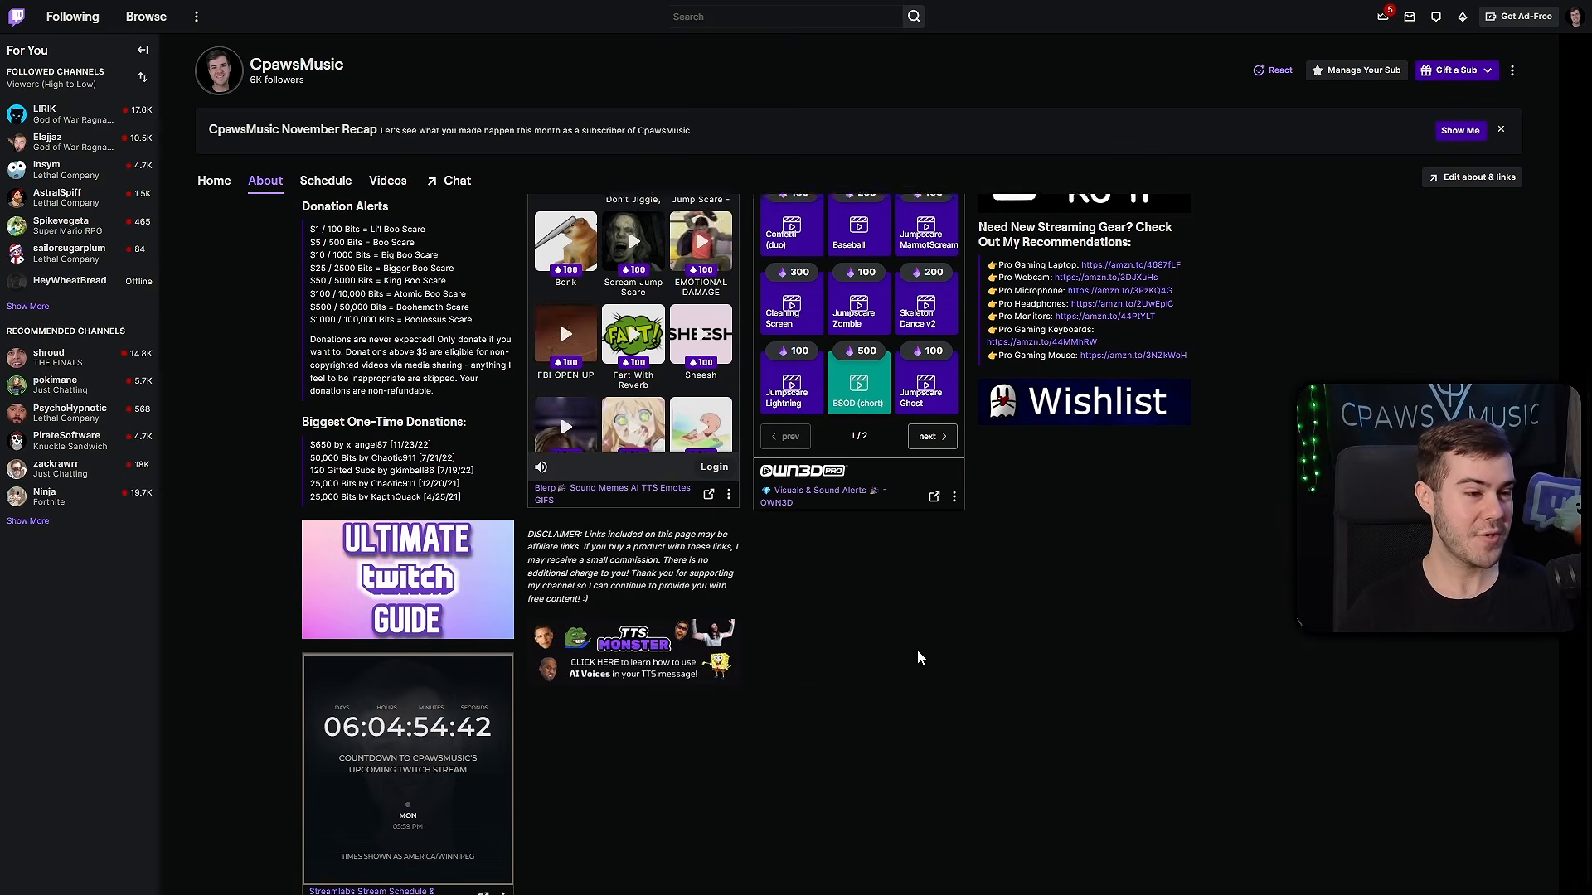
{"action": "scroll", "coordinate": [699, 663], "scroll_direction": "up", "scroll_amount": 4}
{"action": "scroll", "coordinate": [733, 518], "scroll_direction": "up", "scroll_amount": 4}
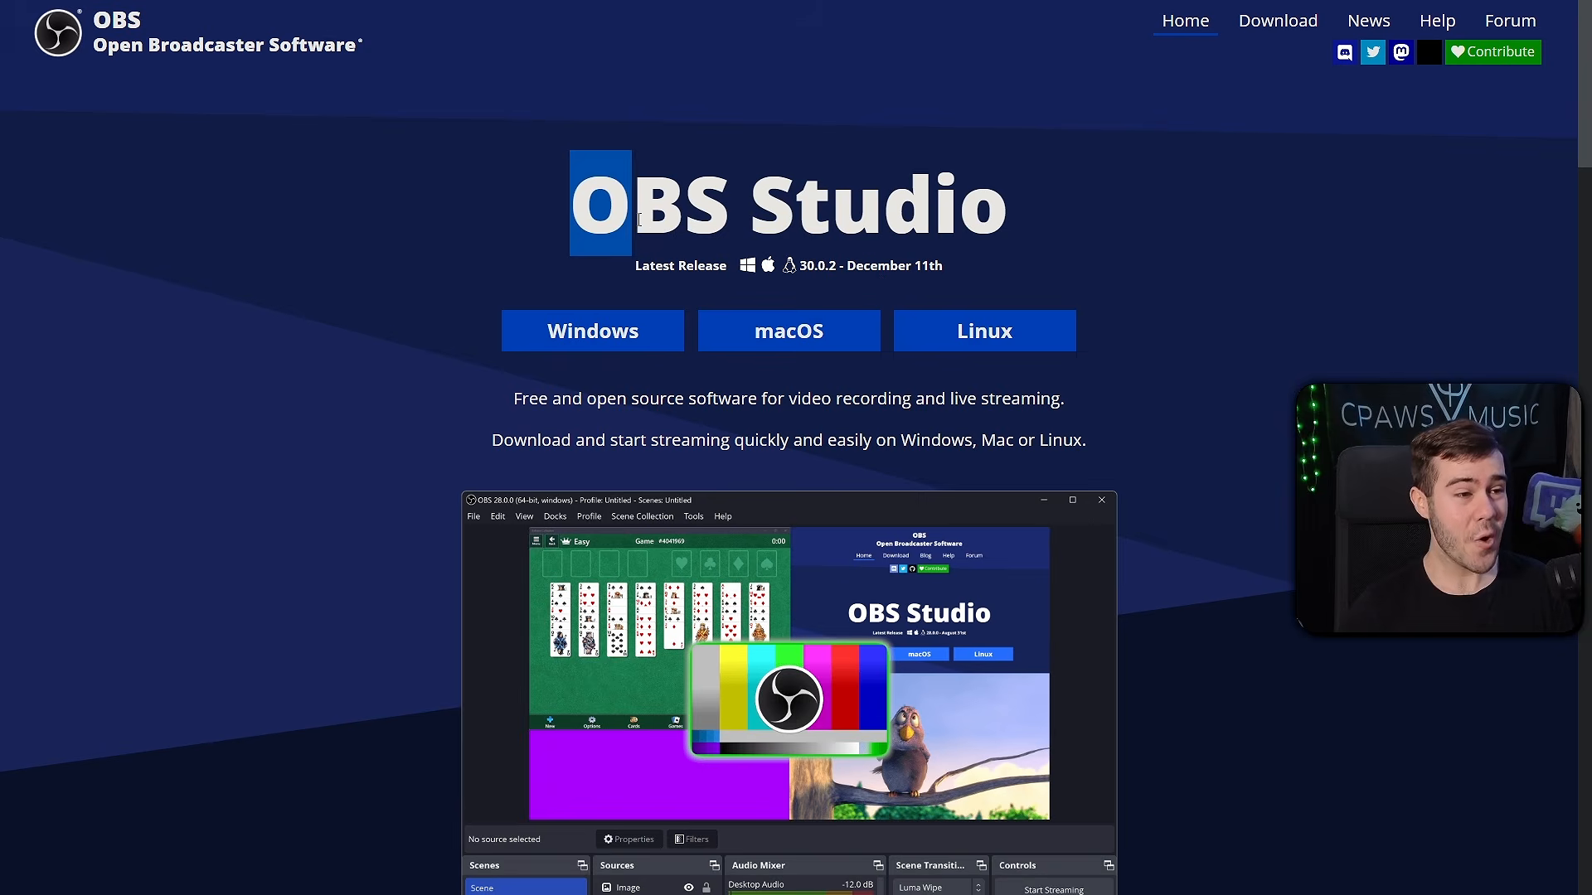
{"action": "left_click_drag", "start_coordinate": [608, 218], "coordinate": [1005, 238]}
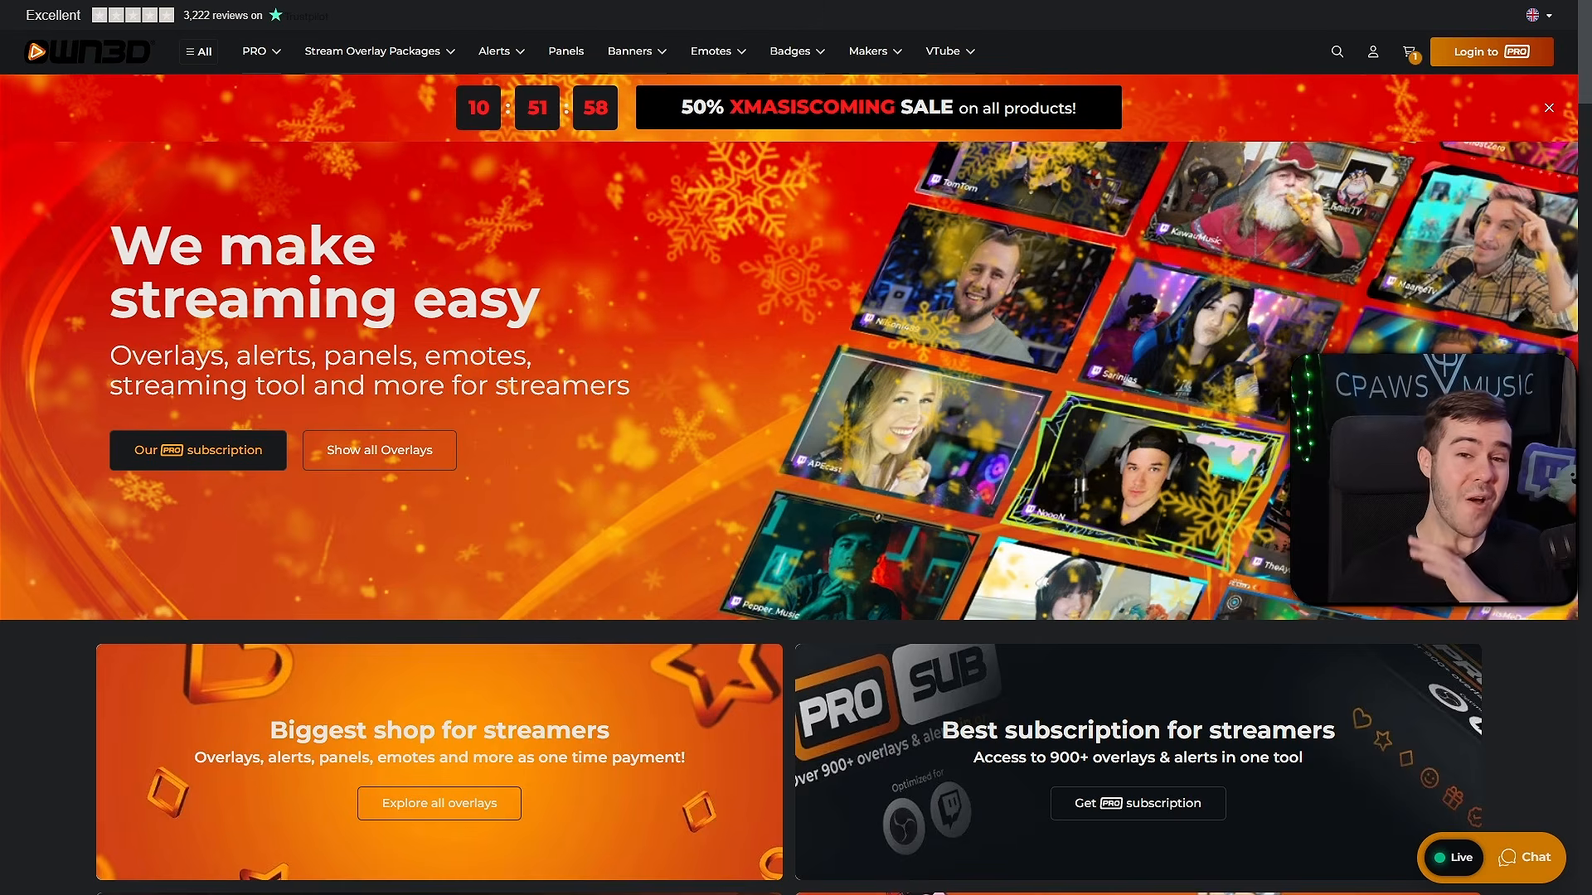
- Look through the OWN3D home page, its product categories and the Stream Design Bestseller section
{"action": "scroll", "coordinate": [789, 272], "scroll_direction": "down", "scroll_amount": 15}
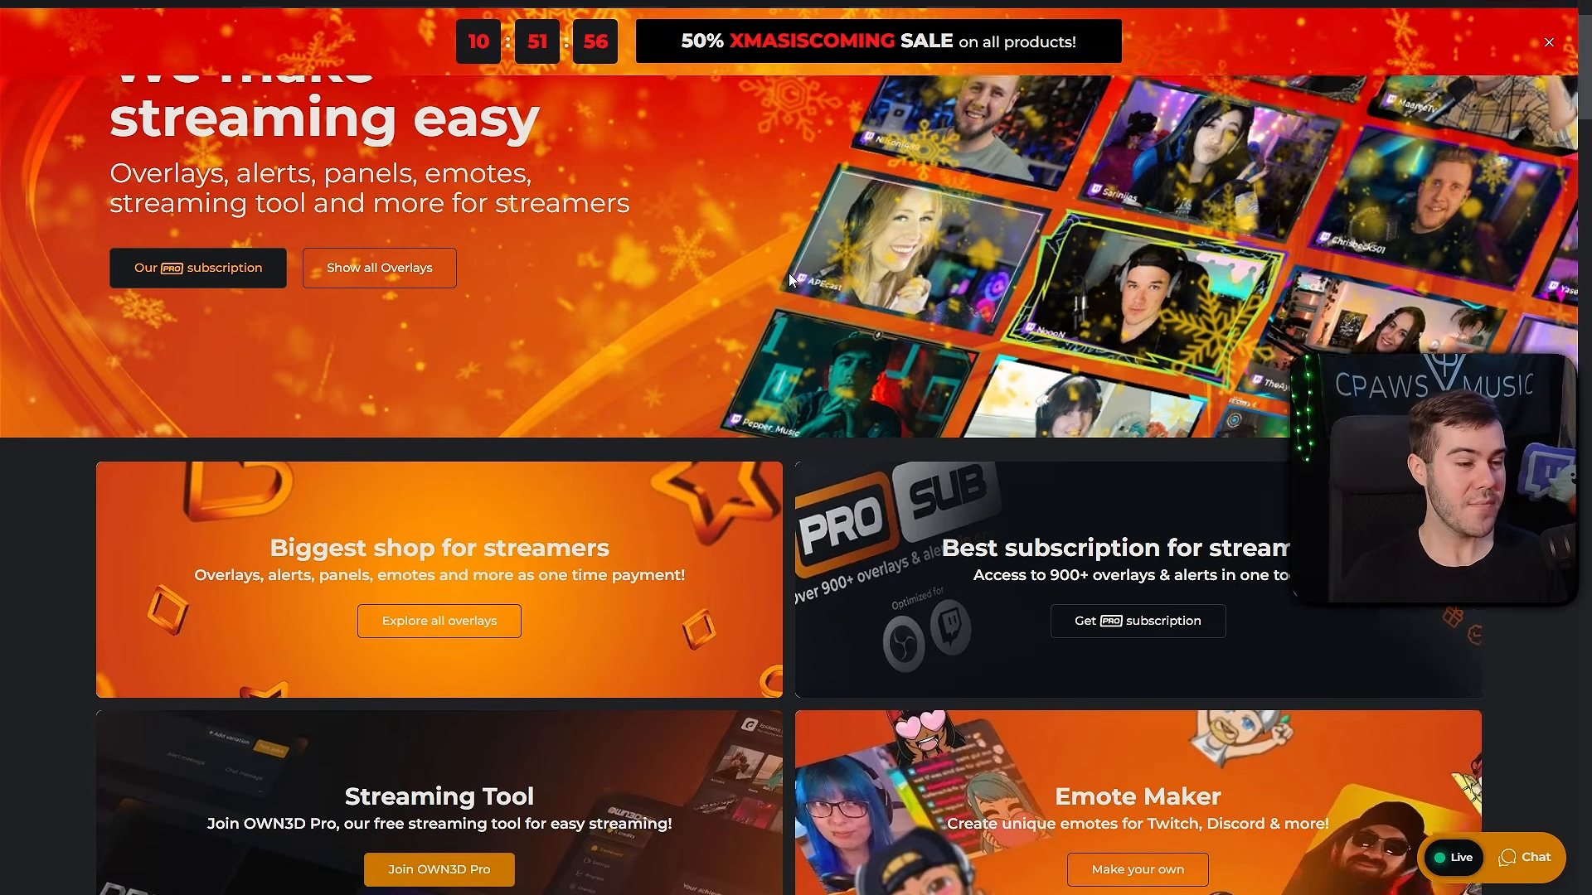
{"action": "scroll", "coordinate": [854, 643], "scroll_direction": "up", "scroll_amount": 10}
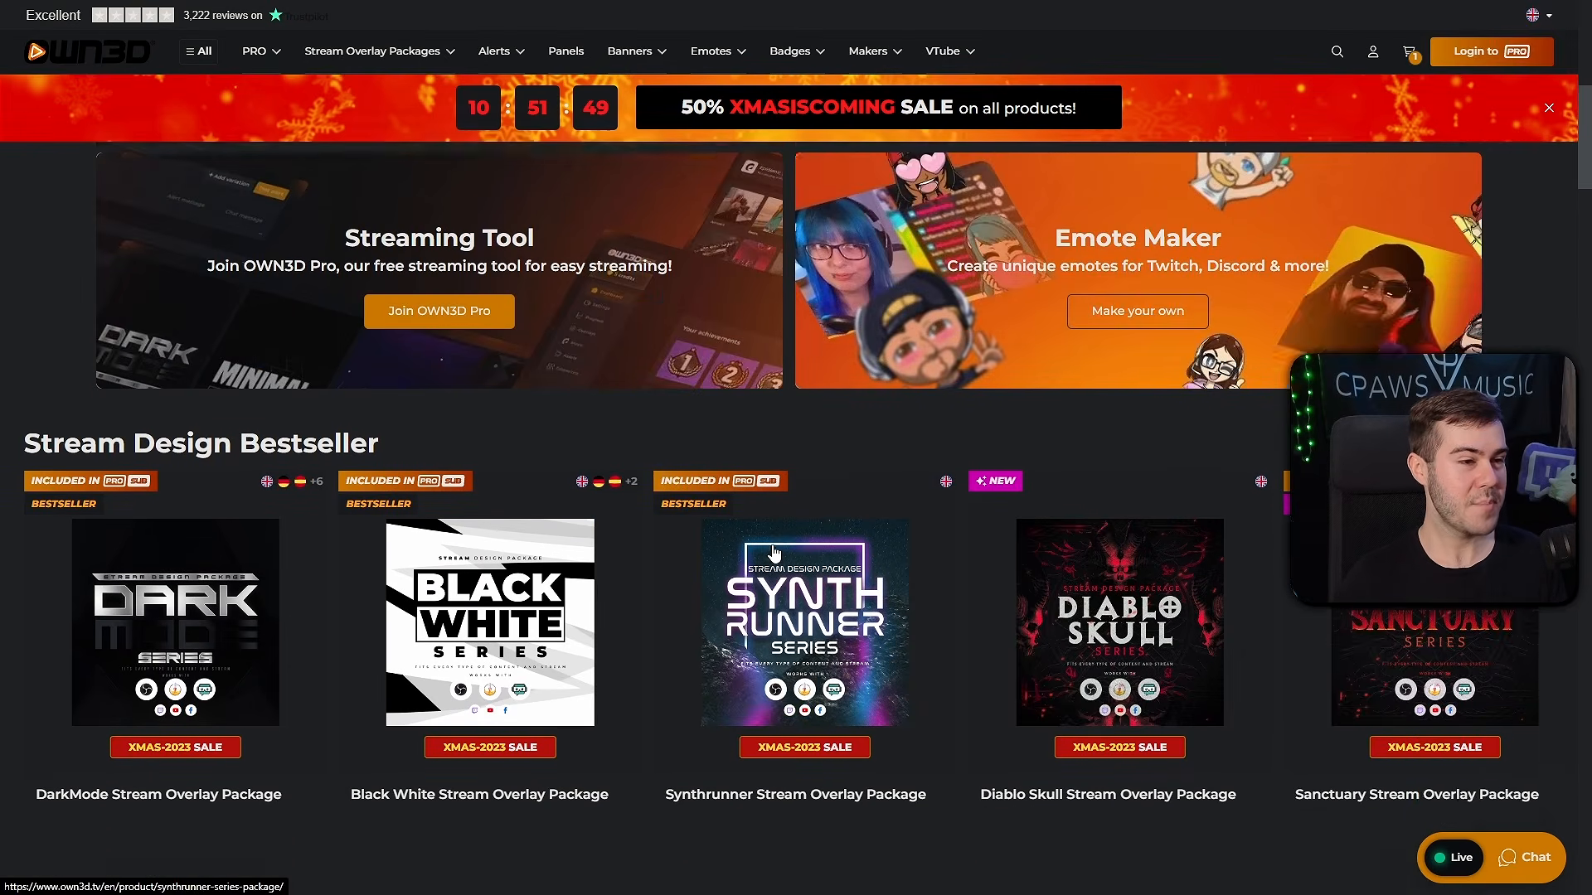
{"action": "scroll", "coordinate": [787, 509], "scroll_direction": "up", "scroll_amount": 3}
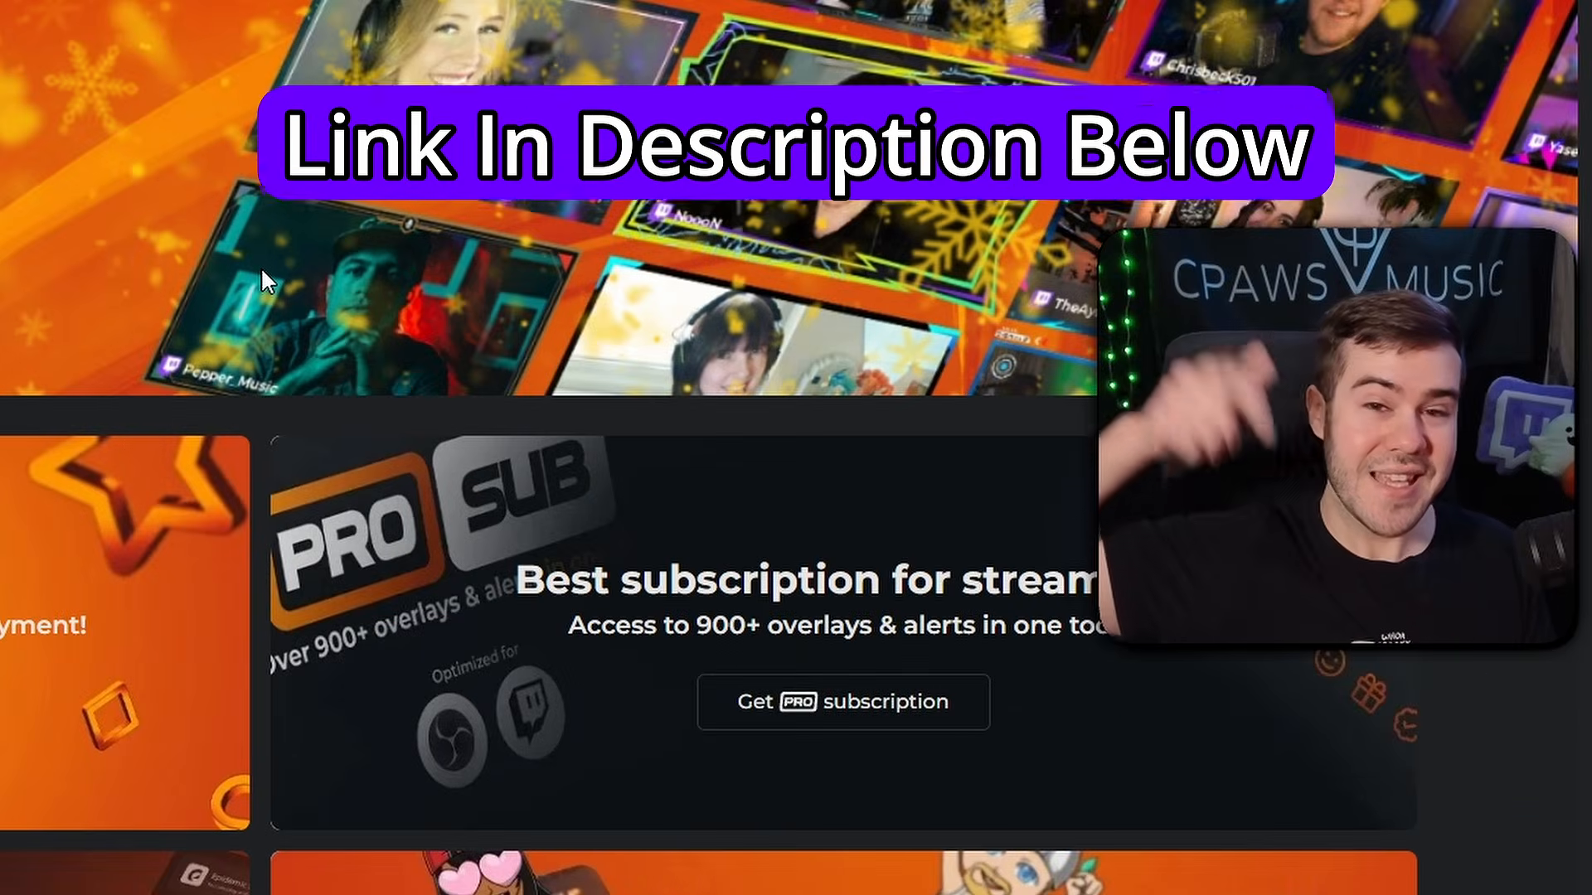
{"action": "scroll", "coordinate": [260, 266], "scroll_direction": "down", "scroll_amount": 6}
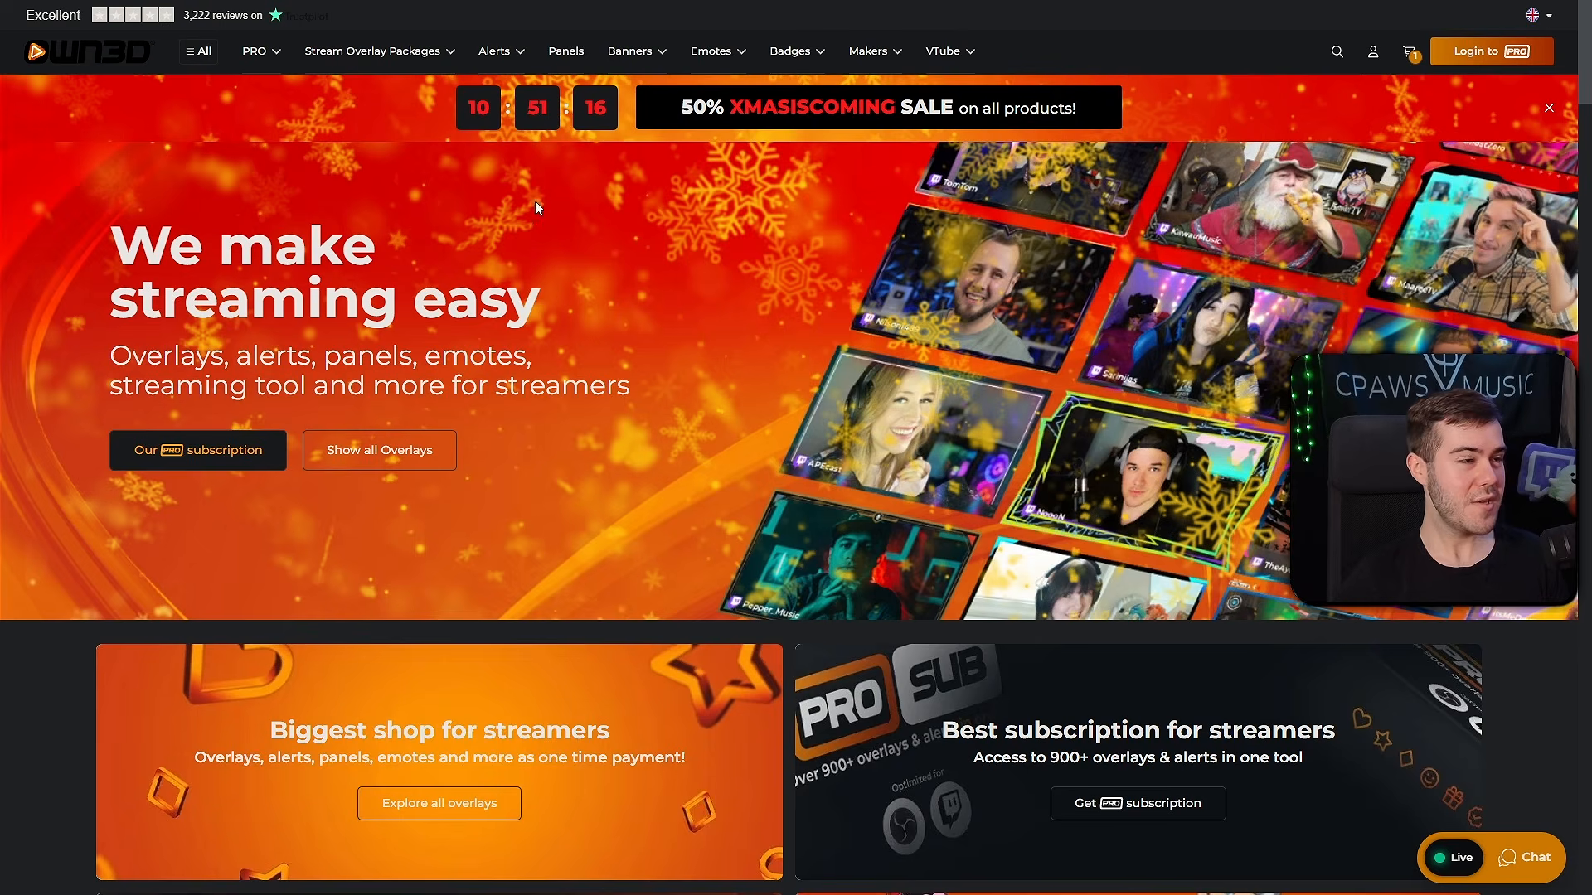
{"action": "mouse_move", "coordinate": [380, 57]}
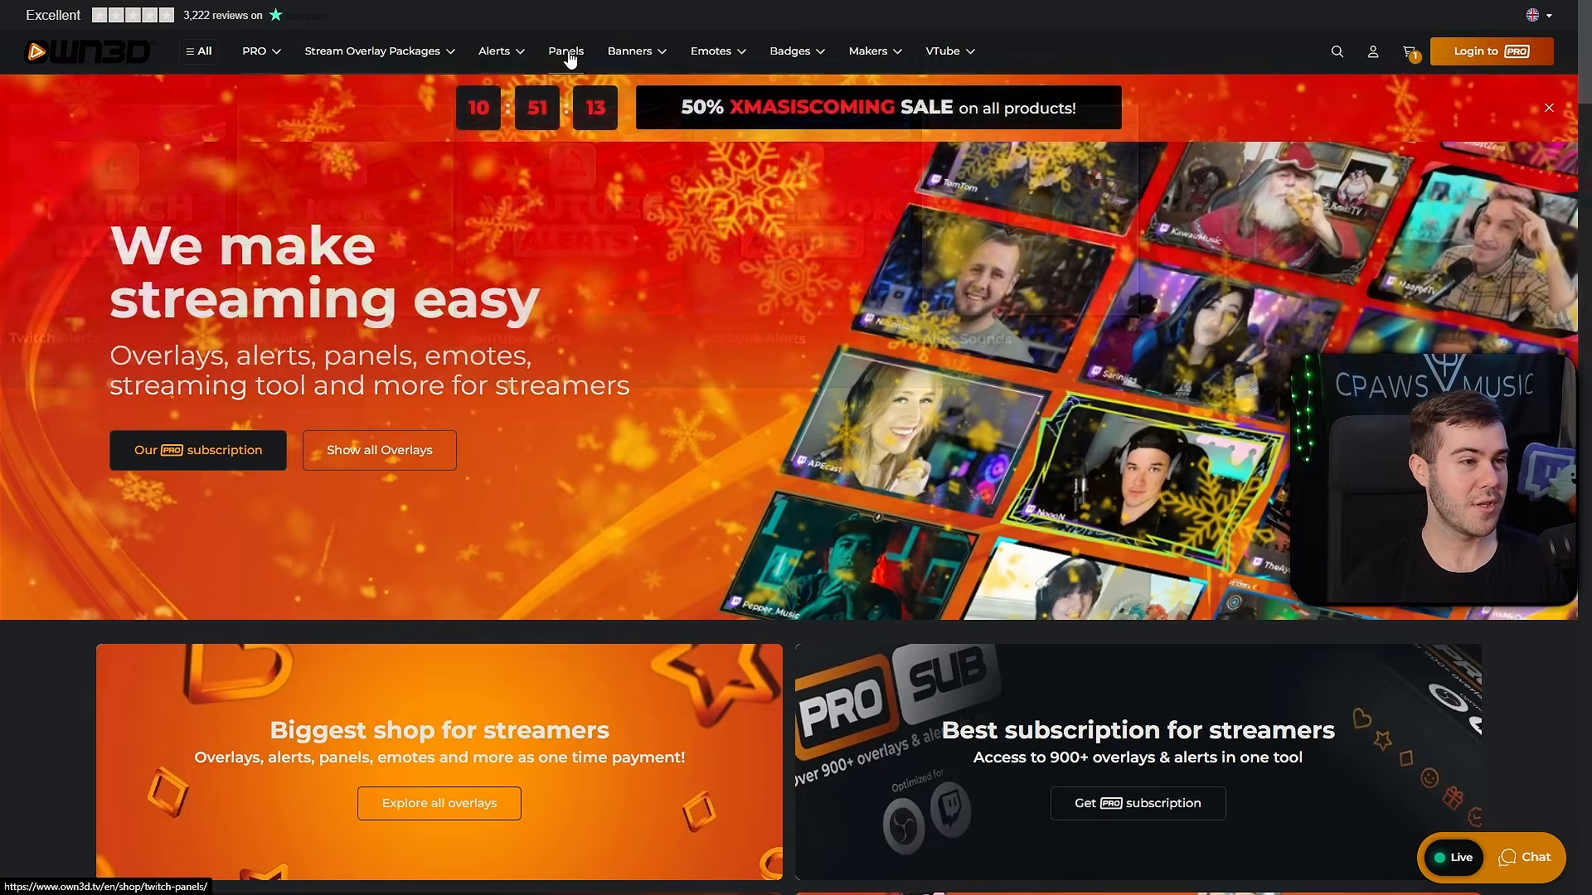
{"action": "mouse_move", "coordinate": [641, 58]}
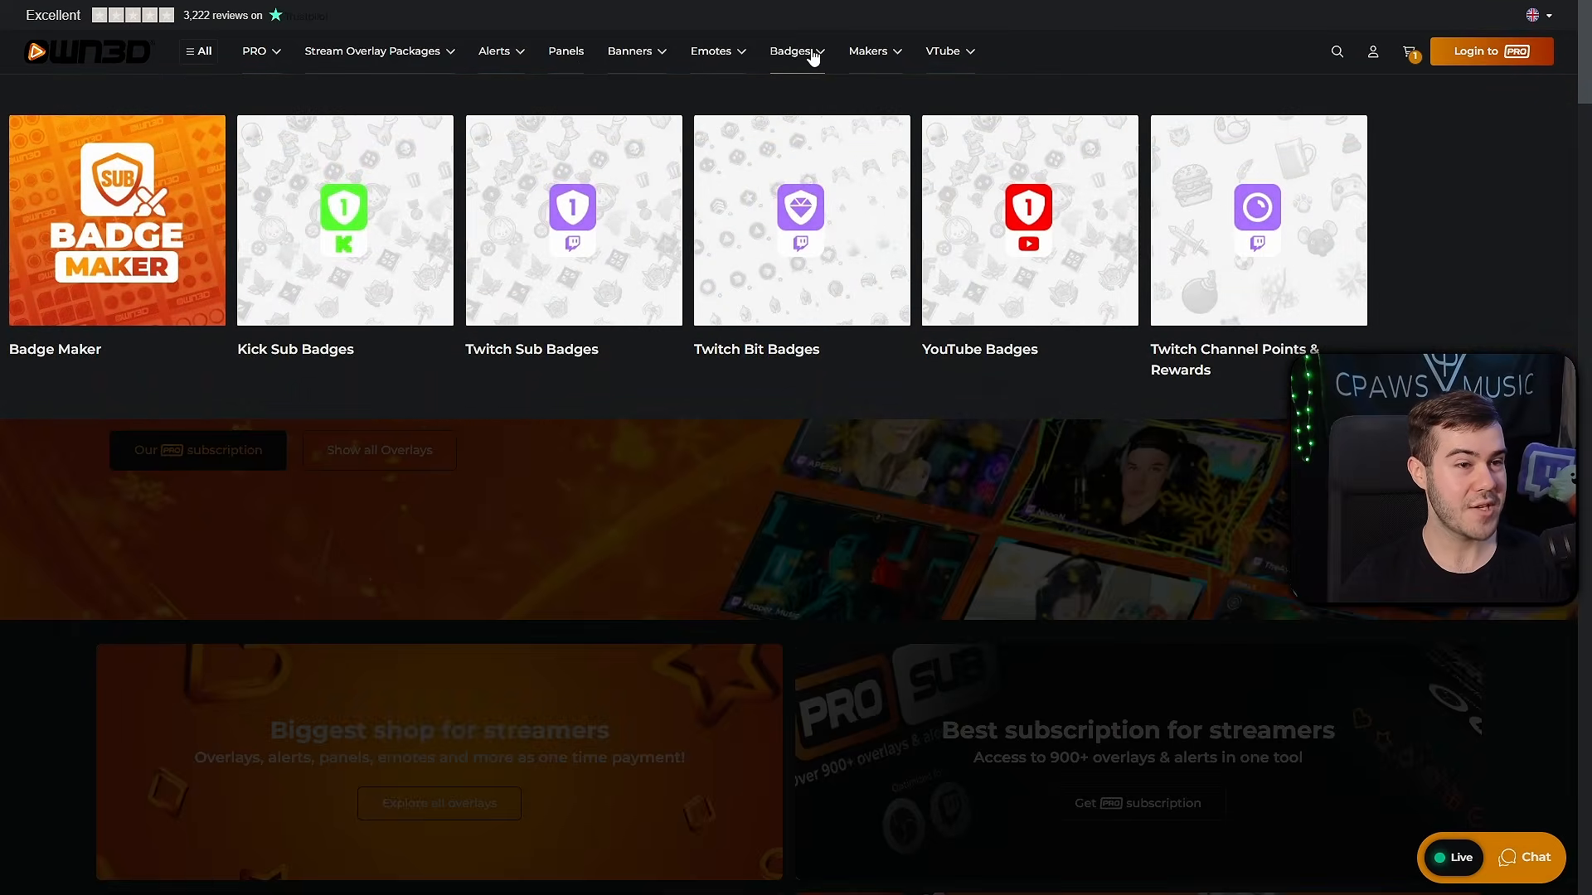
{"action": "scroll", "coordinate": [864, 608], "scroll_direction": "down", "scroll_amount": 8}
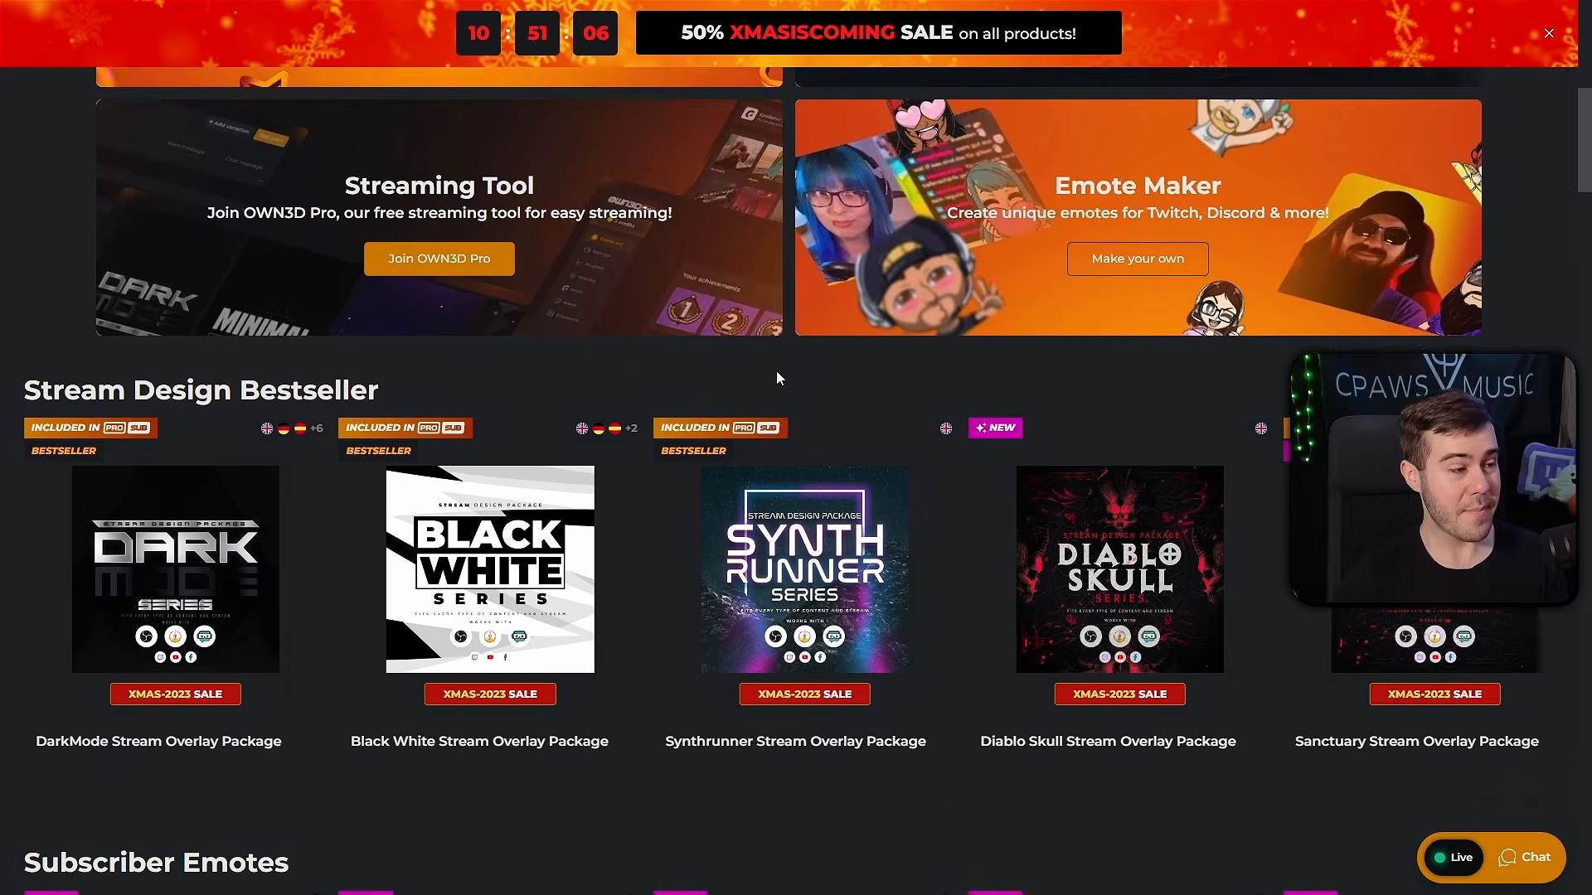
{"action": "scroll", "coordinate": [777, 378], "scroll_direction": "down", "scroll_amount": 2}
{"action": "left_click_drag", "start_coordinate": [39, 235], "coordinate": [402, 243]}
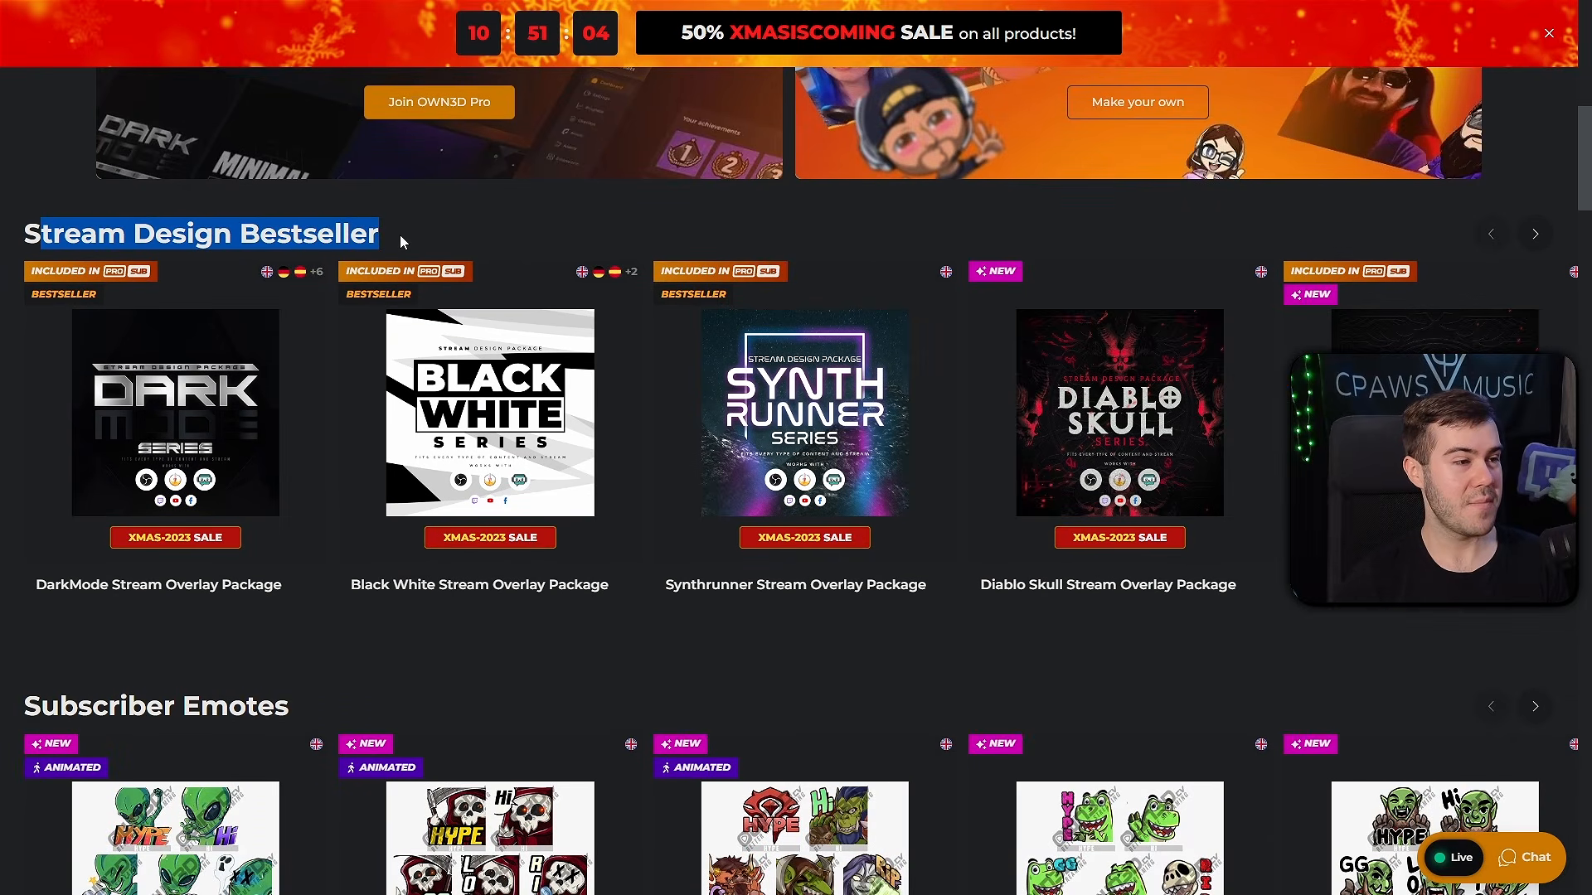
- Open the DarkMode Stream Overlay Package and view its preview images
{"action": "left_click", "coordinate": [143, 455]}
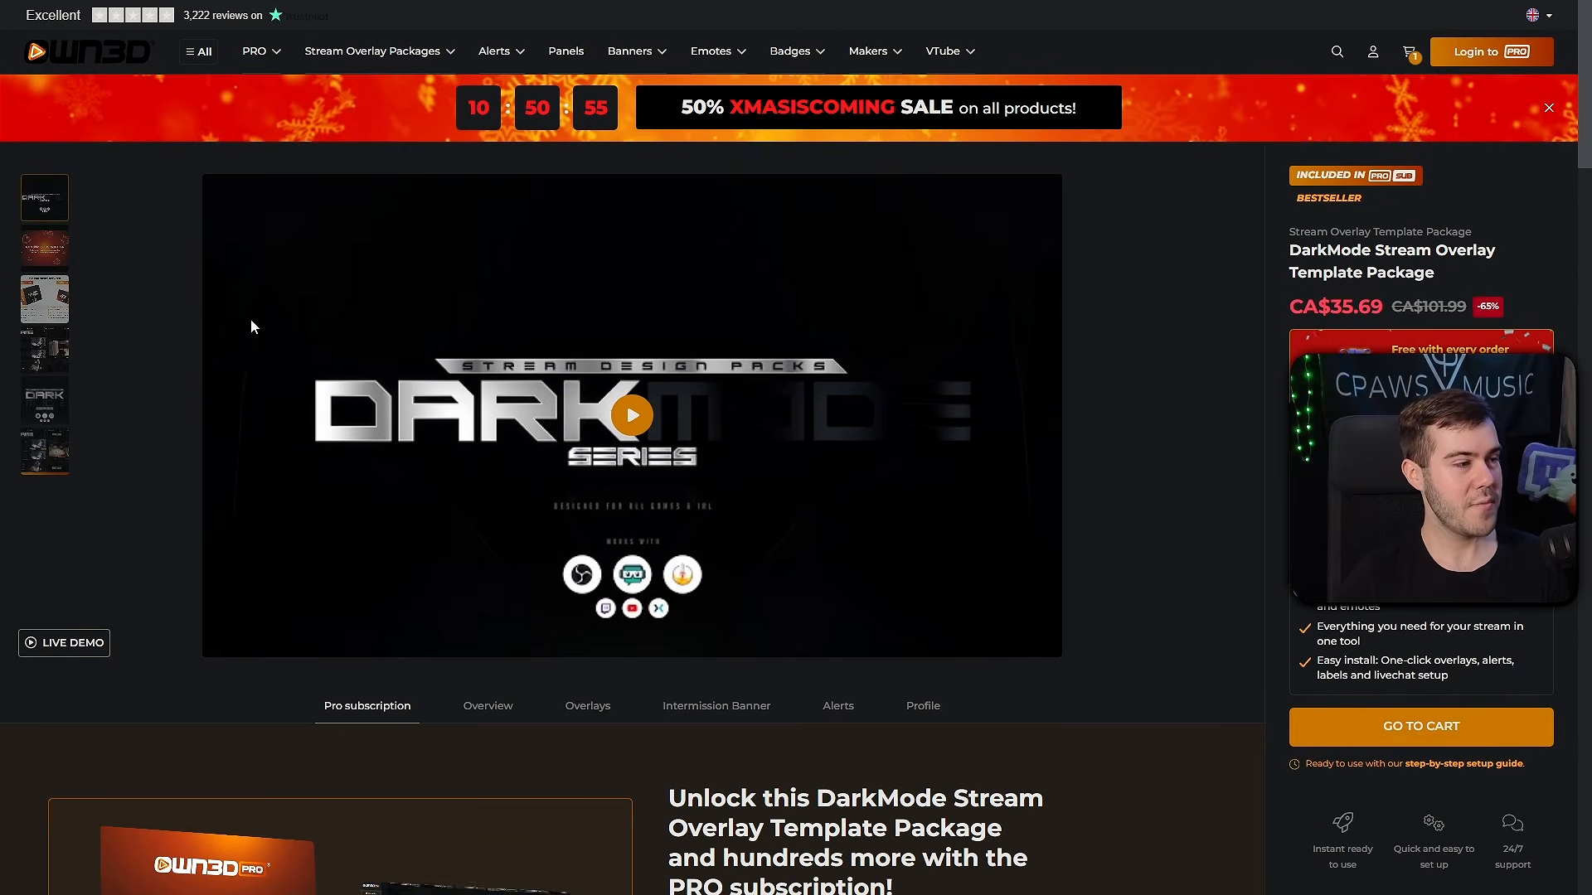
{"action": "left_click", "coordinate": [49, 359]}
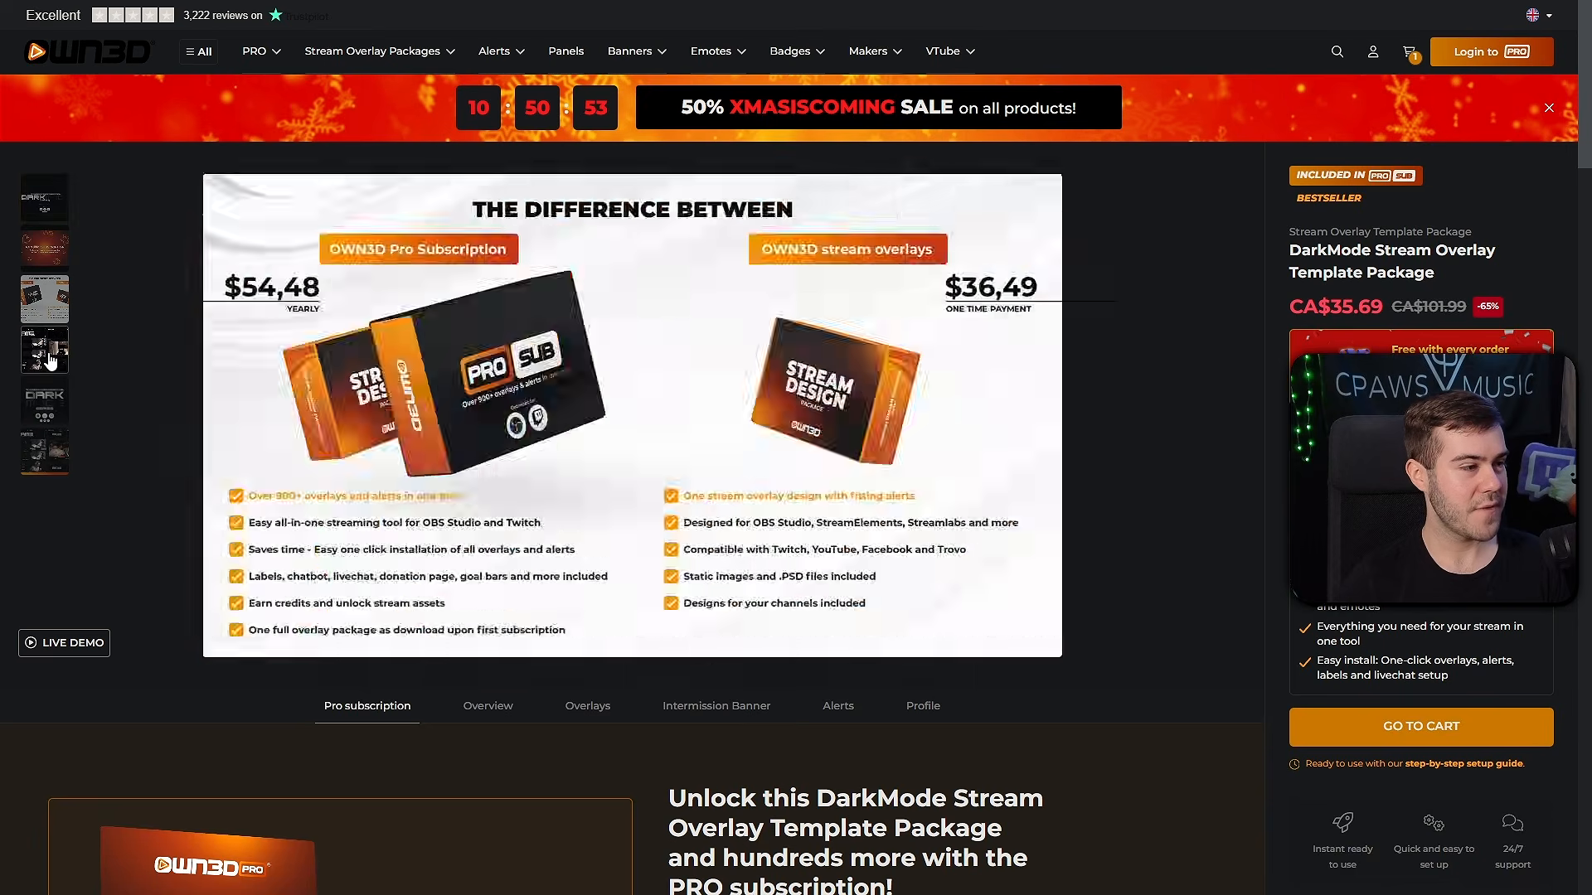
{"action": "left_click", "coordinate": [1008, 633]}
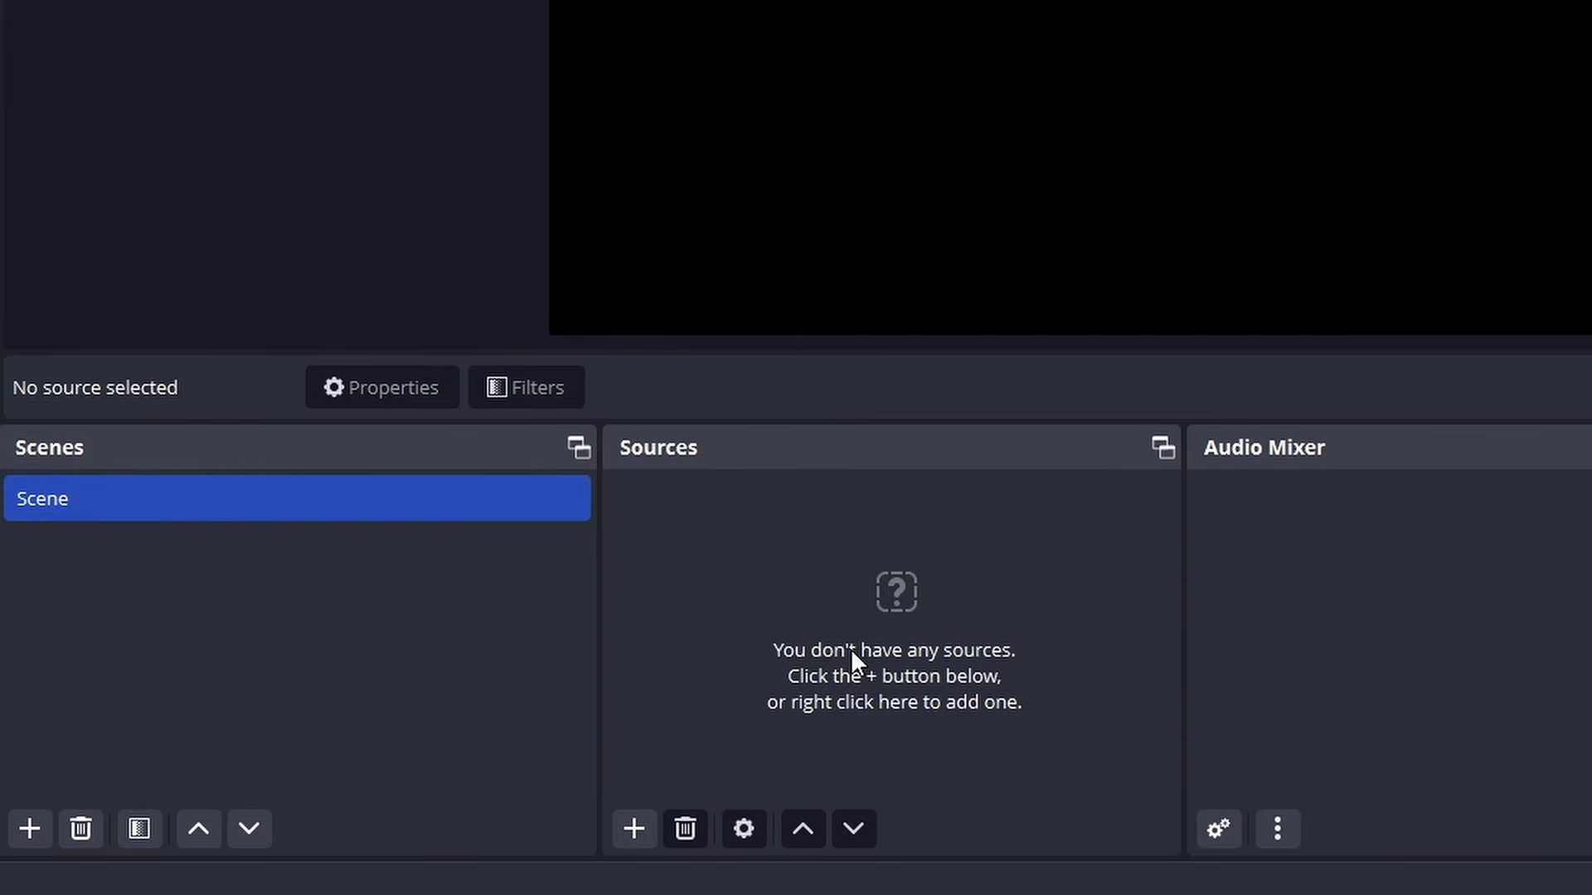
- In OBS Studio, add a new scene named Gaming
{"action": "left_click", "coordinate": [635, 829]}
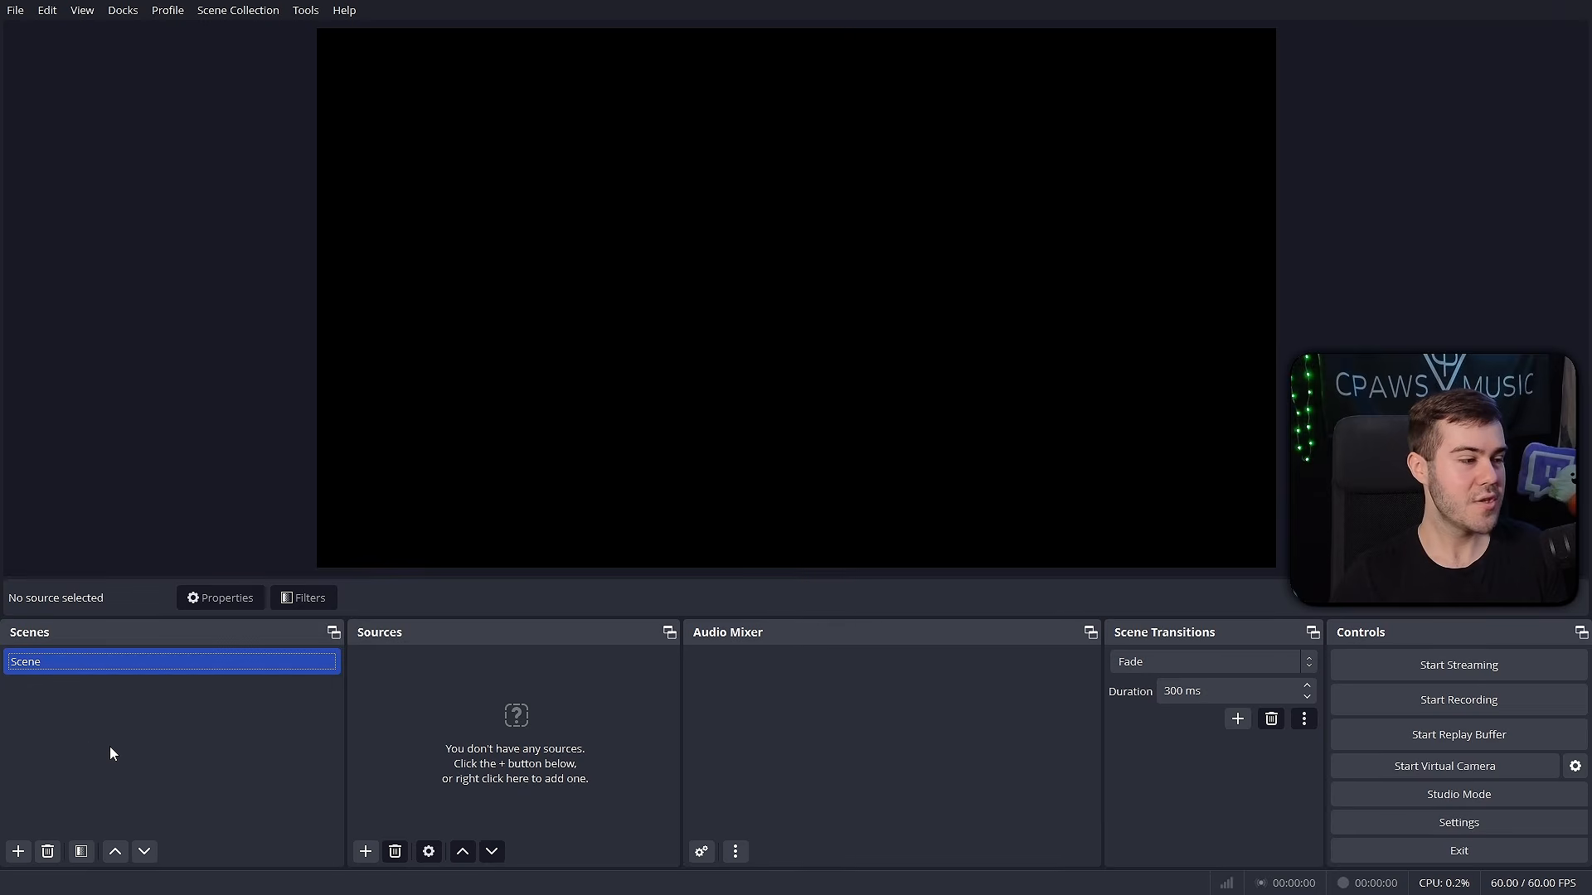
{"action": "left_click", "coordinate": [18, 852]}
{"action": "type", "text": "Gaming"}
{"action": "left_click", "coordinate": [768, 458]}
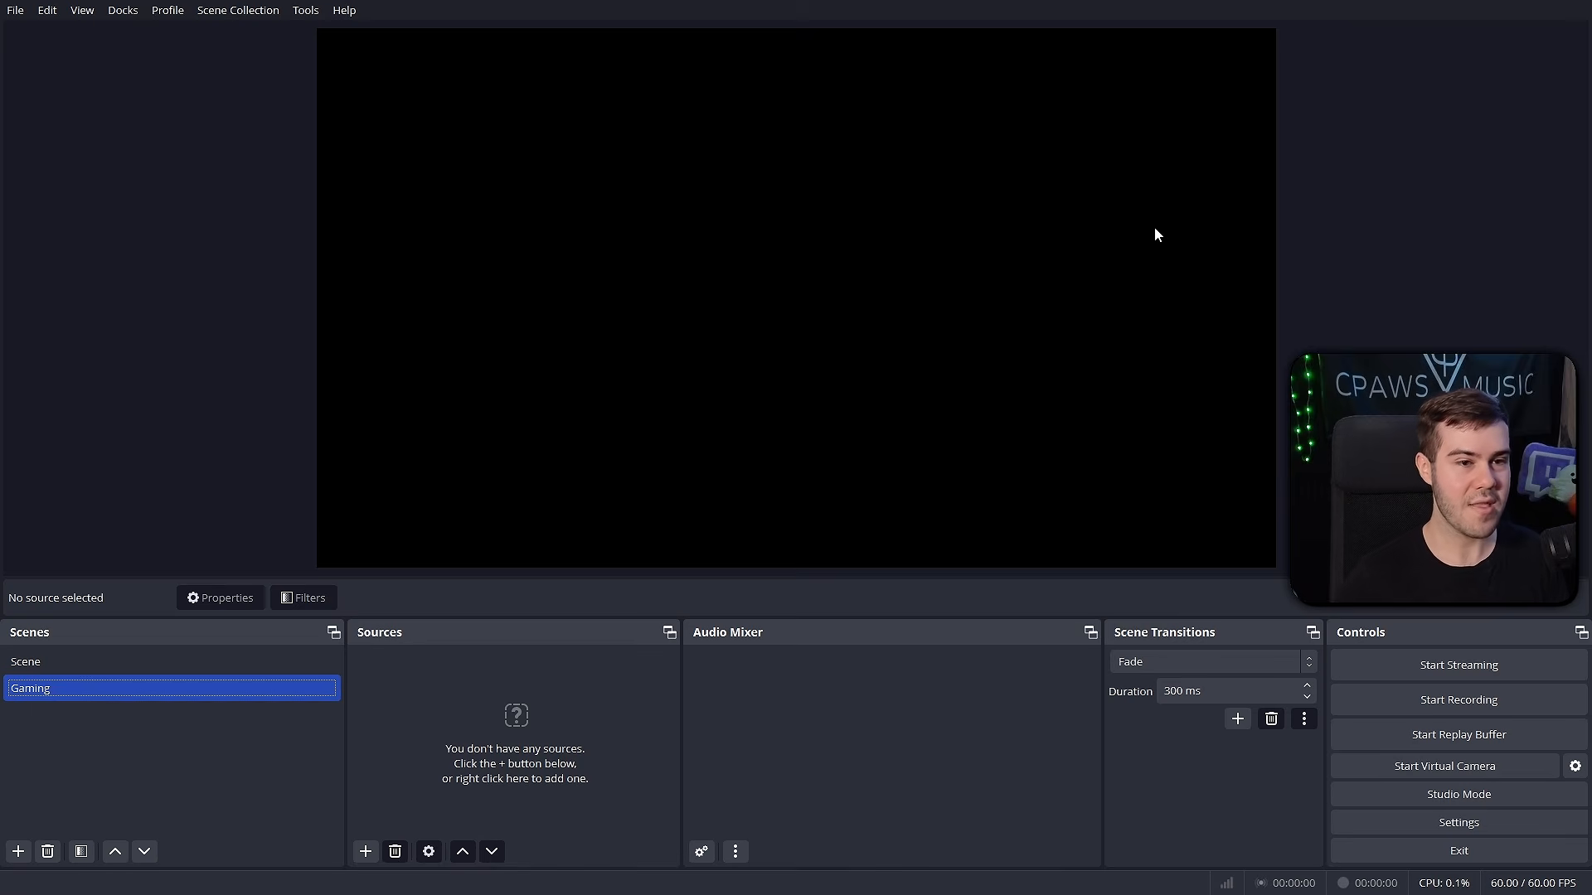
- Rename the default scene as Just Chatting
{"action": "left_click", "coordinate": [106, 665]}
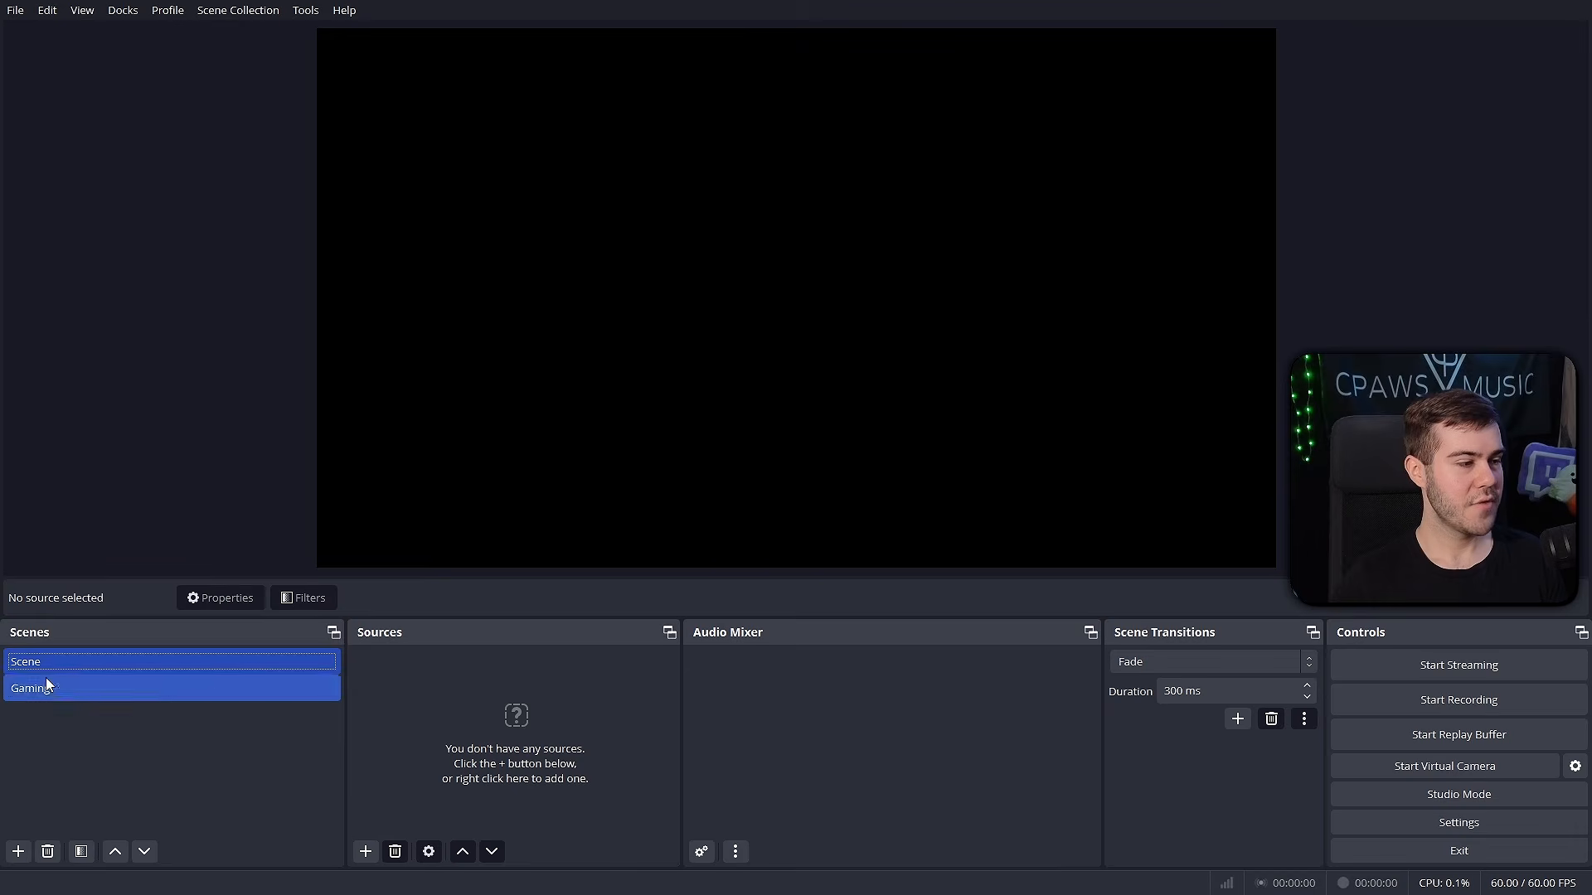
{"action": "left_click", "coordinate": [46, 661]}
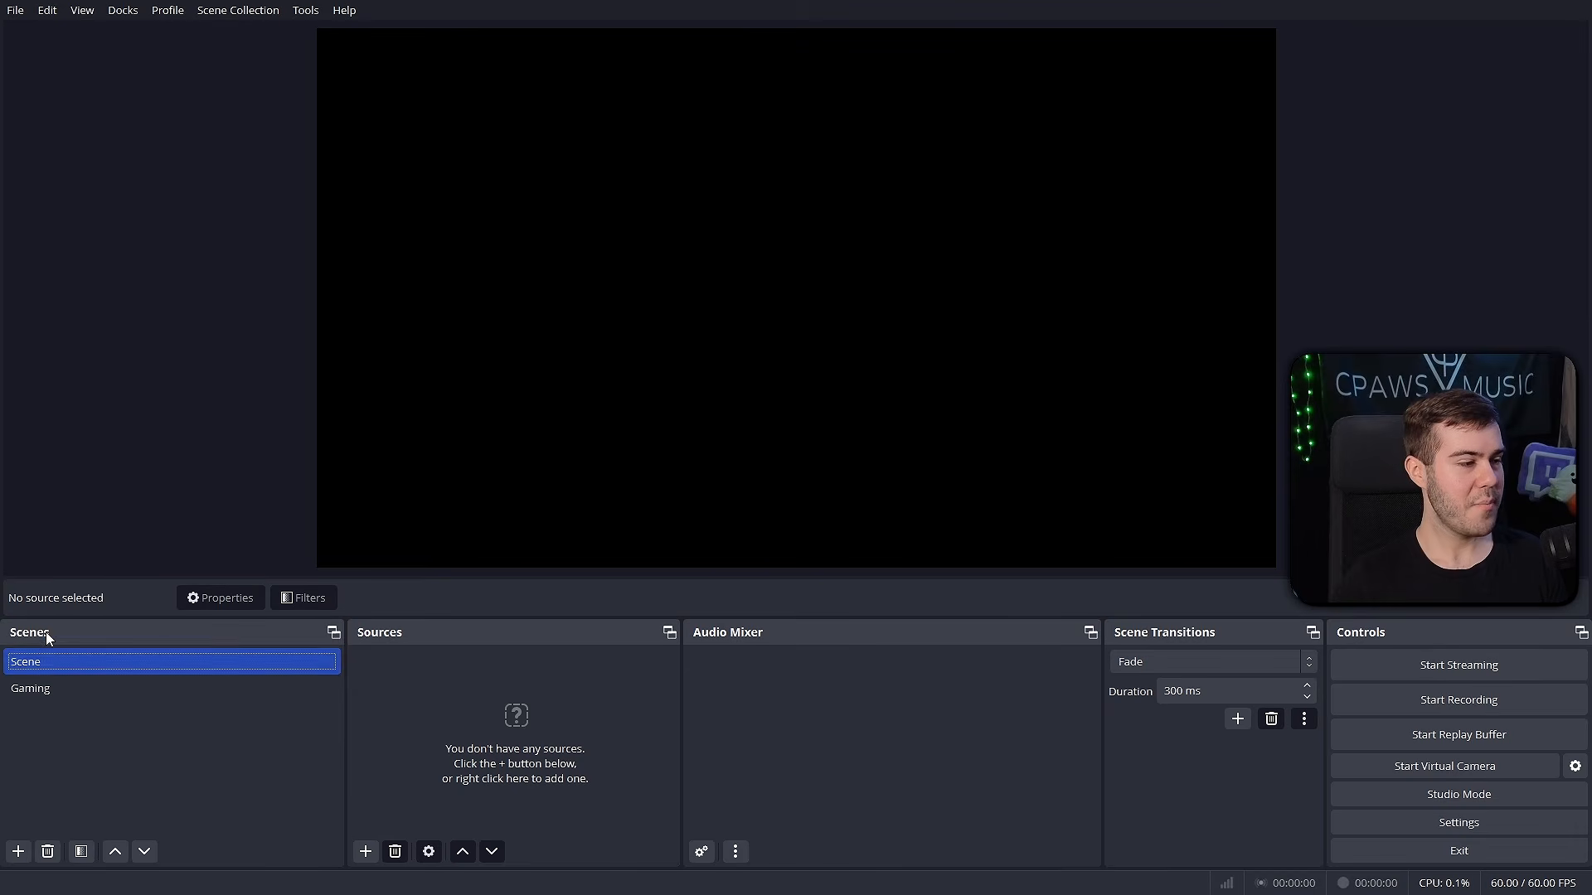
{"action": "right_click", "coordinate": [77, 662]}
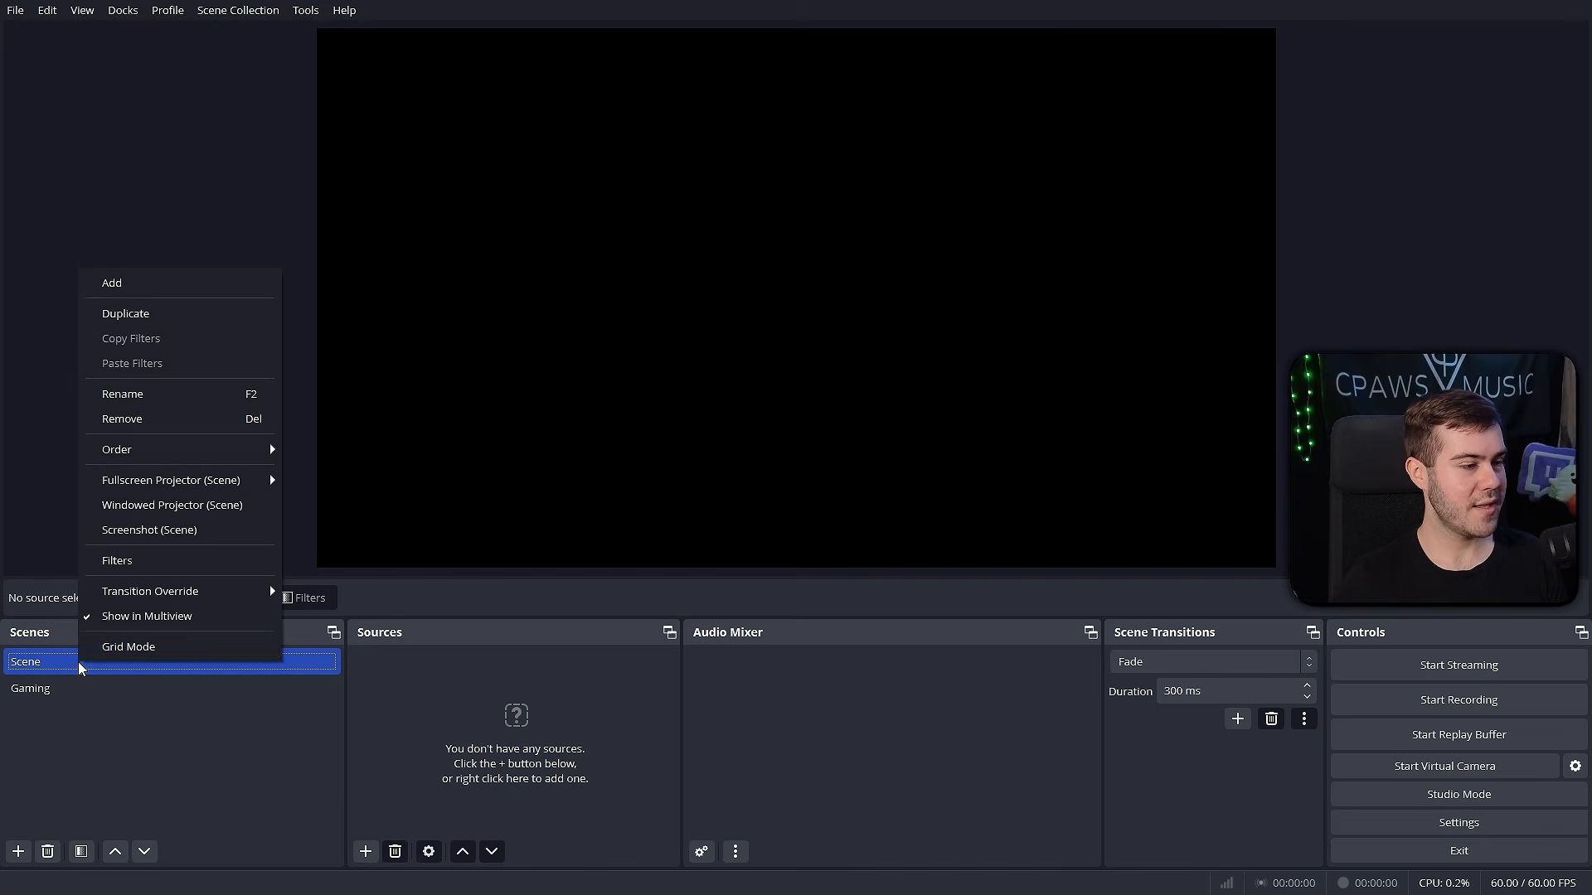
{"action": "left_click", "coordinate": [154, 398]}
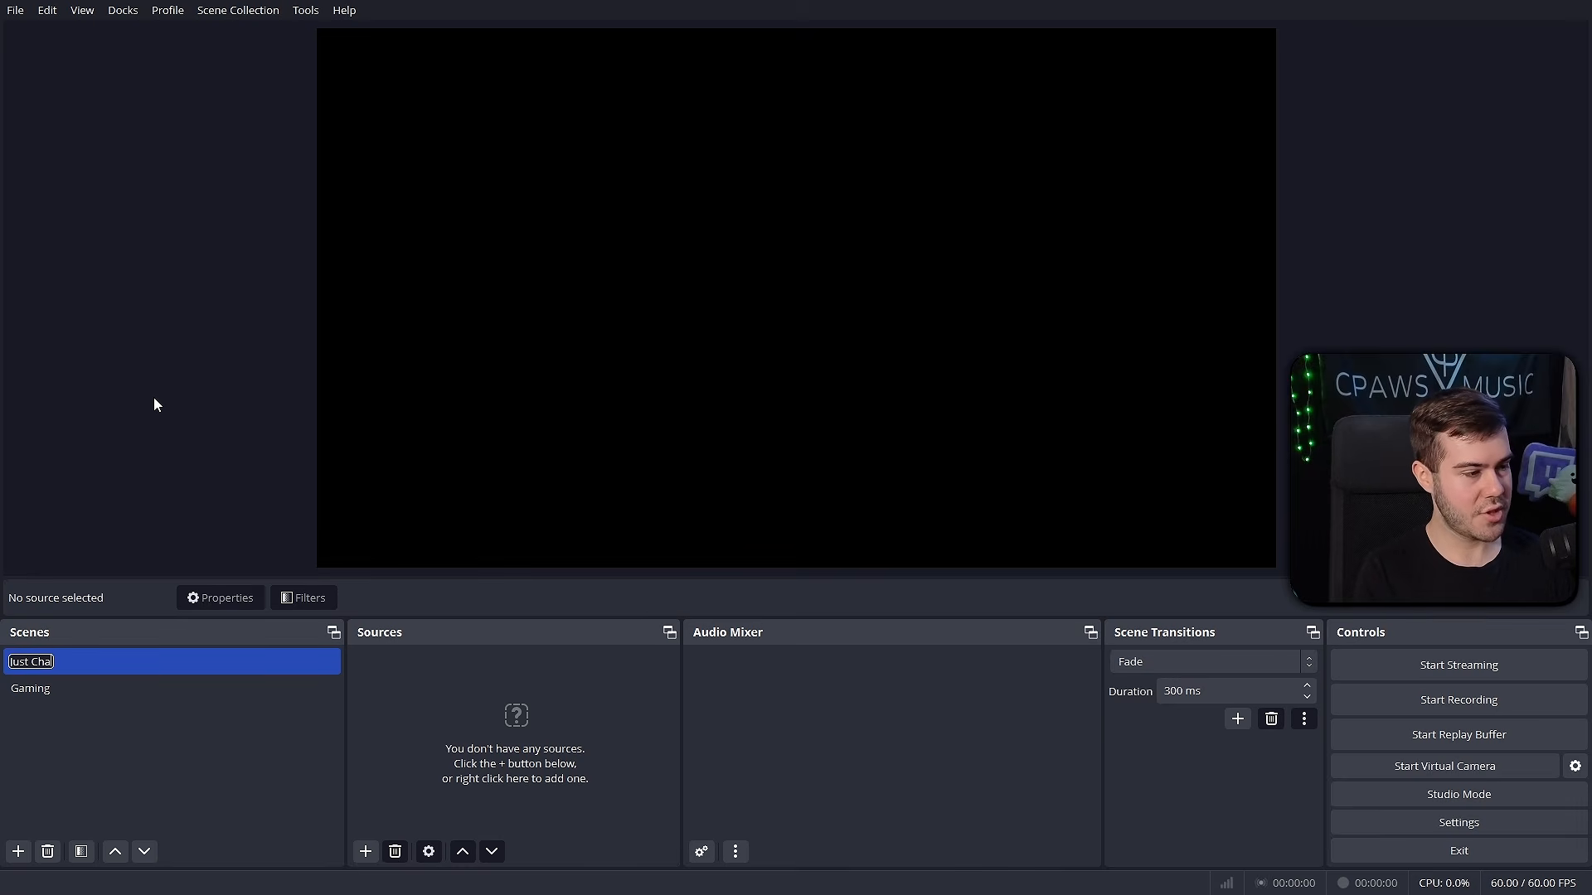
{"action": "left_click", "coordinate": [96, 696]}
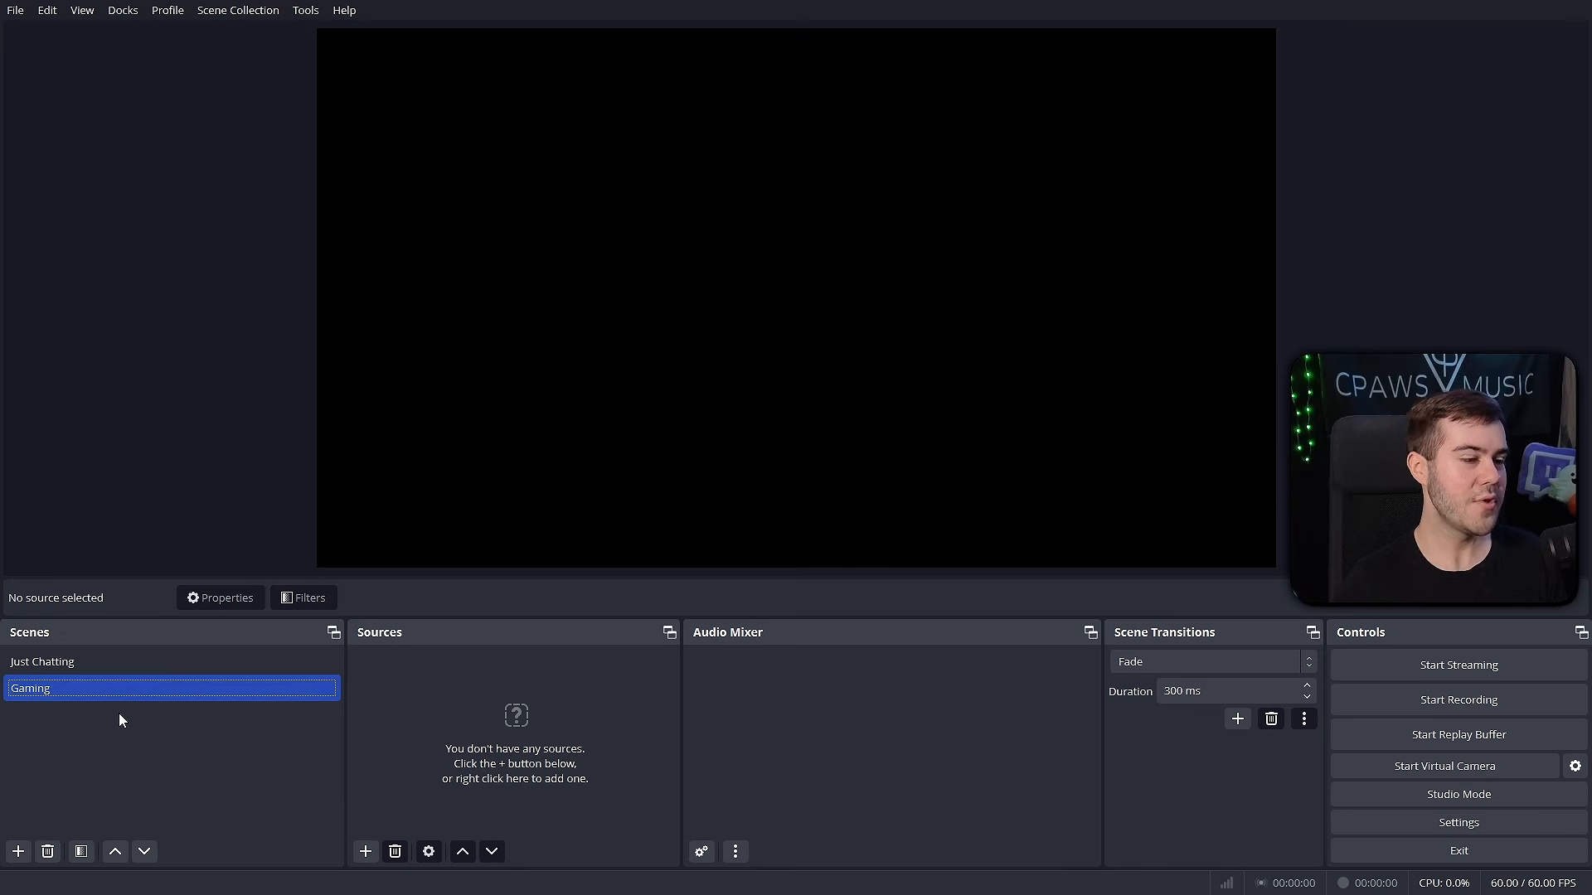
- Add a new Video Capture Device source named Webcam to the Just Chatting scene
{"action": "left_click", "coordinate": [79, 667]}
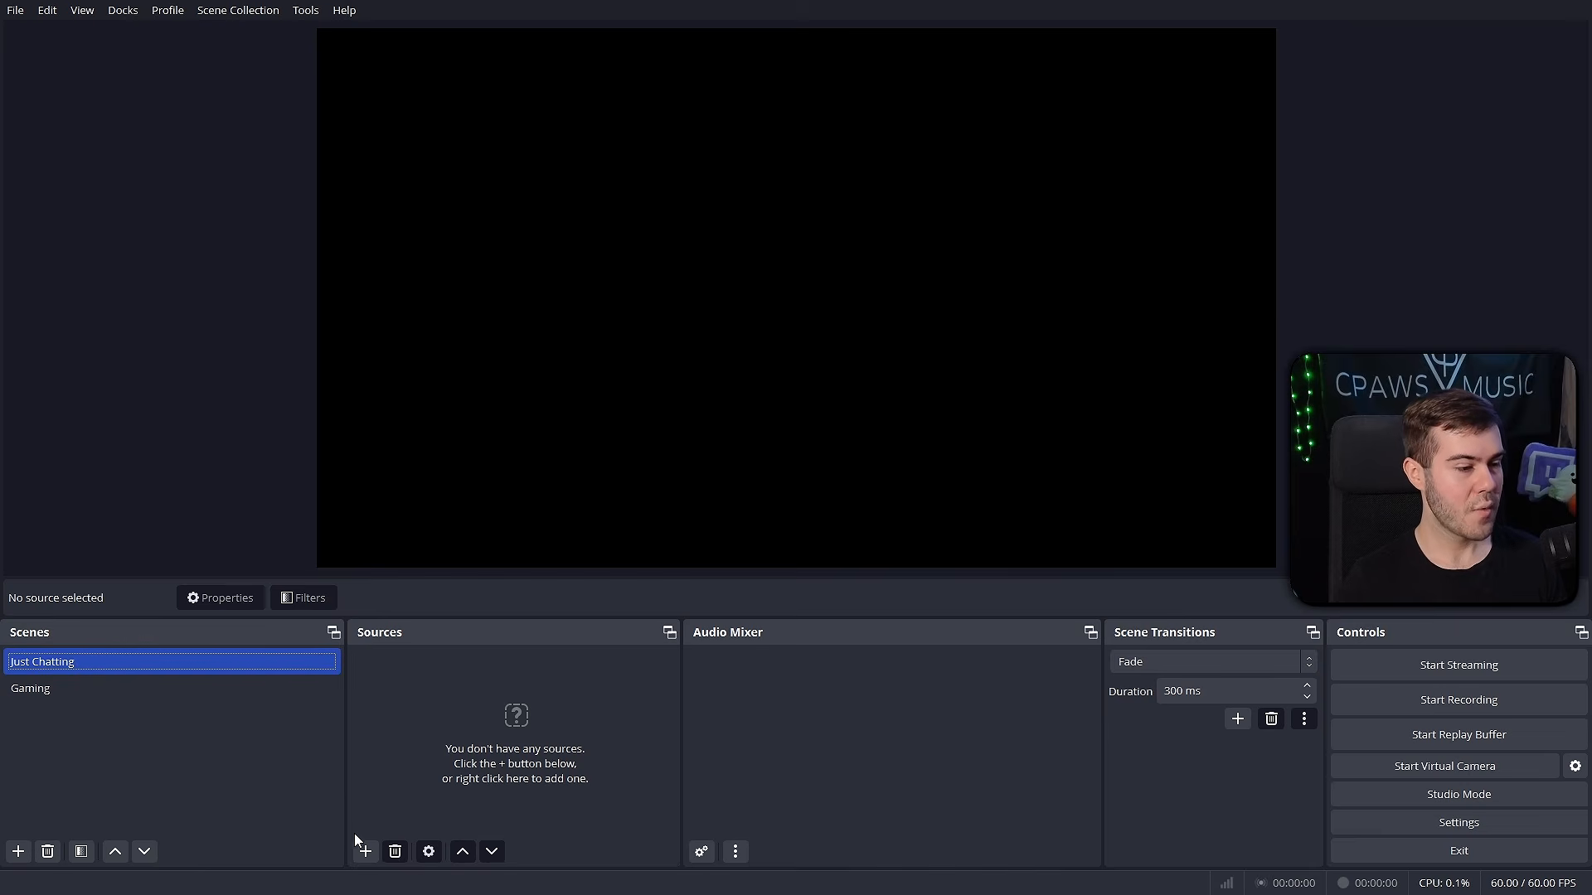
{"action": "left_click", "coordinate": [365, 852]}
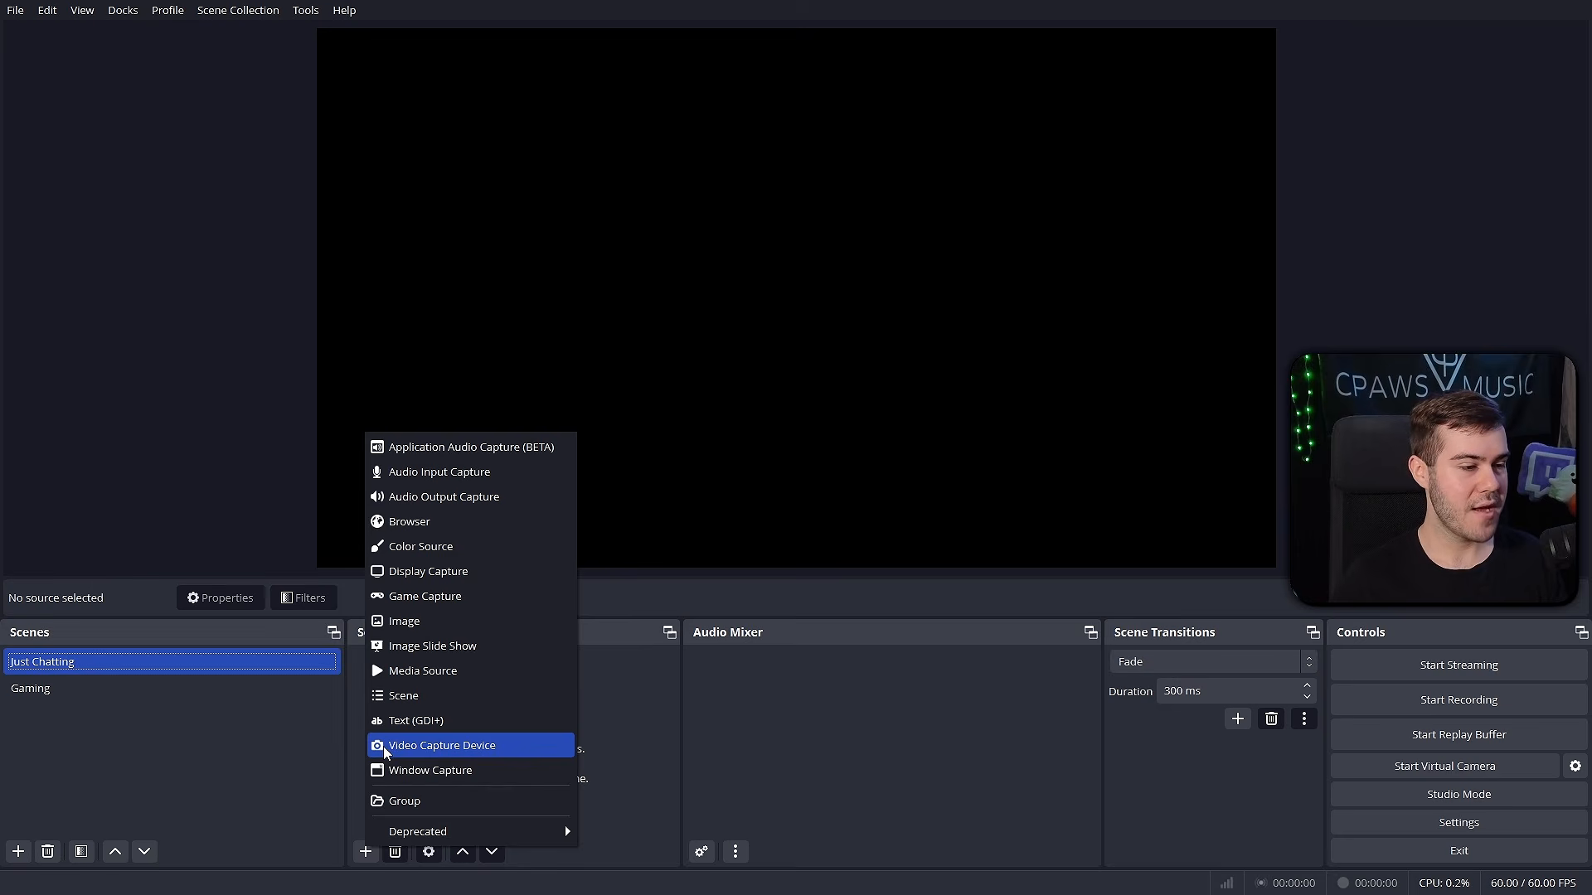
{"action": "left_click", "coordinate": [448, 746]}
{"action": "type", "text": "Webcam"}
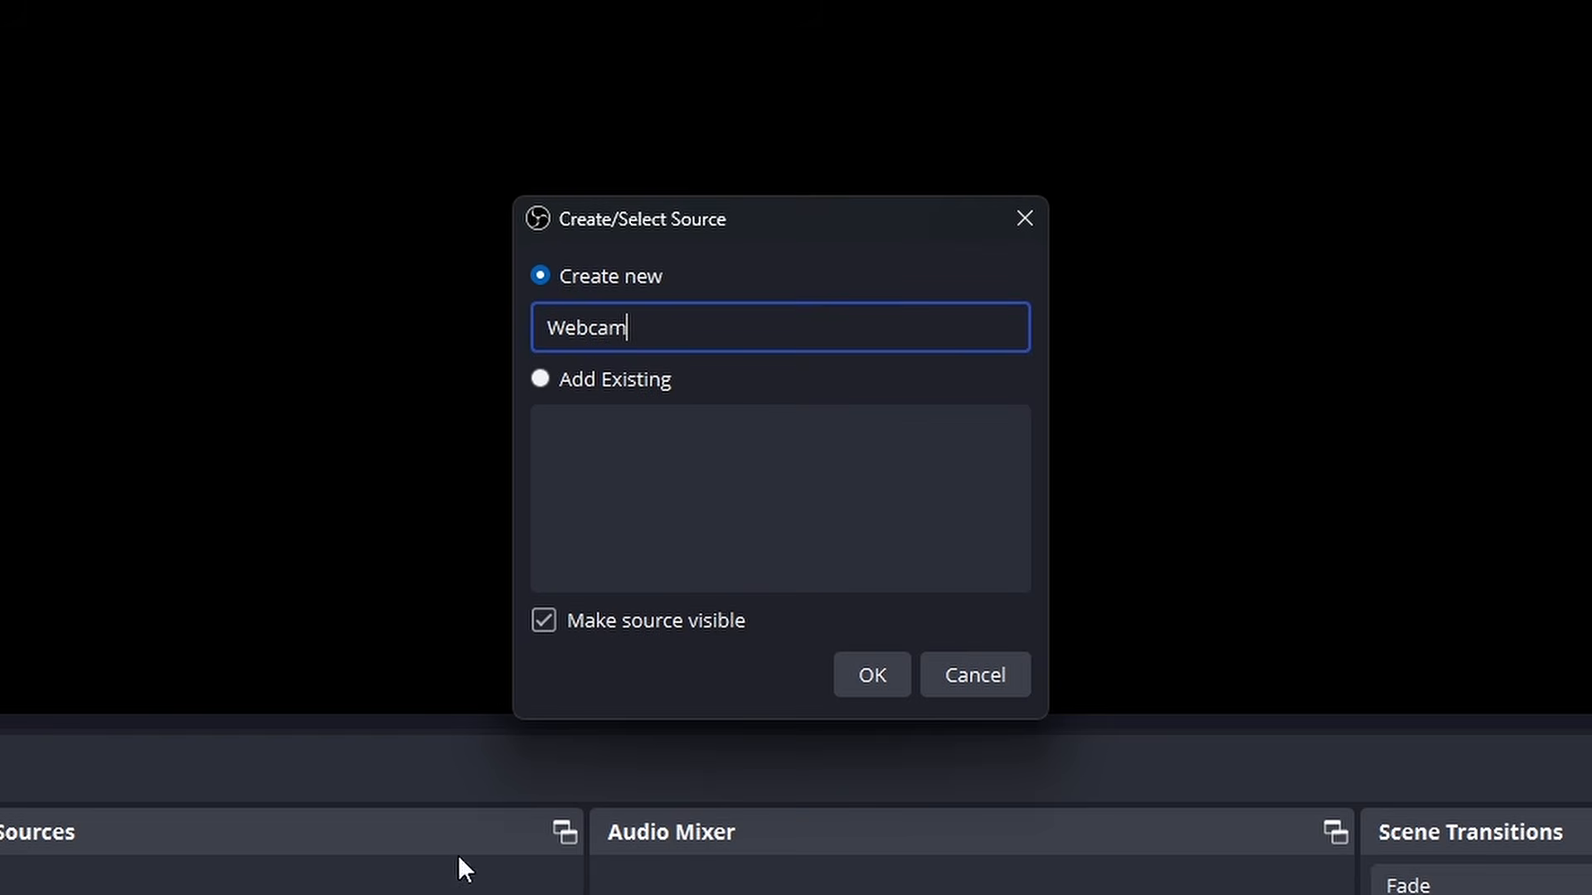
{"action": "left_click", "coordinate": [872, 675]}
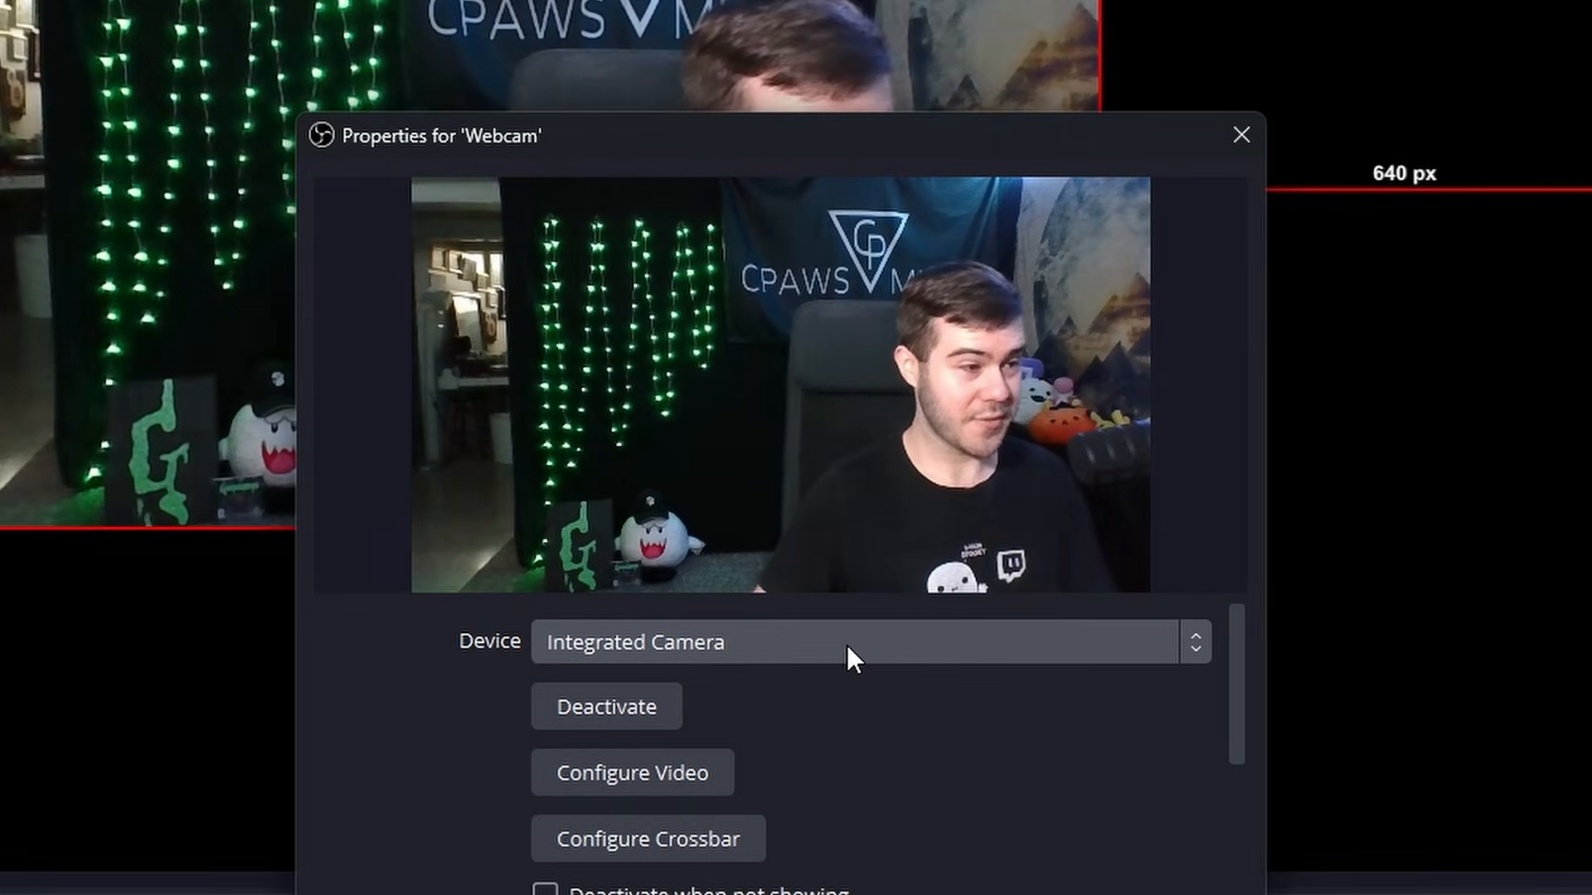
- Try the Insta360 Link entries as the capture device of the Webcam source
{"action": "left_click", "coordinate": [790, 650]}
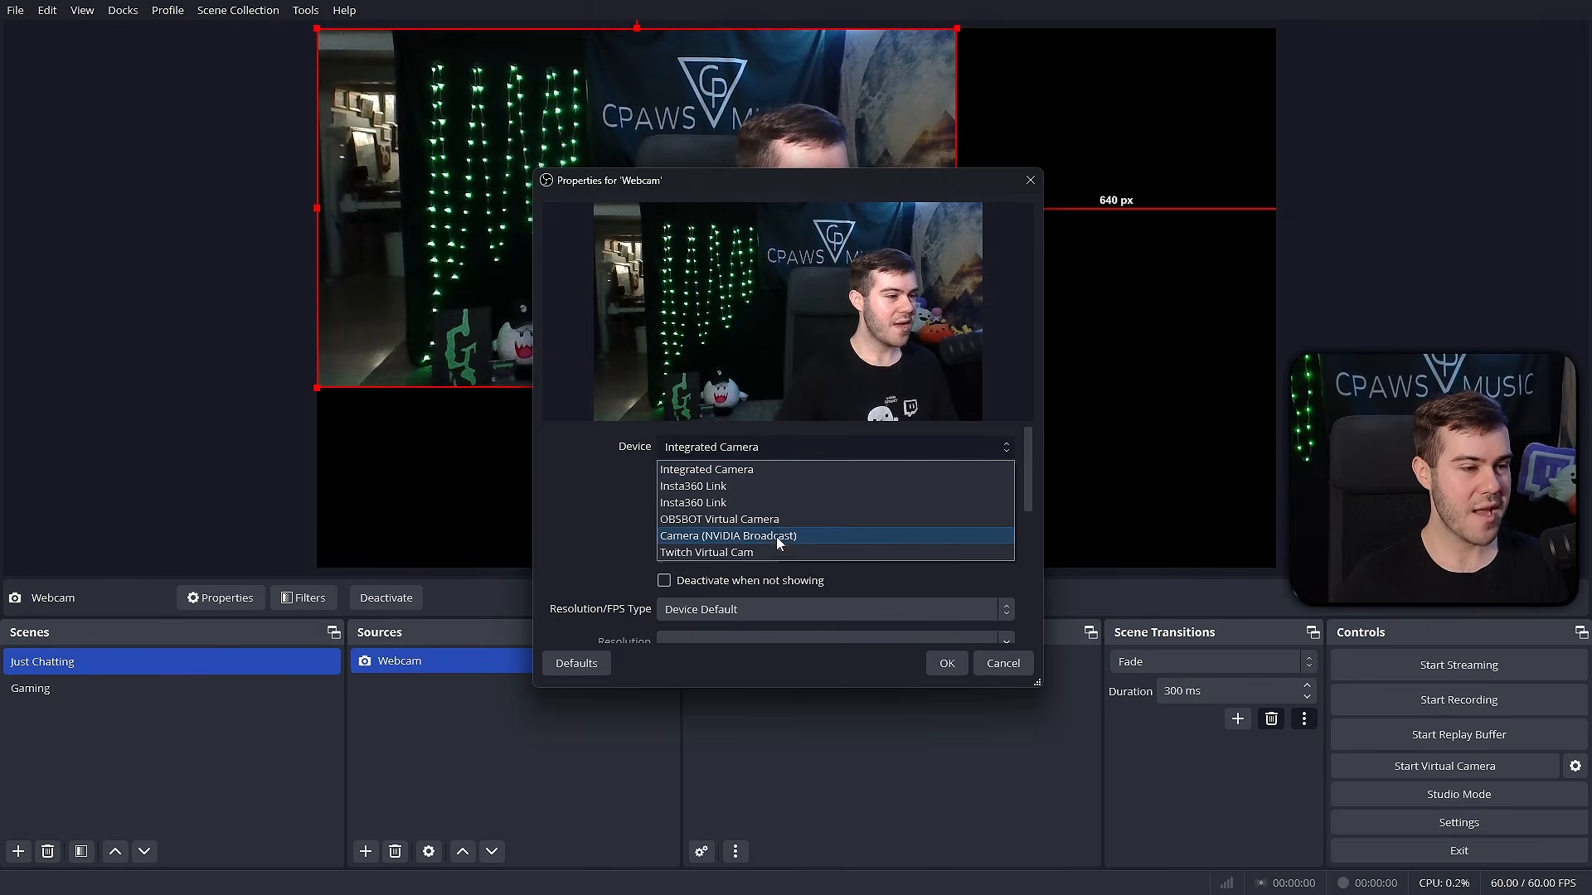
{"action": "left_click", "coordinate": [776, 500]}
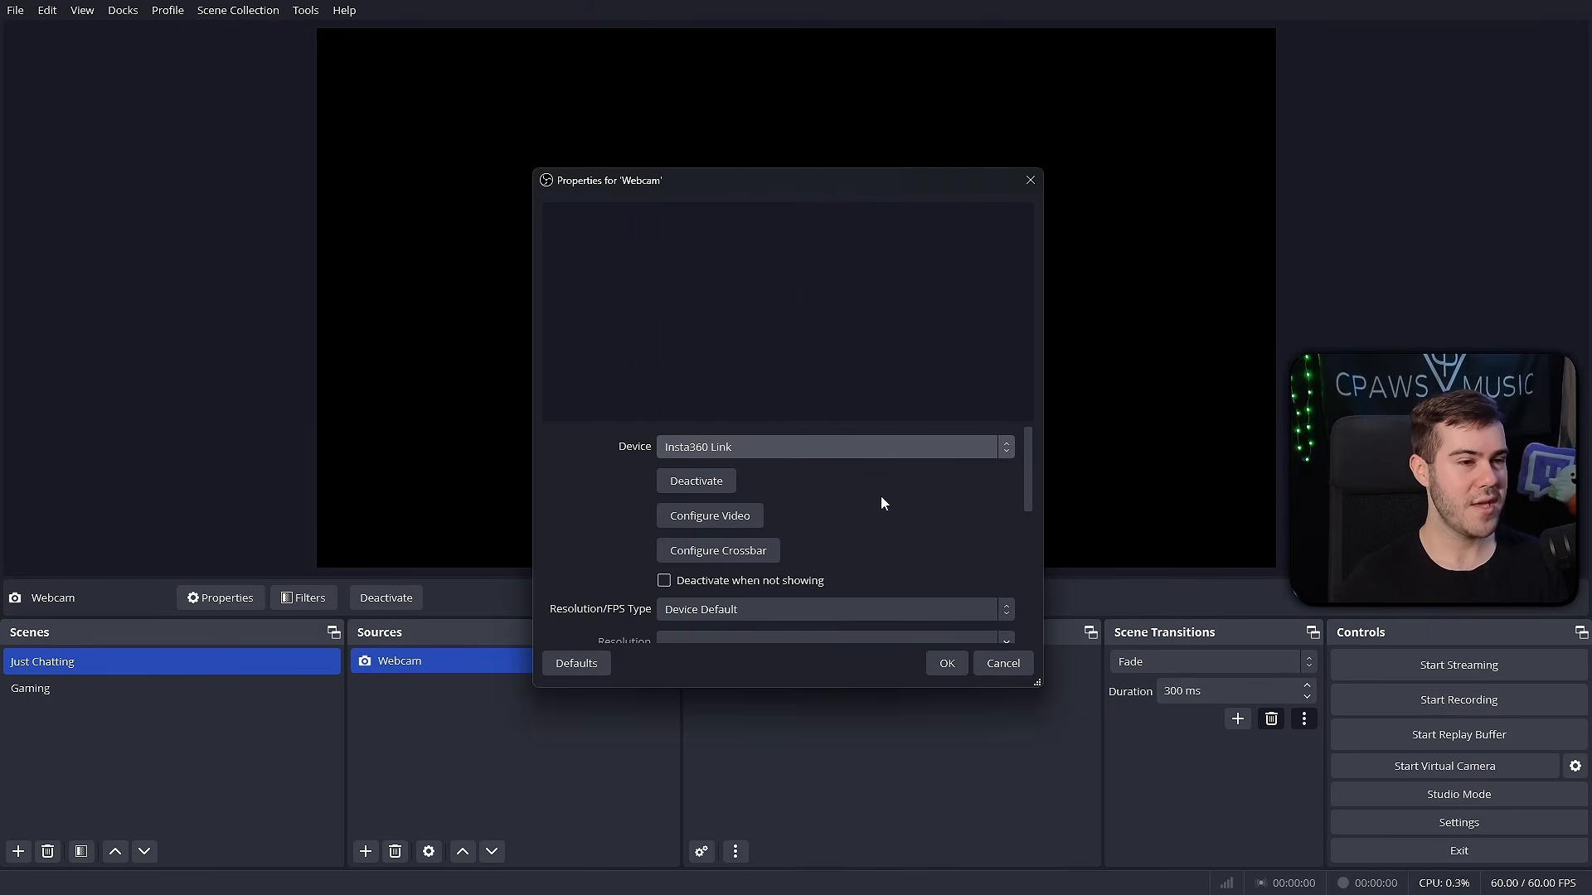
{"action": "left_click", "coordinate": [848, 448]}
{"action": "left_click", "coordinate": [839, 489]}
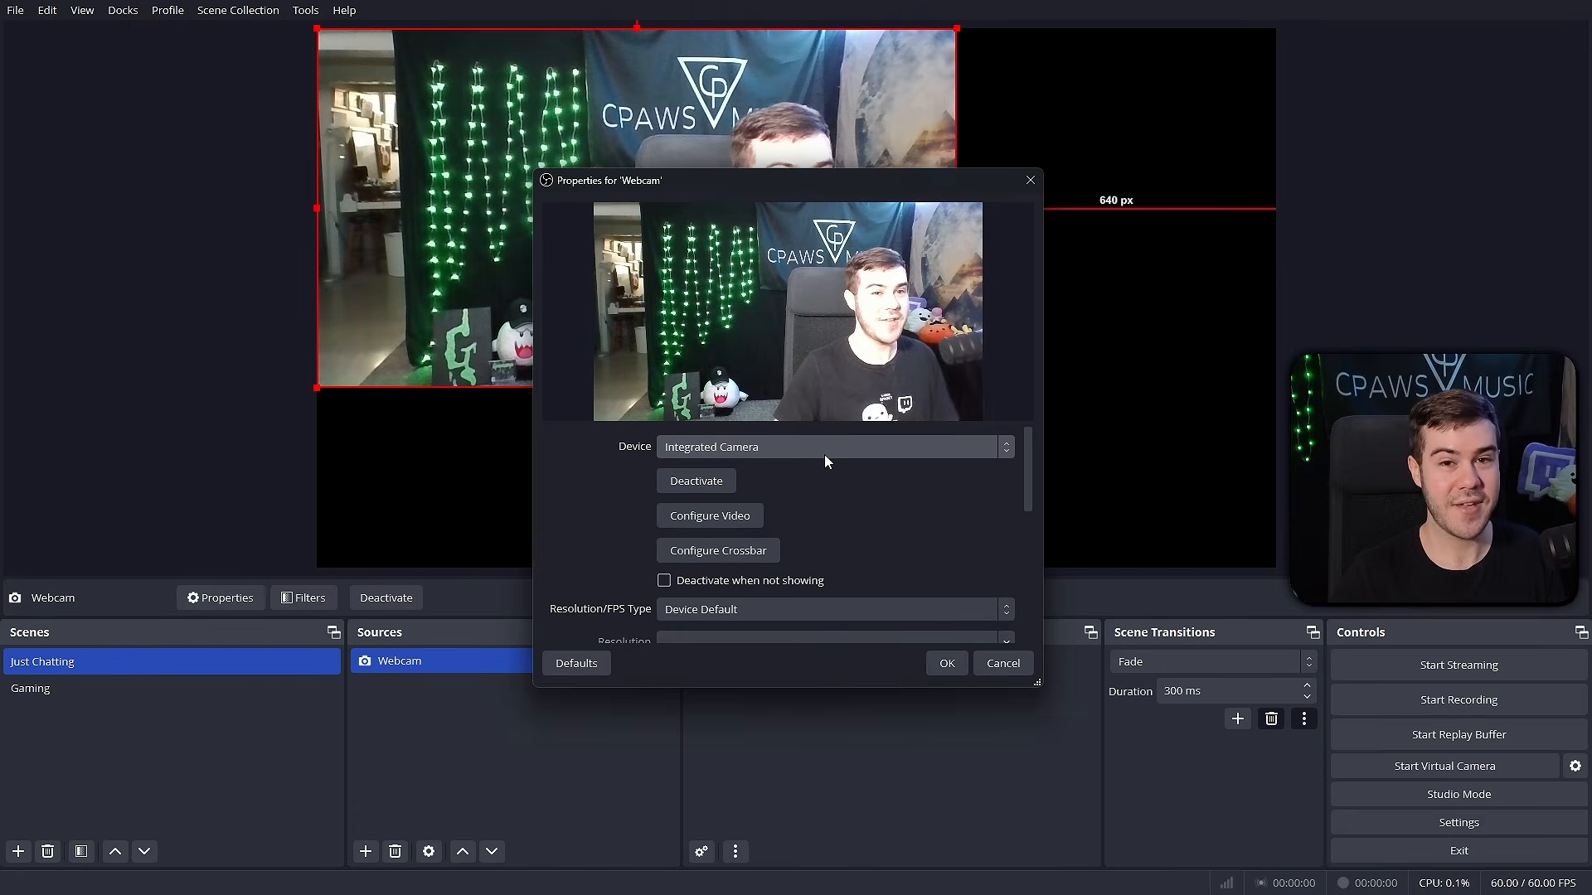
{"action": "left_click", "coordinate": [776, 454]}
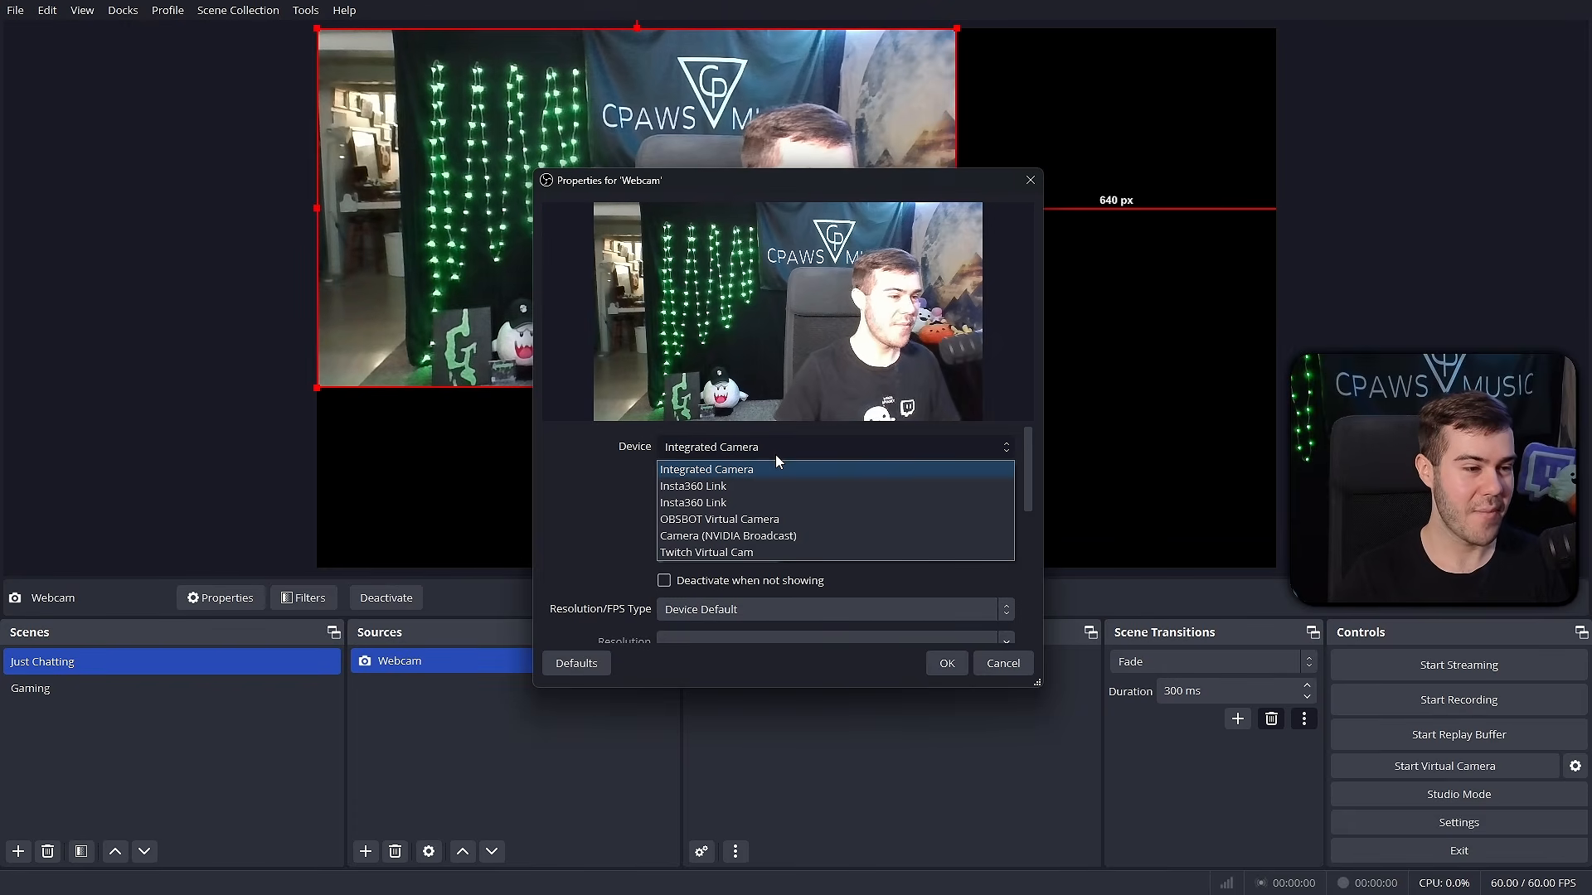
{"action": "left_click", "coordinate": [752, 503]}
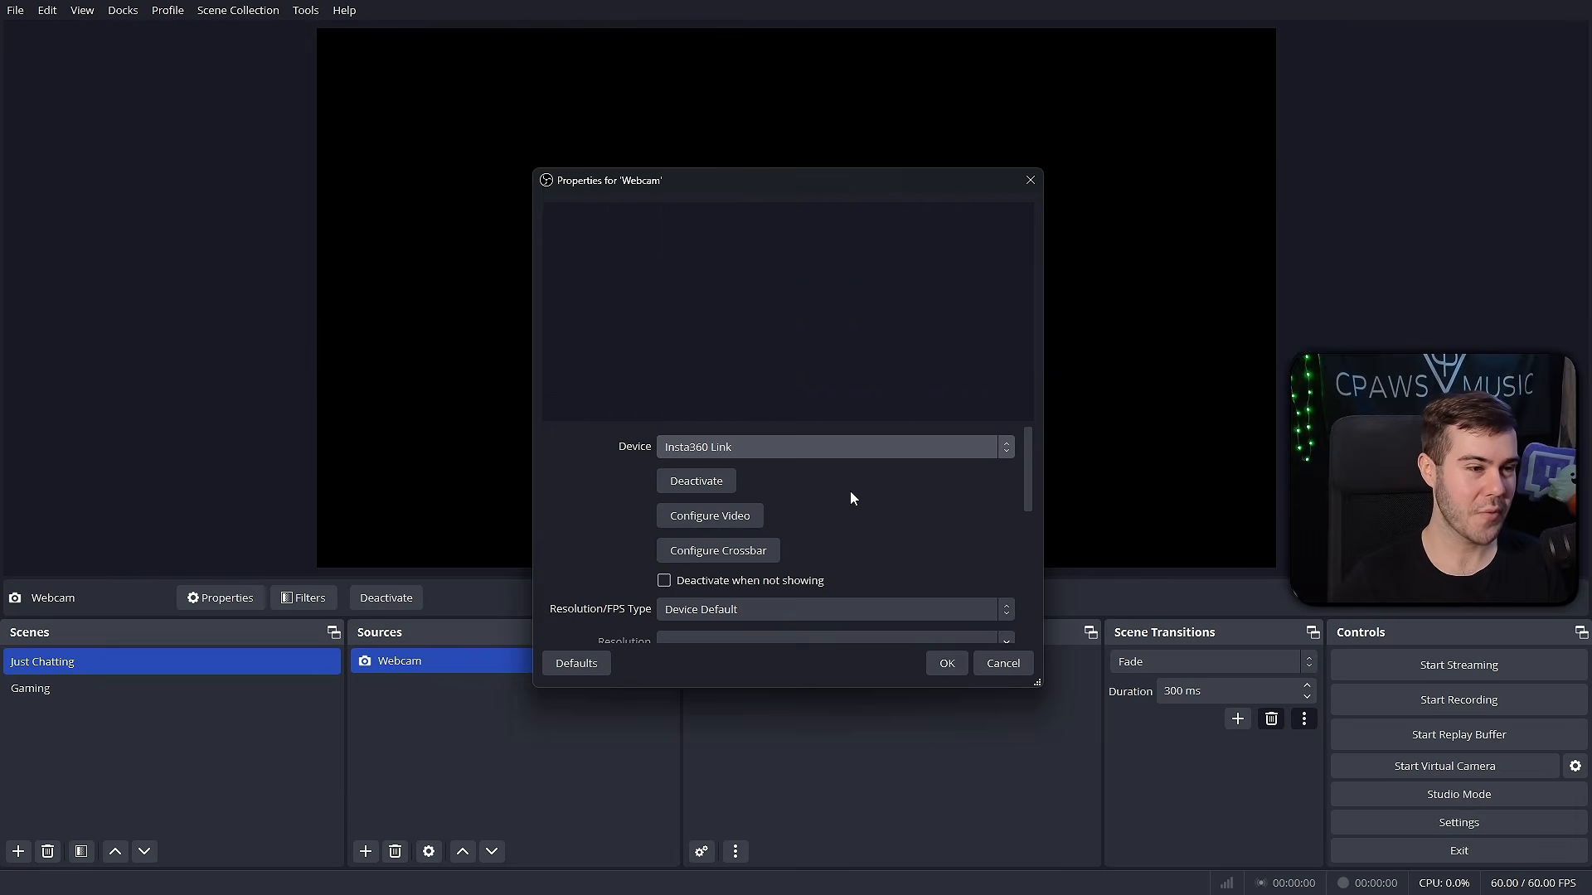
- Set the Webcam source's device to the first Insta360 Link entry, review its remaining properties and accept them
{"action": "left_click", "coordinate": [814, 448]}
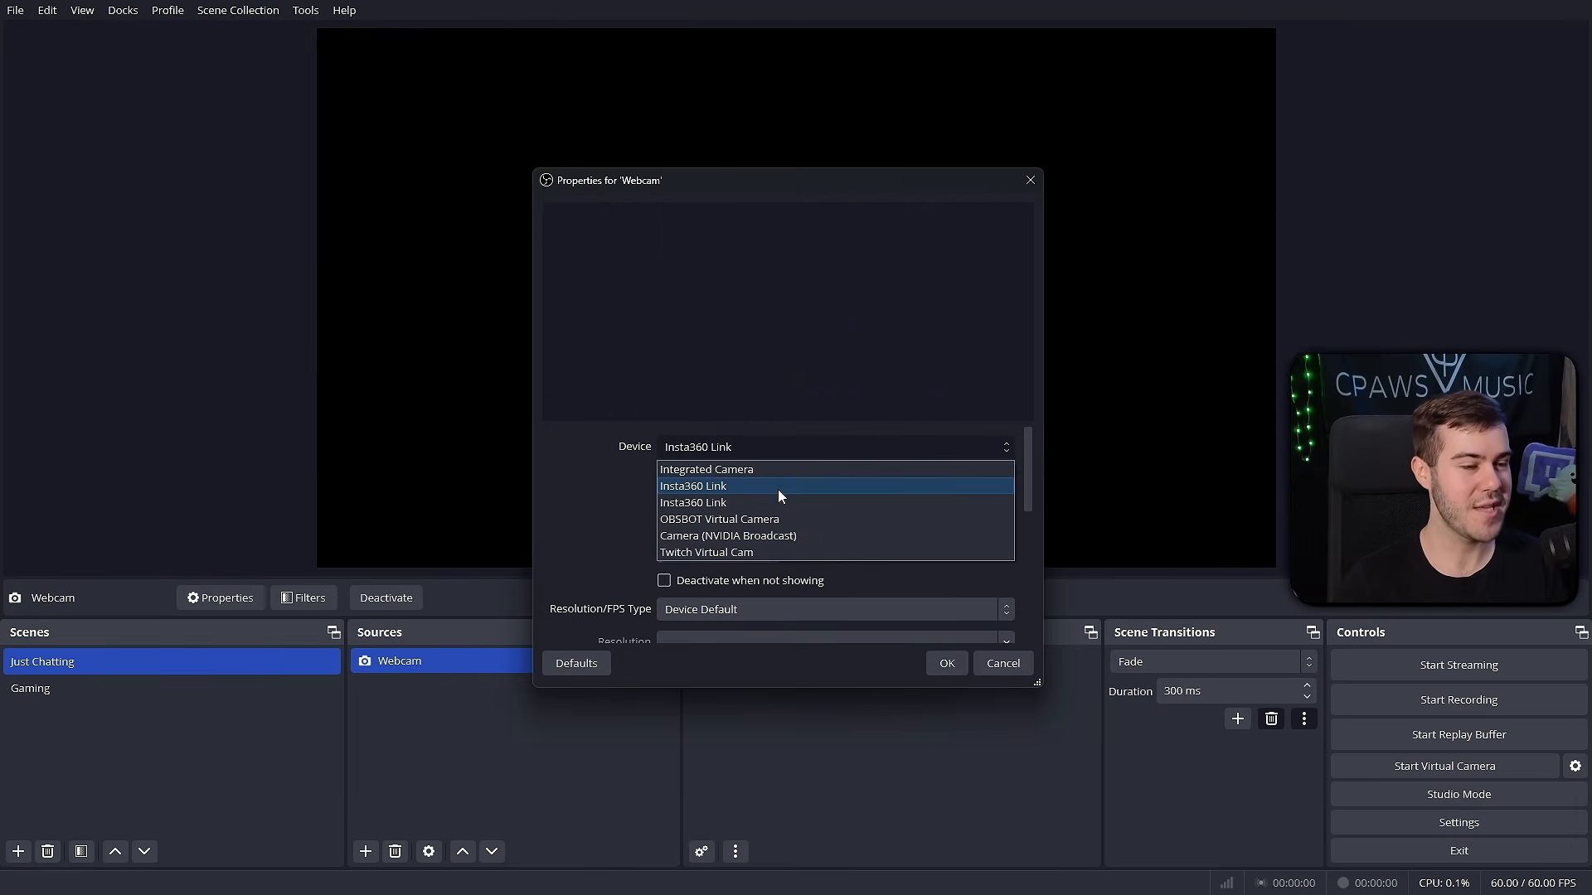
{"action": "left_click", "coordinate": [778, 491]}
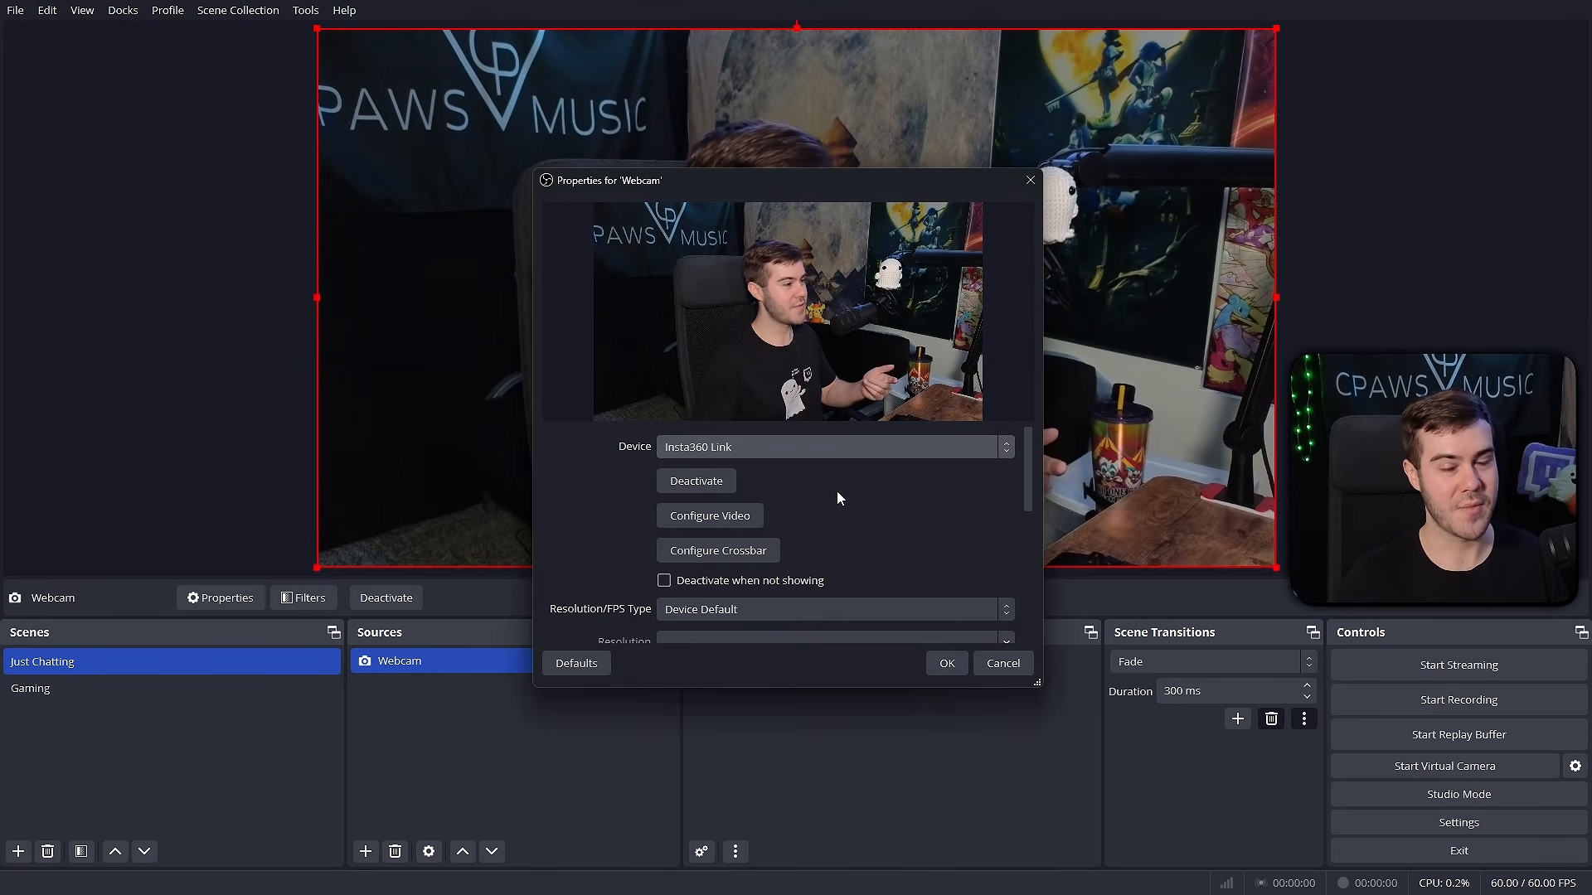
{"action": "scroll", "coordinate": [834, 495], "scroll_direction": "down", "scroll_amount": 2}
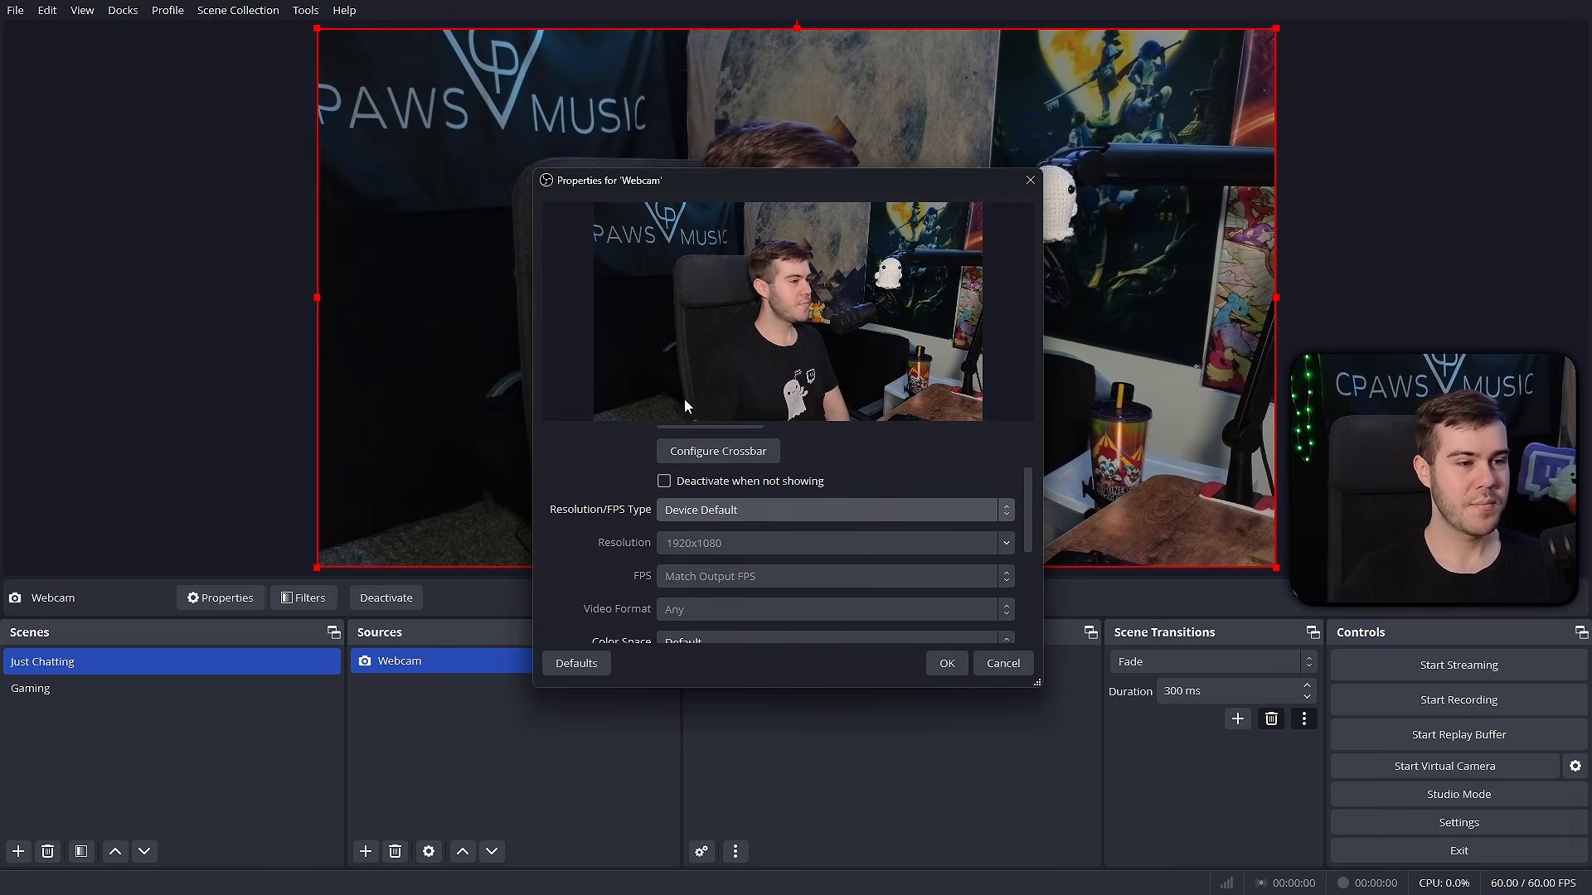
{"action": "scroll", "coordinate": [586, 558], "scroll_direction": "down", "scroll_amount": 4}
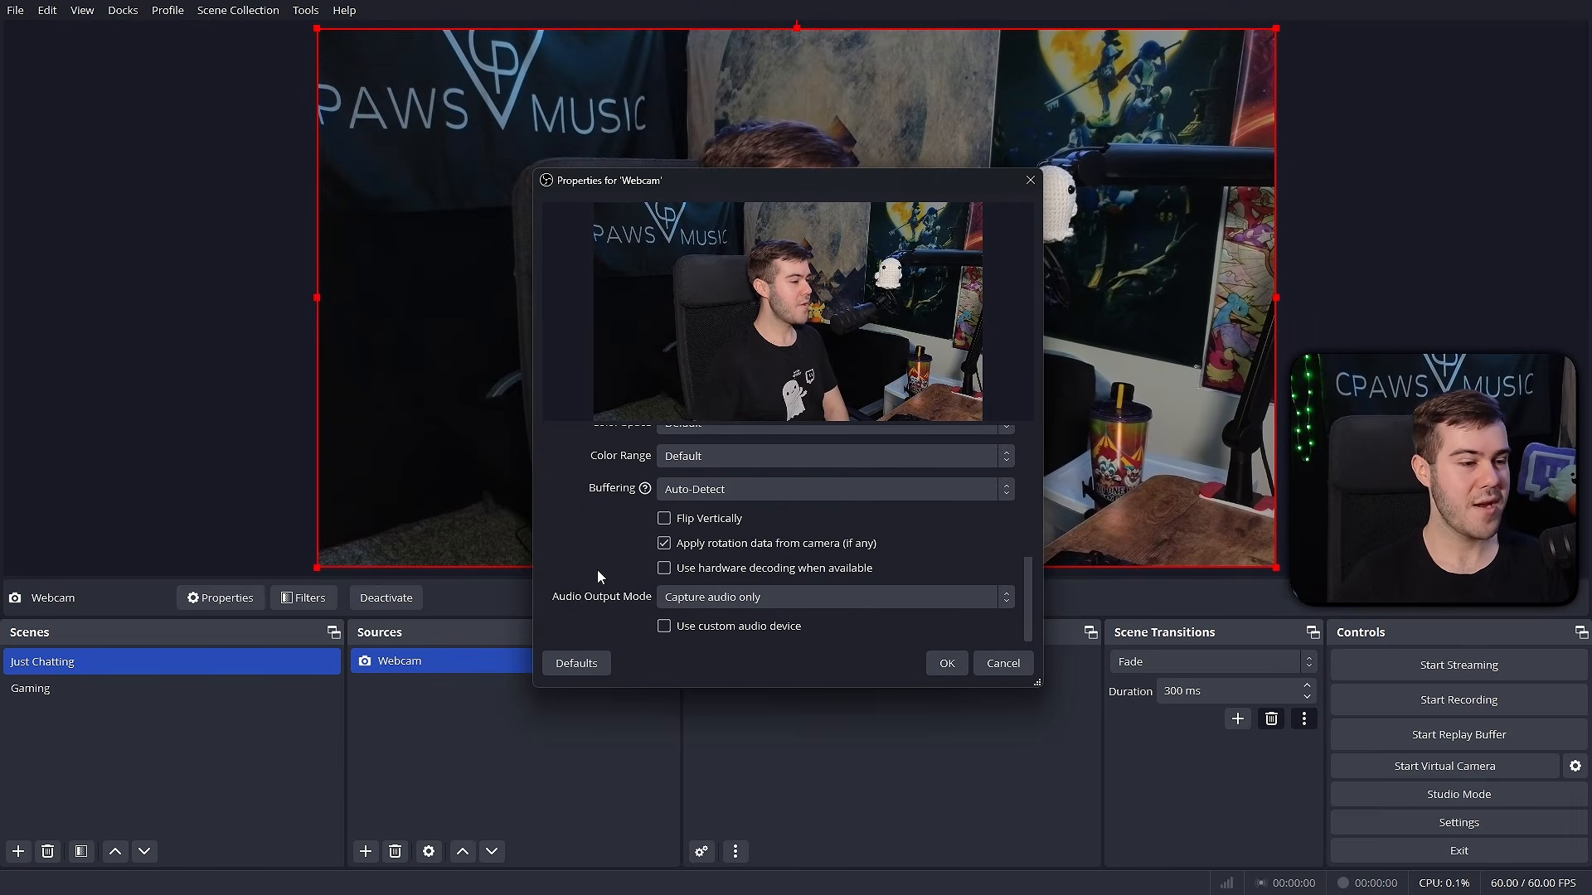
{"action": "scroll", "coordinate": [597, 569], "scroll_direction": "up", "scroll_amount": 5}
{"action": "scroll", "coordinate": [597, 570], "scroll_direction": "up", "scroll_amount": 2}
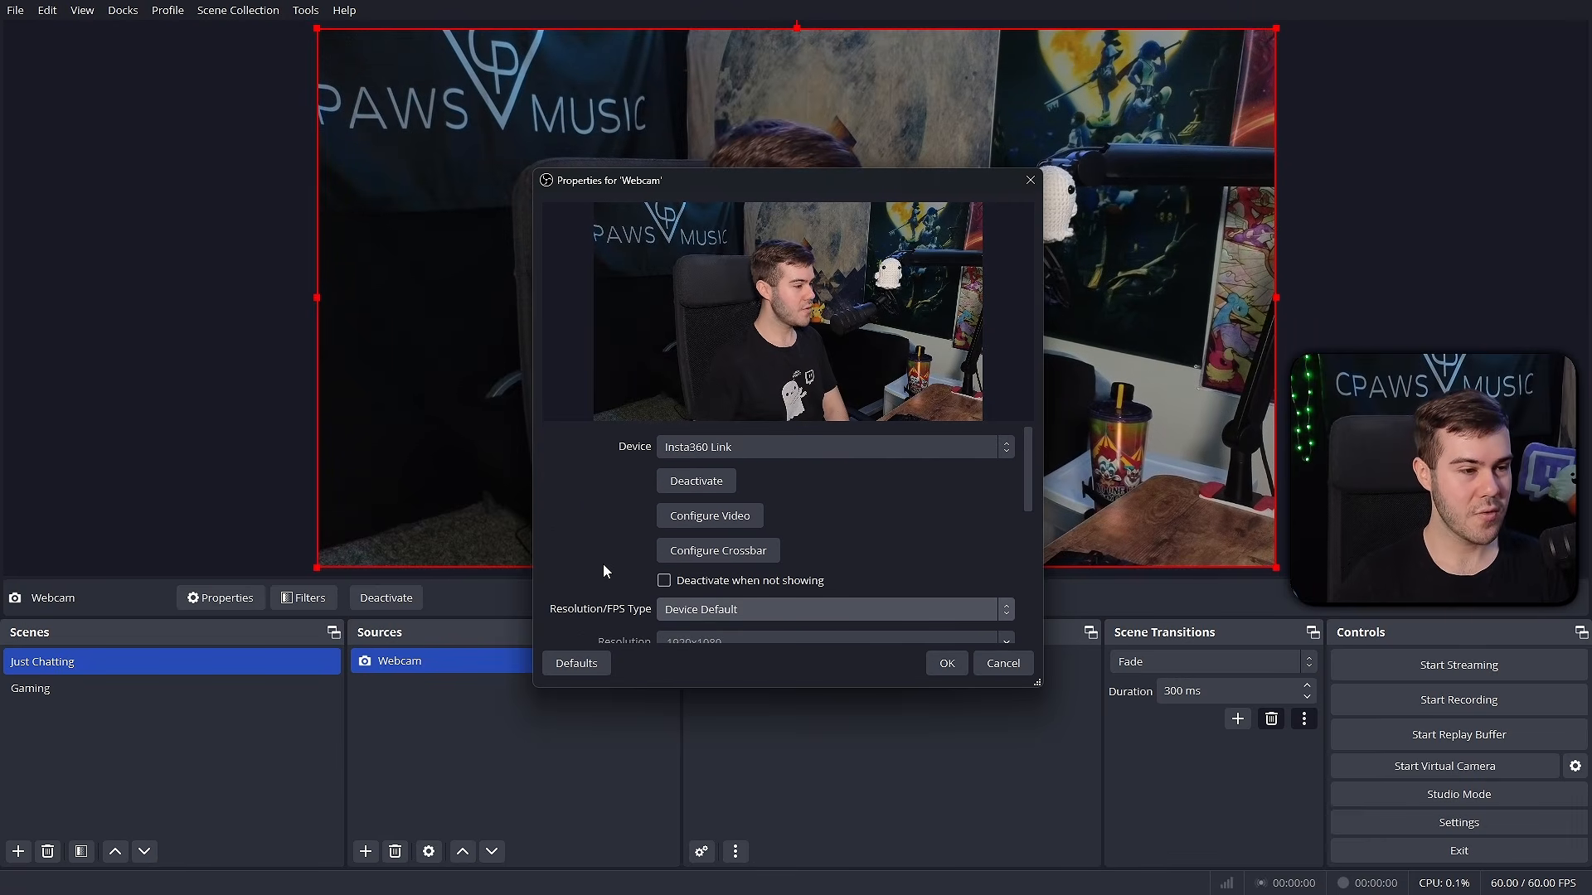
{"action": "left_click", "coordinate": [950, 665]}
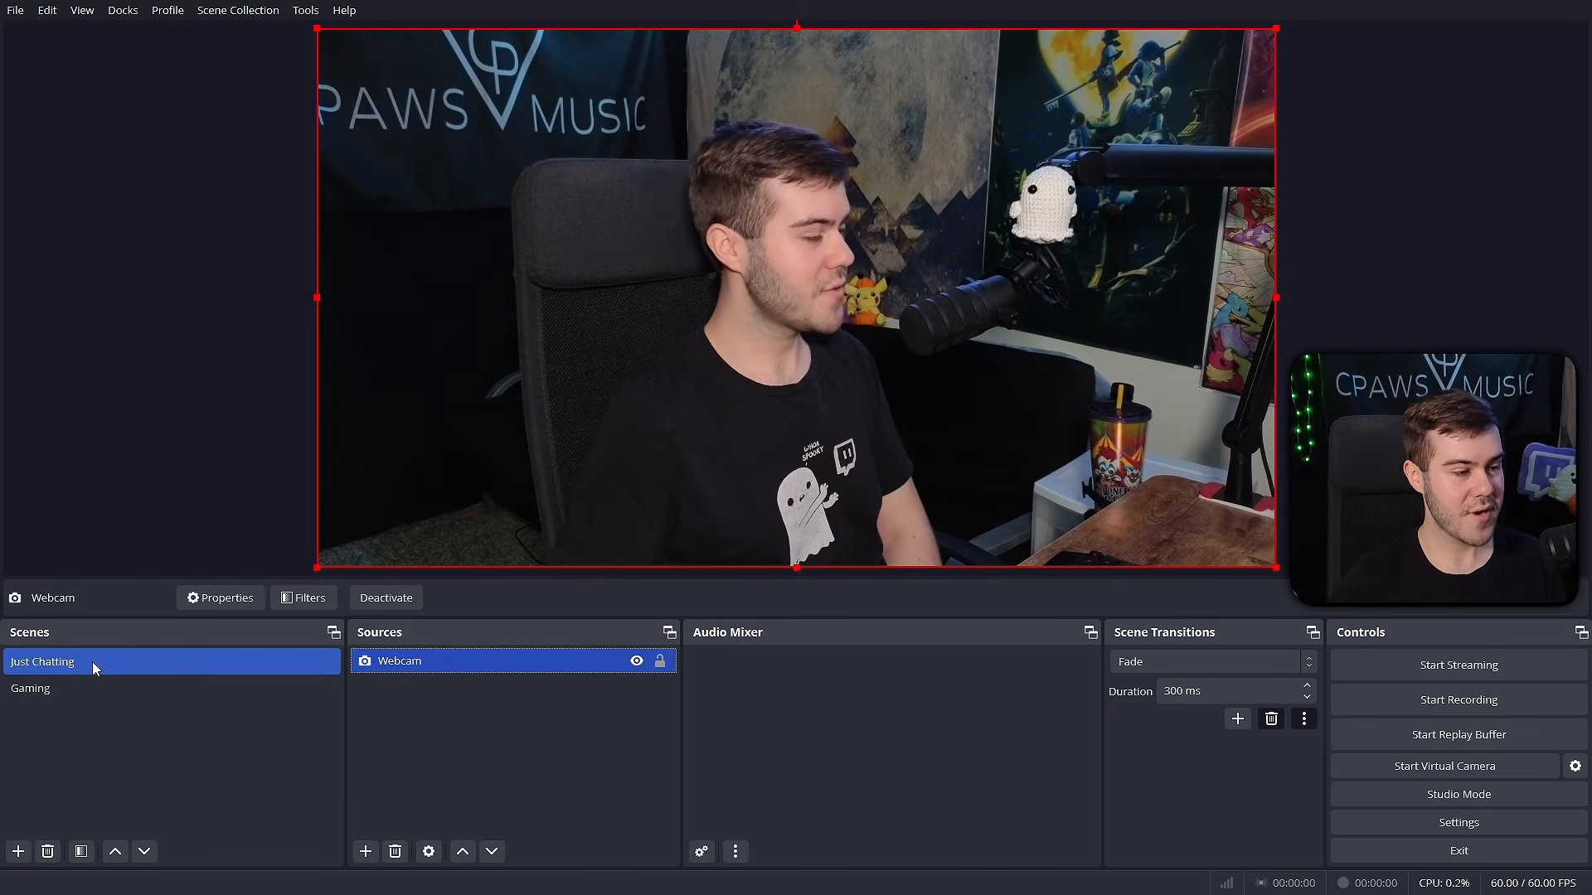
- Switch to the Streamlabs dashboard, search for "chatbox" and open the Chatbox widget settings
{"action": "left_click", "coordinate": [500, 705]}
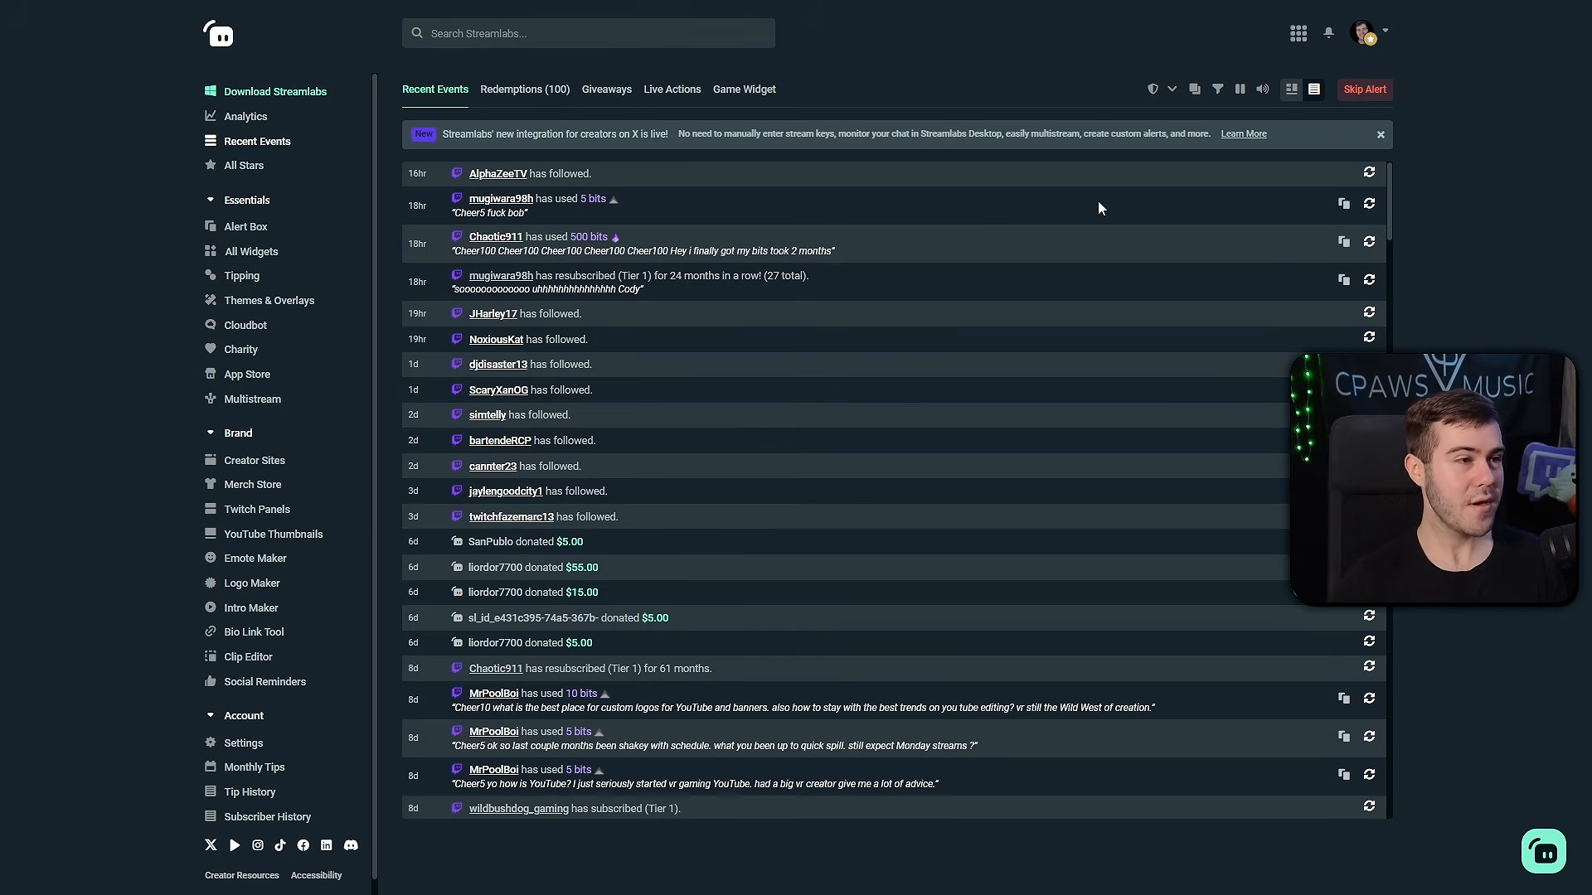
{"action": "left_click", "coordinate": [482, 33]}
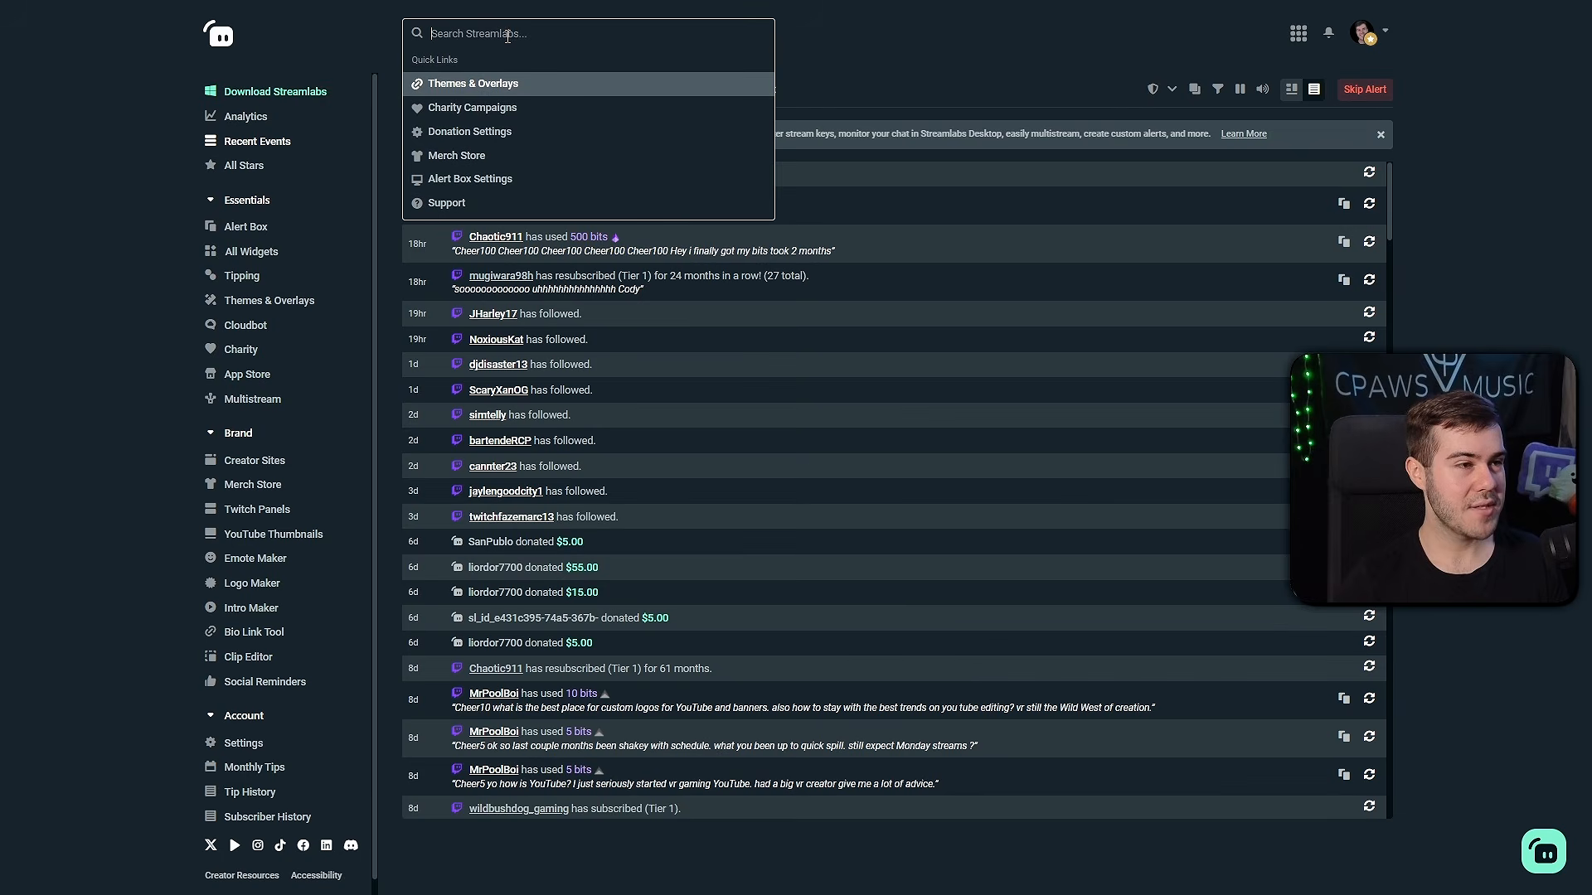
{"action": "type", "text": "chatbox"}
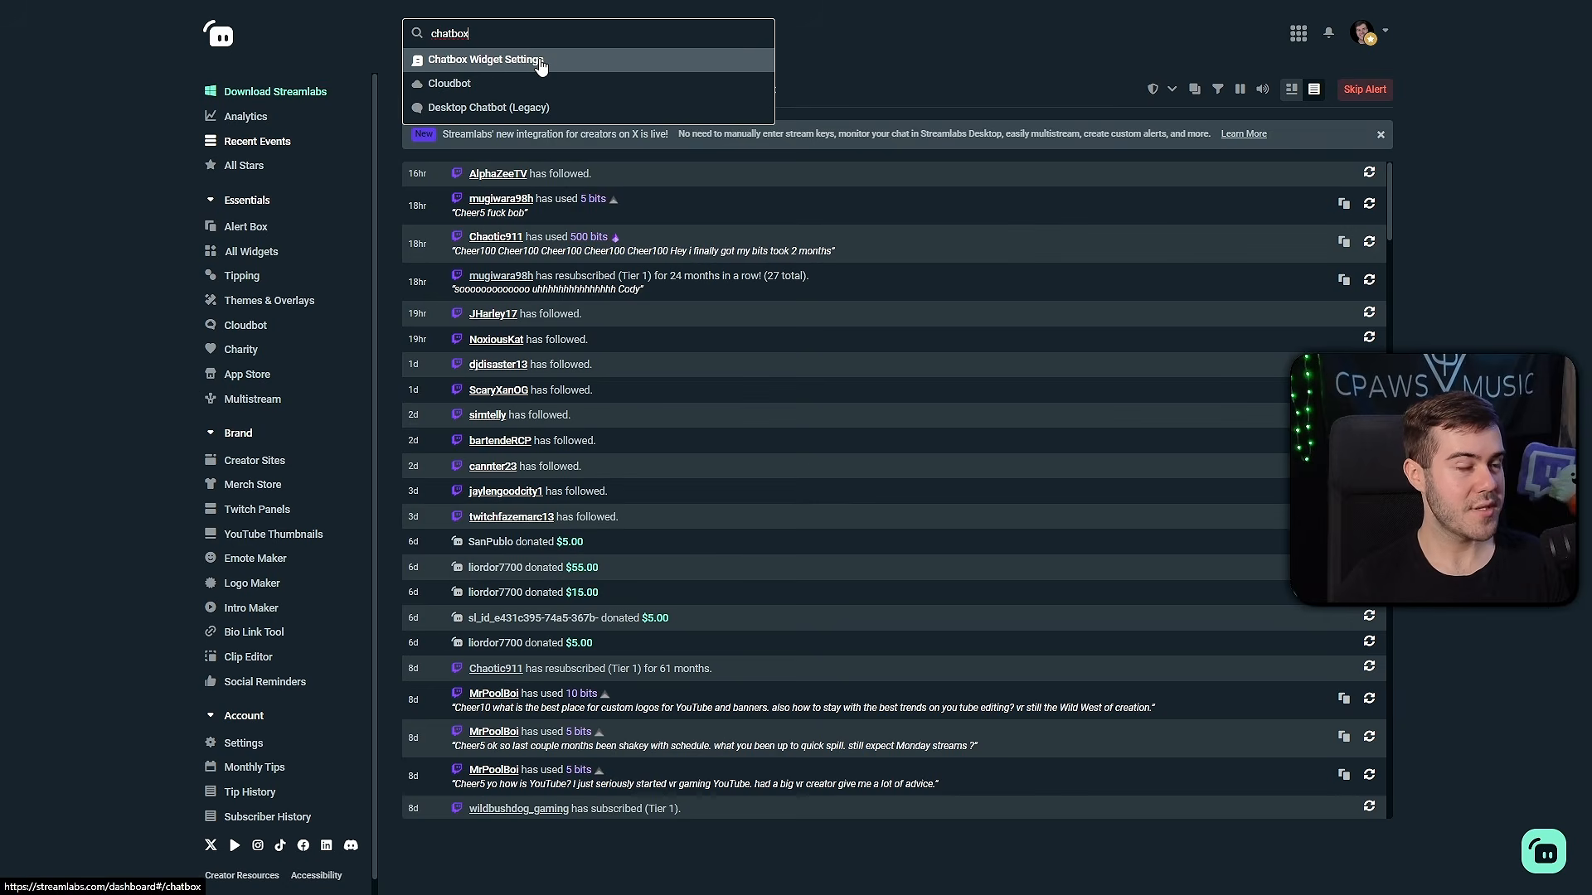
{"action": "left_click", "coordinate": [502, 62]}
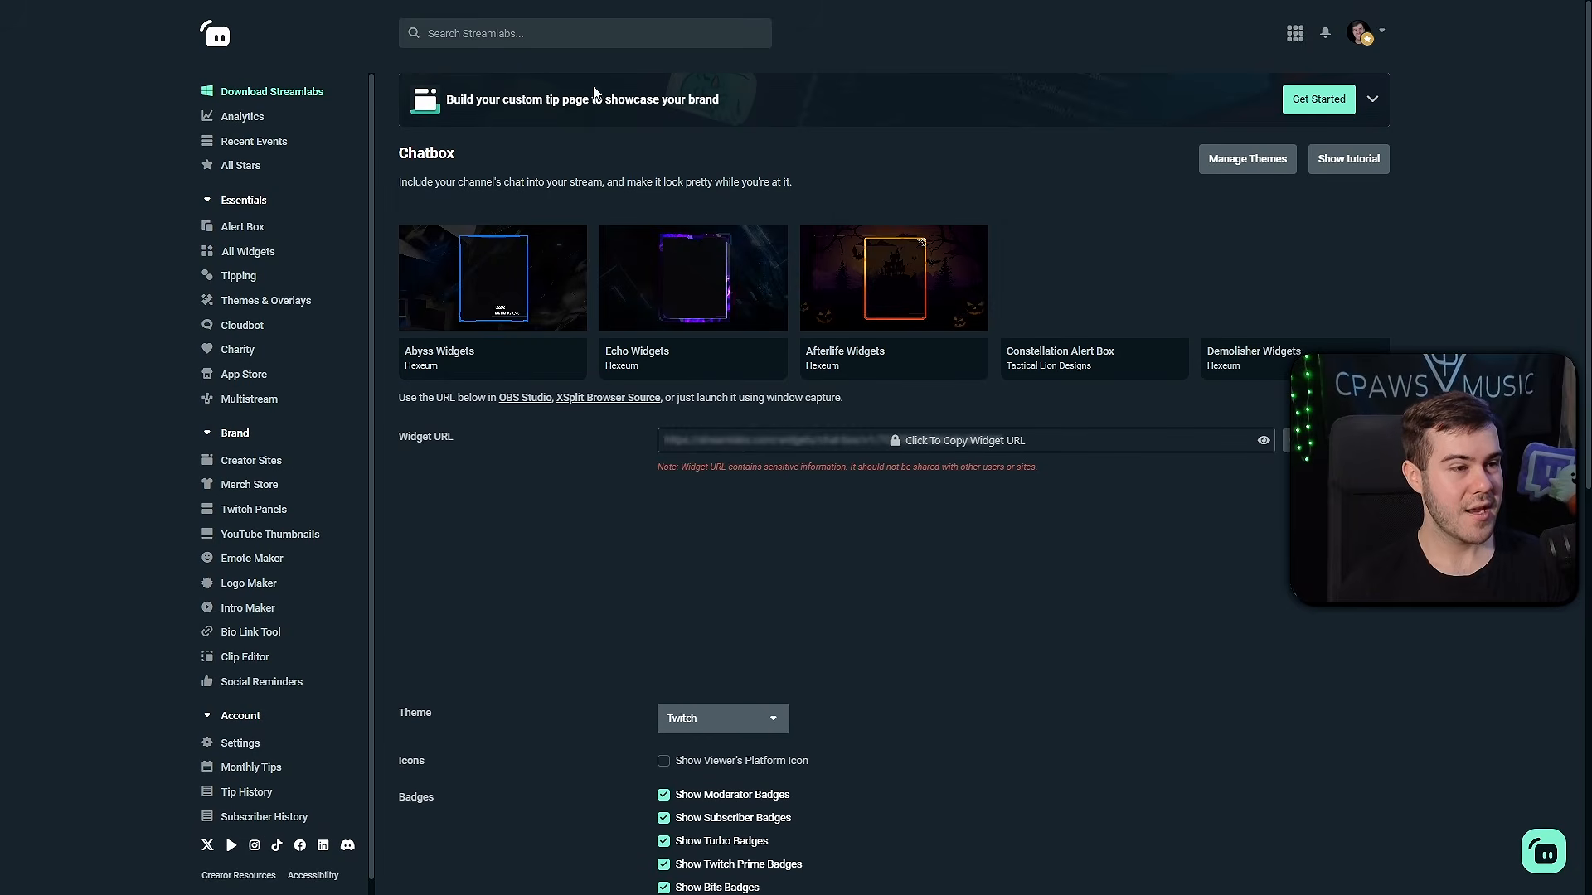
{"action": "scroll", "coordinate": [812, 466], "scroll_direction": "down", "scroll_amount": 3}
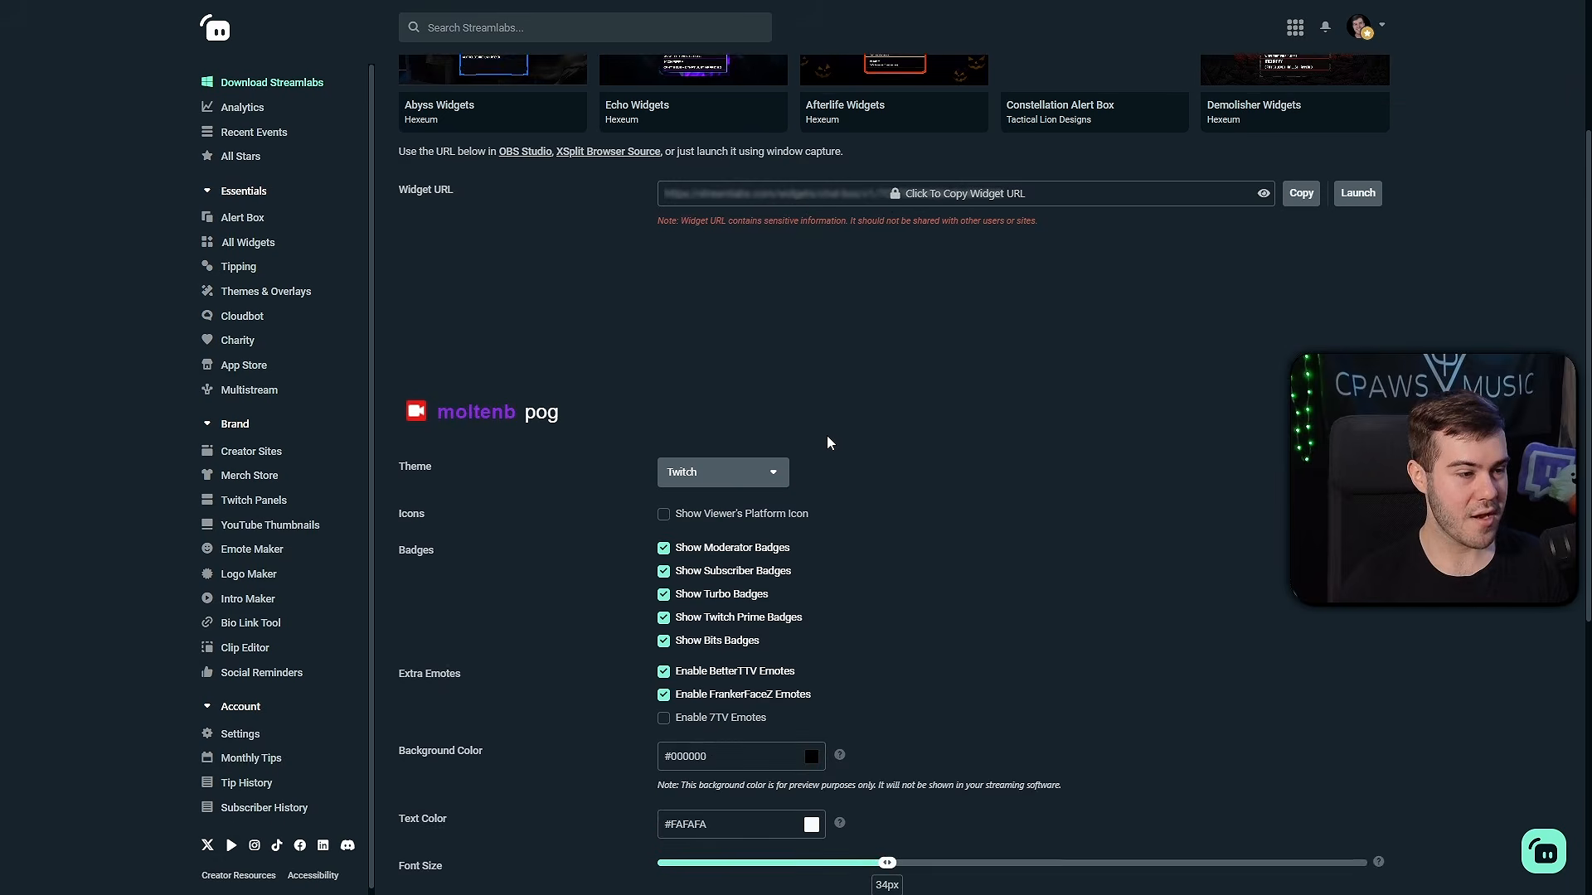
{"action": "scroll", "coordinate": [562, 380], "scroll_direction": "down", "scroll_amount": 2}
{"action": "scroll", "coordinate": [560, 384], "scroll_direction": "up", "scroll_amount": 2}
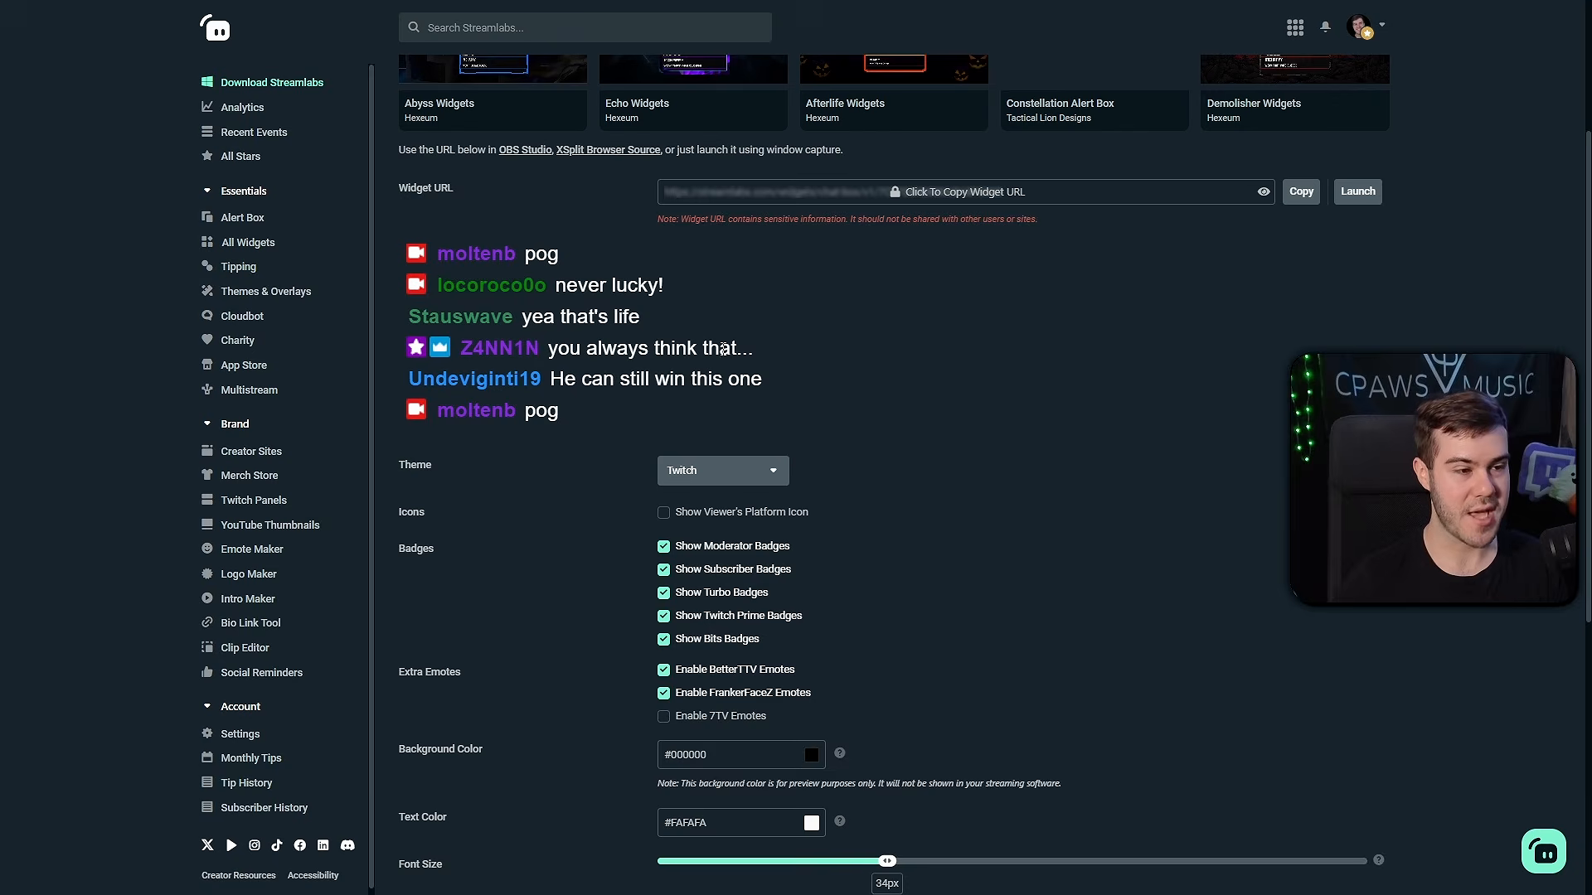
- Try the Boxed, Clean and Twitch themes on the chatbox widget
{"action": "scroll", "coordinate": [572, 352], "scroll_direction": "down", "scroll_amount": 1}
{"action": "left_click", "coordinate": [702, 395]}
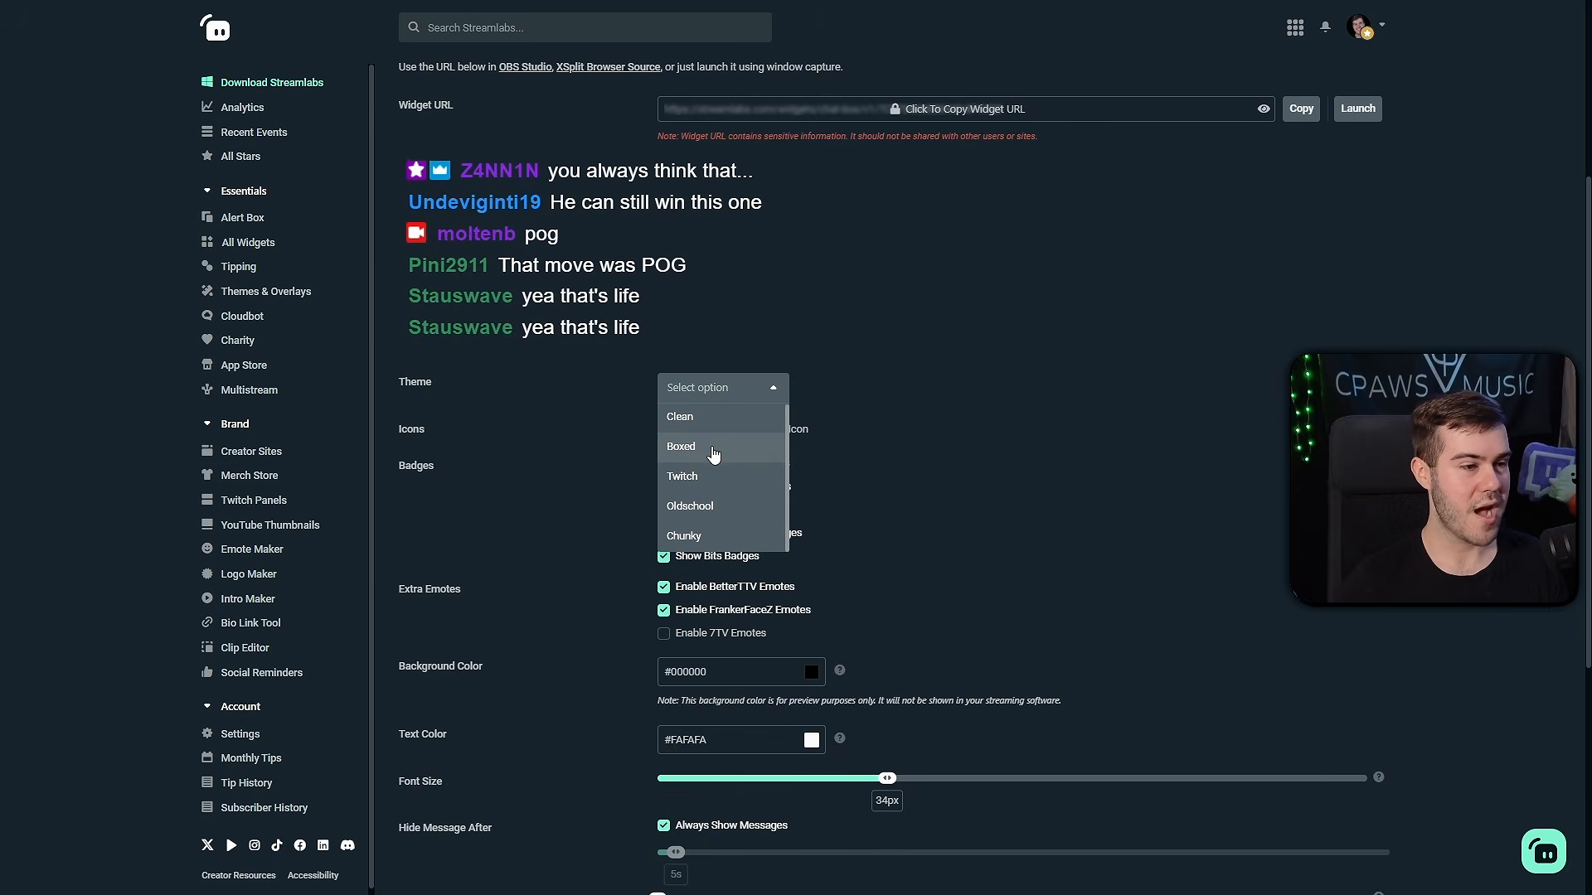
{"action": "left_click", "coordinate": [713, 448]}
{"action": "left_click", "coordinate": [711, 385]}
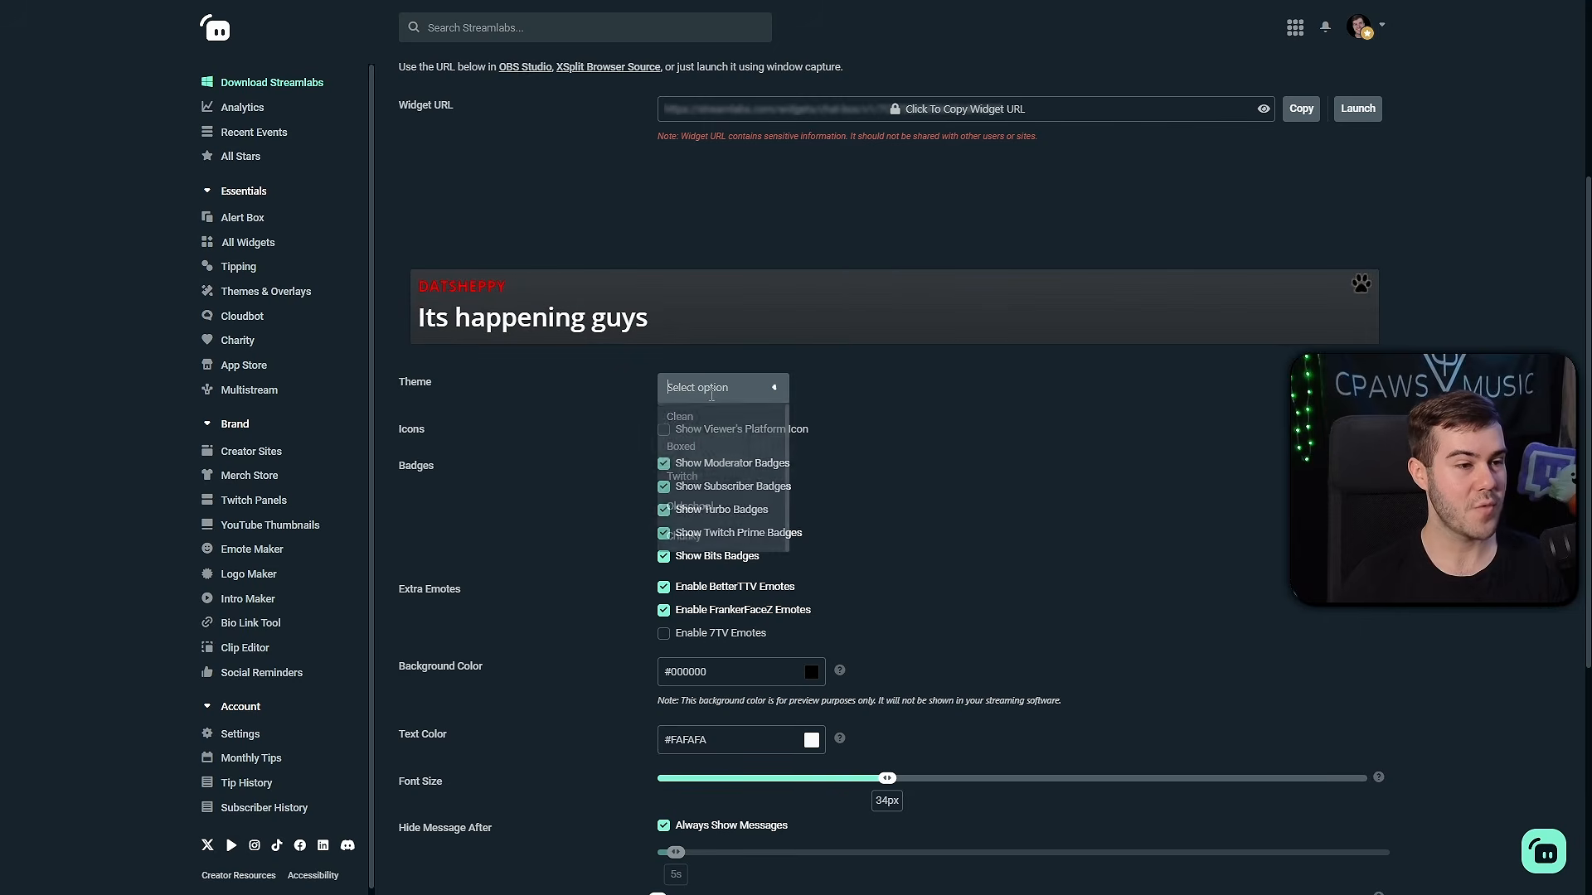
{"action": "left_click", "coordinate": [719, 429]}
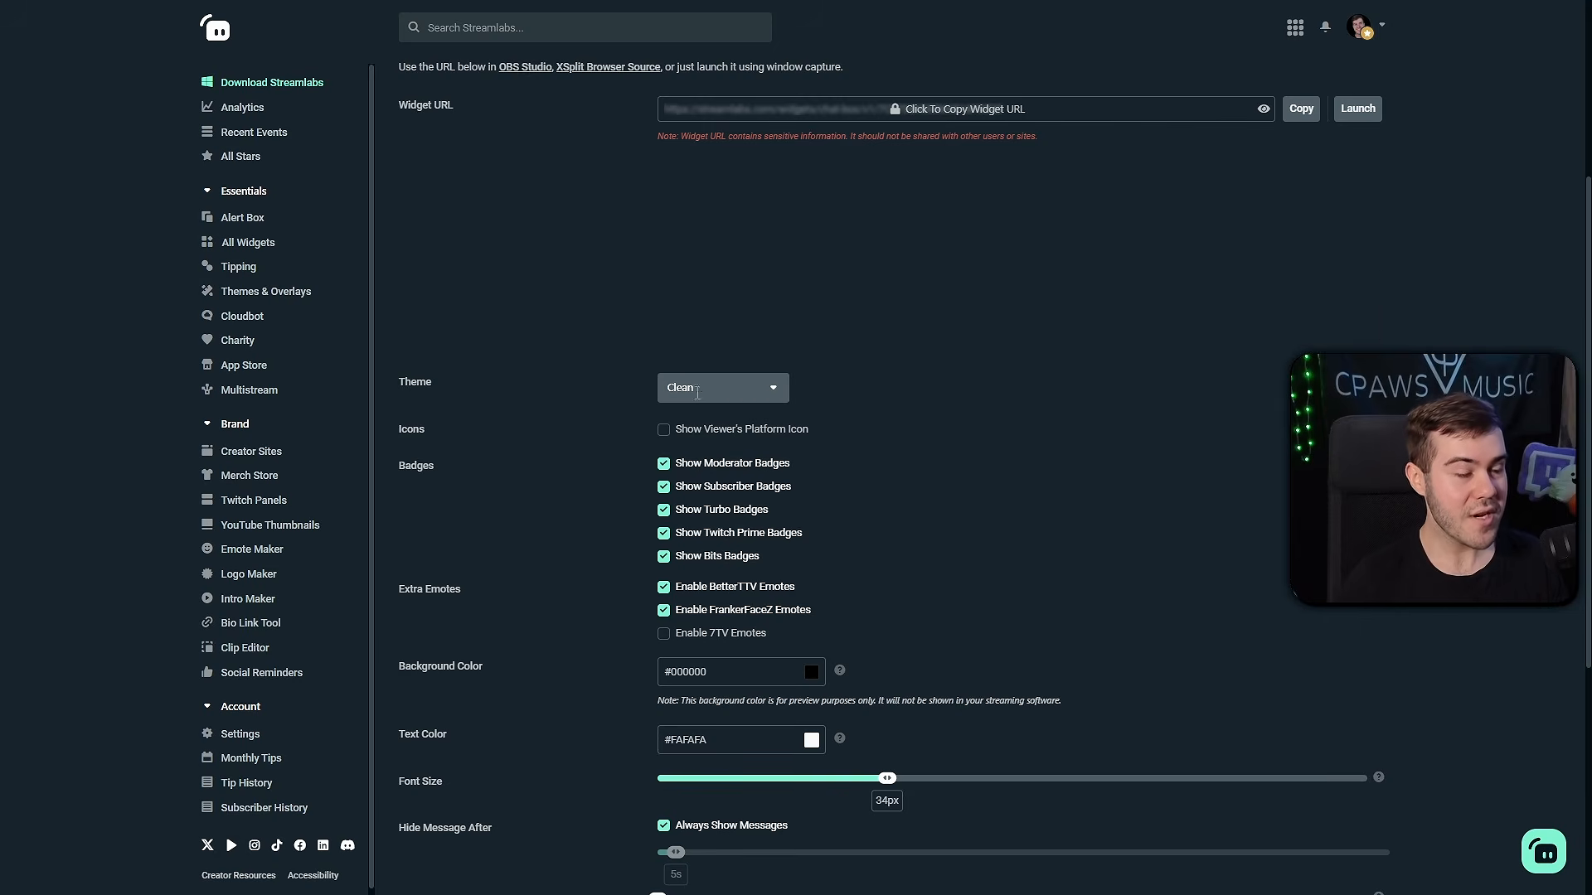
{"action": "left_click", "coordinate": [724, 388]}
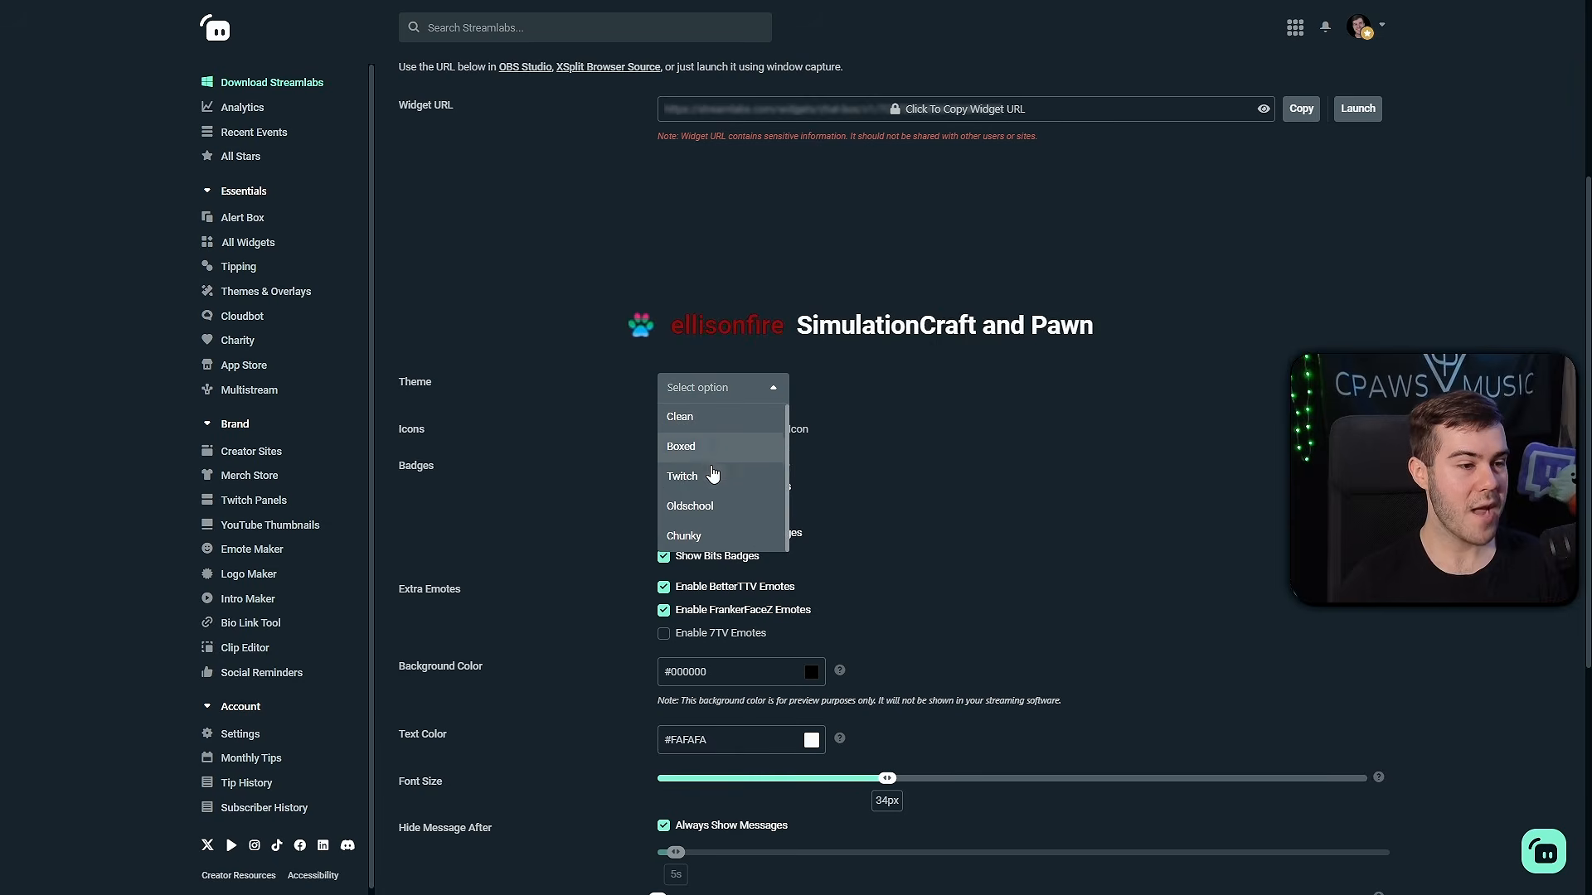
{"action": "left_click", "coordinate": [713, 483]}
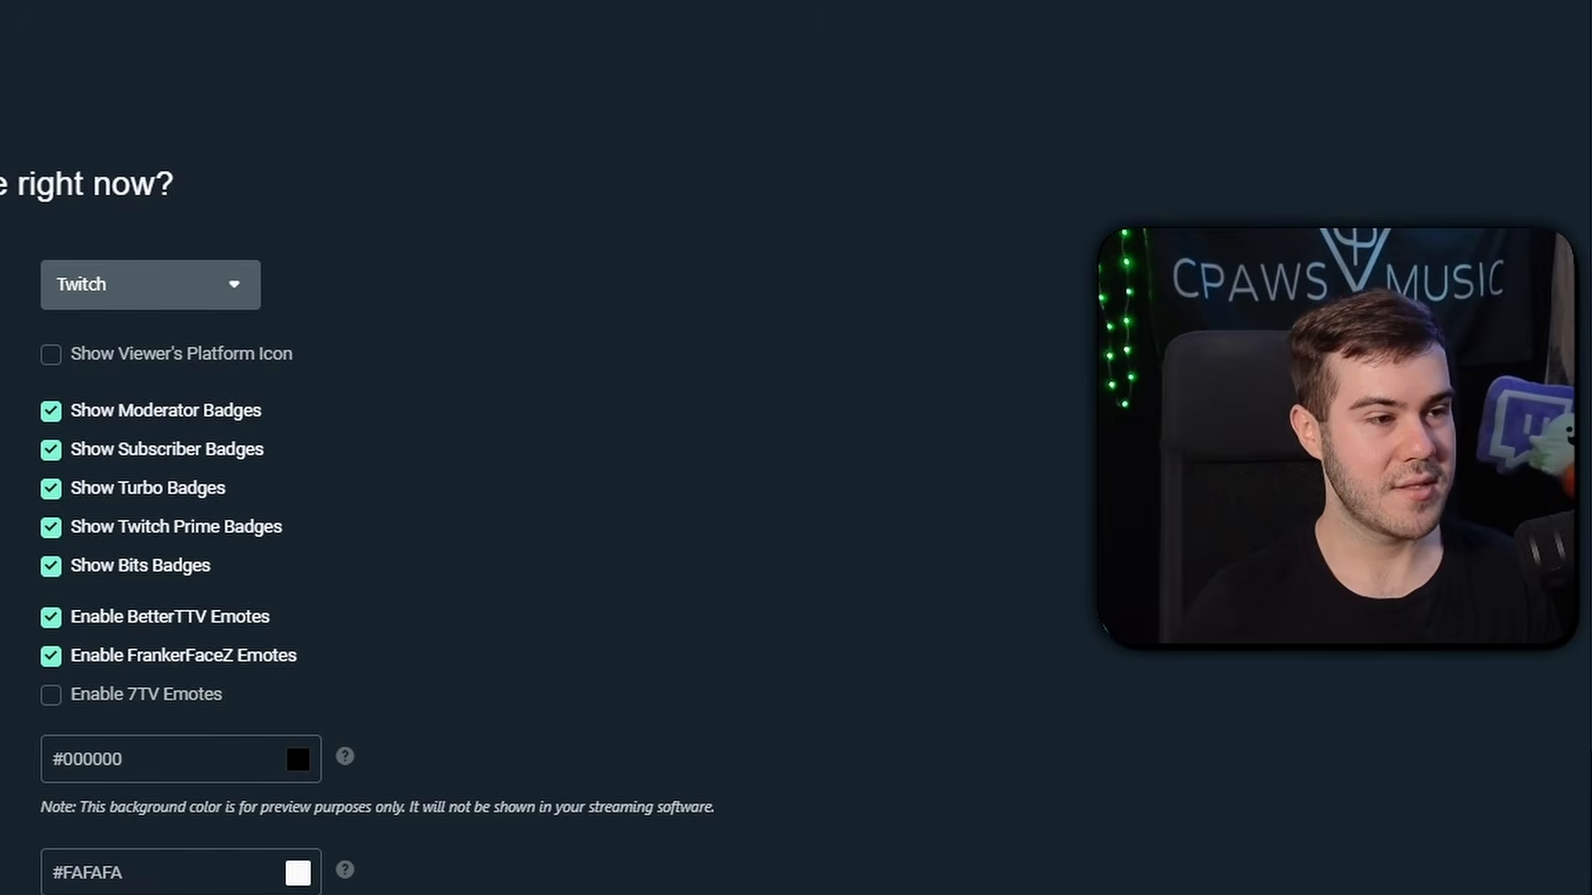
- Set the chatbox widget's theme to Clean
{"action": "left_click", "coordinate": [113, 284]}
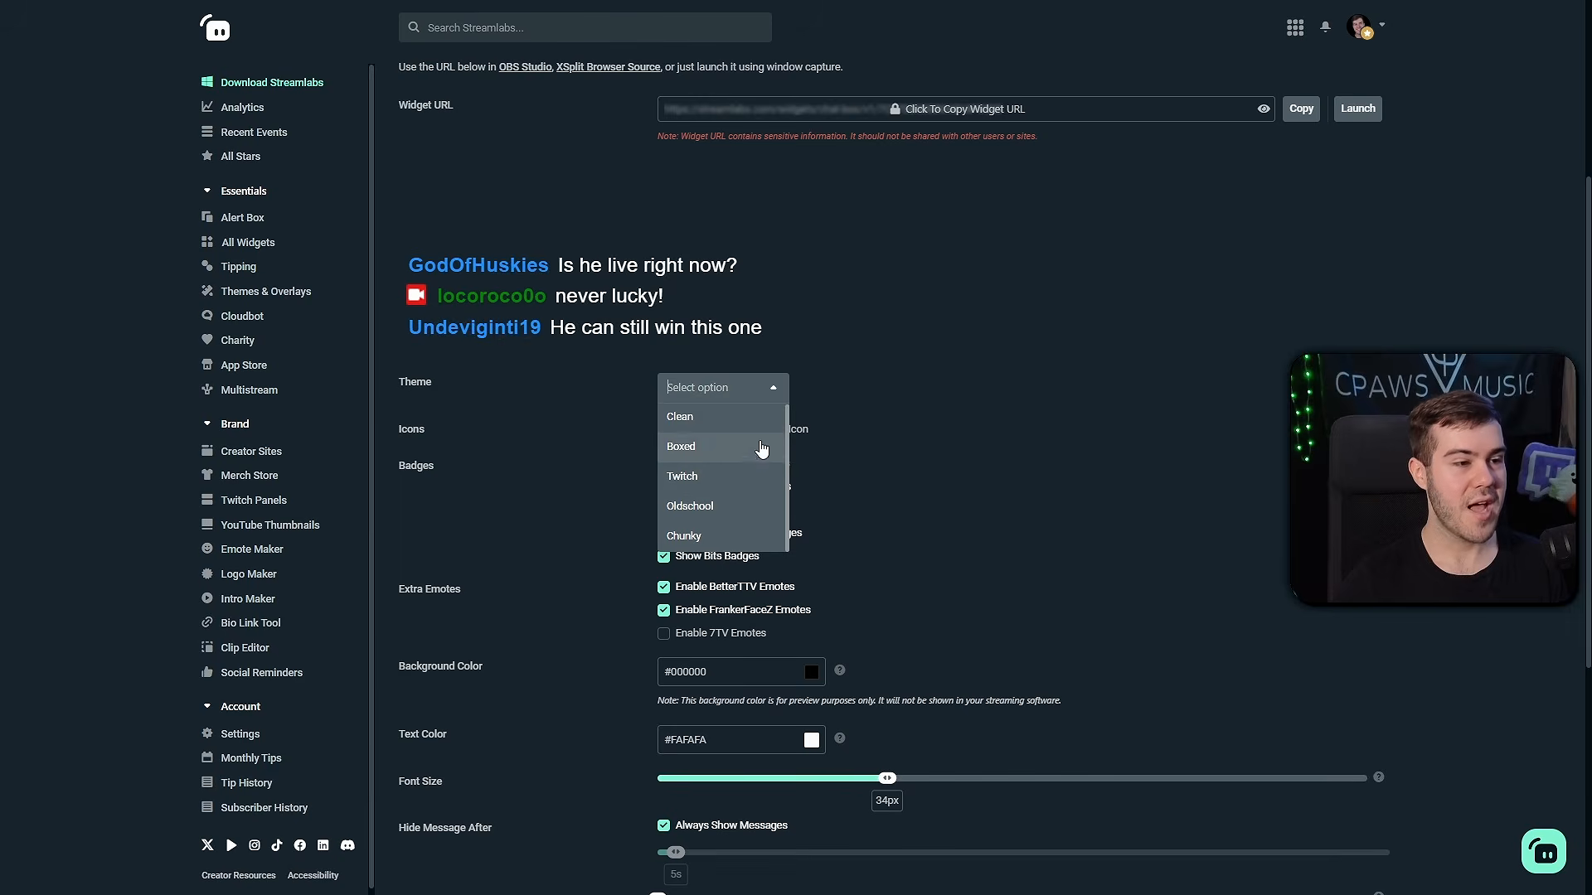
{"action": "left_click", "coordinate": [711, 418]}
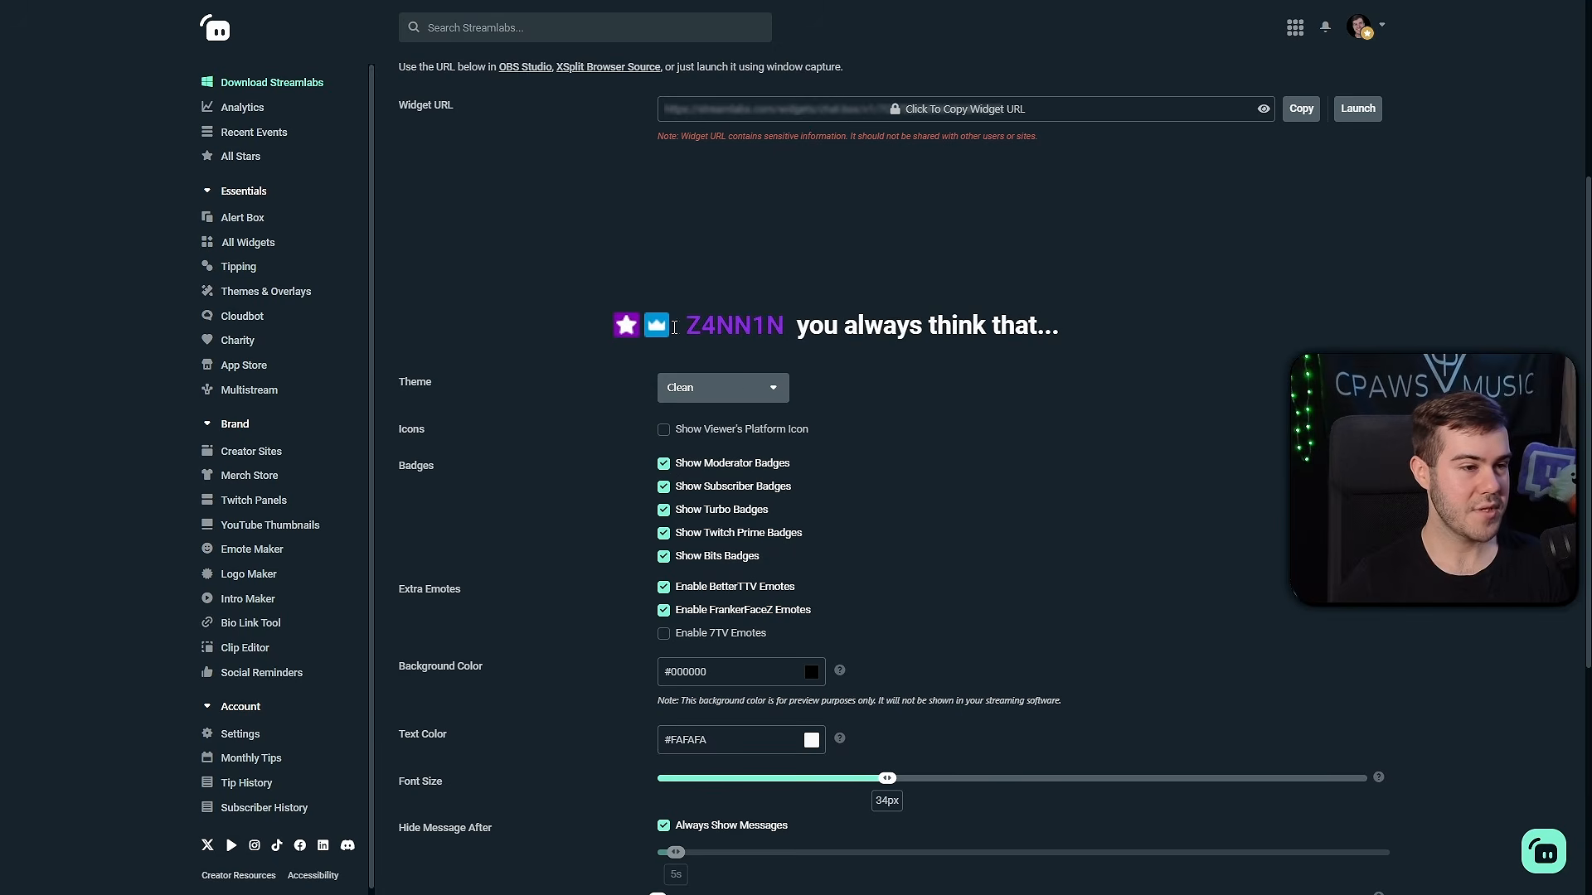
- Try showing the viewer's platform icon in the chatbox and turn it off again
{"action": "scroll", "coordinate": [580, 427], "scroll_direction": "down", "scroll_amount": 1}
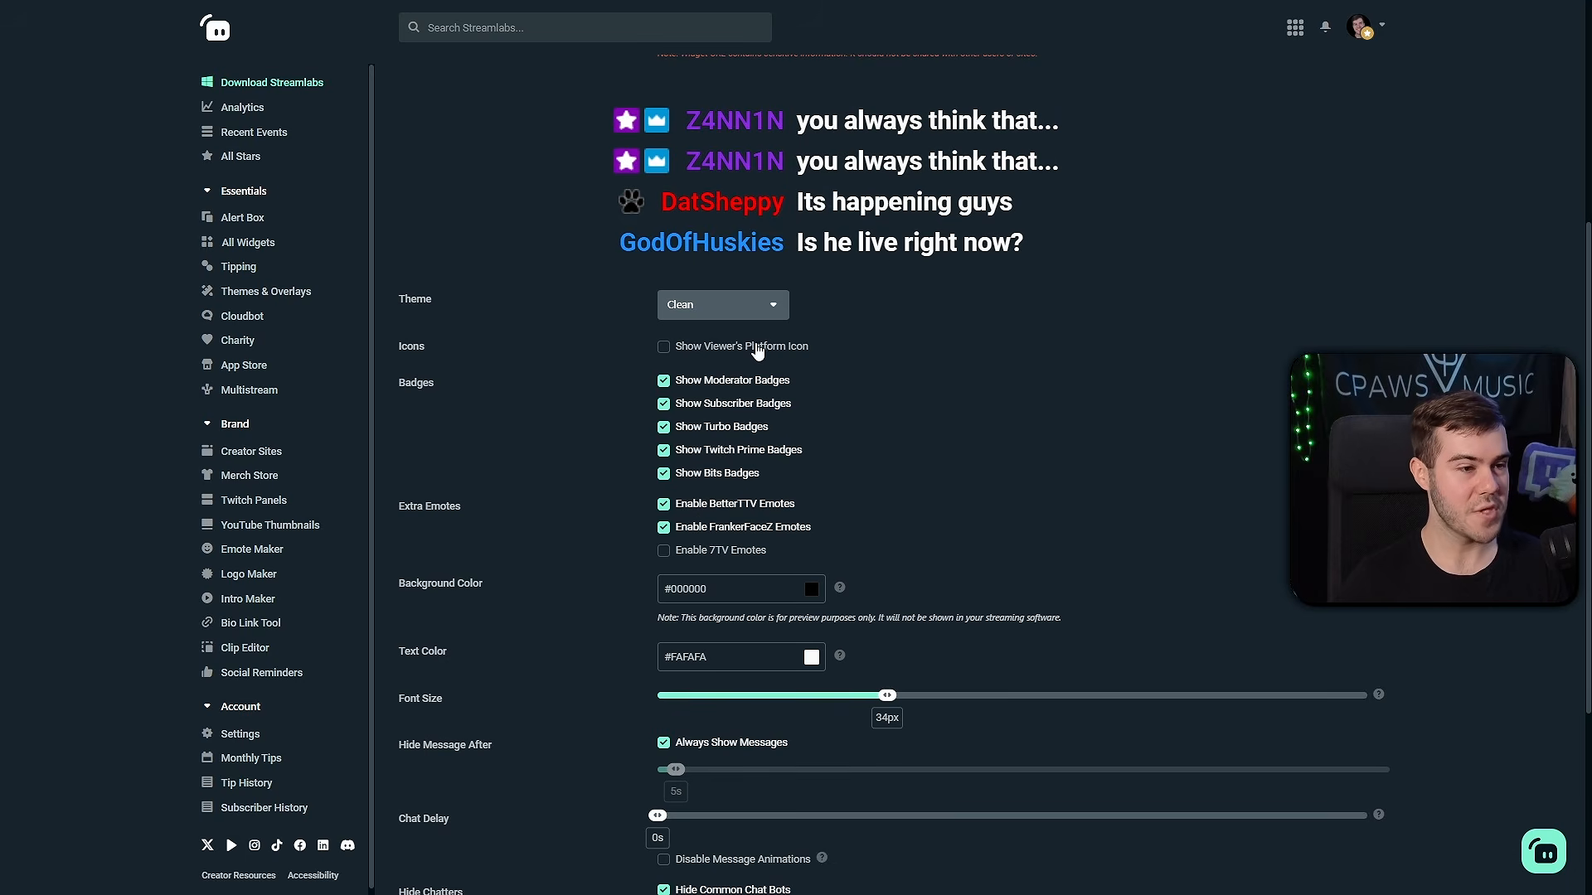
{"action": "left_click", "coordinate": [713, 353]}
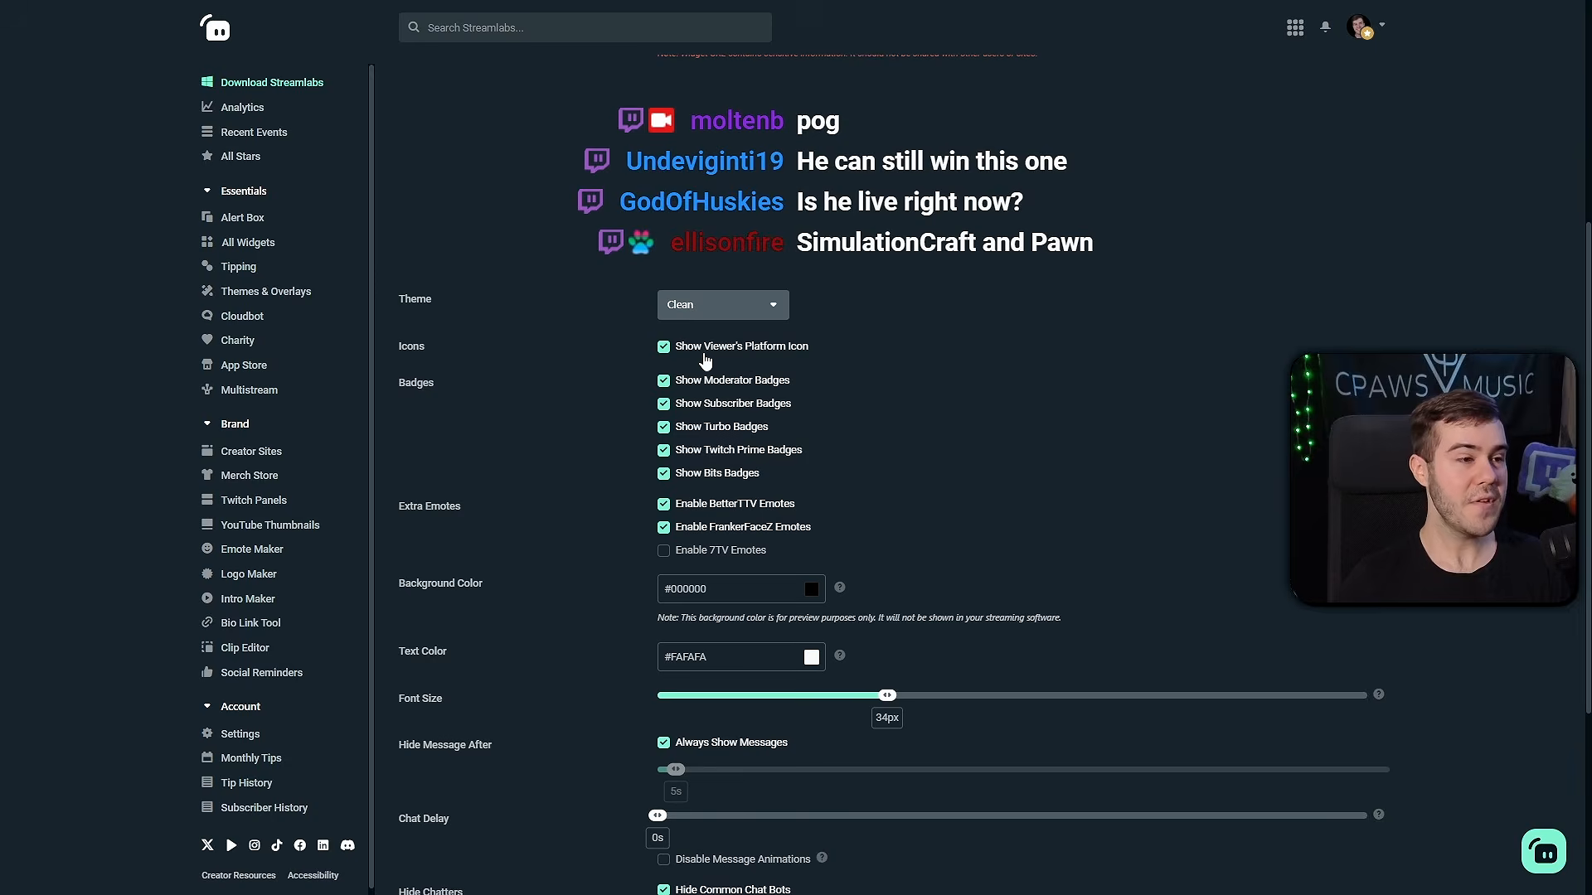
{"action": "left_click", "coordinate": [712, 357]}
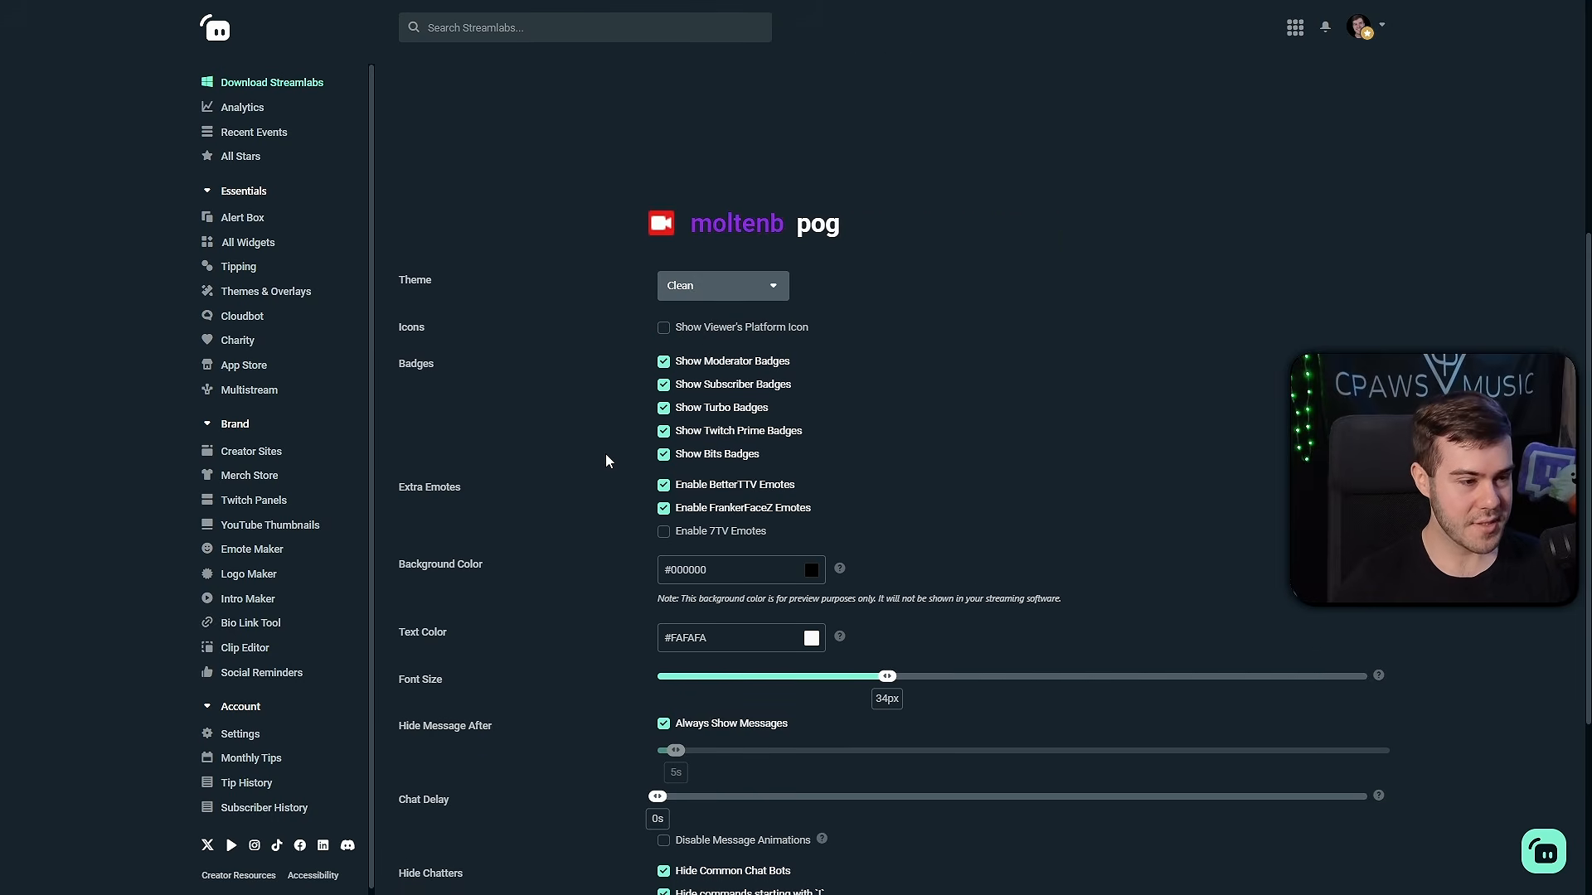
- Review the remaining chatbox options and save the widget settings
{"action": "scroll", "coordinate": [612, 451], "scroll_direction": "down", "scroll_amount": 2}
{"action": "scroll", "coordinate": [579, 444], "scroll_direction": "down", "scroll_amount": 2}
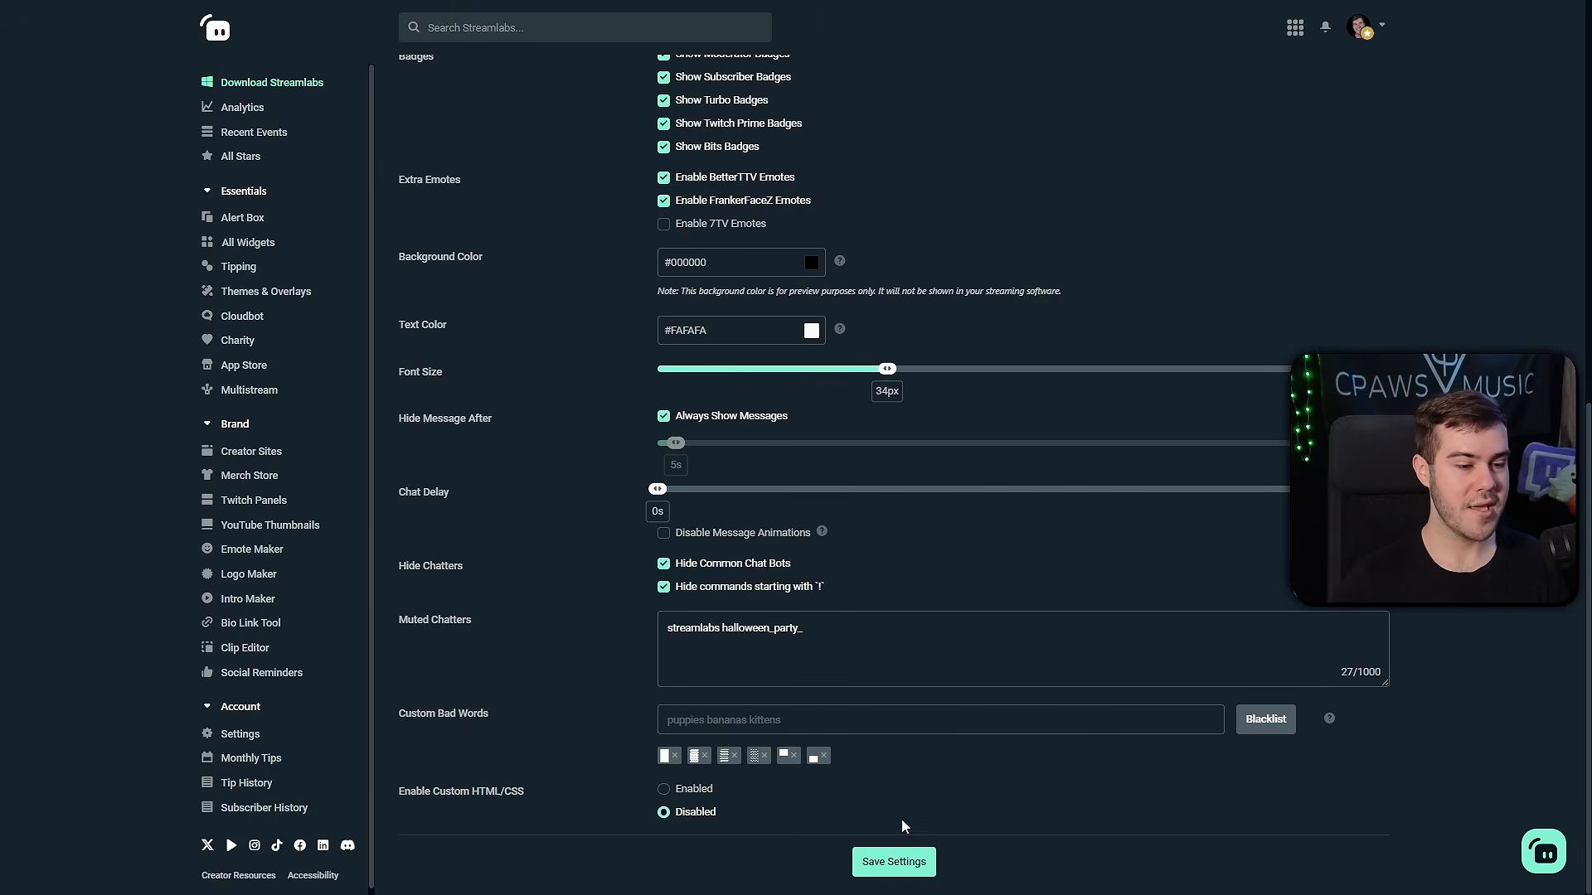
{"action": "left_click", "coordinate": [893, 862]}
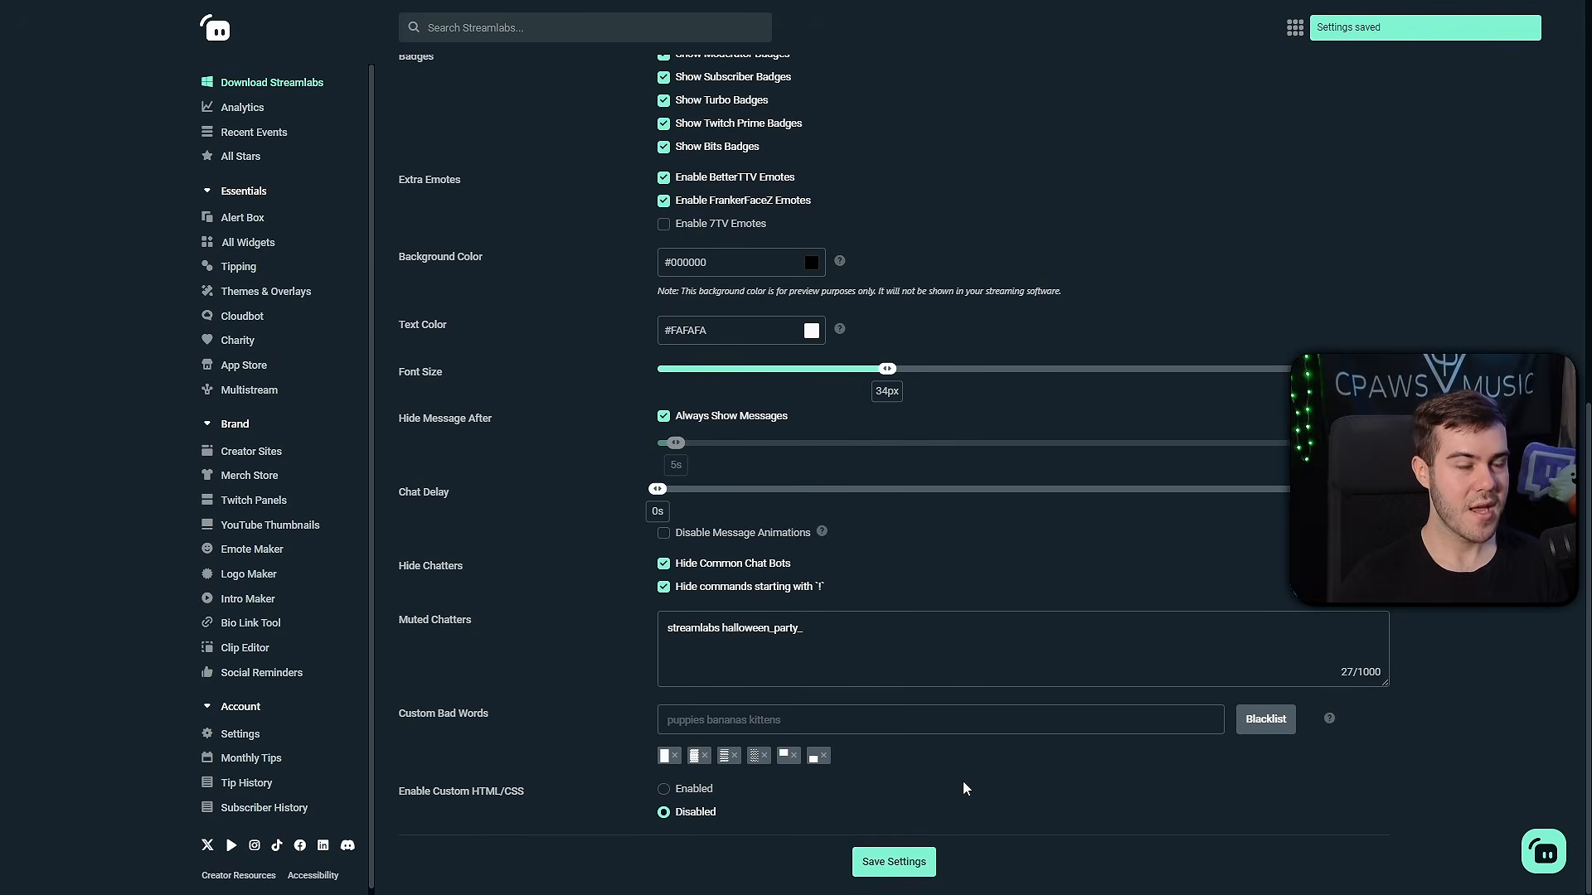
- Copy the chatbox widget URL, accepting the notice about keeping it private
{"action": "scroll", "coordinate": [963, 781], "scroll_direction": "up", "scroll_amount": 3}
{"action": "scroll", "coordinate": [962, 781], "scroll_direction": "up", "scroll_amount": 4}
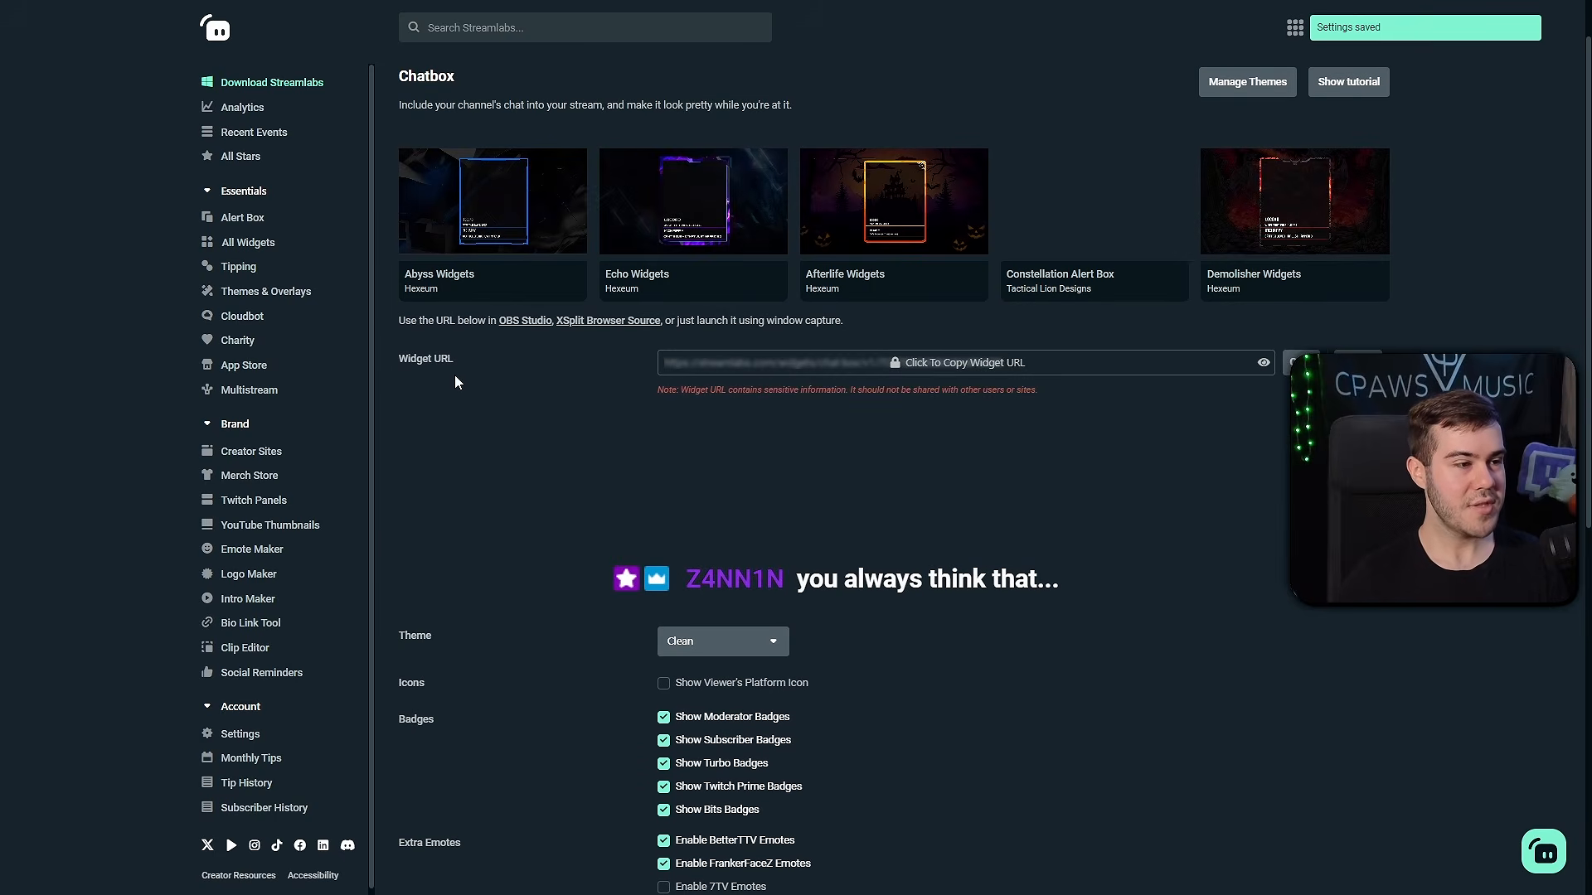
{"action": "left_click_drag", "start_coordinate": [397, 362], "coordinate": [475, 361]}
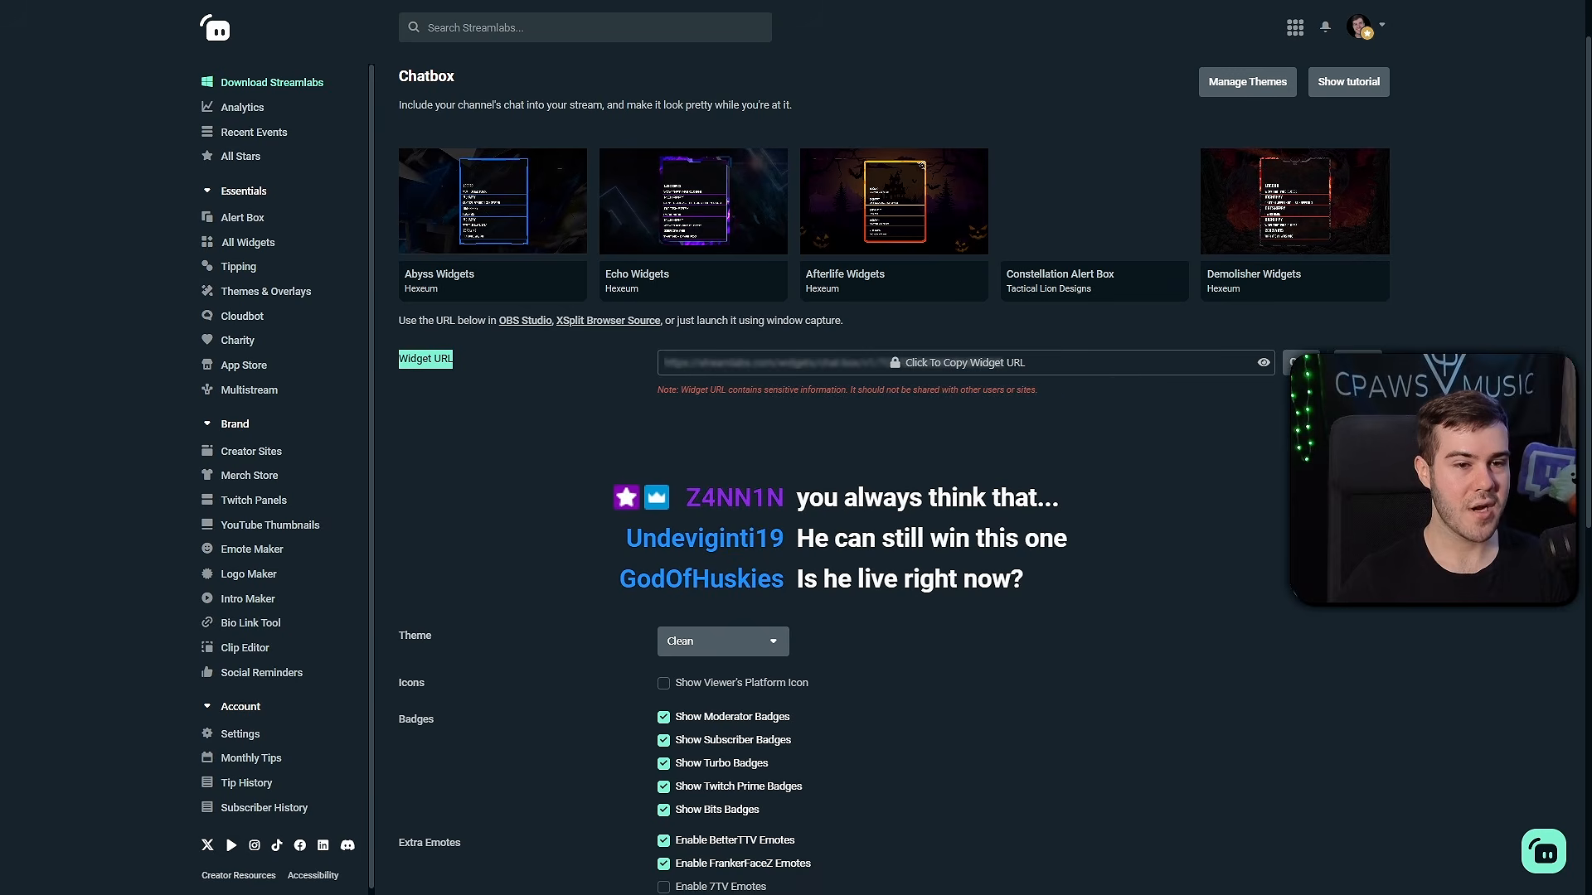
{"action": "left_click", "coordinate": [1301, 363]}
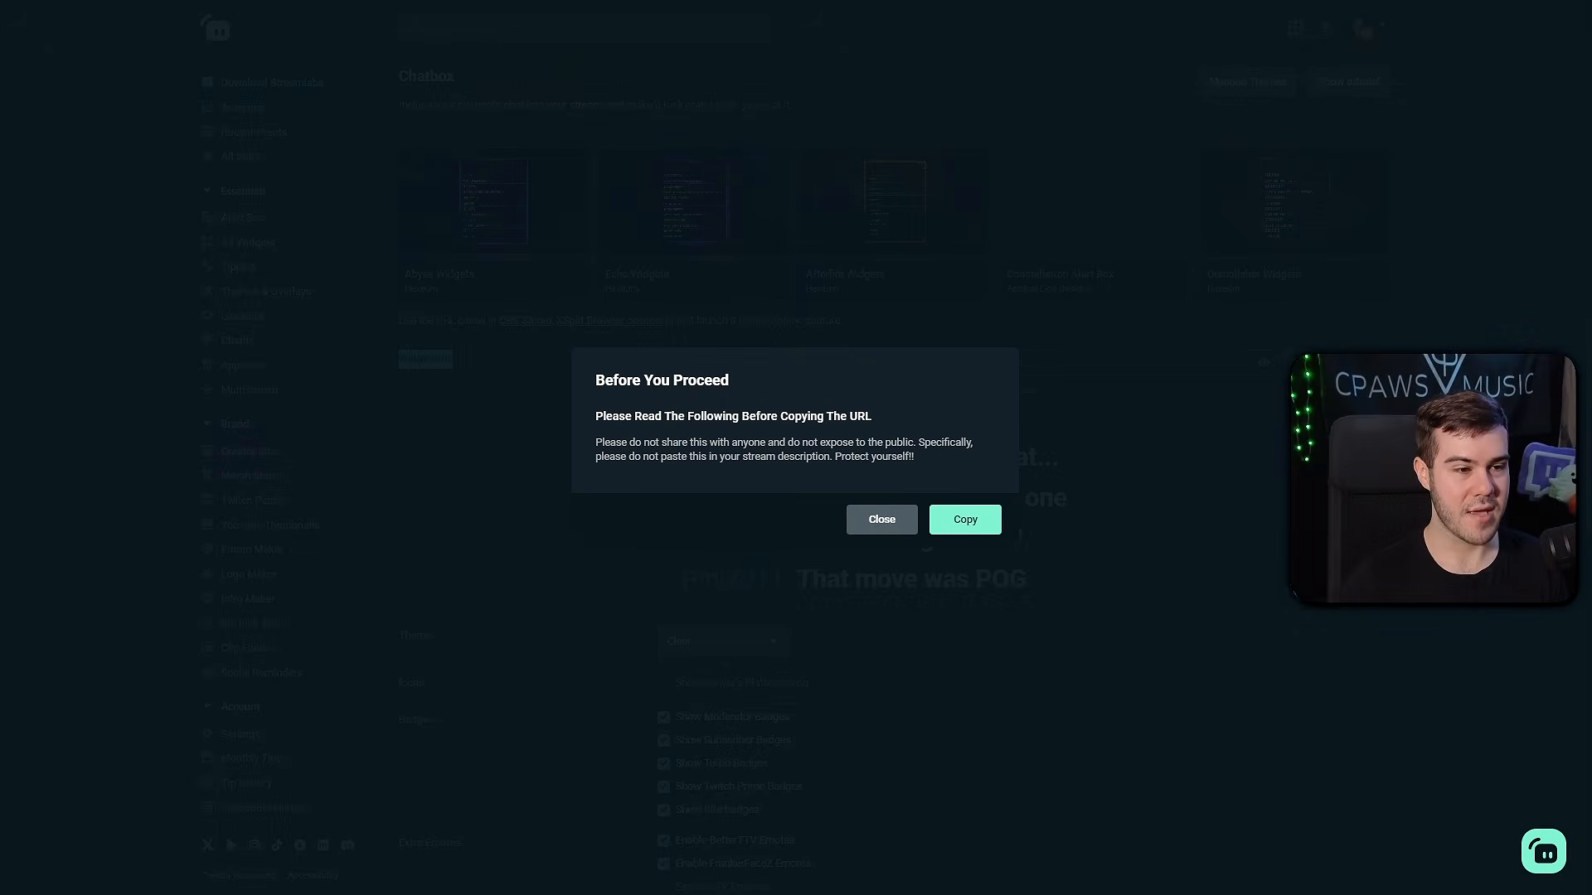
{"action": "left_click", "coordinate": [965, 520]}
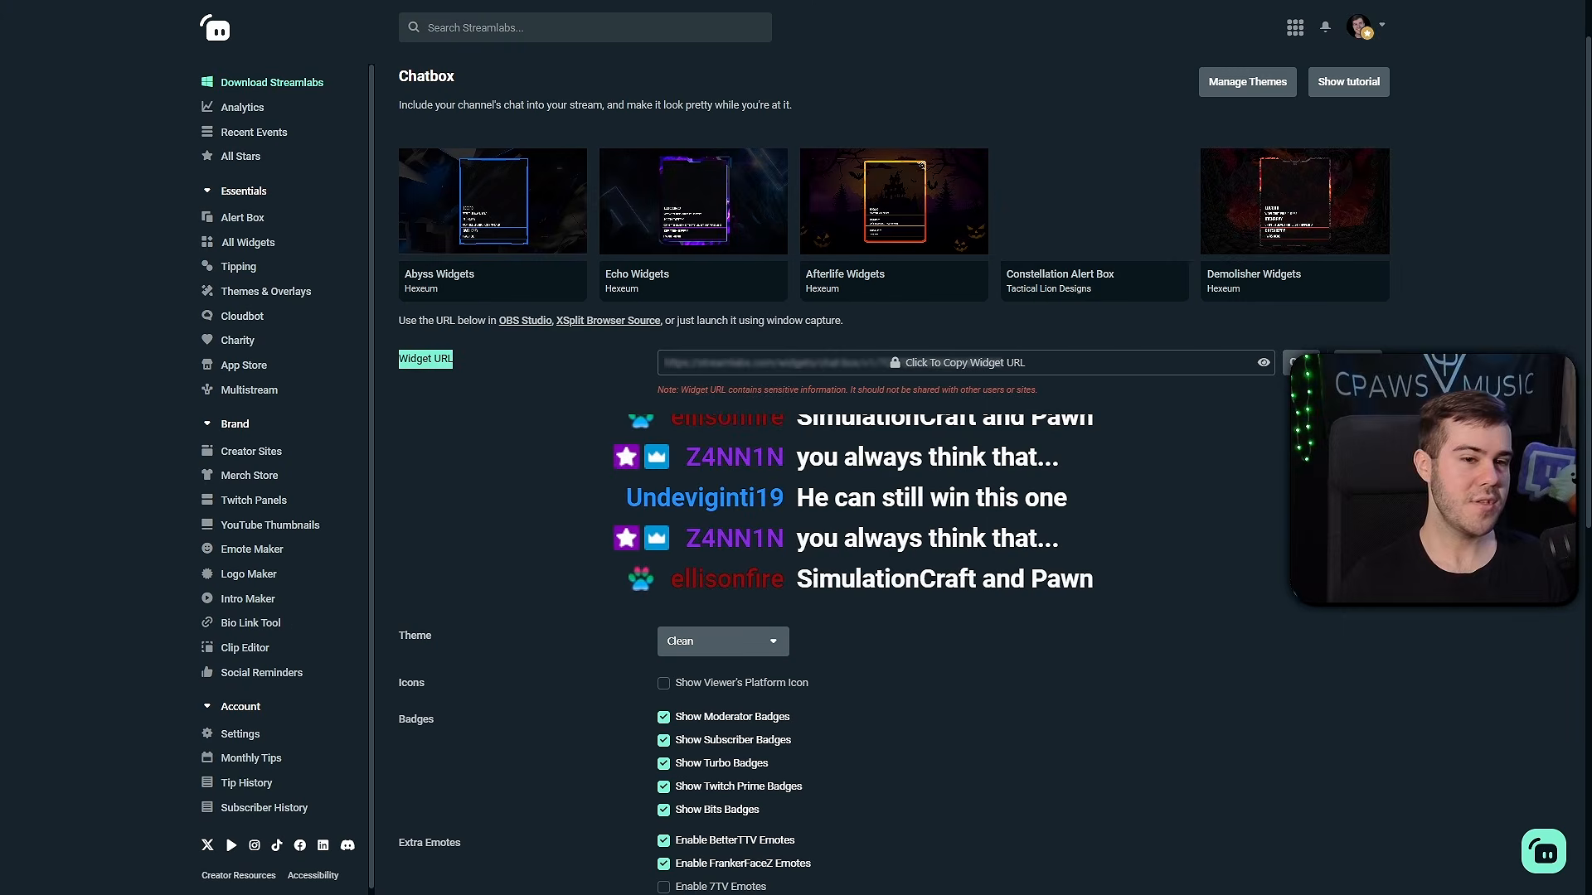
{"action": "left_click", "coordinate": [1300, 362]}
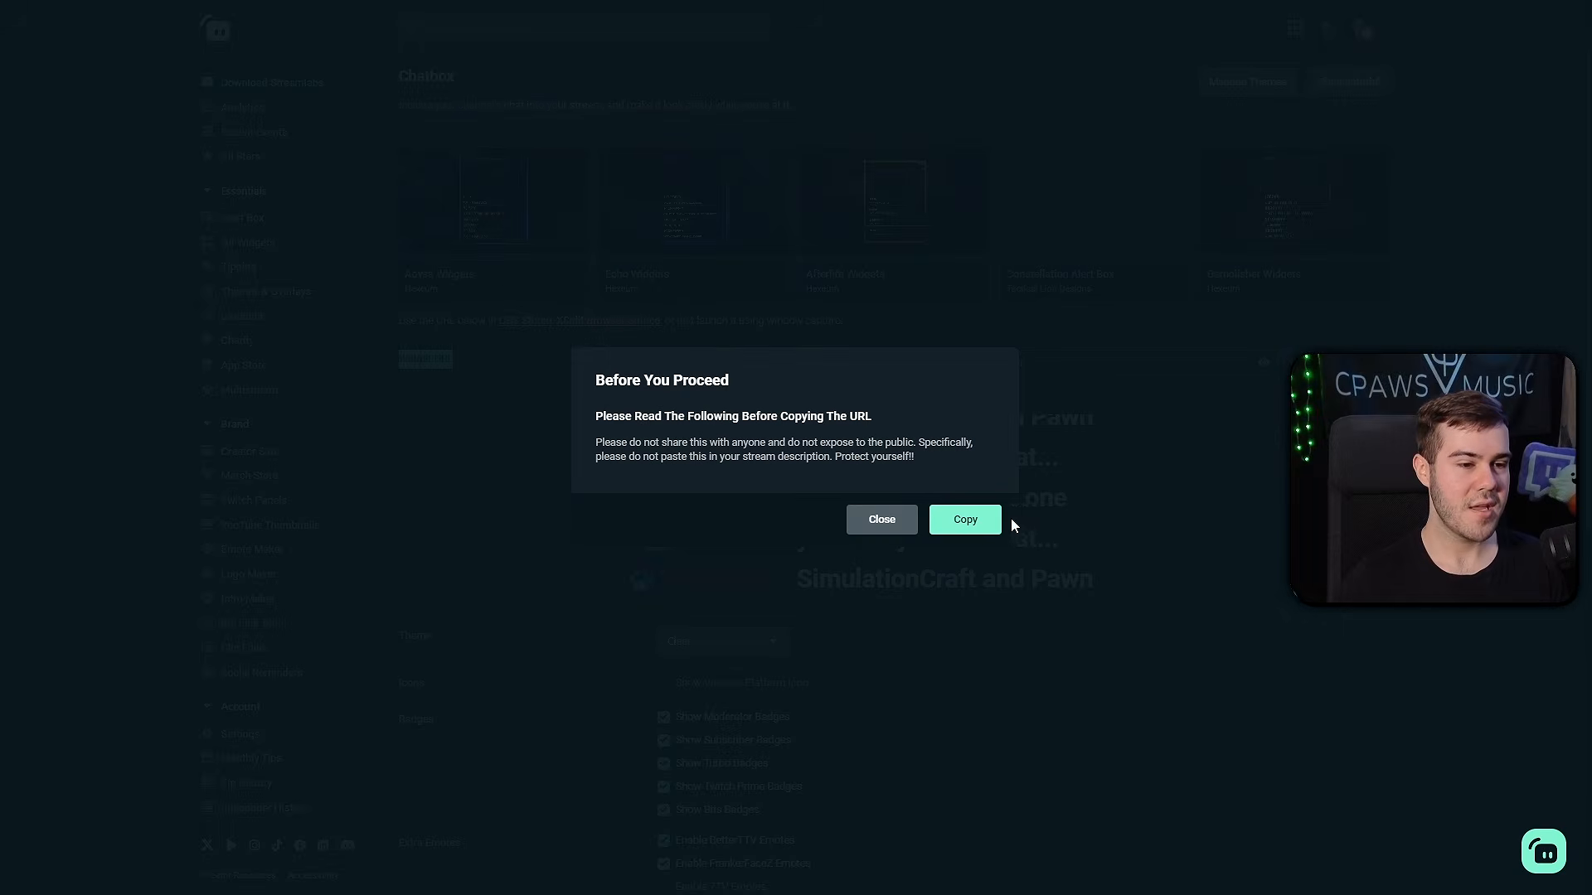
{"action": "left_click", "coordinate": [993, 520]}
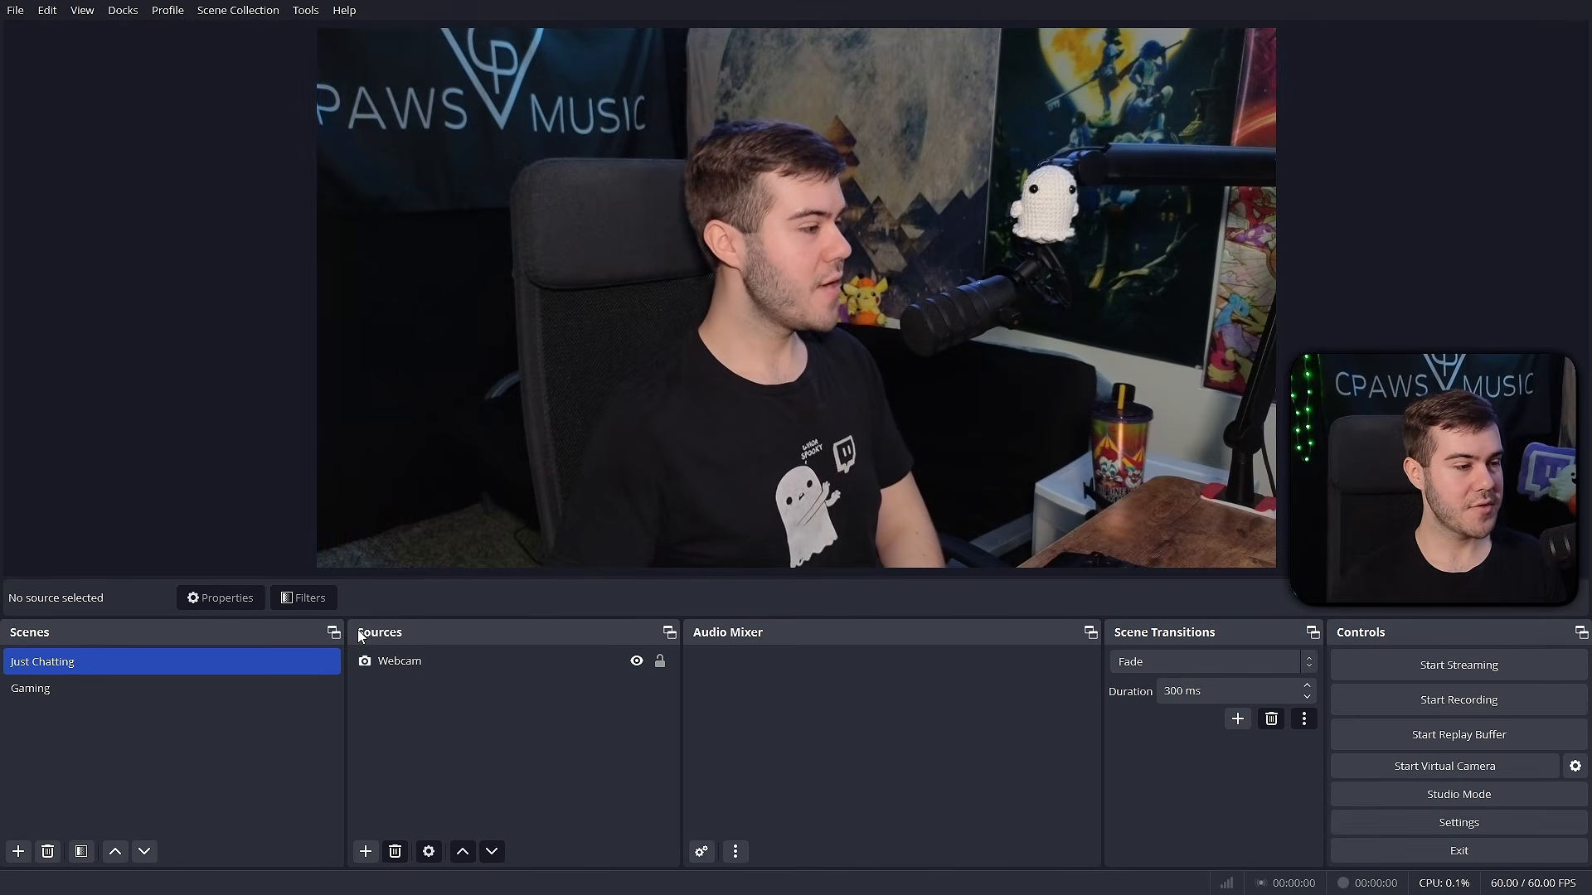
- Switch to OBS Studio and add a new Browser source named Chatbox to the Just Chatting scene
{"action": "left_click", "coordinate": [368, 851]}
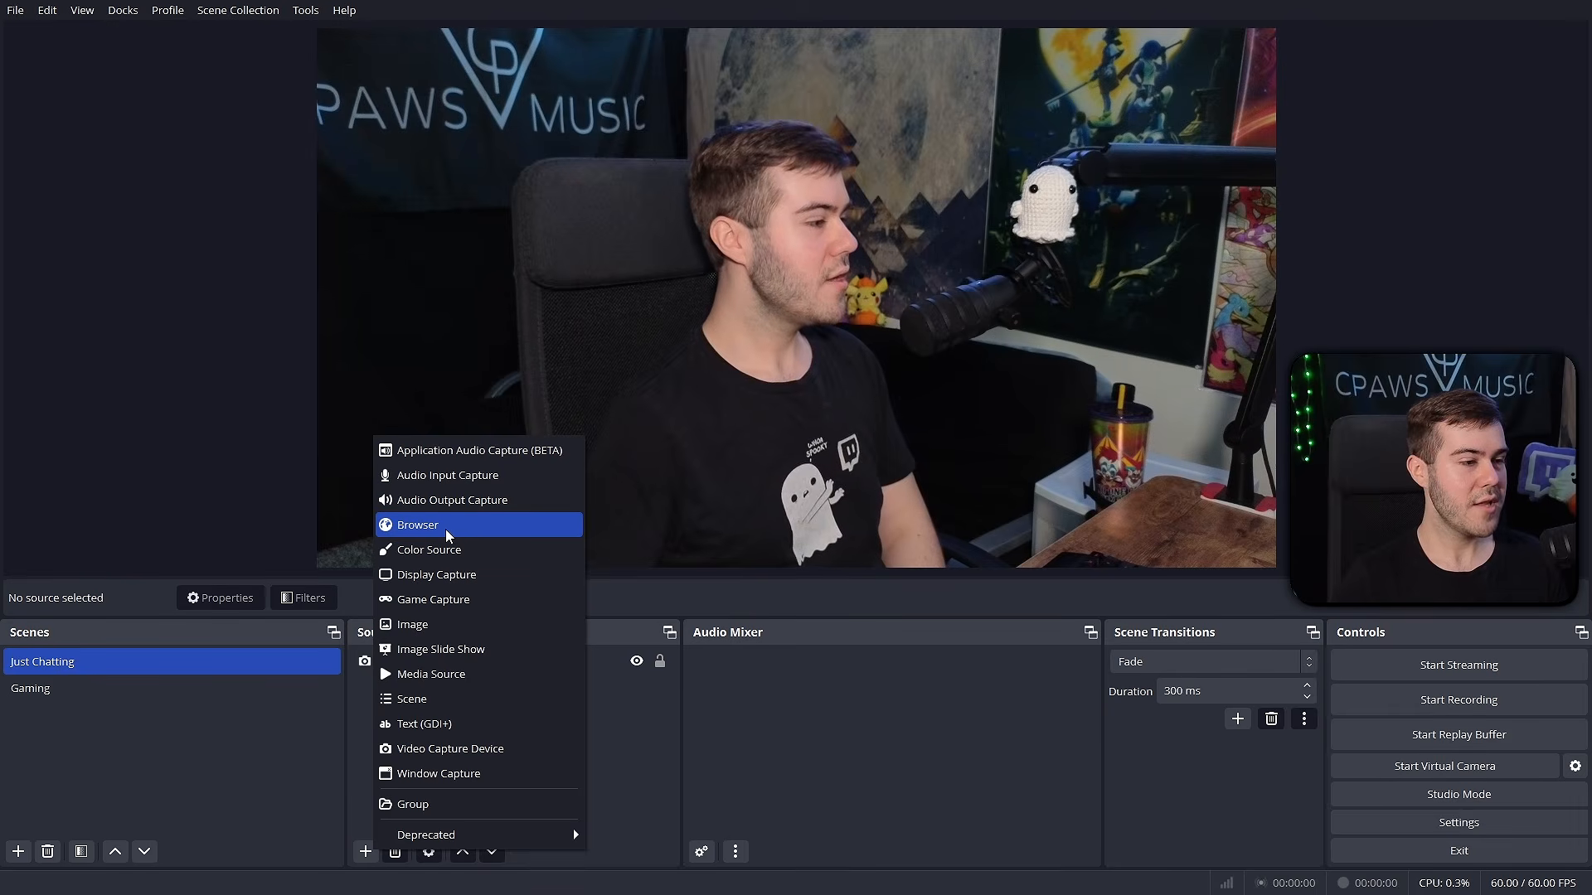
{"action": "left_click", "coordinate": [439, 529]}
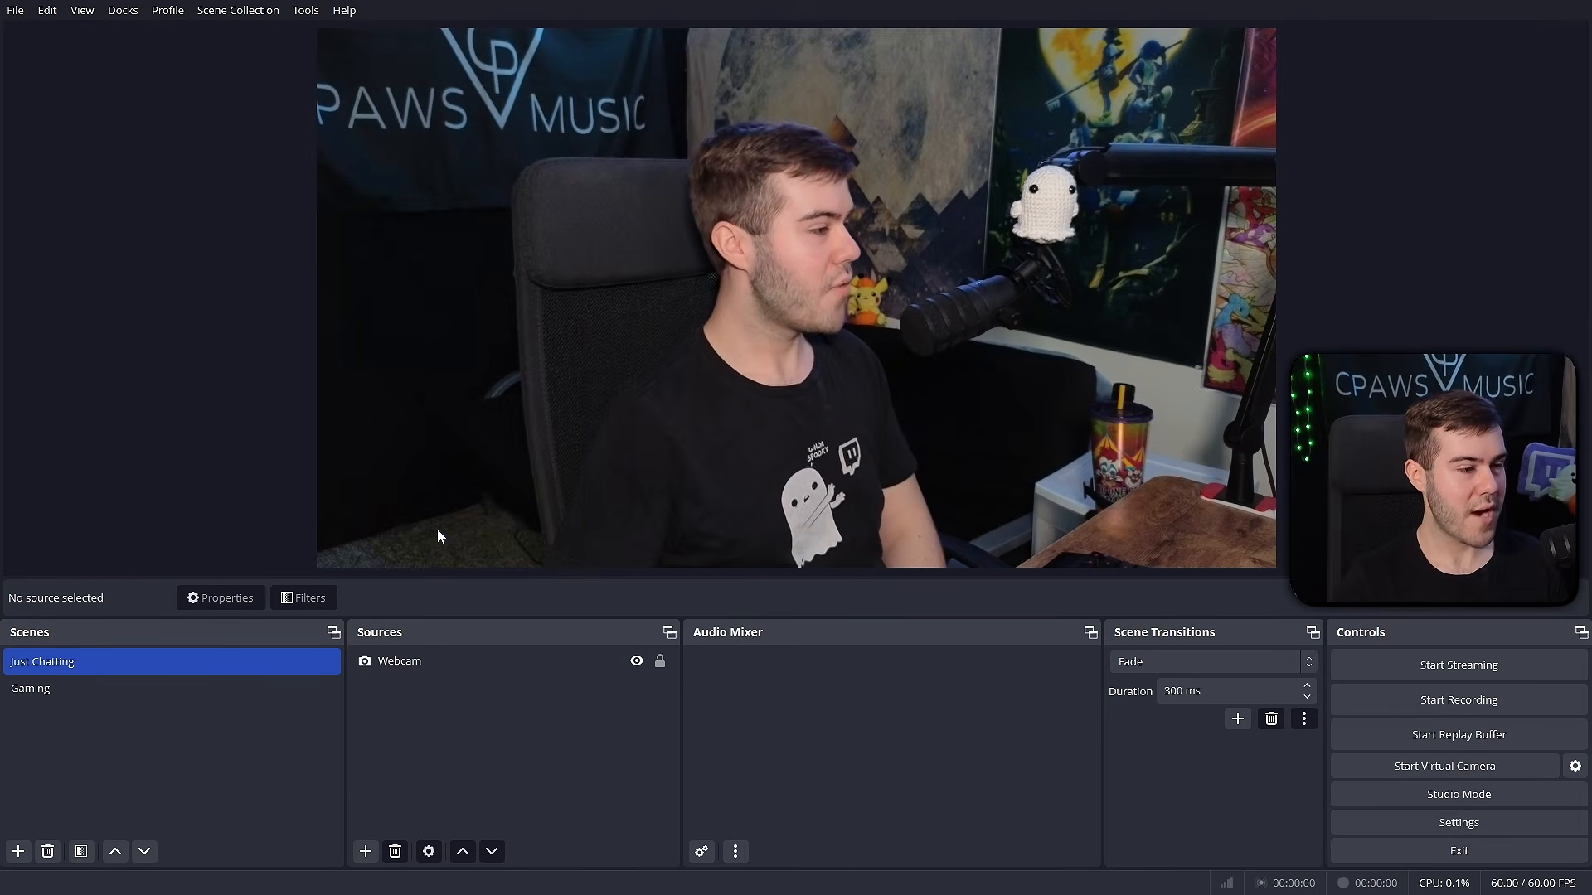
{"action": "key", "text": "BackSpace"}
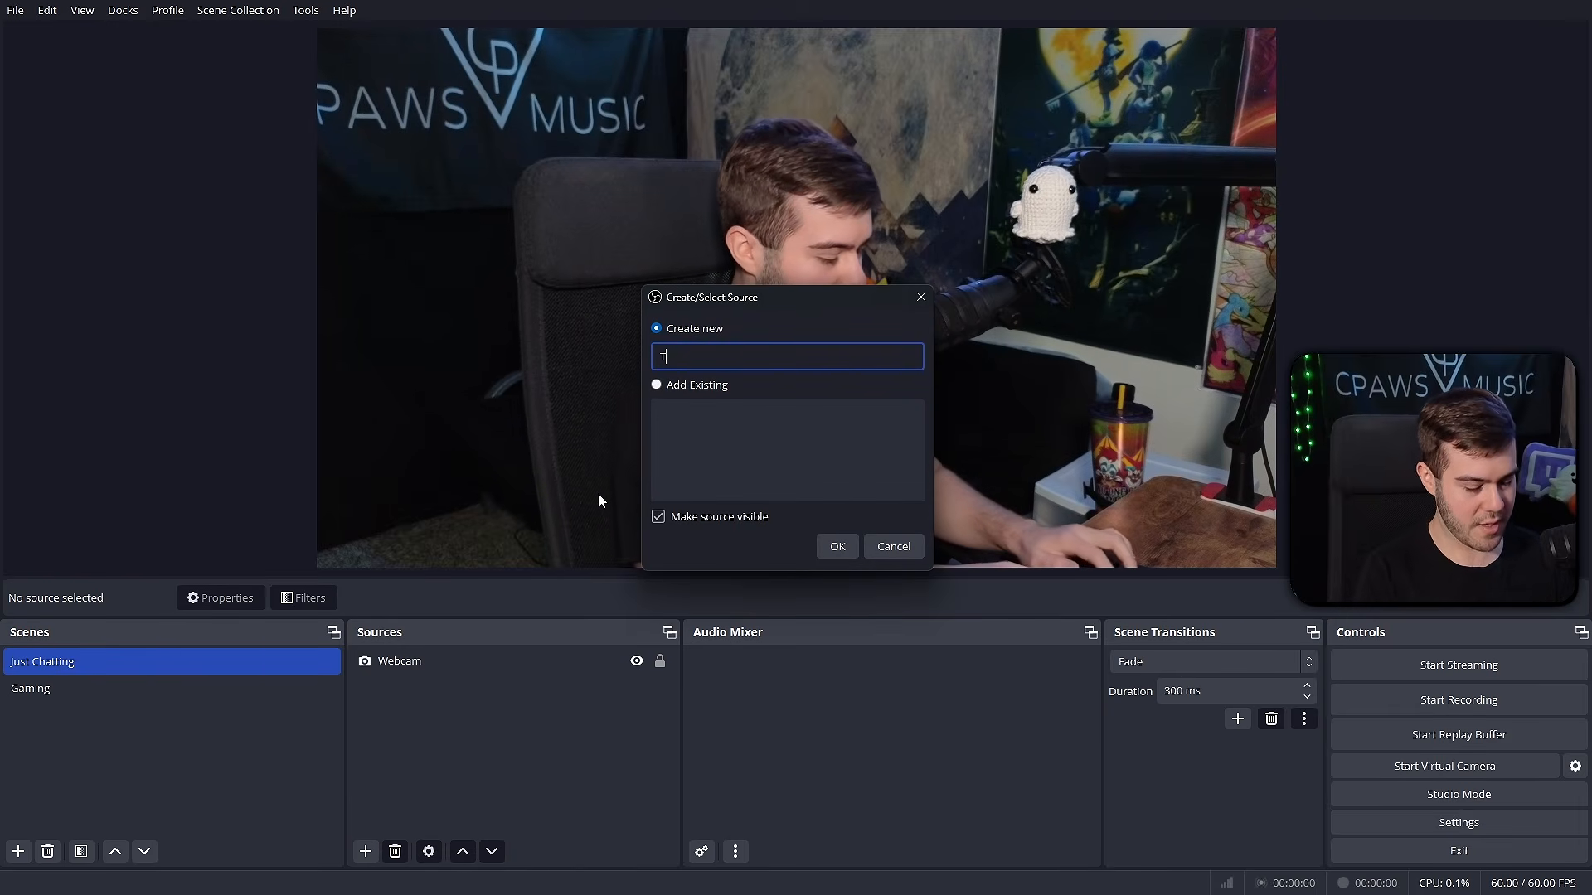
{"action": "type", "text": "Chatbox"}
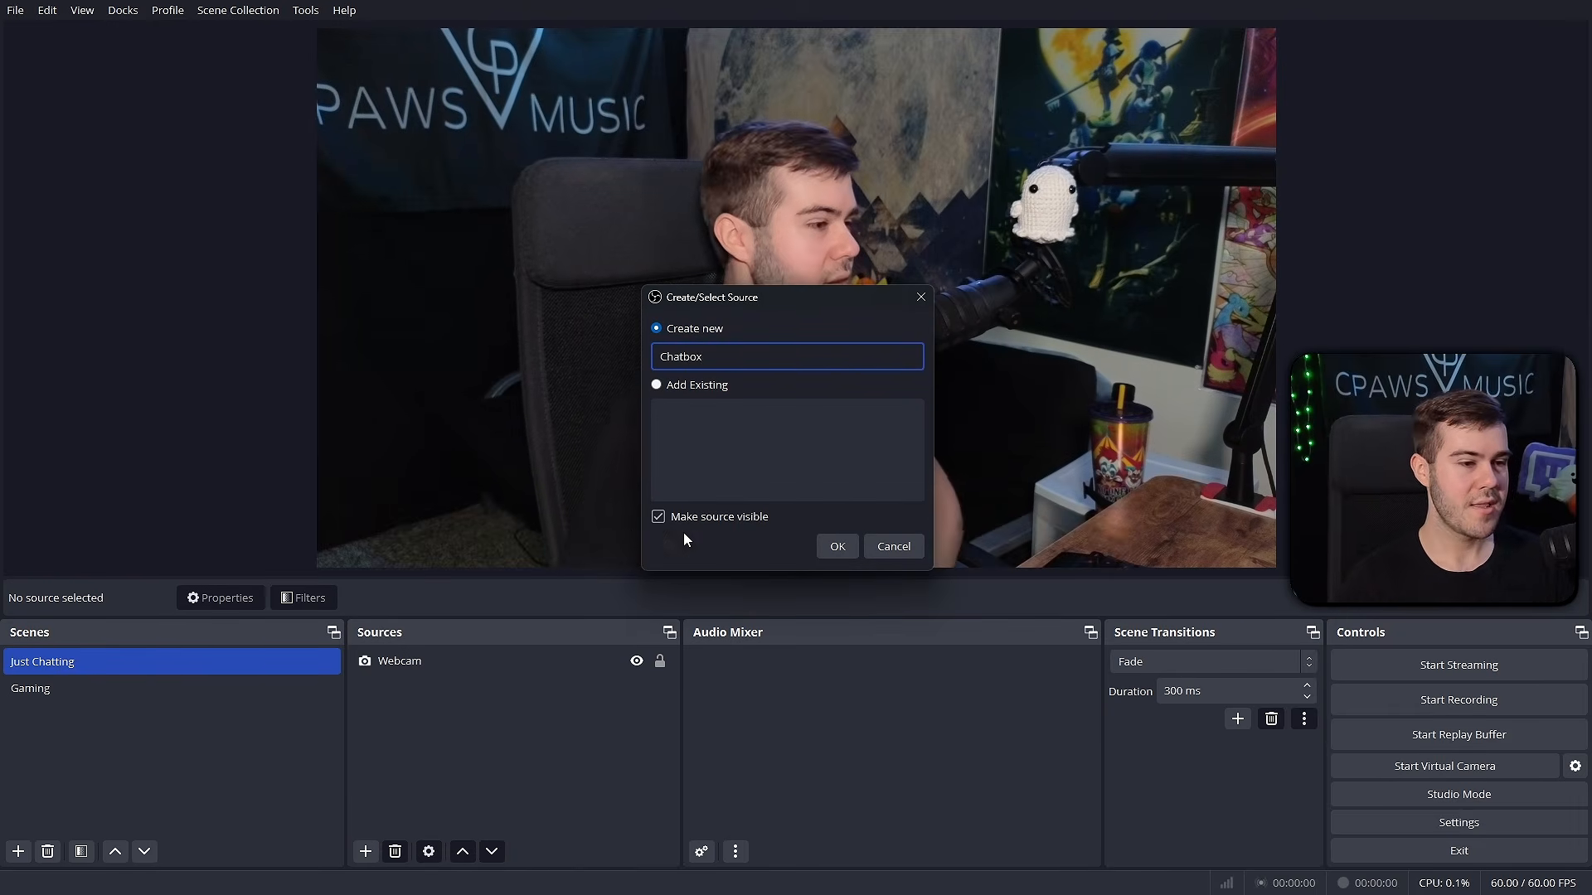
{"action": "left_click", "coordinate": [837, 549]}
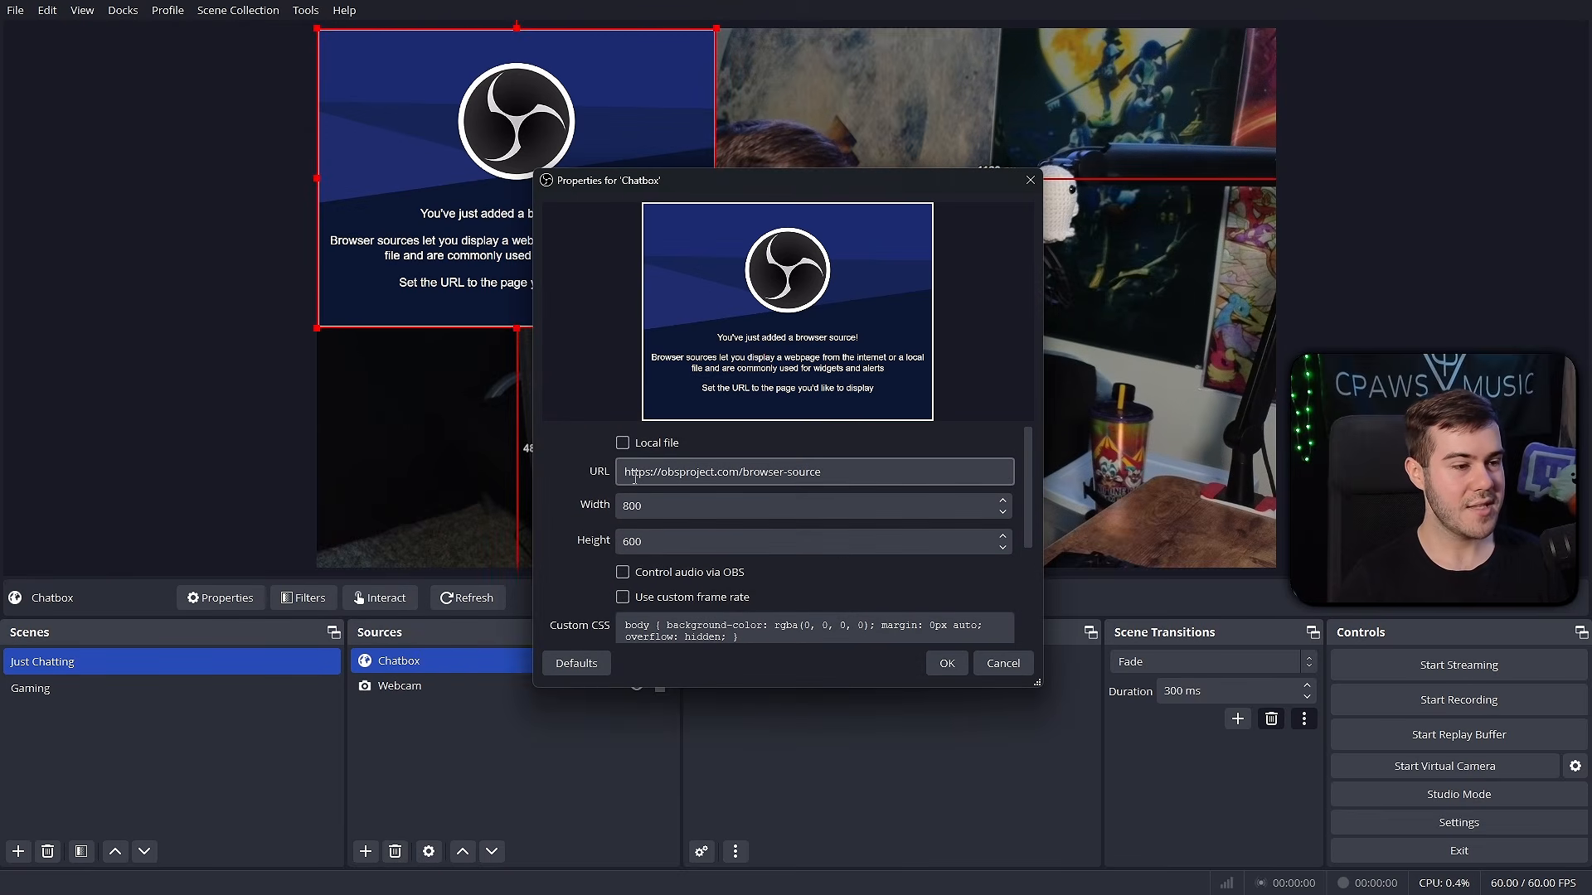
- Replace the Chatbox source's default URL with the copied widget URL and accept the properties
{"action": "left_click", "coordinate": [628, 474]}
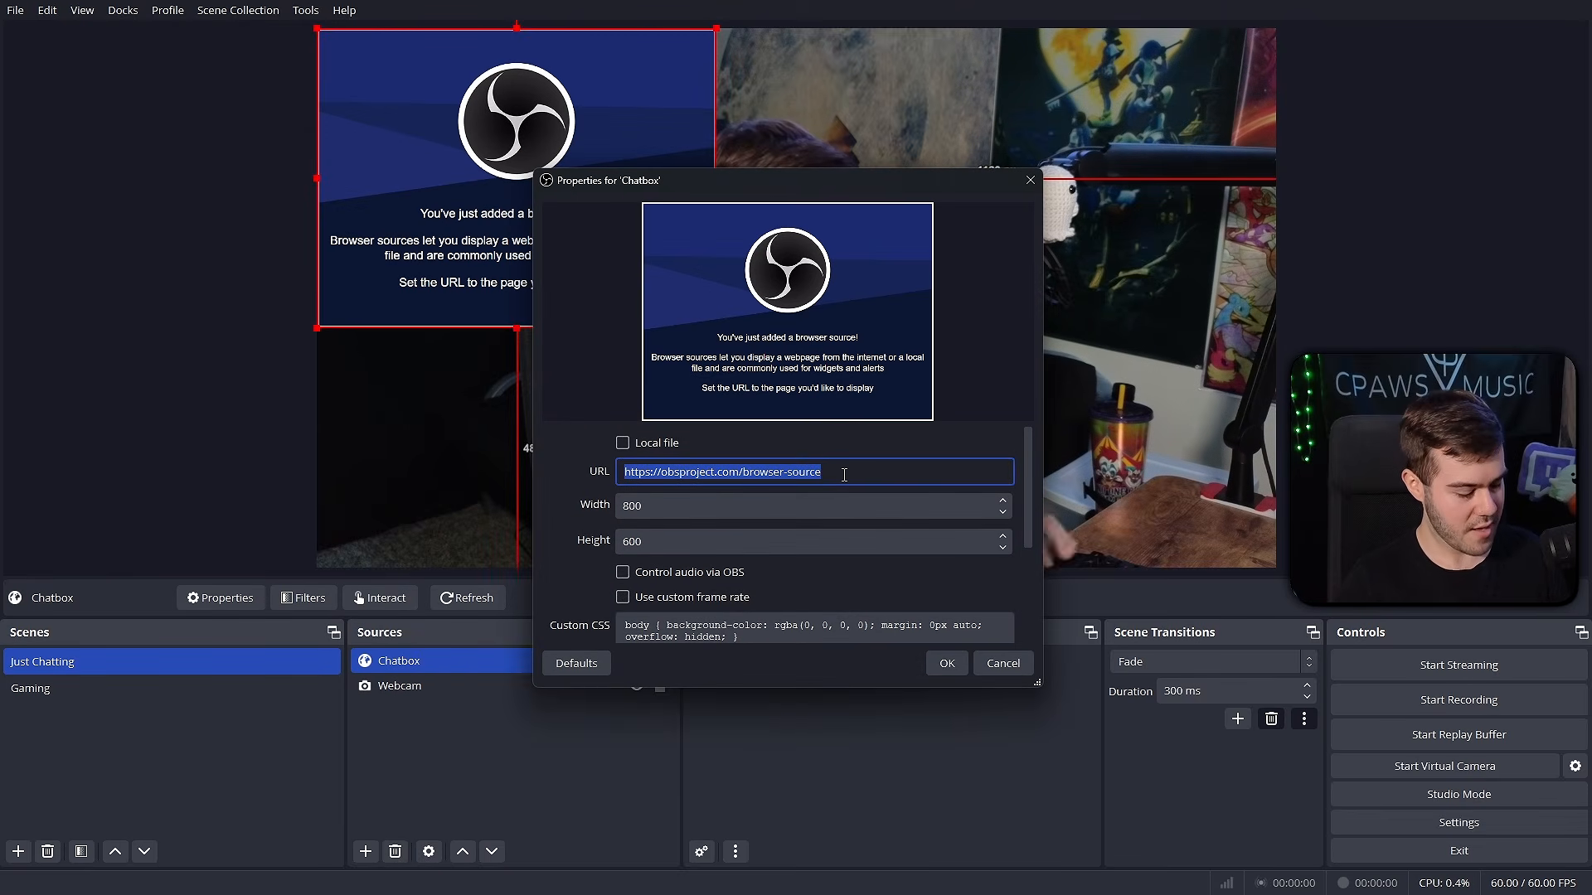
{"action": "key", "text": "ctrl+v"}
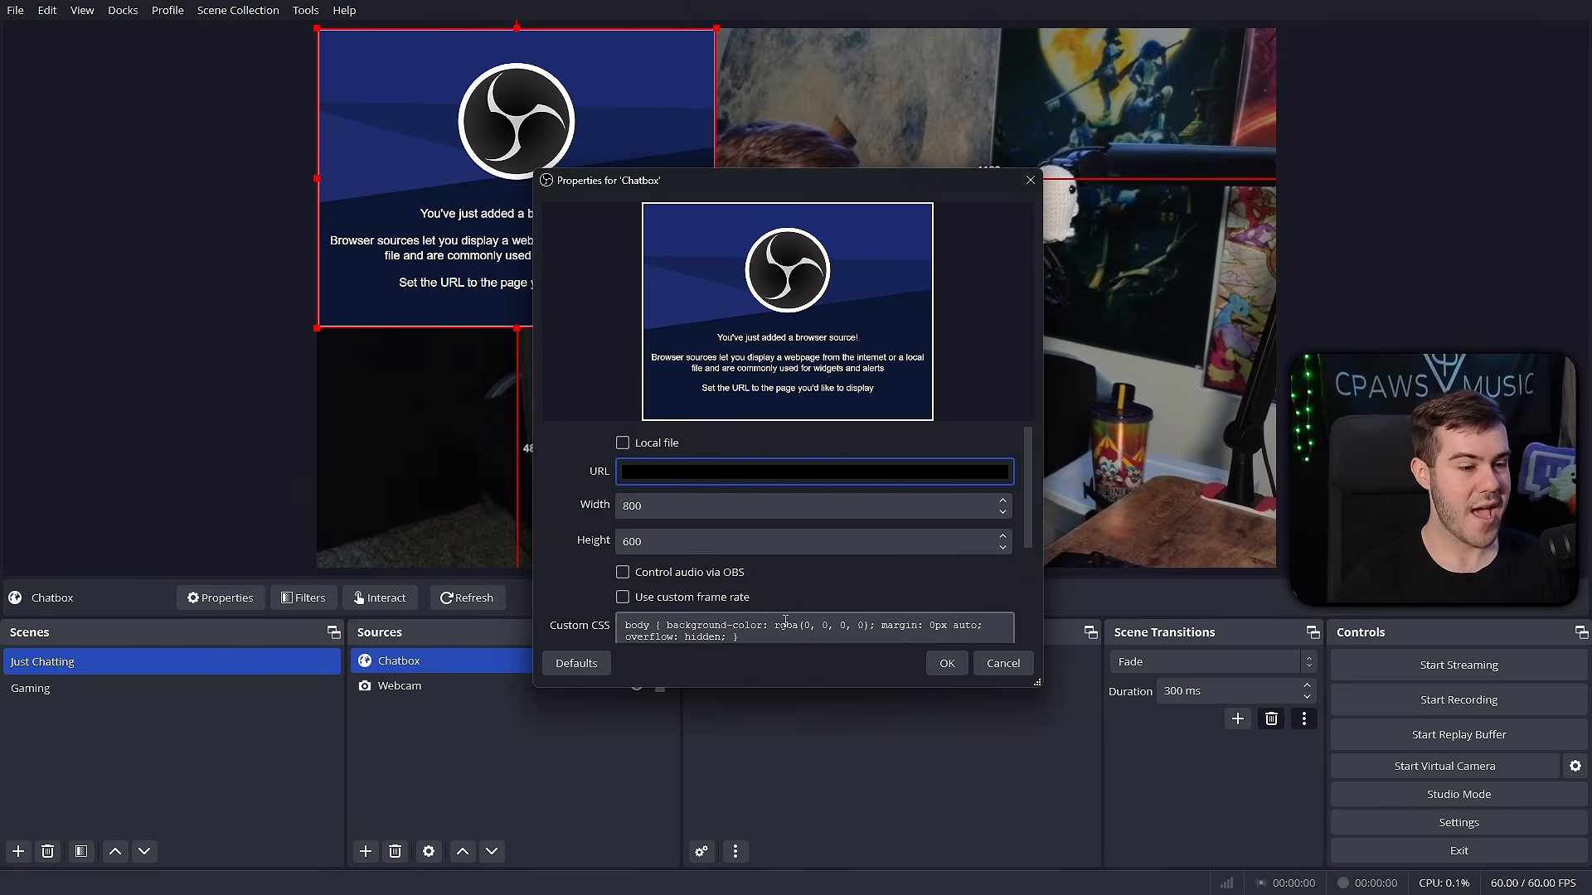
{"action": "left_click", "coordinate": [948, 664]}
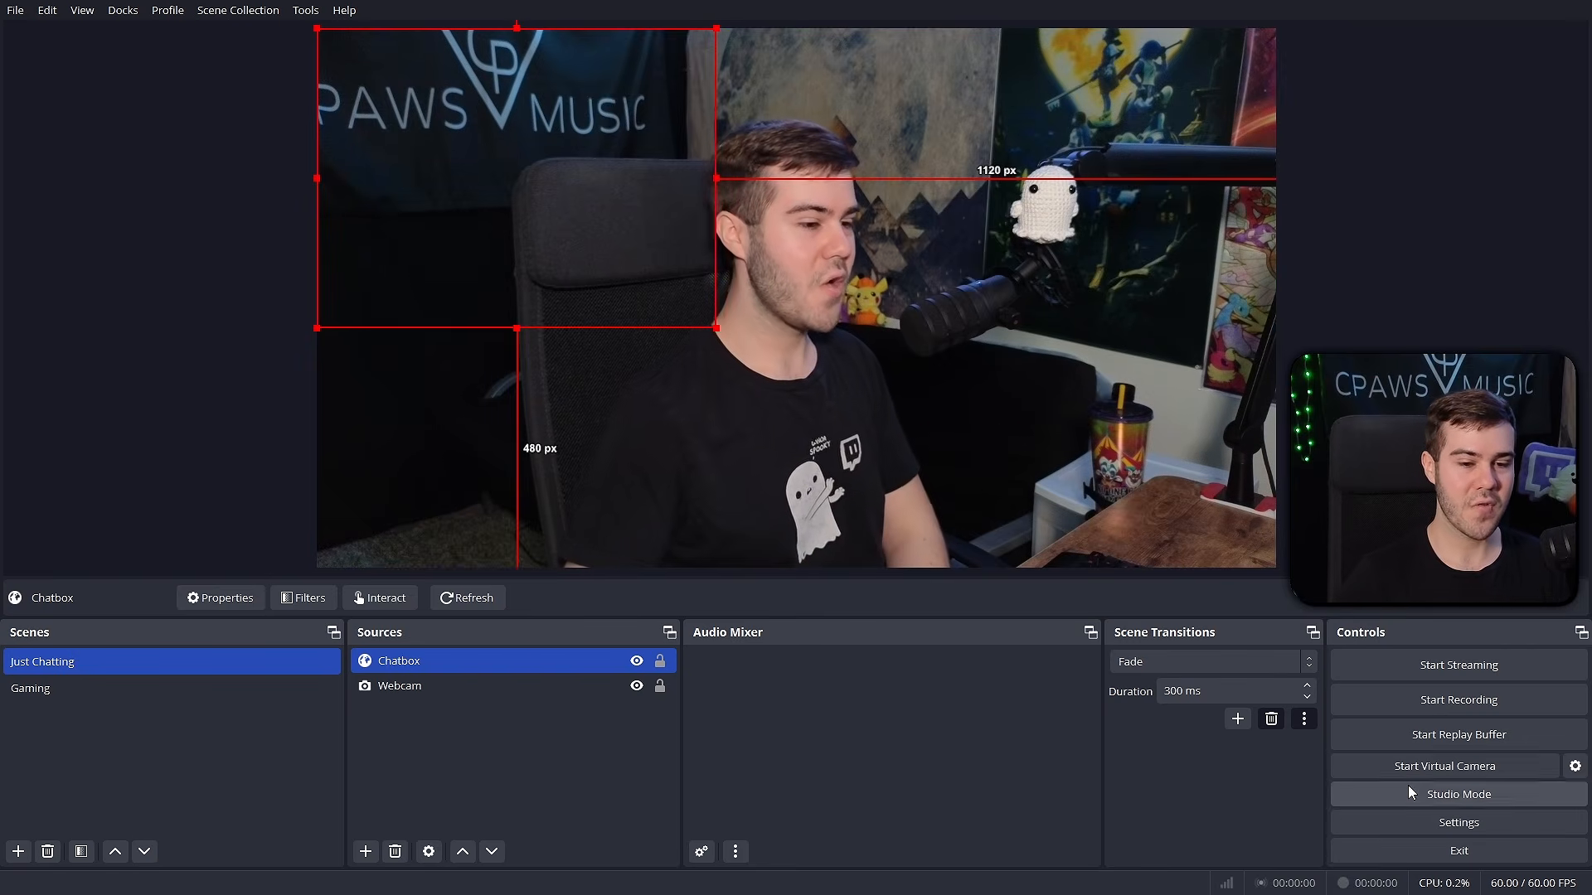
- Open the stream settings and choose Twitch as the streaming service
{"action": "left_click", "coordinate": [1495, 822]}
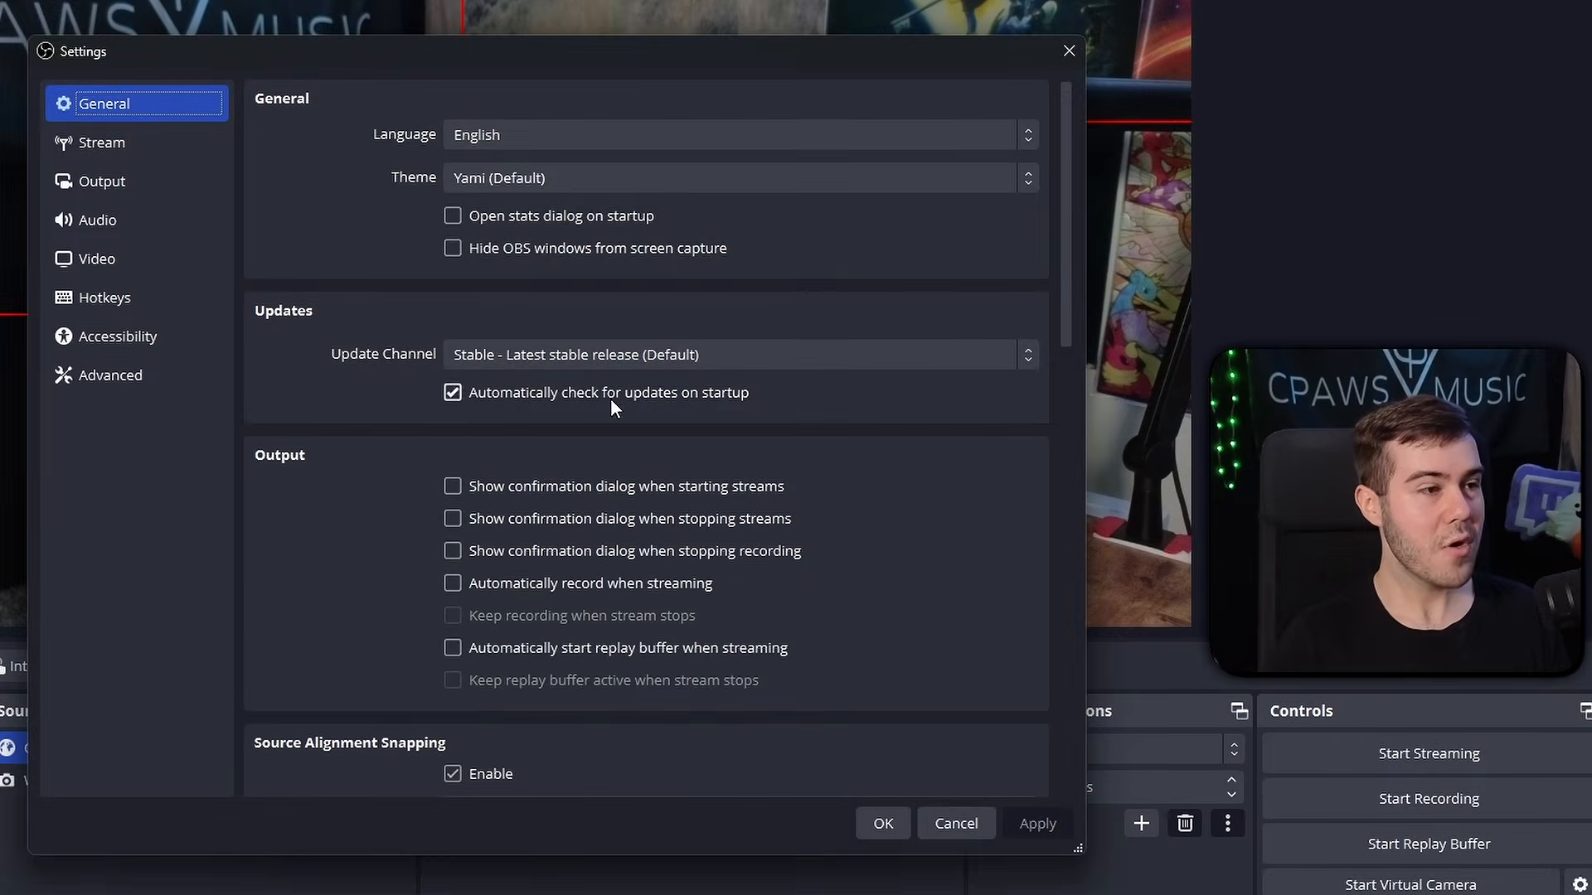
{"action": "left_click", "coordinate": [153, 146]}
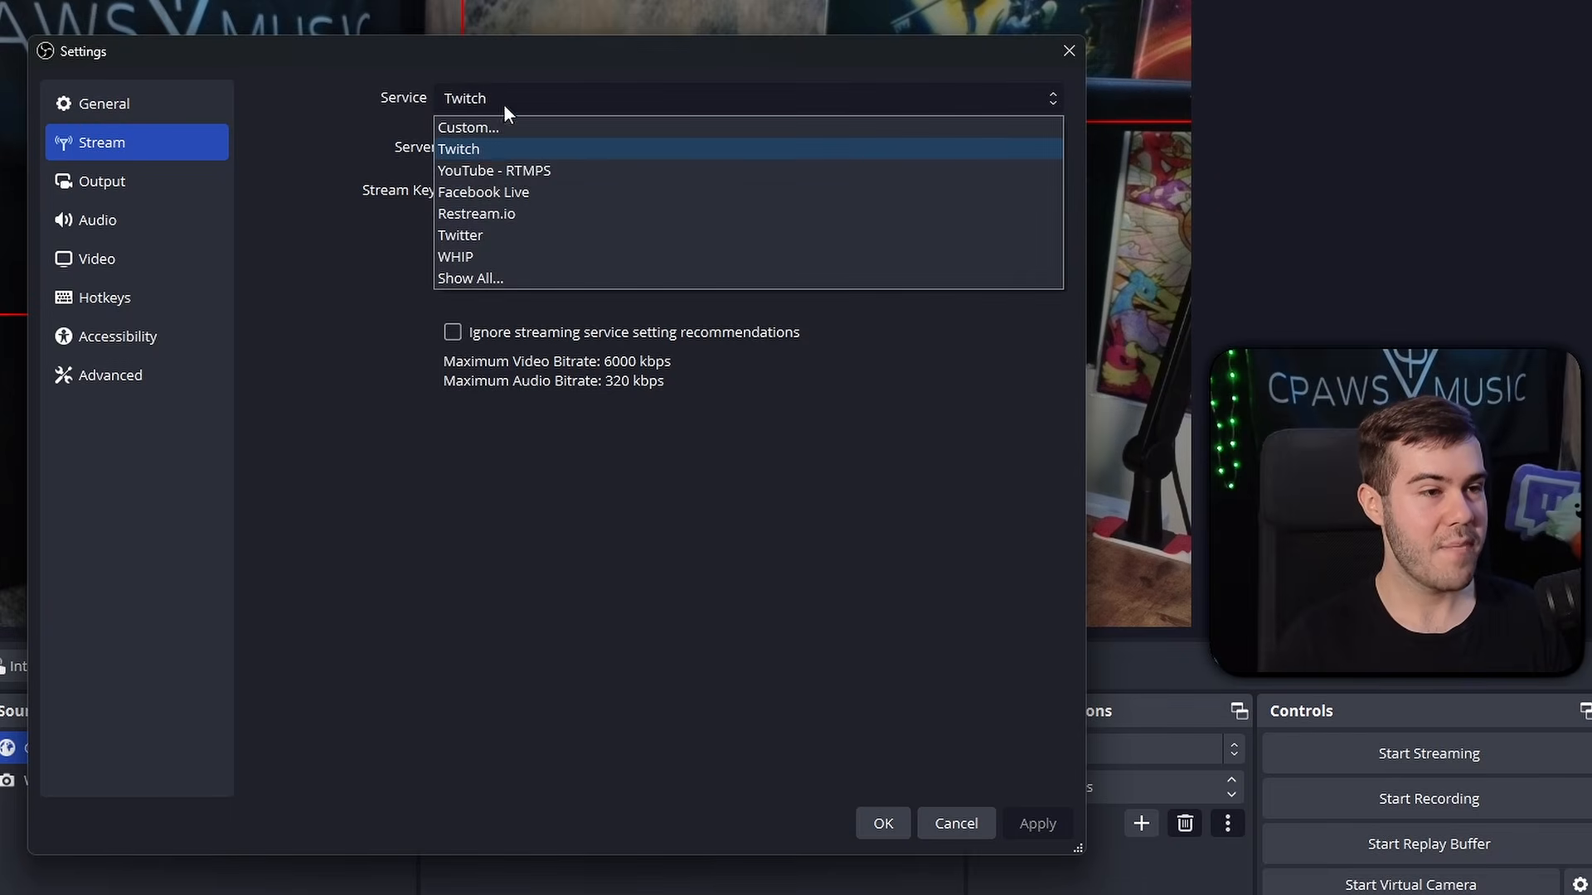
{"action": "left_click", "coordinate": [484, 150]}
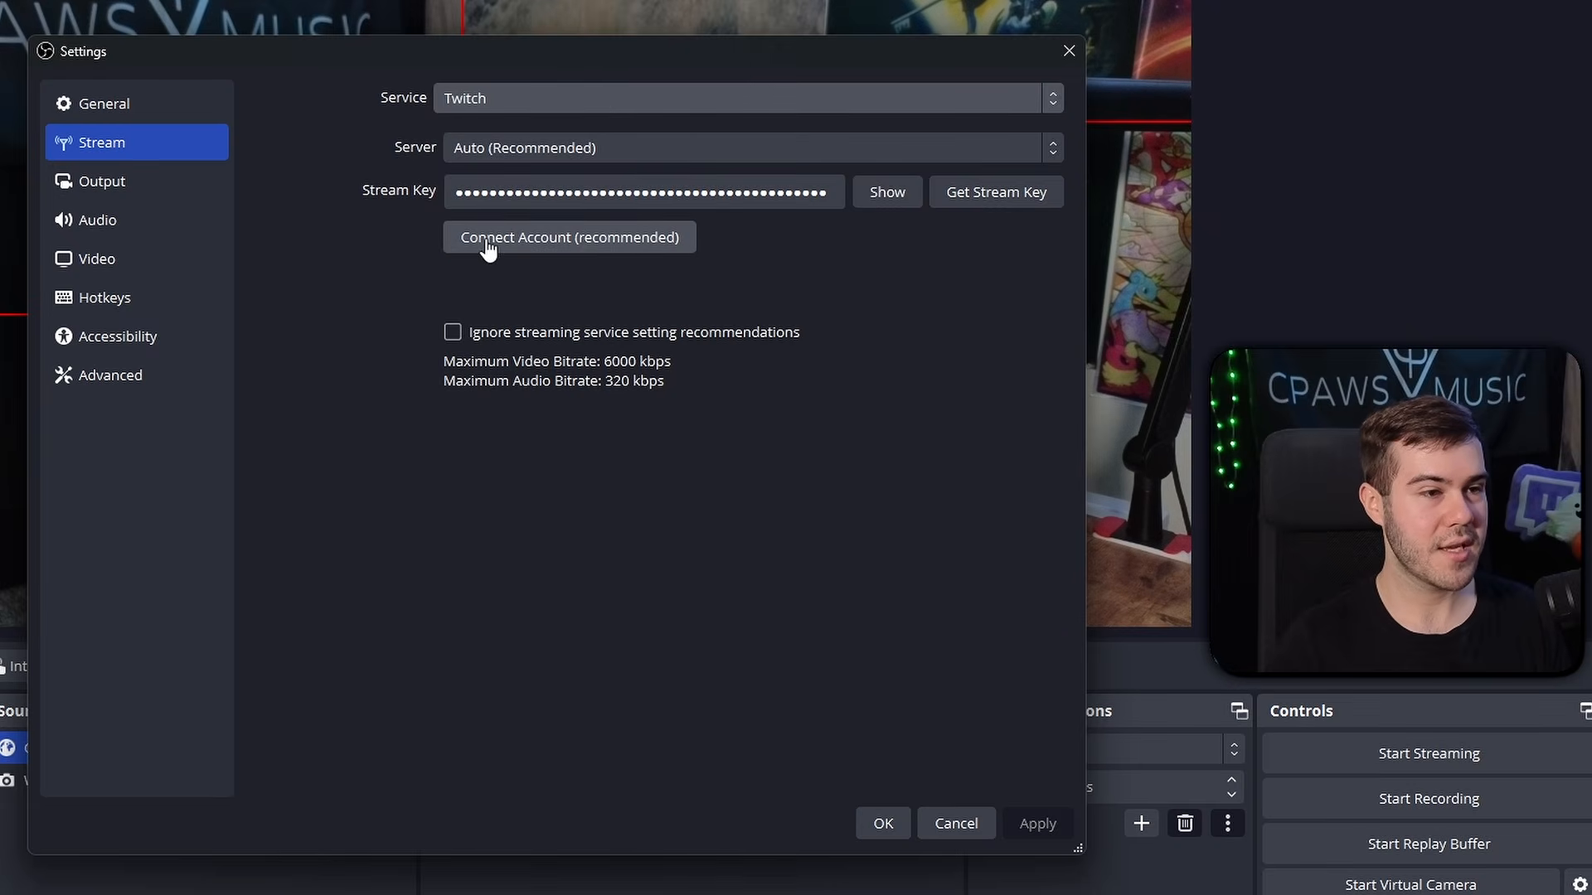
- Connect the Twitch account, set the Twitch chat add-ons to BetterTTV and FrankerFaceZ, and apply and accept the settings
{"action": "left_click", "coordinate": [587, 247]}
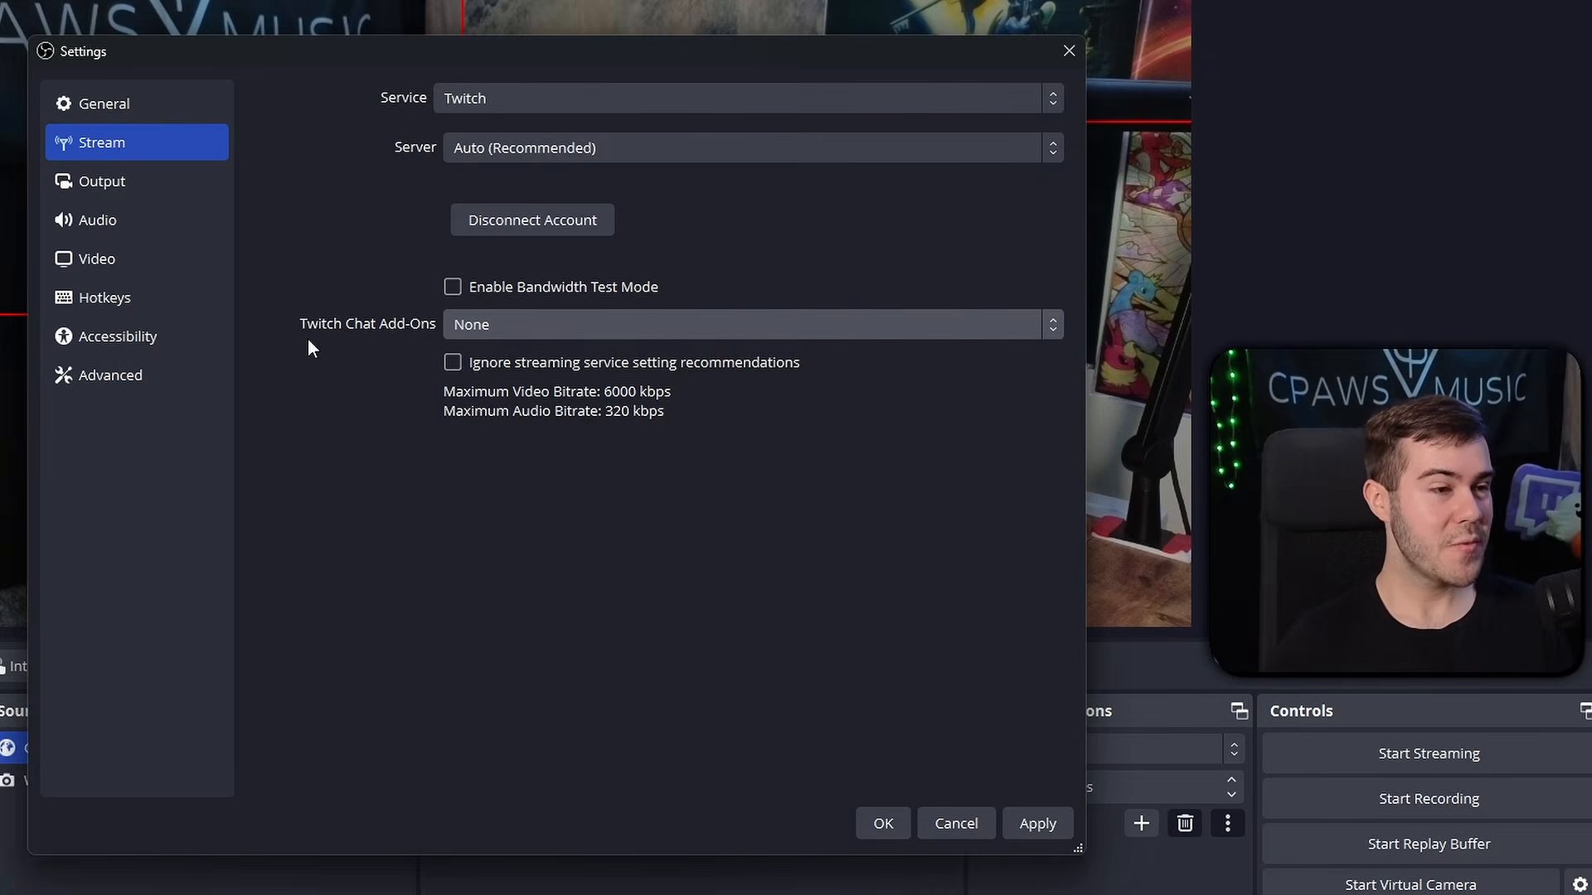
{"action": "left_click", "coordinate": [585, 324]}
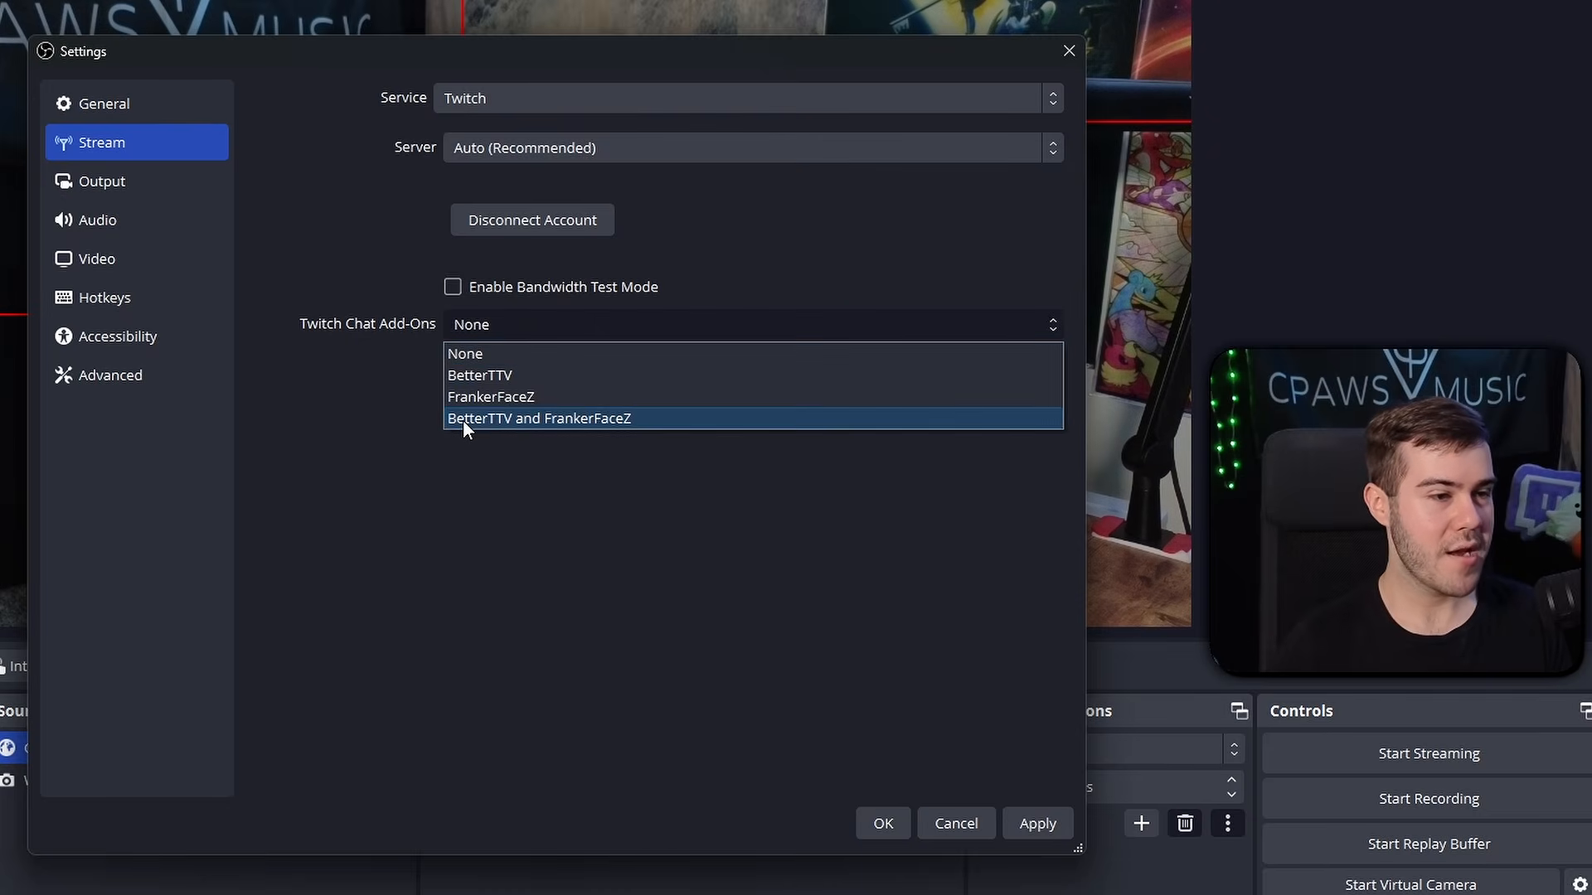
{"action": "left_click", "coordinate": [614, 418]}
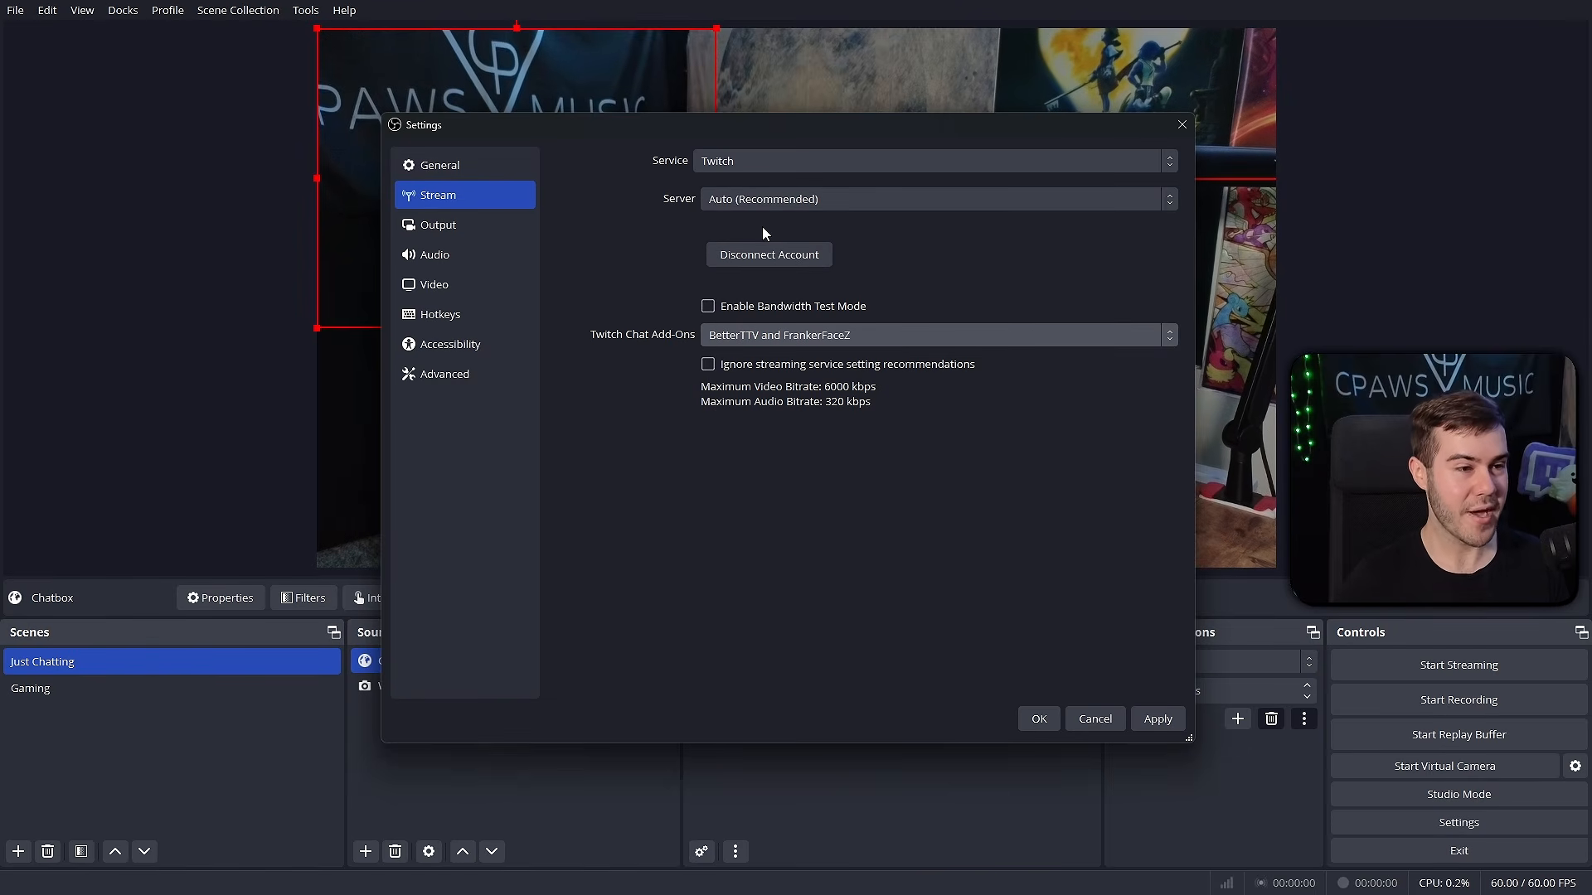
{"action": "left_click", "coordinate": [1160, 719]}
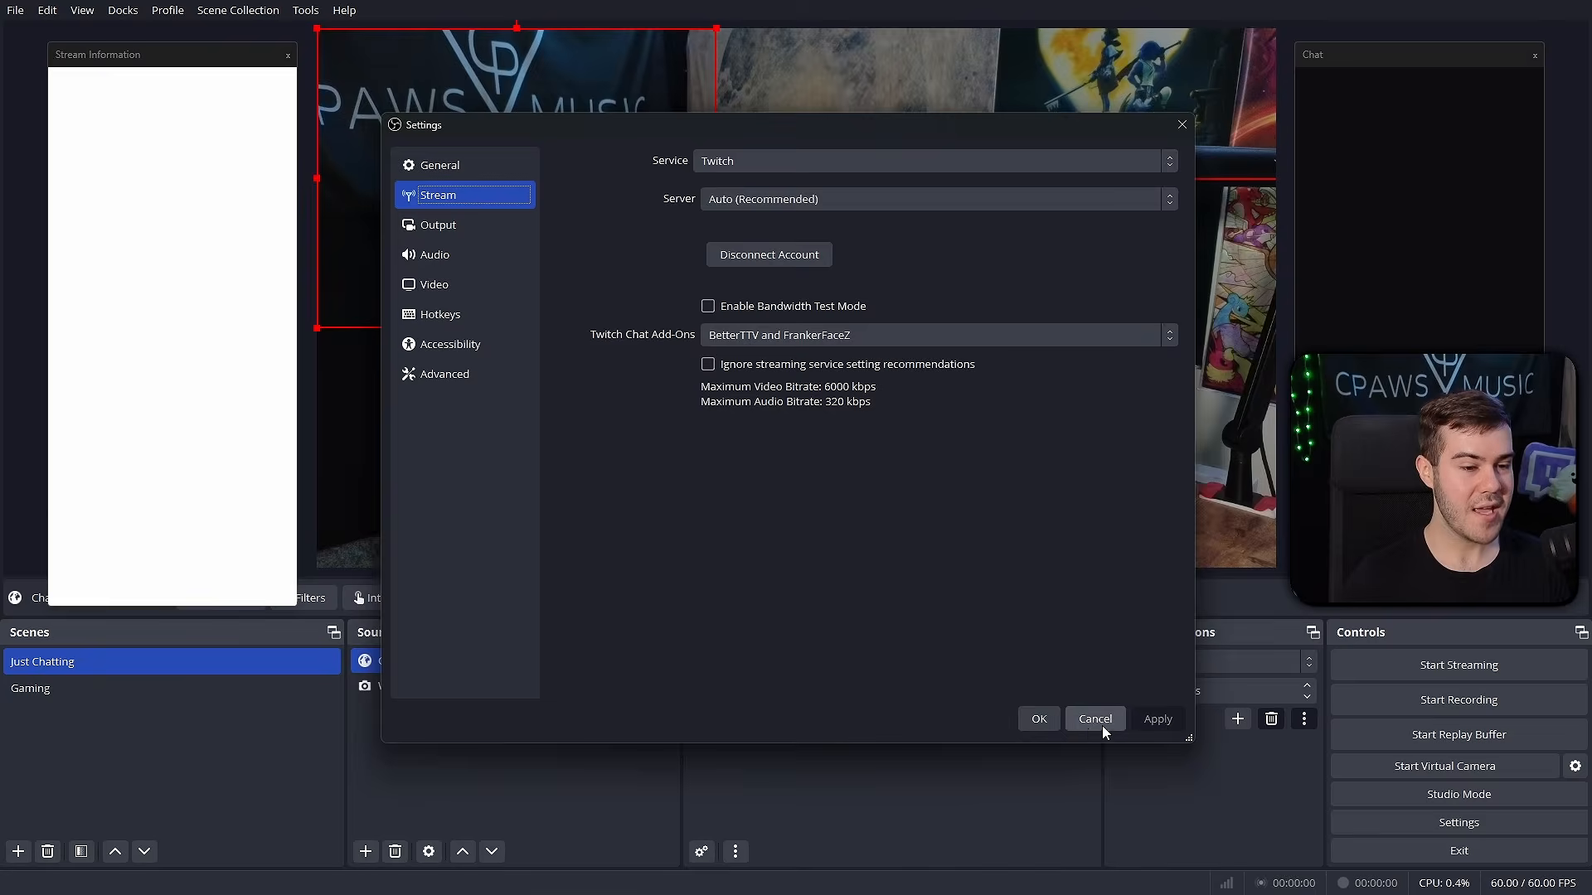
{"action": "left_click", "coordinate": [1041, 721]}
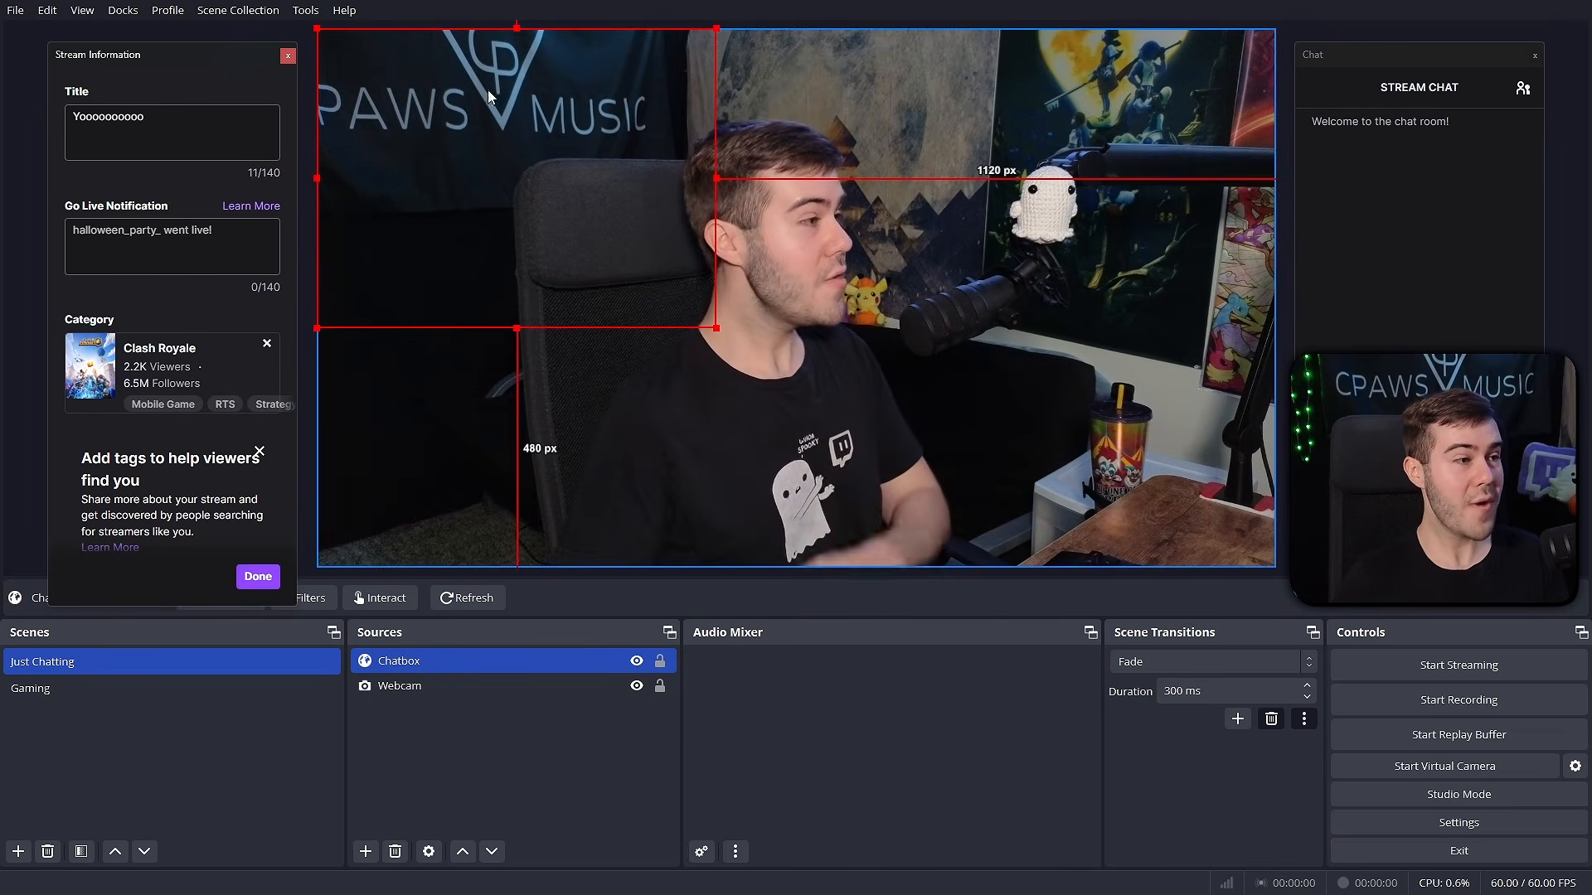
- Close the floating Stream Information and Chat docks and acknowledge the dockable window notices
{"action": "left_click", "coordinate": [288, 56]}
{"action": "left_click", "coordinate": [960, 475]}
{"action": "left_click", "coordinate": [1534, 55]}
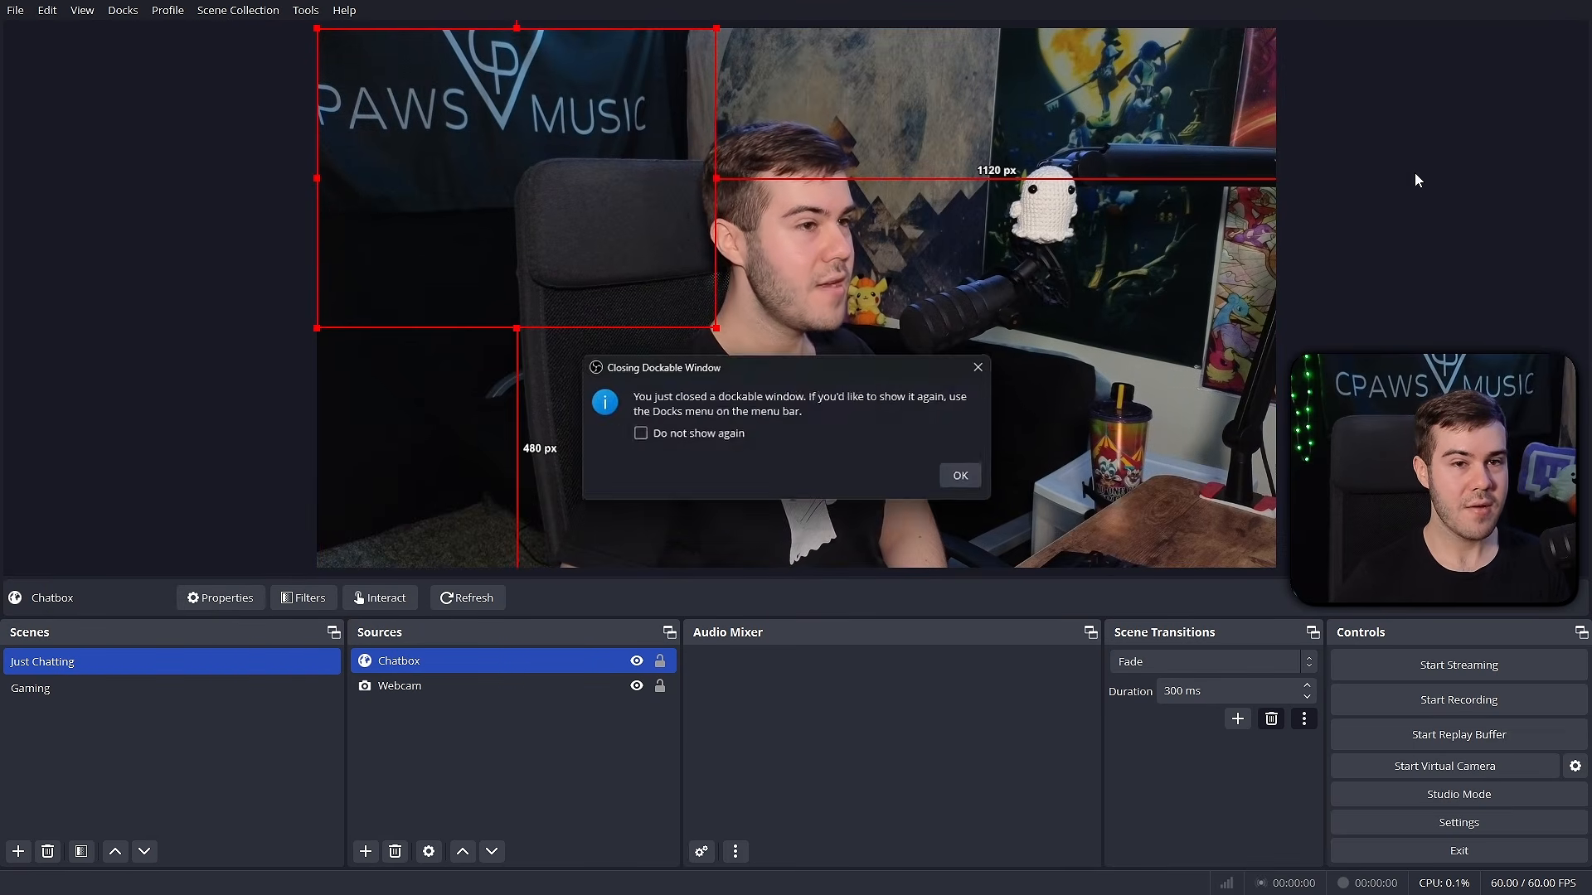
{"action": "left_click", "coordinate": [960, 475]}
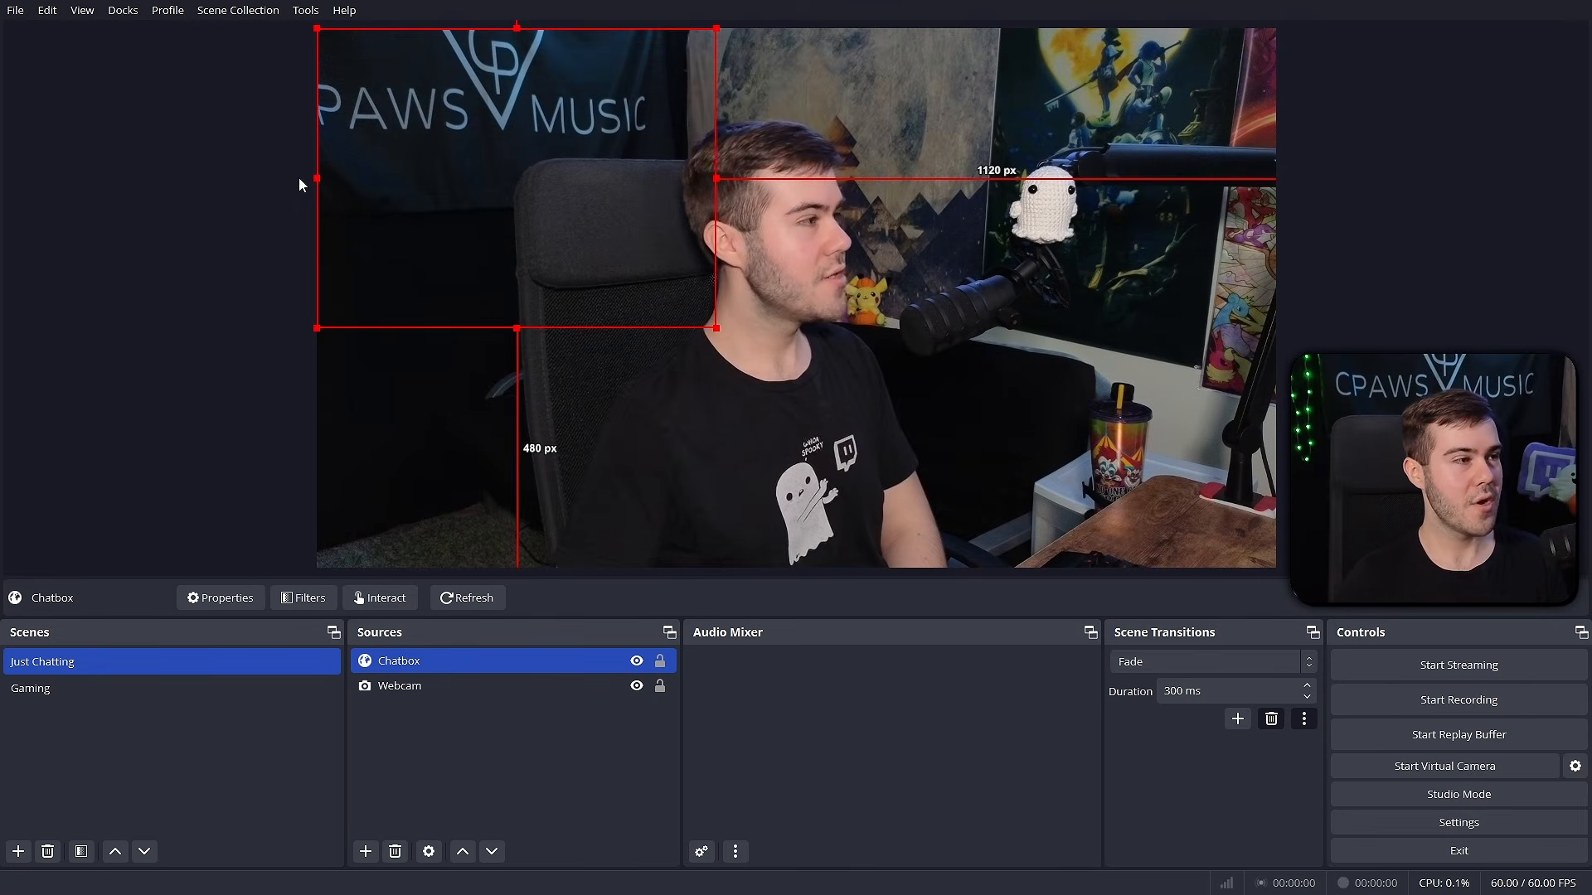
- Show the Stream Information dock again, attach it beside the preview and widen it slightly
{"action": "left_click", "coordinate": [123, 11]}
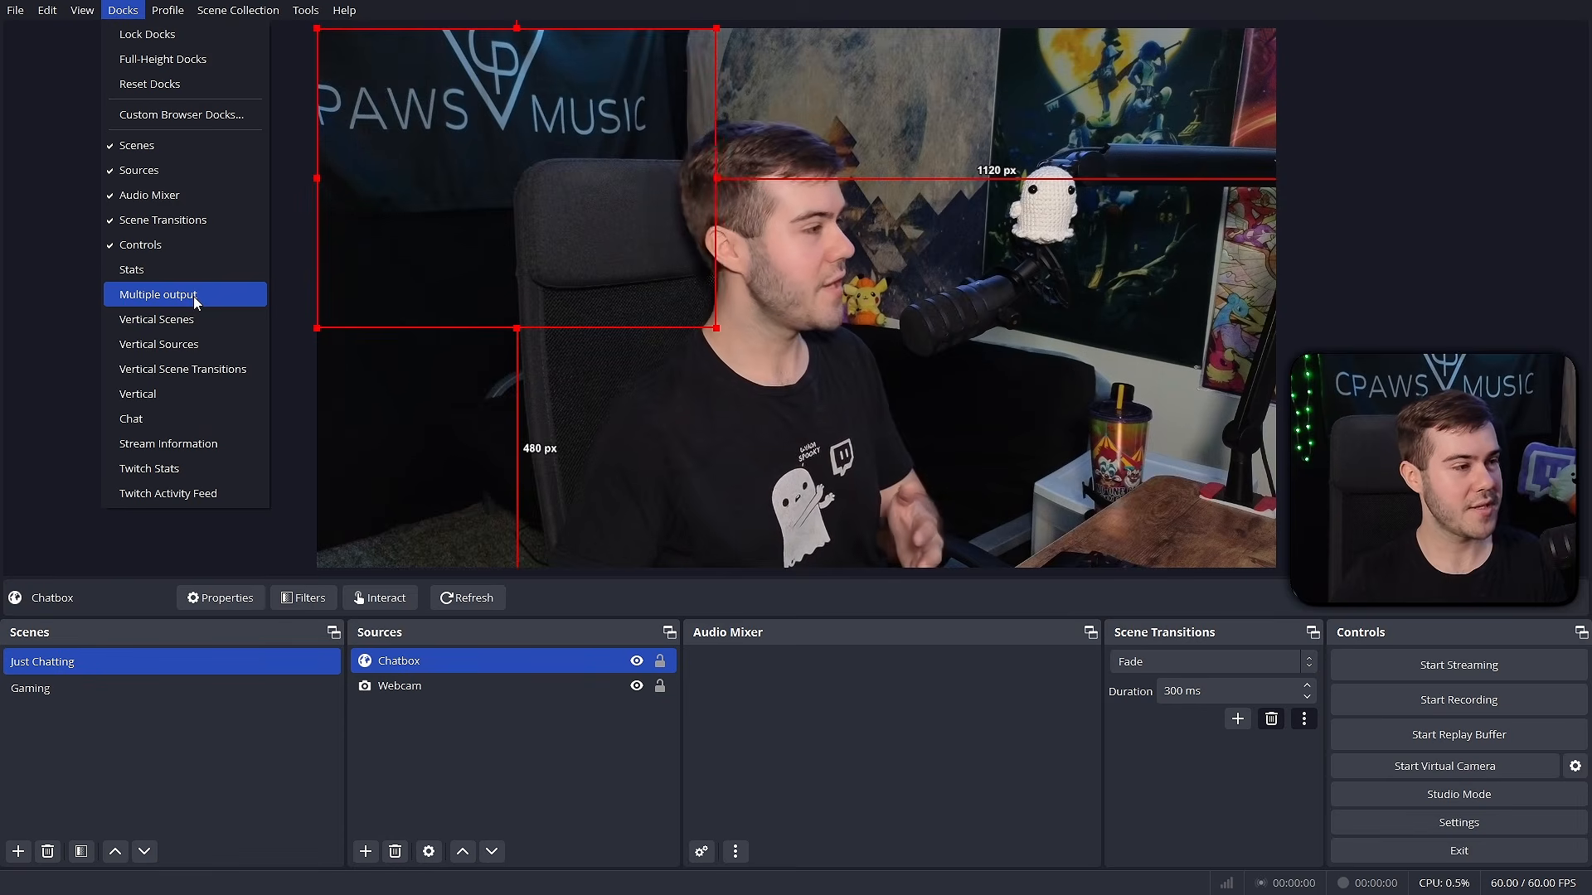
{"action": "left_click", "coordinate": [188, 443]}
{"action": "left_click_drag", "start_coordinate": [167, 52], "coordinate": [201, 147]}
{"action": "mouse_move", "coordinate": [66, 157]}
{"action": "left_mouse_down"}
{"action": "mouse_move", "coordinate": [13, 166]}
{"action": "mouse_move", "coordinate": [56, 179]}
{"action": "left_mouse_up"}
{"action": "left_click_drag", "start_coordinate": [180, 137], "coordinate": [194, 137]}
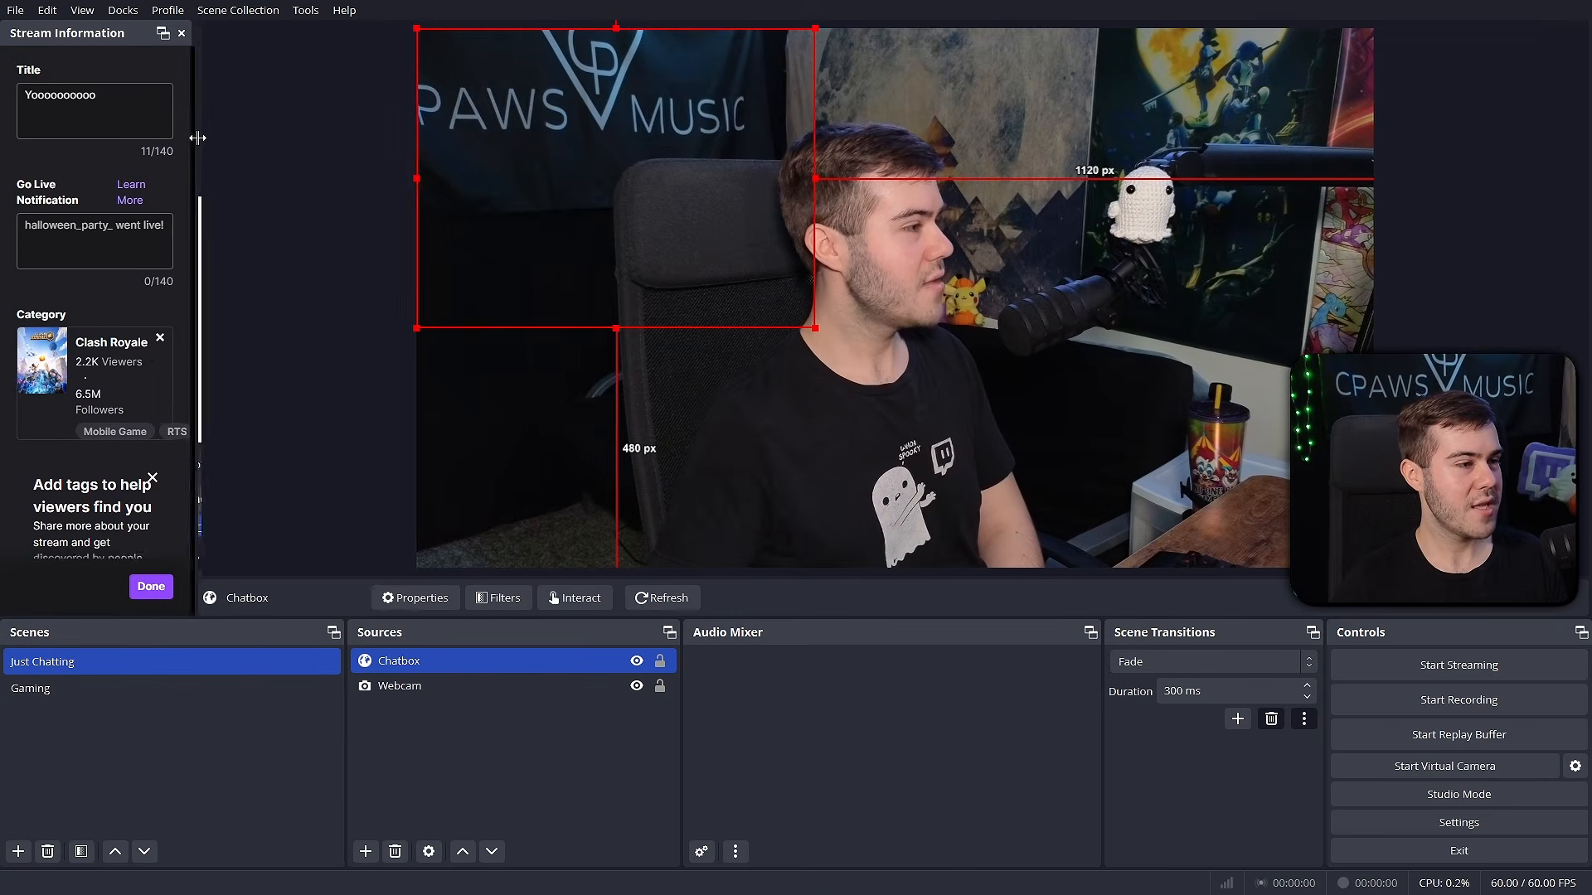
{"action": "left_click_drag", "start_coordinate": [139, 33], "coordinate": [180, 138]}
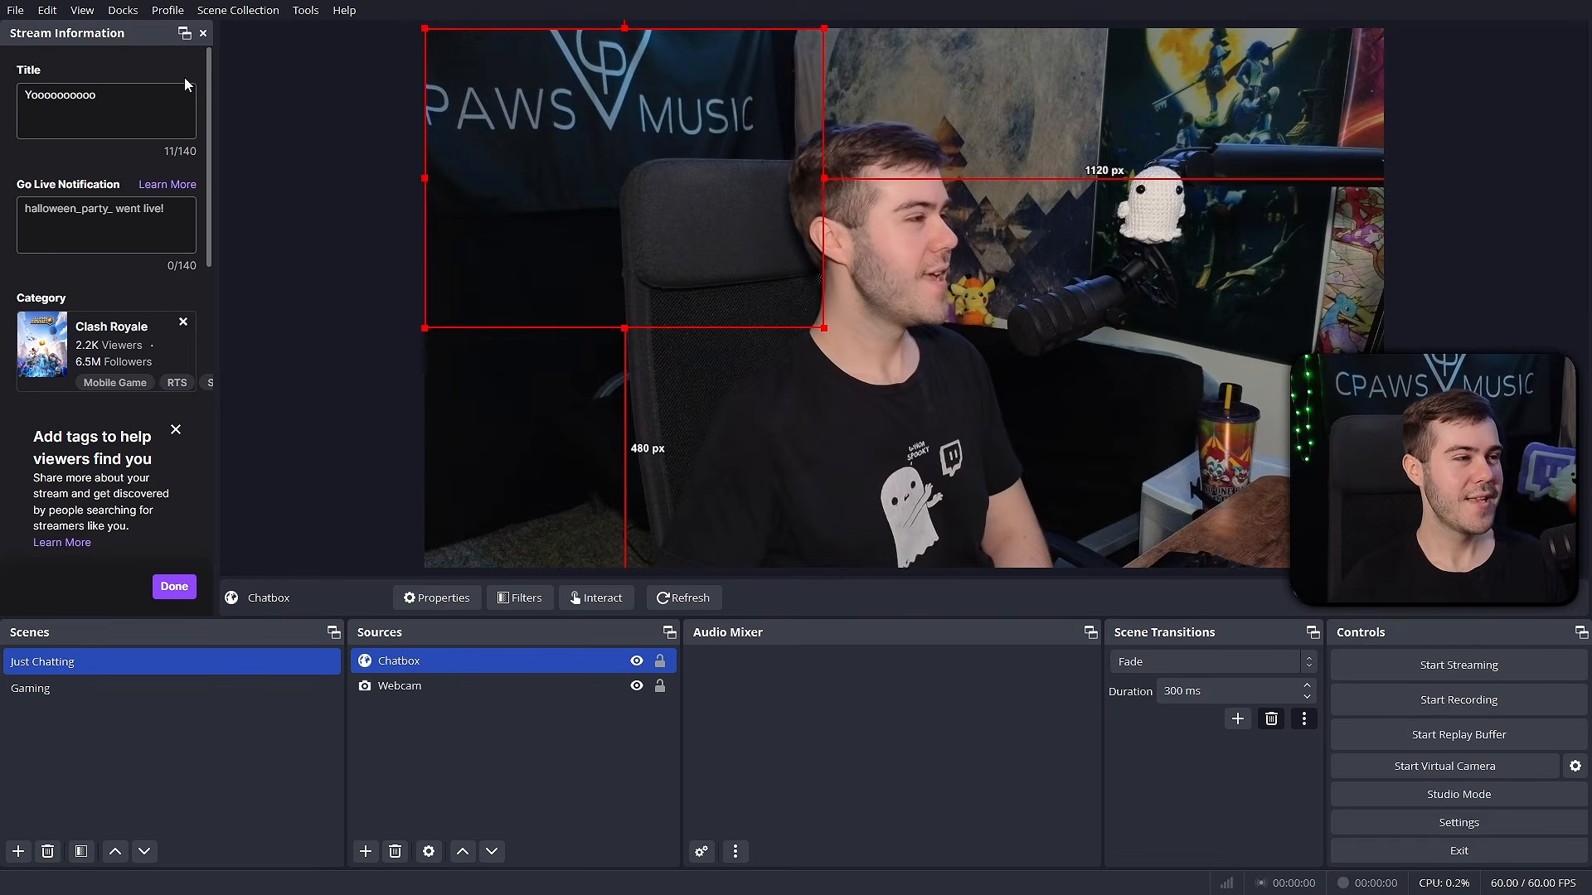
- Show the Chat dock and attach it left of the preview, with Stream Information moved to the preview's right side, adjusting both widths
{"action": "left_click", "coordinate": [124, 11]}
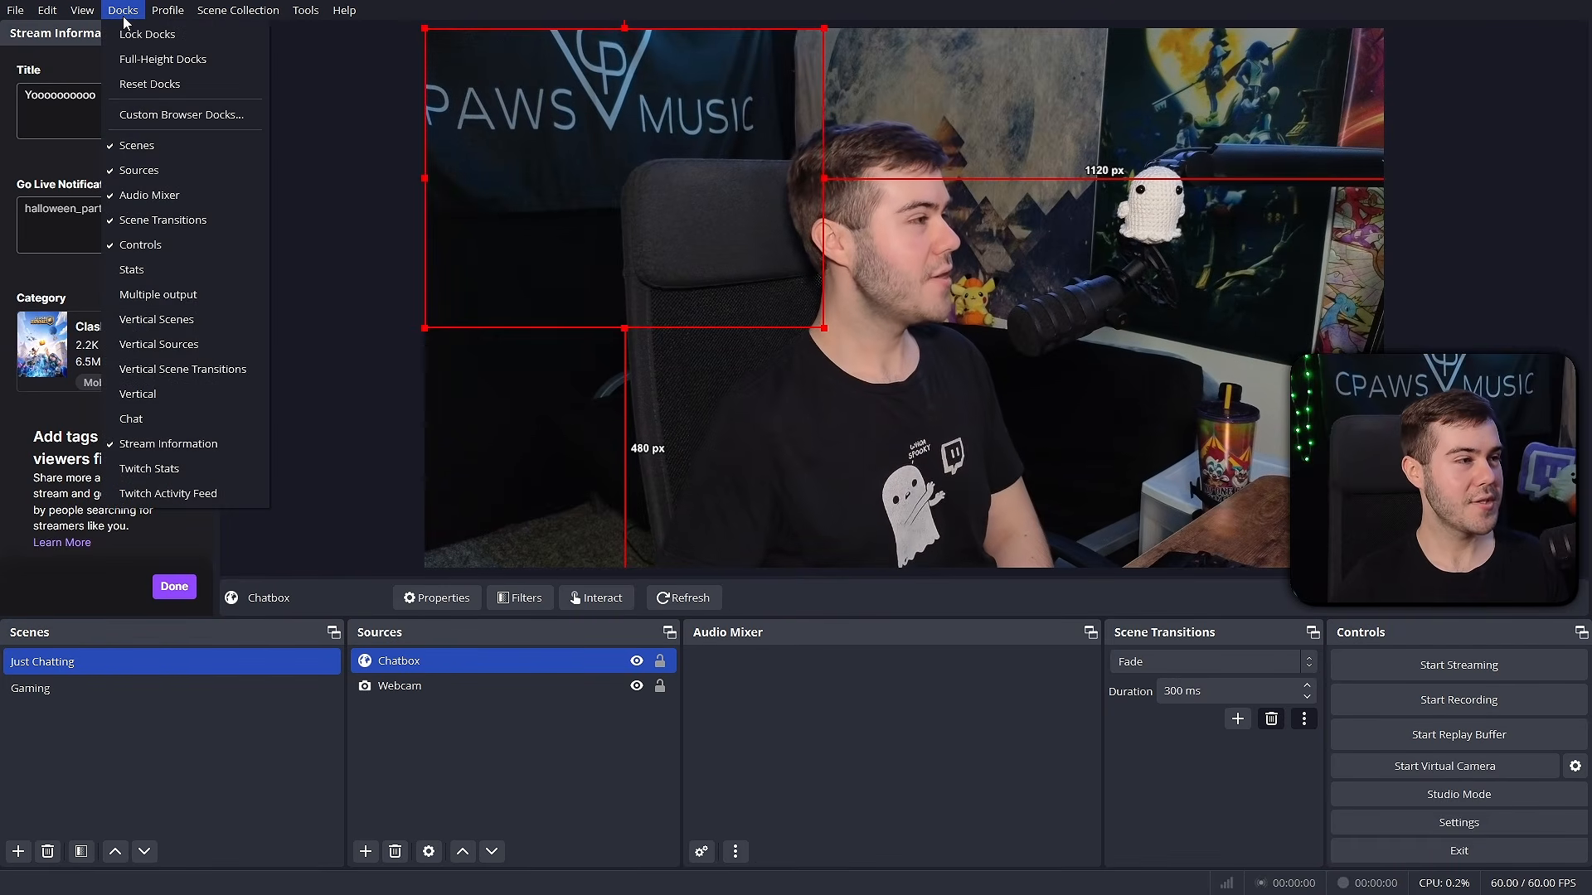
{"action": "left_click", "coordinate": [173, 415]}
{"action": "left_click_drag", "start_coordinate": [1347, 53], "coordinate": [310, 156]}
{"action": "left_click_drag", "start_coordinate": [96, 37], "coordinate": [1545, 176]}
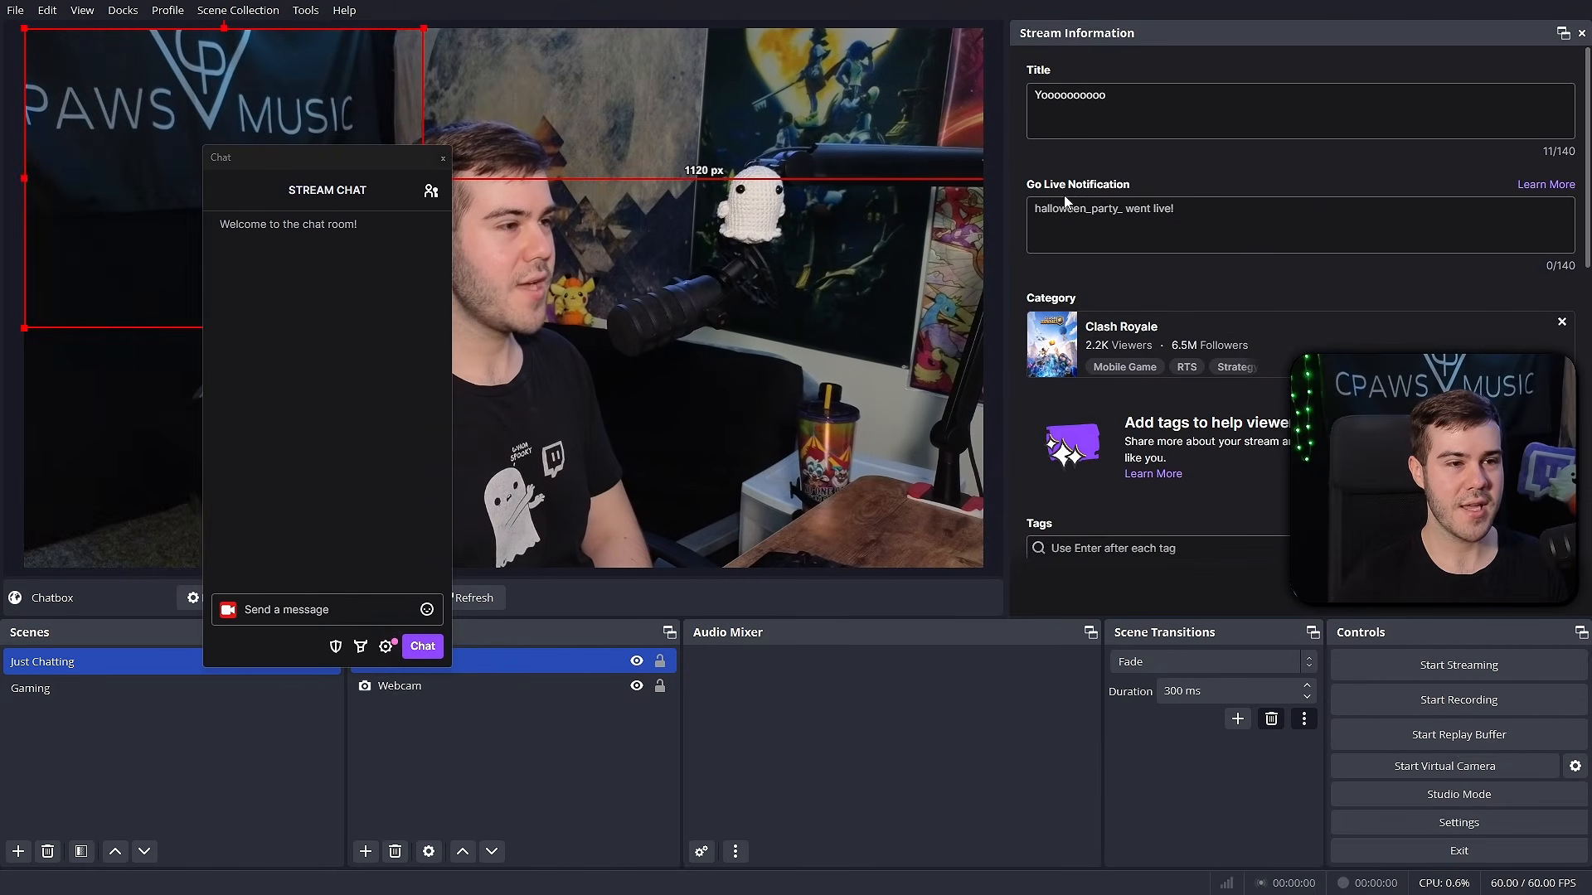
{"action": "left_click_drag", "start_coordinate": [1004, 187], "coordinate": [1272, 217]}
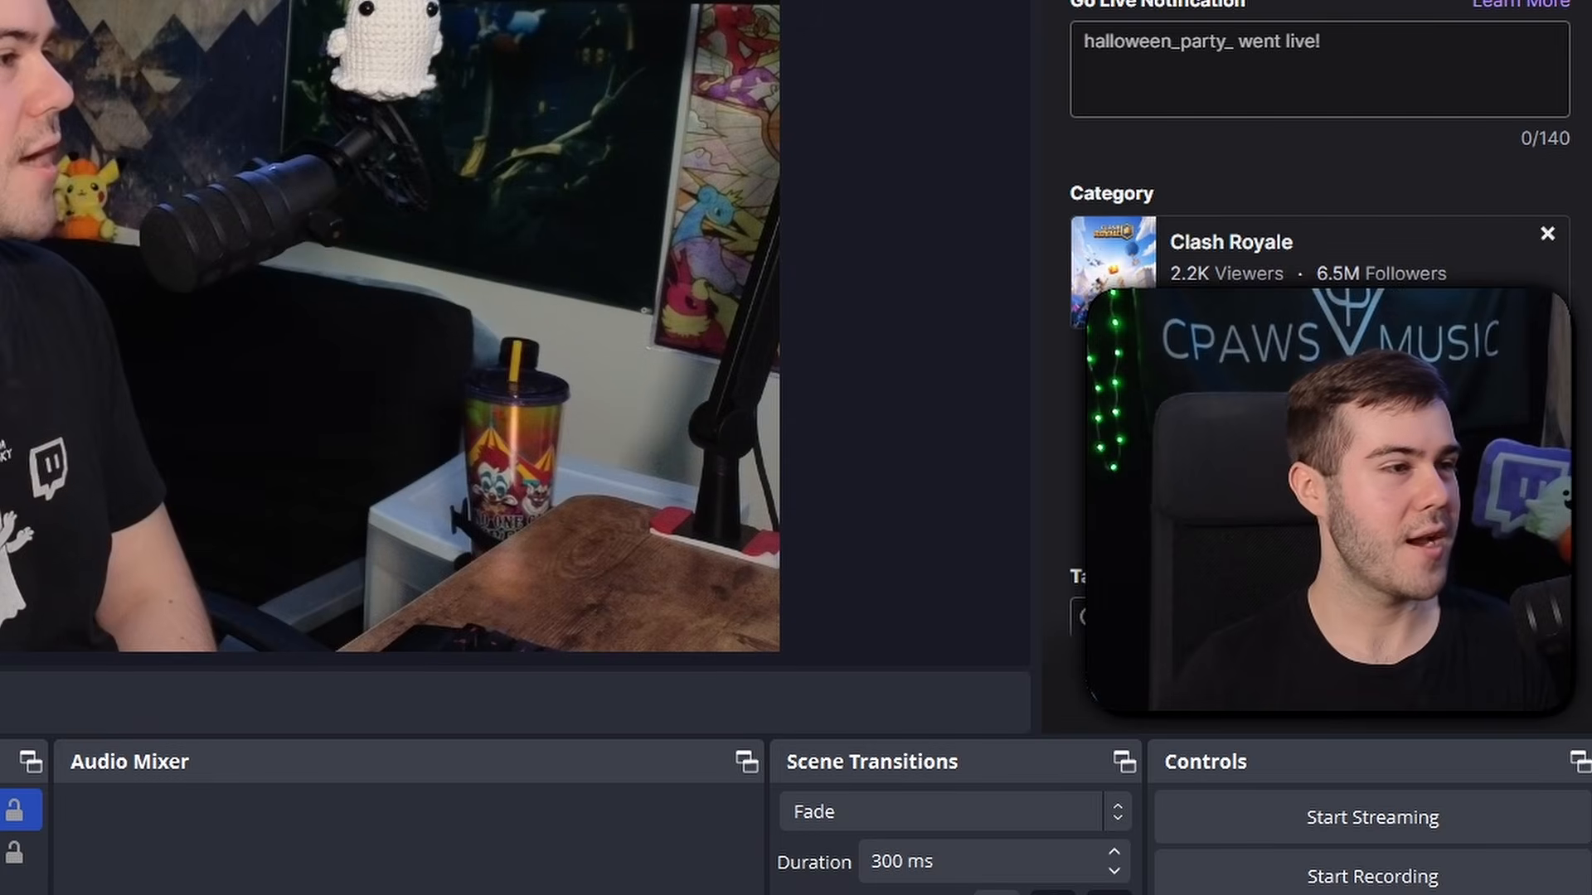
{"action": "left_click_drag", "start_coordinate": [37, 143], "coordinate": [38, 141]}
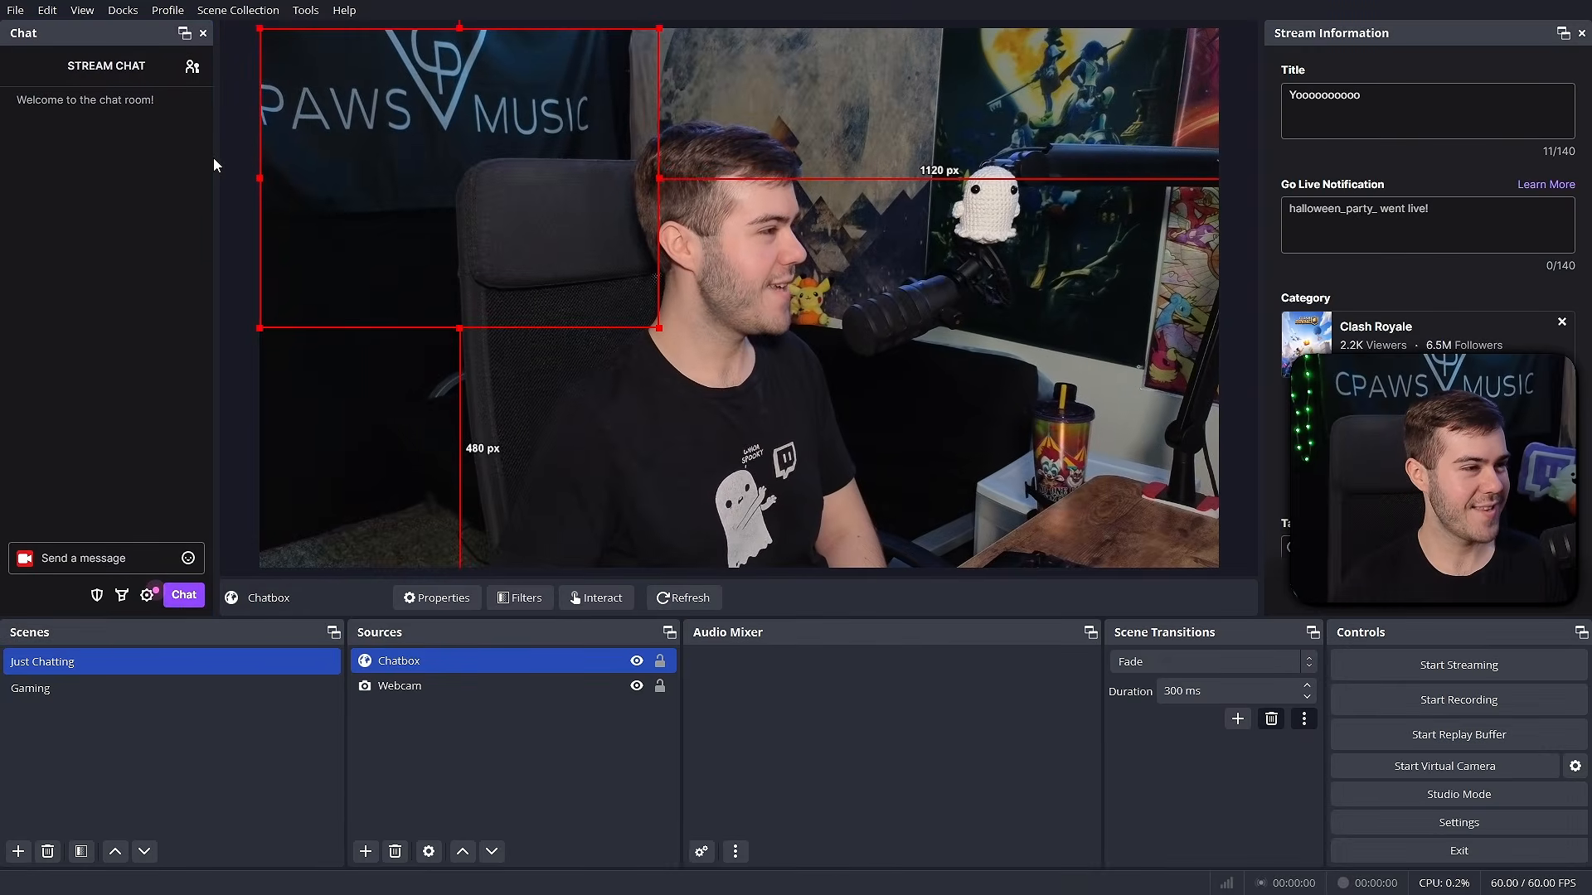
{"action": "left_click_drag", "start_coordinate": [218, 158], "coordinate": [249, 157]}
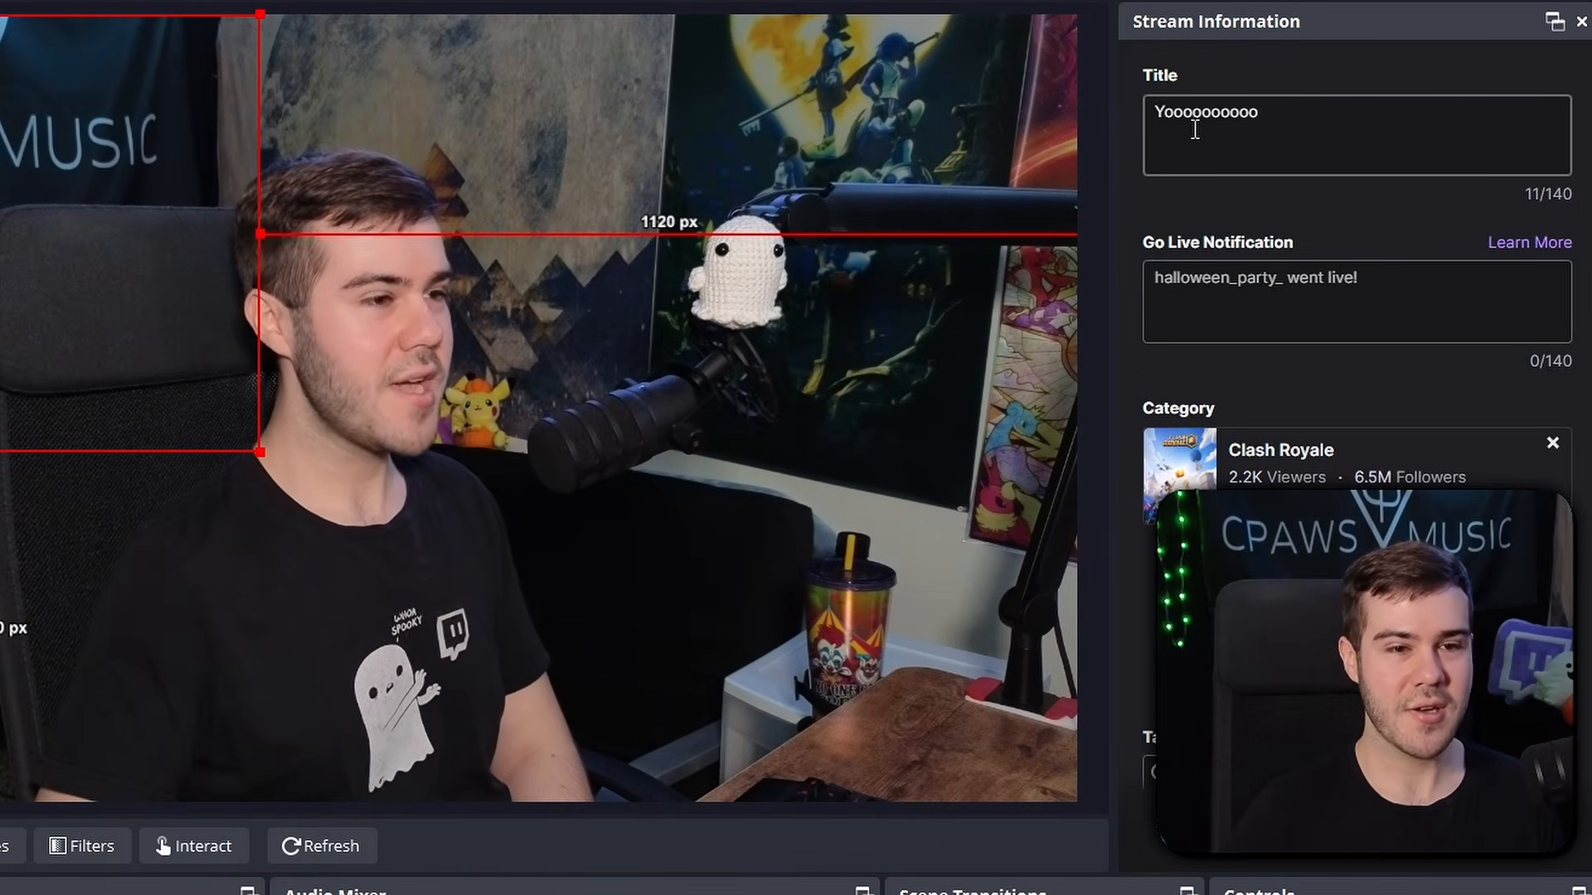
- Review the stream title, category, tags and language, save the stream information, and narrow its dock
{"action": "scroll", "coordinate": [1267, 349], "scroll_direction": "down", "scroll_amount": 2}
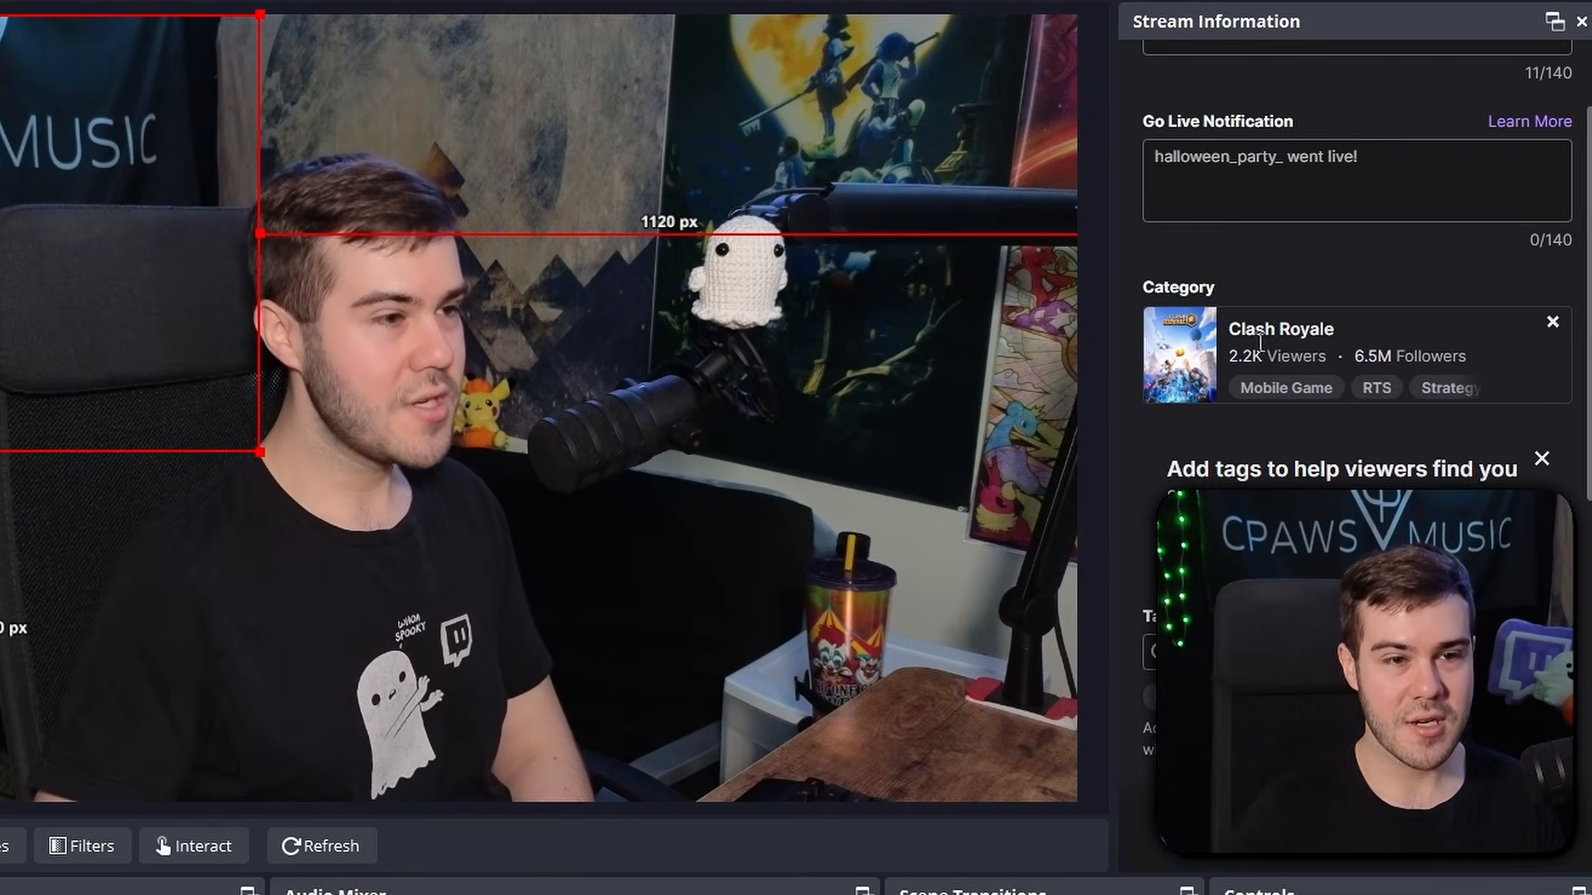
{"action": "scroll", "coordinate": [1267, 340], "scroll_direction": "down", "scroll_amount": 2}
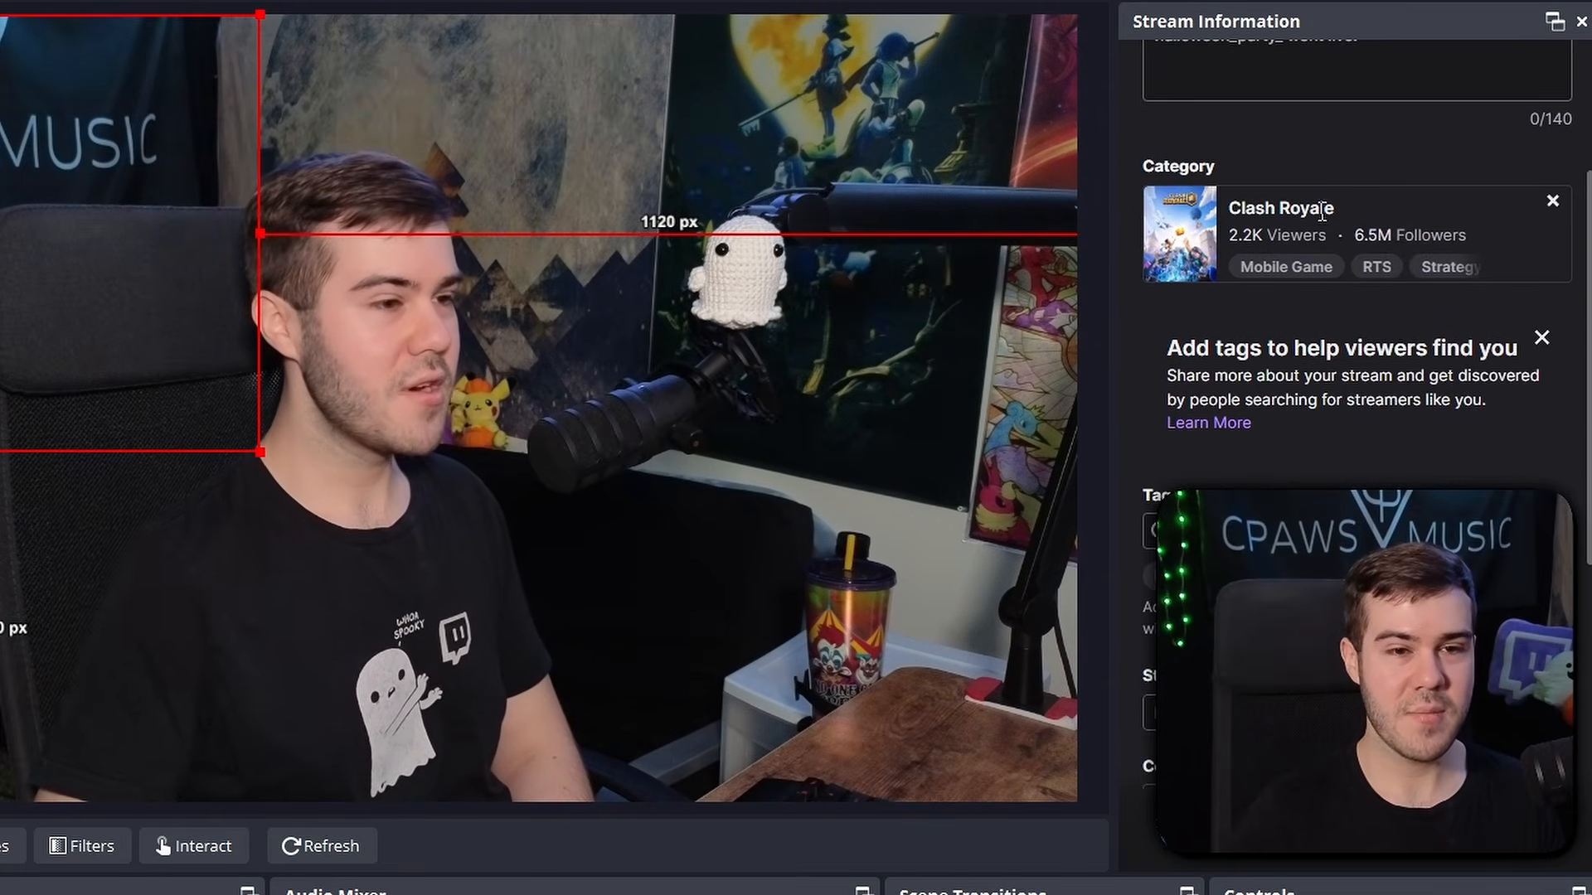
{"action": "scroll", "coordinate": [1312, 274], "scroll_direction": "down", "scroll_amount": 6}
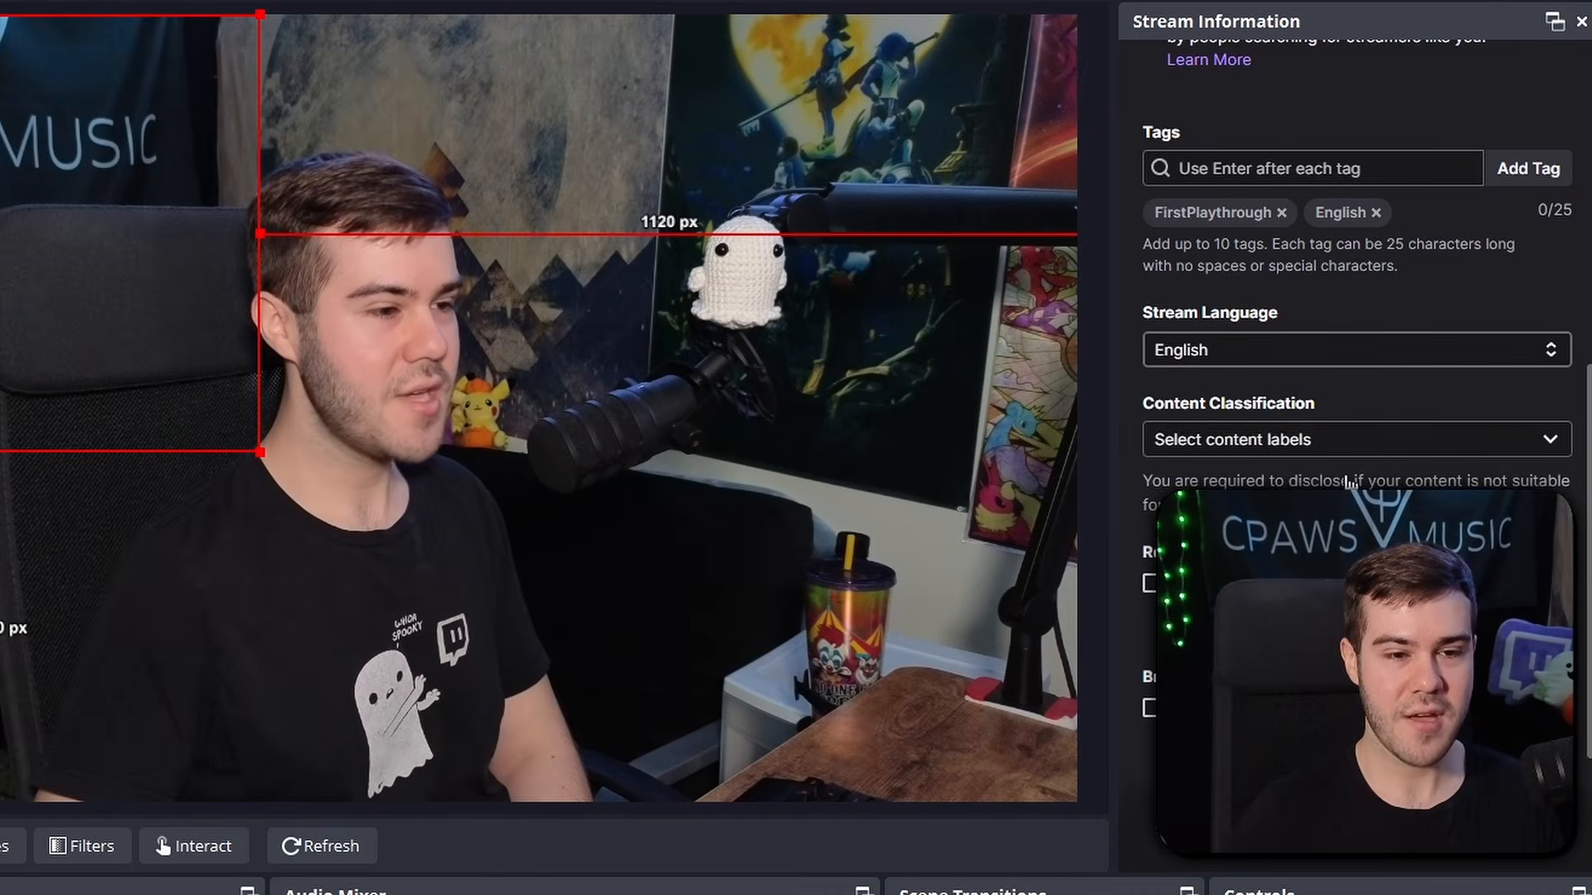
{"action": "scroll", "coordinate": [1324, 479], "scroll_direction": "up", "scroll_amount": 4}
{"action": "scroll", "coordinate": [1323, 480], "scroll_direction": "up", "scroll_amount": 4}
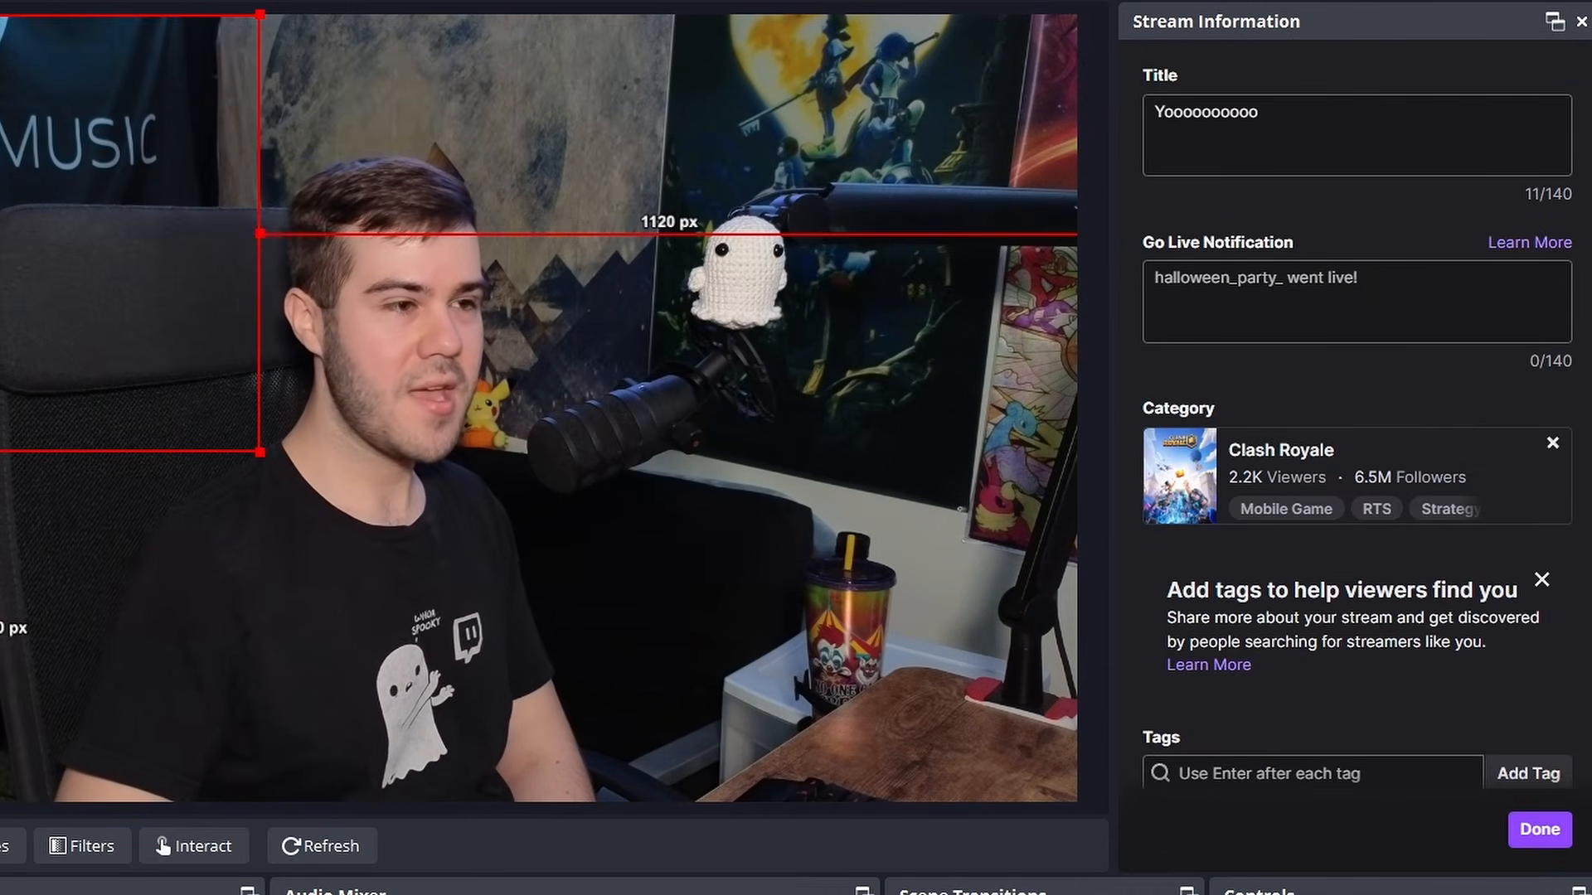
{"action": "left_click", "coordinate": [1540, 832]}
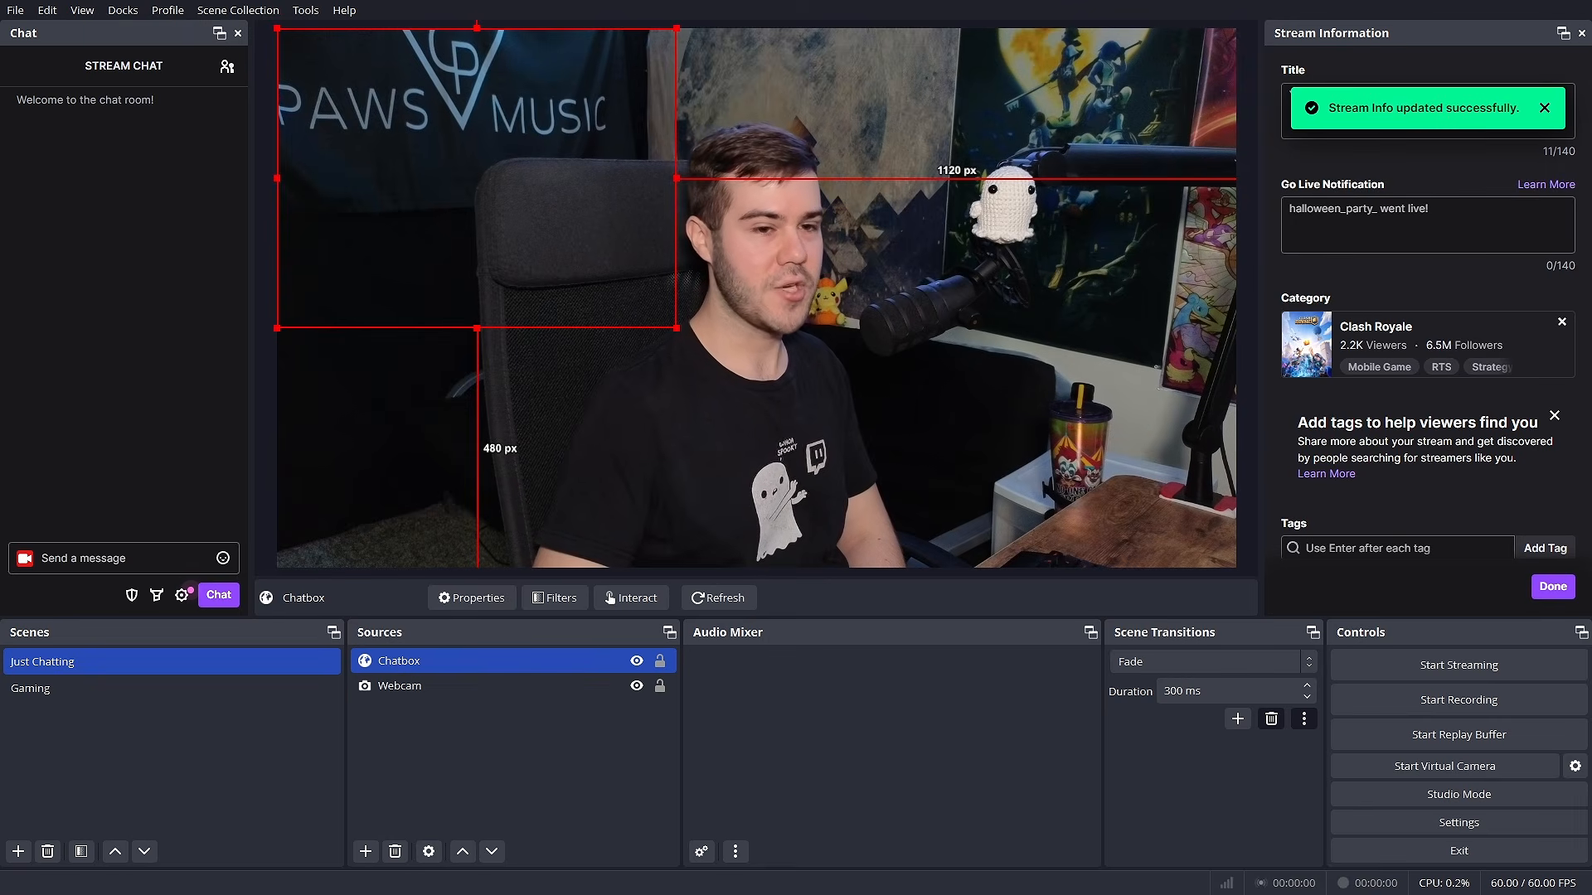
{"action": "left_click_drag", "start_coordinate": [1263, 172], "coordinate": [1304, 178]}
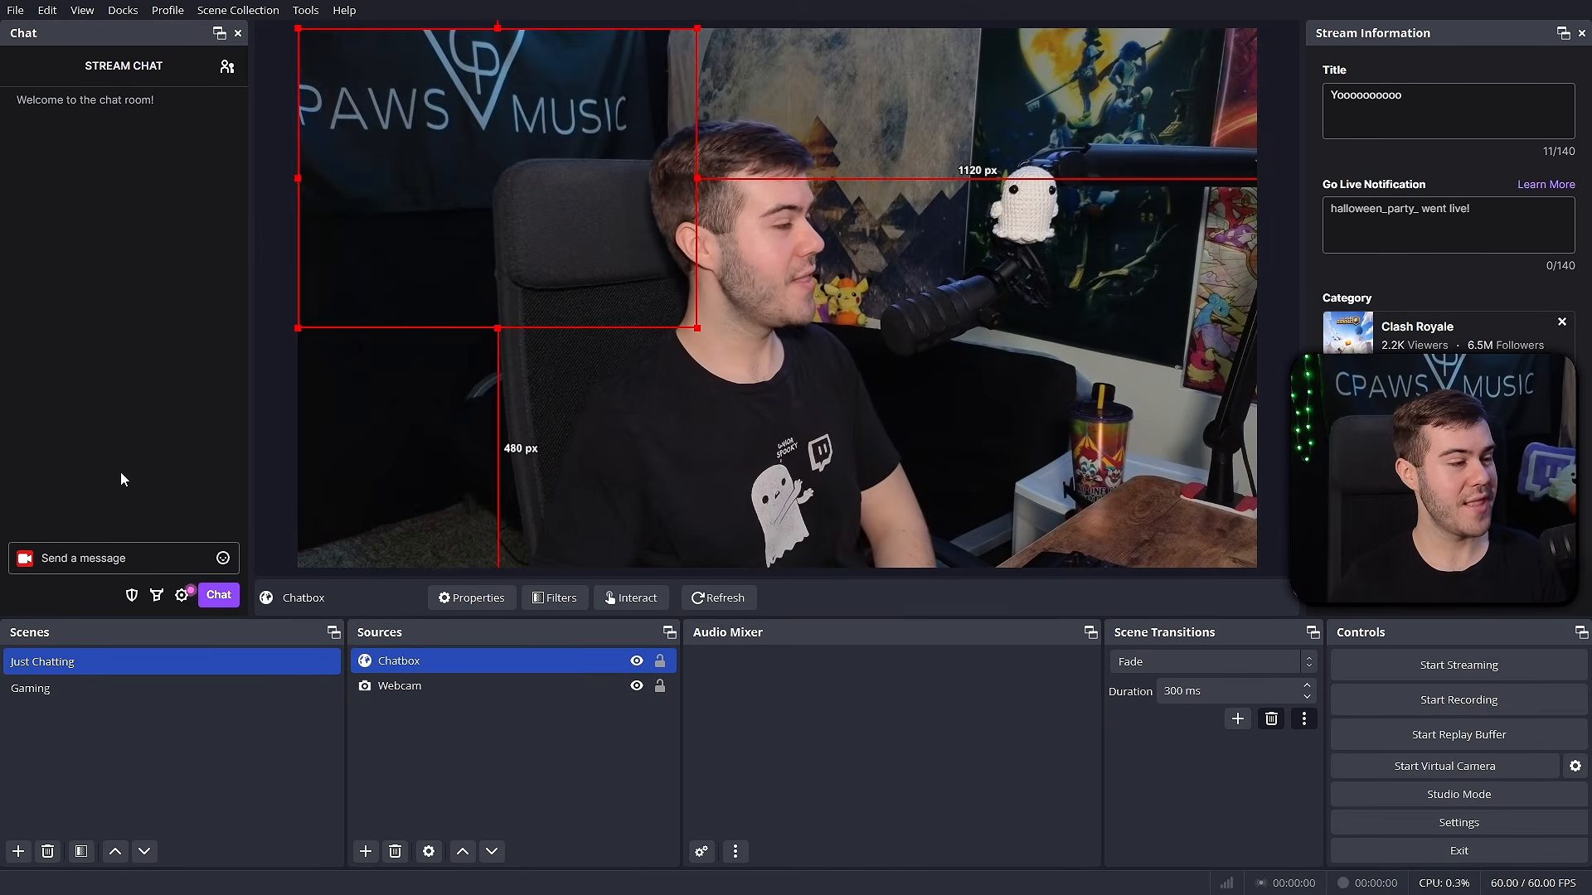
- Send the message Testing in the stream chat
{"action": "left_click", "coordinate": [122, 560]}
{"action": "type", "text": "Testing"}
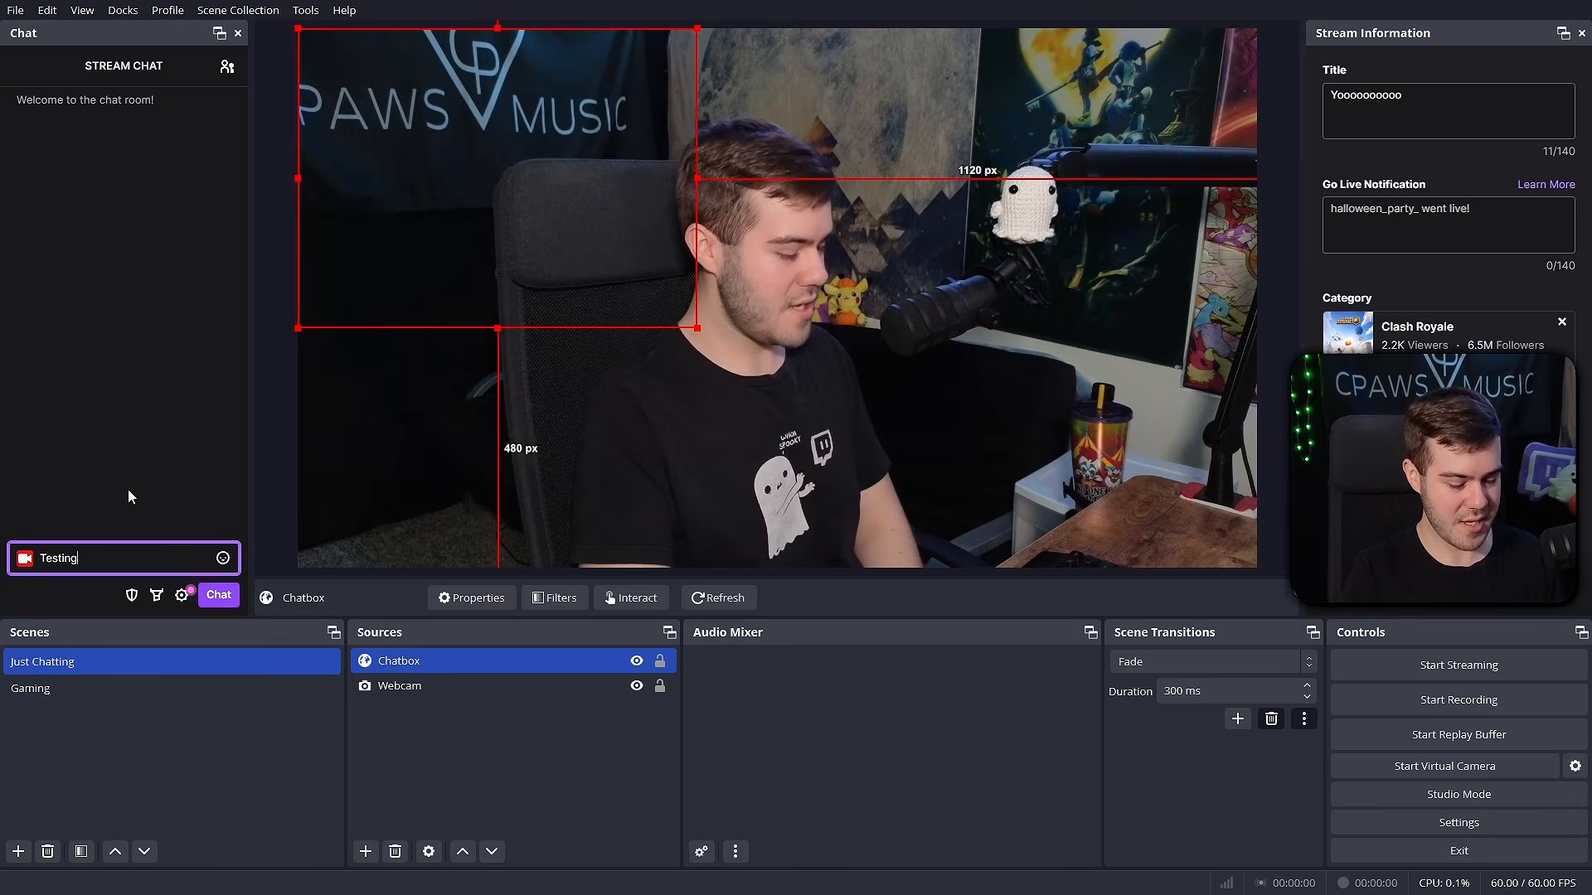
{"action": "key", "text": "Return"}
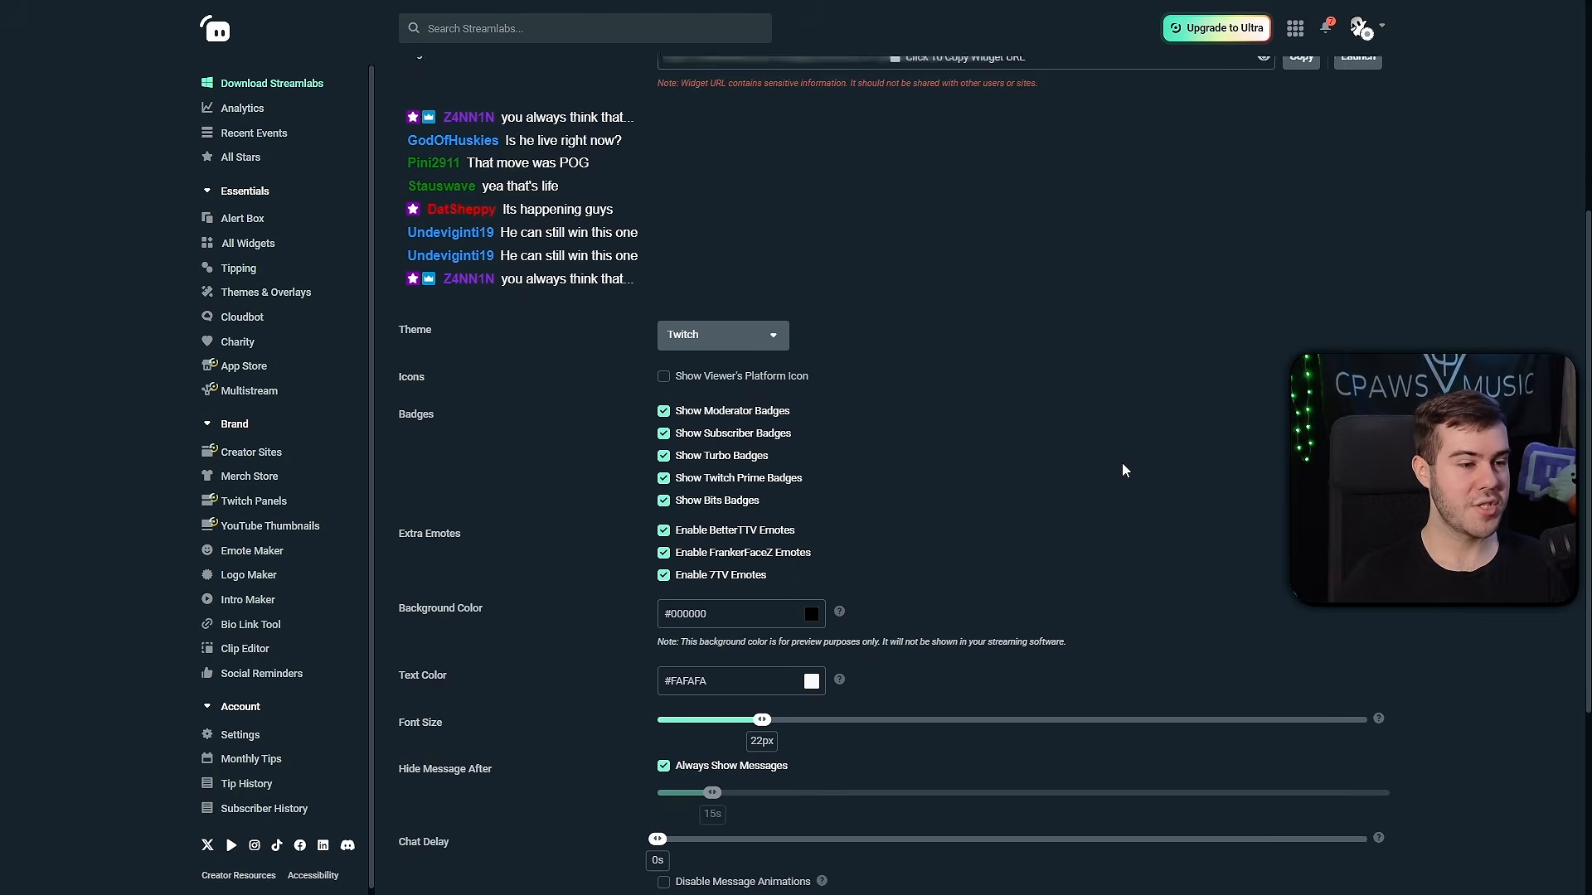
- Switch to Streamlabs and save the chatbox settings, and back in OBS Studio refresh the Chatbox source's page cache and accept its properties
{"action": "scroll", "coordinate": [1111, 596], "scroll_direction": "down", "scroll_amount": 4}
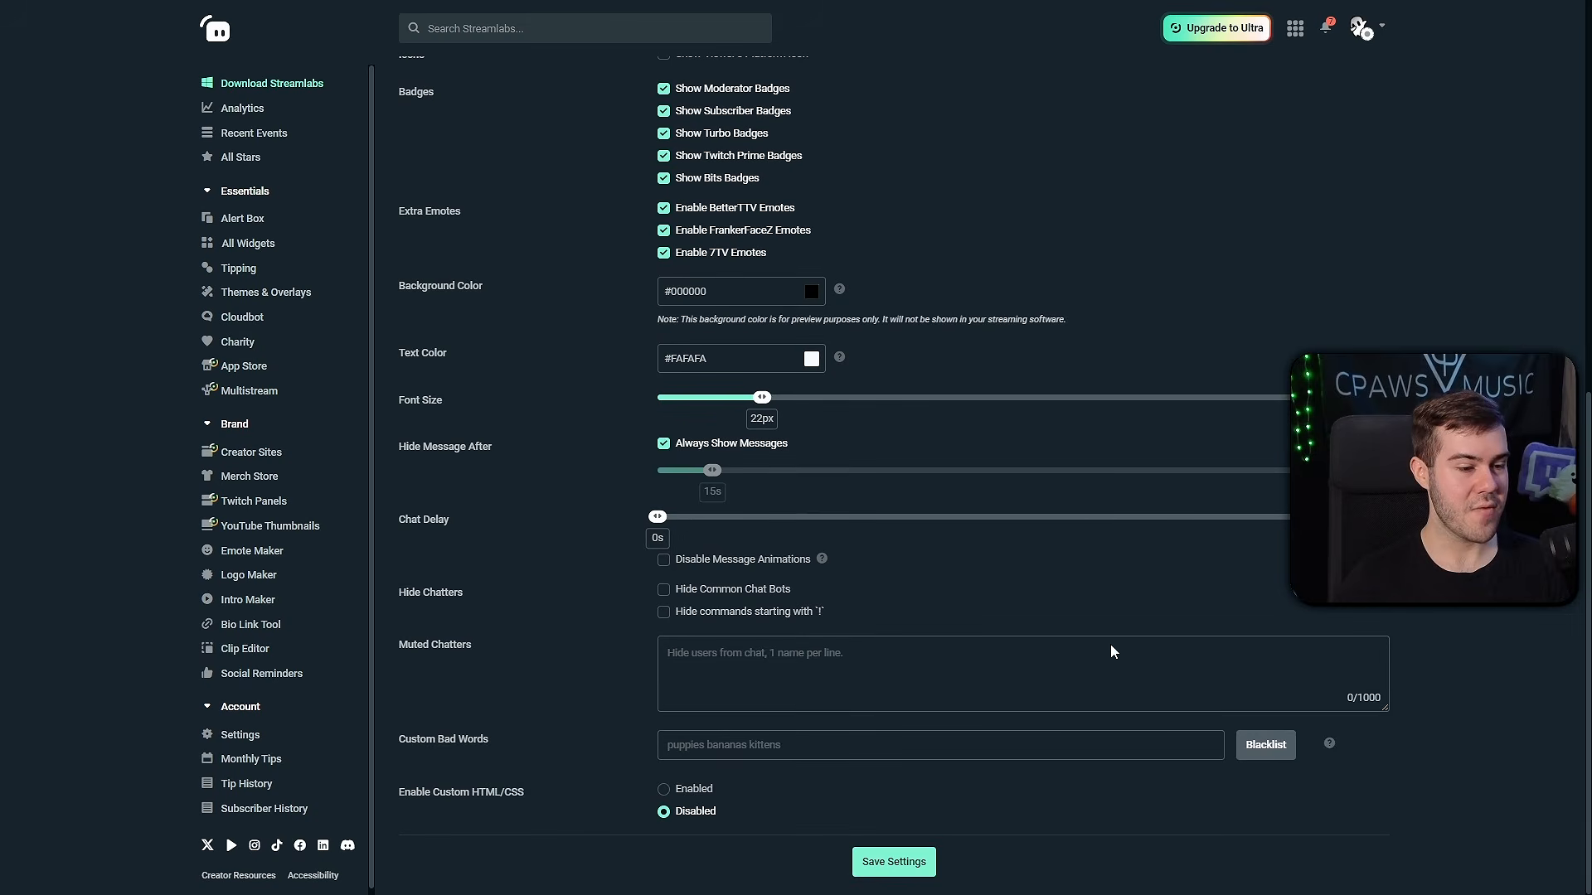
{"action": "left_click", "coordinate": [897, 864]}
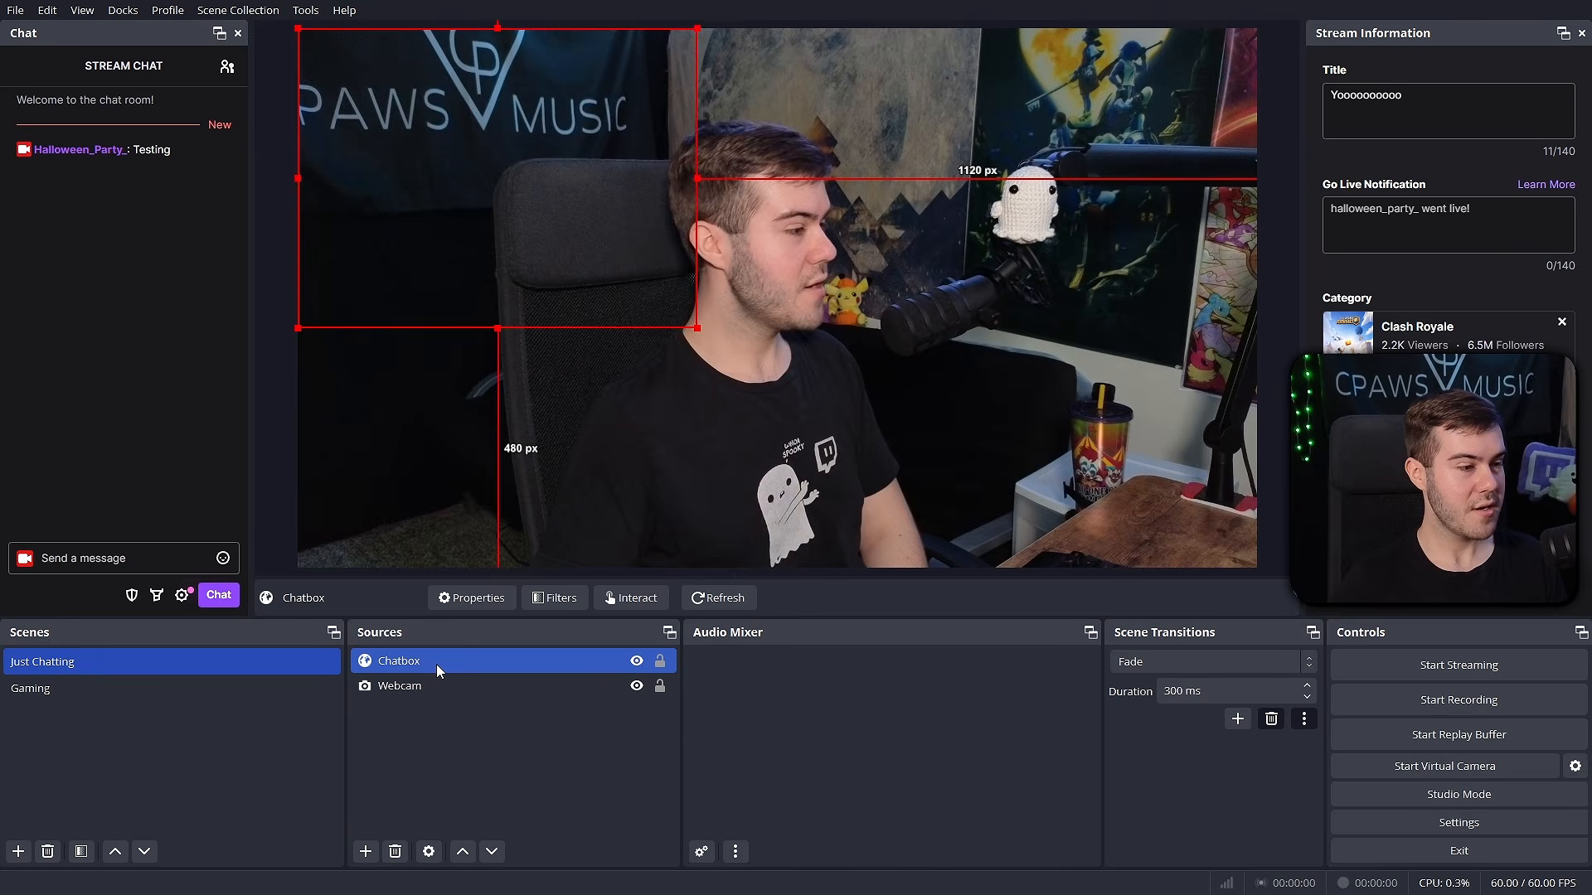
{"action": "double_click", "coordinate": [436, 665]}
{"action": "left_click_drag", "start_coordinate": [1029, 487], "coordinate": [1022, 653]}
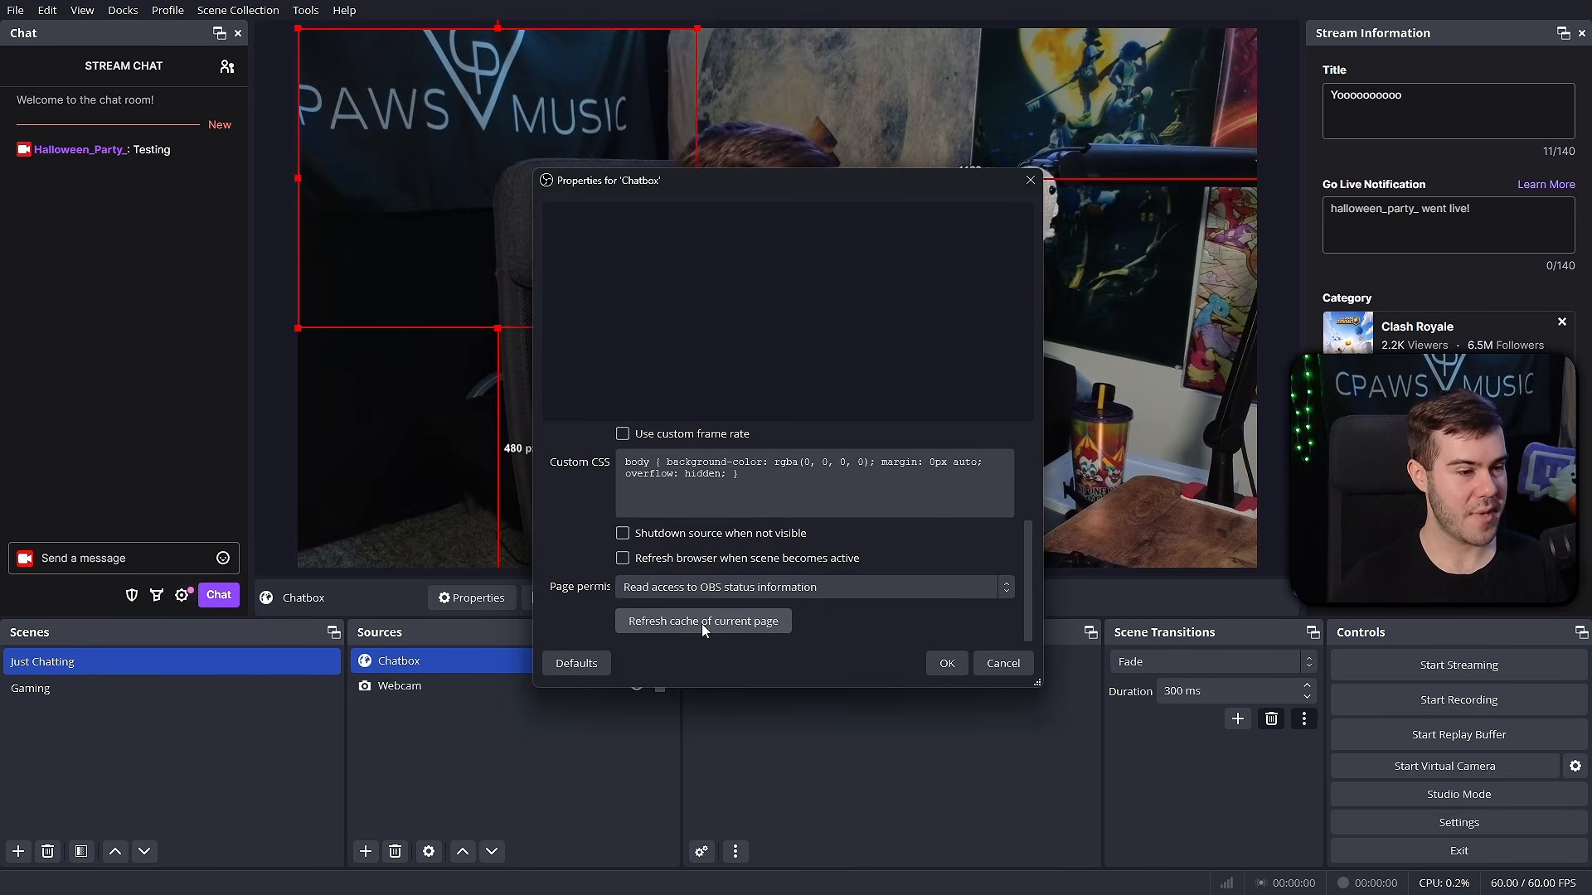
{"action": "left_click", "coordinate": [948, 664]}
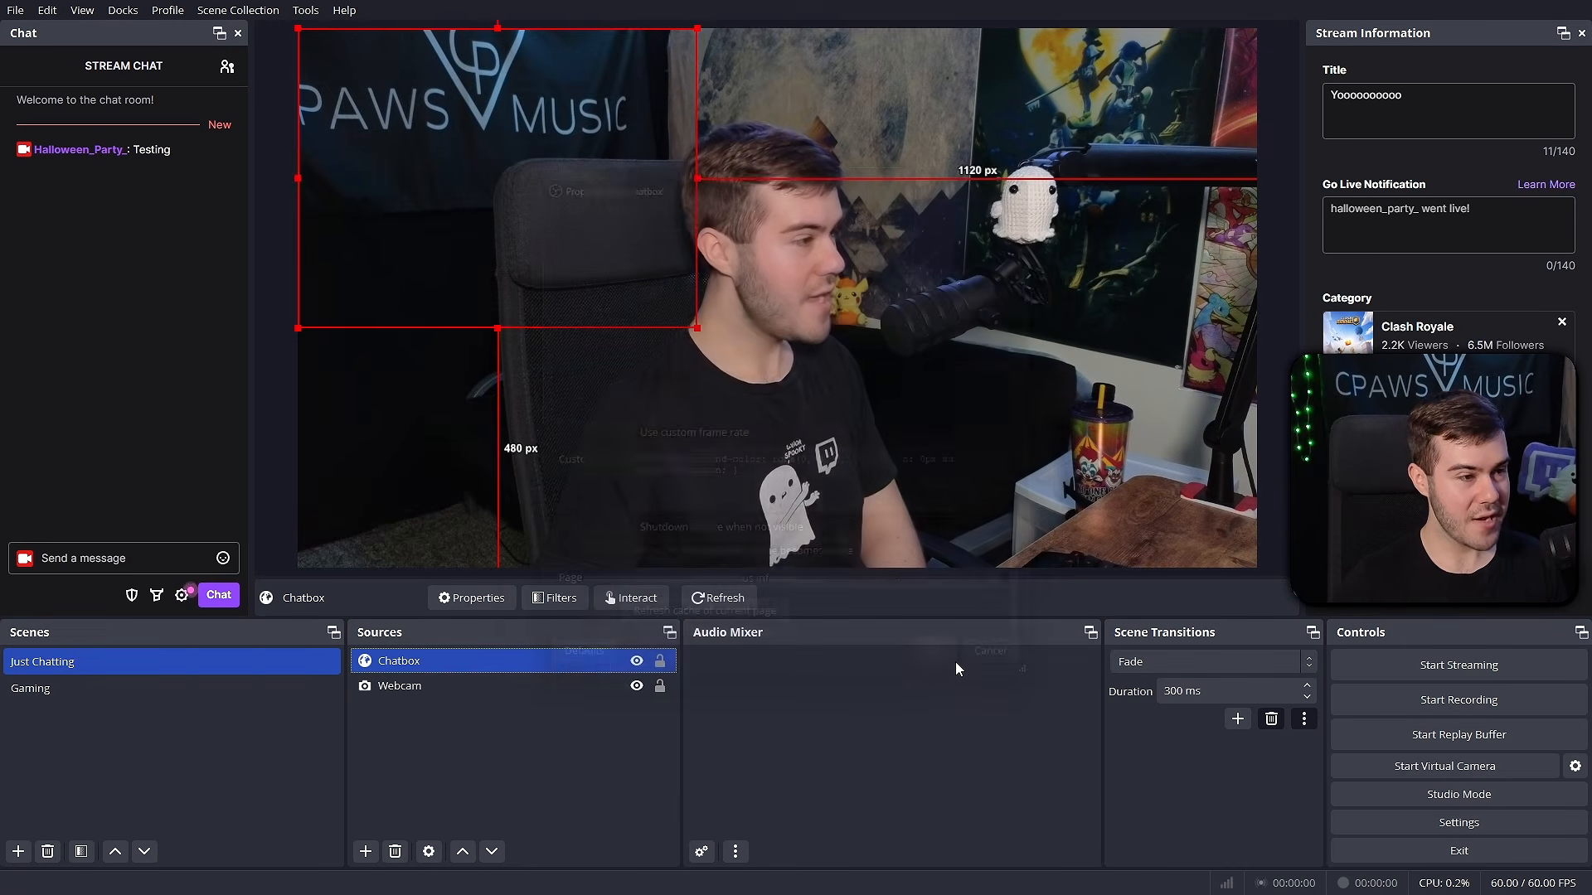
- Send Testing again and a run of short filler messages in the chat to fill the Chatbox overlay
{"action": "left_click", "coordinate": [125, 557]}
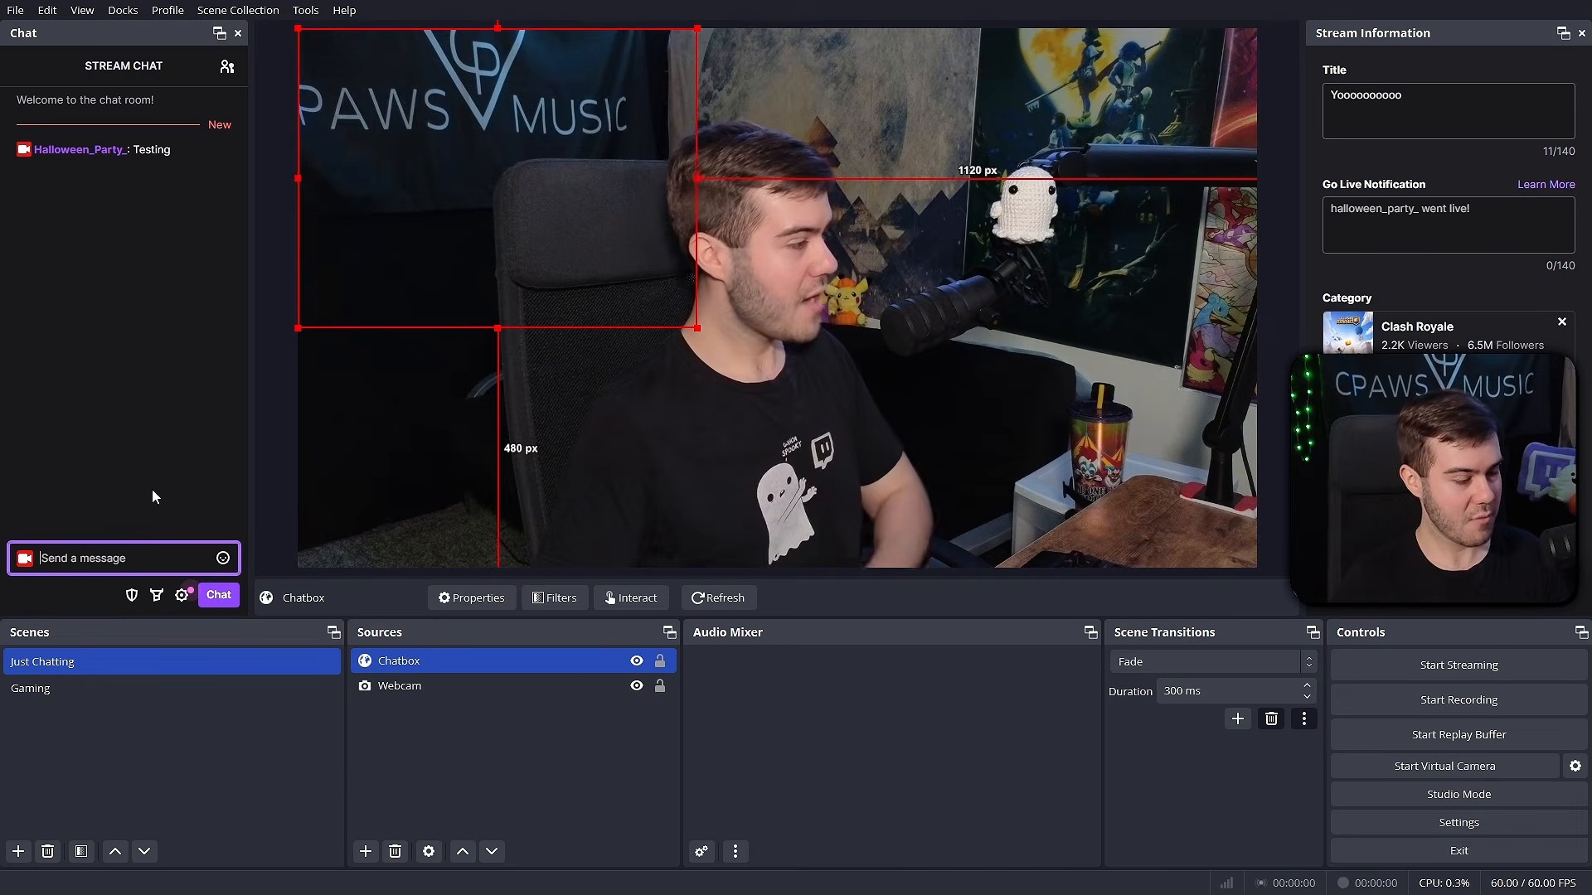
{"action": "type", "text": "Test"}
{"action": "key", "text": "Return"}
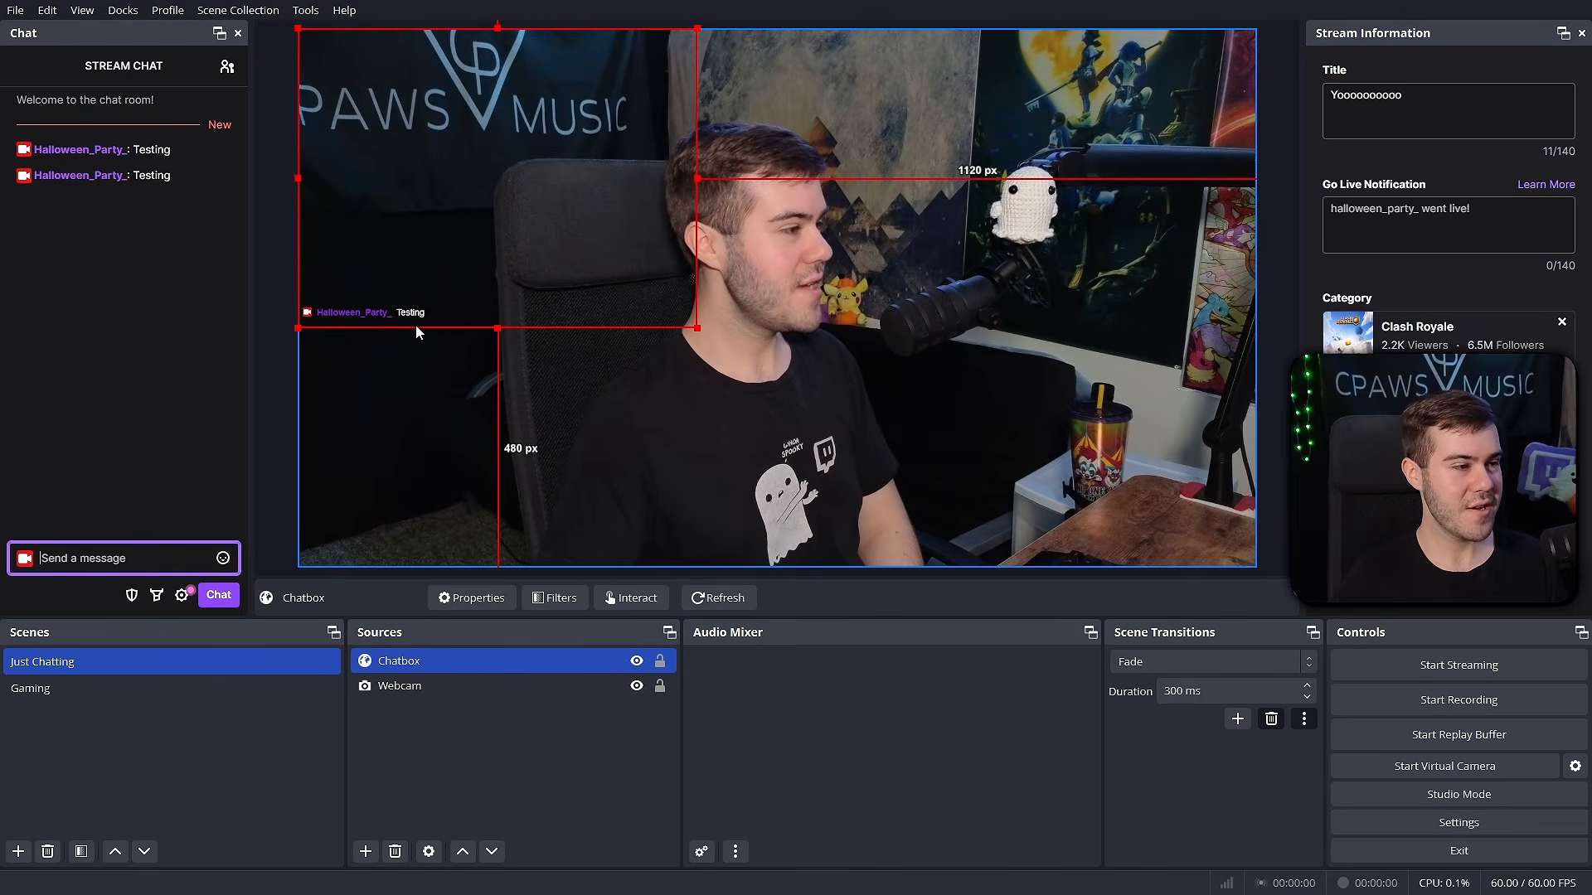
{"action": "type", "text": "as"}
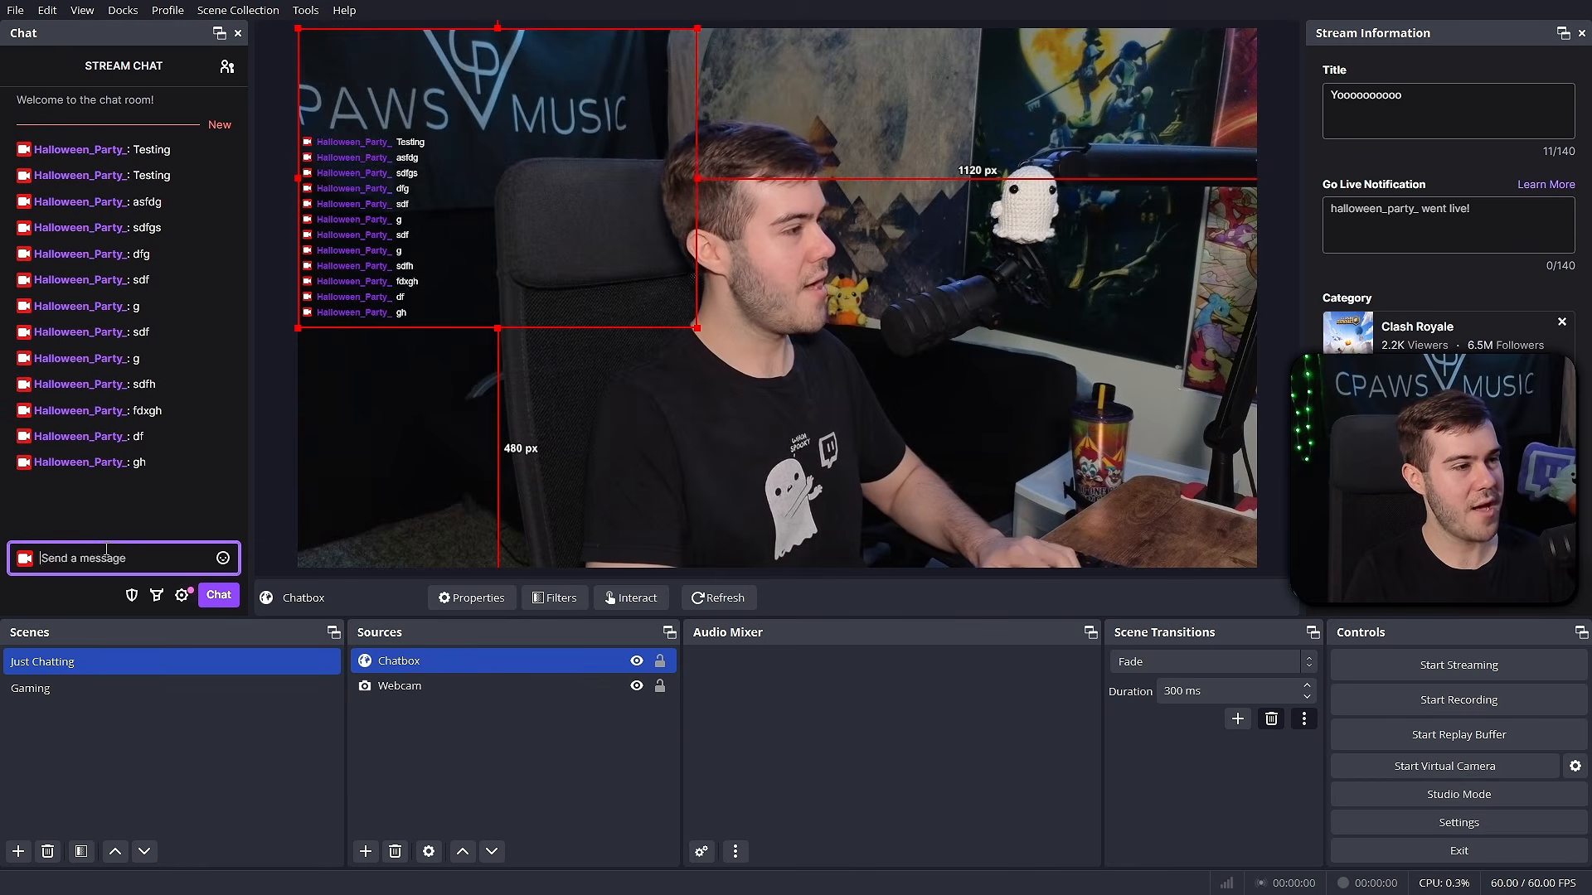
{"action": "type", "text": "dfg"}
{"action": "key", "text": "Return"}
{"action": "type", "text": "h"}
{"action": "key", "text": "Return"}
{"action": "type", "text": "dfg"}
{"action": "key", "text": "Return"}
{"action": "type", "text": "hdfg"}
{"action": "key", "text": "Return"}
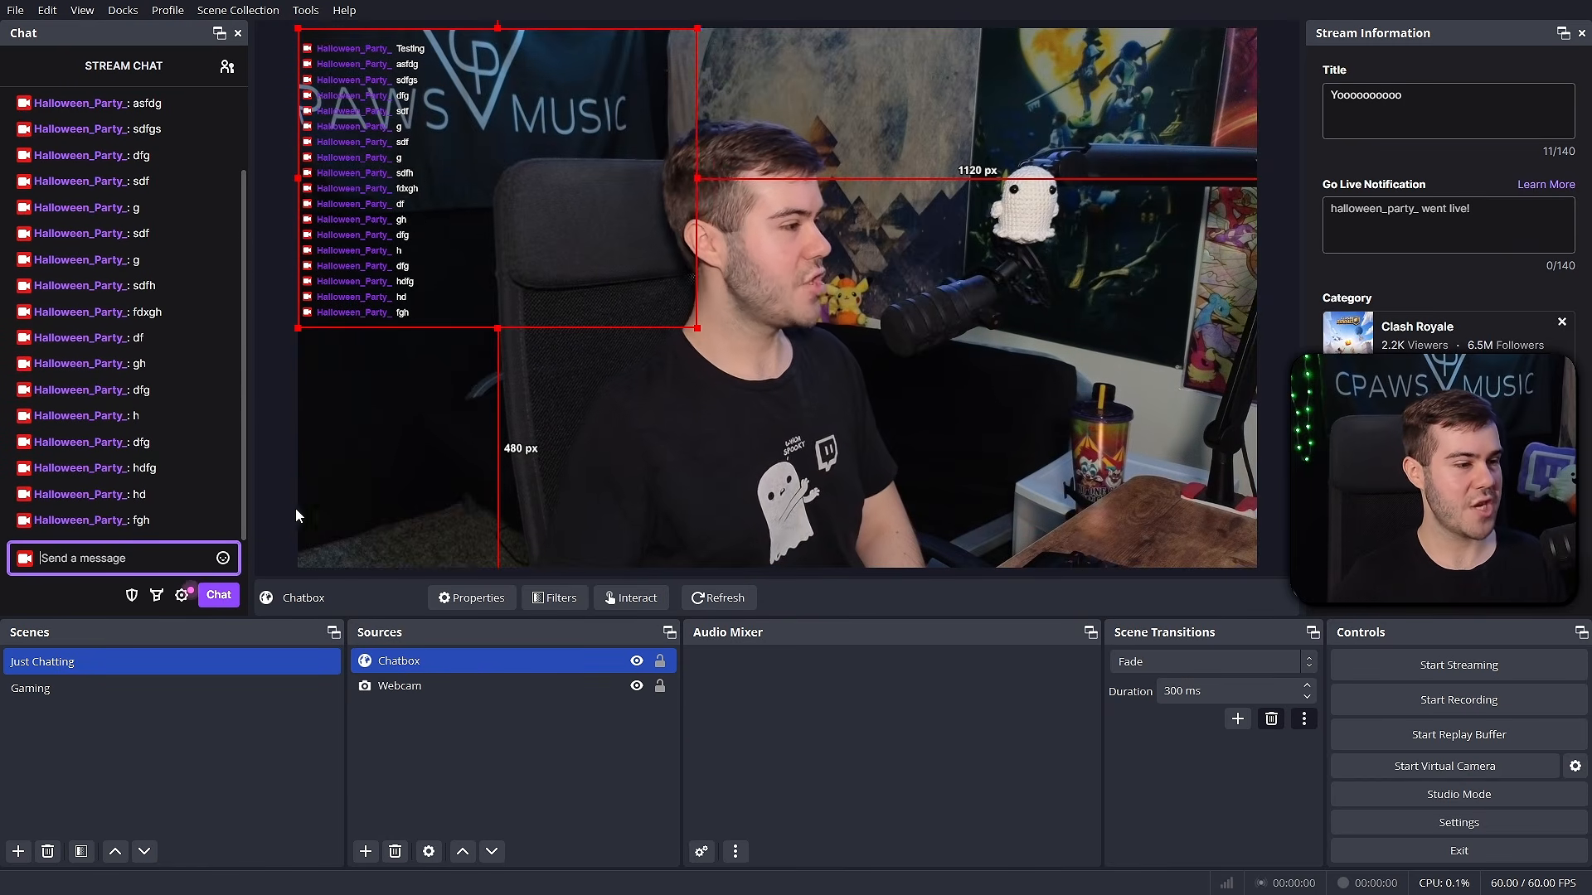
- Set the Chatbox source's width to 500 and accept its properties
{"action": "double_click", "coordinate": [466, 663]}
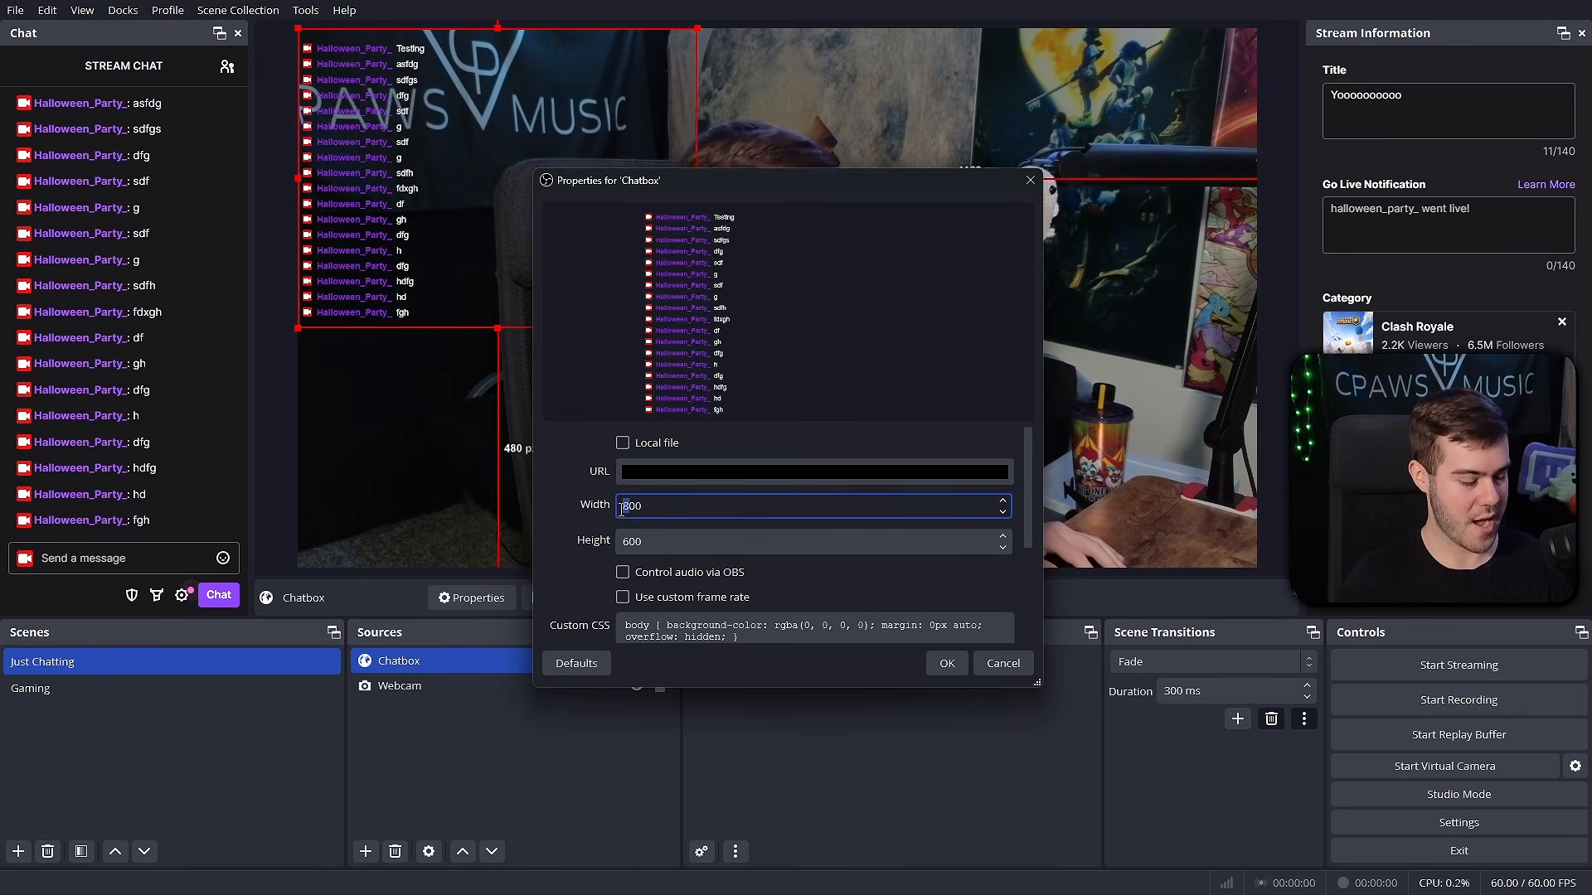
{"action": "type", "text": "5"}
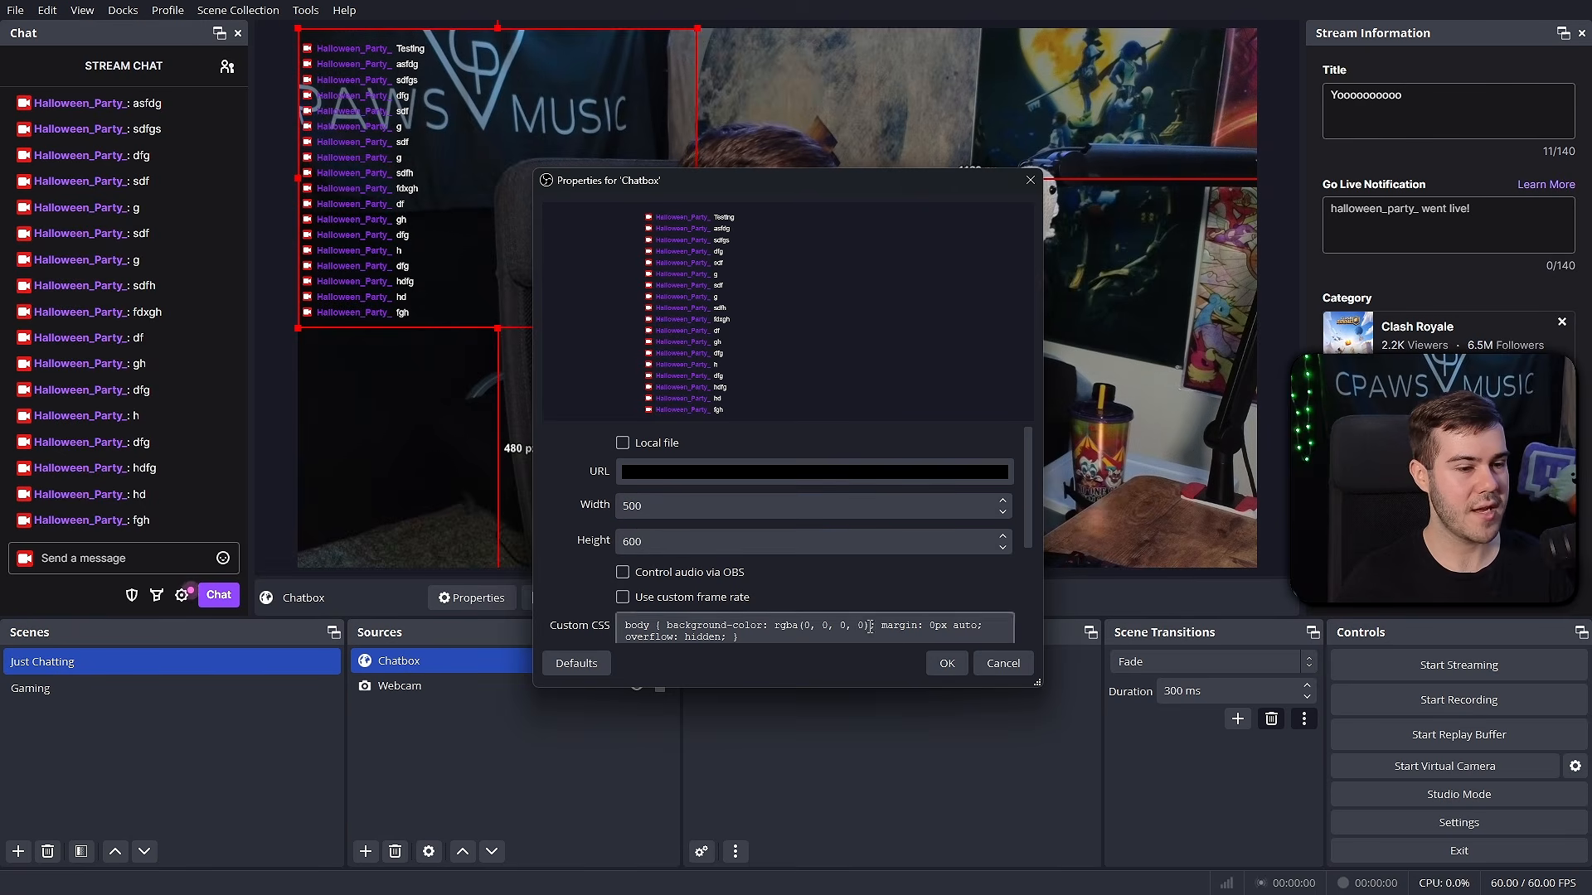
{"action": "left_click", "coordinate": [947, 663]}
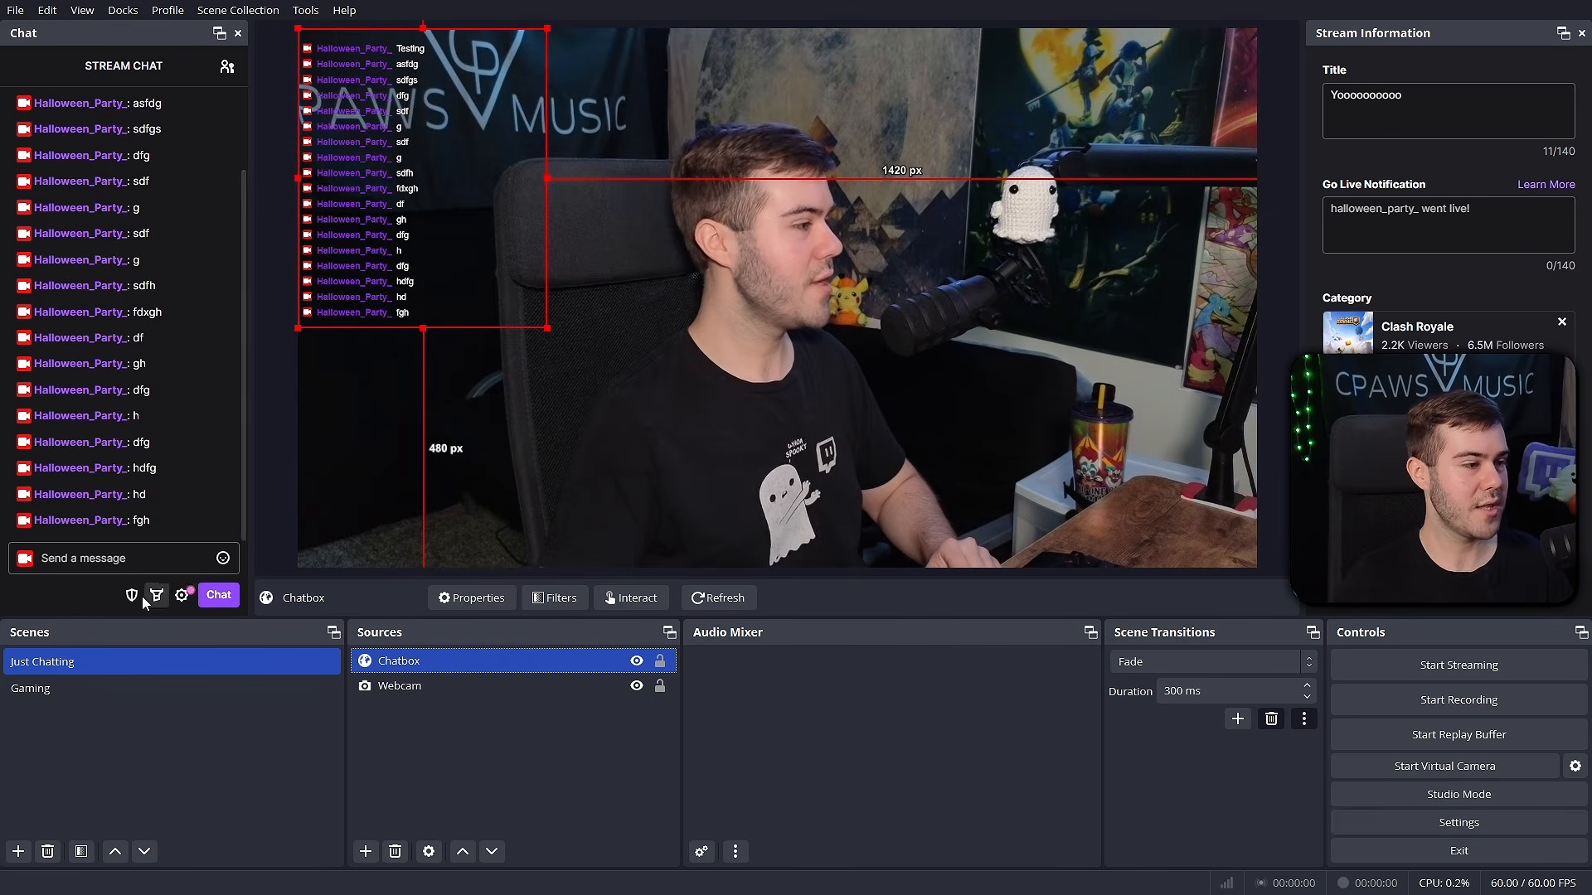
- Send two long filler messages in the stream chat to test how the Chatbox overlay fits long text
{"action": "left_click", "coordinate": [132, 562]}
{"action": "type", "text": "fdffffff"}
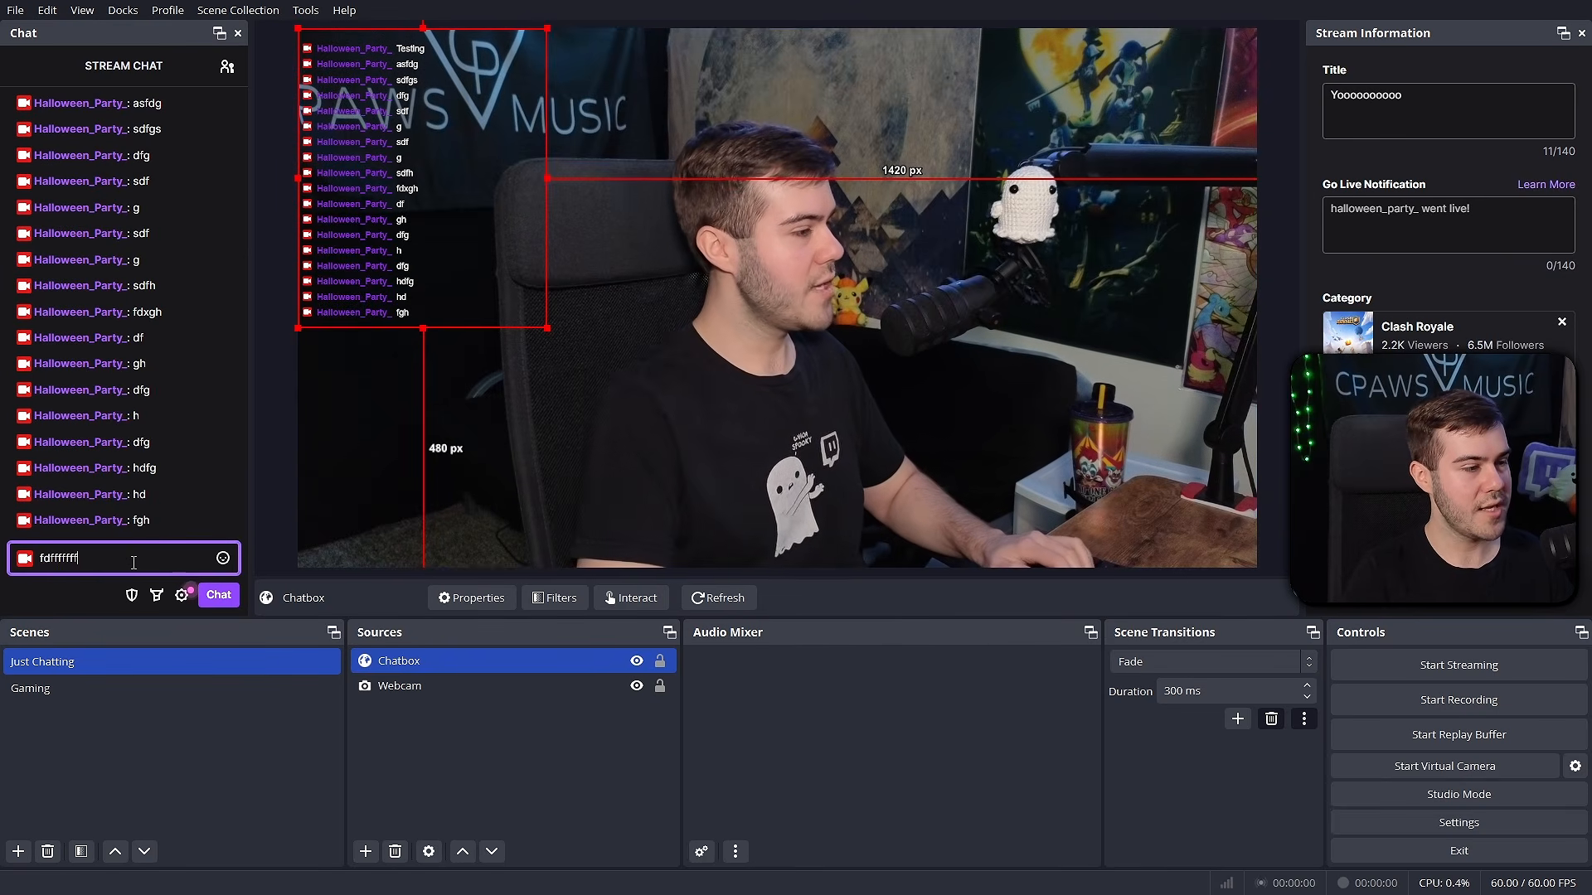
{"action": "type", "text": "ffffffffffffffffffffffffffff"}
{"action": "key", "text": "Return"}
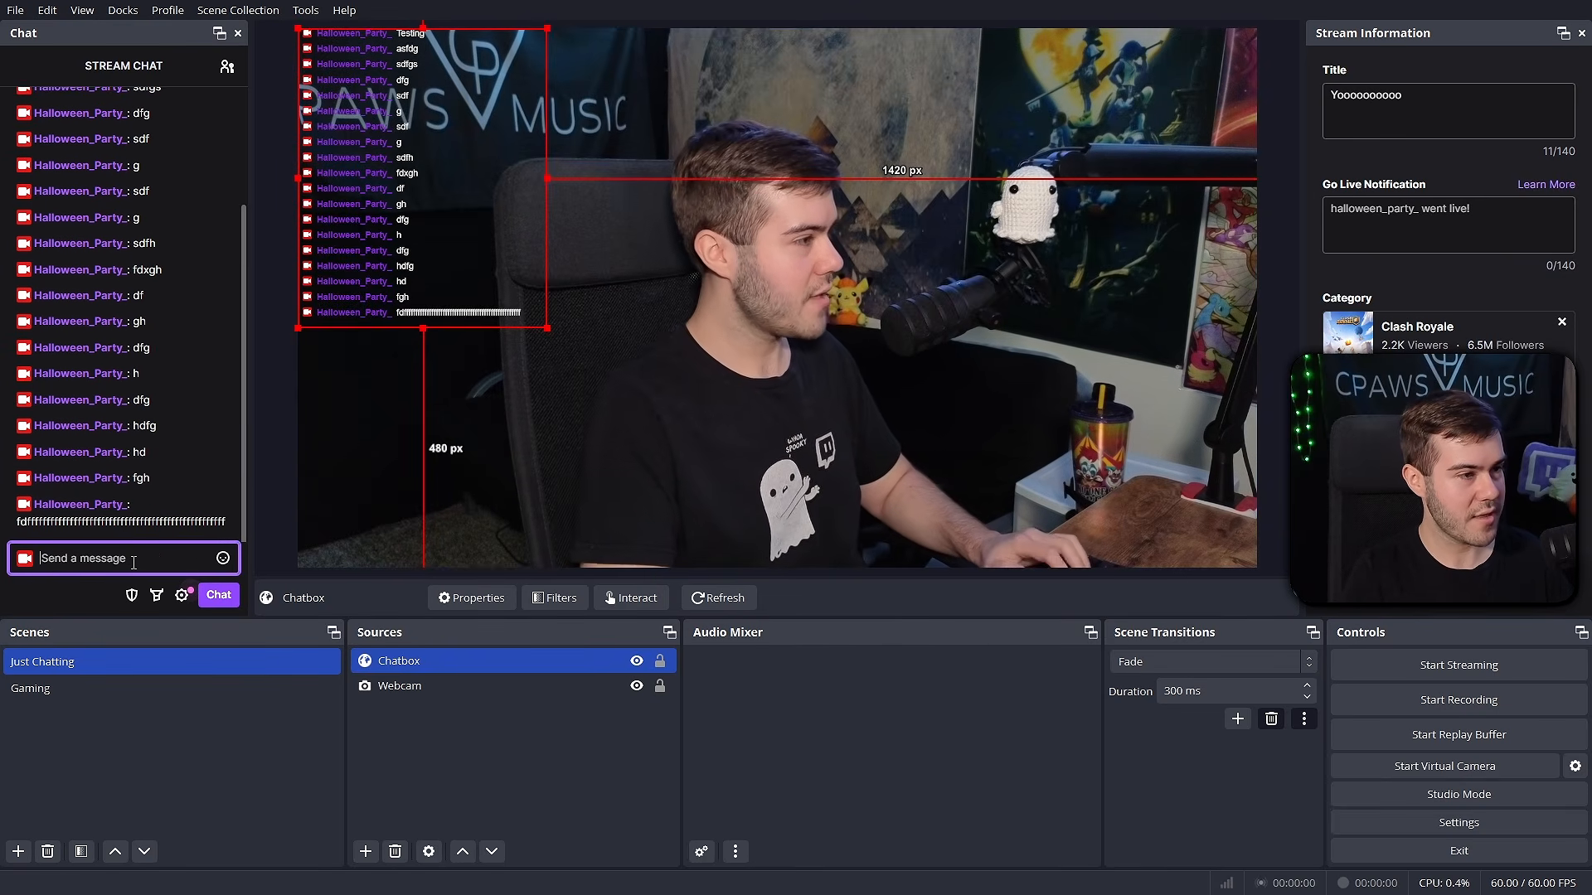
{"action": "type", "text": "dfgdfgdfgdfg"}
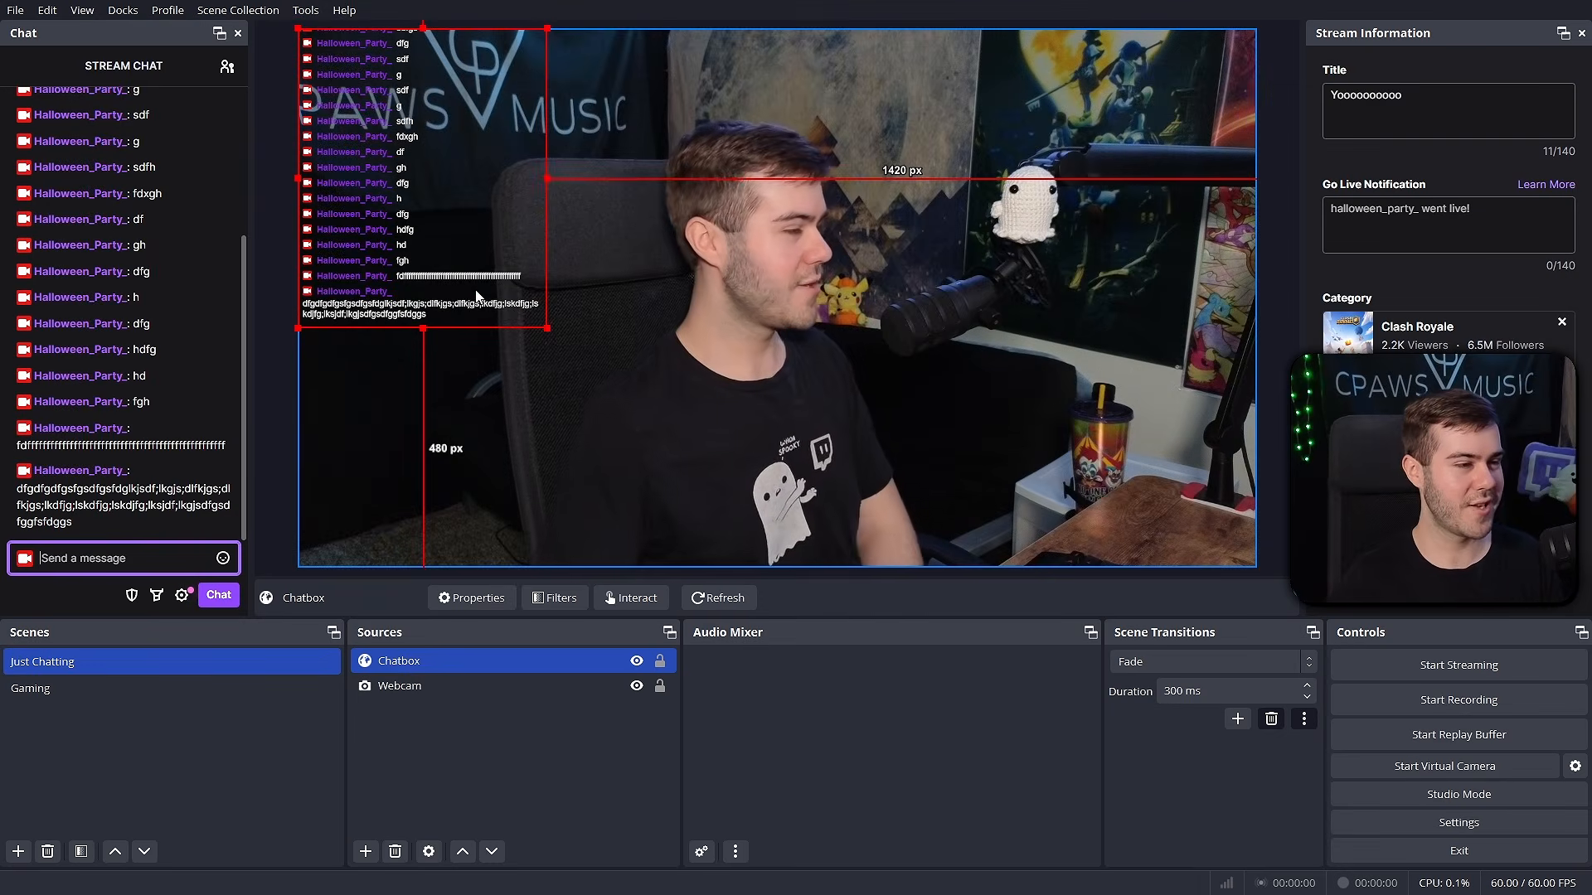
- Reorder the Chatbox source beneath the Webcam and back on top, and place its overlay against the canvas's left edge, about 232 px from the top
{"action": "left_click_drag", "start_coordinate": [439, 194], "coordinate": [436, 273]}
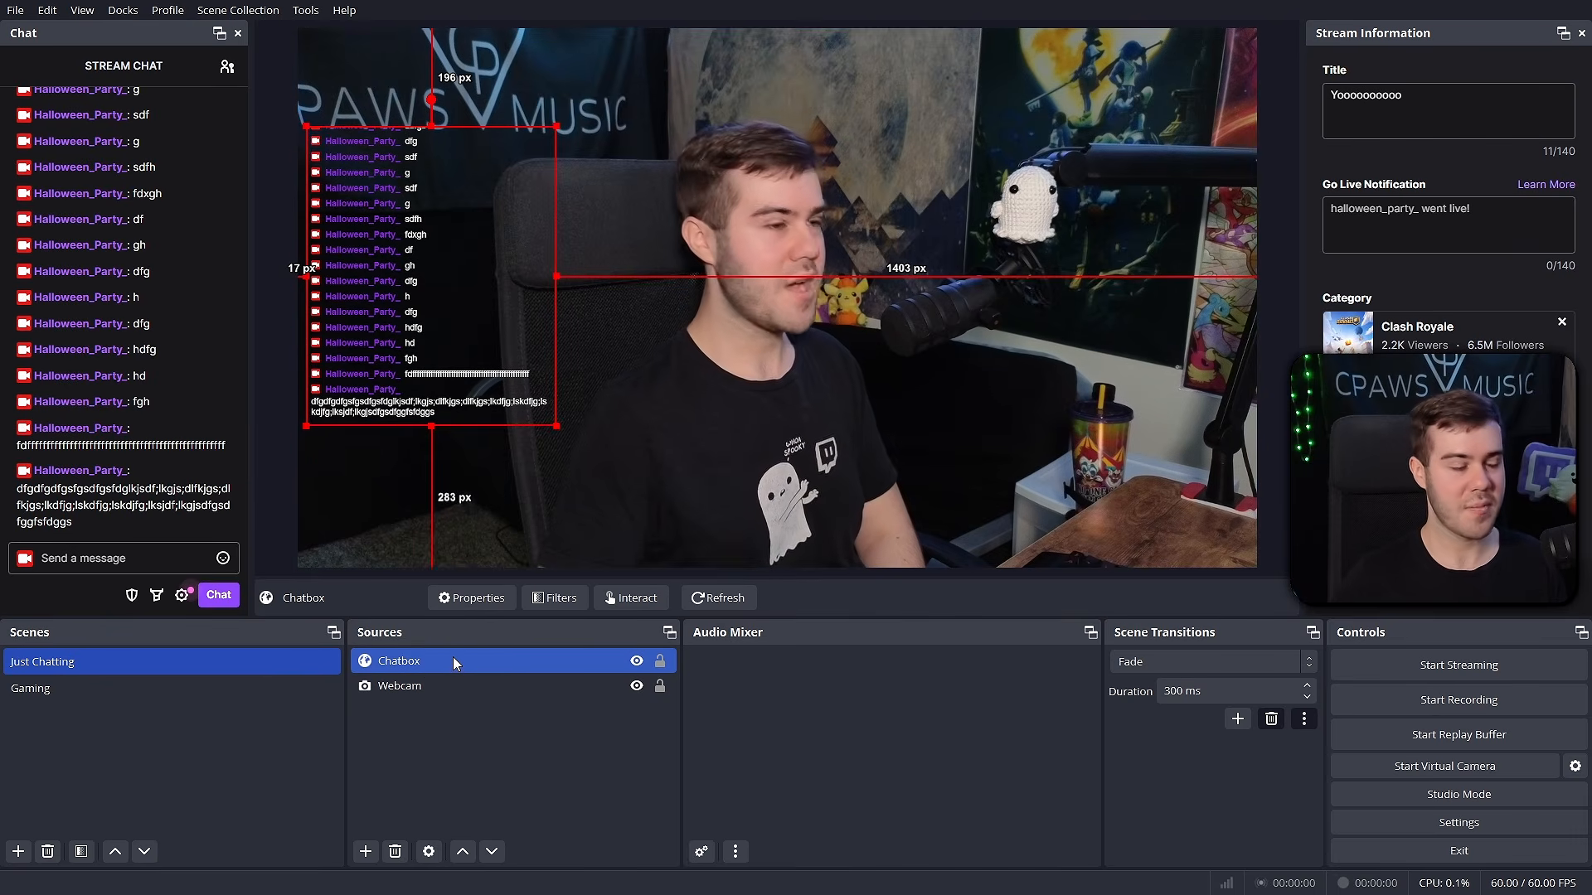
{"action": "left_click", "coordinate": [423, 685], "text": "ctrl"}
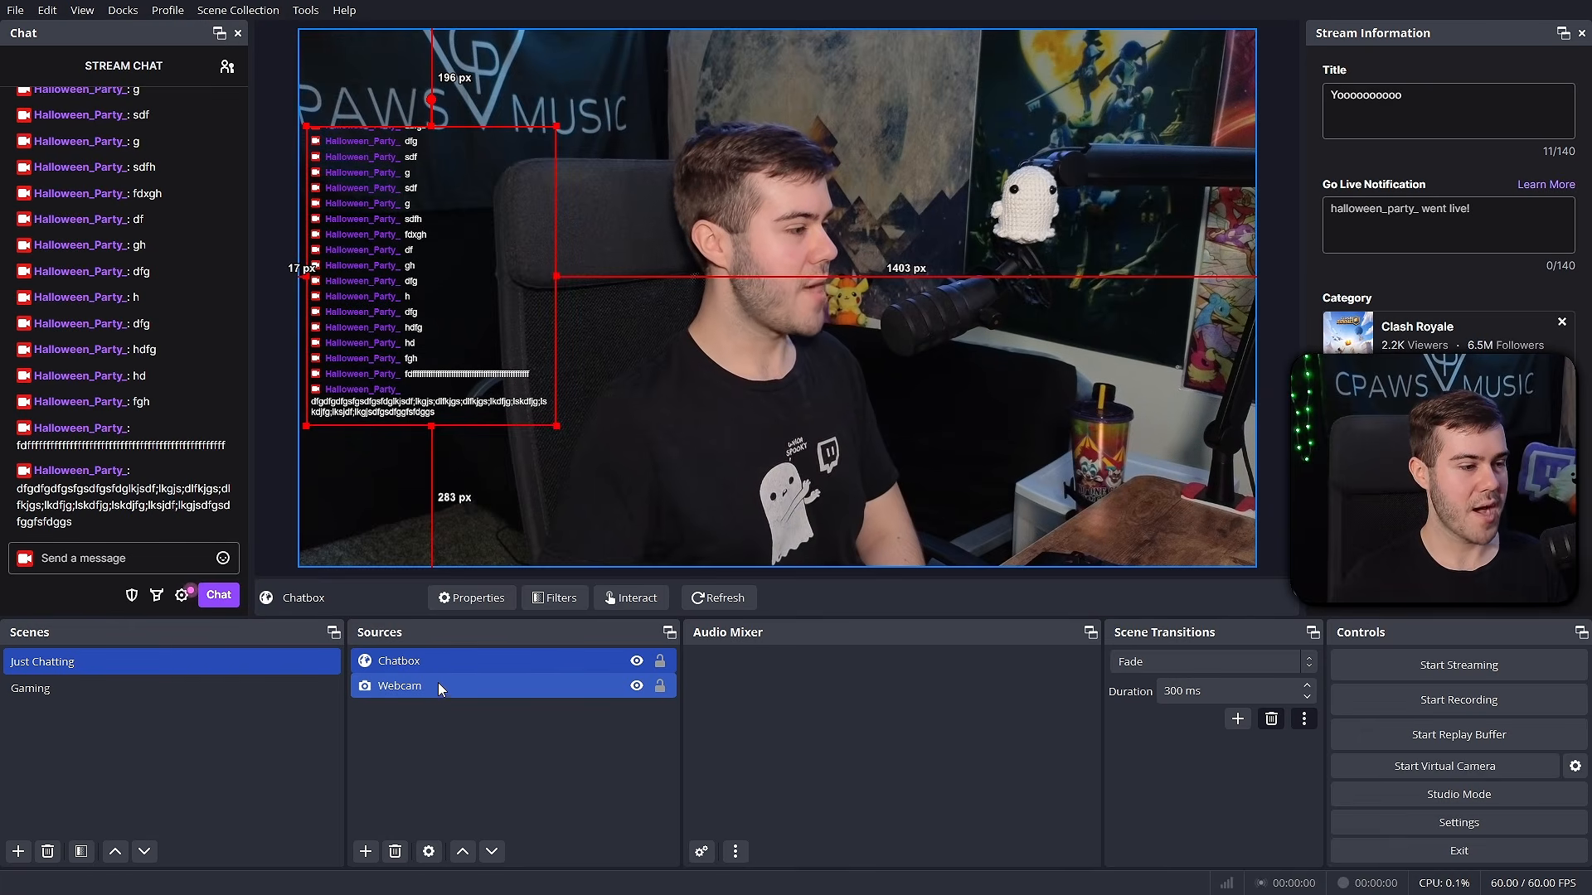
{"action": "left_click", "coordinate": [441, 660]}
{"action": "left_click_drag", "start_coordinate": [455, 659], "coordinate": [456, 700]}
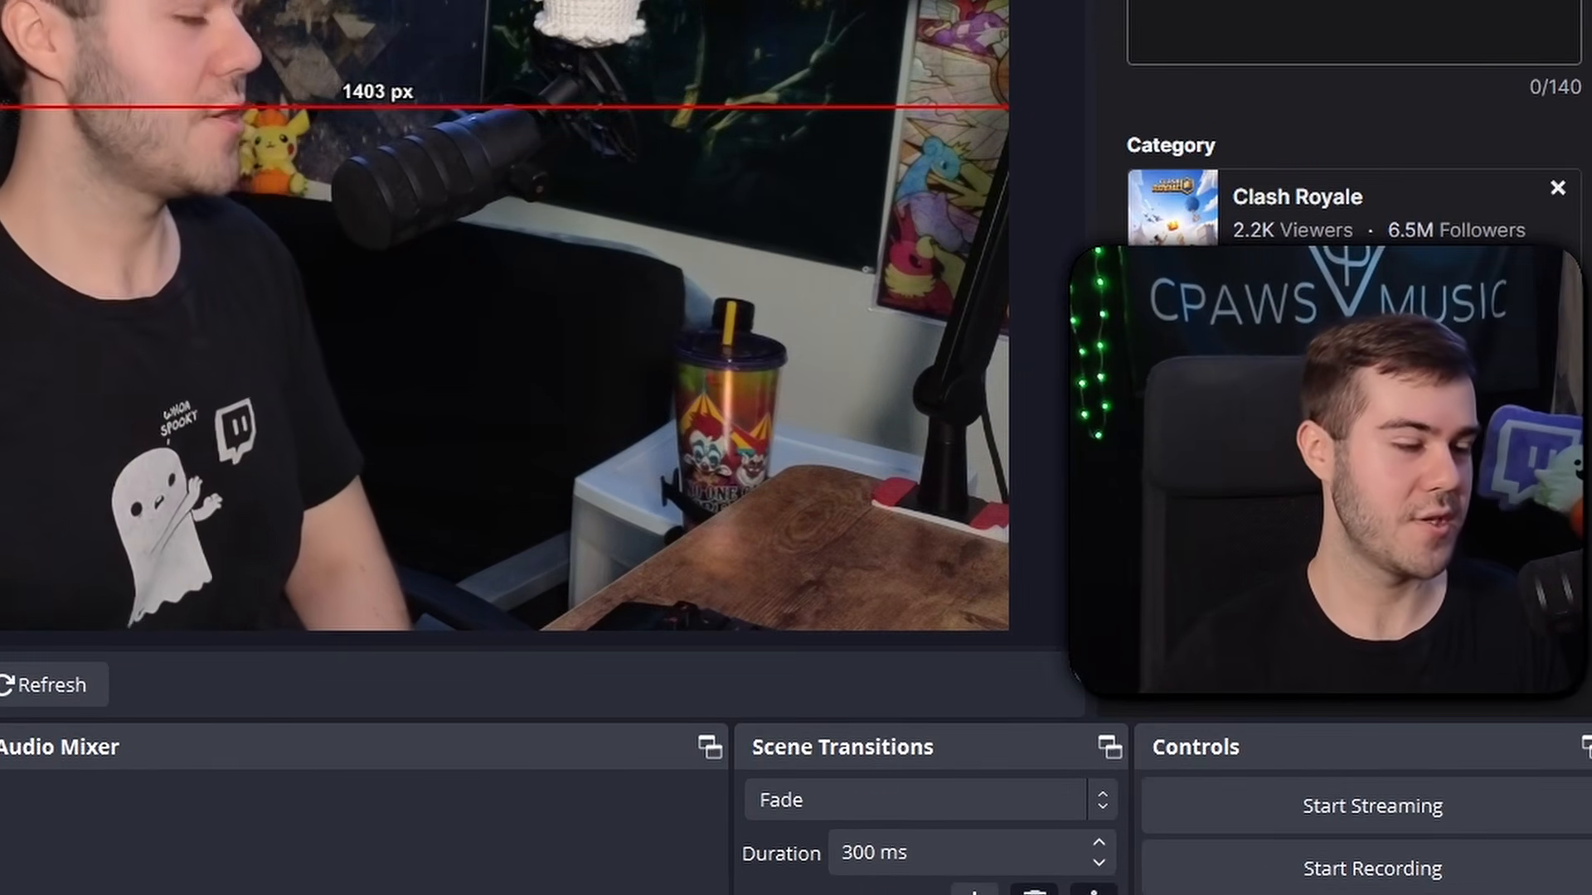
{"action": "left_click_drag", "start_coordinate": [461, 687], "coordinate": [465, 651]}
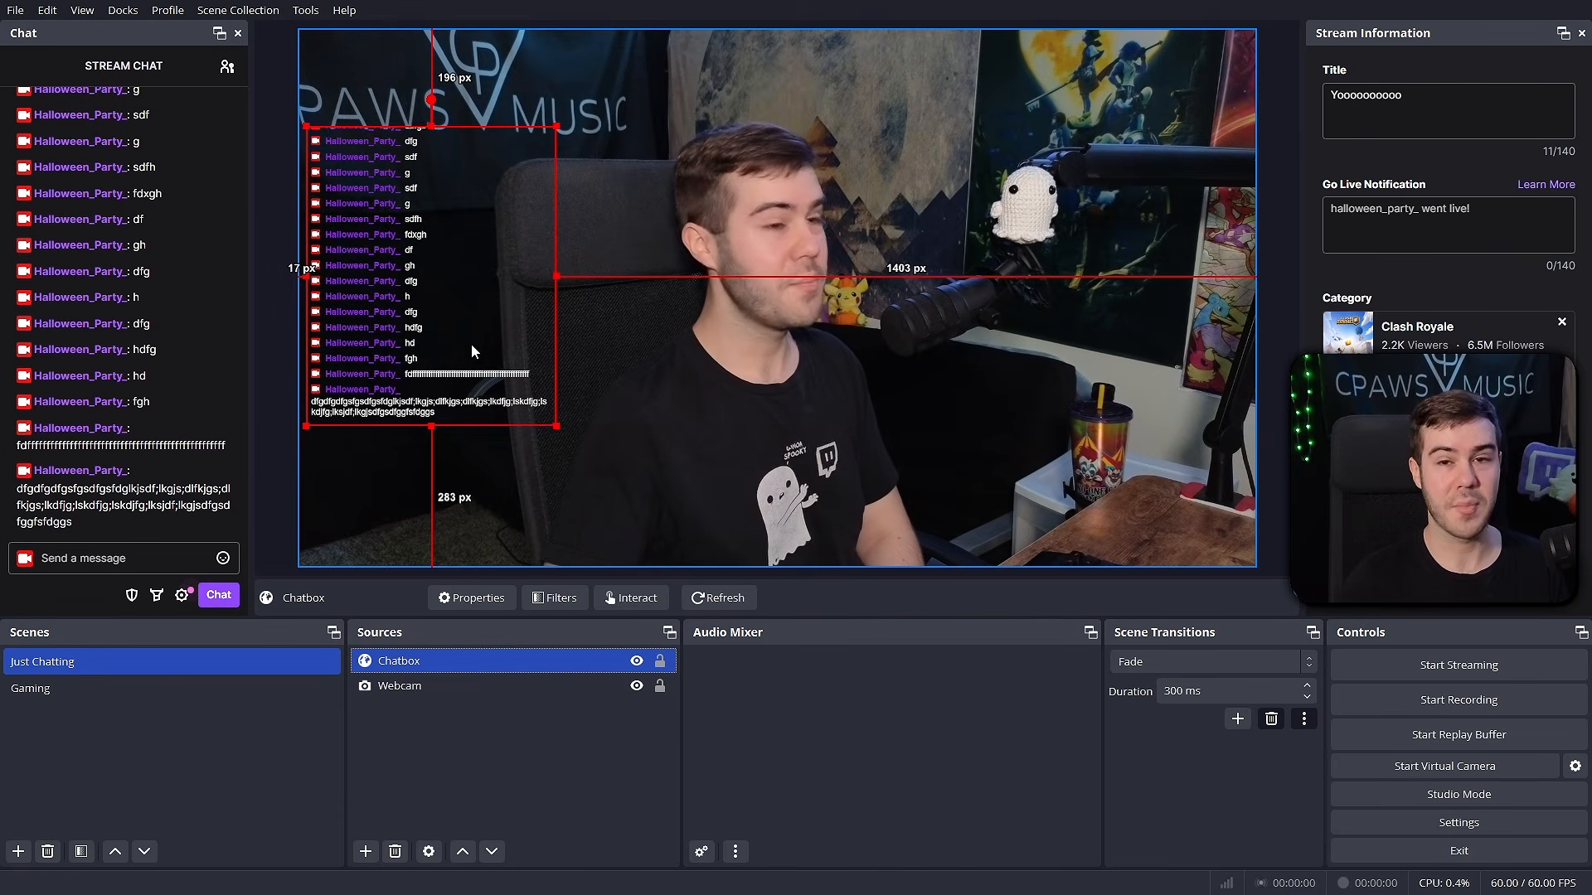
{"action": "mouse_move", "coordinate": [442, 316]}
{"action": "left_mouse_down"}
{"action": "mouse_move", "coordinate": [451, 337]}
{"action": "mouse_move", "coordinate": [533, 327]}
{"action": "mouse_move", "coordinate": [434, 335]}
{"action": "left_mouse_up"}
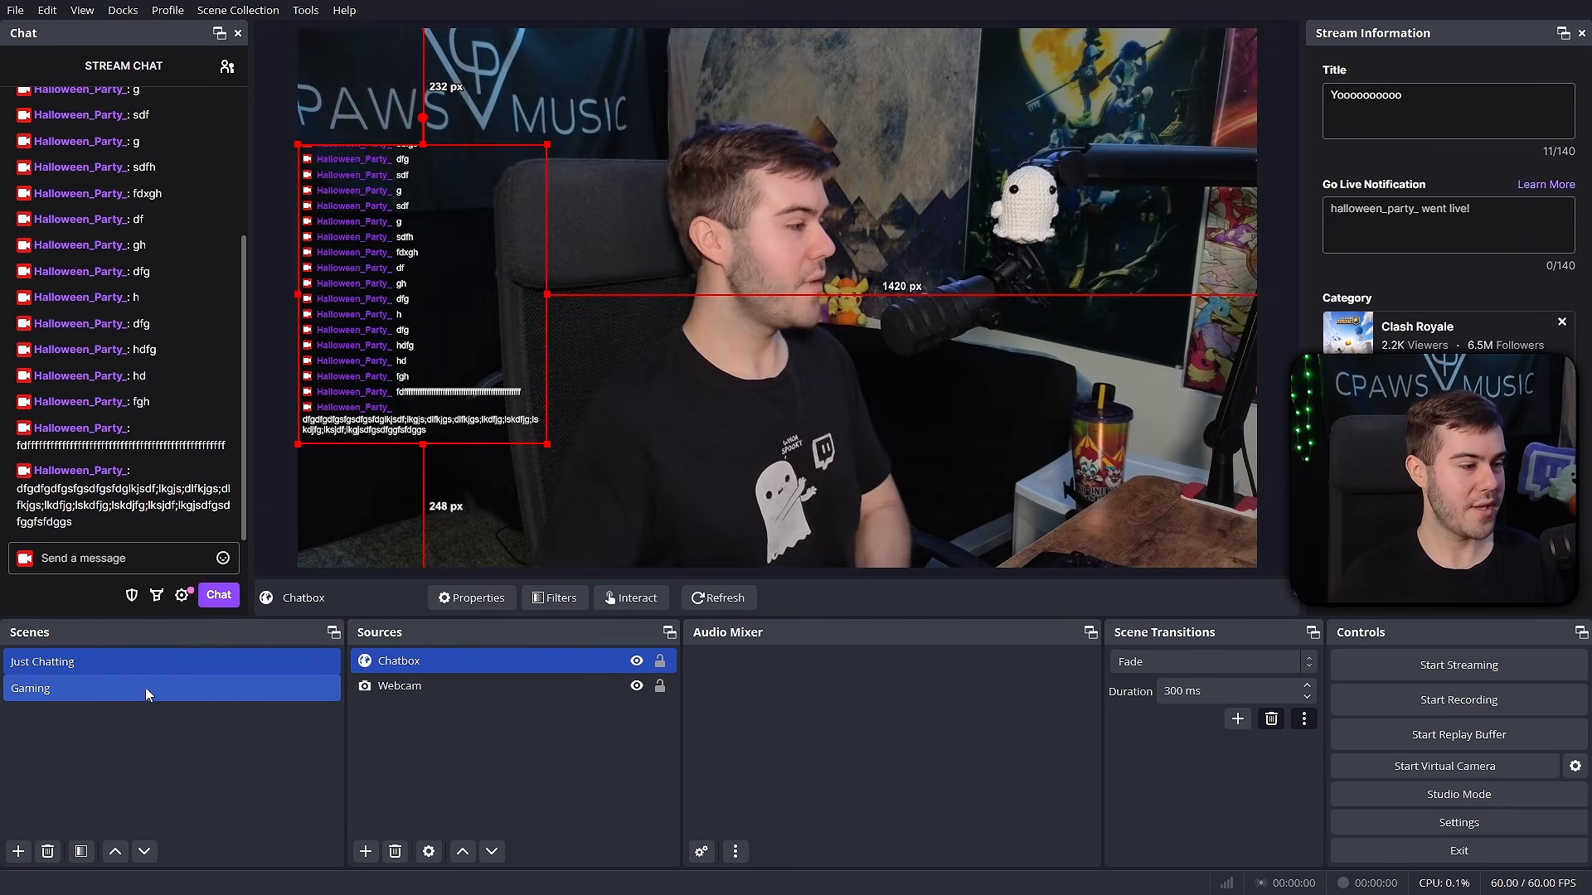
- Compare the Fade and Cut transitions by switching between the Gaming and Just Chatting scenes, and set the transition back to Fade
{"action": "left_click", "coordinate": [63, 688]}
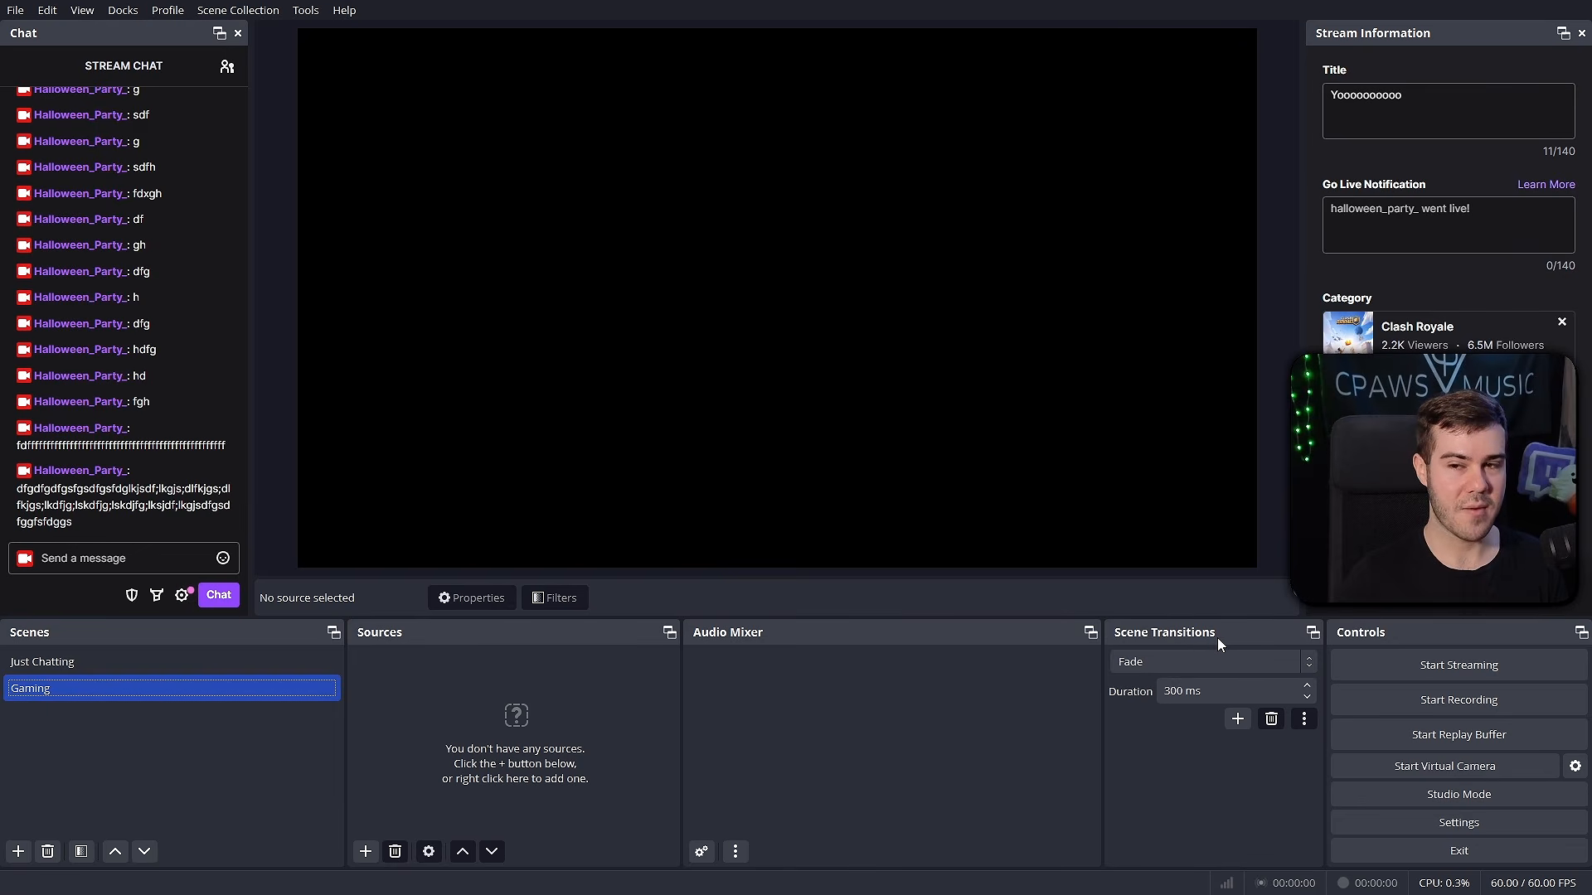
{"action": "left_click", "coordinate": [154, 666]}
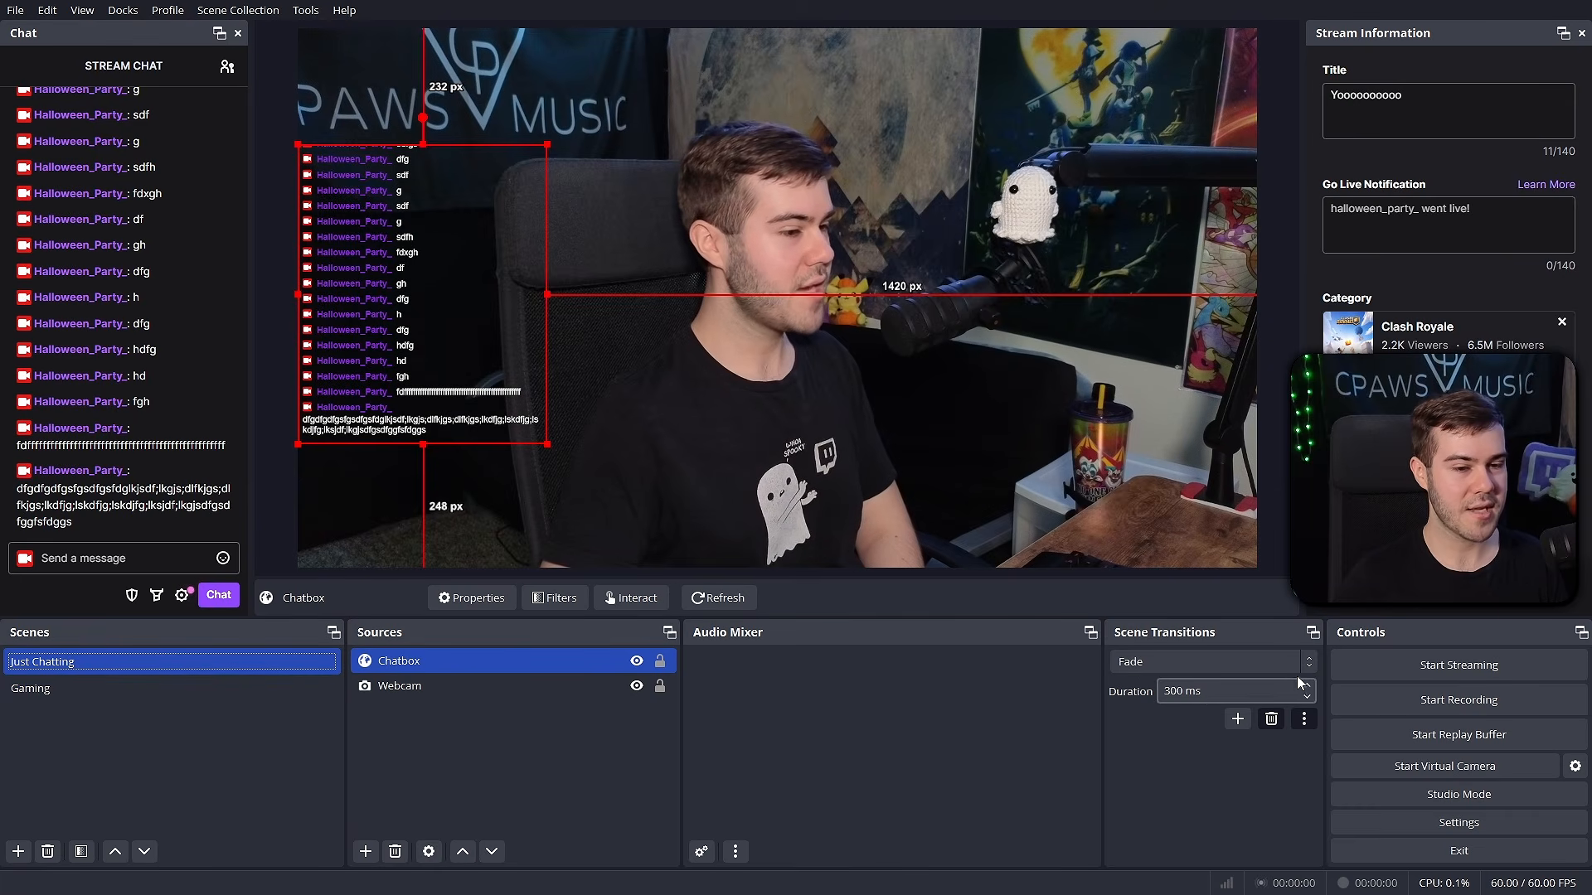
{"action": "left_click", "coordinate": [1239, 663]}
{"action": "left_click", "coordinate": [1153, 684]}
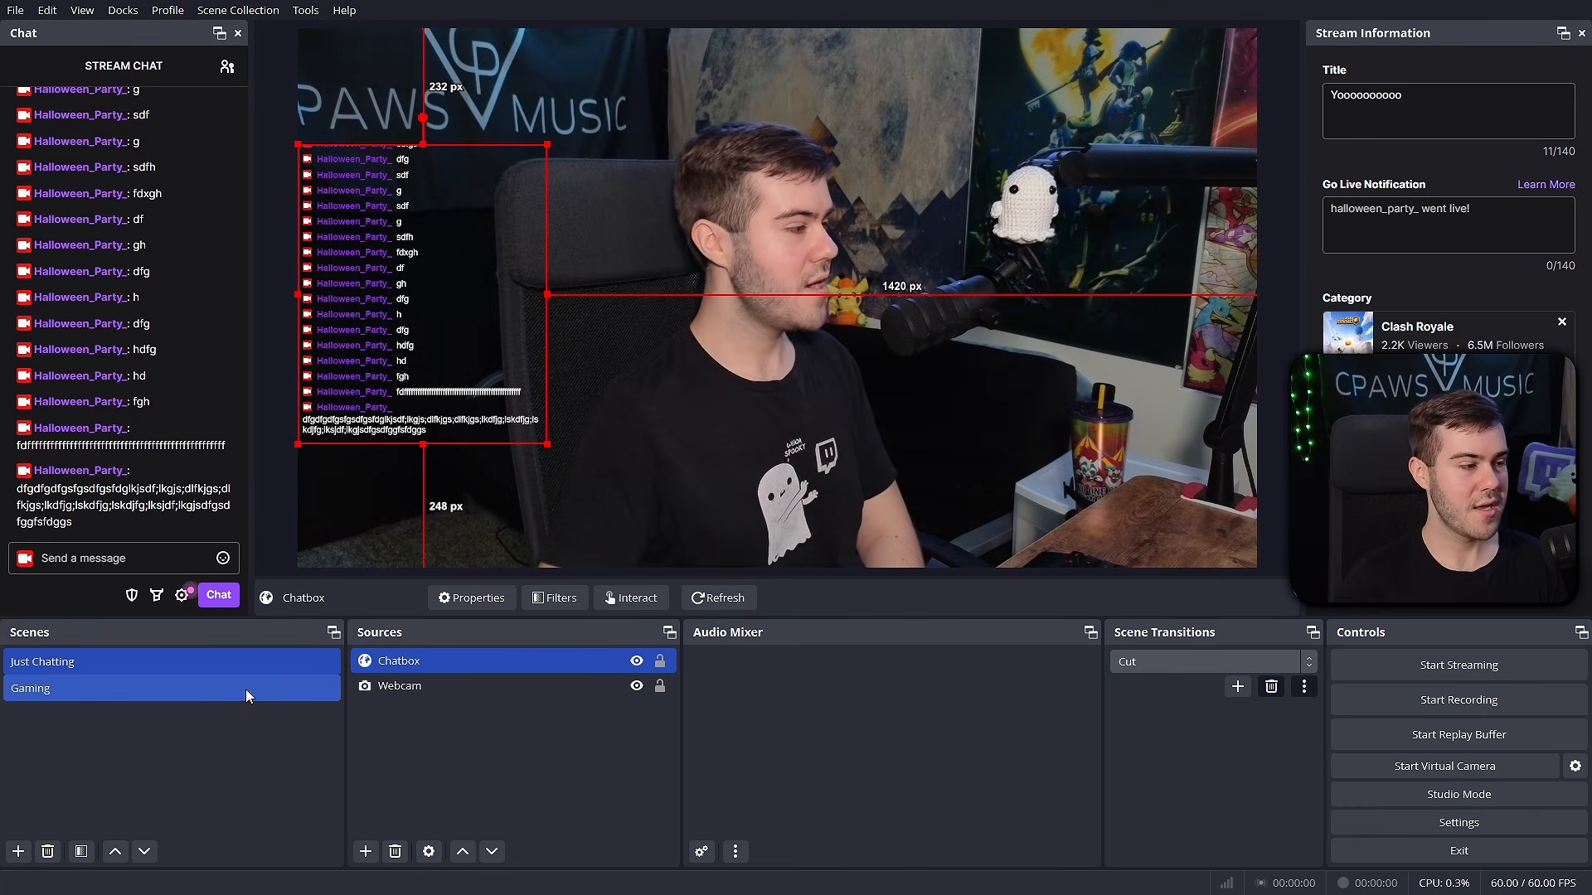
{"action": "left_click", "coordinate": [138, 696]}
{"action": "left_click", "coordinate": [154, 668]}
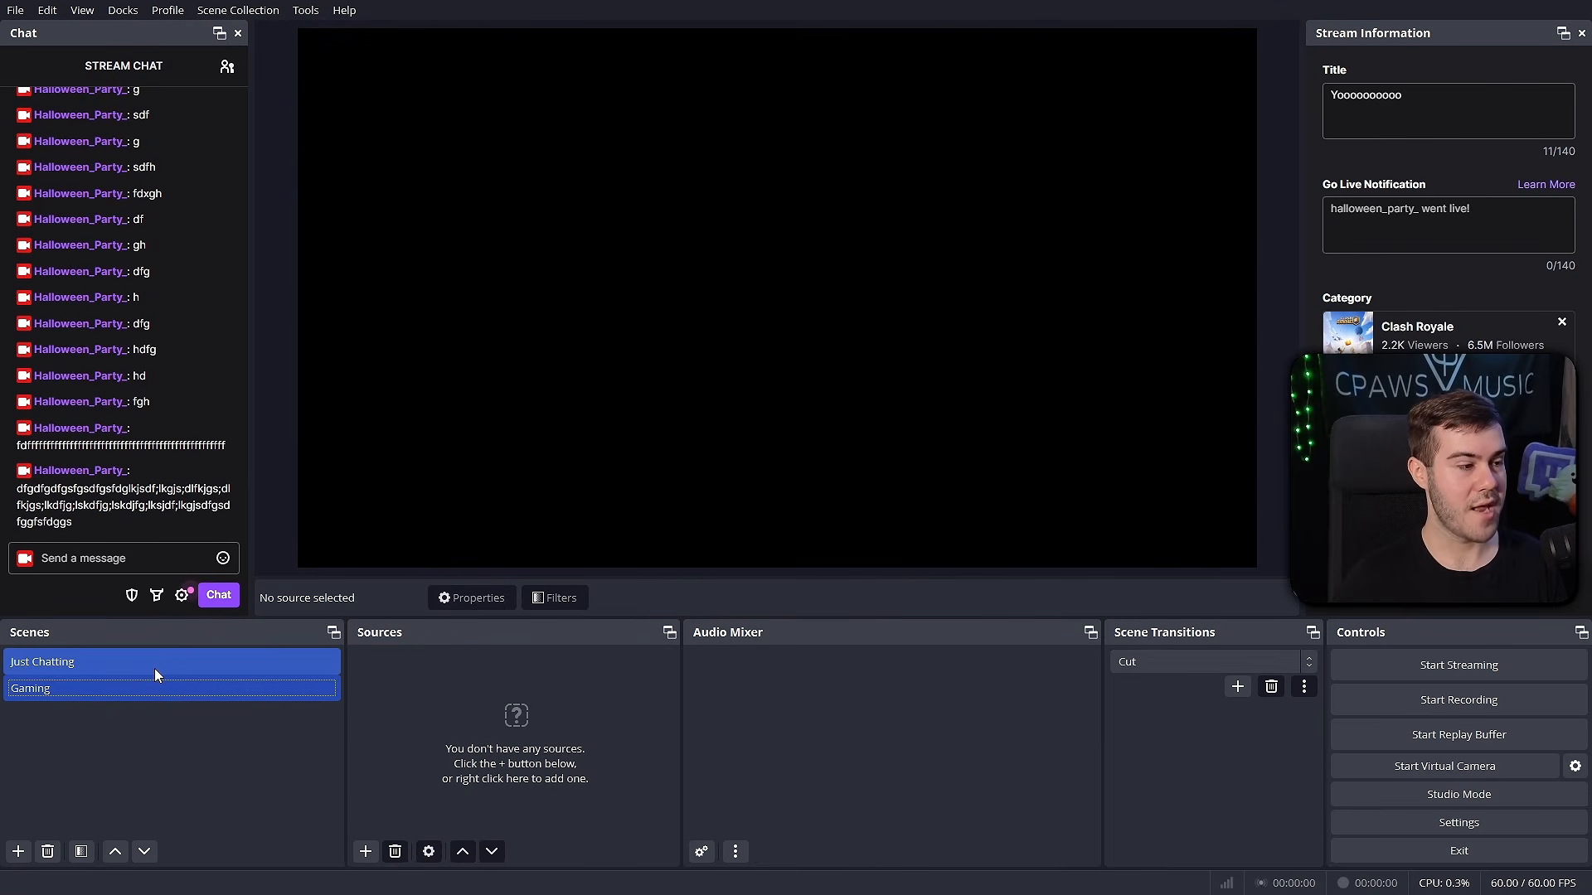
{"action": "left_click", "coordinate": [1186, 670]}
{"action": "left_click", "coordinate": [1175, 698]}
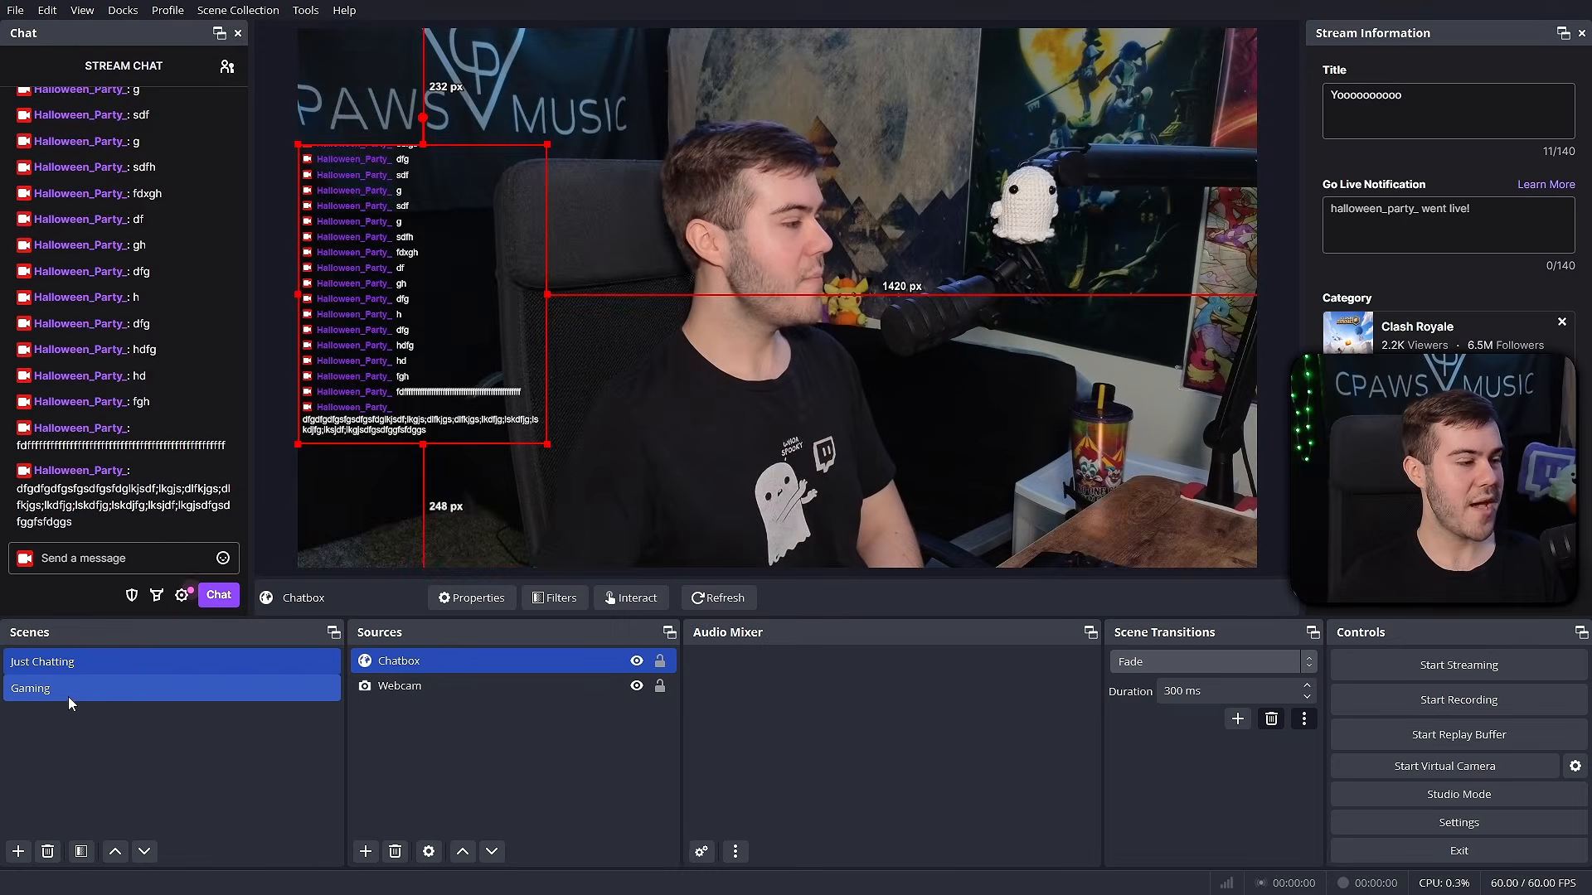
- Select the Gaming scene, and from the running Hollow Knight game switch back to OBS Studio and maximize its window
{"action": "left_click", "coordinate": [78, 688]}
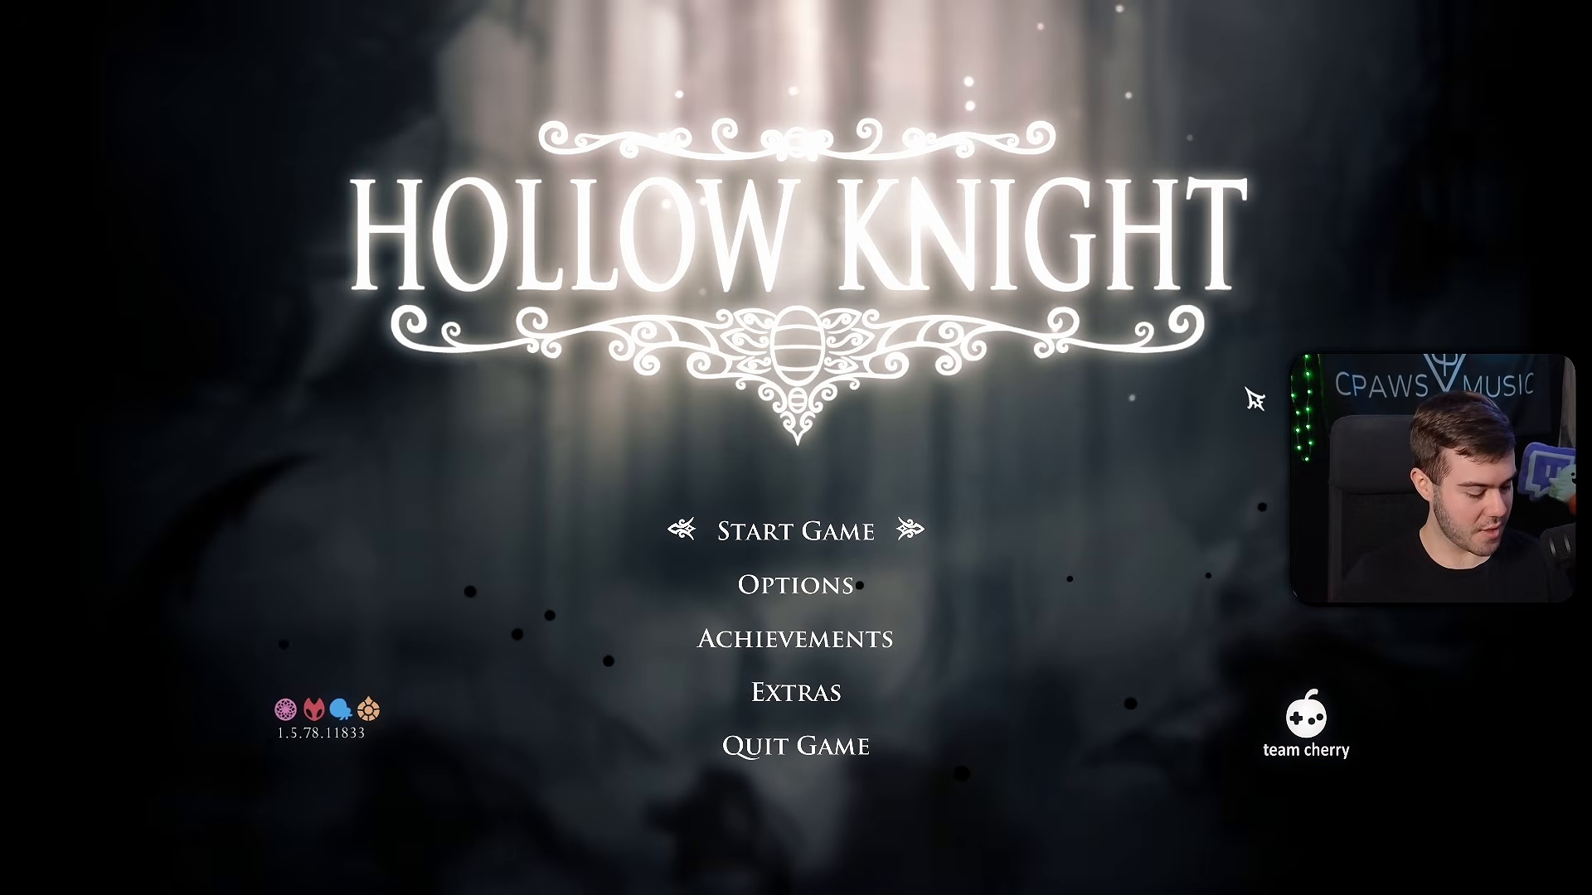
{"action": "key", "text": "alt+Tab"}
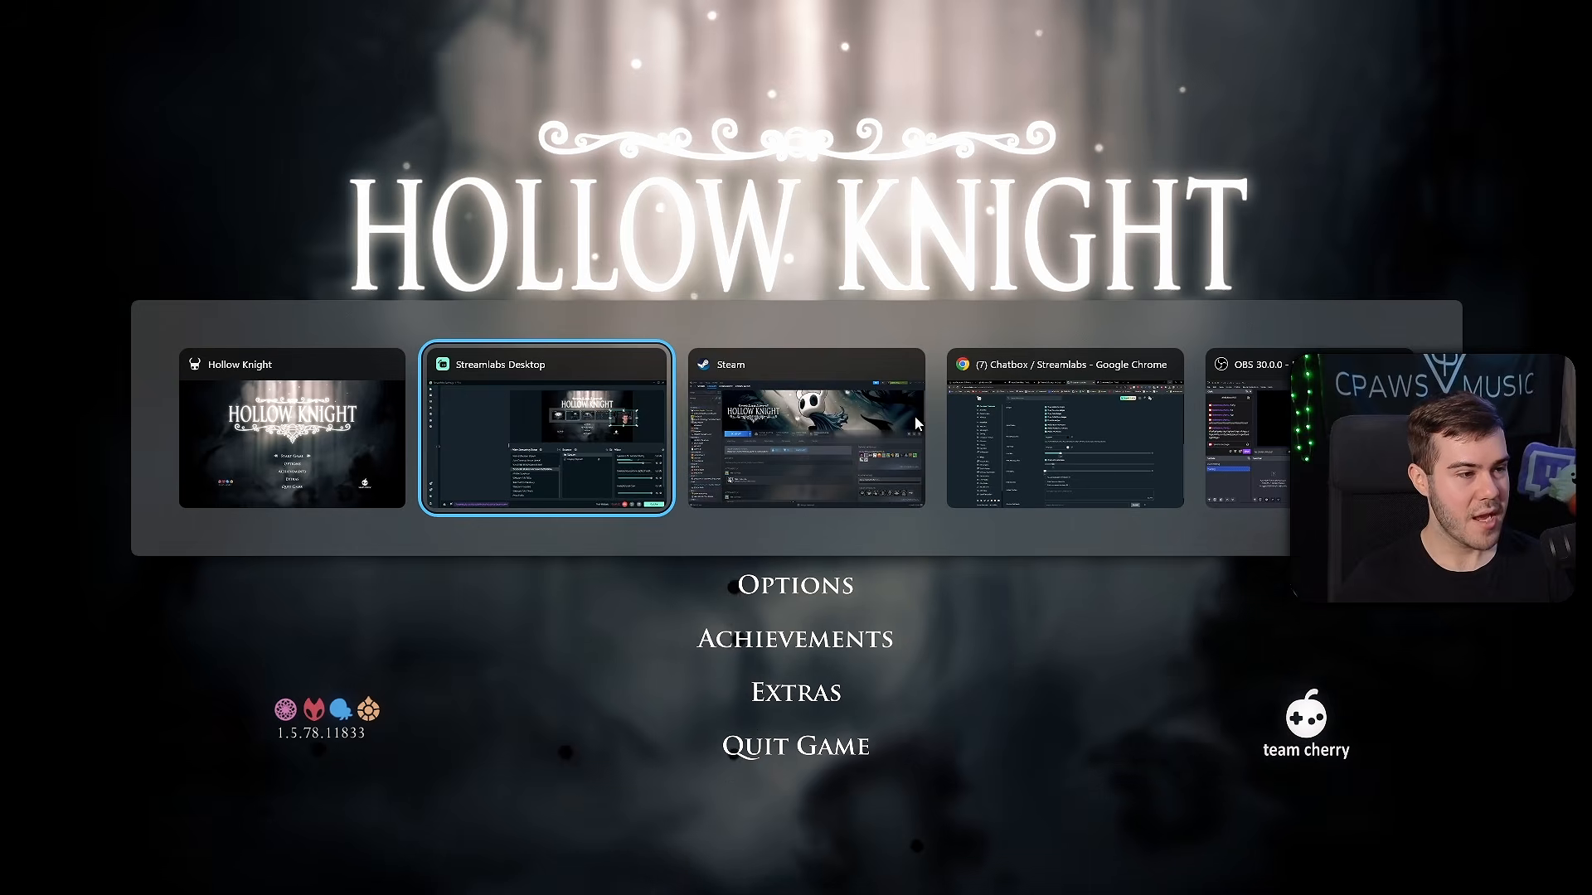
{"action": "key", "text": "alt+Tab"}
{"action": "key", "text": "alt+Tab"}
{"action": "key", "text": "alt+Tab"}
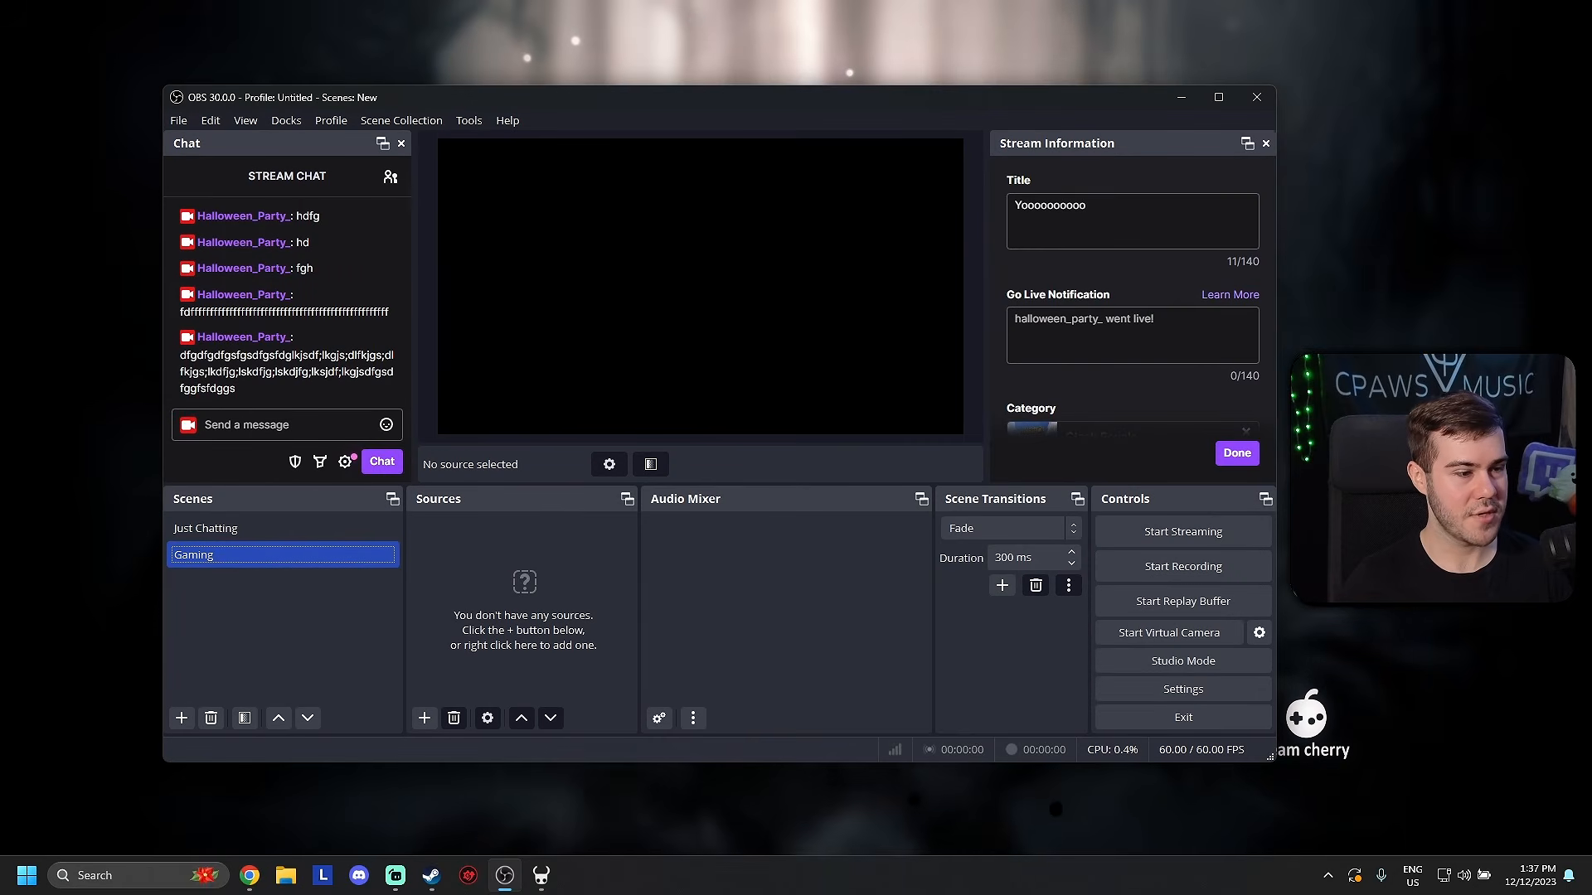
{"action": "left_click", "coordinate": [1220, 99]}
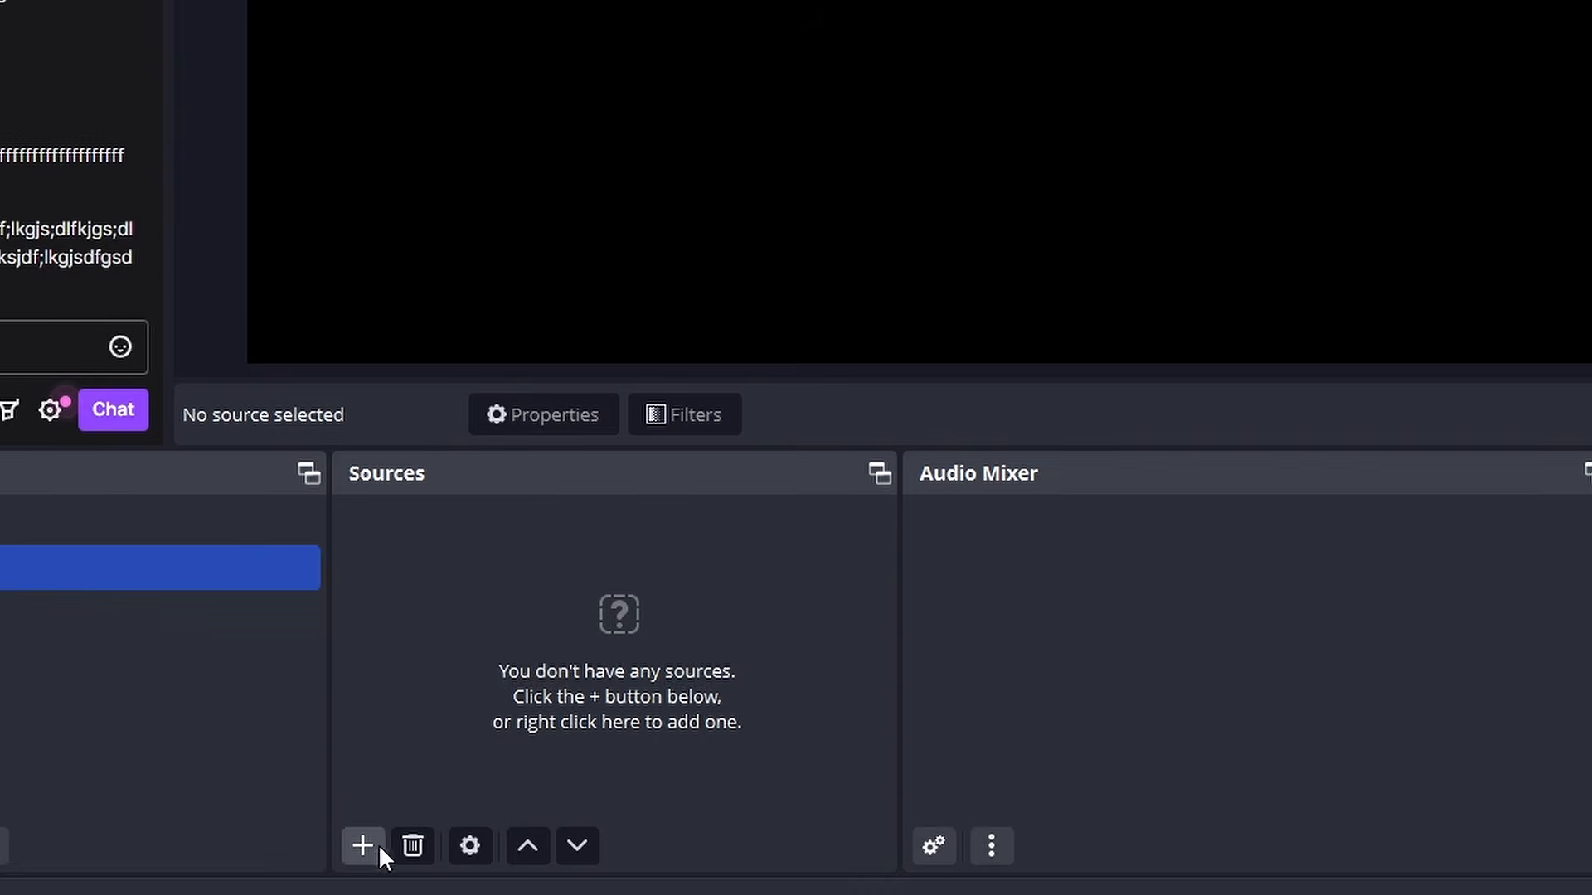
- Add a new Game Capture source with the default name to the Gaming scene
{"action": "left_click", "coordinate": [366, 846]}
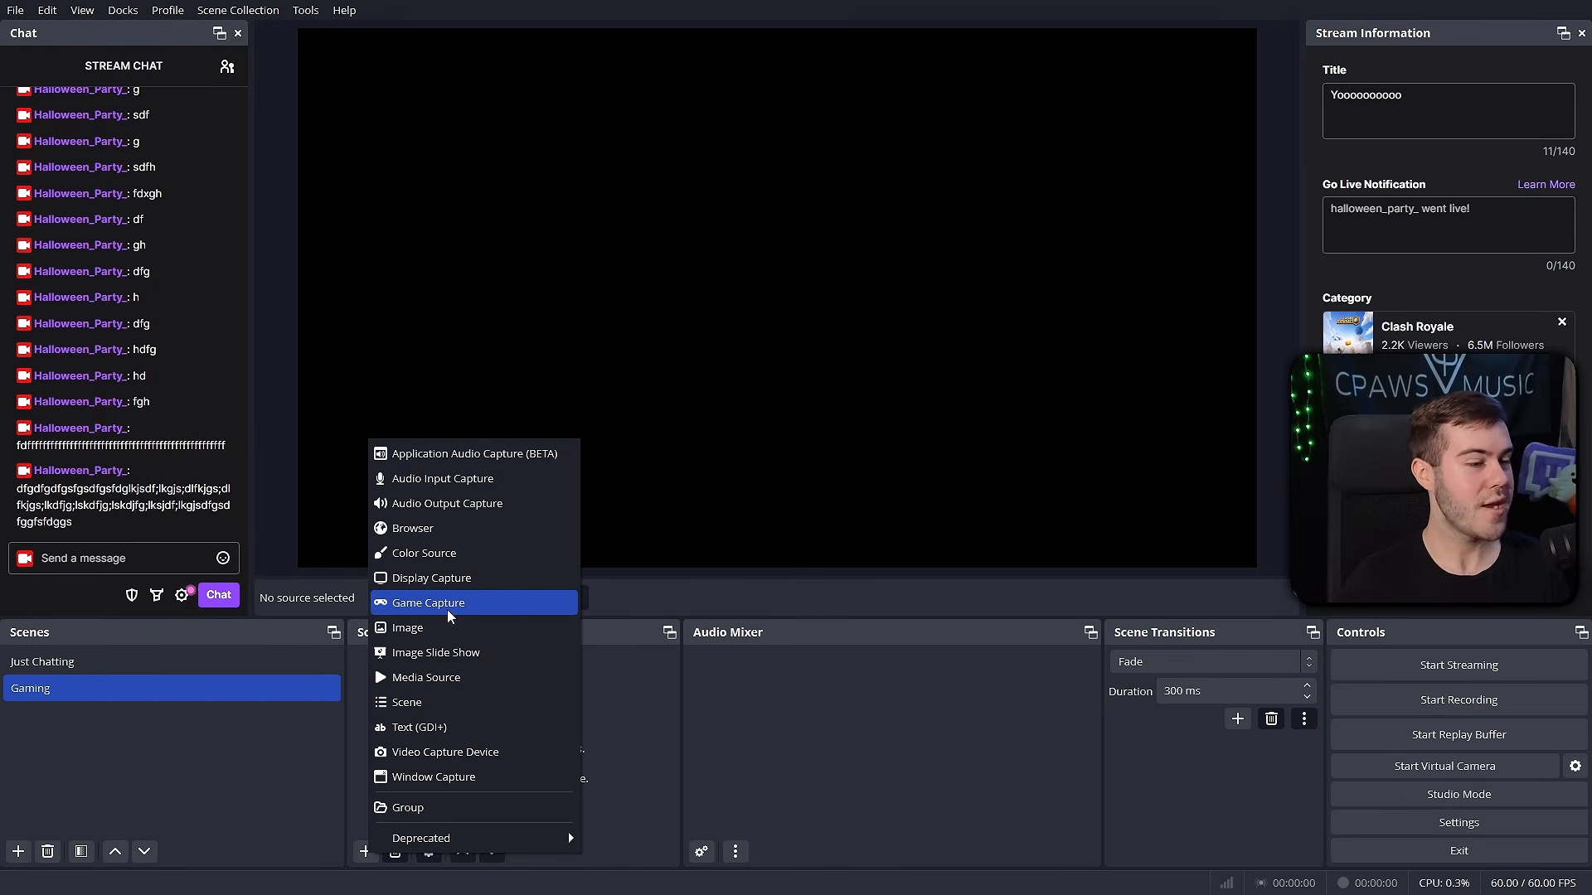
{"action": "left_click", "coordinate": [416, 612]}
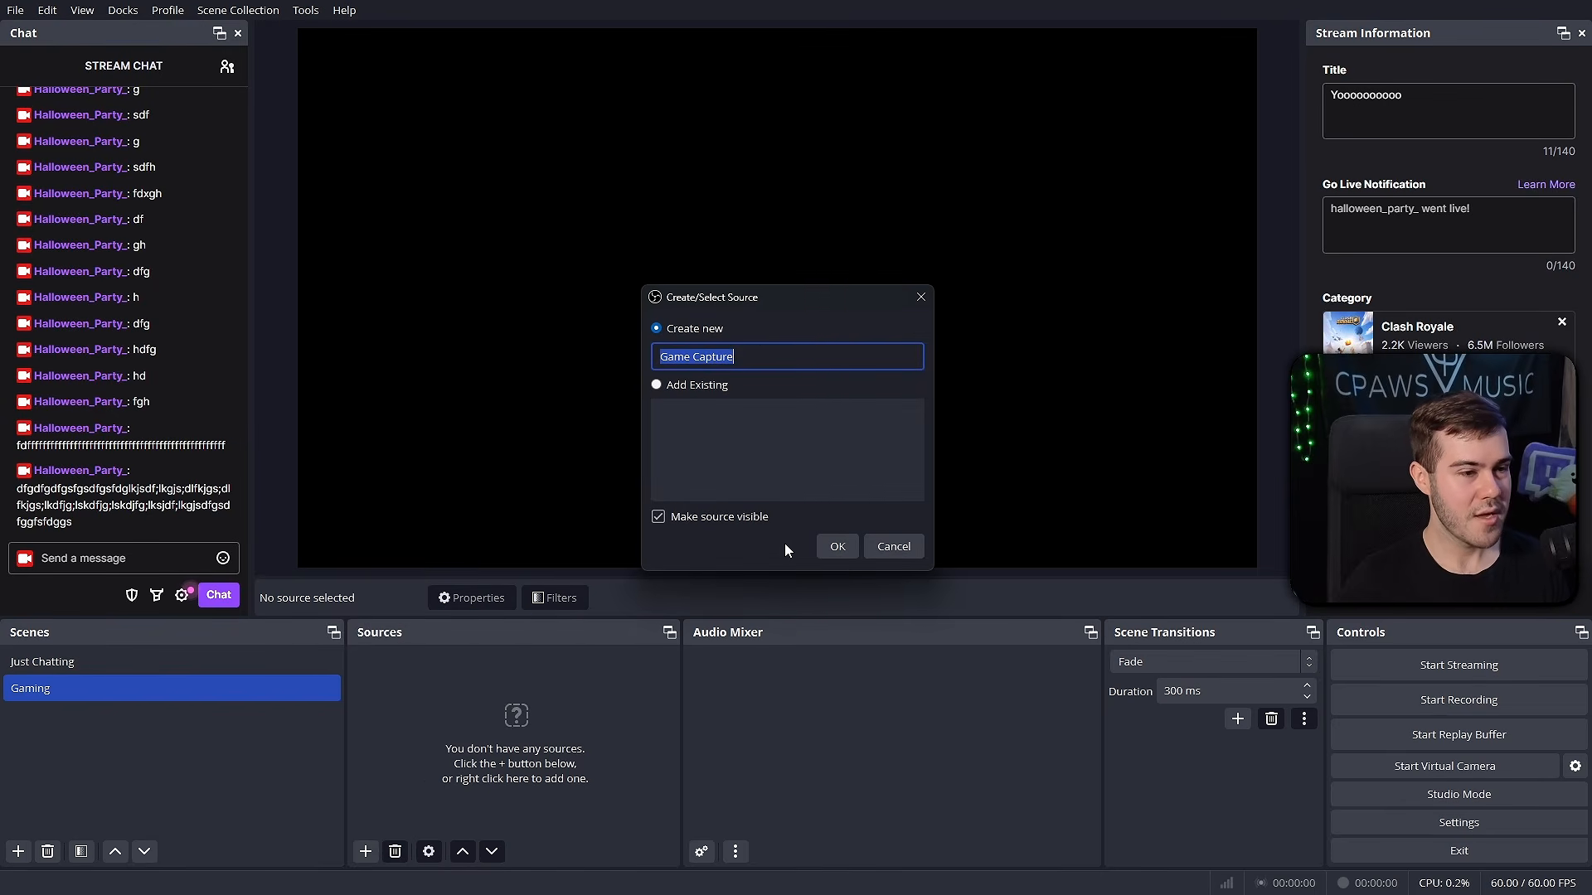
{"action": "left_click", "coordinate": [838, 547]}
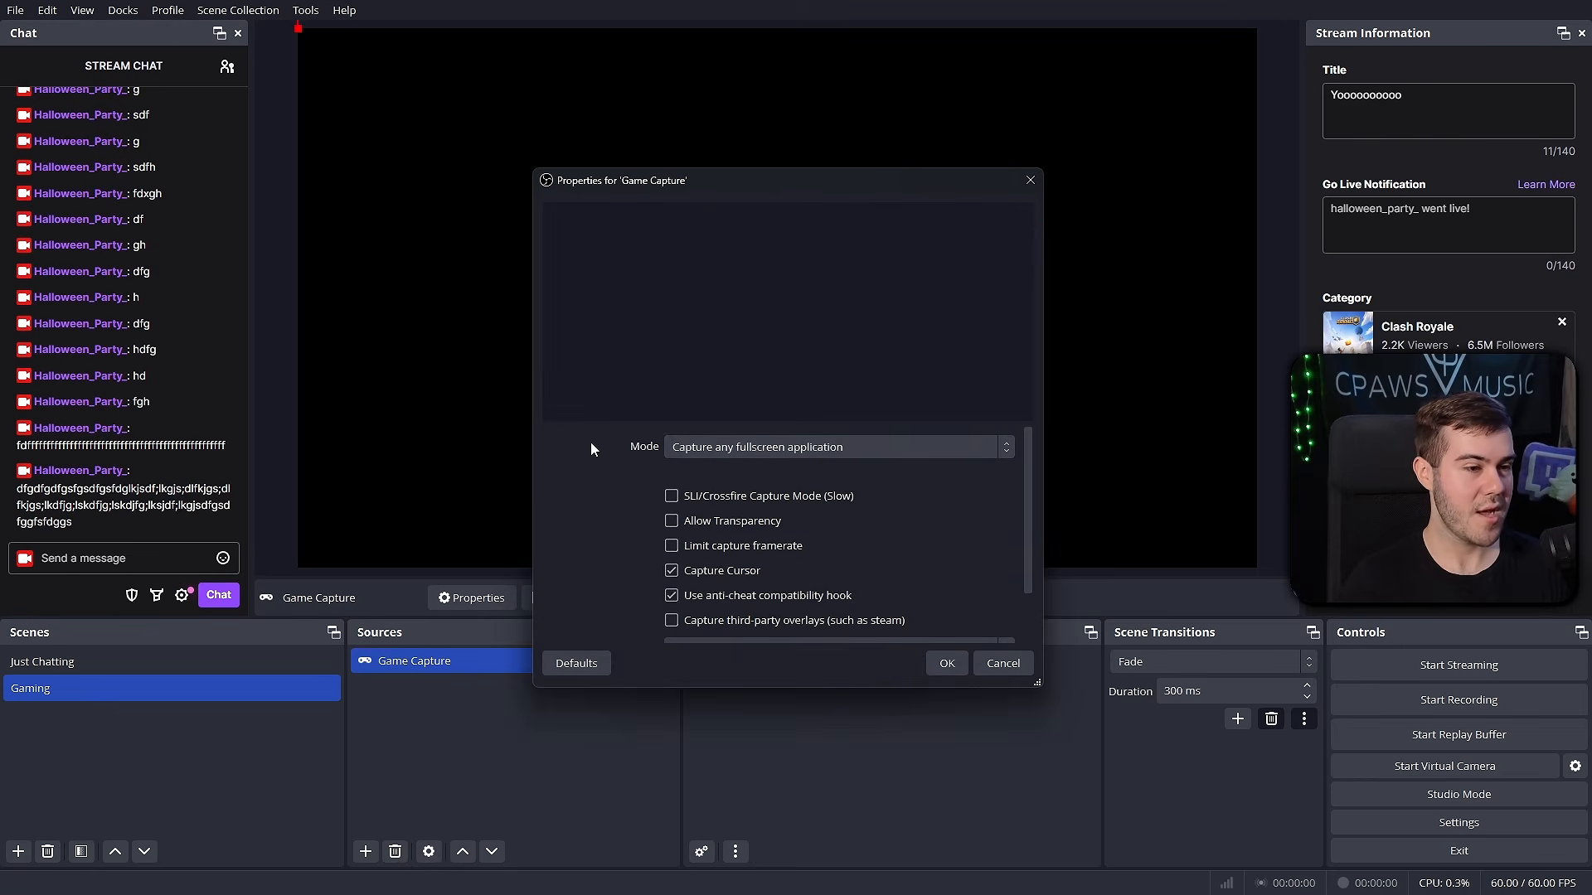
- Set the Game Capture mode to Capture specific window and choose the [hollow_knight.exe]: Hollow Knight window
{"action": "scroll", "coordinate": [892, 522], "scroll_direction": "down", "scroll_amount": 2}
{"action": "scroll", "coordinate": [892, 522], "scroll_direction": "up", "scroll_amount": 2}
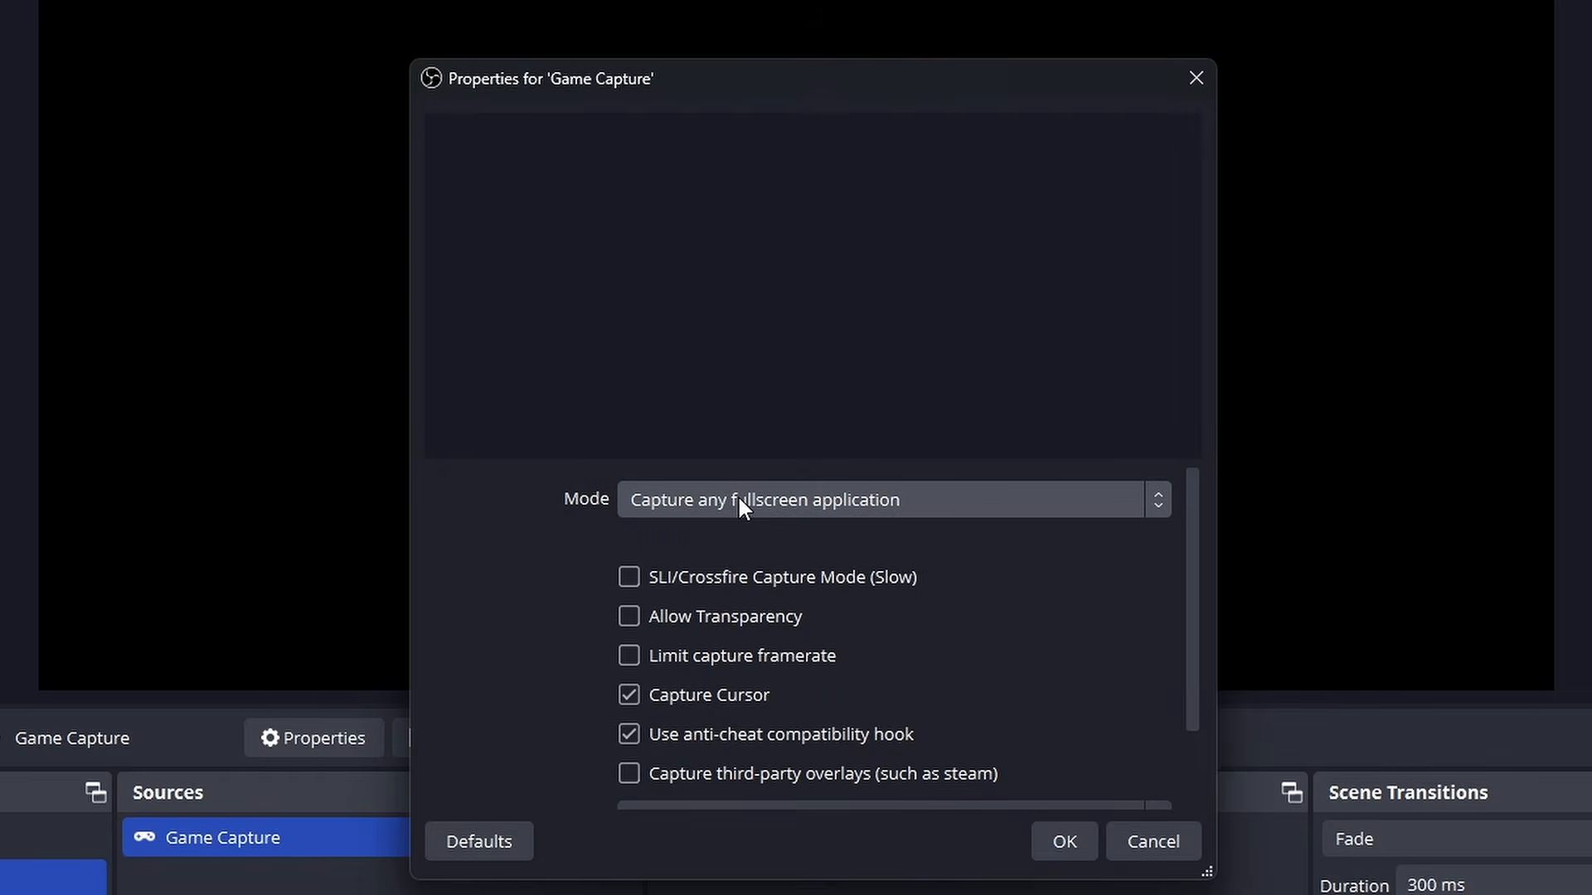
{"action": "left_click", "coordinate": [738, 495]}
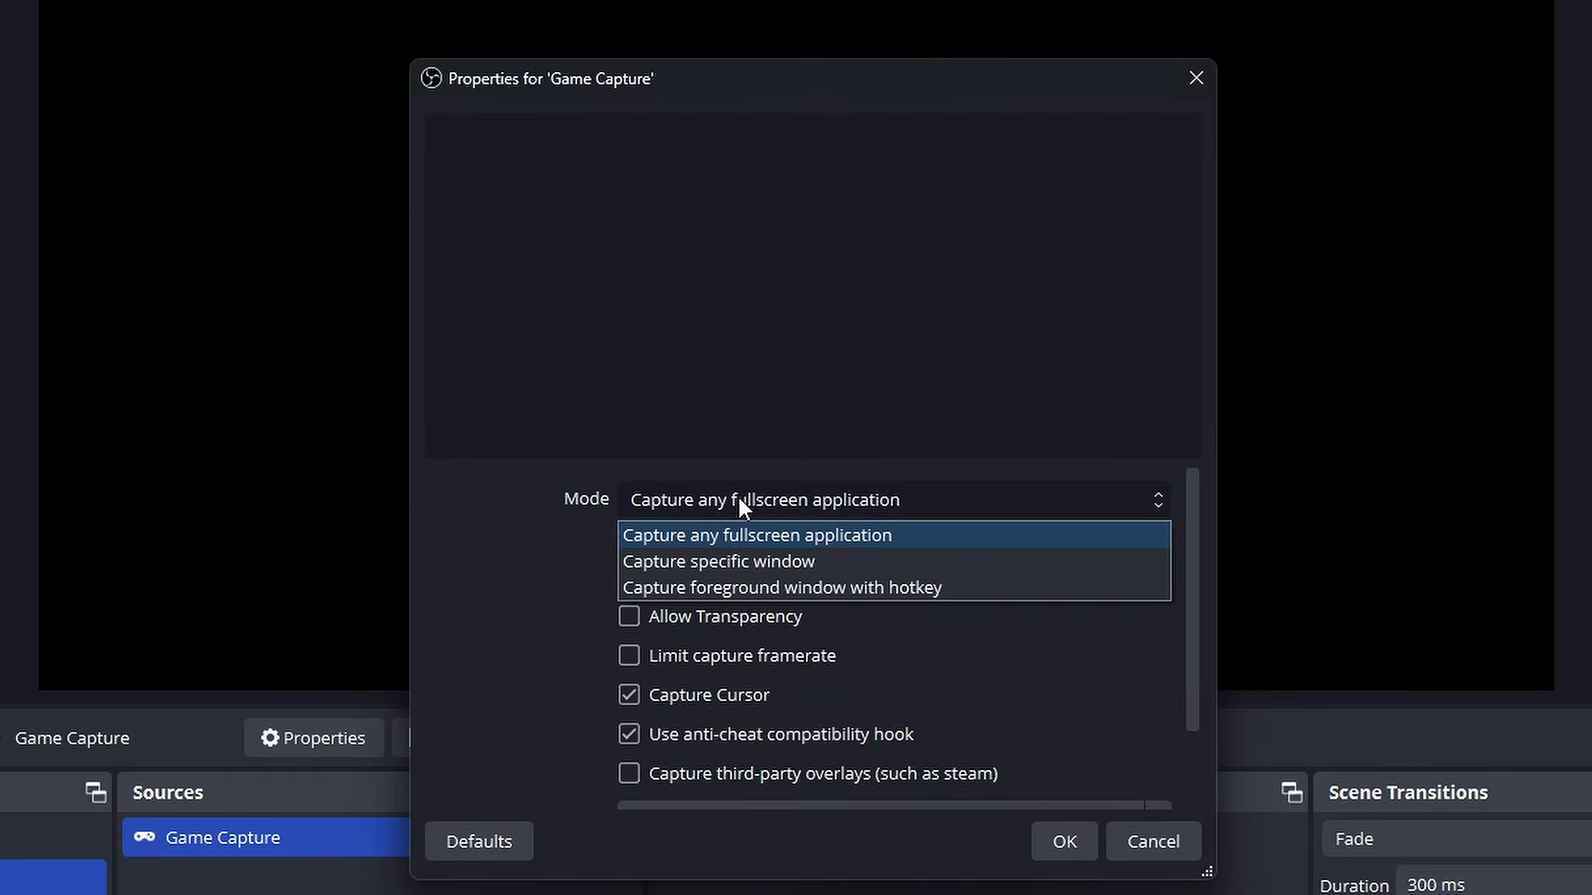
{"action": "left_click", "coordinate": [794, 562]}
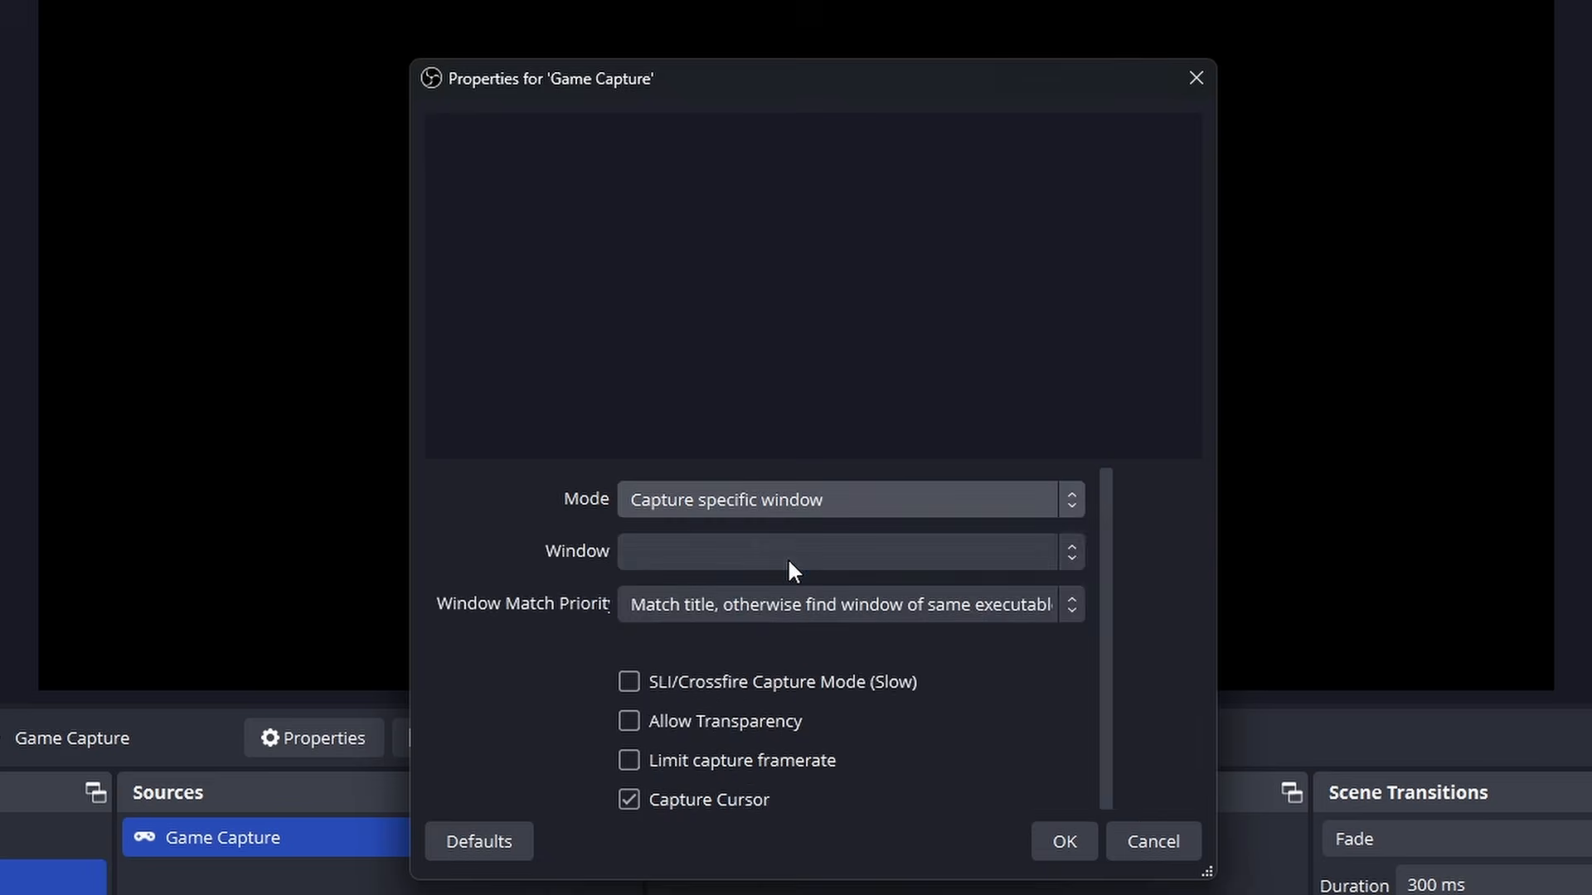
{"action": "left_click", "coordinate": [744, 557]}
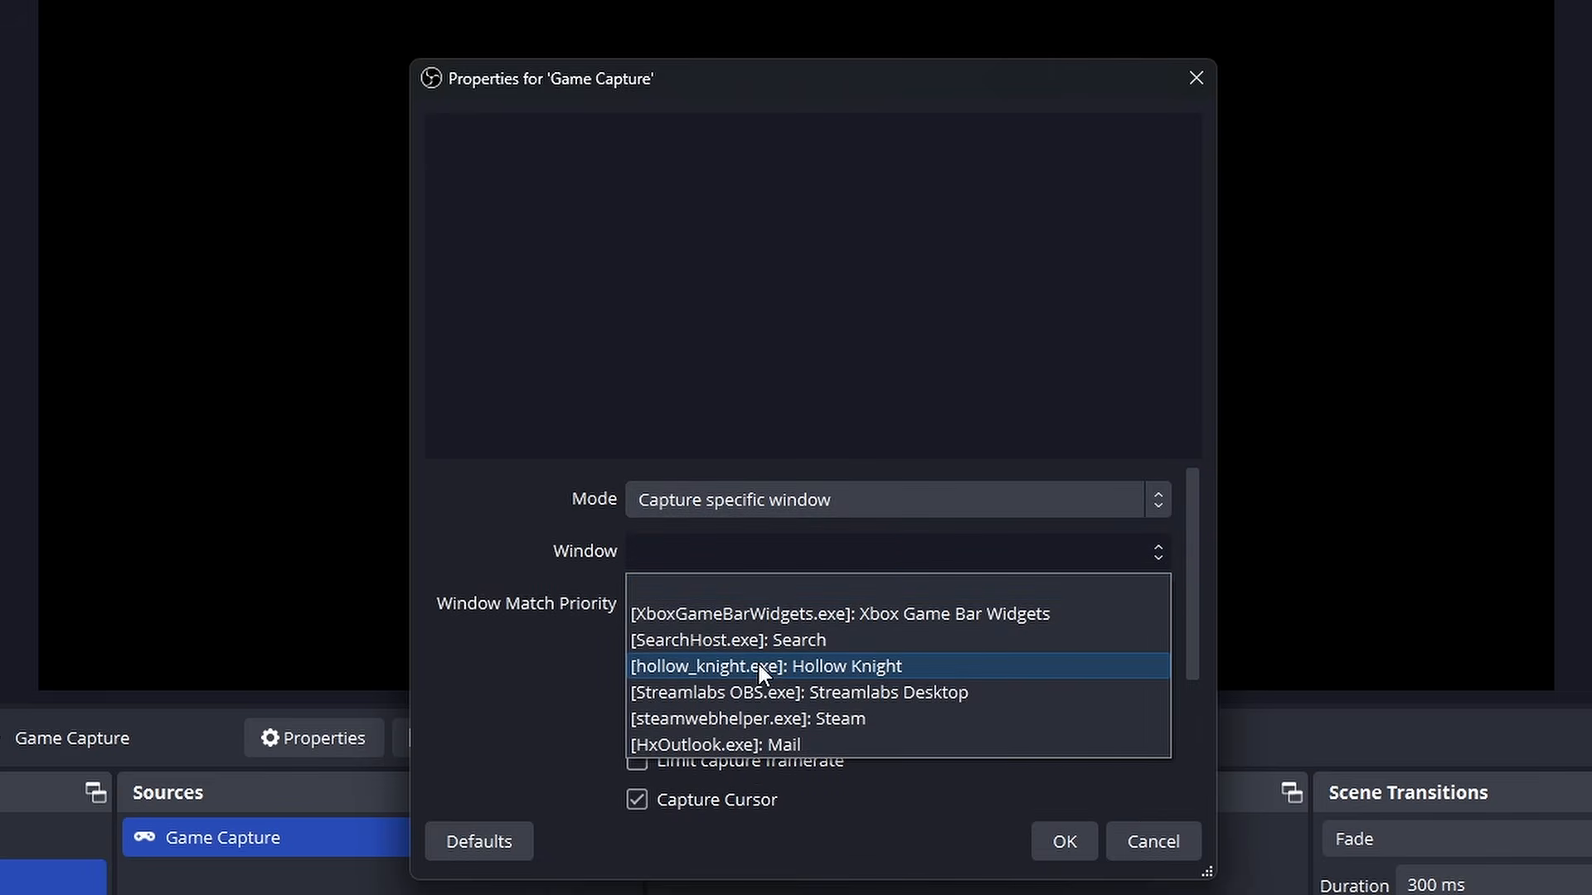
{"action": "left_click", "coordinate": [803, 668]}
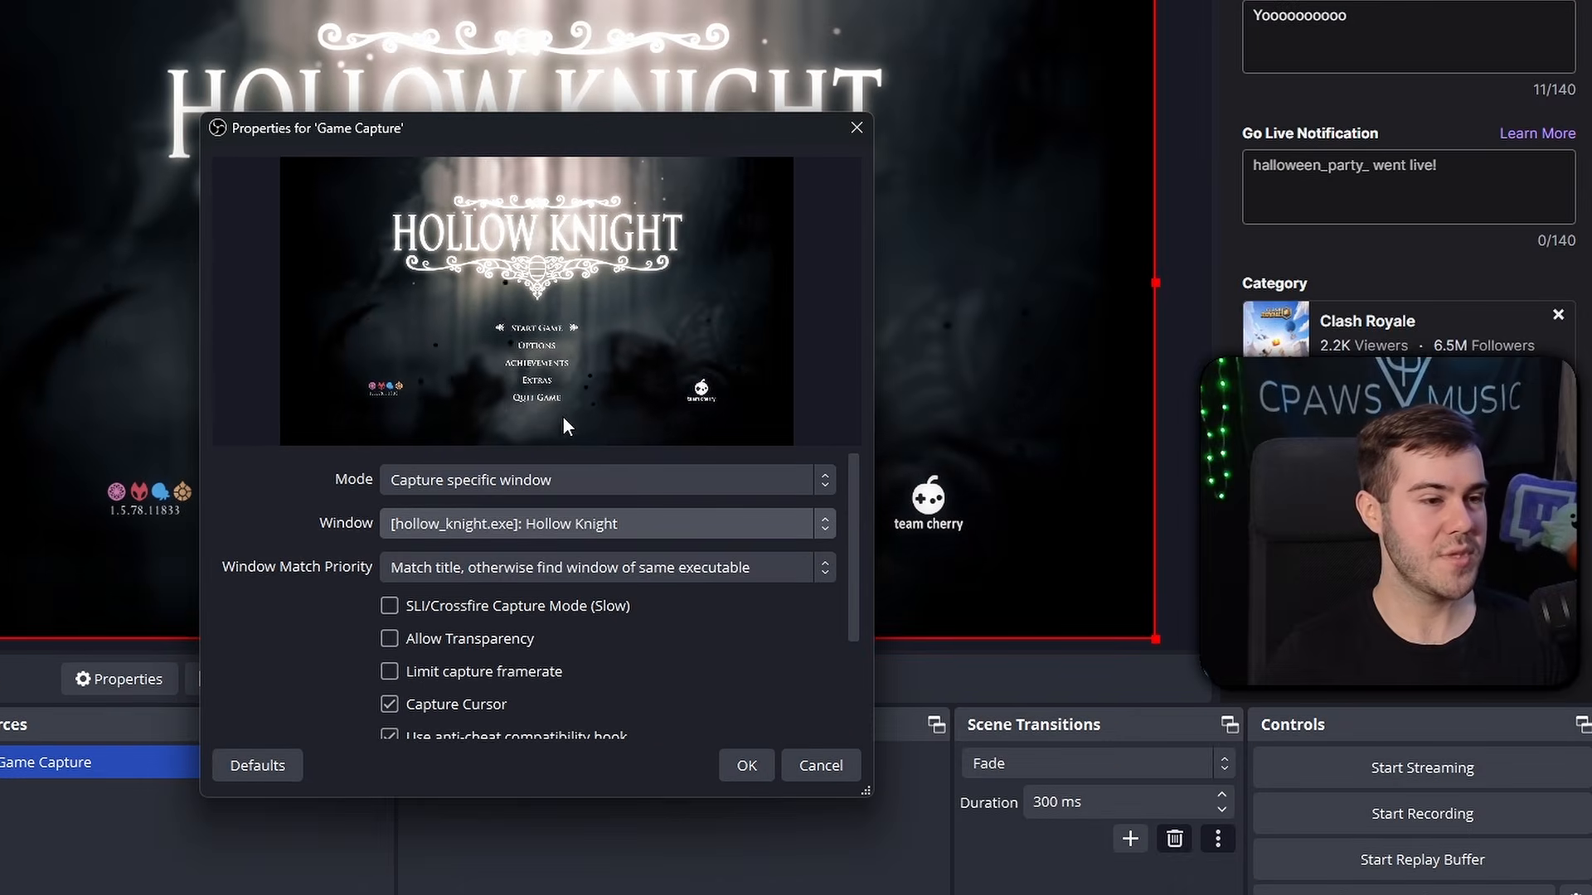
- Set the Game Capture mode to Capture any fullscreen application and accept the properties
{"action": "left_click", "coordinate": [525, 489]}
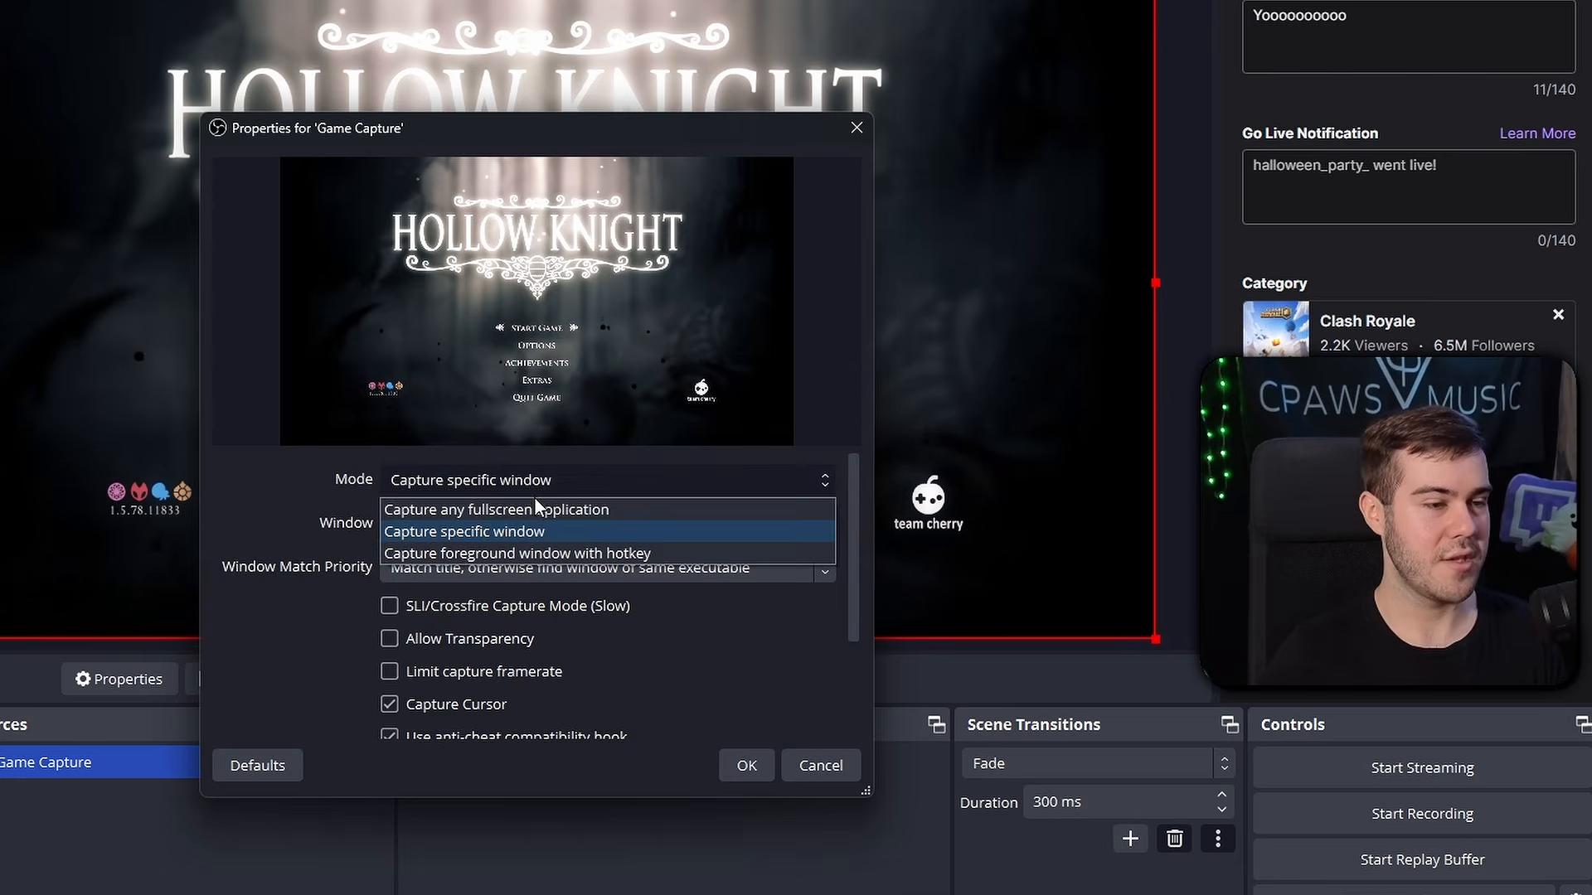
{"action": "left_click", "coordinate": [530, 506]}
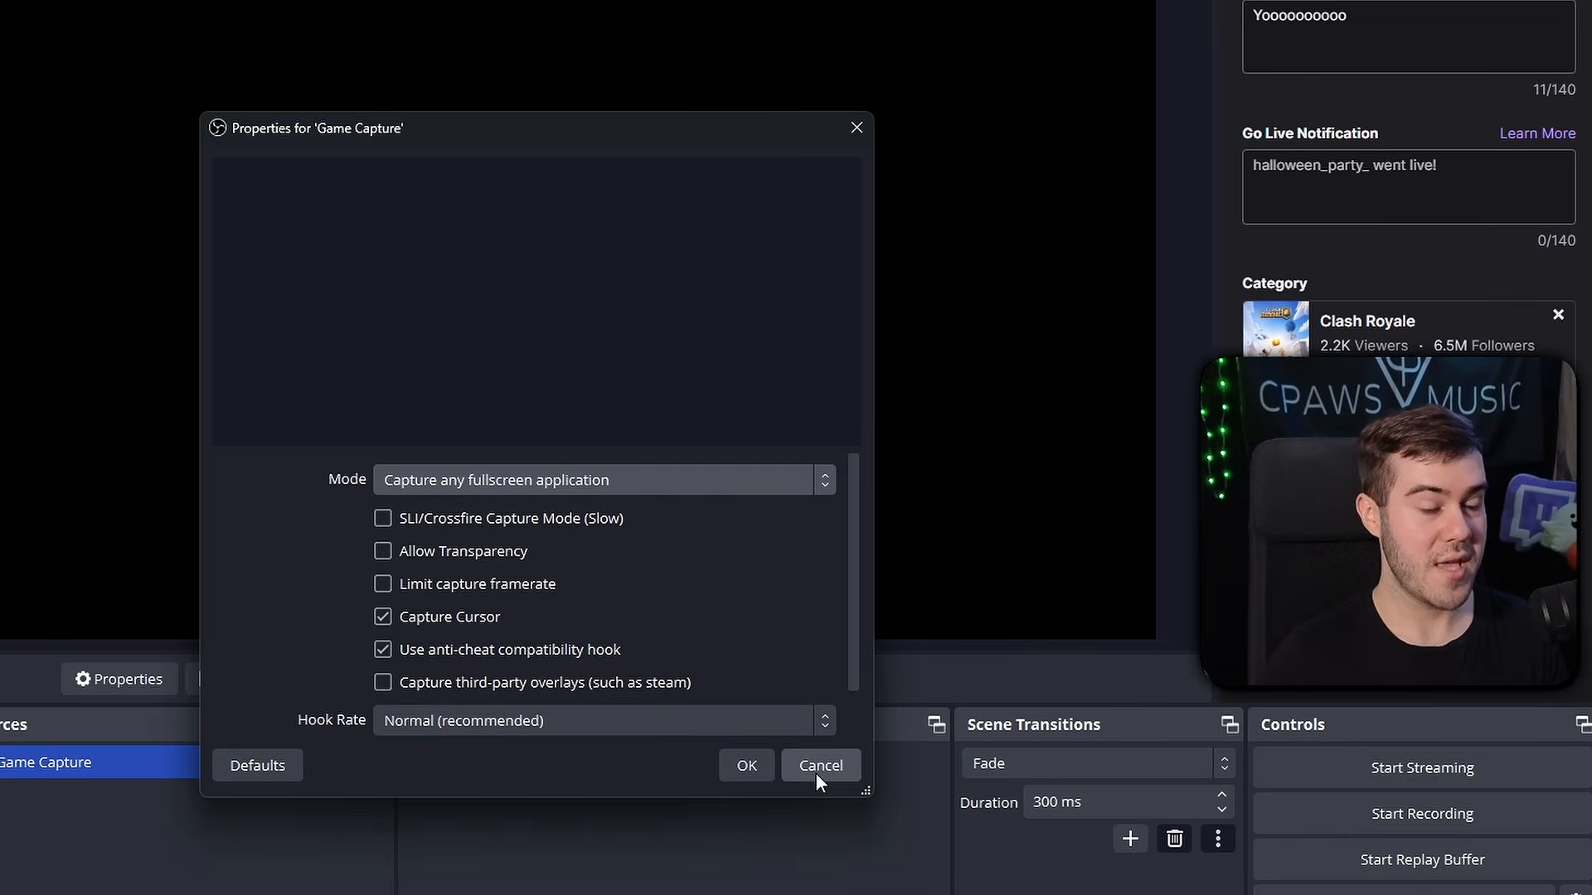
{"action": "left_click", "coordinate": [744, 769]}
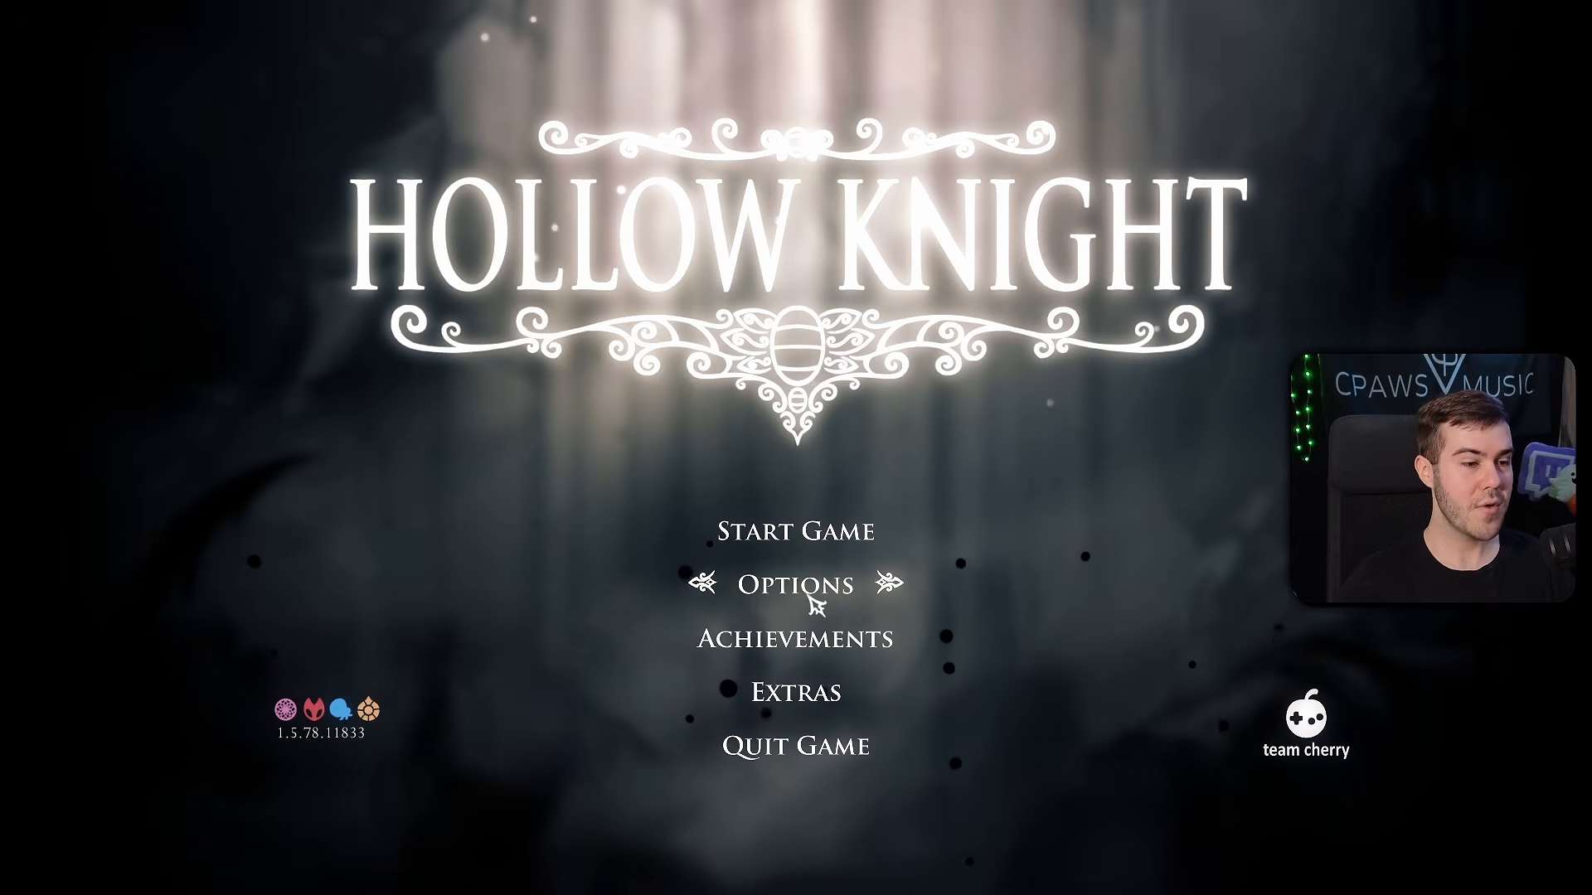
- Switch to Hollow Knight and, in its video options, cycle through the Full Screen settings and leave it on Borderless
{"action": "left_click", "coordinate": [808, 590]}
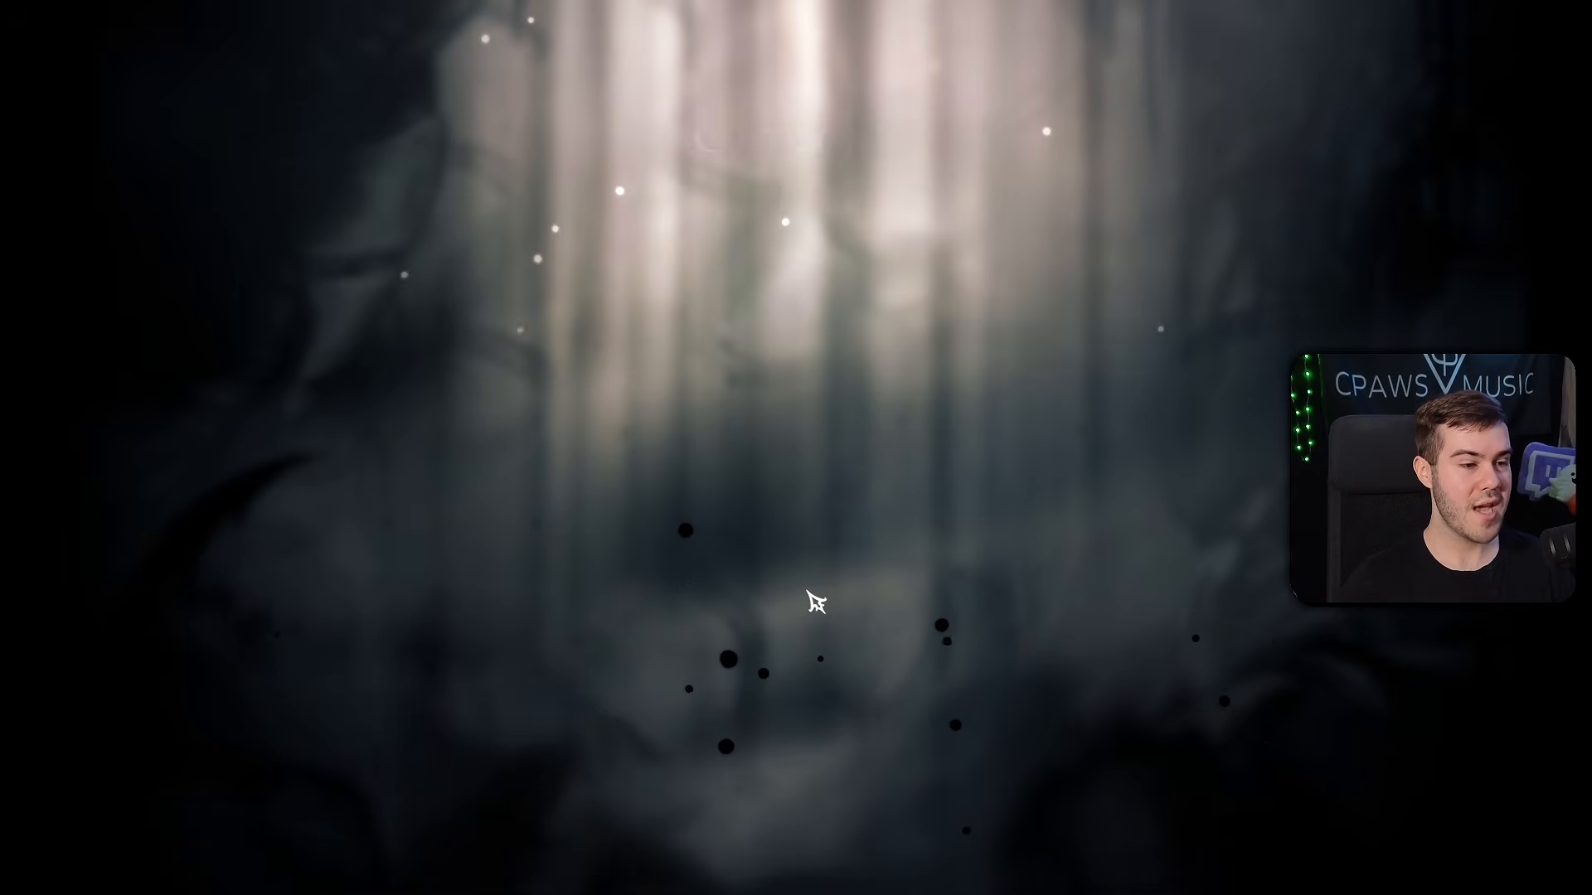
{"action": "left_click", "coordinate": [815, 428]}
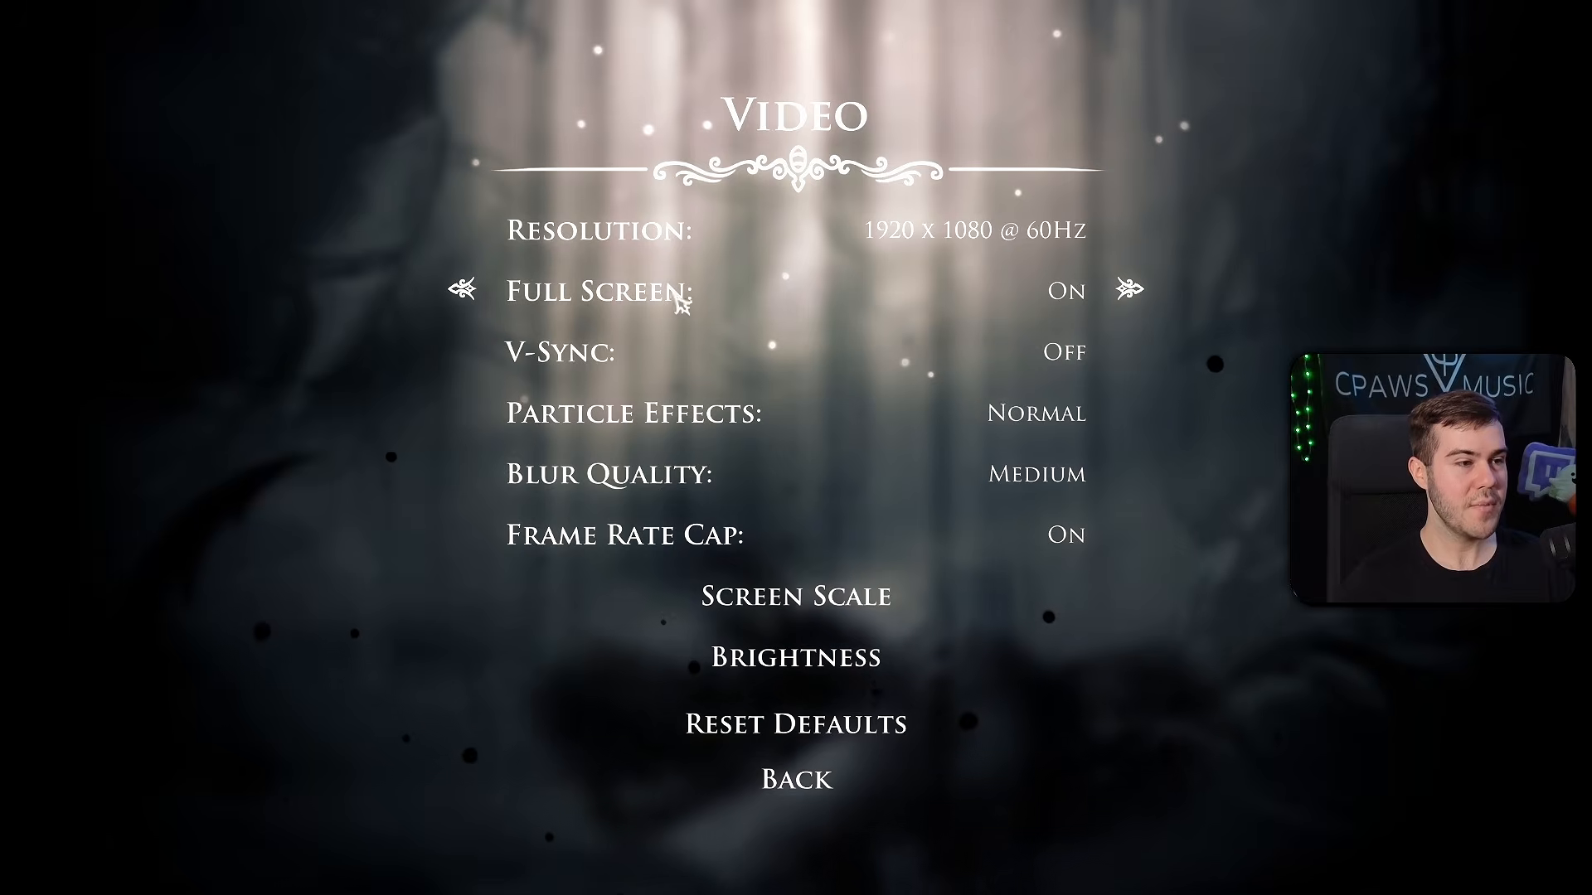
{"action": "left_click", "coordinate": [1142, 296]}
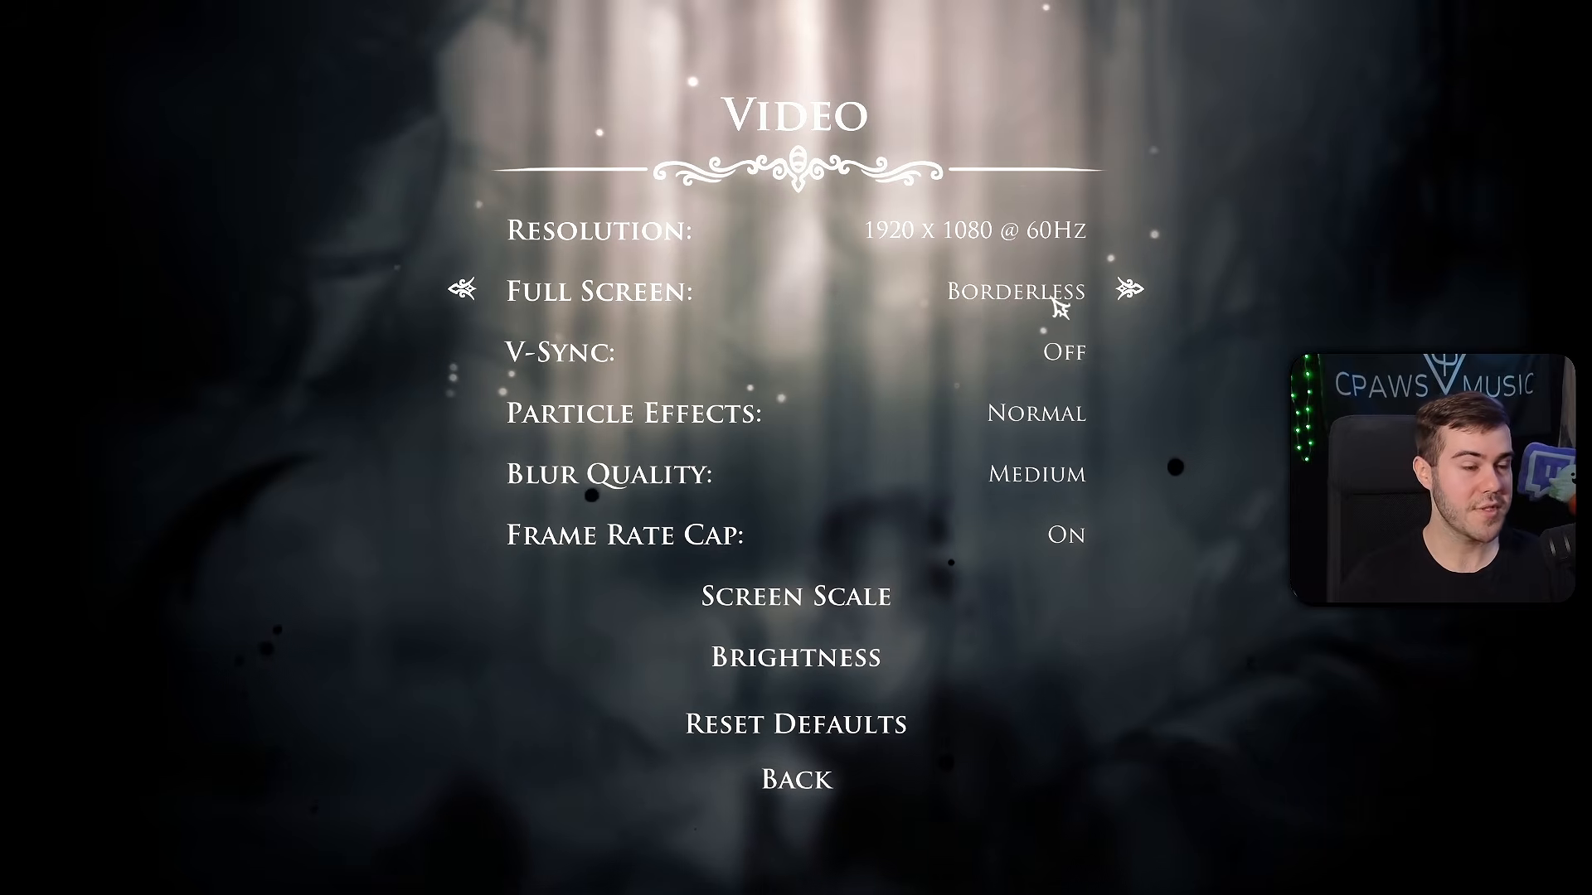
{"action": "left_click", "coordinate": [1132, 292]}
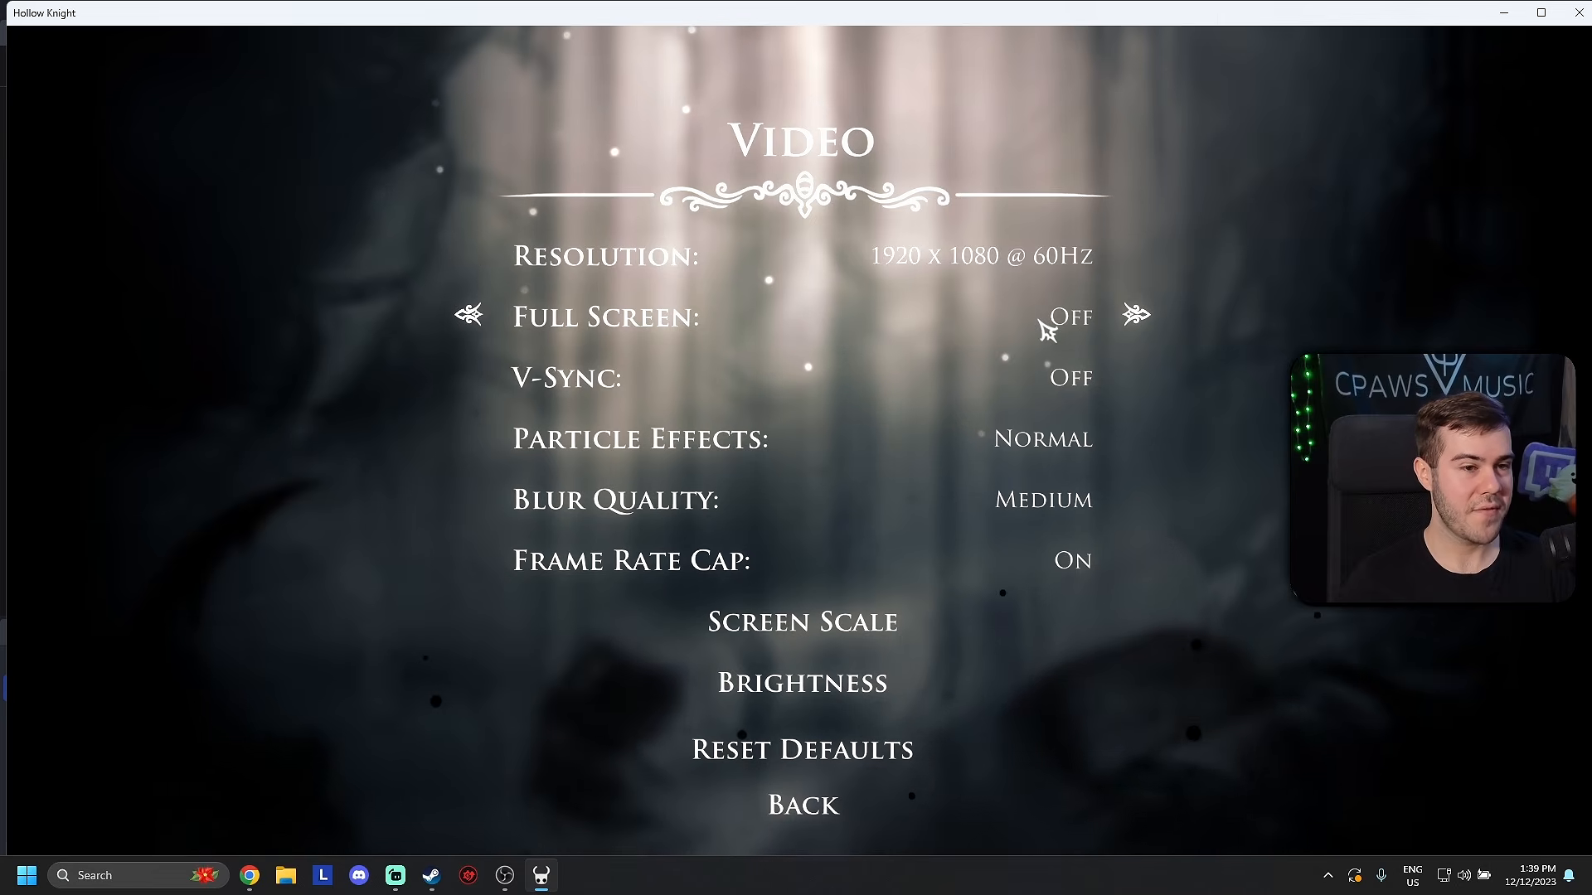
{"action": "left_click", "coordinate": [1136, 314]}
{"action": "left_click", "coordinate": [1131, 295]}
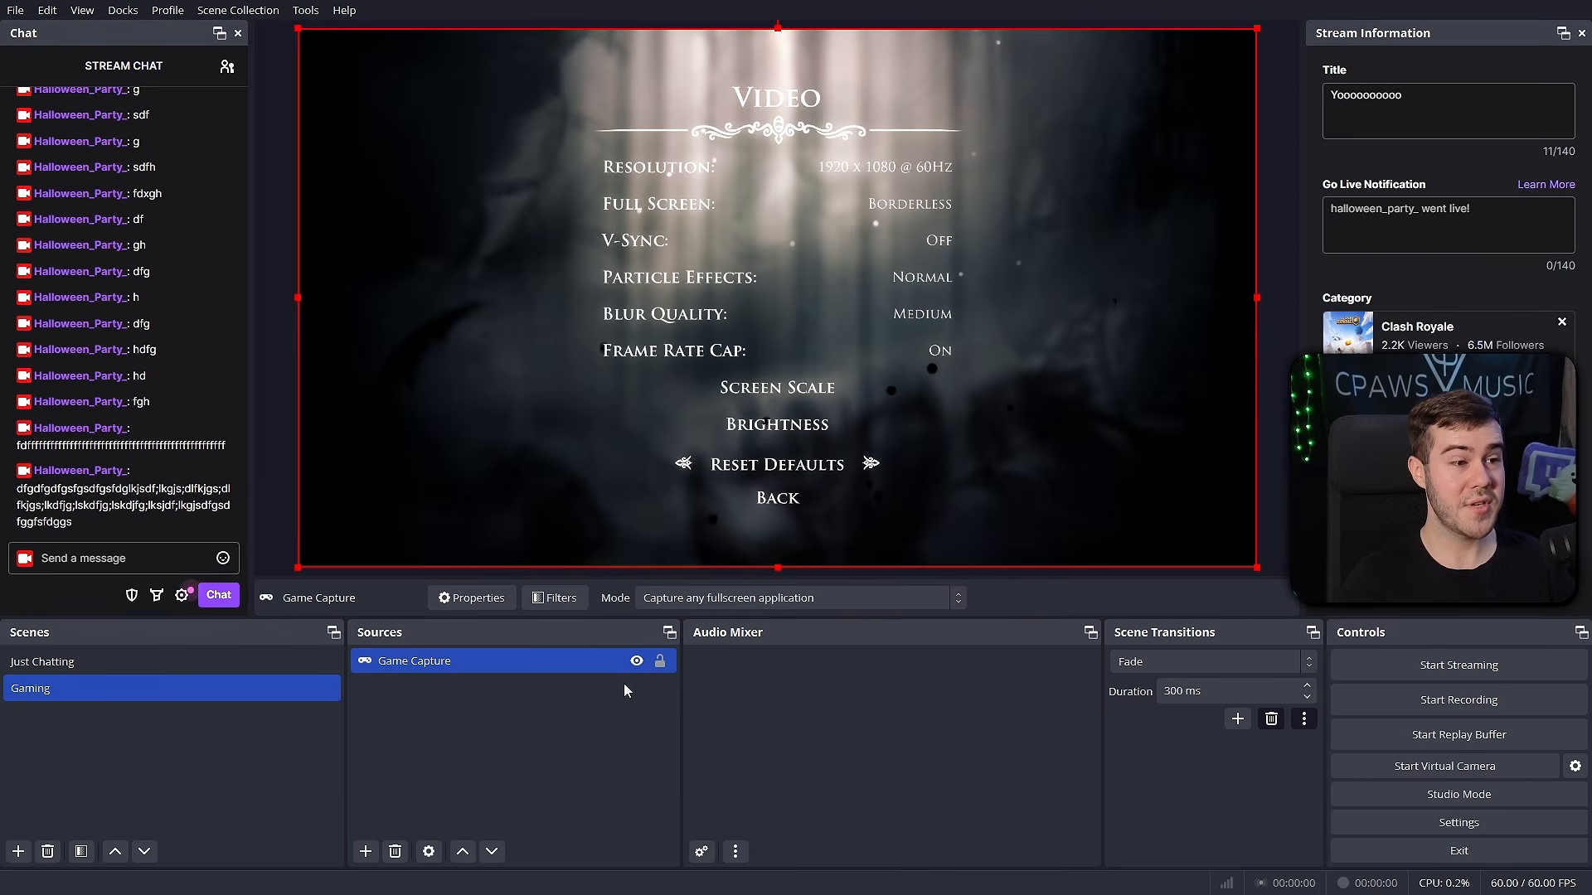
- Try the Capture specific window mode with the [hollow_knight.exe]: Hollow Knight window in the Game Capture properties, and cancel the changes
{"action": "double_click", "coordinate": [489, 661]}
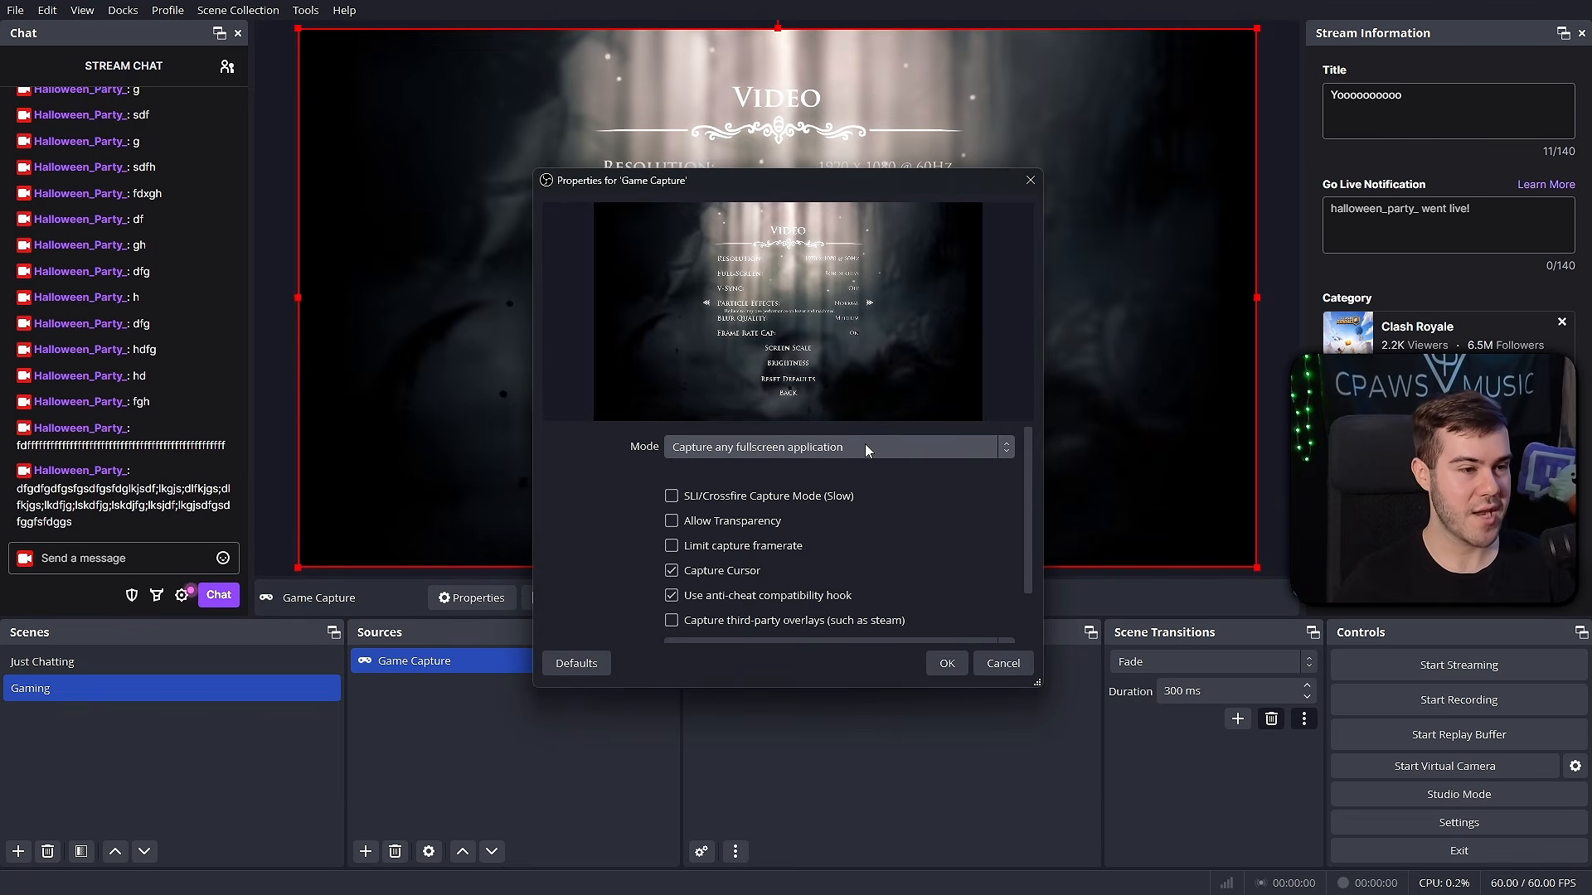
{"action": "left_click", "coordinate": [782, 450]}
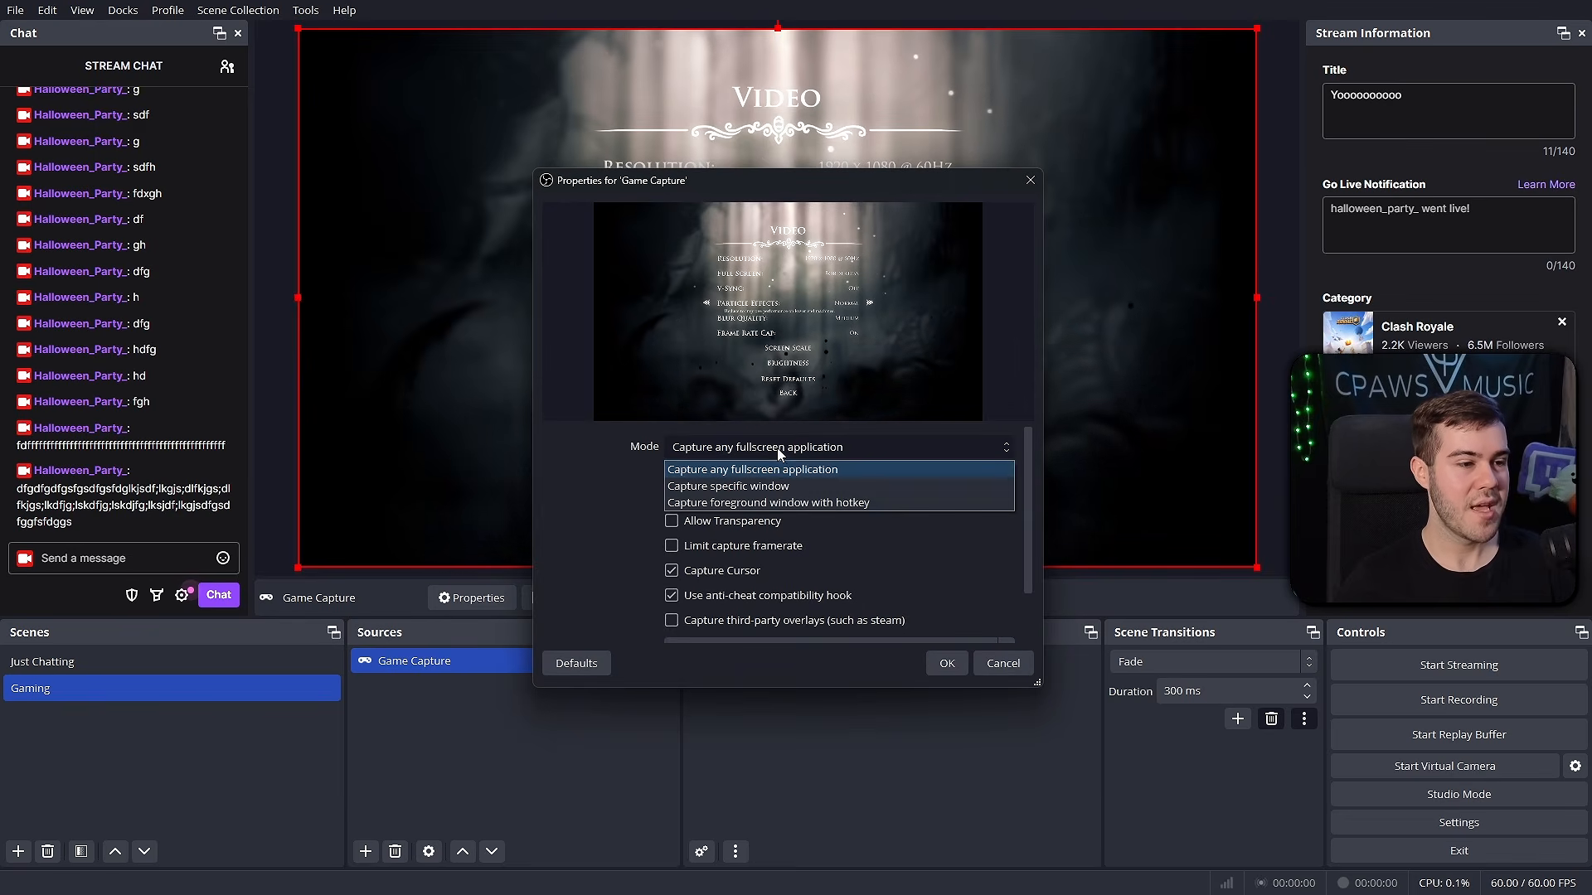
{"action": "left_click", "coordinate": [770, 487]}
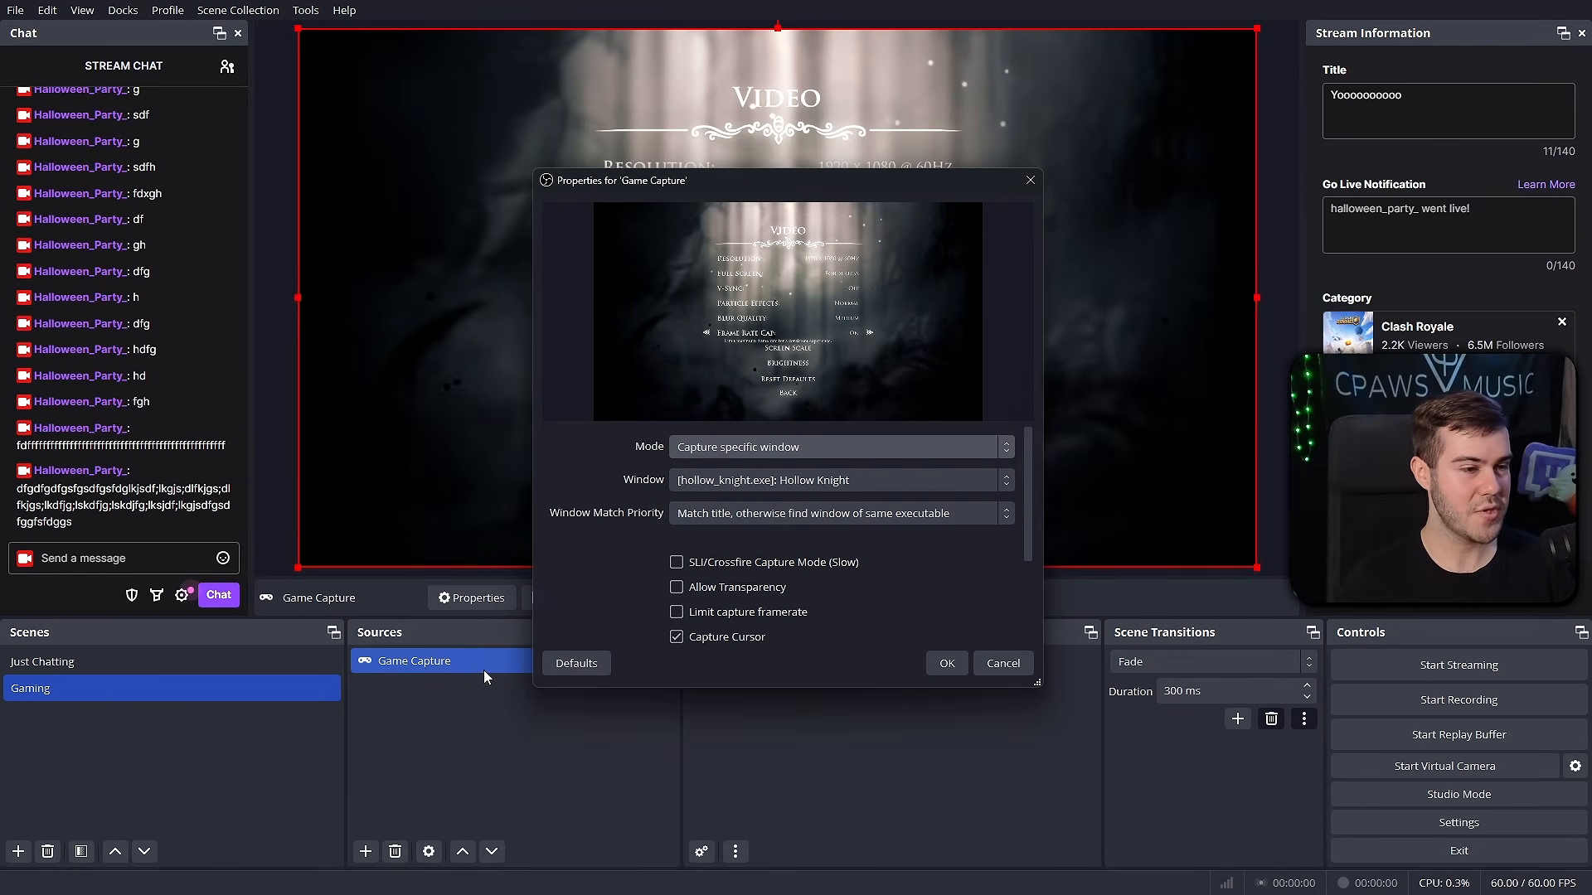
{"action": "left_click", "coordinate": [736, 489]}
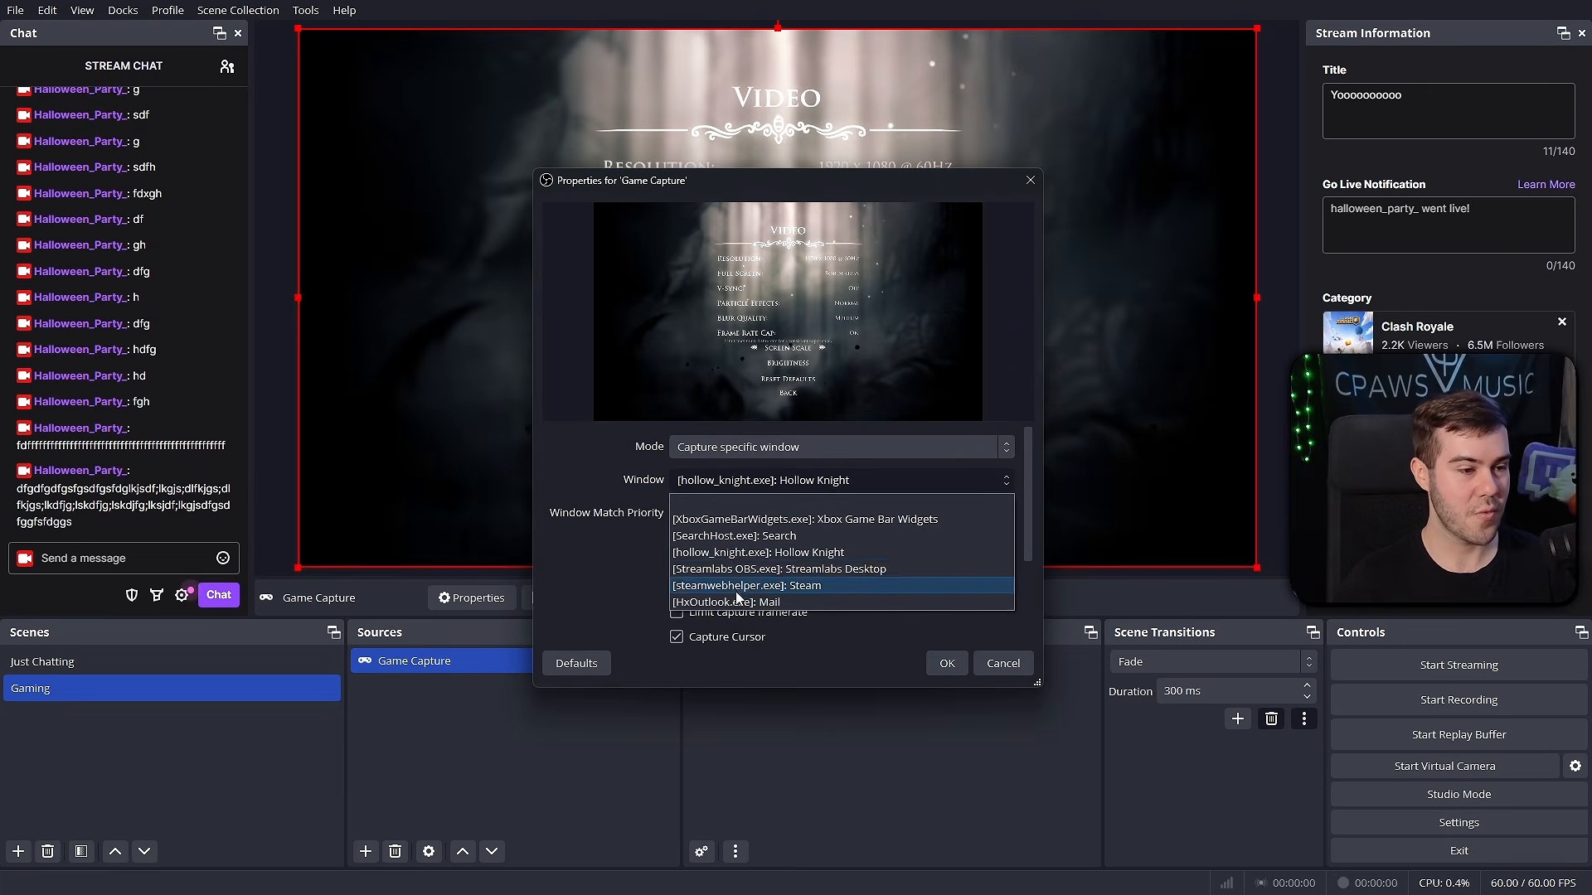
{"action": "left_click", "coordinate": [576, 475]}
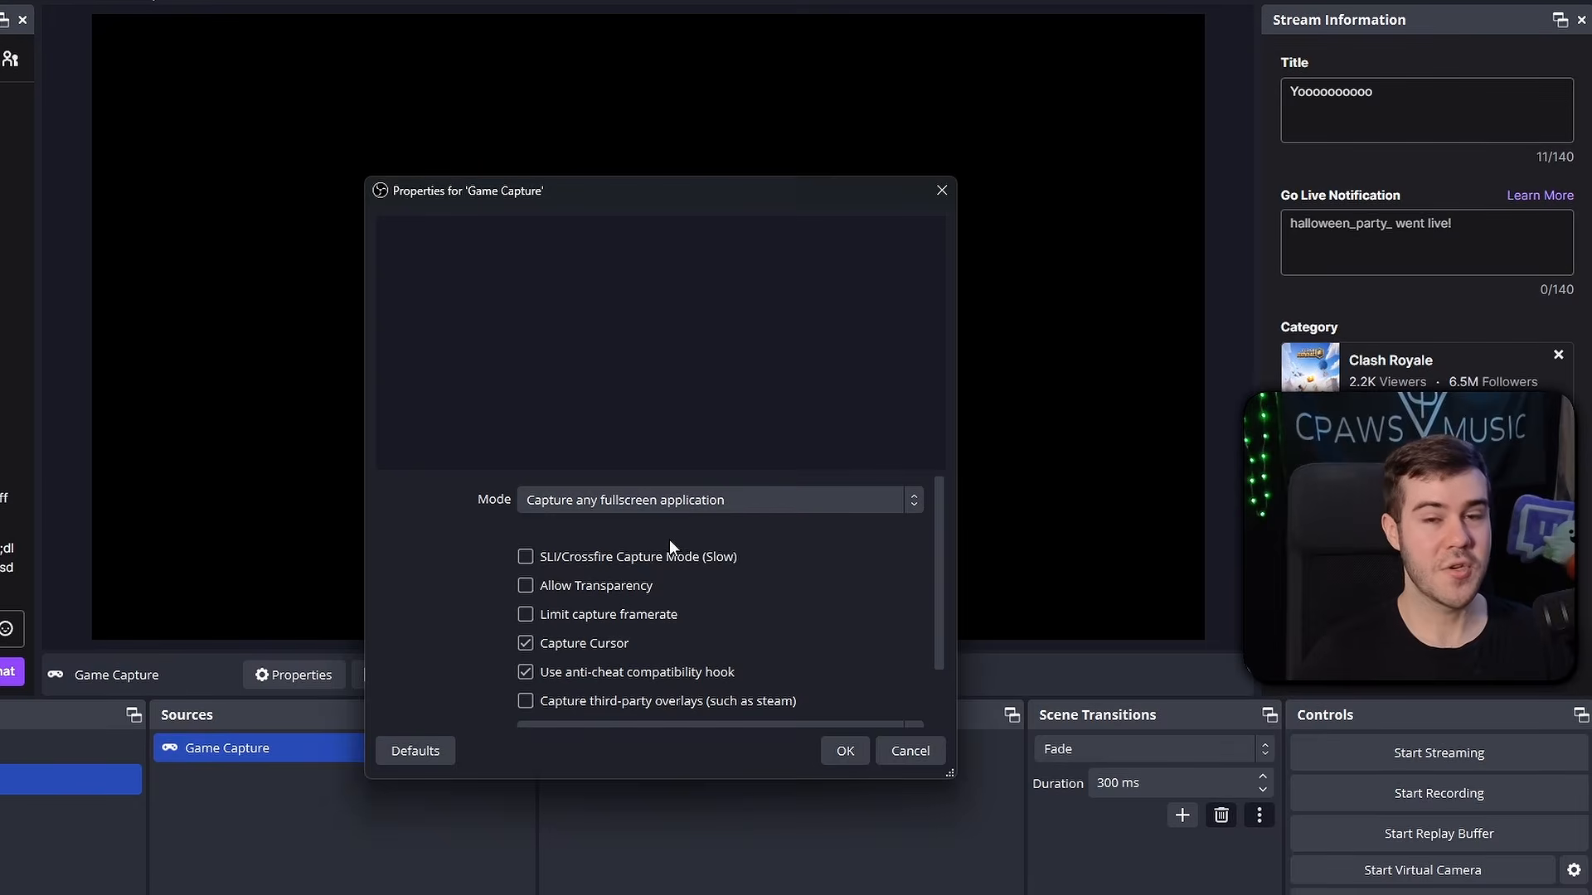
{"action": "left_click", "coordinate": [770, 448]}
{"action": "left_click", "coordinate": [604, 546]}
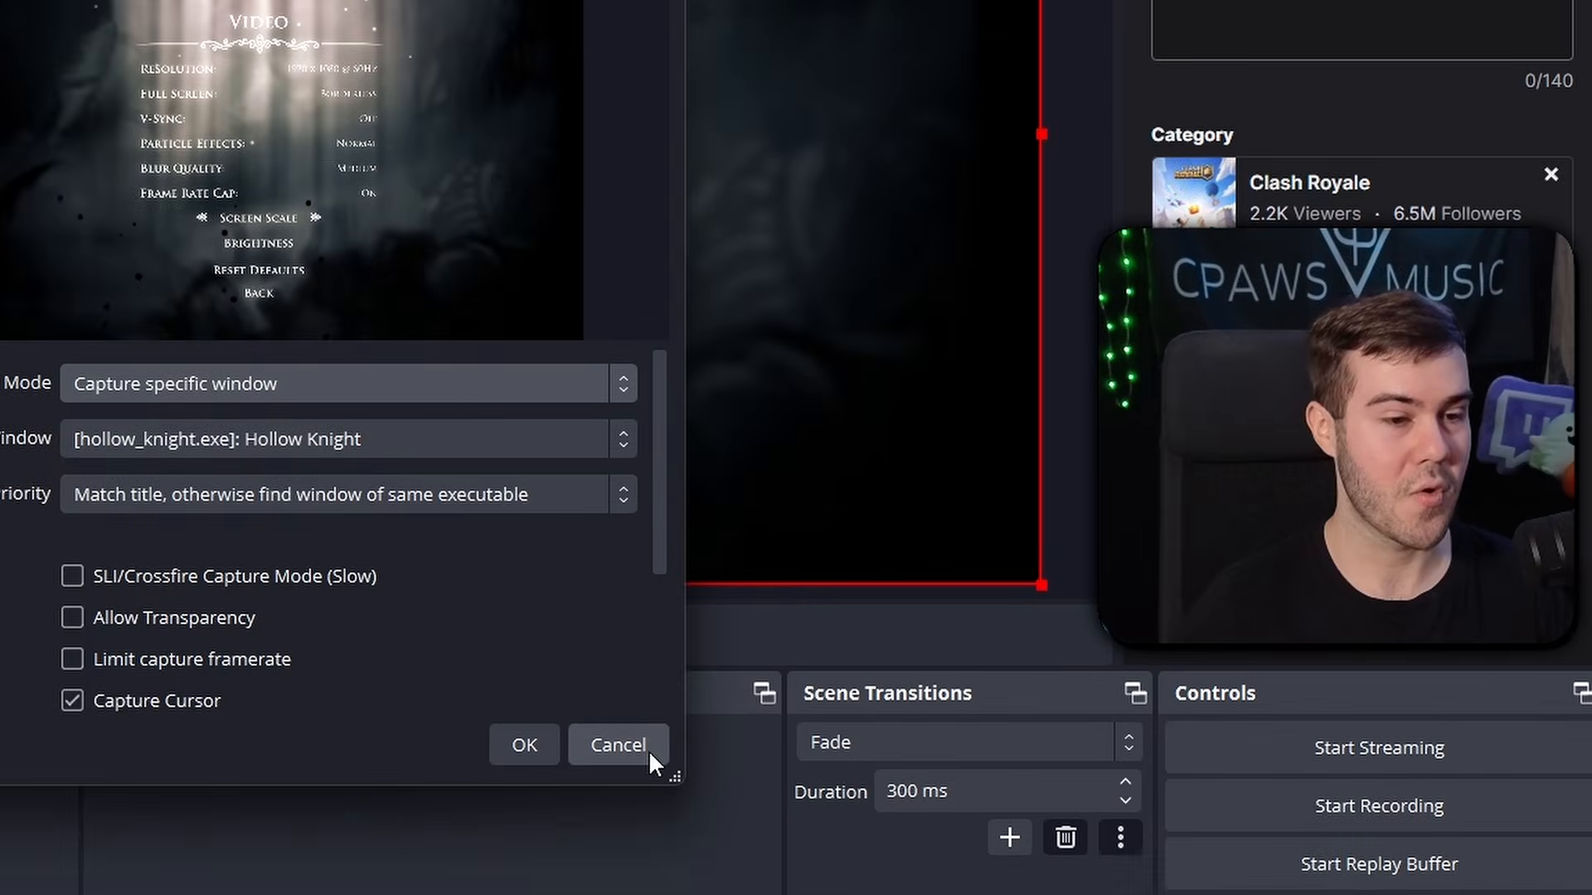
{"action": "left_click", "coordinate": [911, 750]}
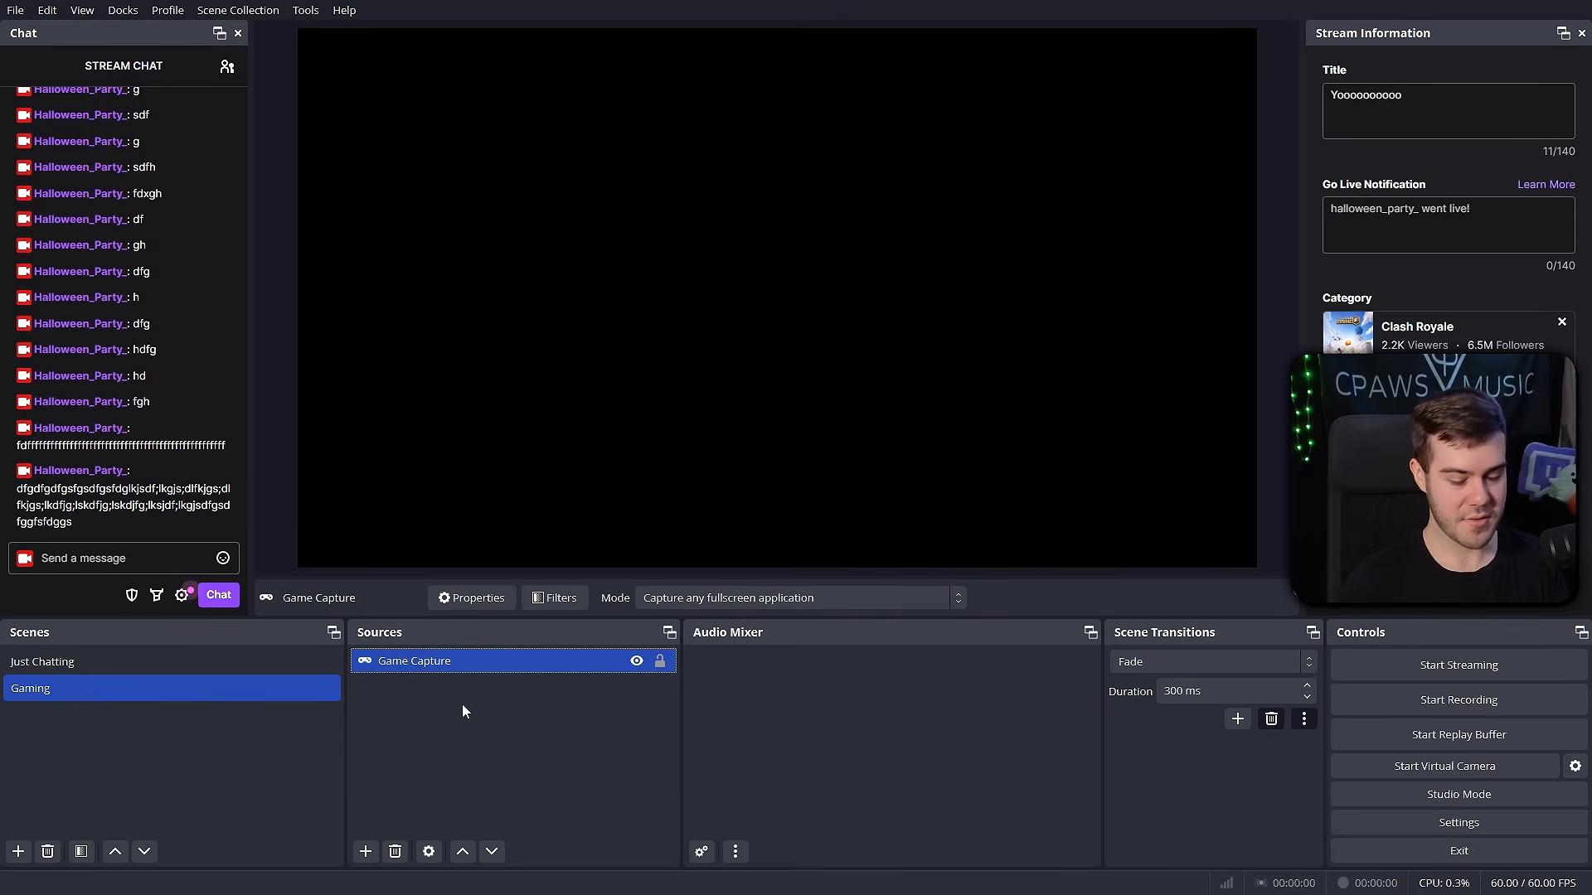
- Remove the Game Capture source from the Gaming scene
{"action": "key", "text": "Delete"}
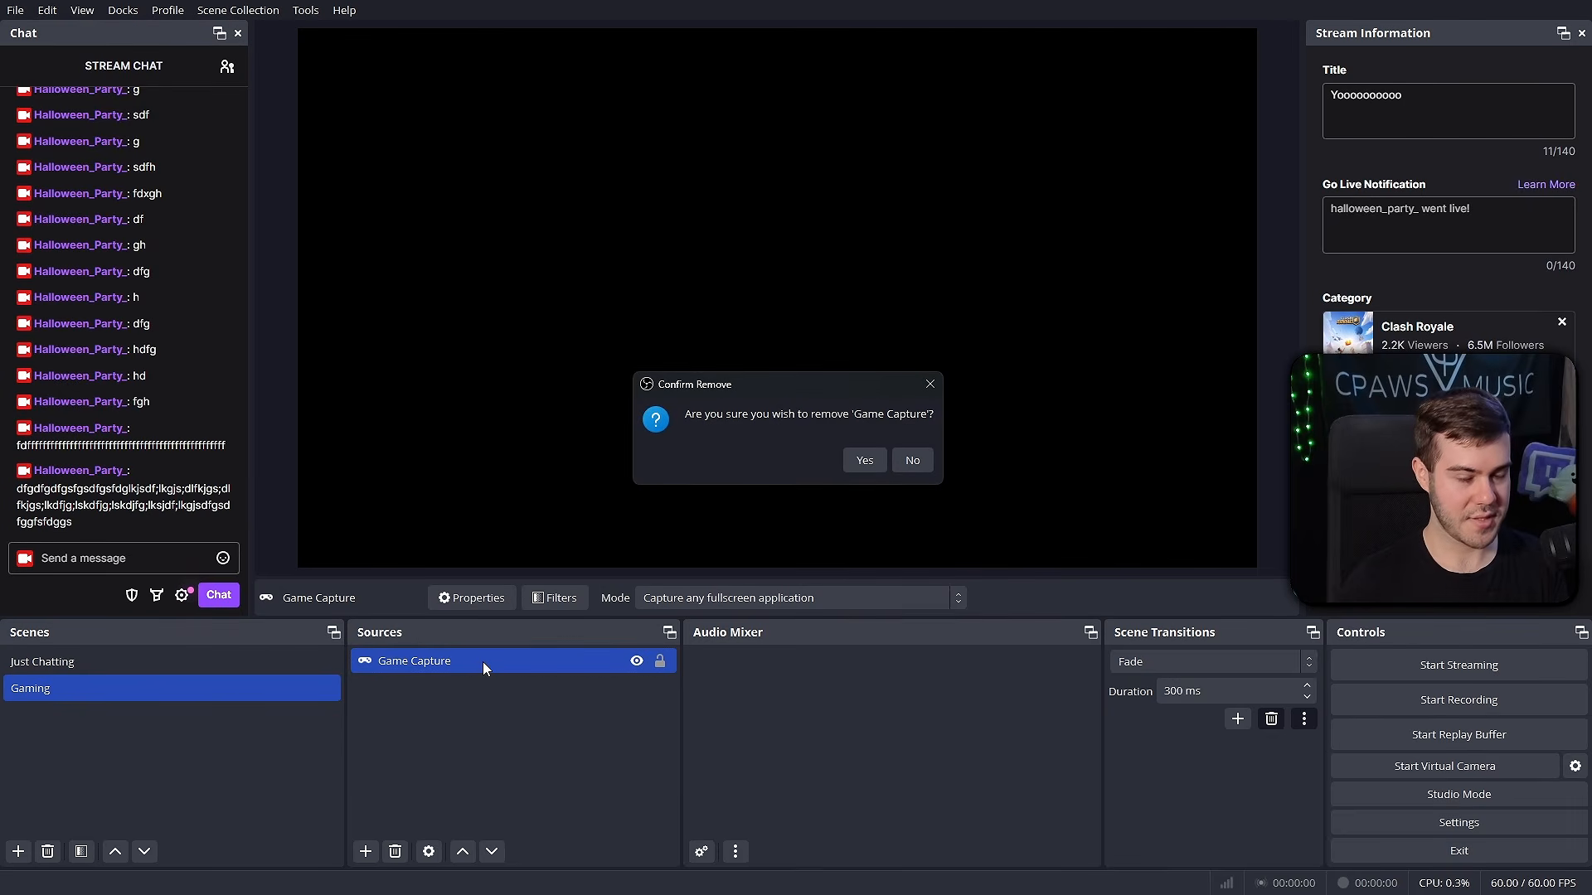
{"action": "left_click", "coordinate": [863, 459]}
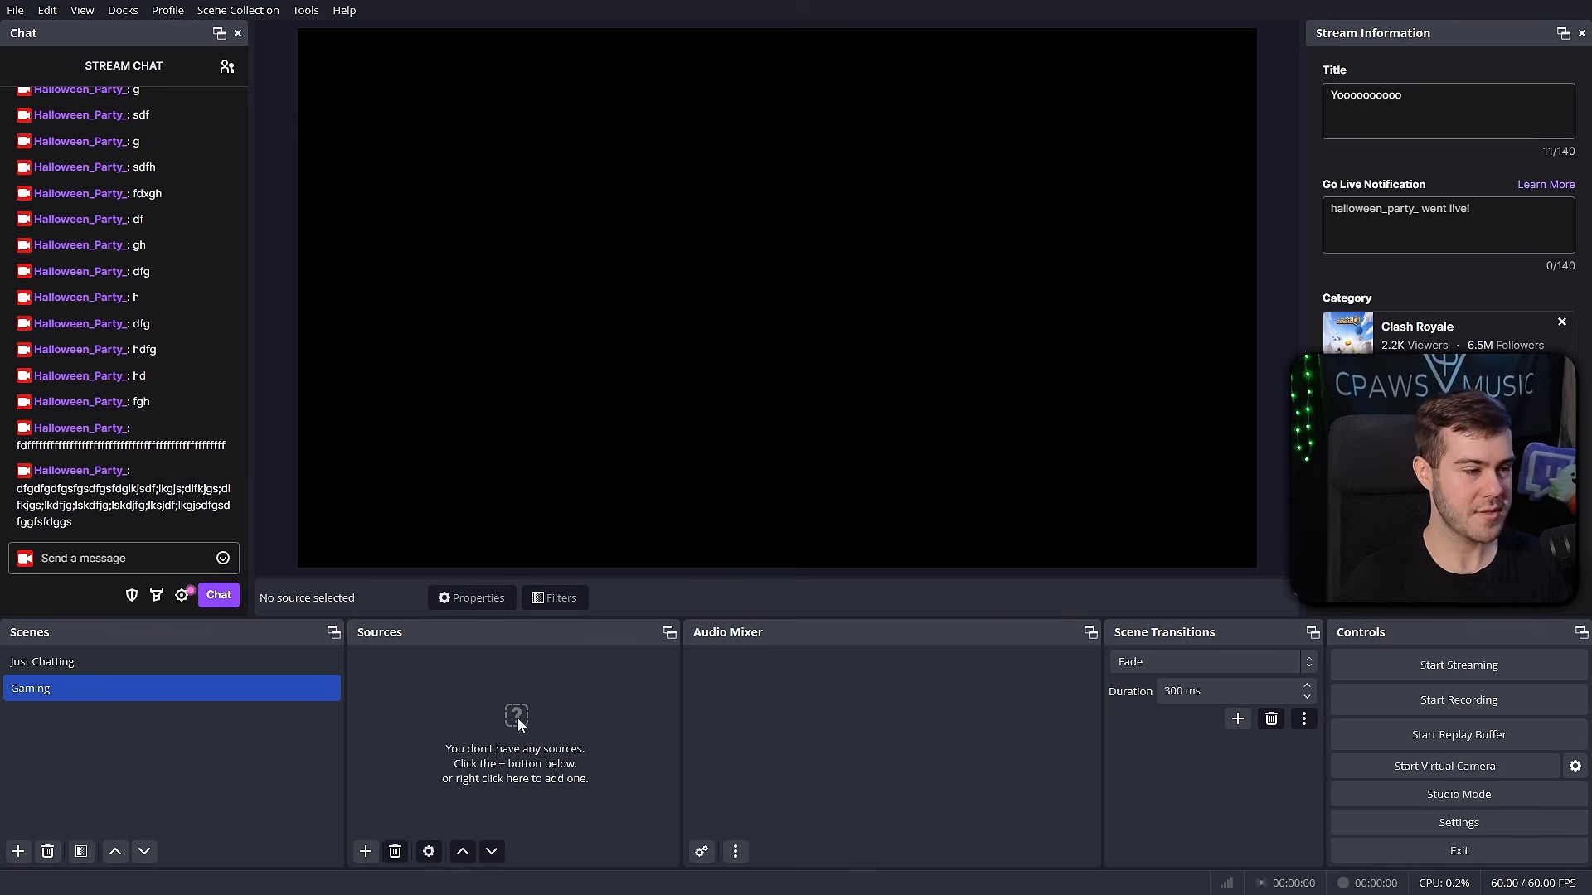
- Add a new Window Capture source with the default name to the Gaming scene
{"action": "left_click", "coordinate": [365, 851]}
{"action": "left_click", "coordinate": [448, 764]}
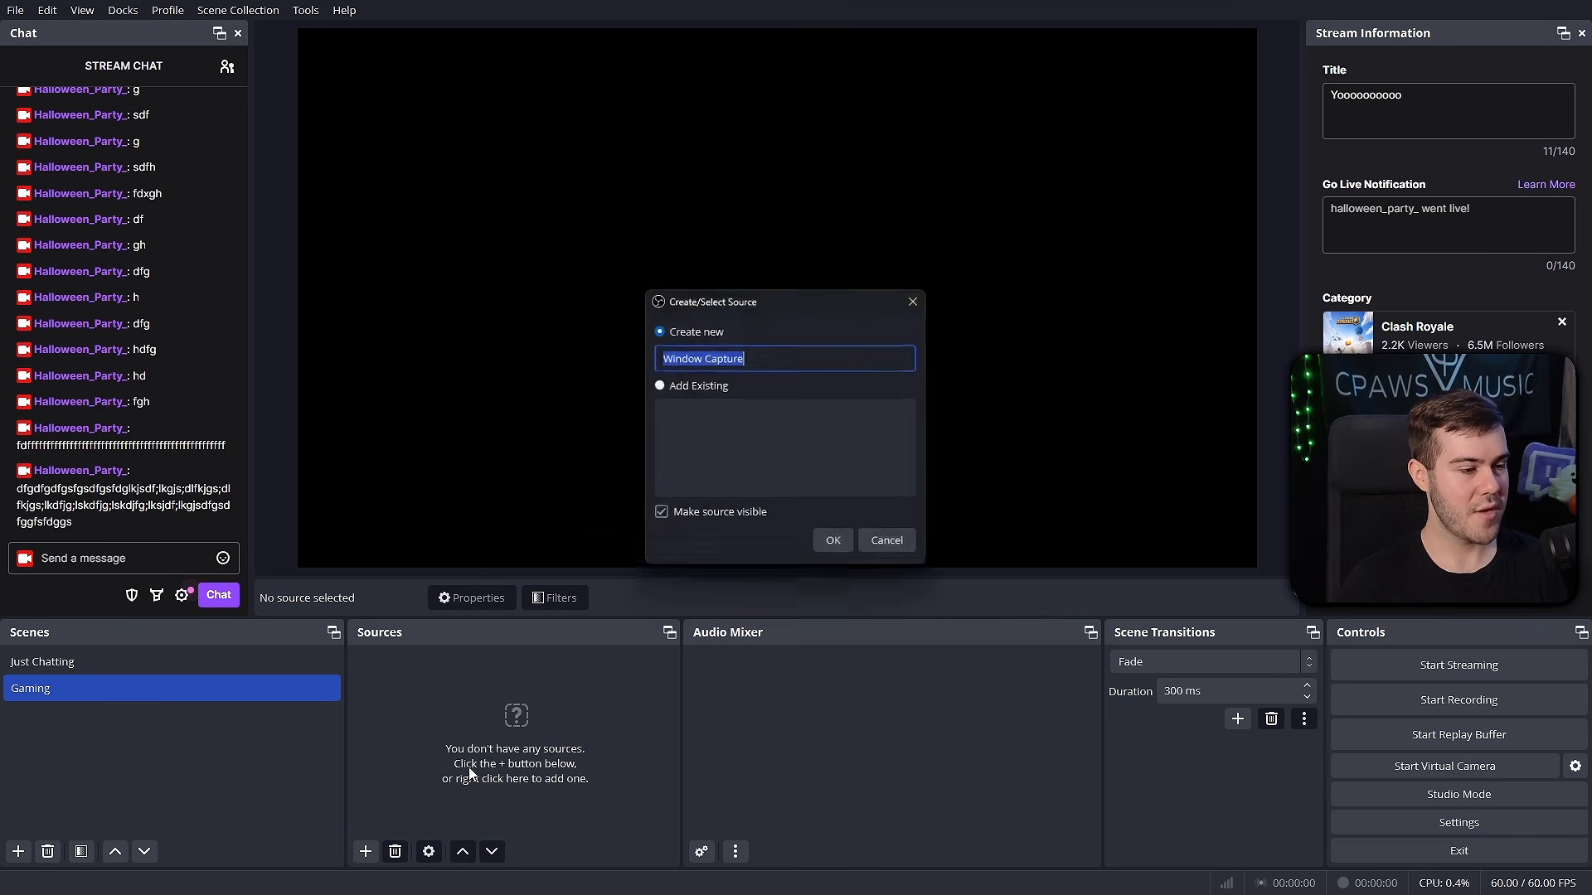
{"action": "left_click", "coordinate": [839, 547]}
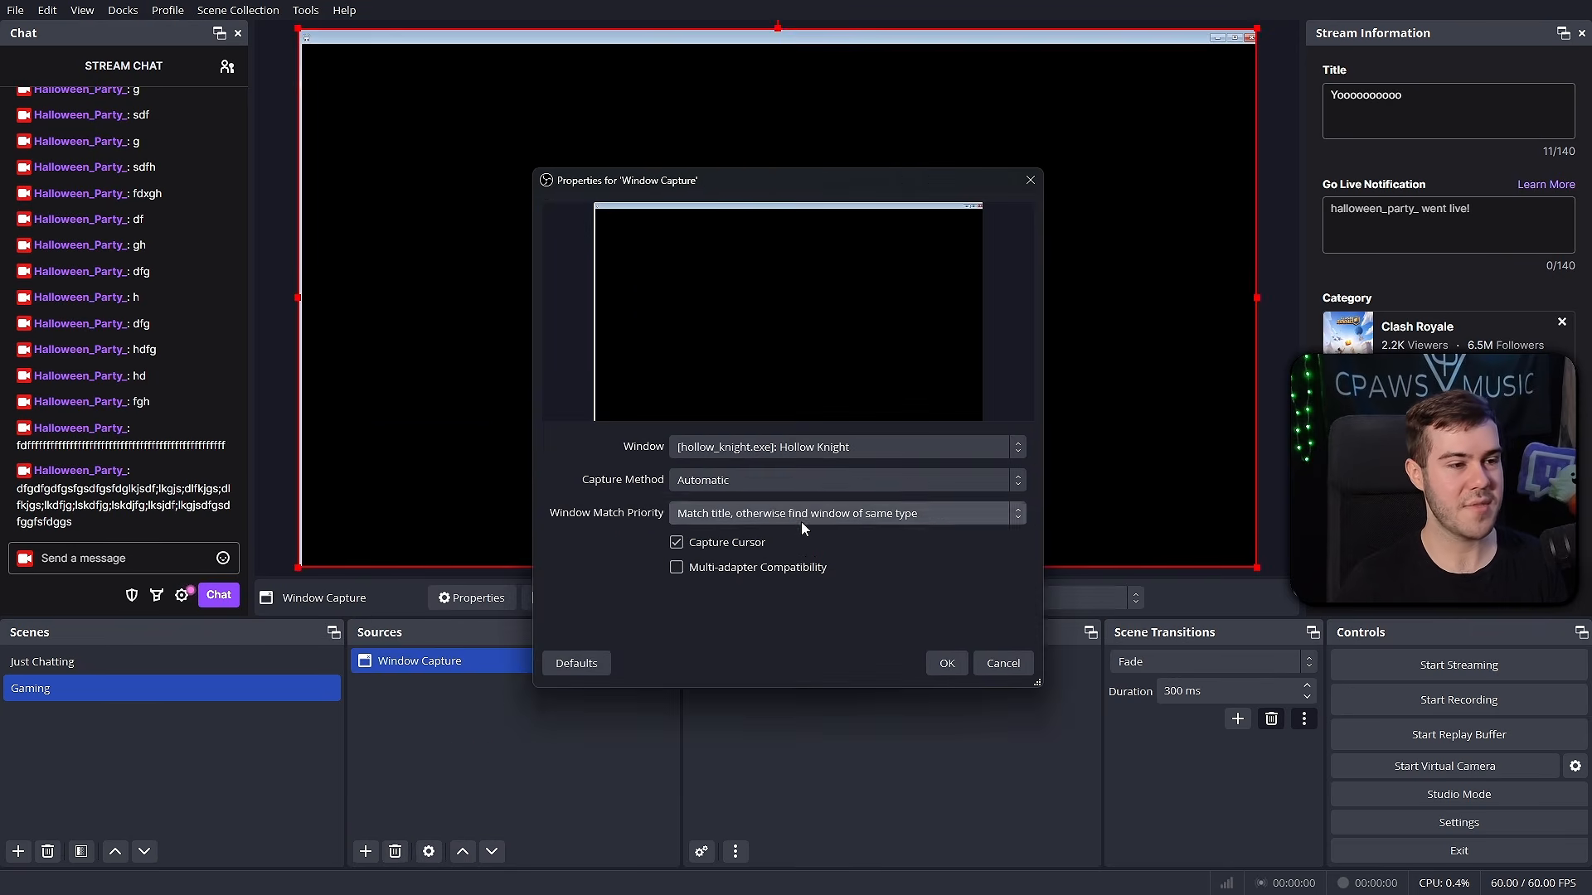
- Keep [hollow_knight.exe]: Hollow Knight as the captured window, set the Capture Method to Windows 10 (1903 and up), and accept the properties
{"action": "left_click", "coordinate": [809, 451]}
{"action": "left_click", "coordinate": [810, 450]}
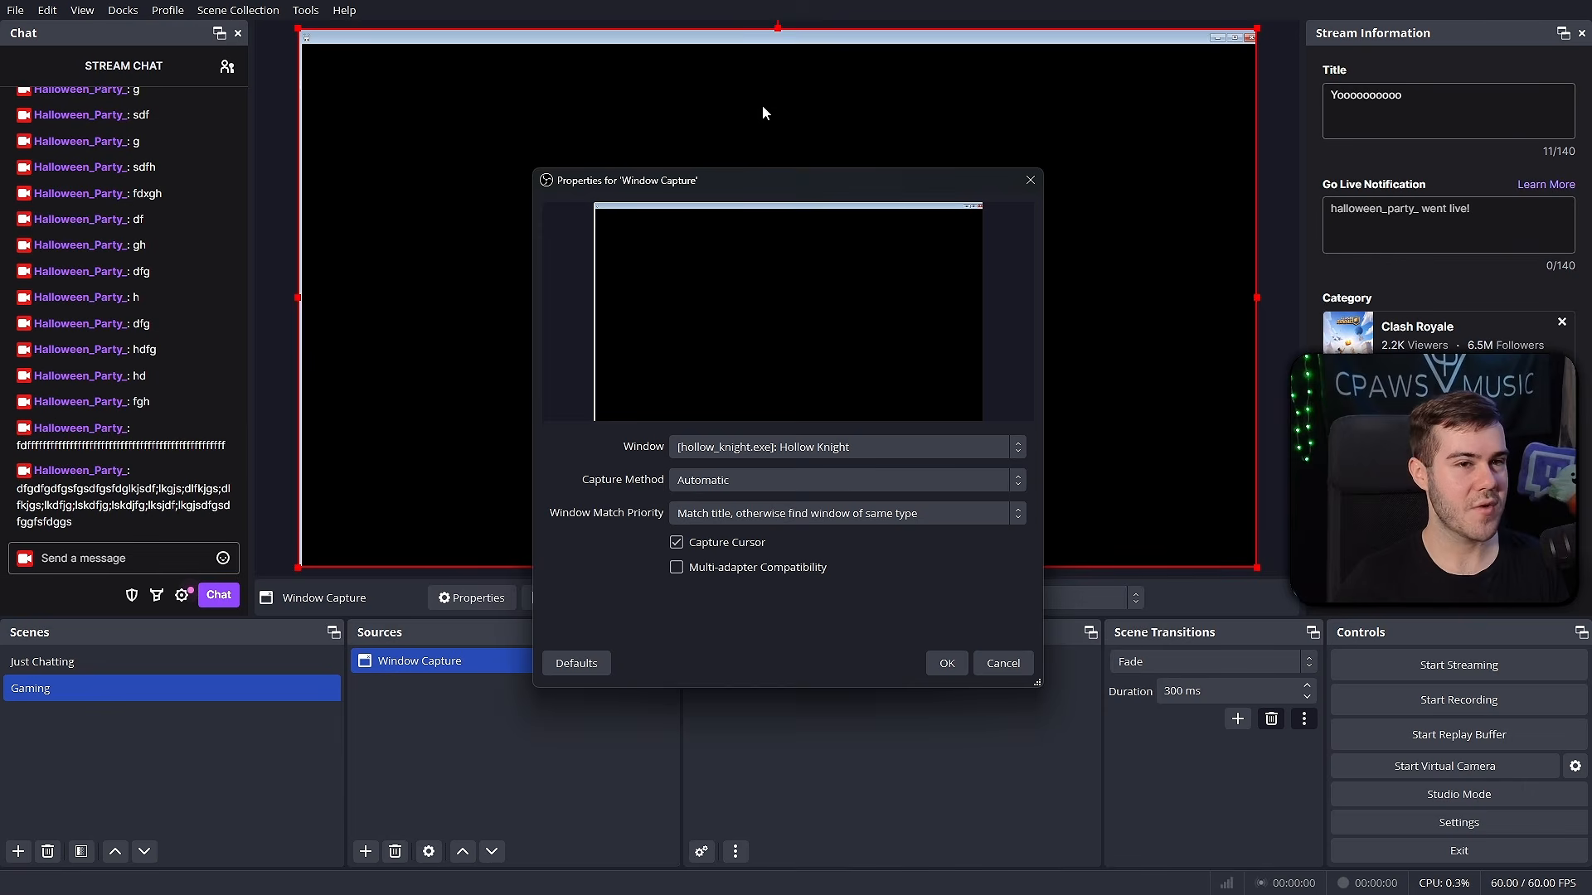
{"action": "left_click", "coordinate": [750, 480]}
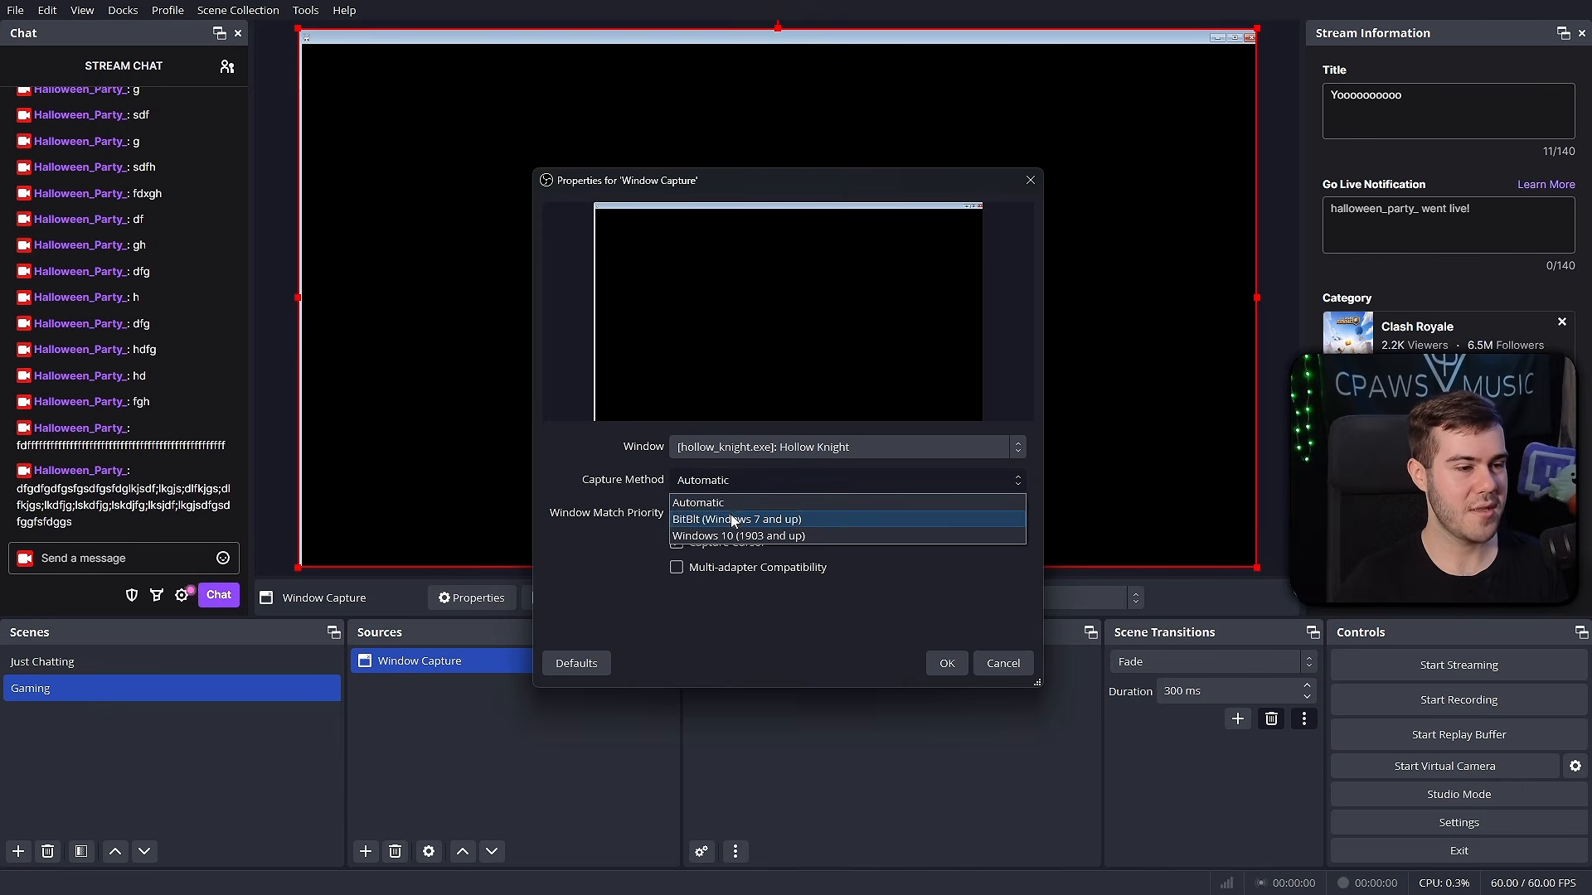
{"action": "left_click", "coordinate": [721, 539]}
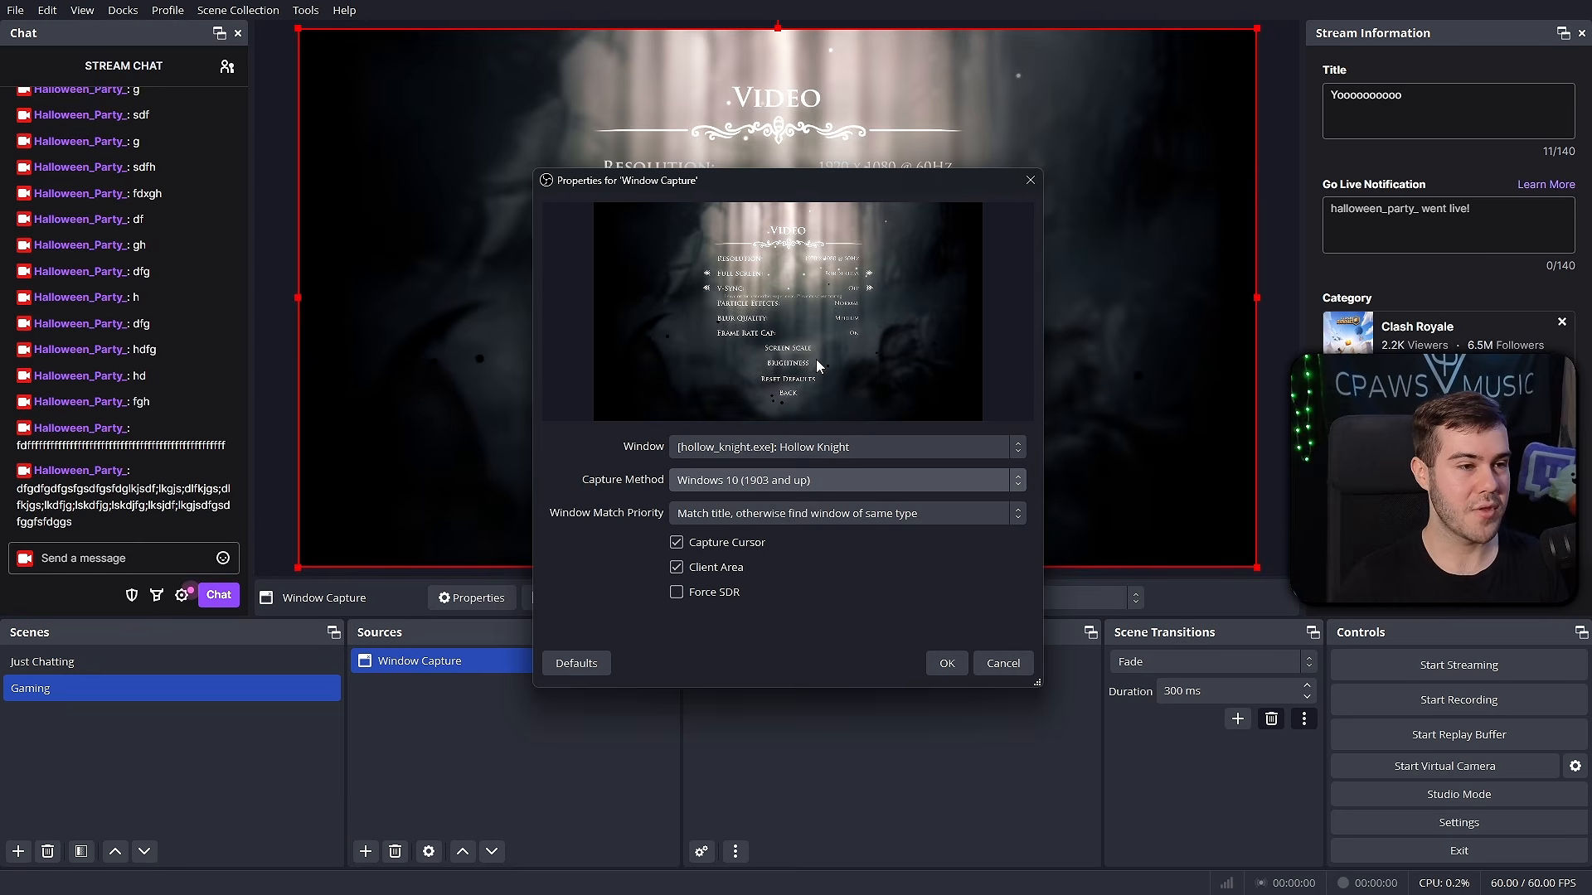
{"action": "left_click", "coordinate": [949, 665]}
- Remove the Window Capture source from the Gaming scene
{"action": "left_click", "coordinate": [515, 695]}
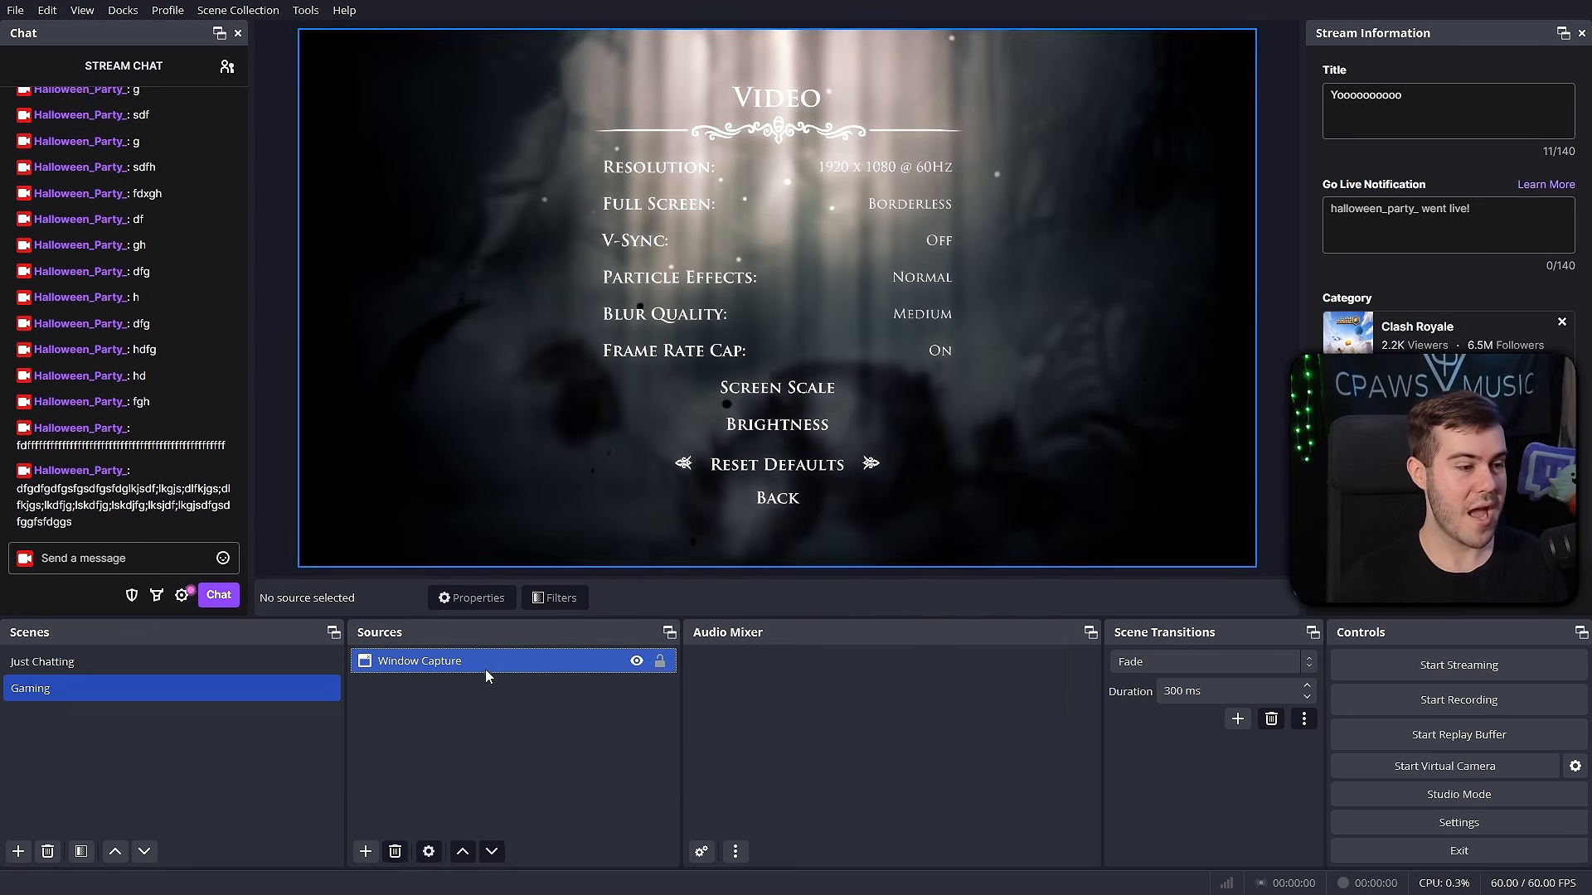
{"action": "left_click", "coordinate": [485, 670]}
{"action": "key", "text": "Delete"}
{"action": "key", "text": "Return"}
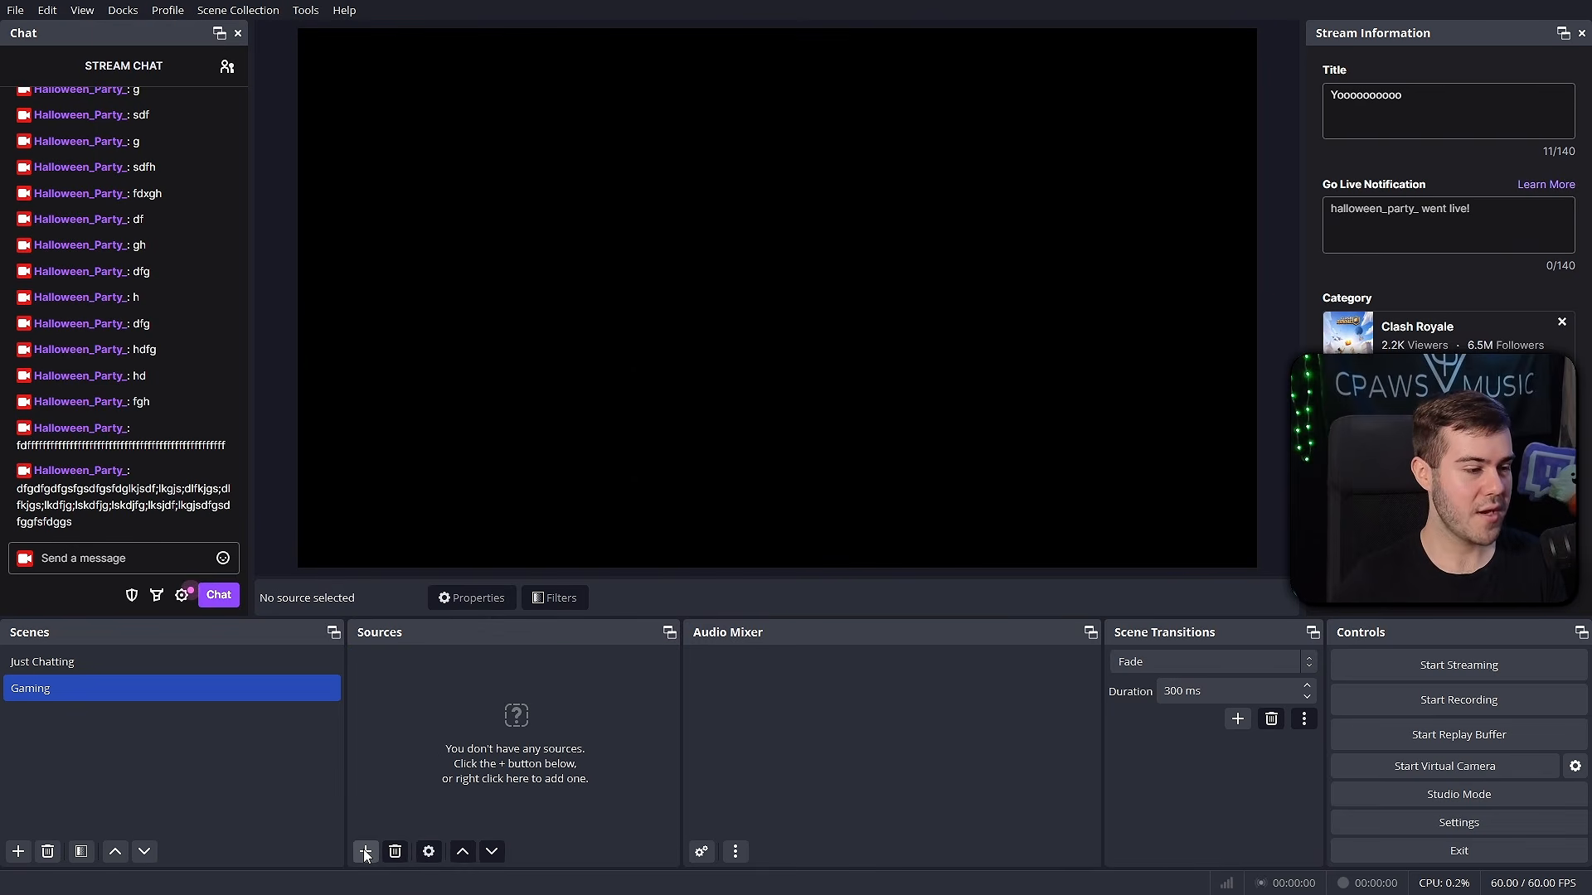
- Add a new Display Capture source to the Gaming scene and set its display to Acer H276HL: 1920x1080 @ 0,0 (Primary Monitor)
{"action": "left_click", "coordinate": [365, 852]}
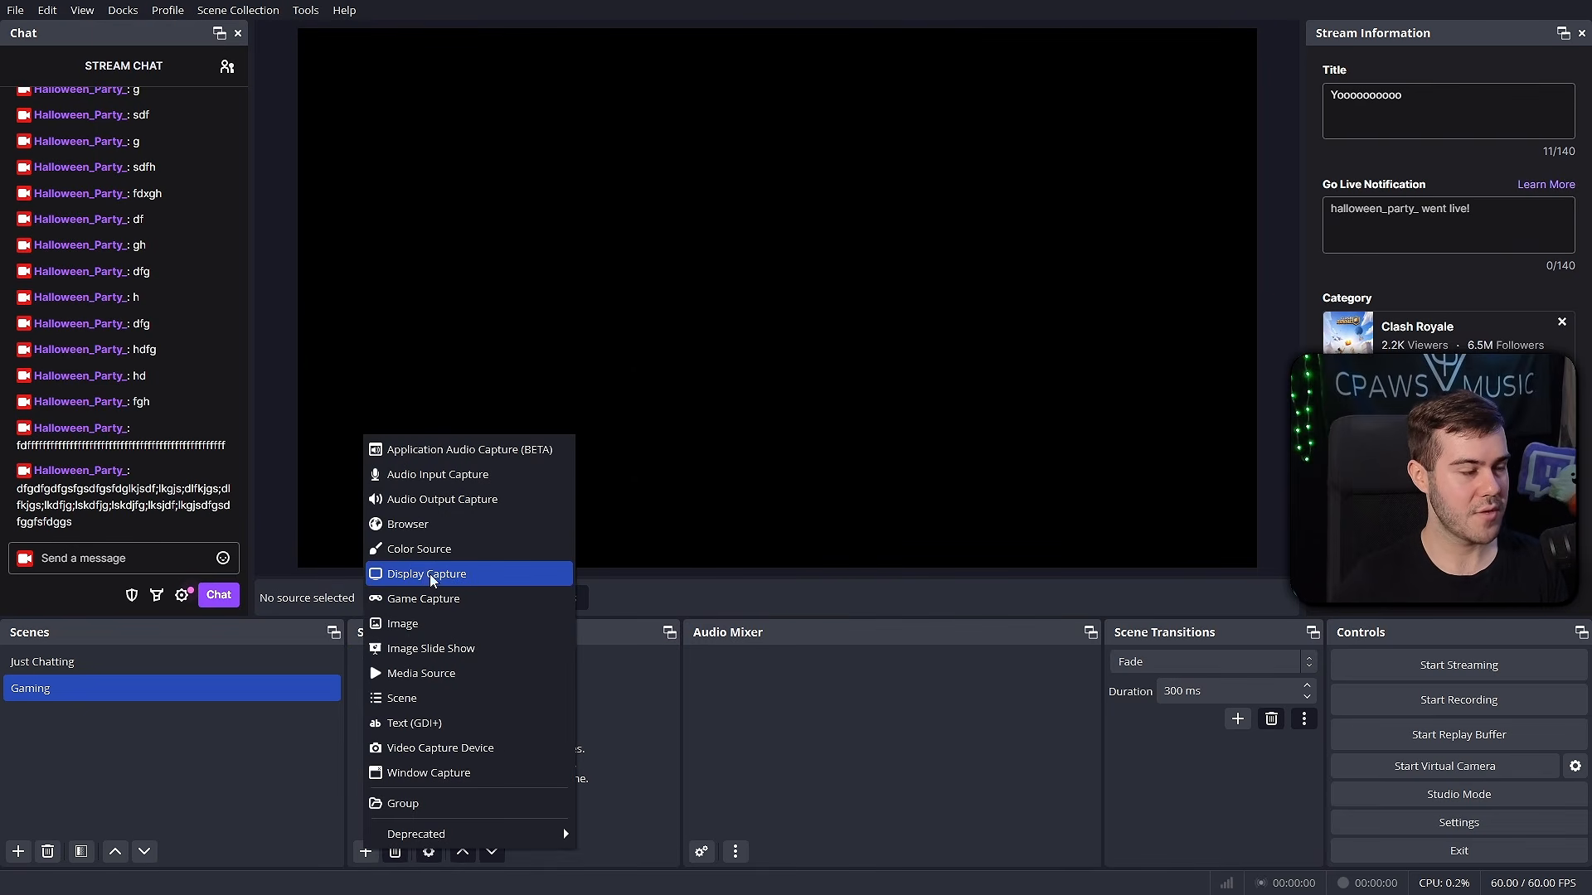
{"action": "left_click", "coordinate": [475, 574]}
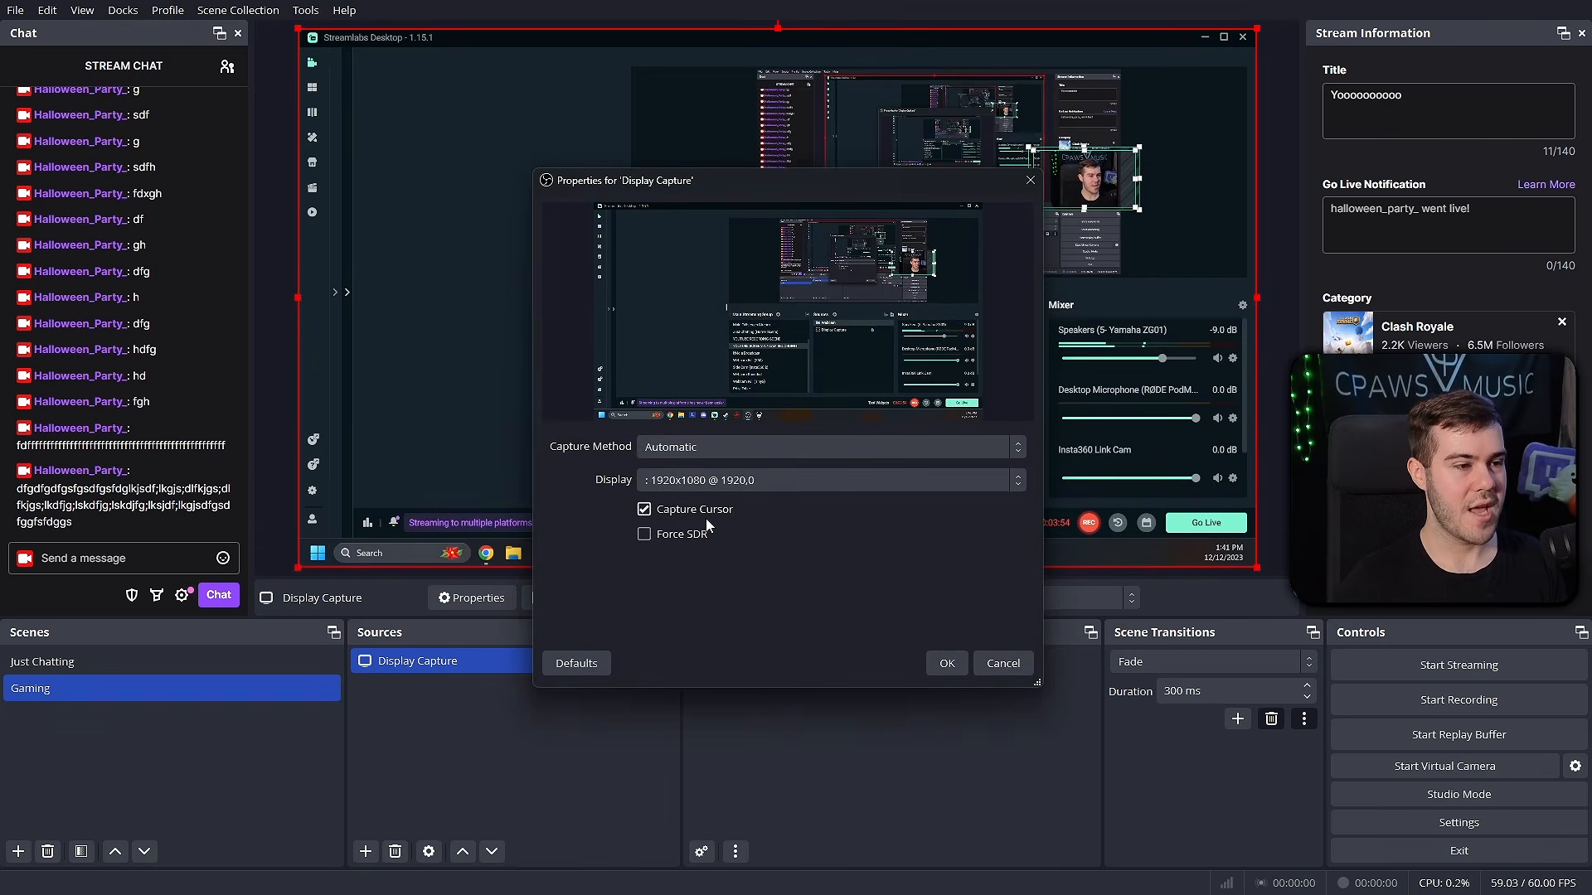
{"action": "left_click", "coordinate": [717, 446]}
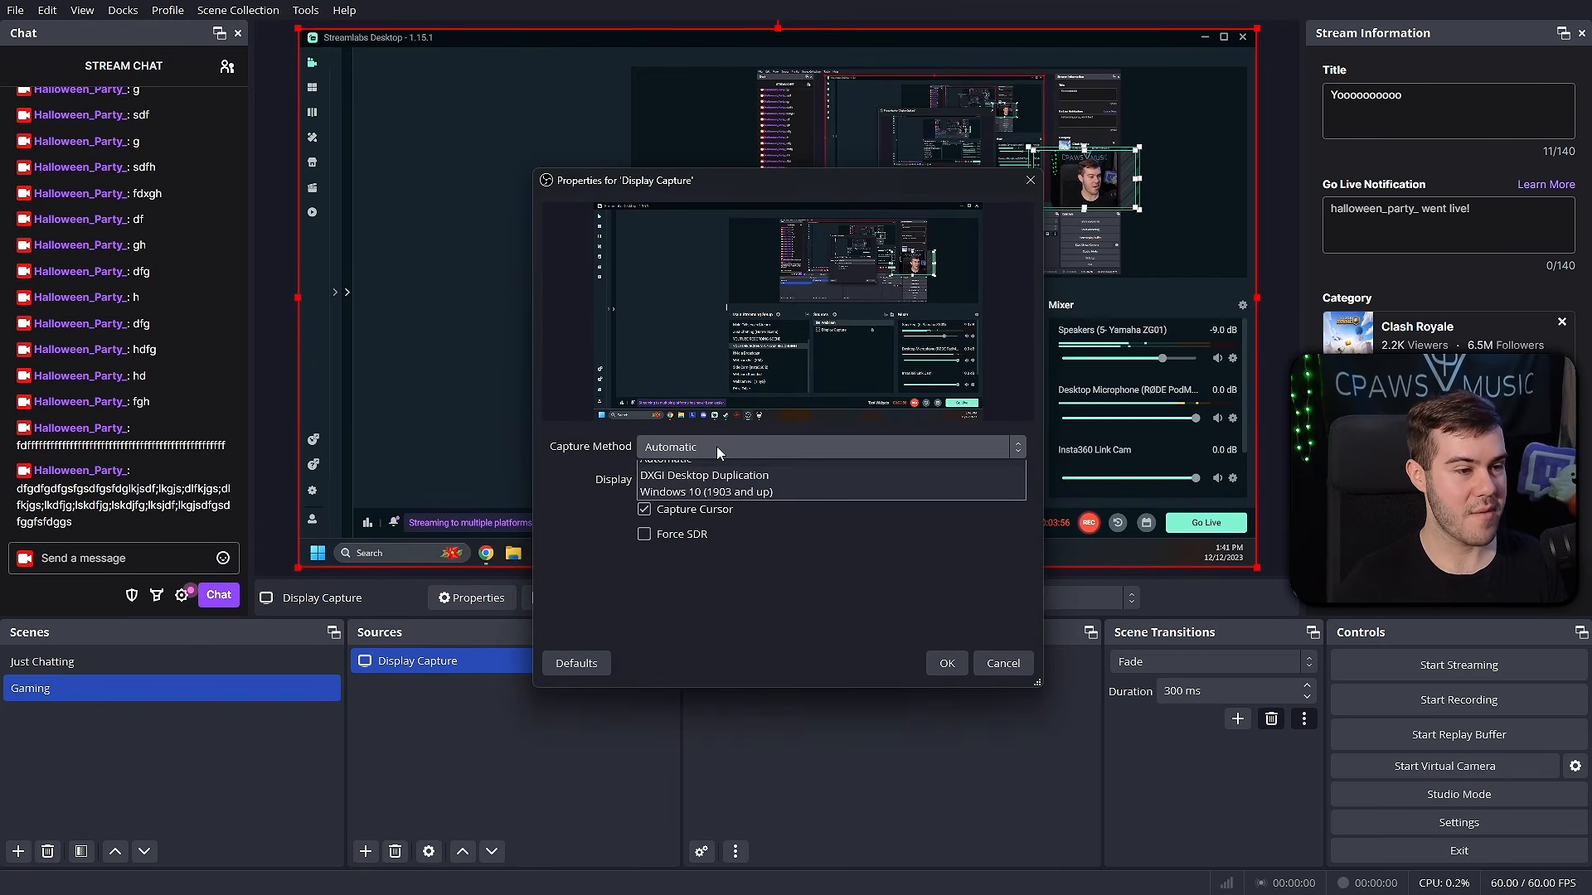
{"action": "left_click", "coordinate": [560, 466]}
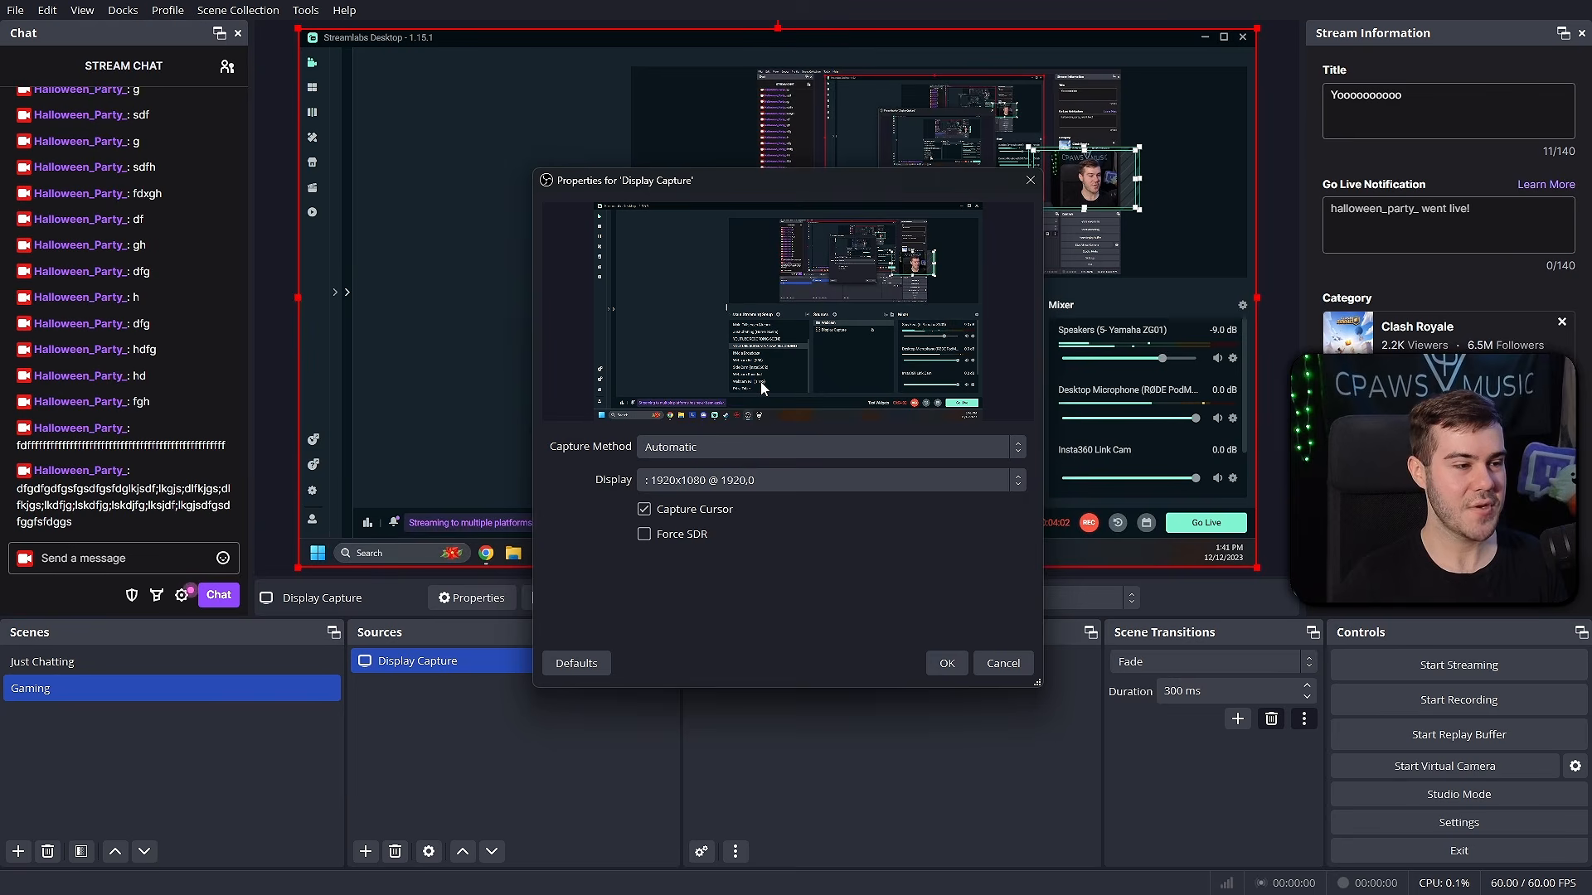
{"action": "left_click", "coordinate": [715, 479]}
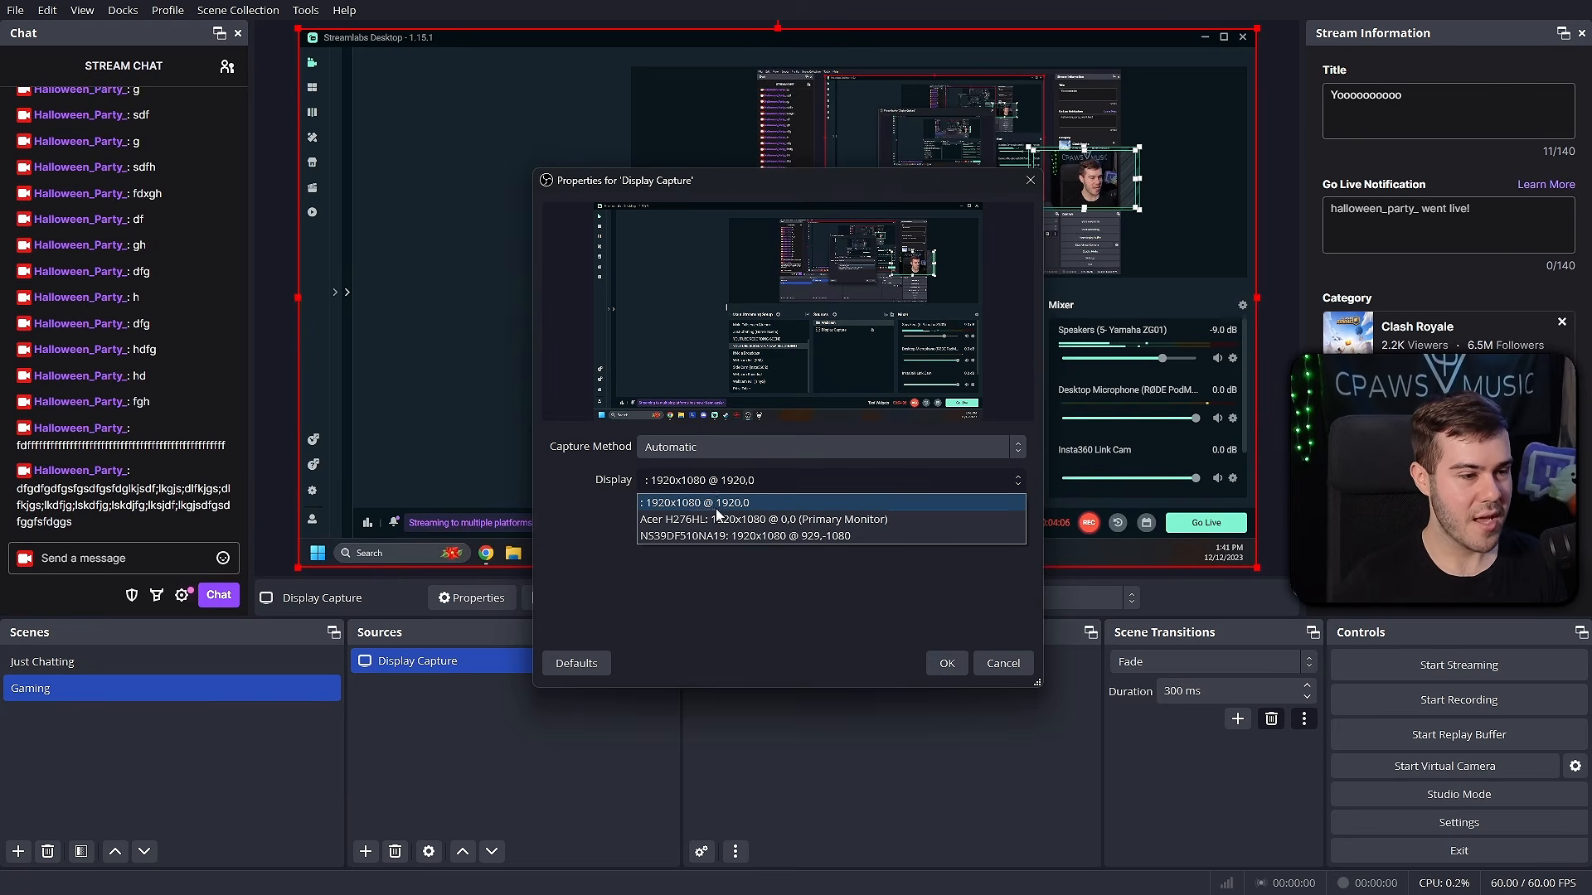
{"action": "left_click", "coordinate": [716, 517]}
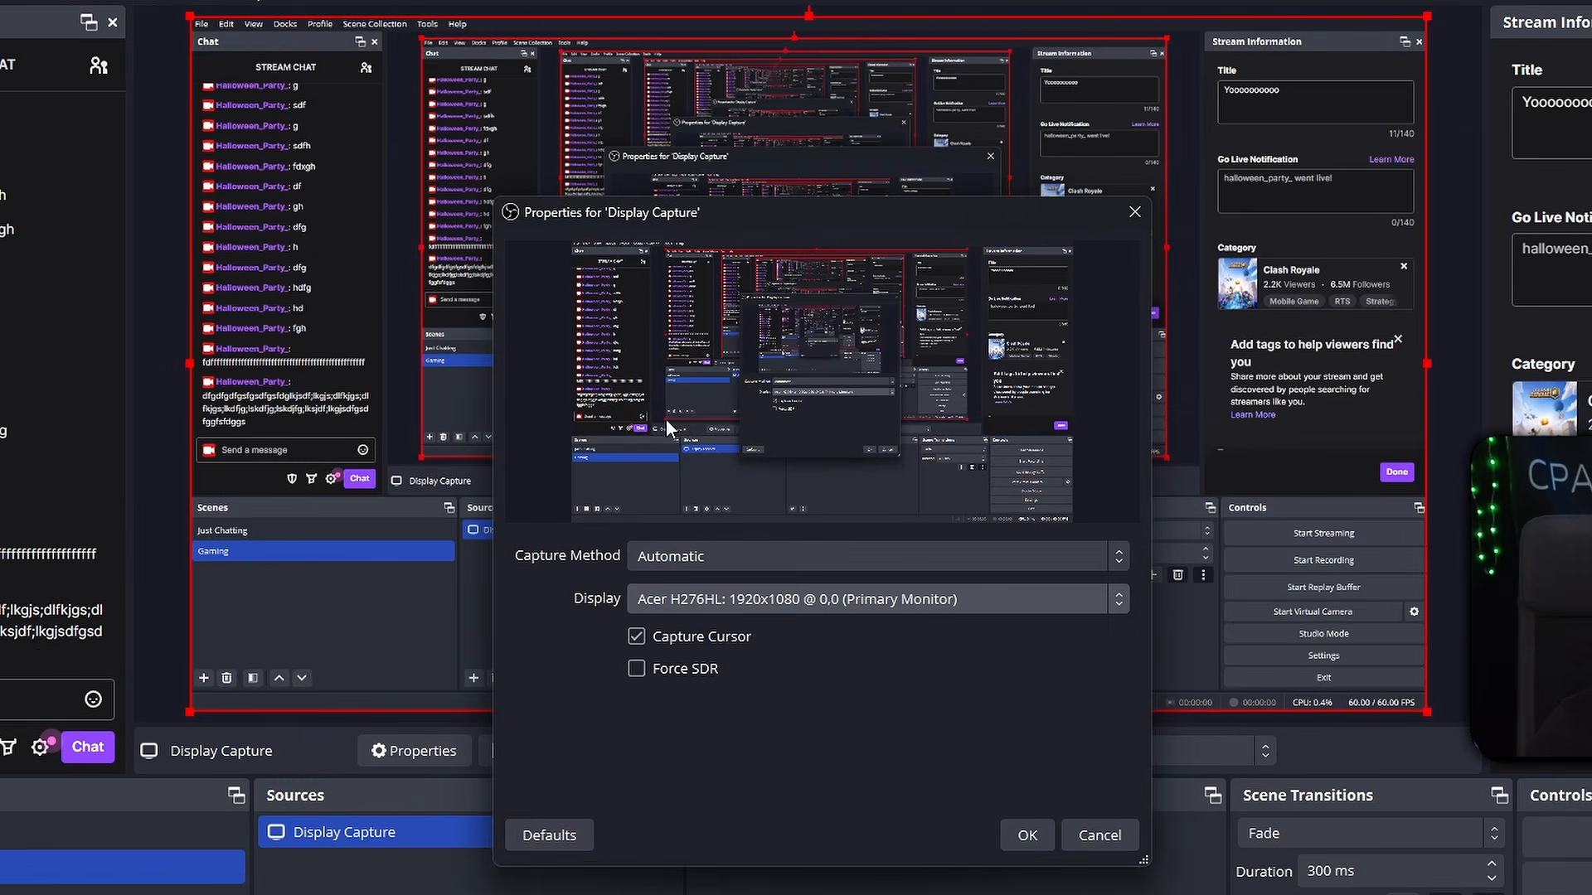
{"action": "left_click_drag", "start_coordinate": [788, 212], "coordinate": [793, 423]}
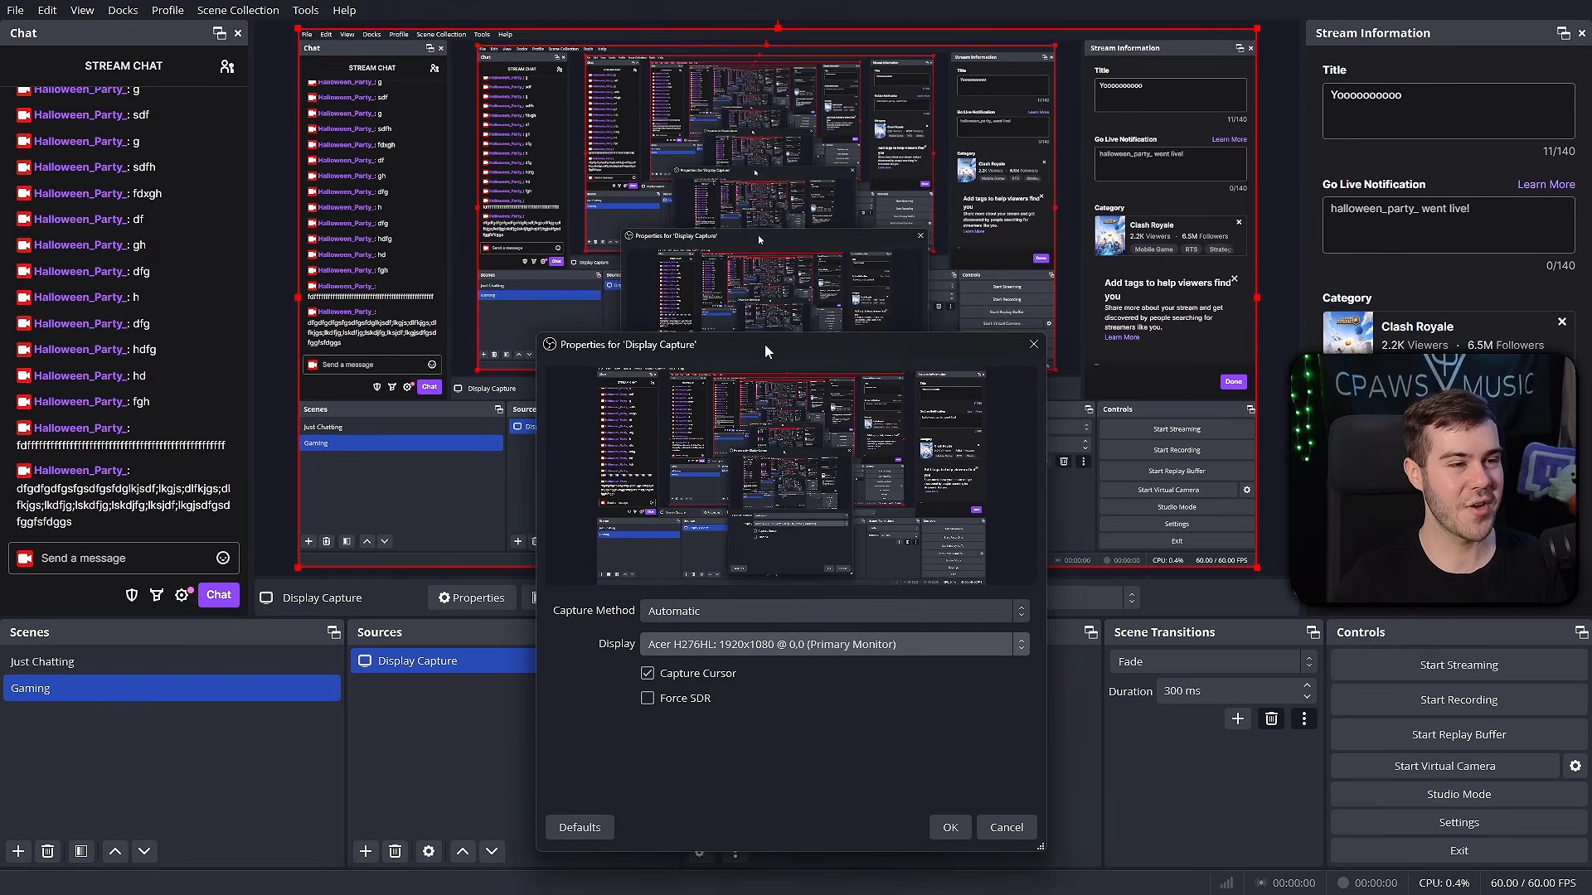
{"action": "left_click_drag", "start_coordinate": [764, 345], "coordinate": [747, 170]}
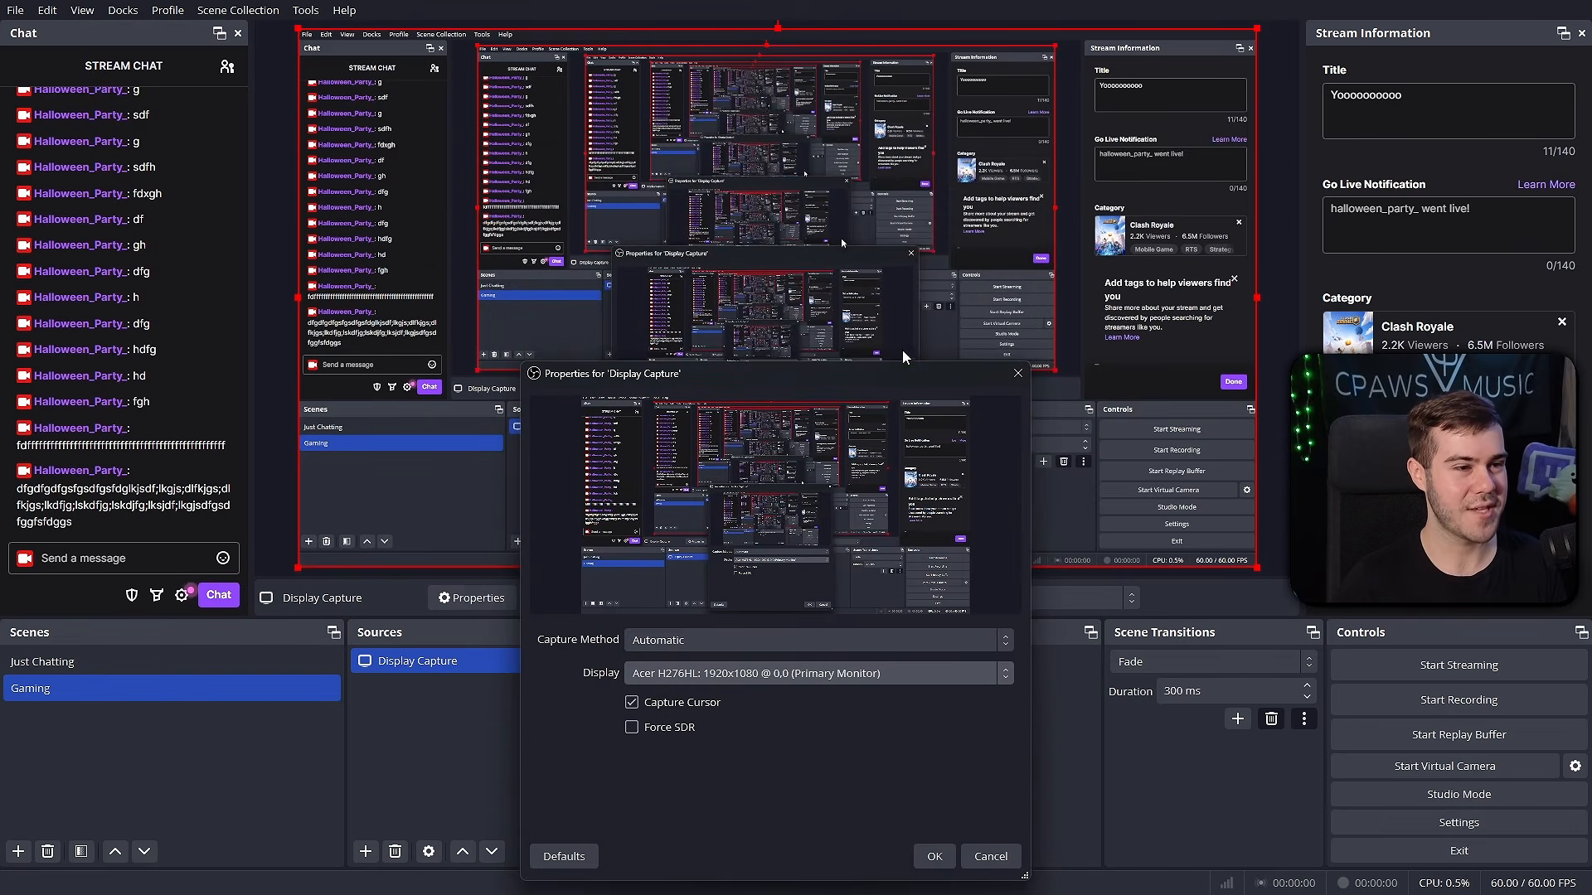
{"action": "left_click_drag", "start_coordinate": [810, 388], "coordinate": [808, 183]}
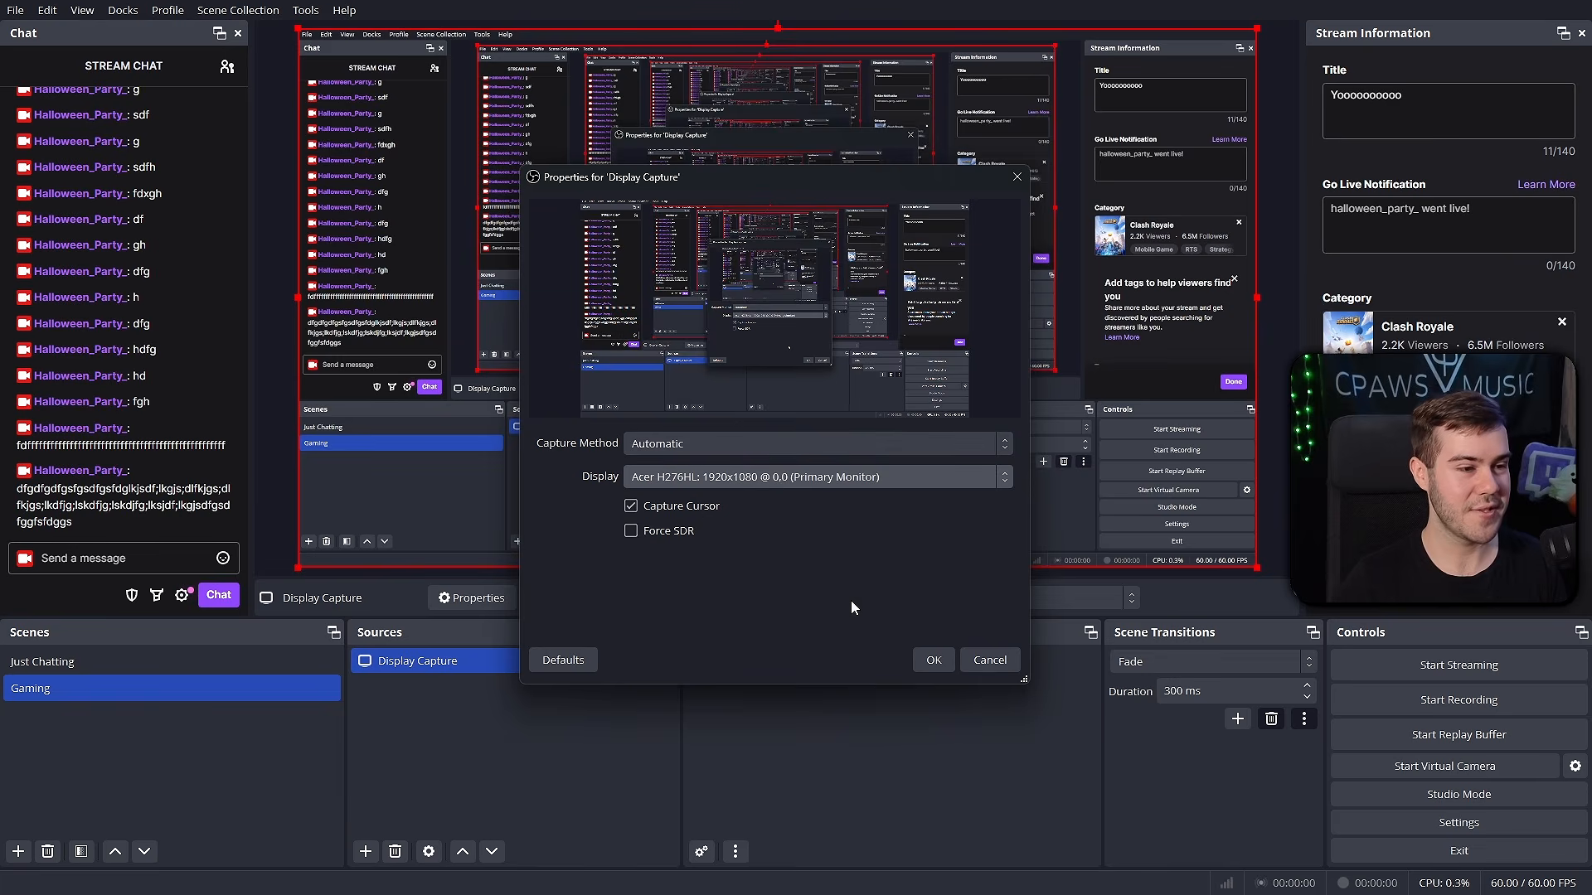
- Accept the Display Capture properties and remove that source from the Gaming scene
{"action": "left_click", "coordinate": [934, 660]}
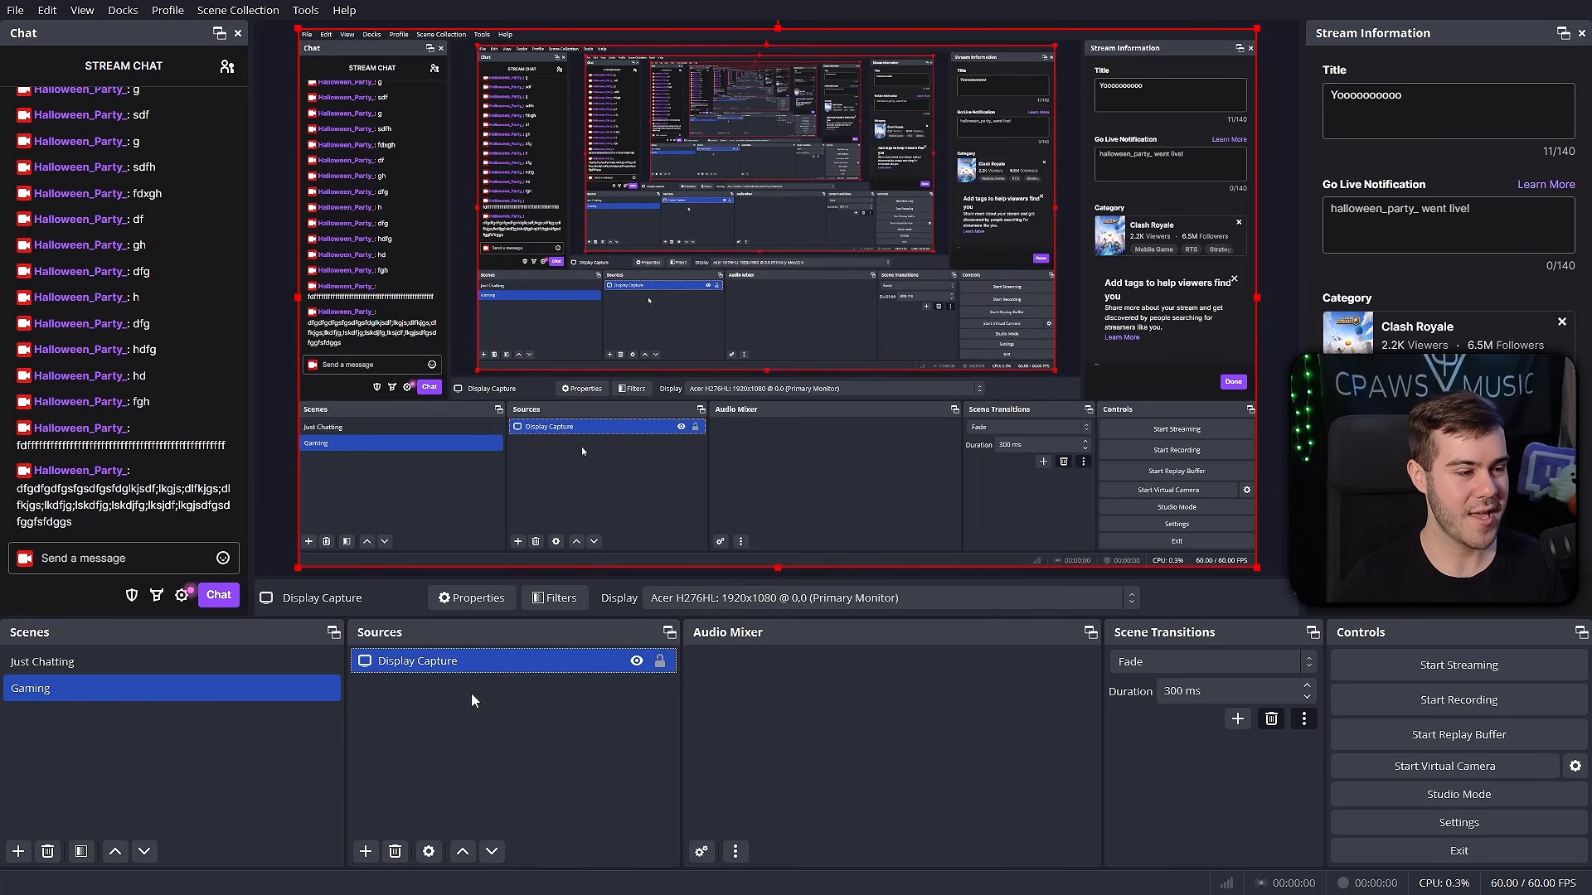
{"action": "key", "text": "Delete"}
{"action": "key", "text": "Return"}
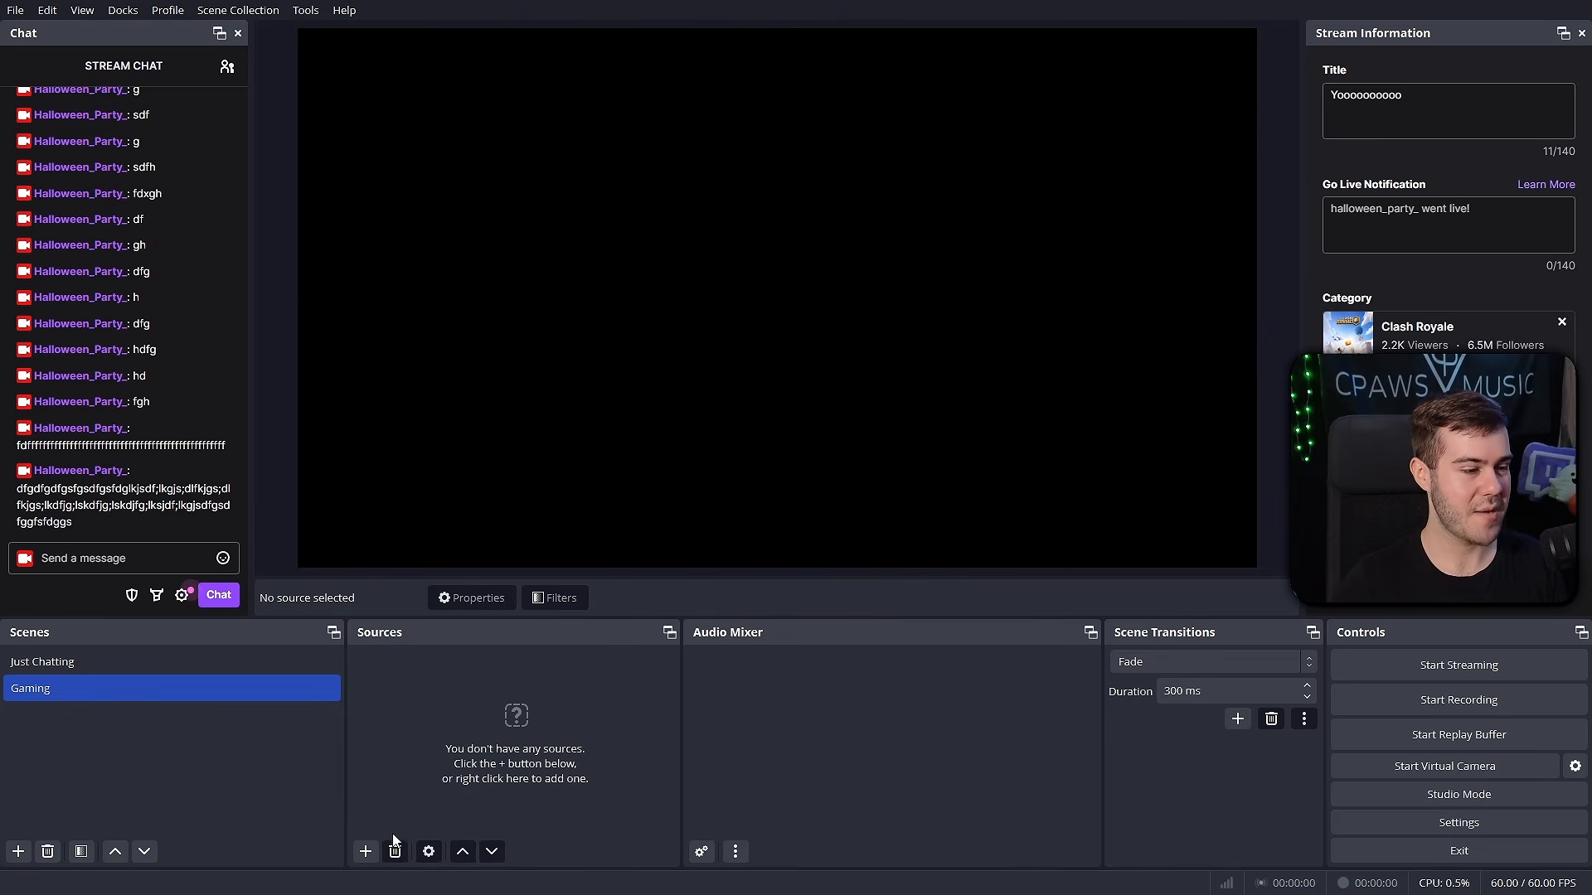
- Add a new Game Capture source to the empty Gaming scene, keeping the default name
{"action": "left_click", "coordinate": [365, 851]}
{"action": "left_click", "coordinate": [491, 606]}
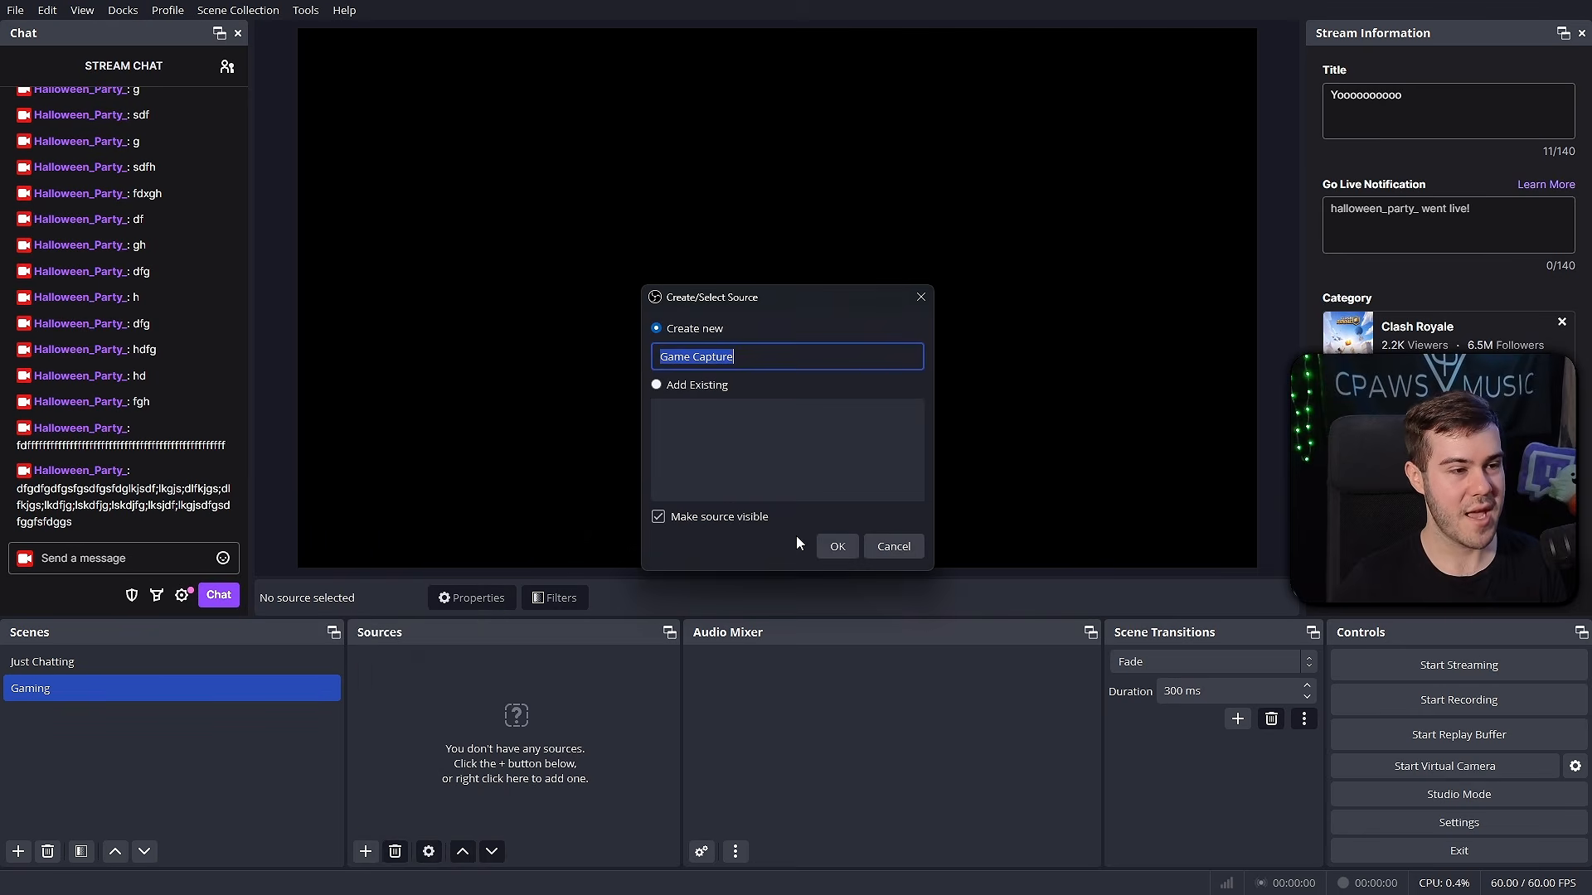
{"action": "left_click", "coordinate": [838, 547]}
- Set the new Game Capture to Capture specific window, choose [hollow_knight.exe]: Hollow Knight, and accept the properties
{"action": "left_click", "coordinate": [833, 452]}
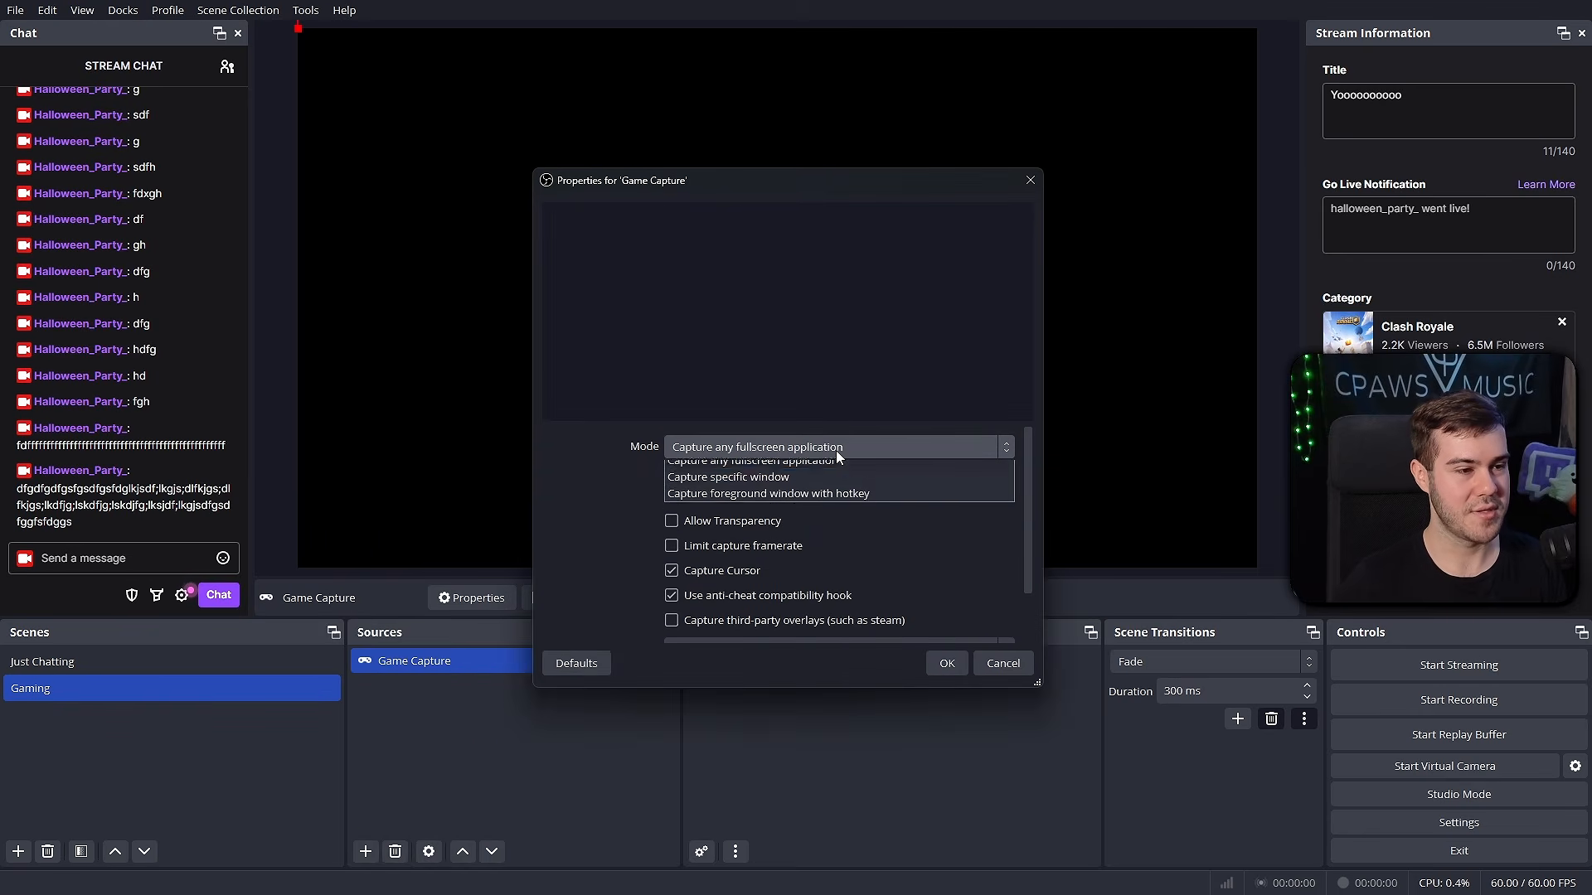
{"action": "left_click", "coordinate": [739, 486]}
{"action": "left_click", "coordinate": [772, 480]}
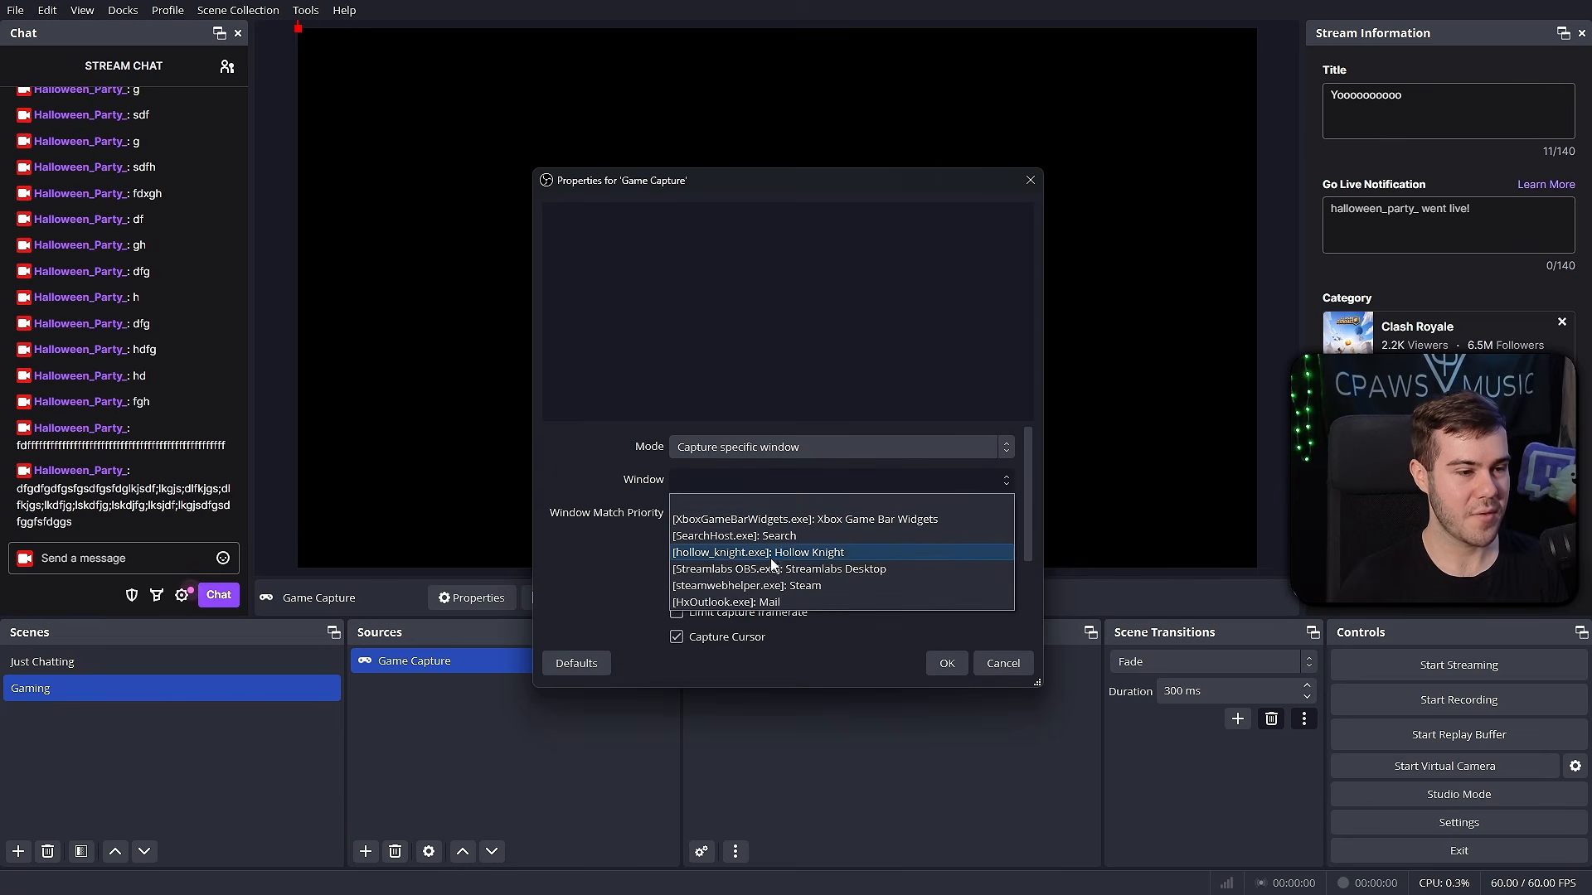
{"action": "left_click", "coordinate": [773, 552]}
{"action": "left_click", "coordinate": [947, 663]}
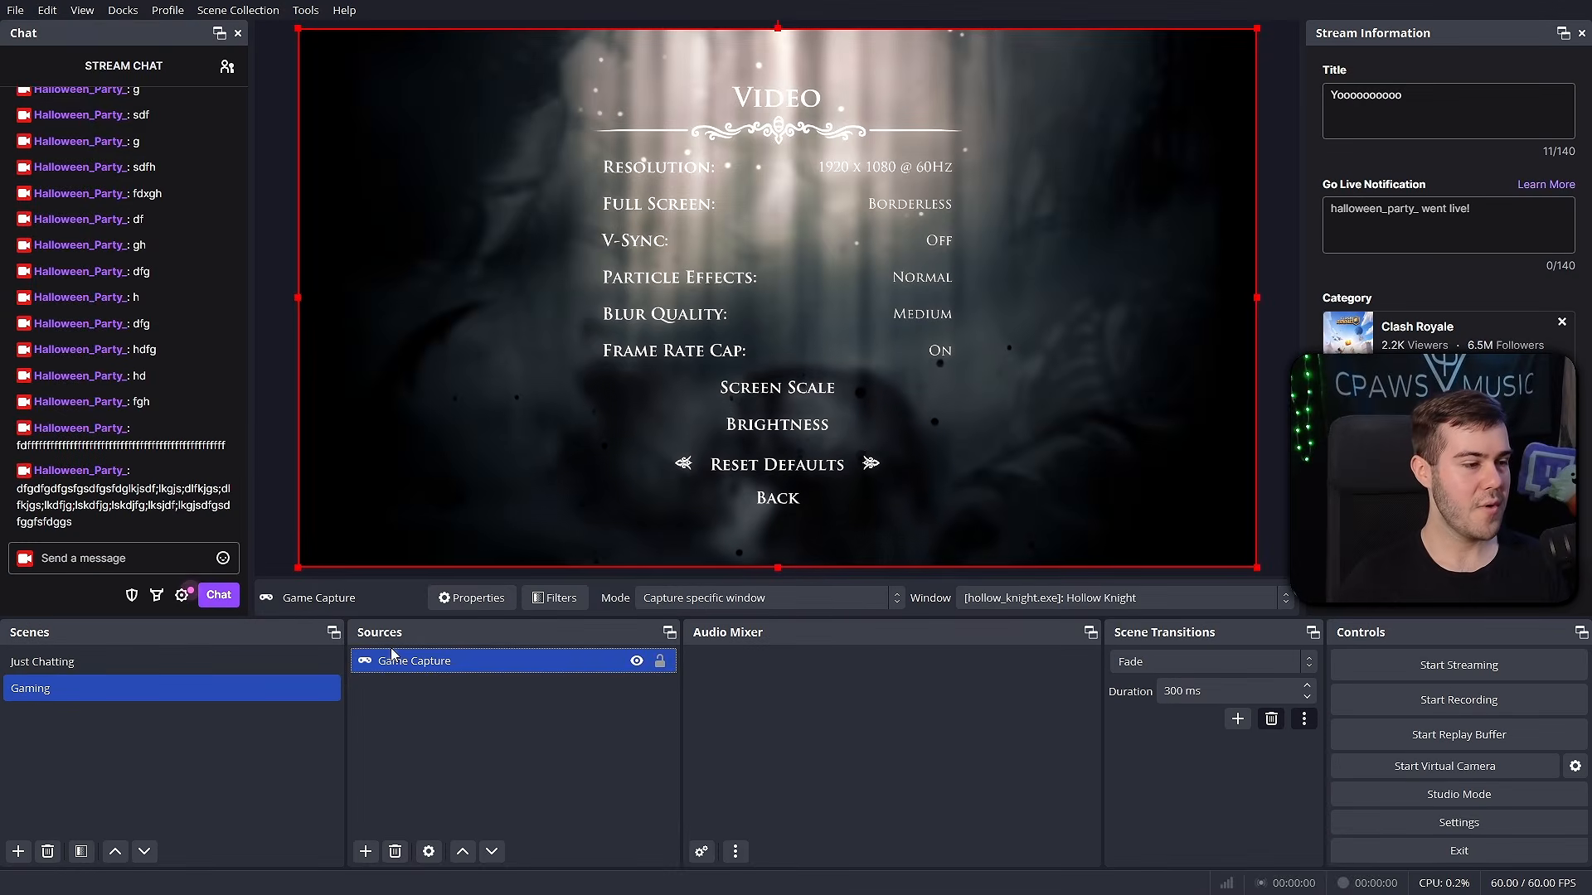
- Add the existing Webcam video capture device as a source in the Gaming scene
{"action": "left_click", "coordinate": [366, 853]}
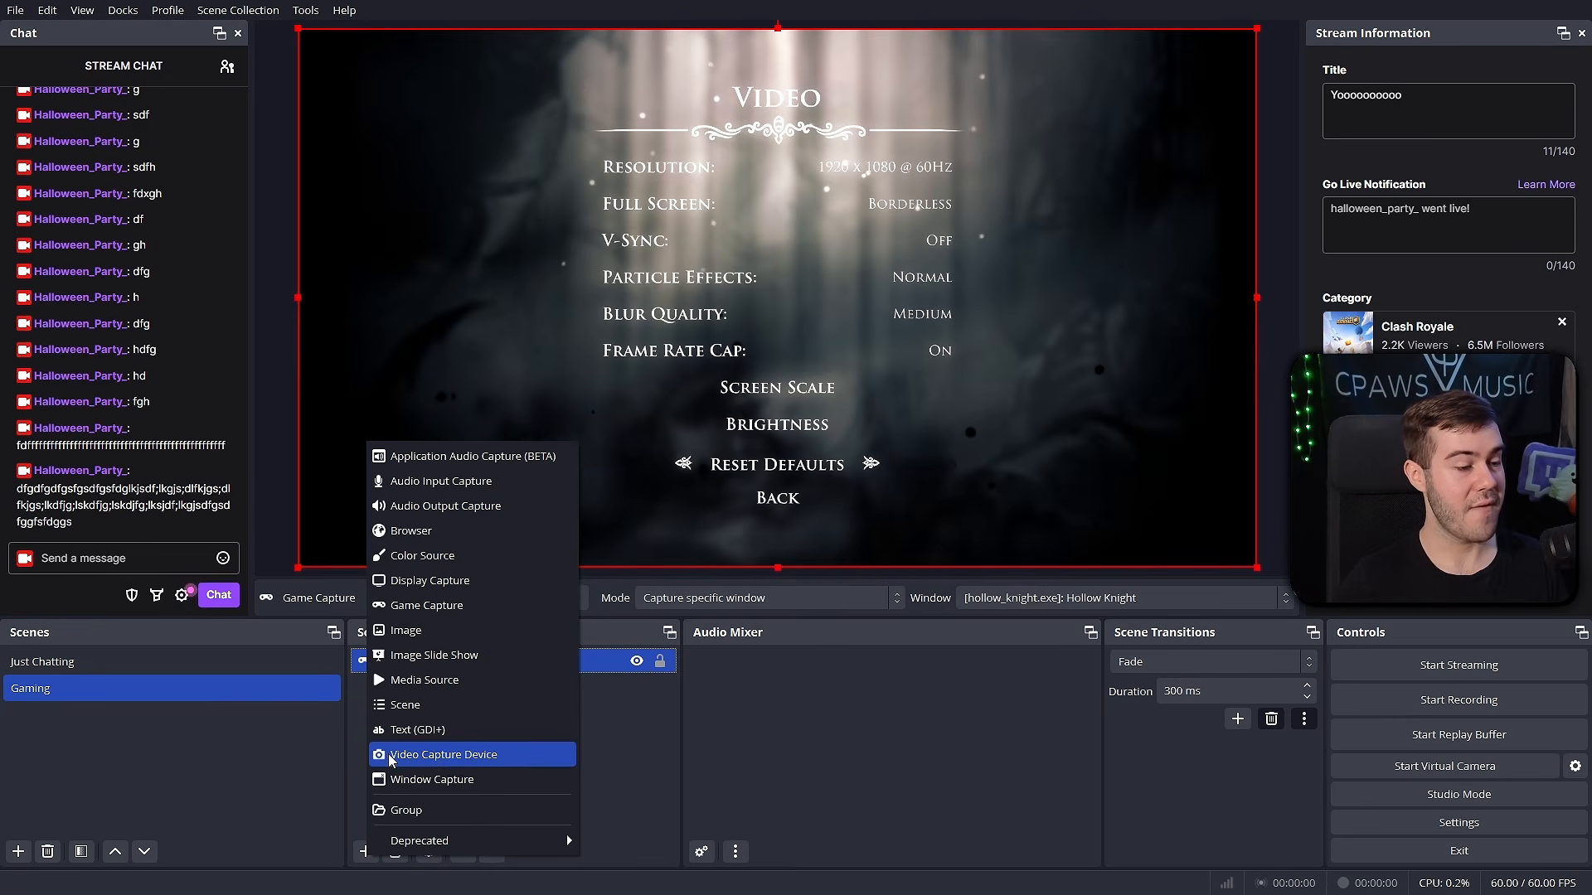
{"action": "left_click", "coordinate": [508, 756]}
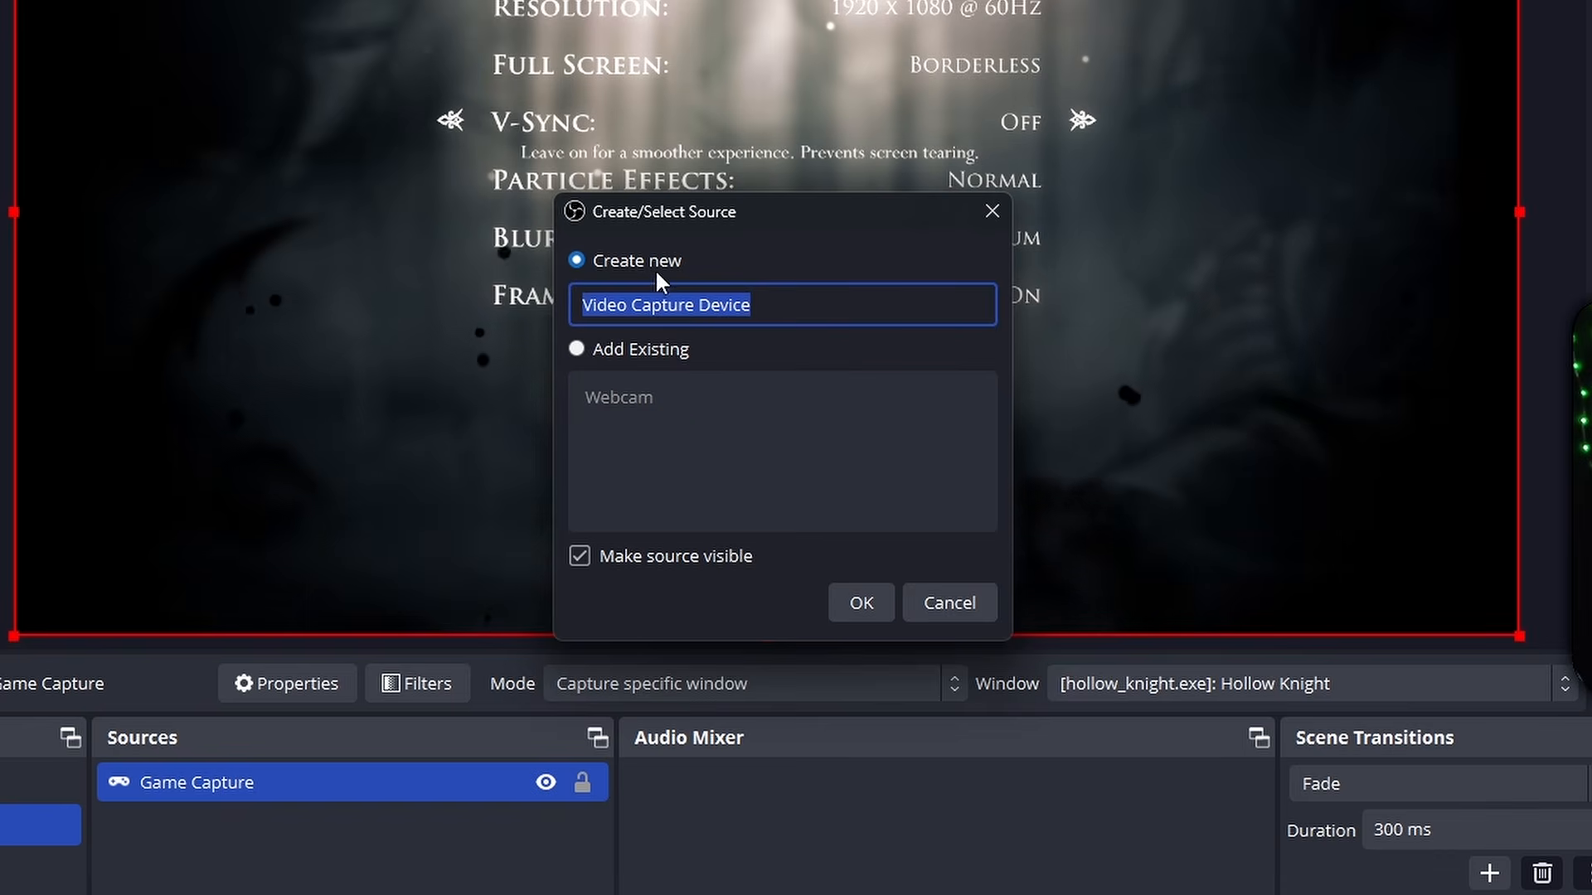
{"action": "left_click", "coordinate": [575, 348]}
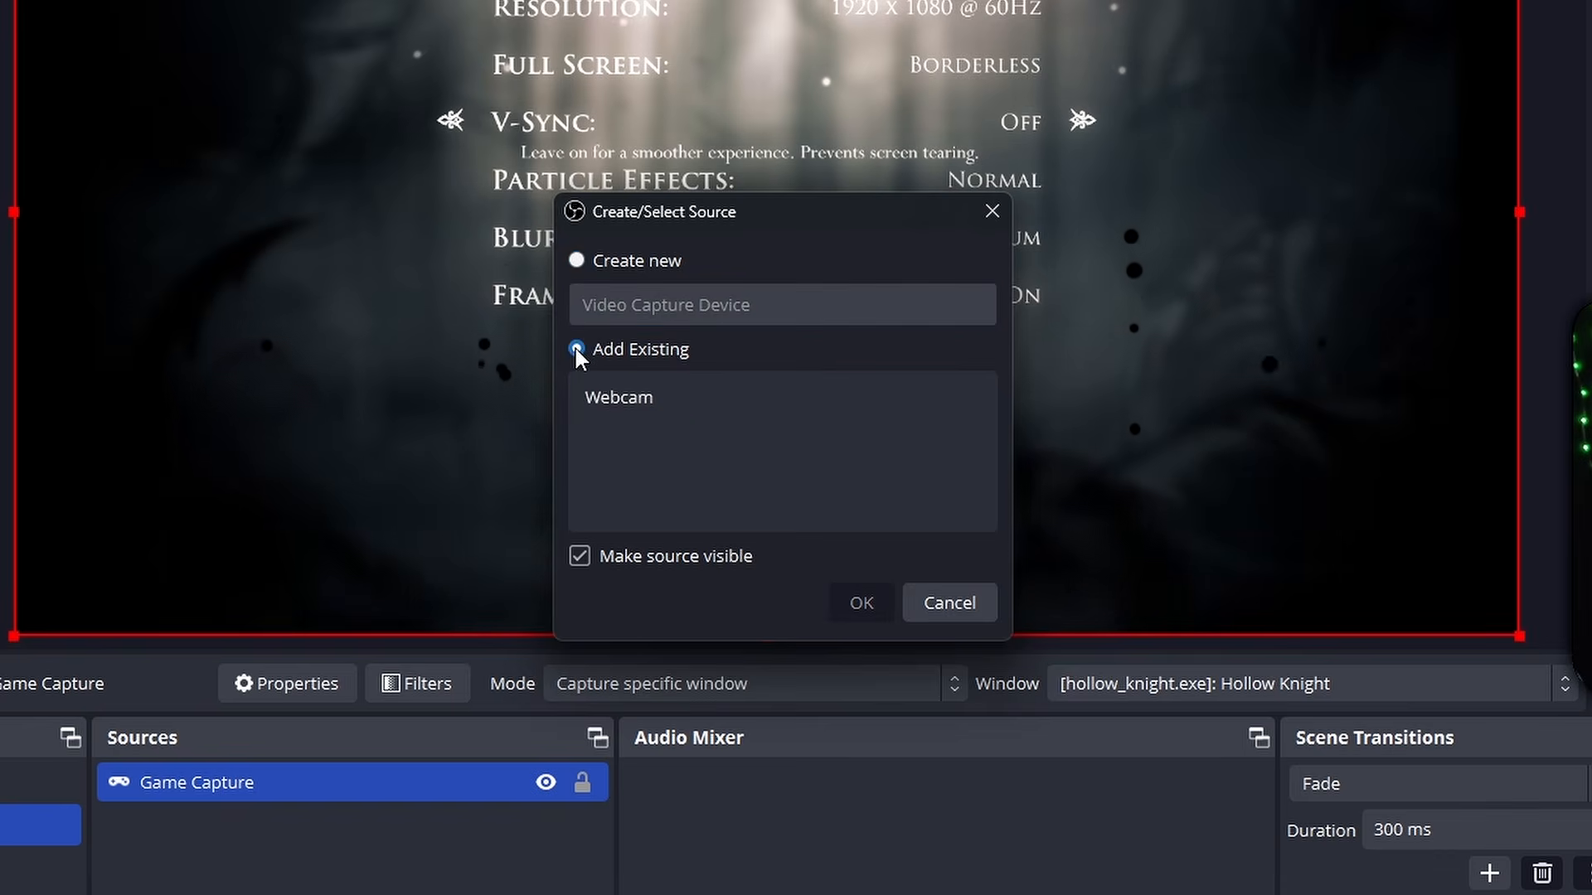
{"action": "left_click", "coordinate": [630, 402]}
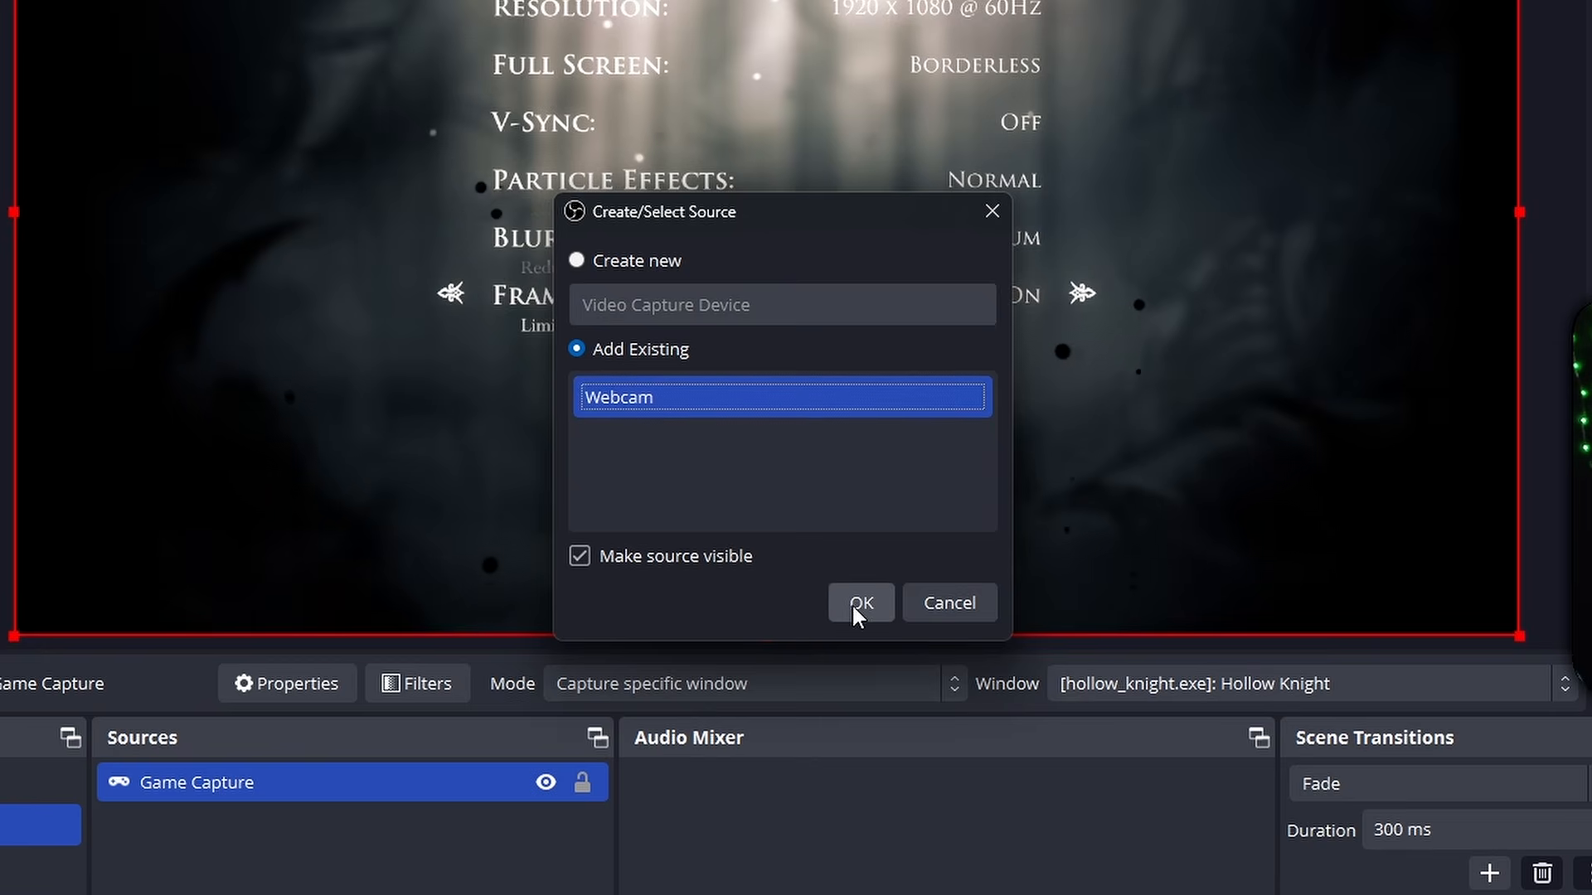
{"action": "left_click", "coordinate": [854, 604]}
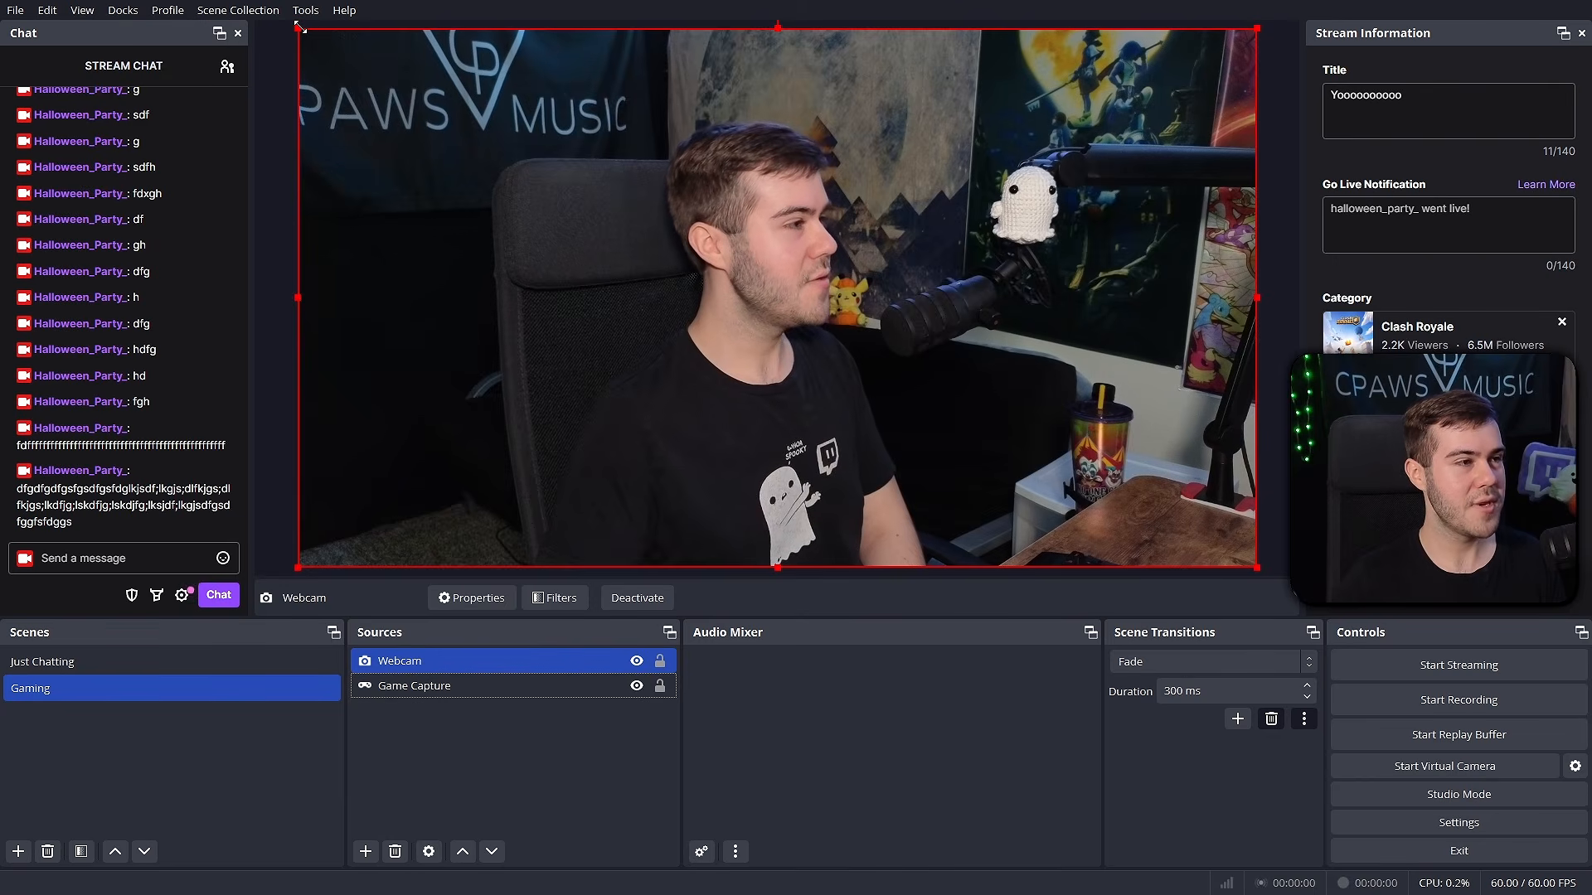
- Shrink the webcam and place it against the canvas's right edge, about 400 px below the top and 1384 px from the left edge
{"action": "left_click_drag", "start_coordinate": [298, 29], "coordinate": [989, 417]}
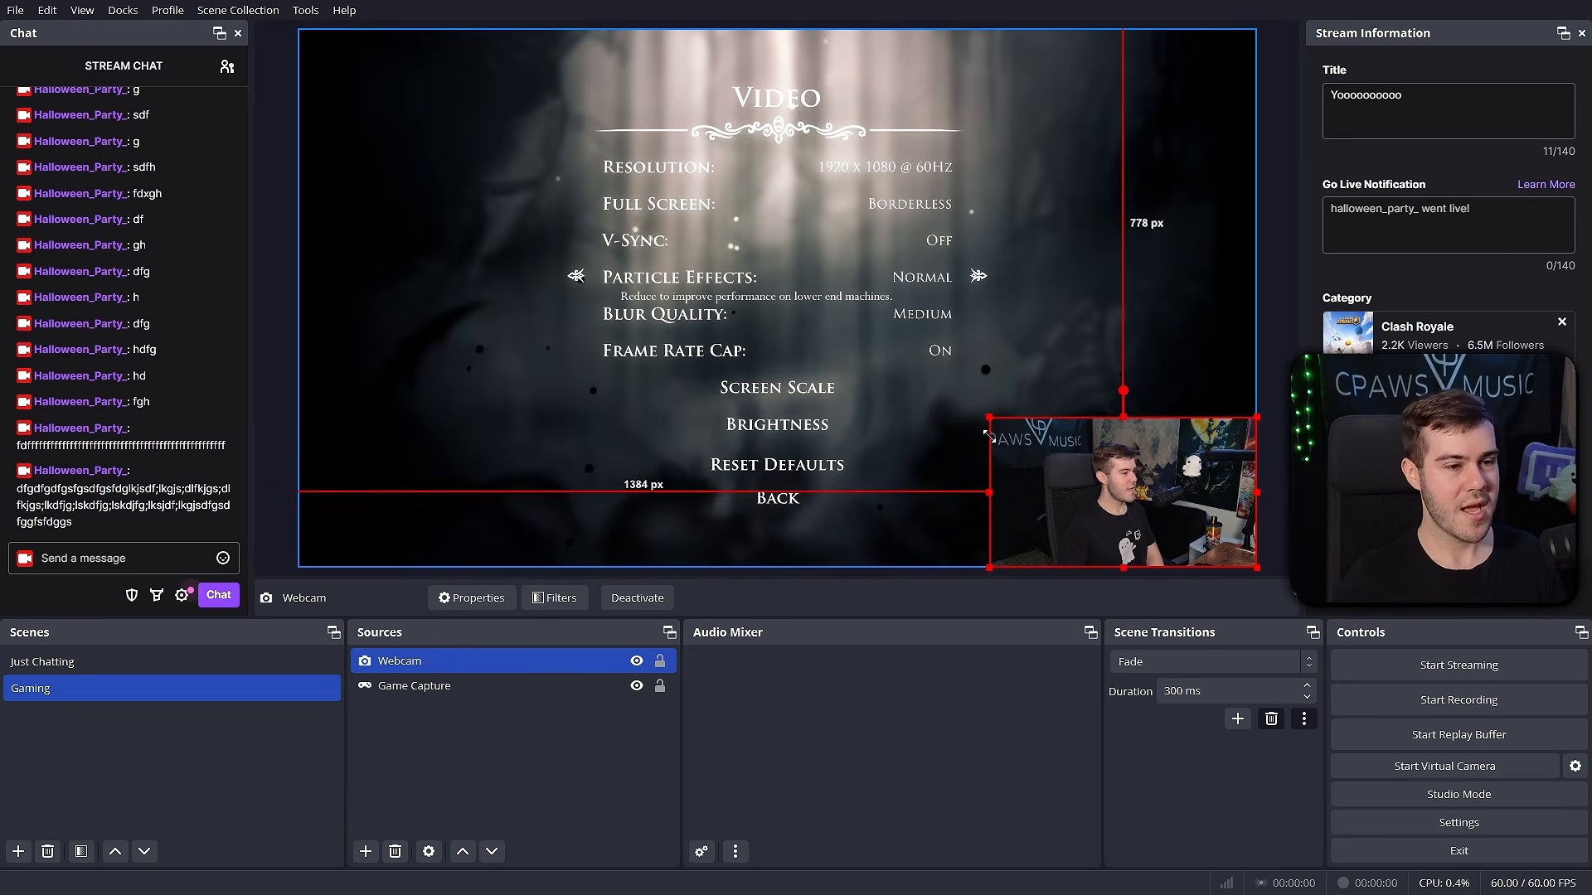
{"action": "left_click_drag", "start_coordinate": [1109, 500], "coordinate": [1103, 338]}
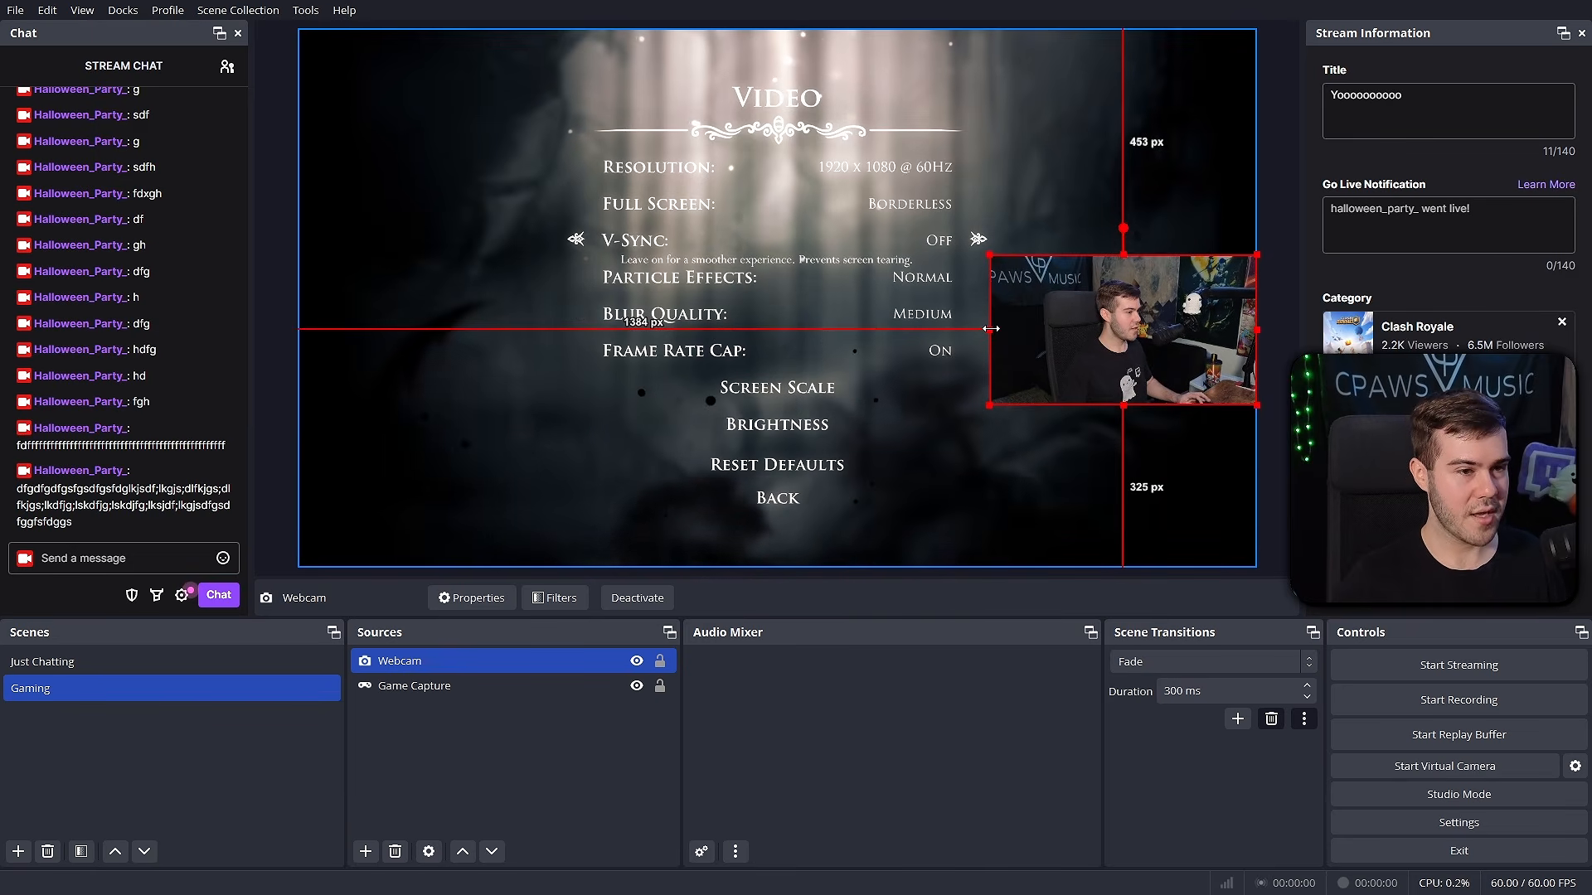
{"action": "left_click_drag", "start_coordinate": [990, 329], "coordinate": [1029, 333]}
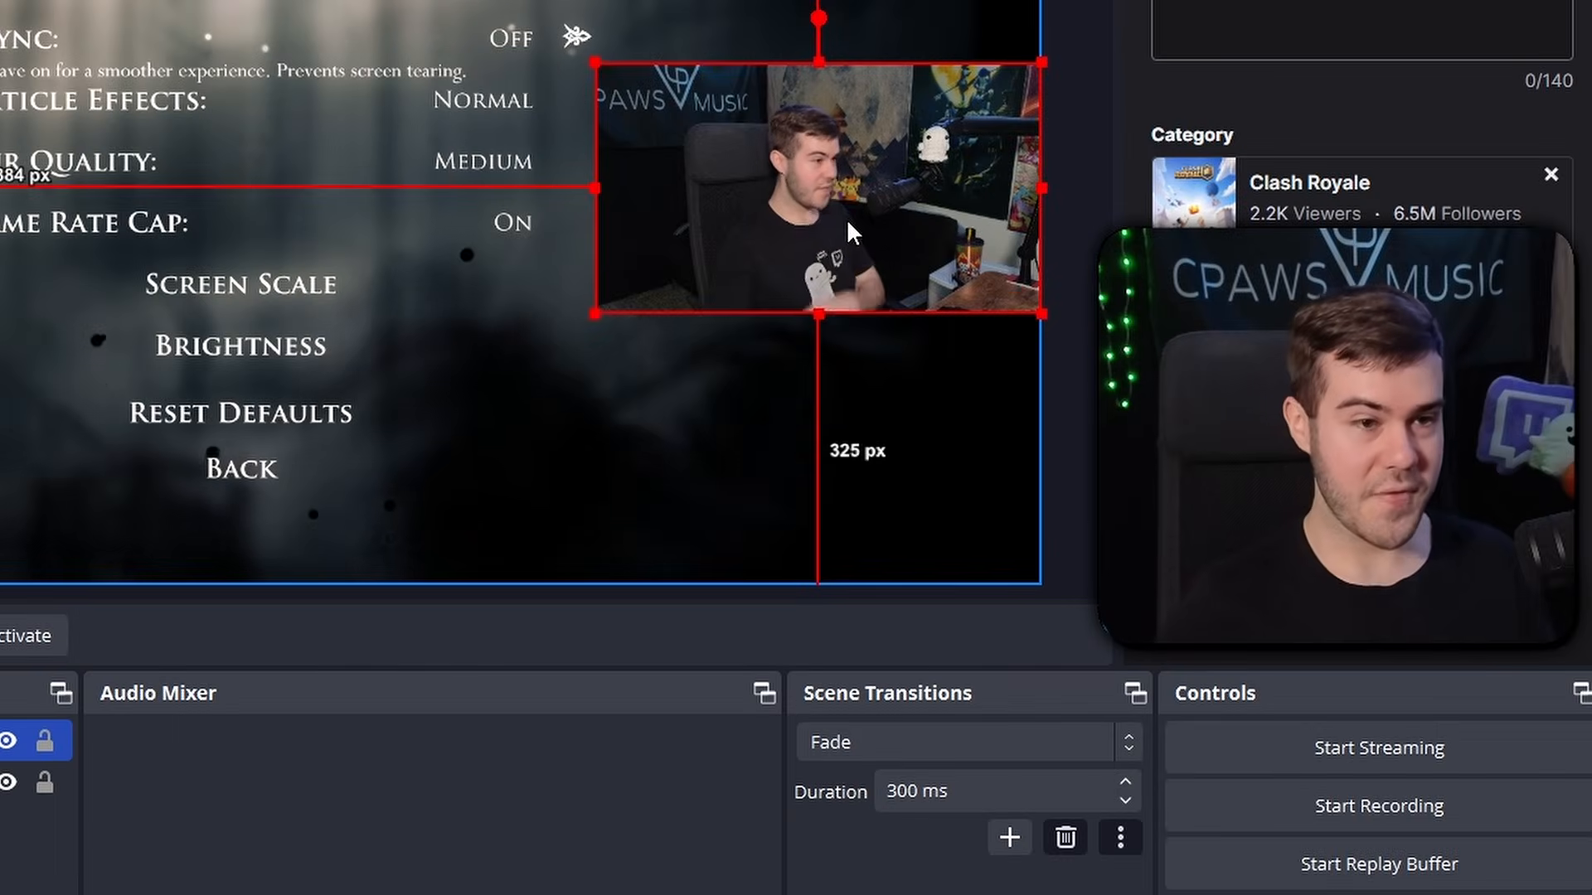
{"action": "left_click_drag", "start_coordinate": [1141, 342], "coordinate": [1142, 311]}
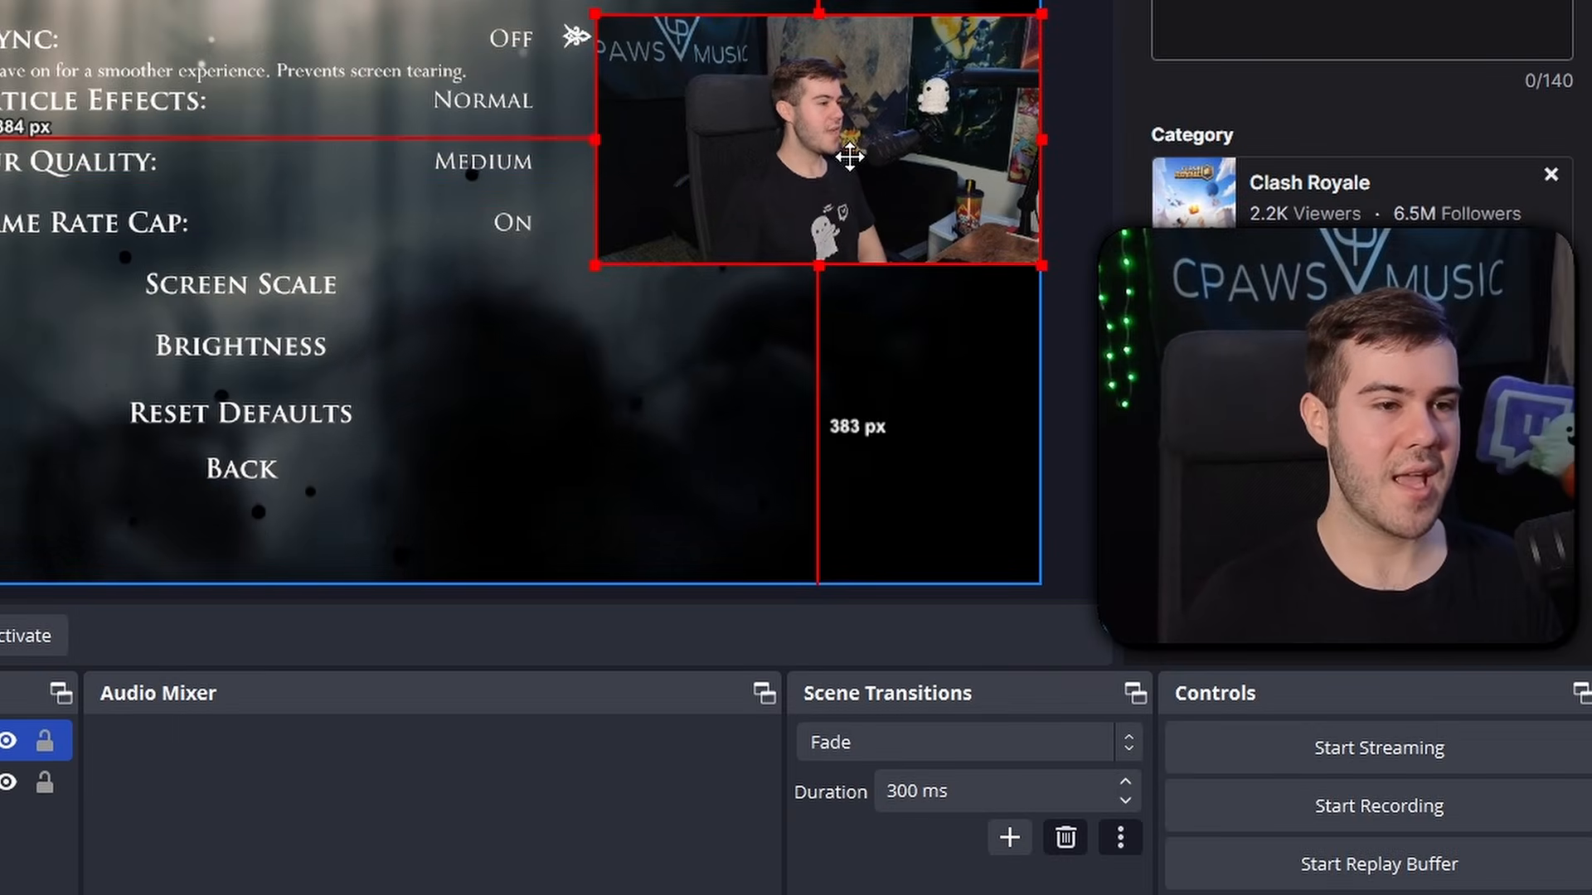
{"action": "left_click_drag", "start_coordinate": [850, 156], "coordinate": [852, 160]}
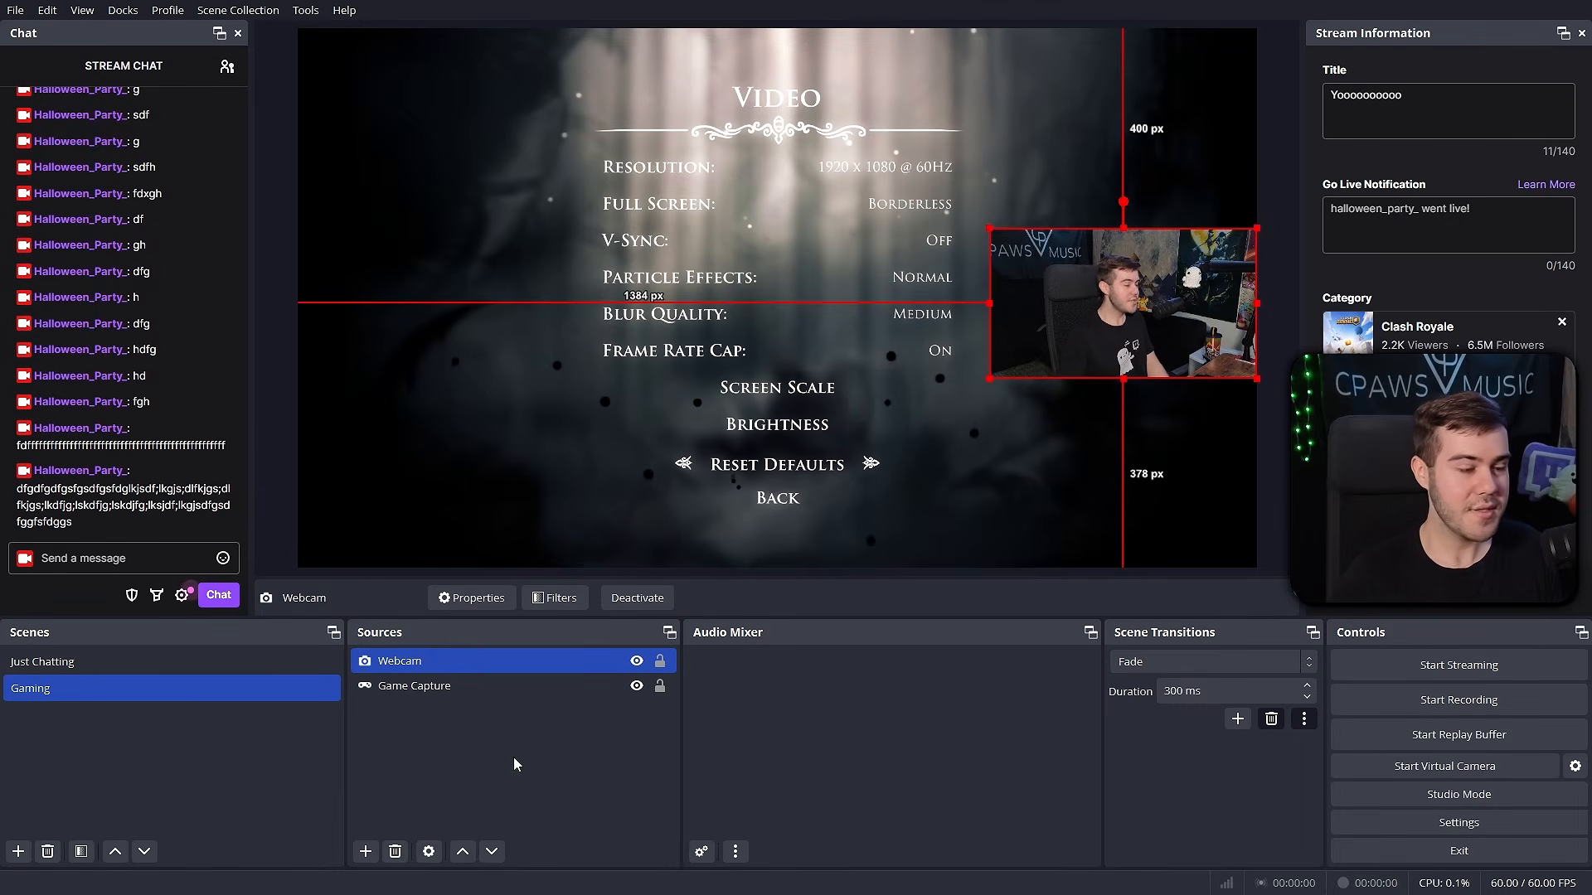
- Add a new Media Source named Webcam Overlay to the Gaming scene
{"action": "left_click", "coordinate": [365, 852]}
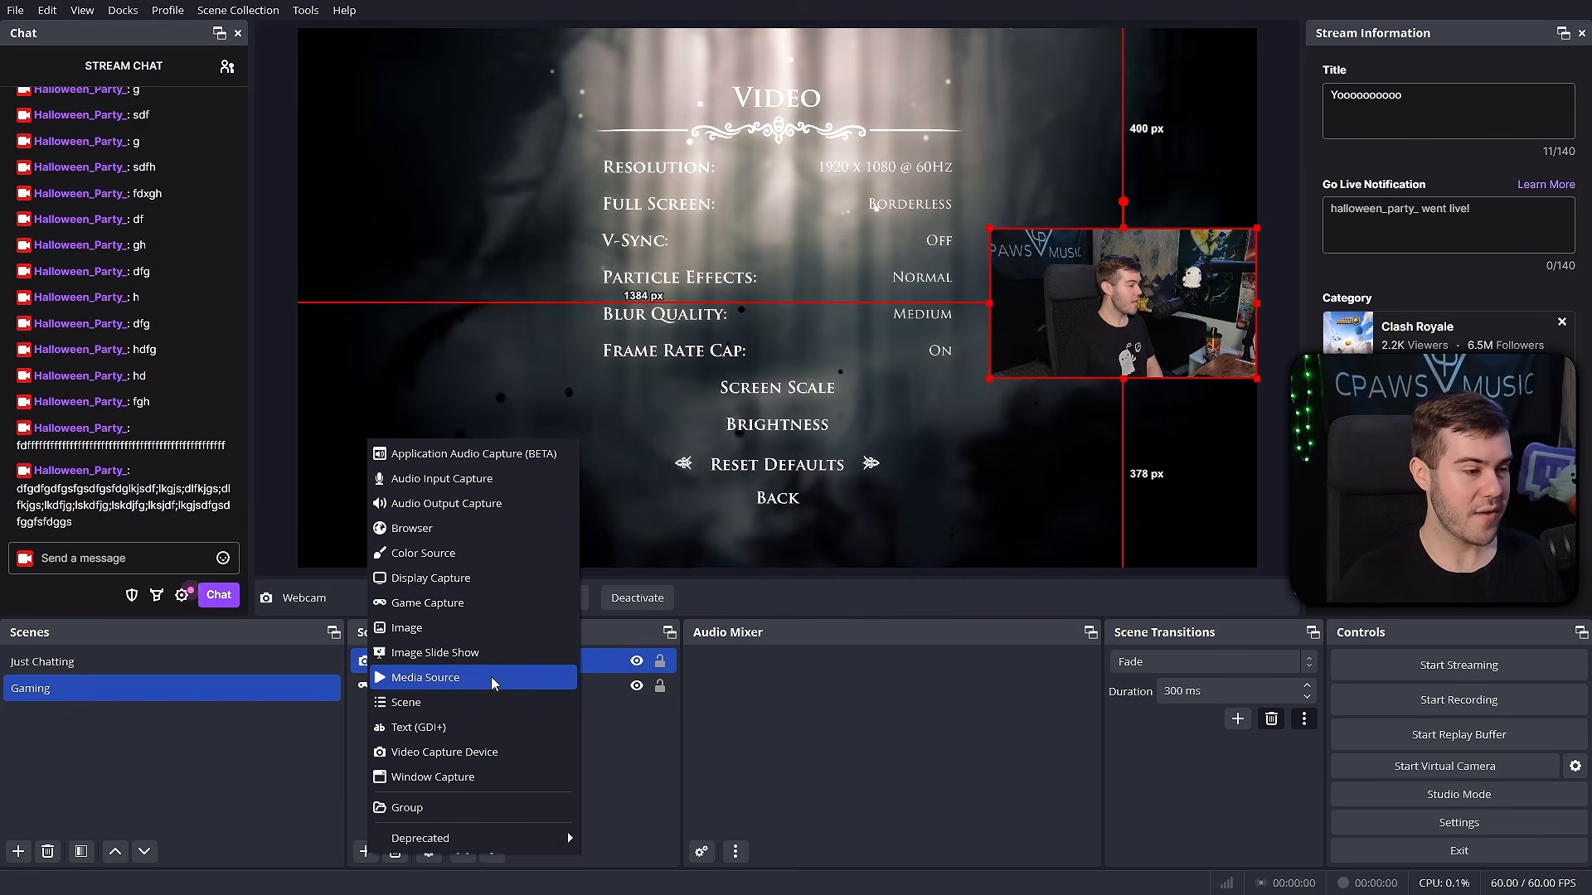
{"action": "left_click", "coordinate": [470, 680]}
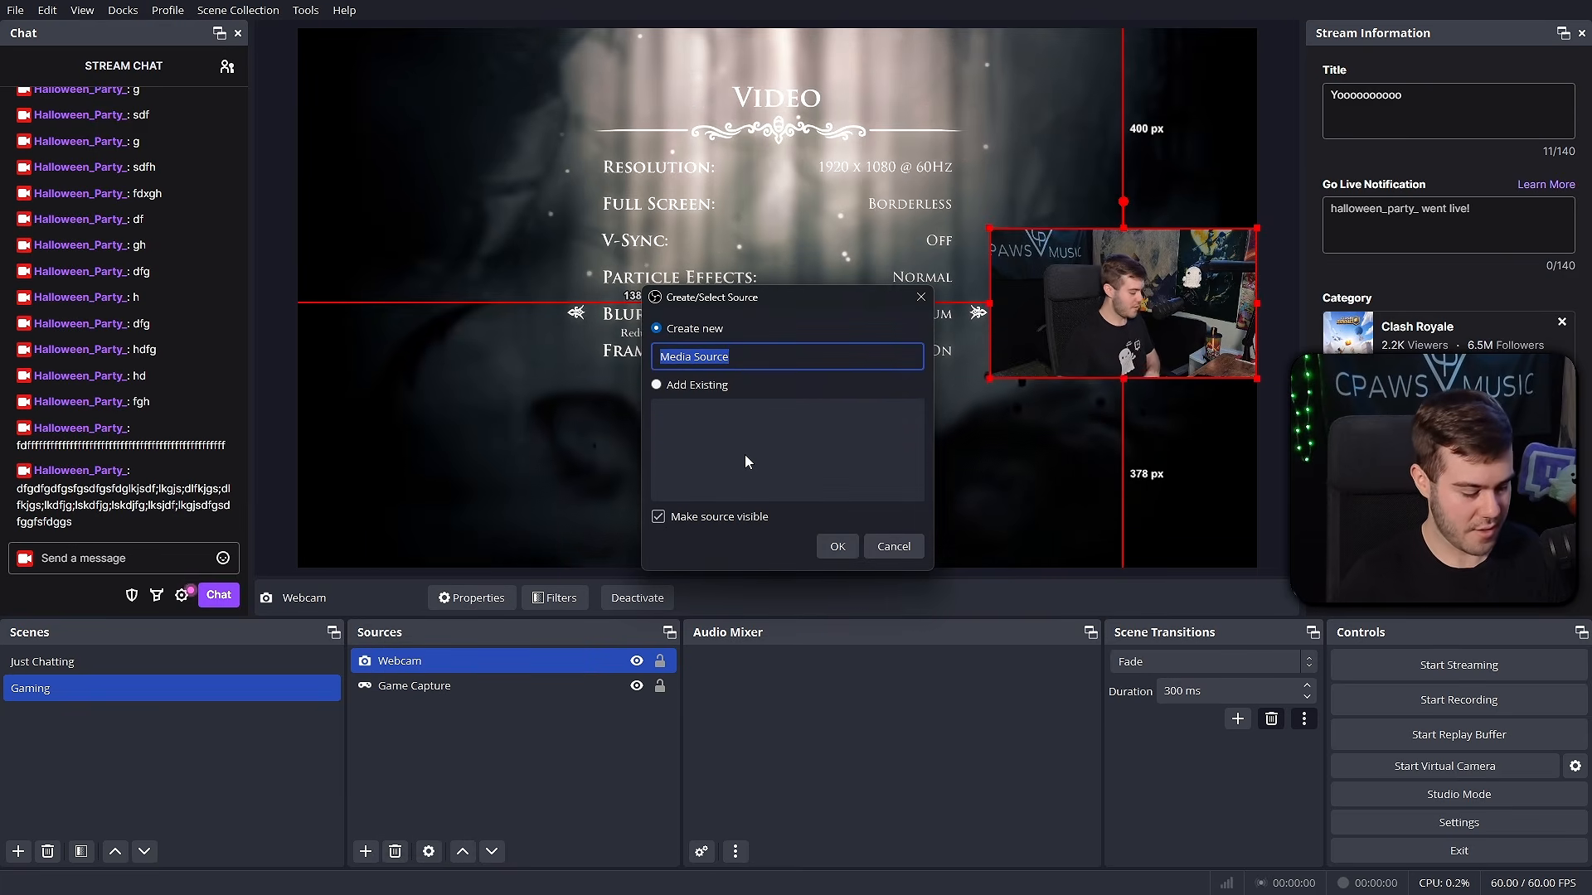
{"action": "type", "text": "Webcam Ov"}
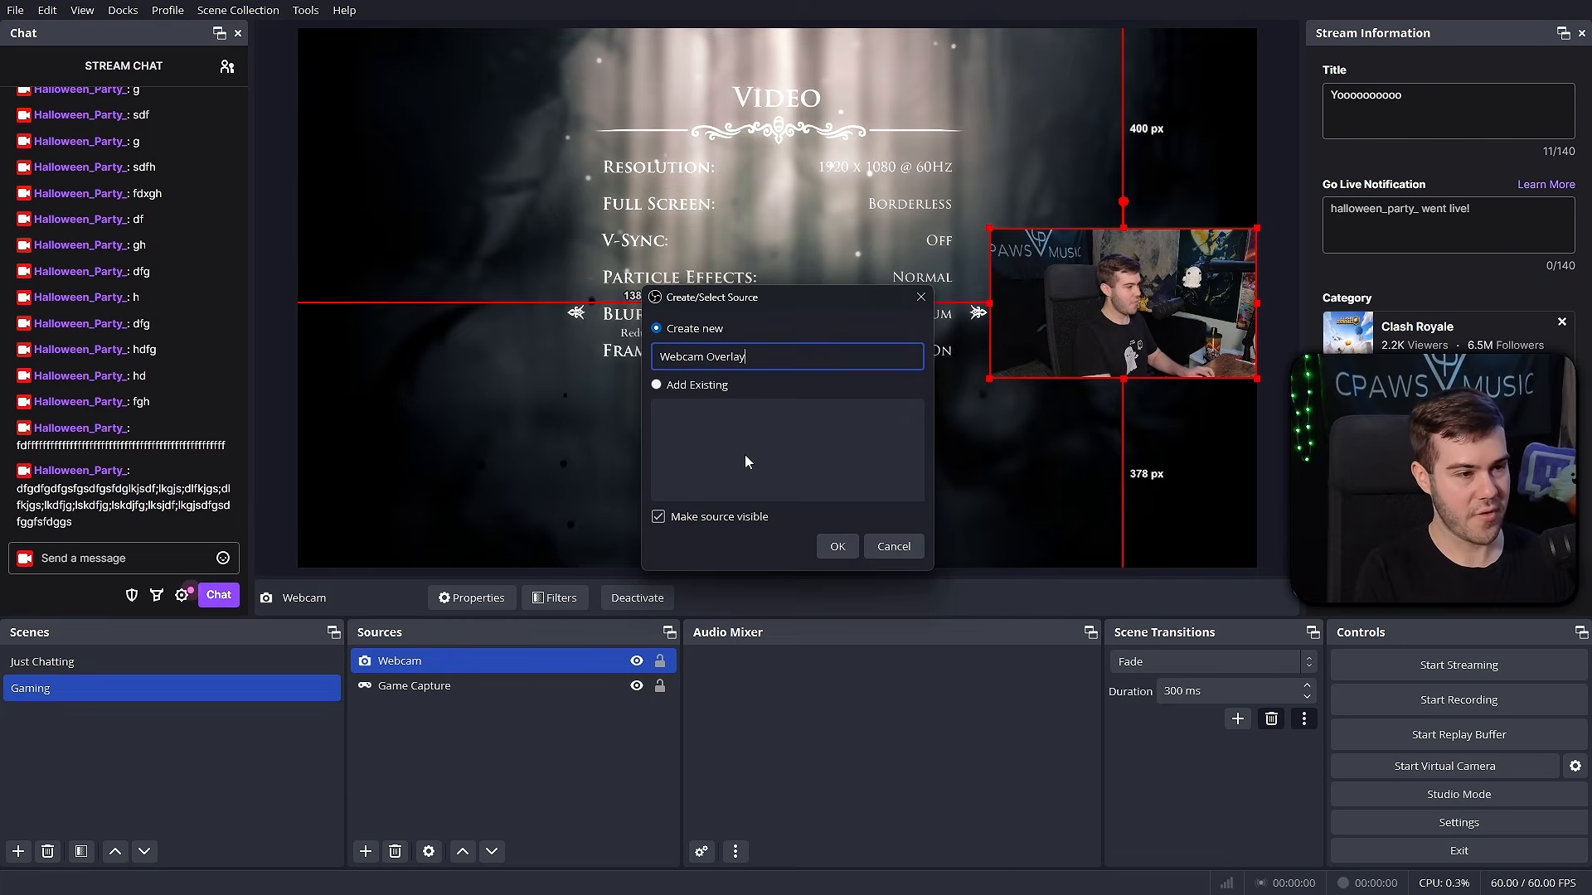
{"action": "type", "text": "erlay"}
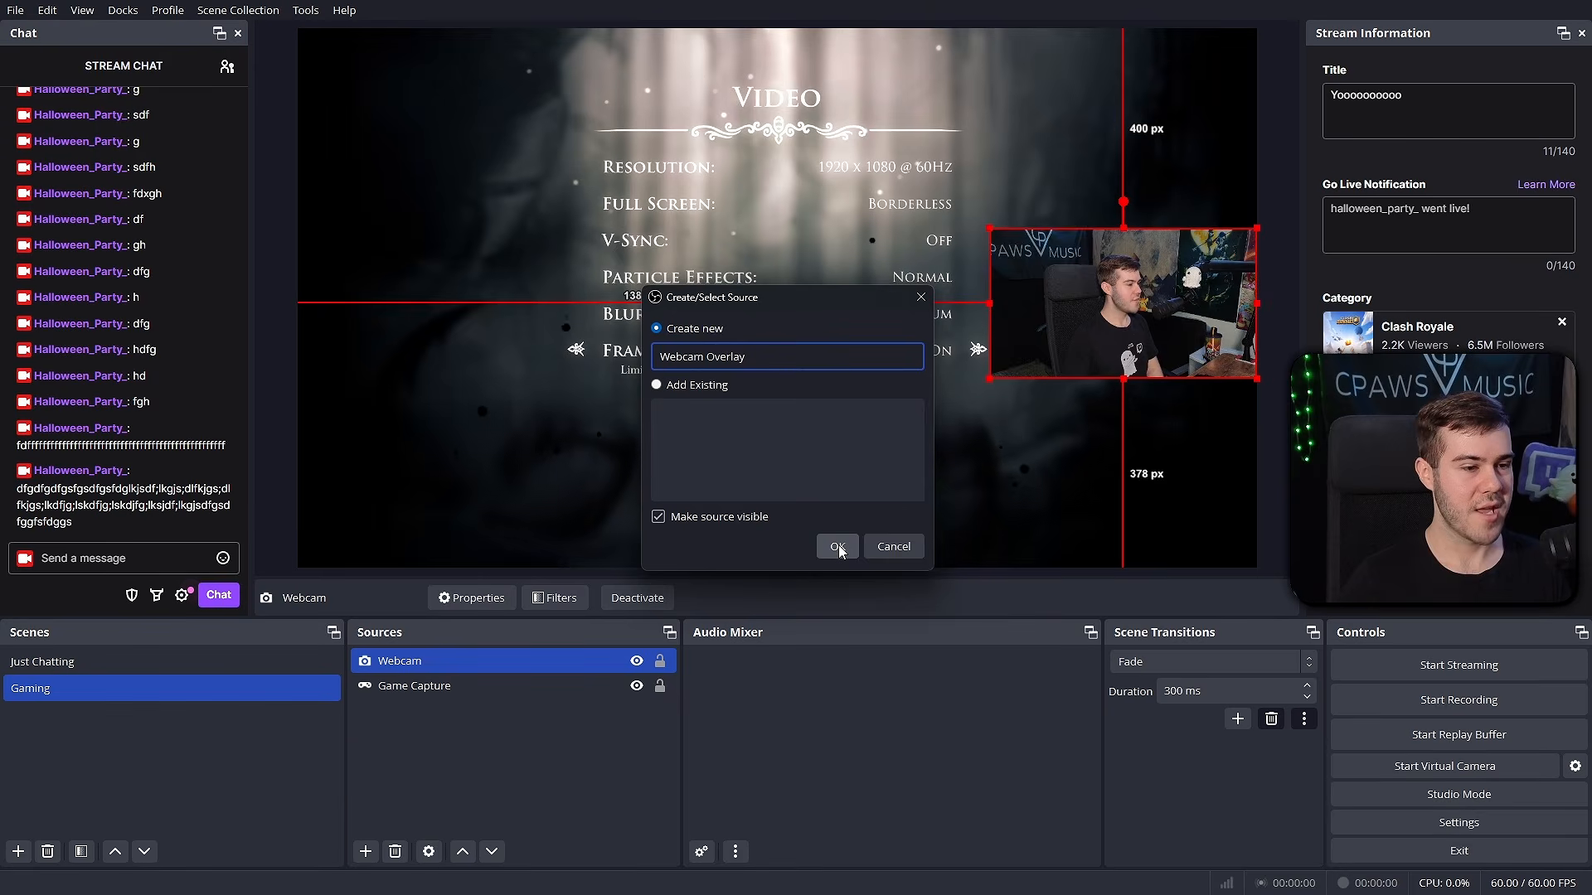
{"action": "left_click", "coordinate": [342, 549]}
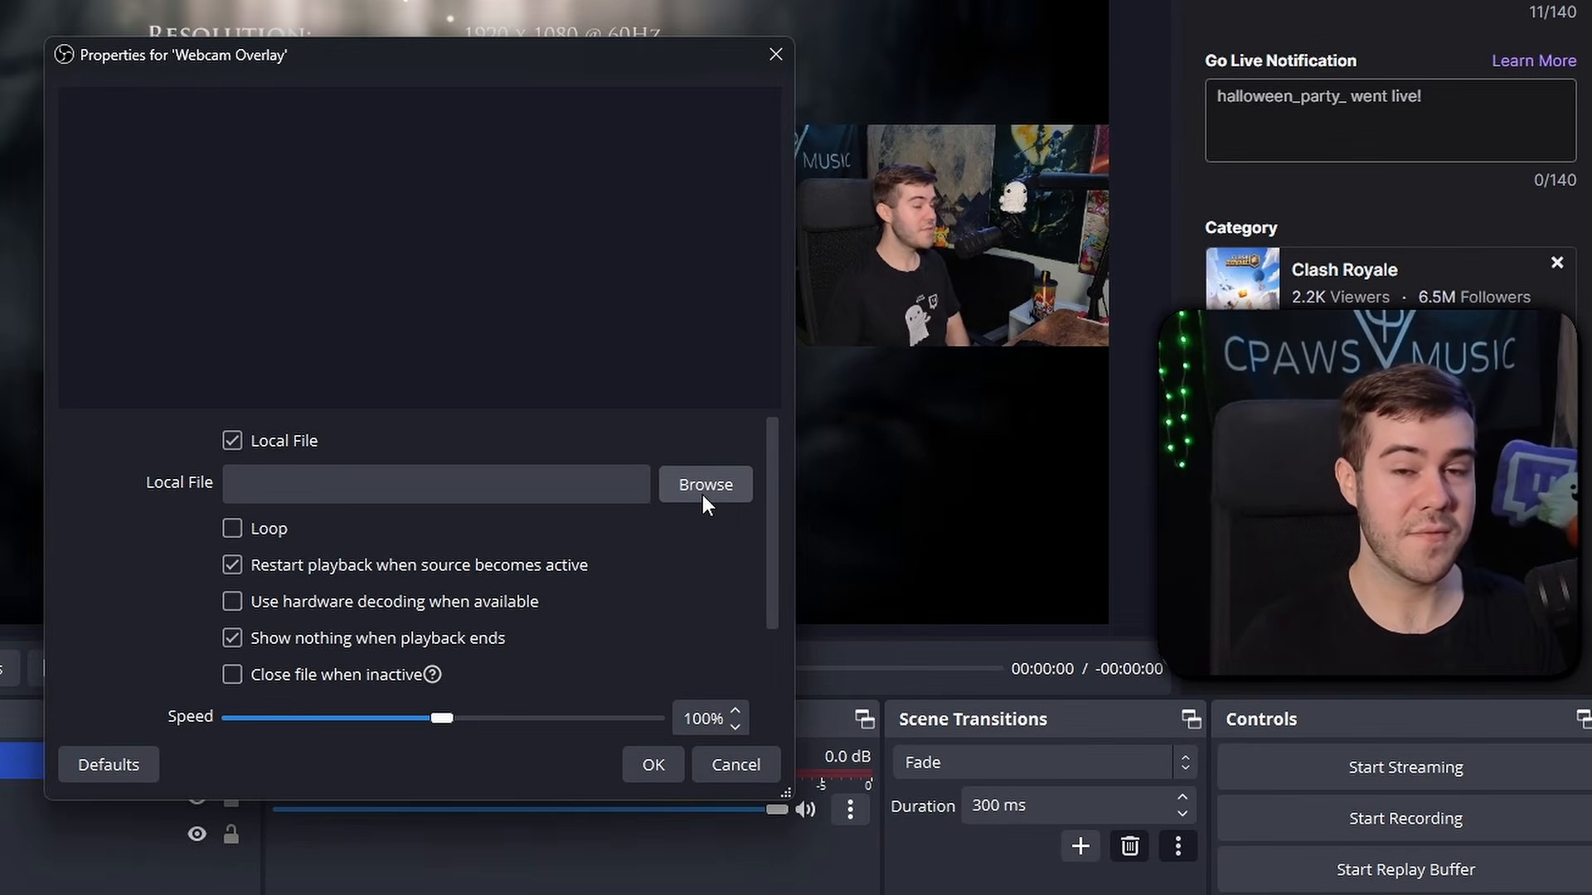
- Load DarkMode-webcam-blank.webm from DarkMode-Series-Premium's Files/Animated-Webcam-Overlay folder as the Webcam Overlay's local file and accept the properties
{"action": "left_click", "coordinate": [703, 490]}
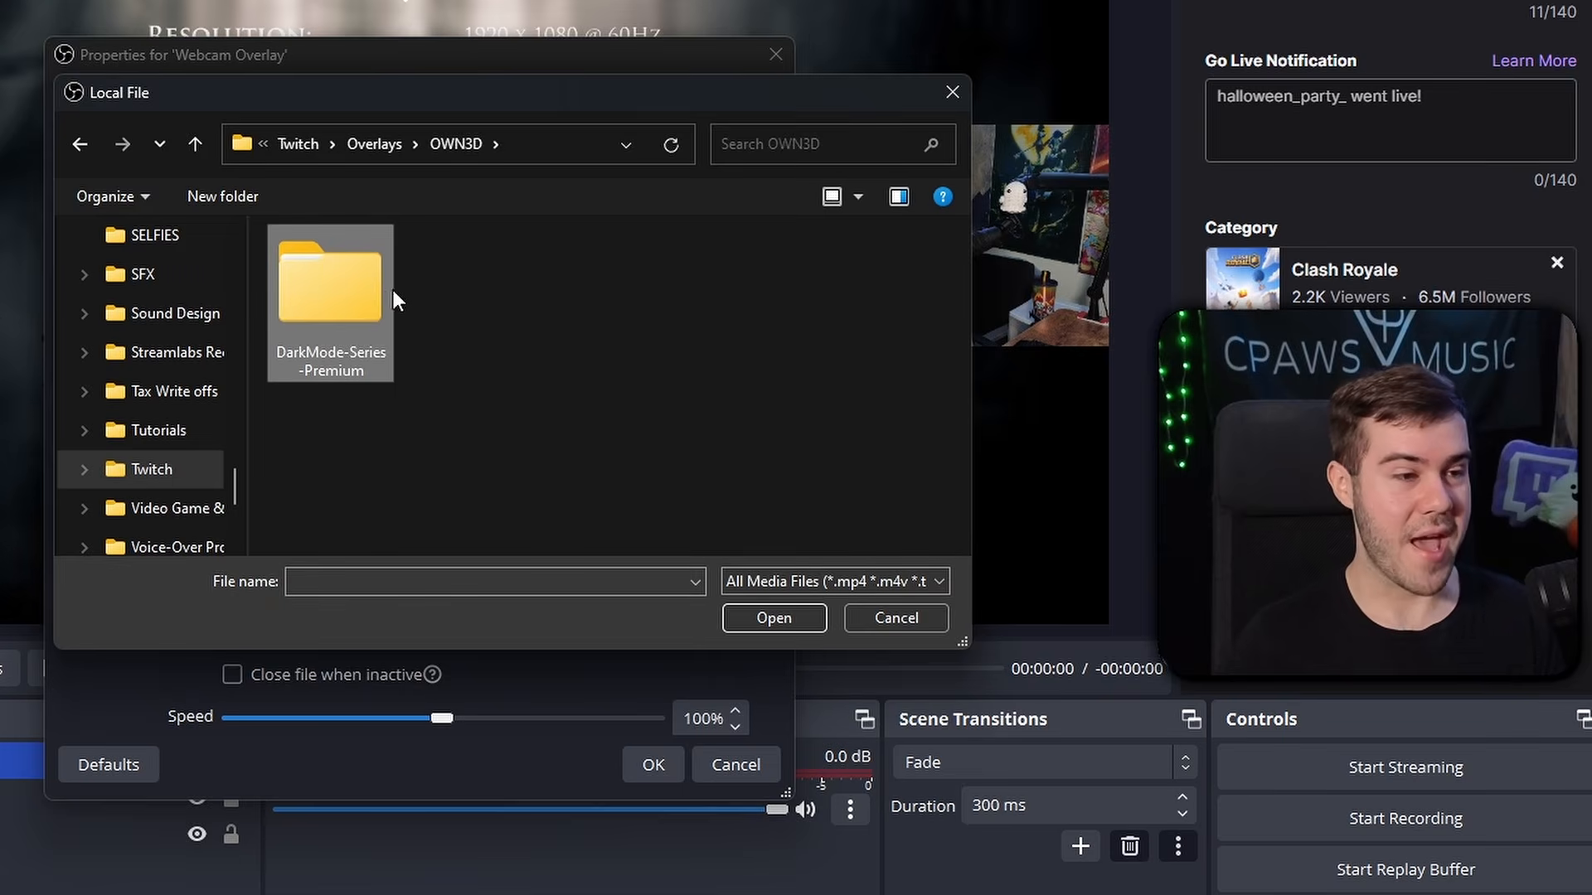
{"action": "double_click", "coordinate": [345, 311]}
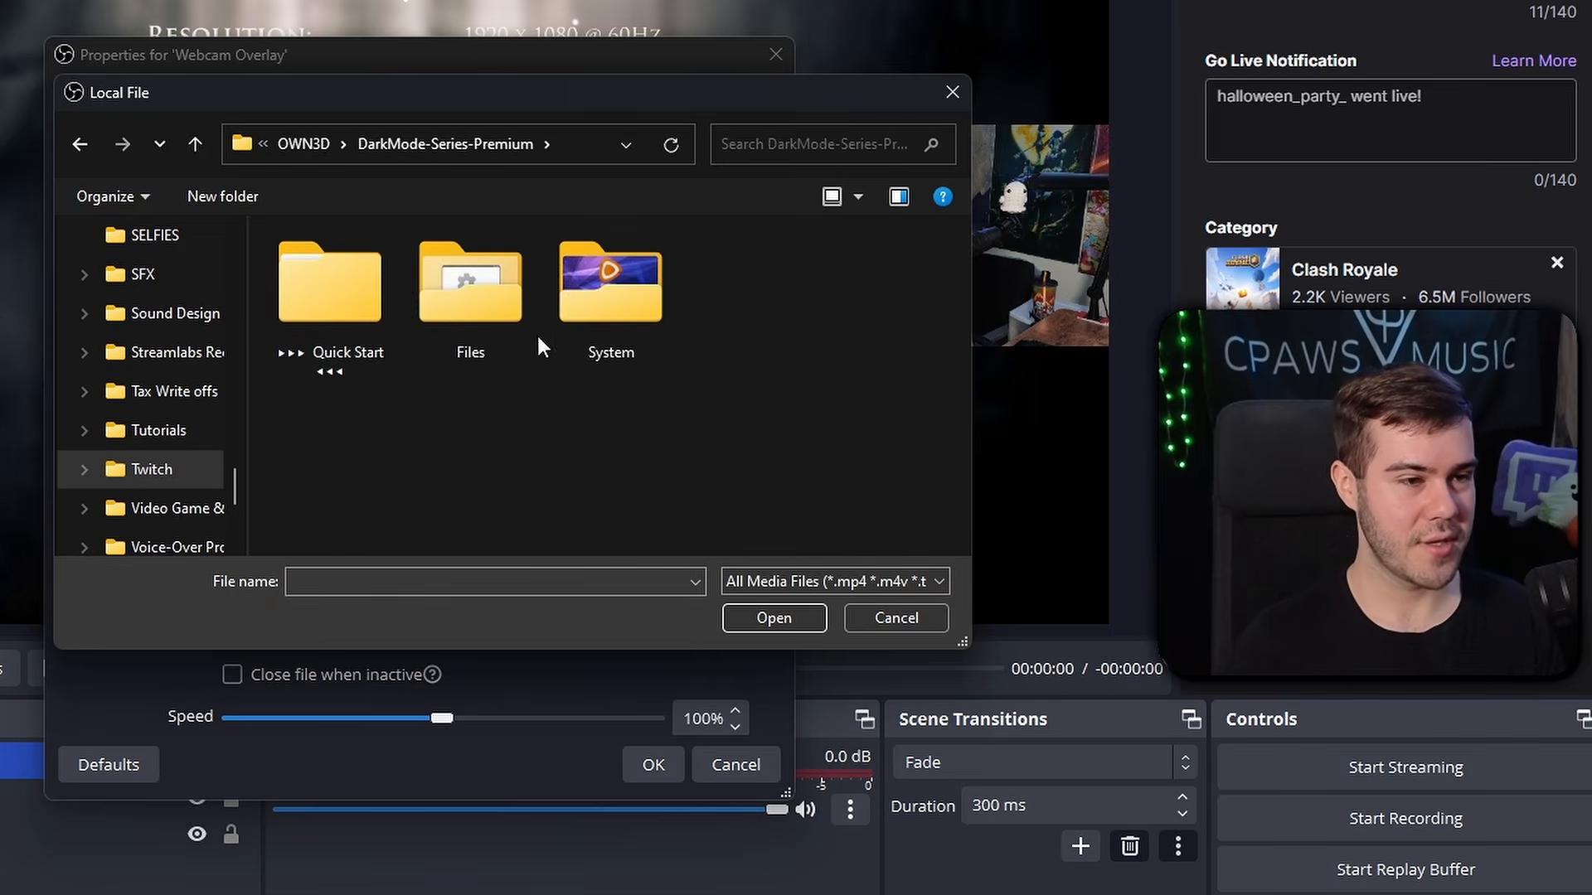
{"action": "double_click", "coordinate": [496, 298]}
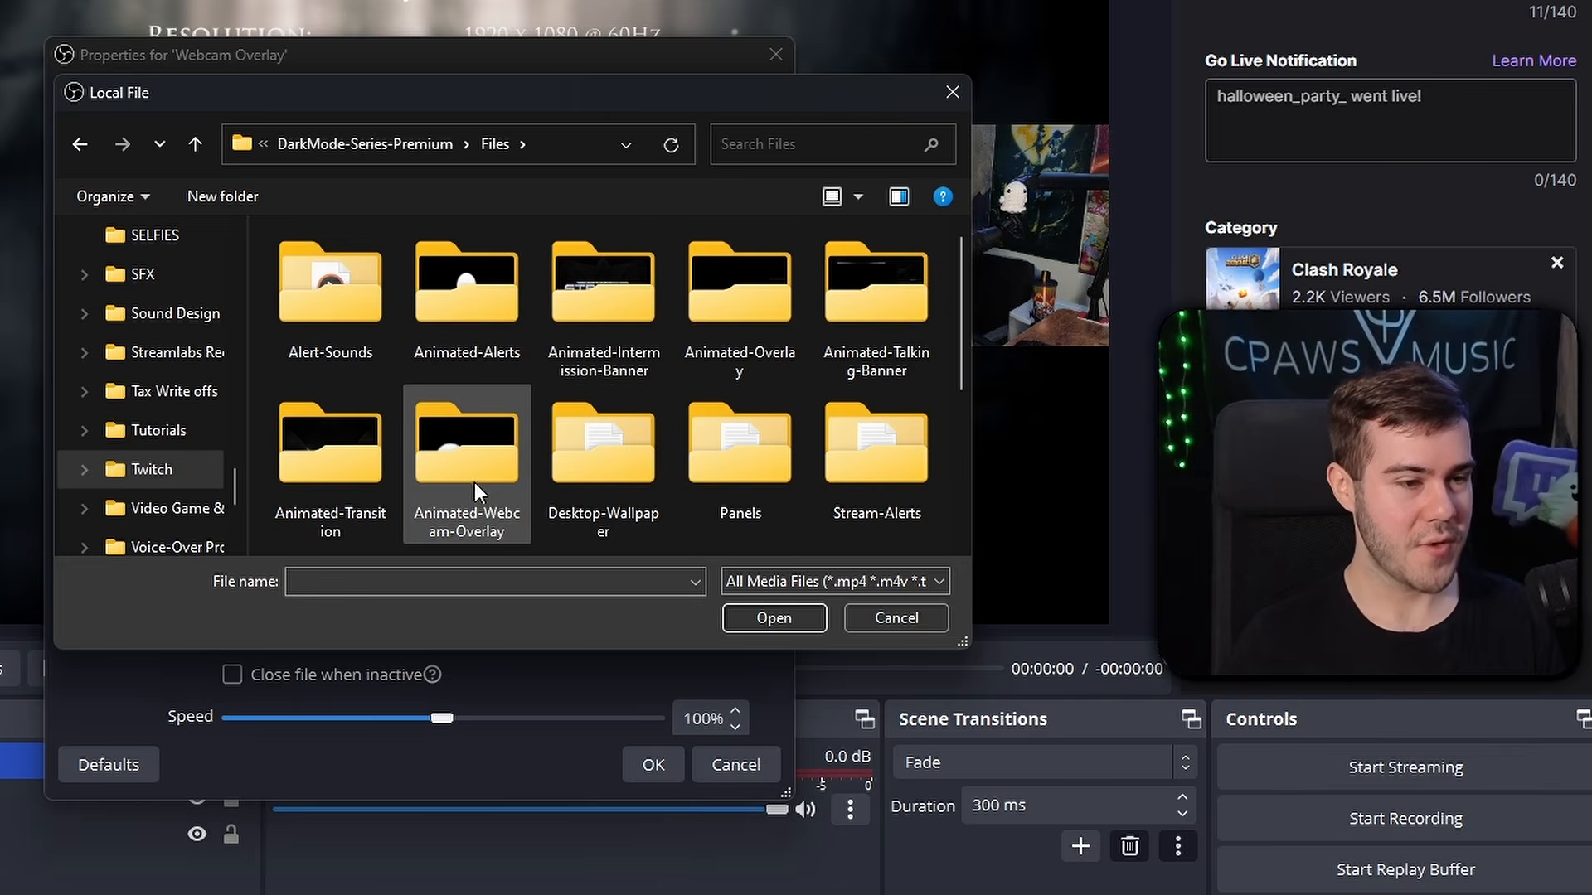
{"action": "double_click", "coordinate": [480, 458]}
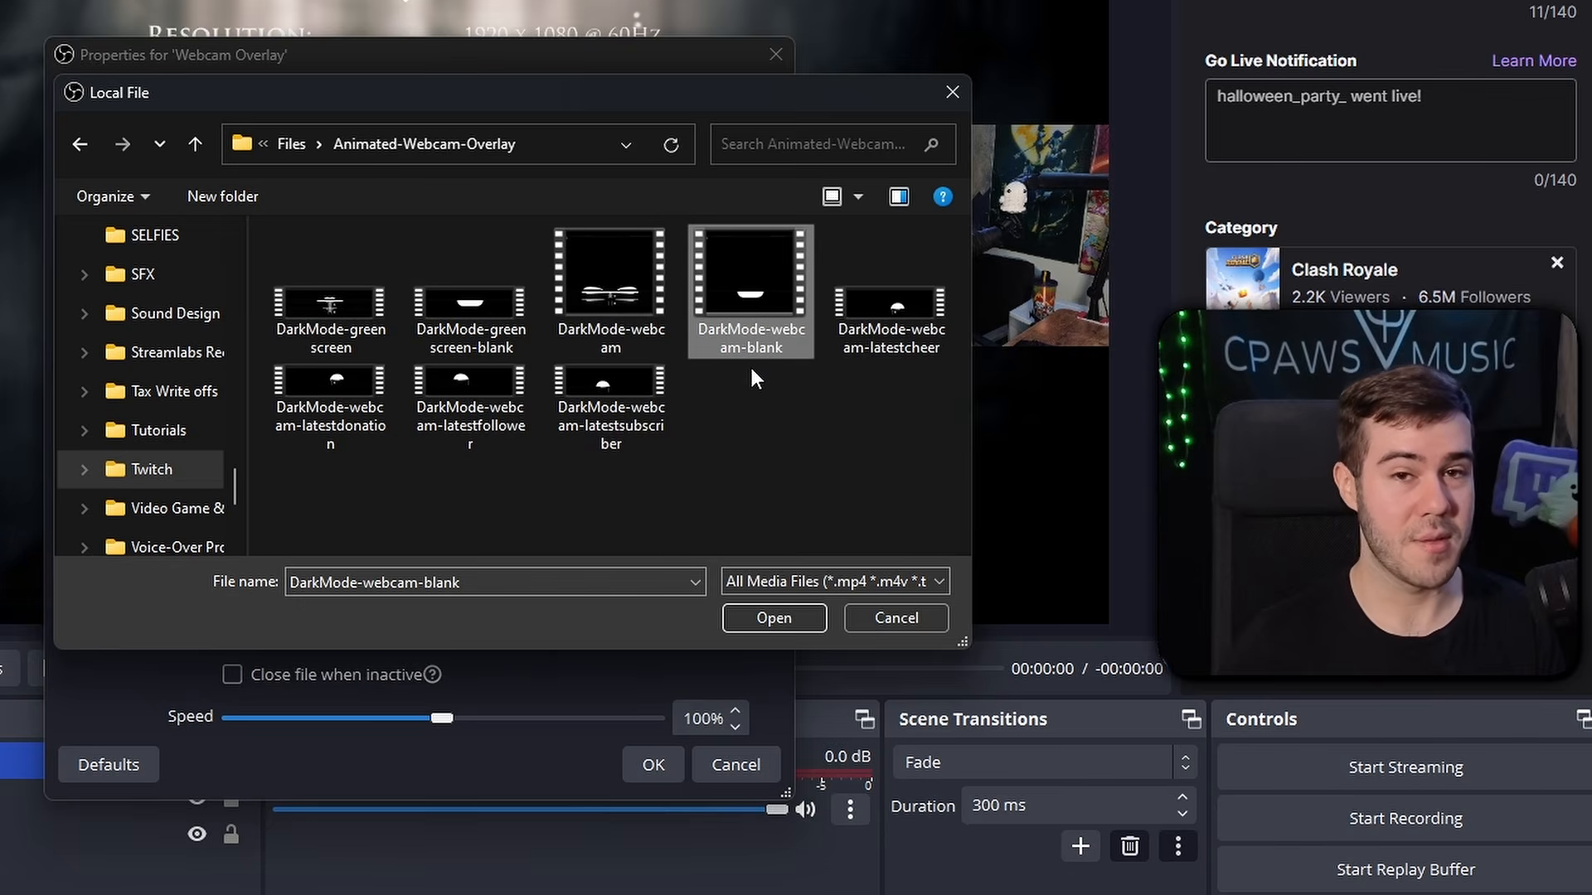
{"action": "left_click", "coordinate": [774, 618]}
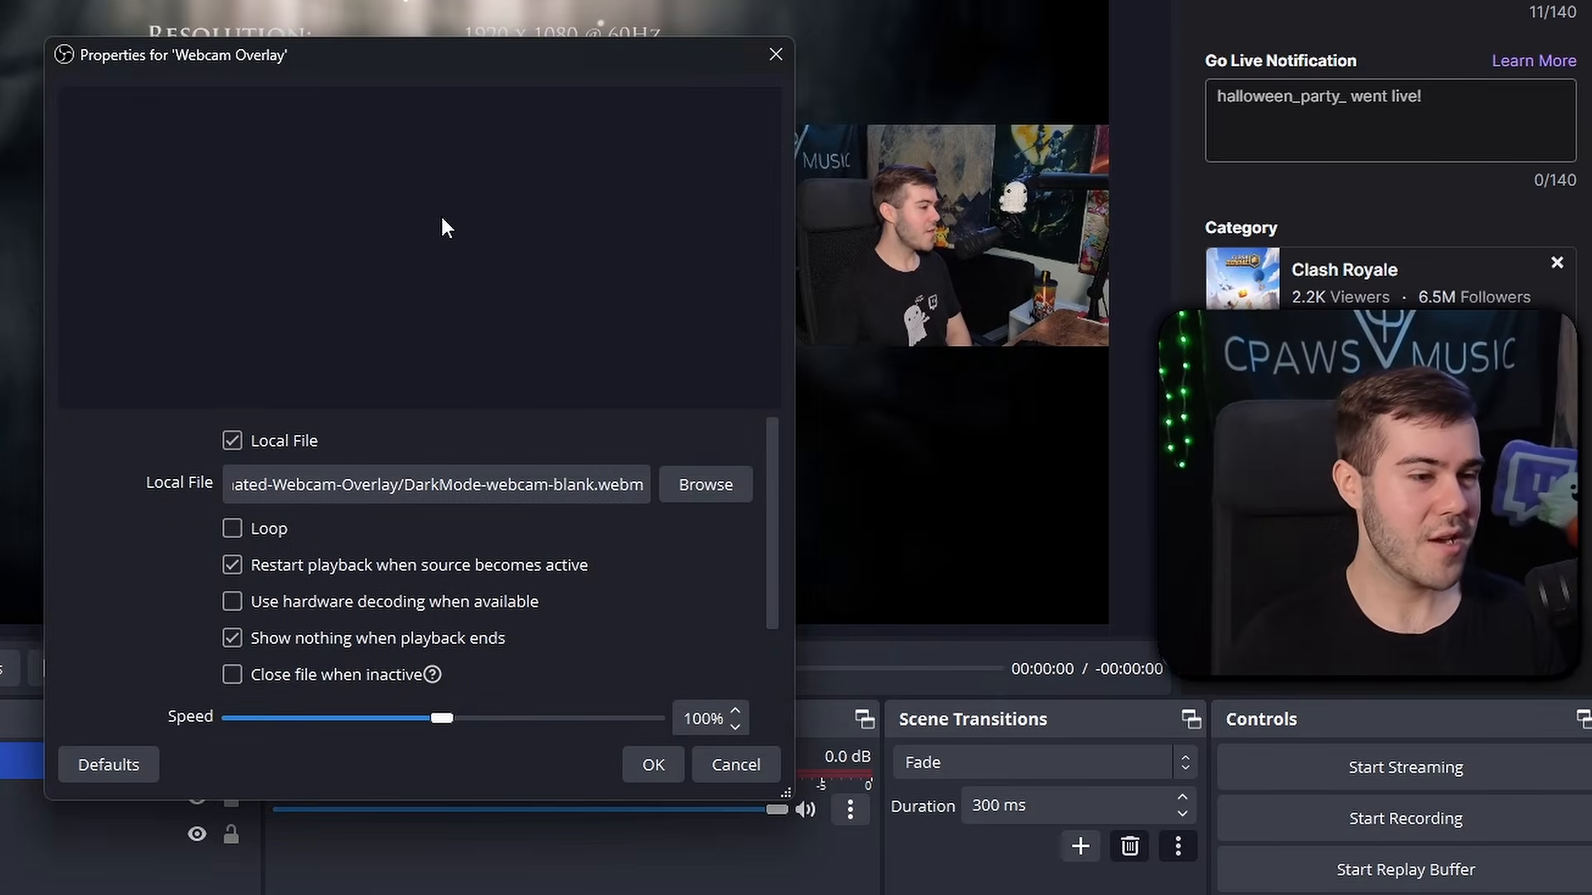
{"action": "left_click", "coordinate": [653, 758]}
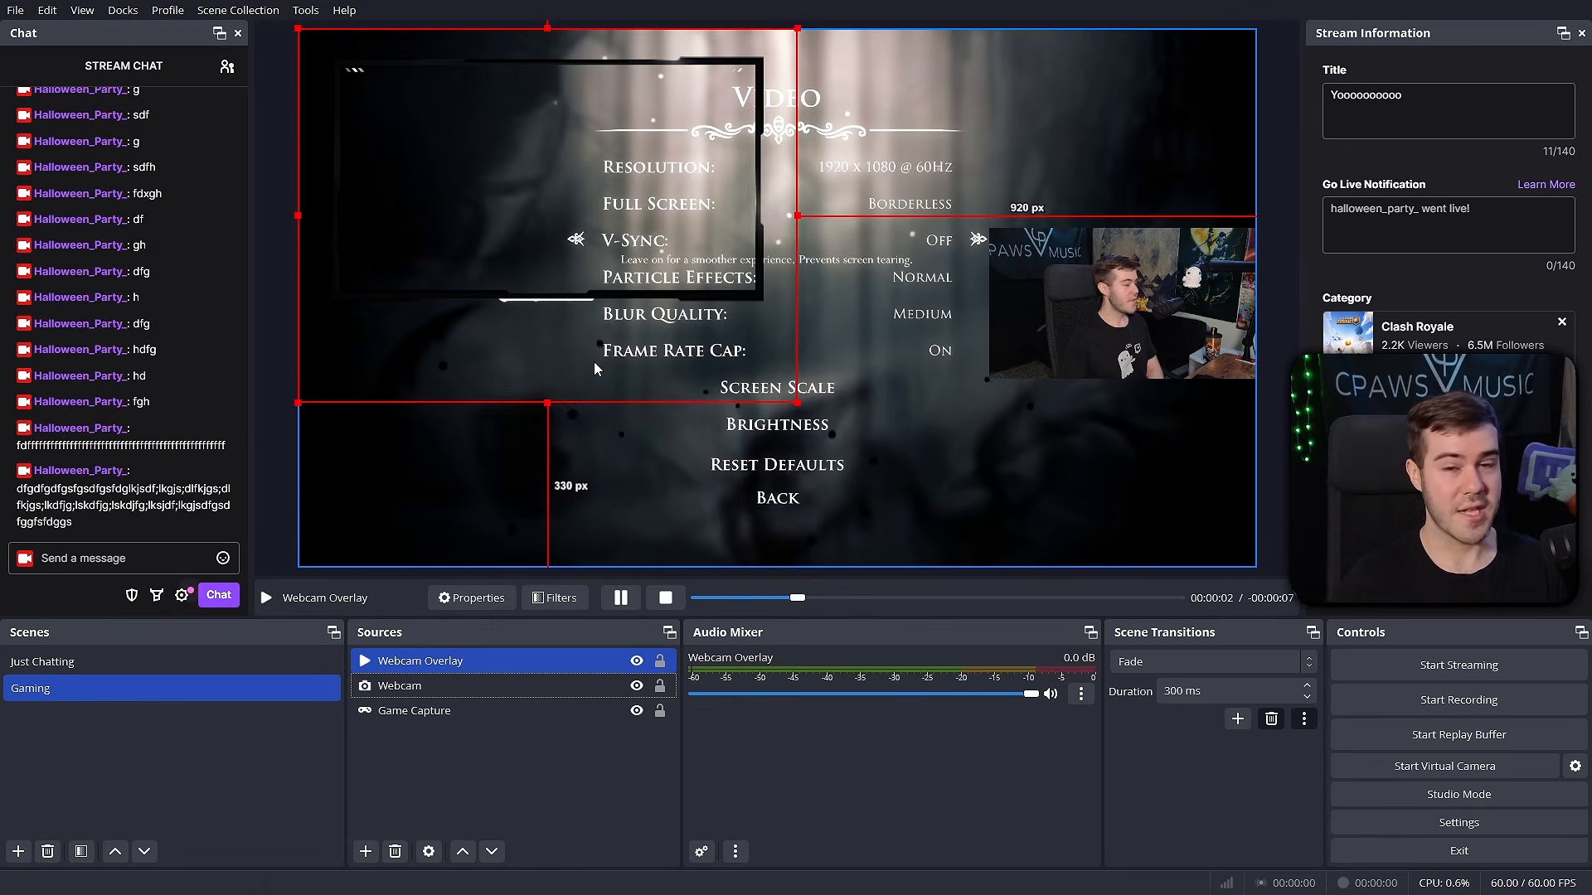
- Set the Webcam Overlay source to loop and accept its properties
{"action": "double_click", "coordinate": [458, 663]}
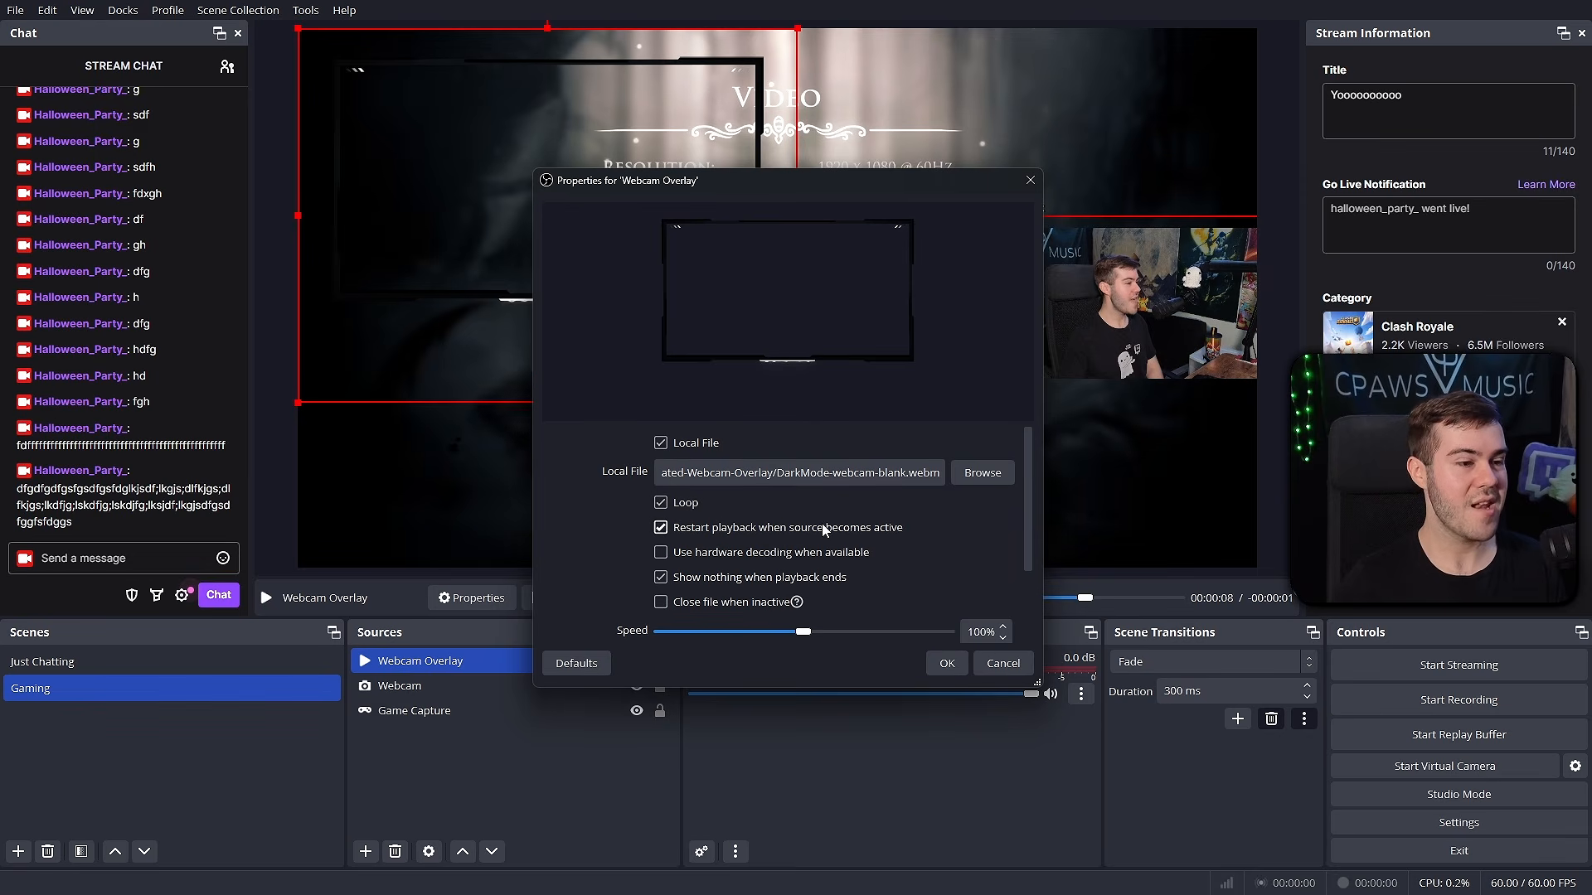
{"action": "scroll", "coordinate": [829, 527], "scroll_direction": "down", "scroll_amount": 2}
{"action": "scroll", "coordinate": [771, 498], "scroll_direction": "up", "scroll_amount": 2}
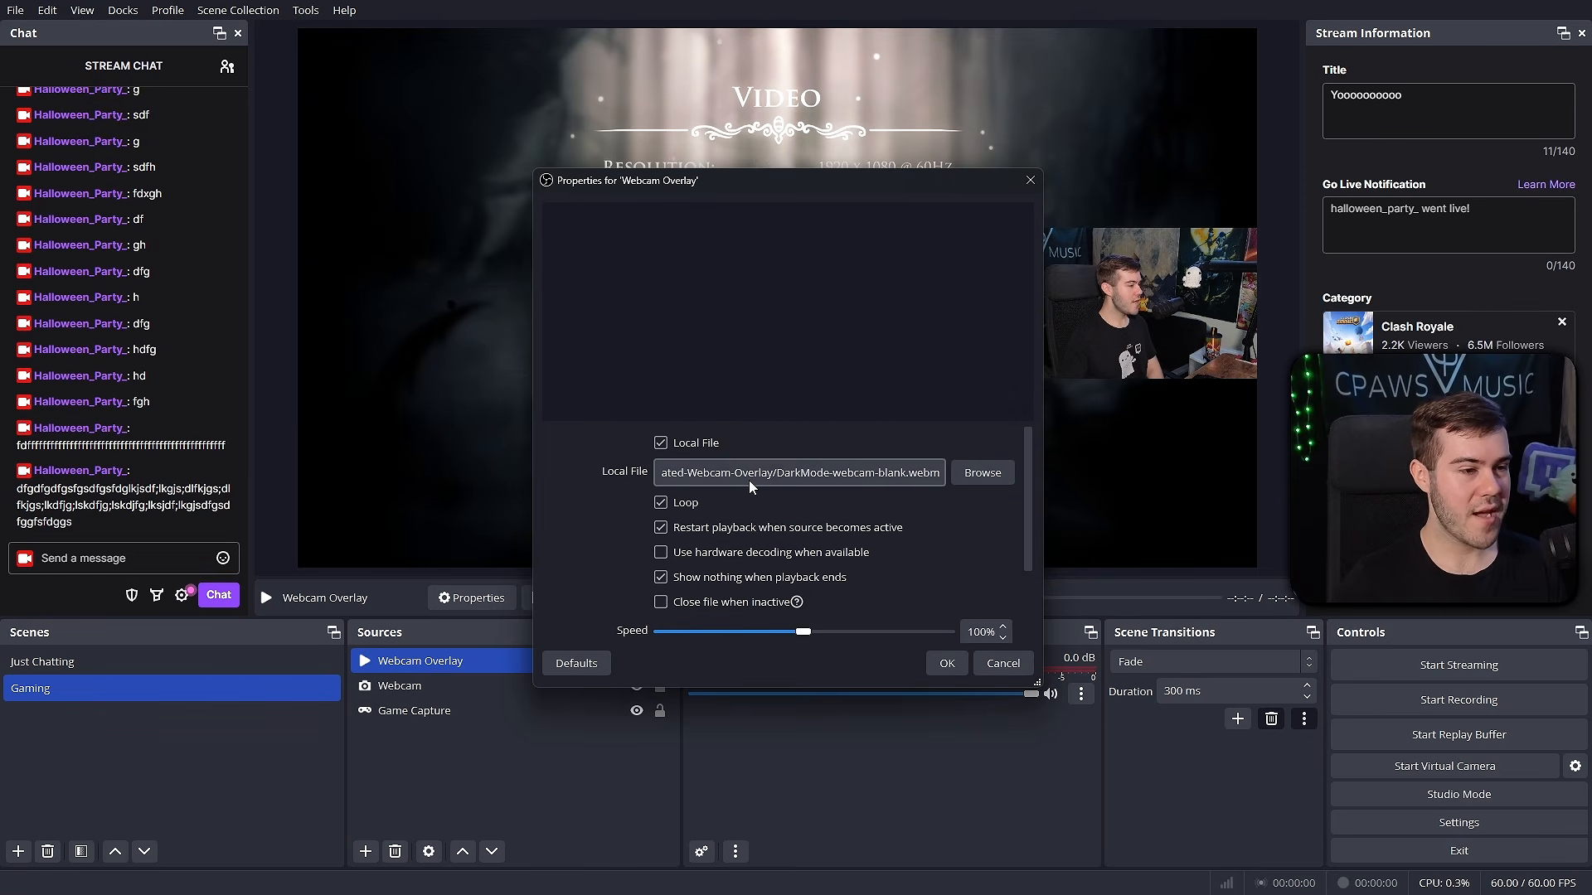
{"action": "left_click", "coordinate": [943, 663]}
- Move the Webcam Overlay over the webcam and shrink it to frame the picture, about 355 px below the canvas top
{"action": "left_click_drag", "start_coordinate": [560, 310], "coordinate": [1050, 394]}
{"action": "left_click_drag", "start_coordinate": [788, 110], "coordinate": [1020, 247]}
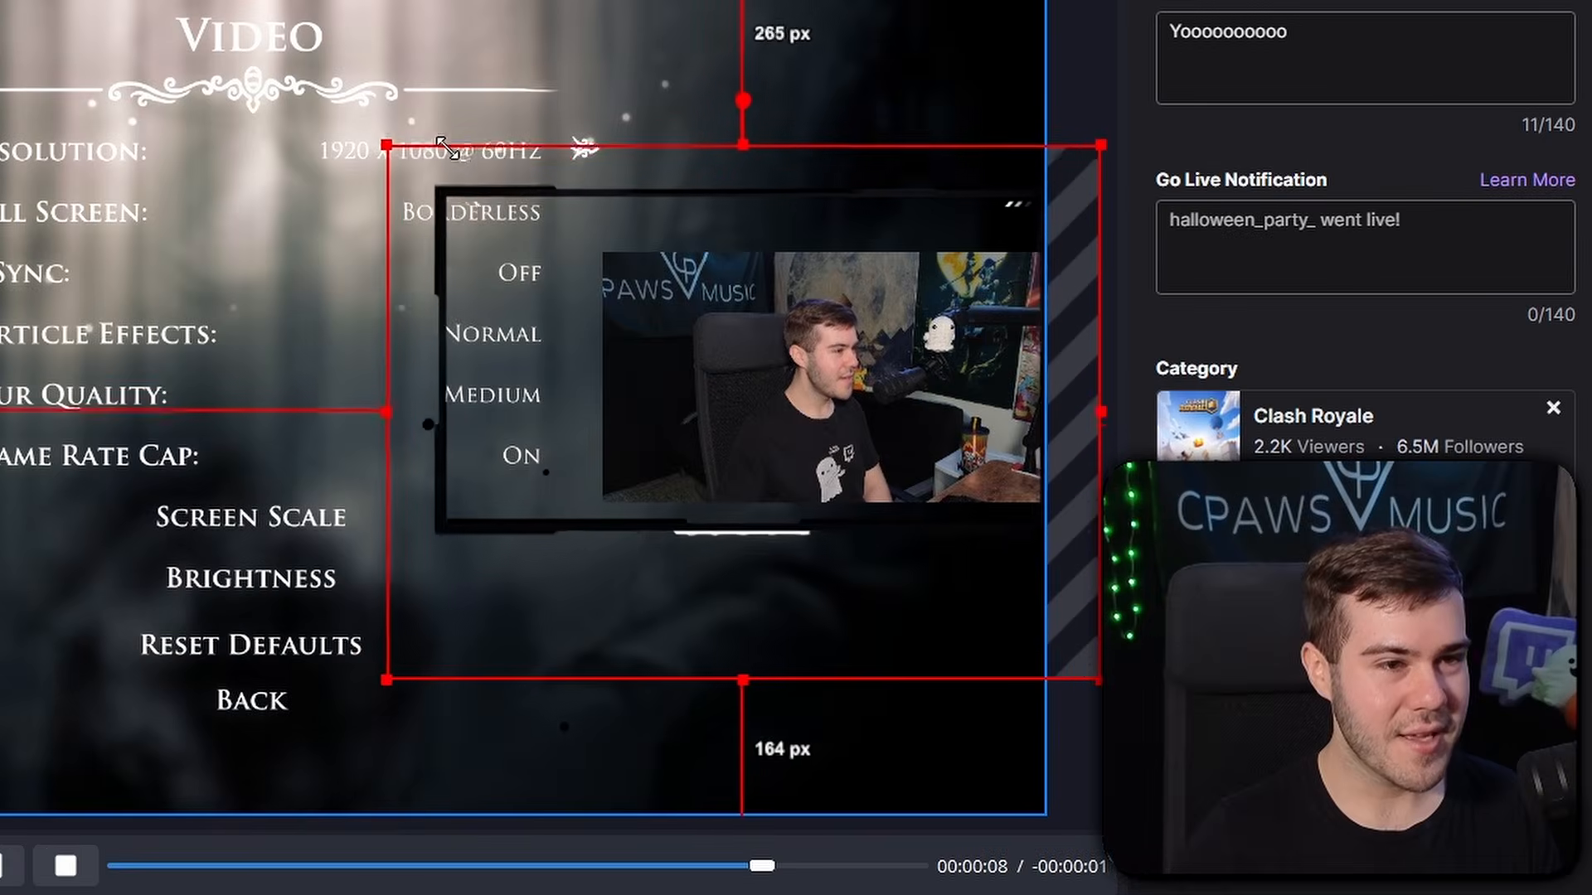
{"action": "left_click_drag", "start_coordinate": [656, 286], "coordinate": [646, 279]}
{"action": "left_click_drag", "start_coordinate": [735, 397], "coordinate": [718, 338]}
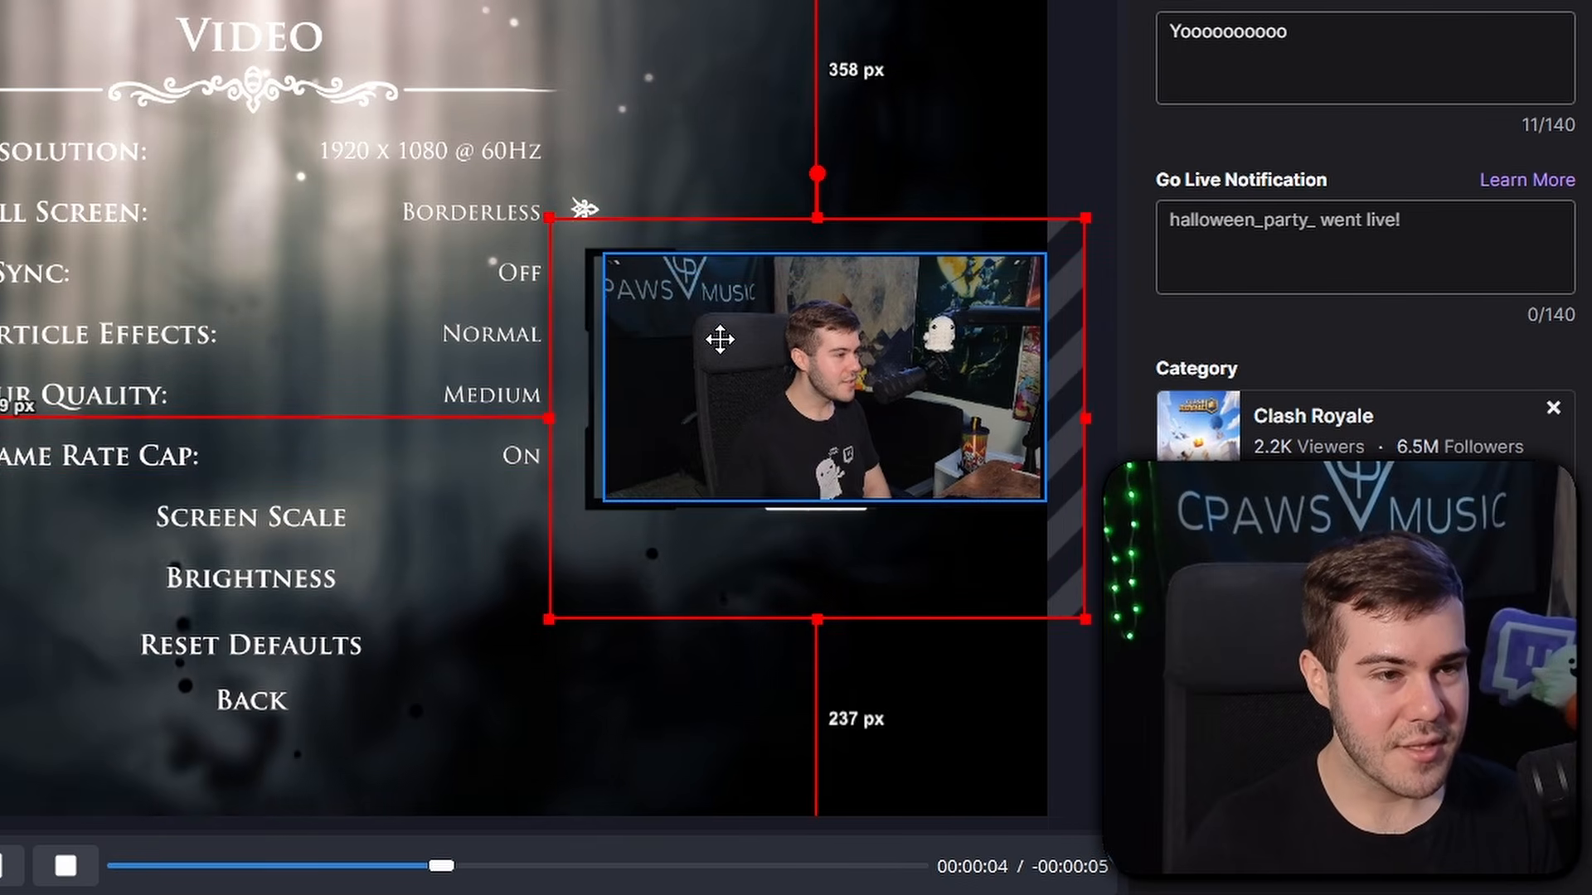
{"action": "left_click_drag", "start_coordinate": [567, 222], "coordinate": [579, 230]}
{"action": "left_click_drag", "start_coordinate": [677, 299], "coordinate": [678, 286]}
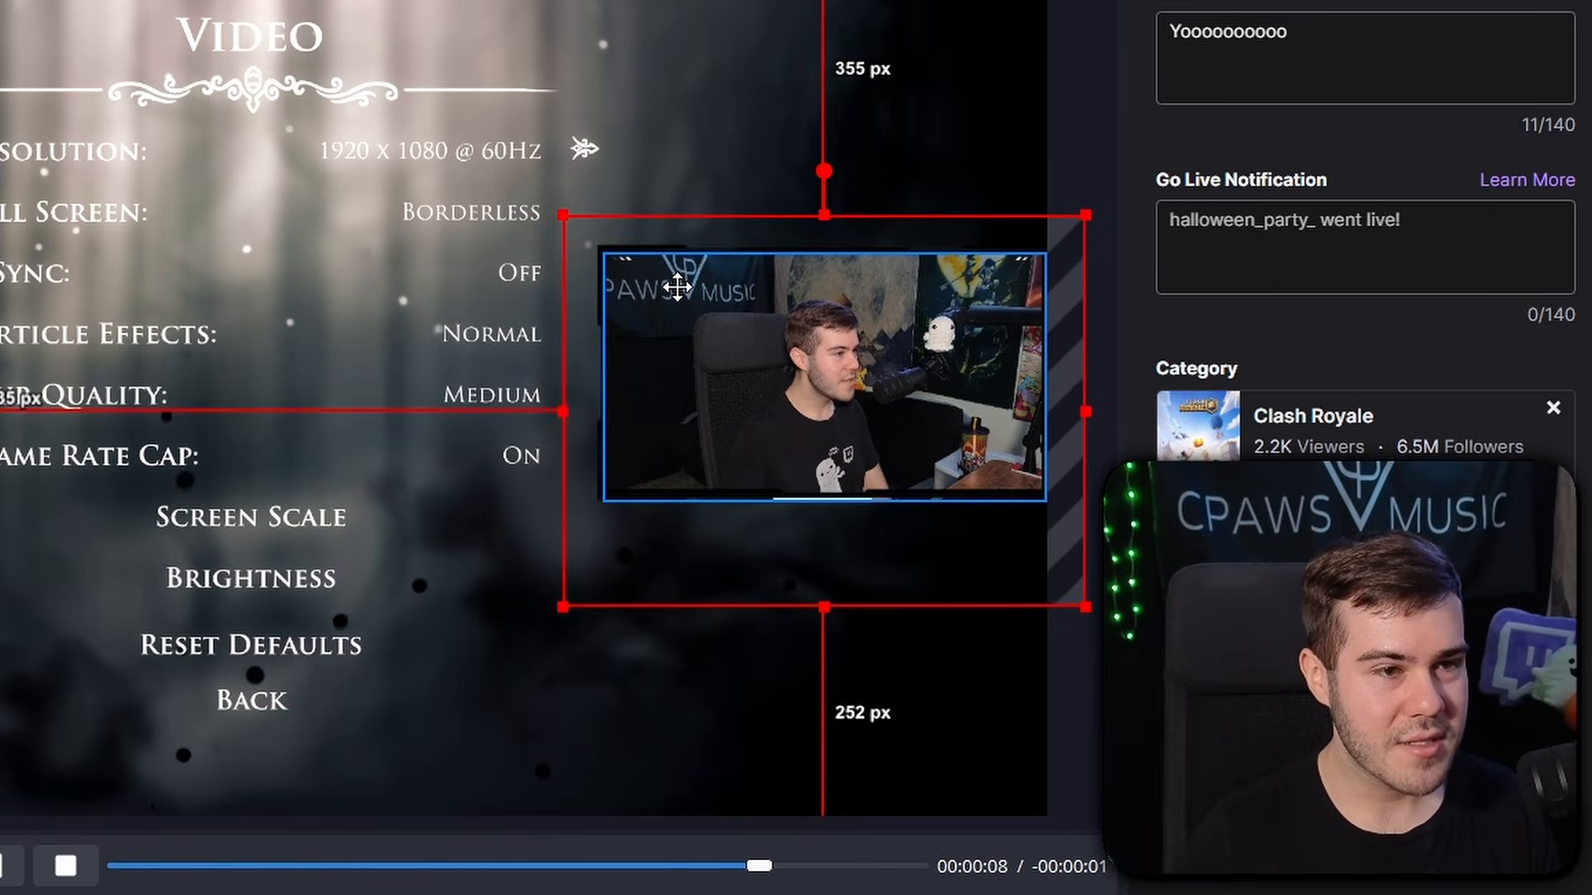
- Fine-tune the Webcam Overlay's size around the webcam, leaving its lower edge about 243 px above the canvas bottom
{"action": "left_click", "coordinate": [226, 398]}
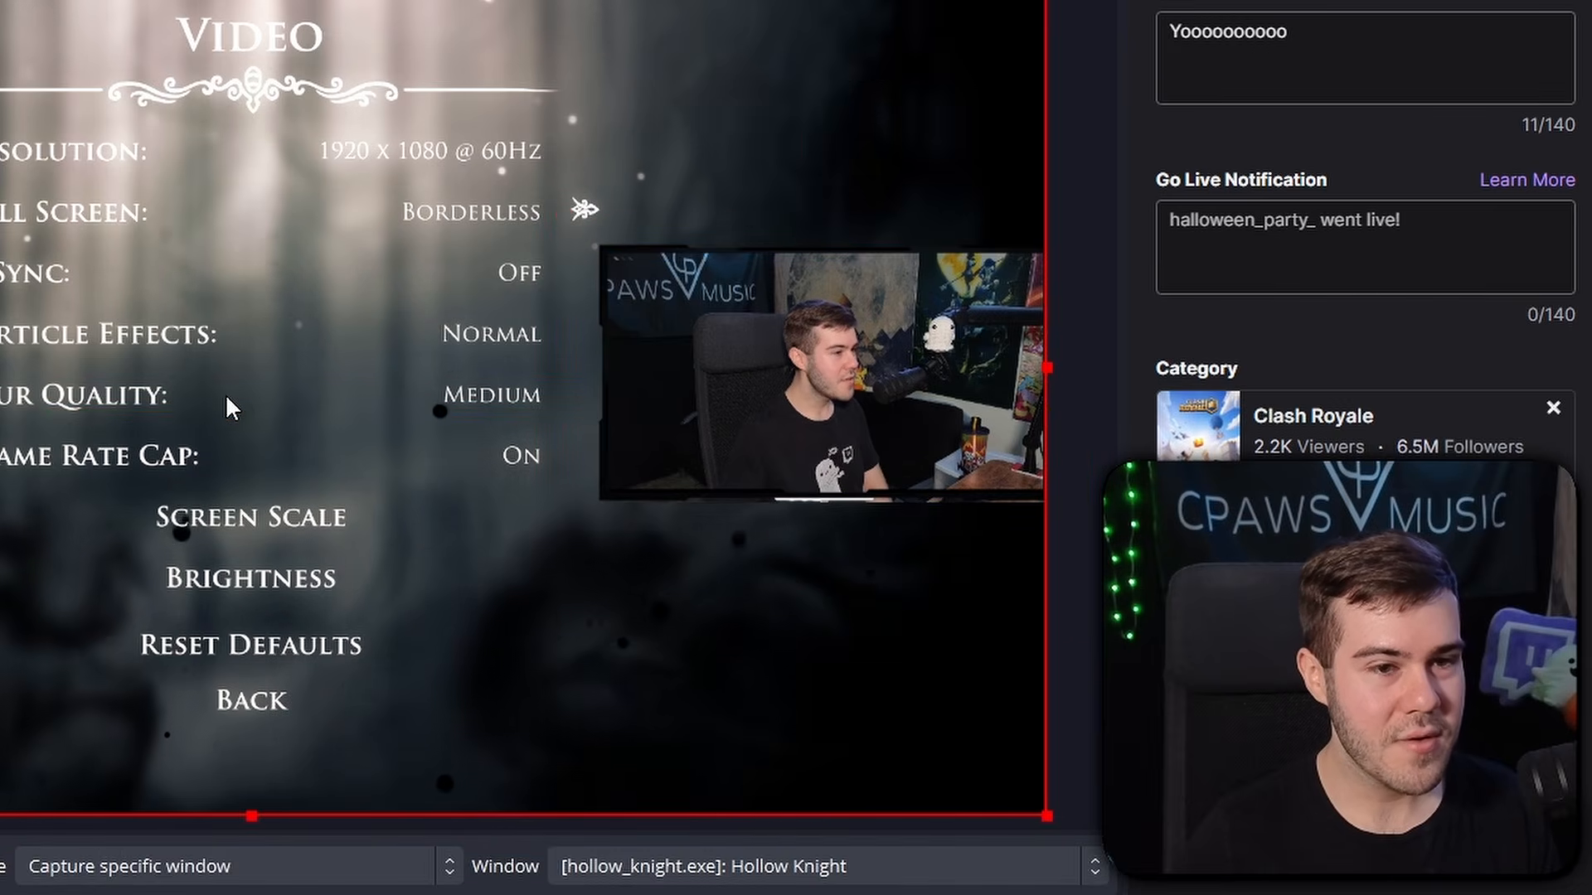
{"action": "left_click", "coordinate": [671, 340]}
{"action": "mouse_move", "coordinate": [626, 224]}
{"action": "left_mouse_down"}
{"action": "mouse_move", "coordinate": [632, 249]}
{"action": "mouse_move", "coordinate": [621, 232]}
{"action": "mouse_move", "coordinate": [646, 224]}
{"action": "left_mouse_up"}
{"action": "left_click", "coordinate": [611, 213]}
{"action": "left_click", "coordinate": [644, 249]}
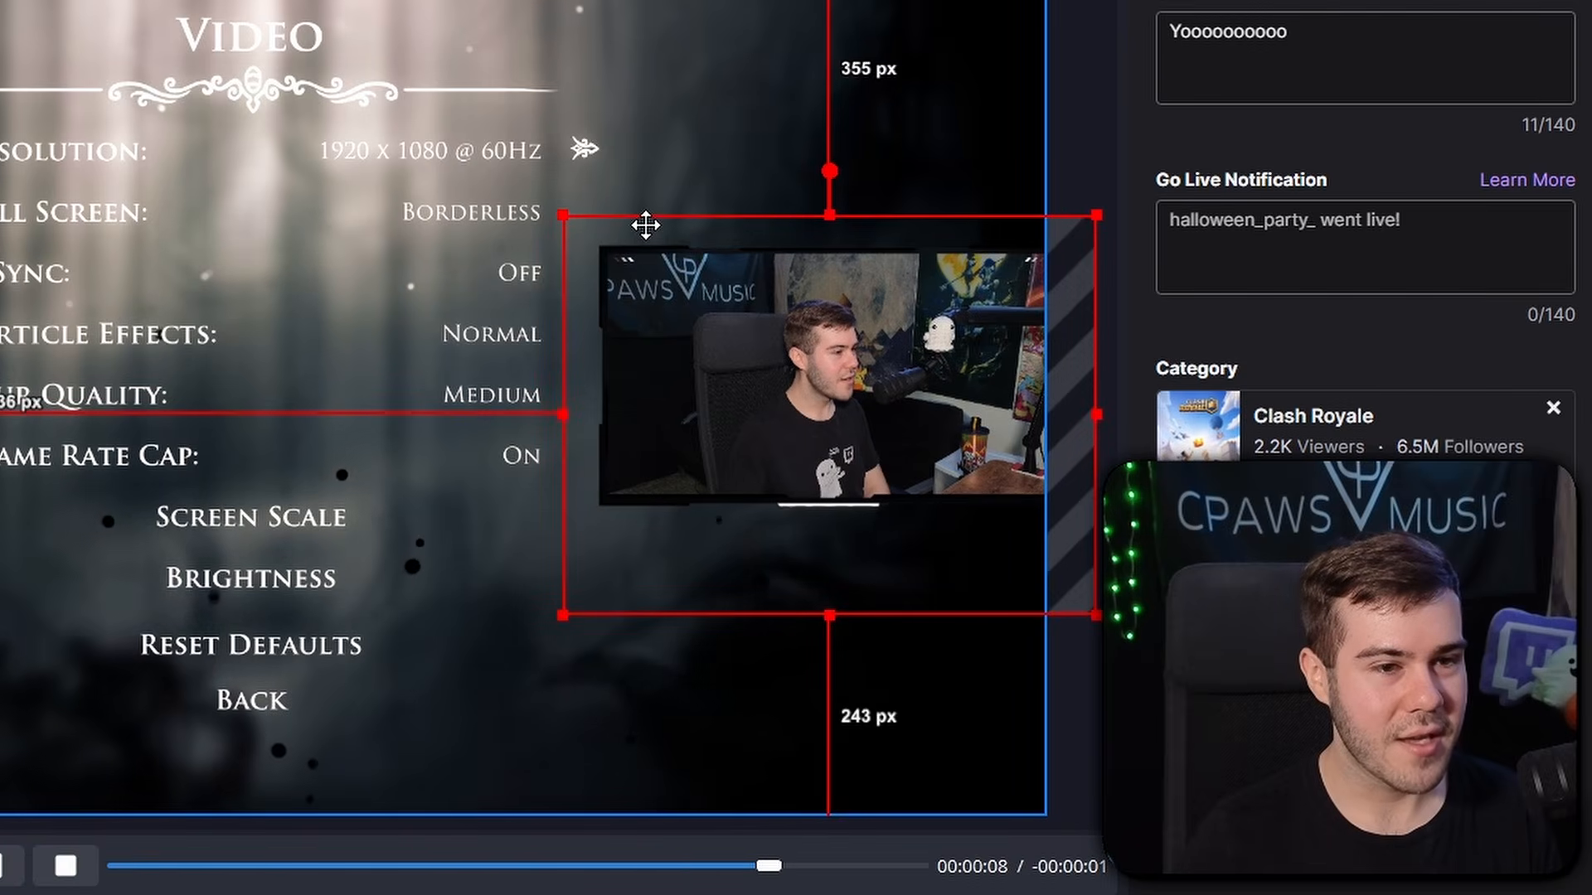
{"action": "left_click", "coordinate": [286, 411]}
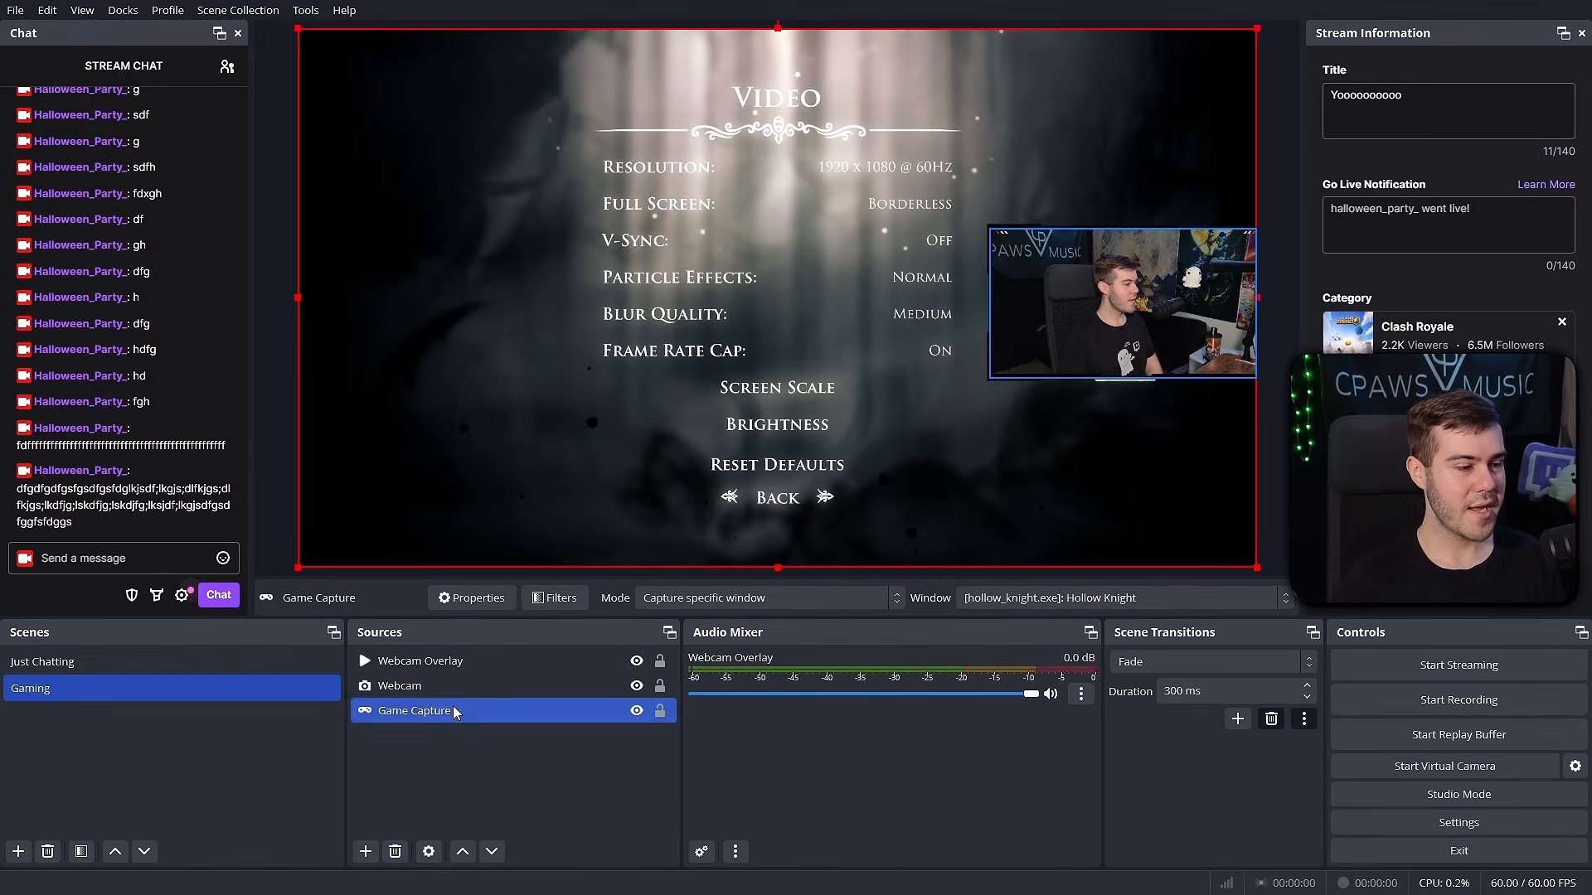
- Add a new group named Webcam Folder to the Gaming scene's sources
{"action": "left_click", "coordinate": [39, 872]}
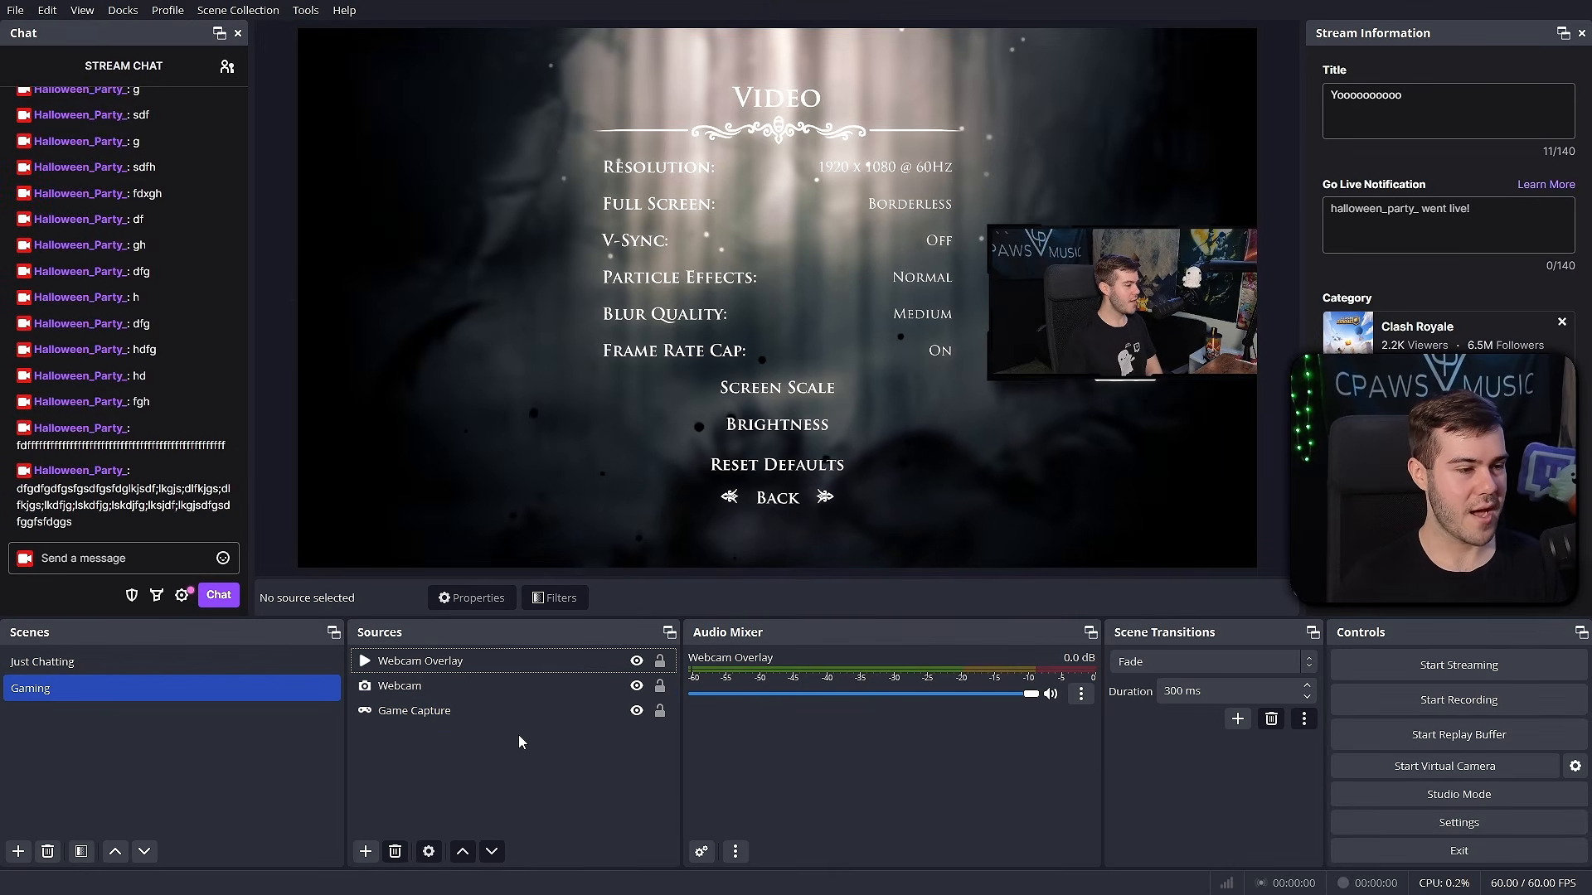
{"action": "right_click", "coordinate": [471, 759]}
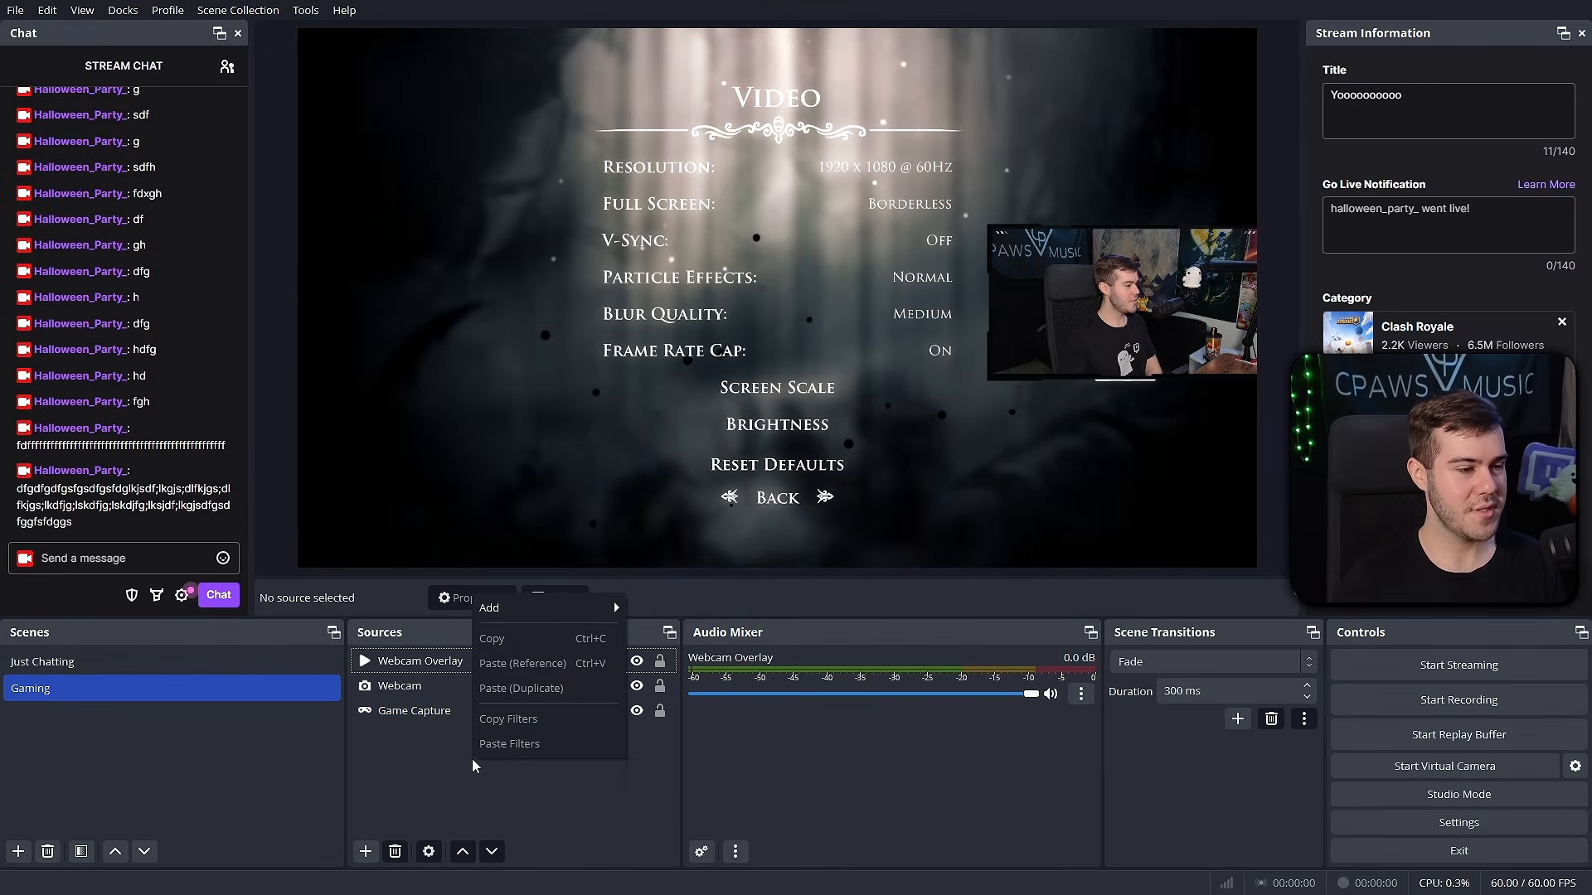
{"action": "mouse_move", "coordinate": [544, 610]}
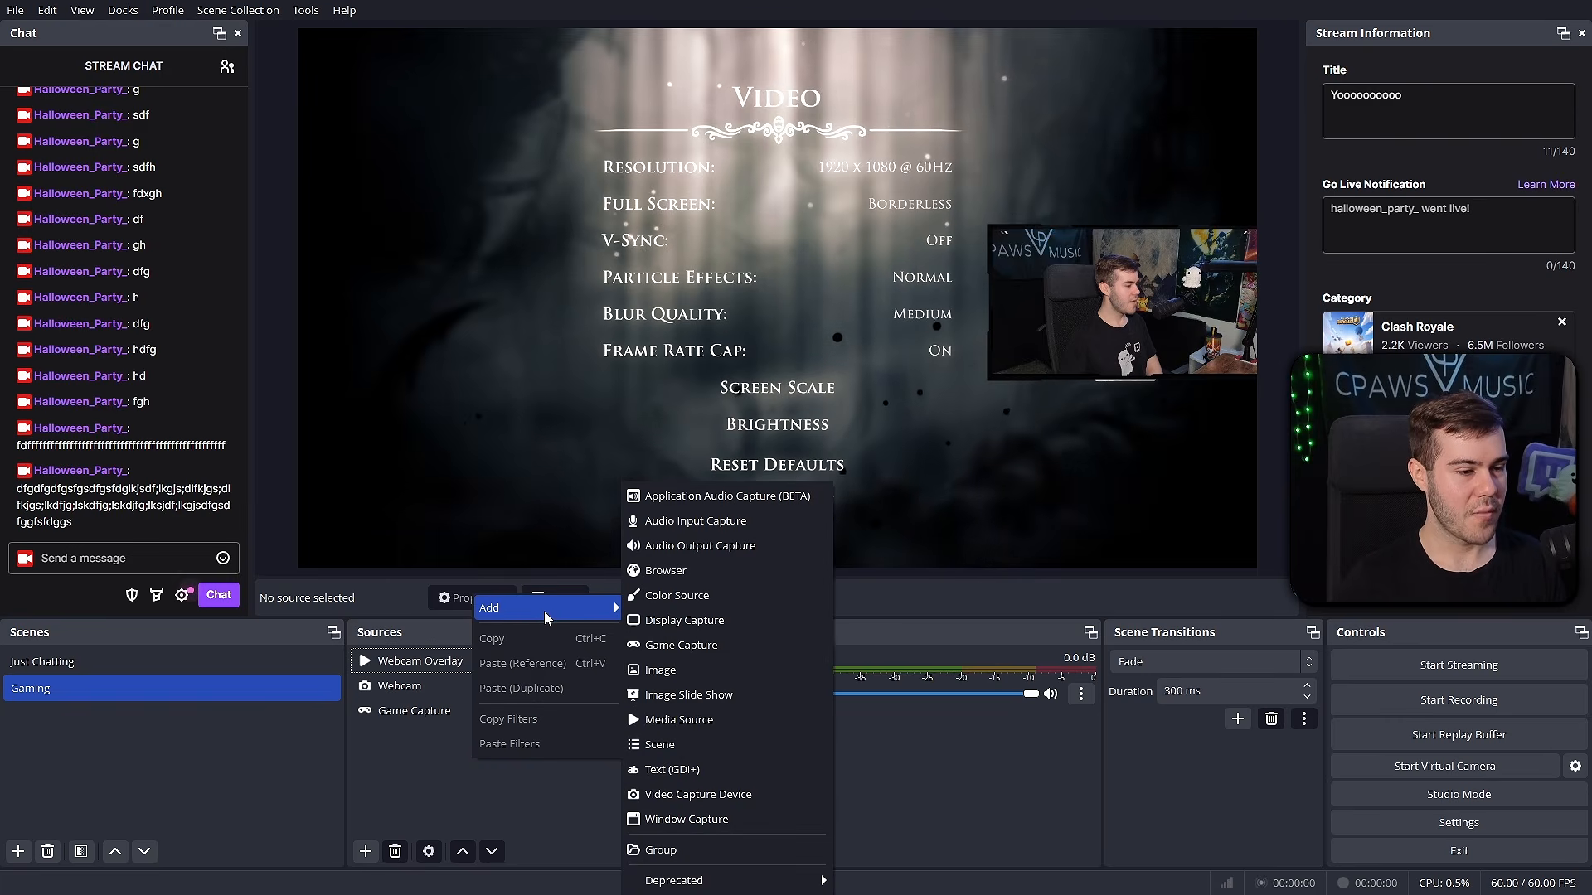
{"action": "left_click", "coordinate": [703, 854]}
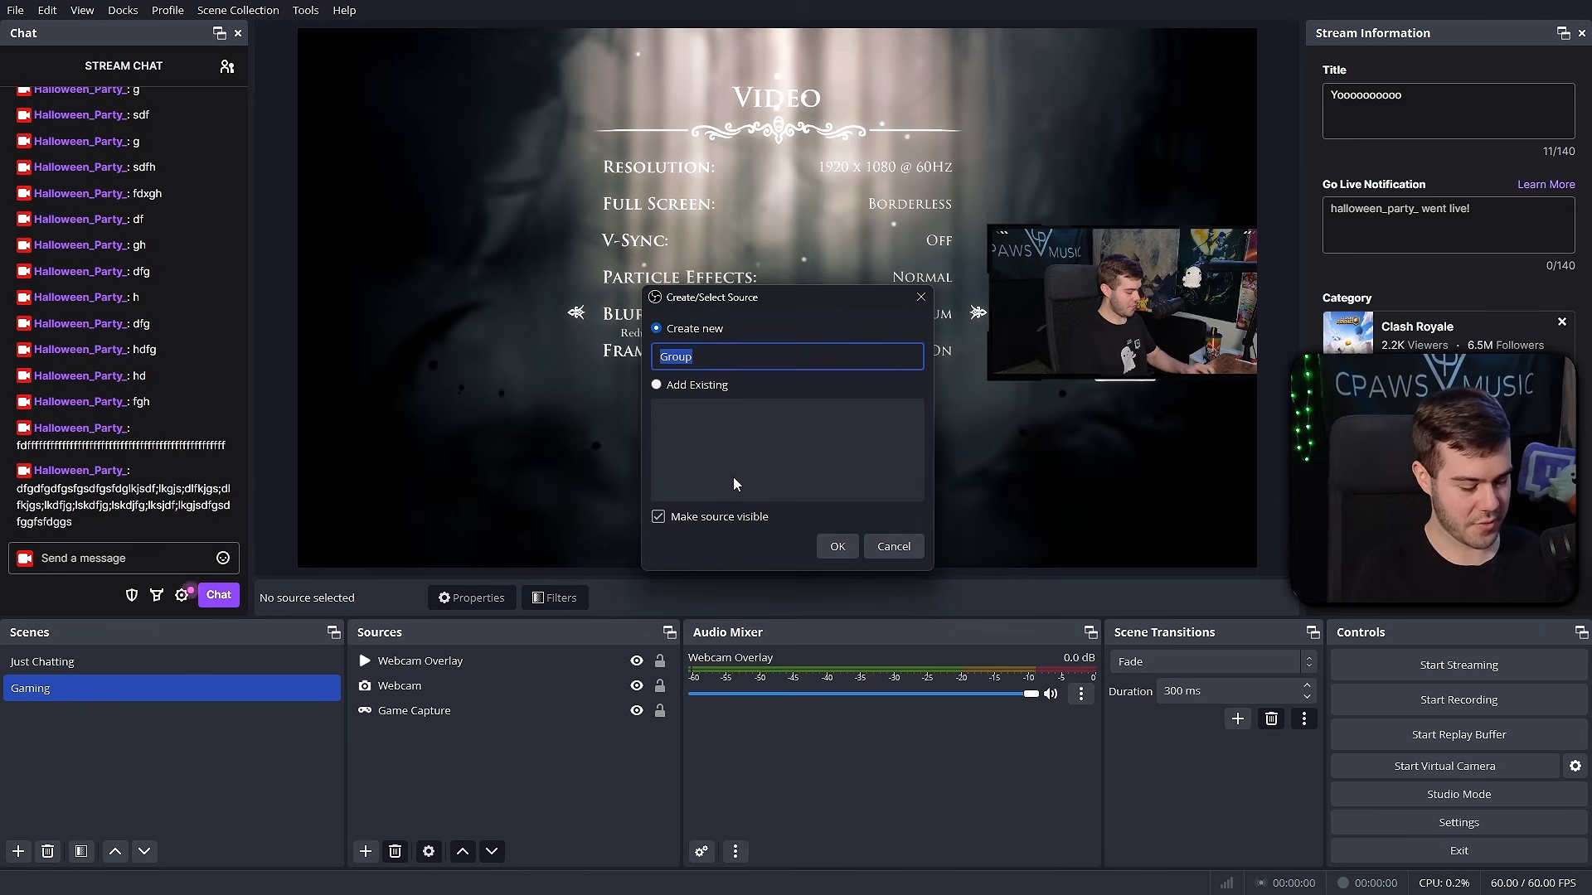
{"action": "type", "text": "Webcam Folder"}
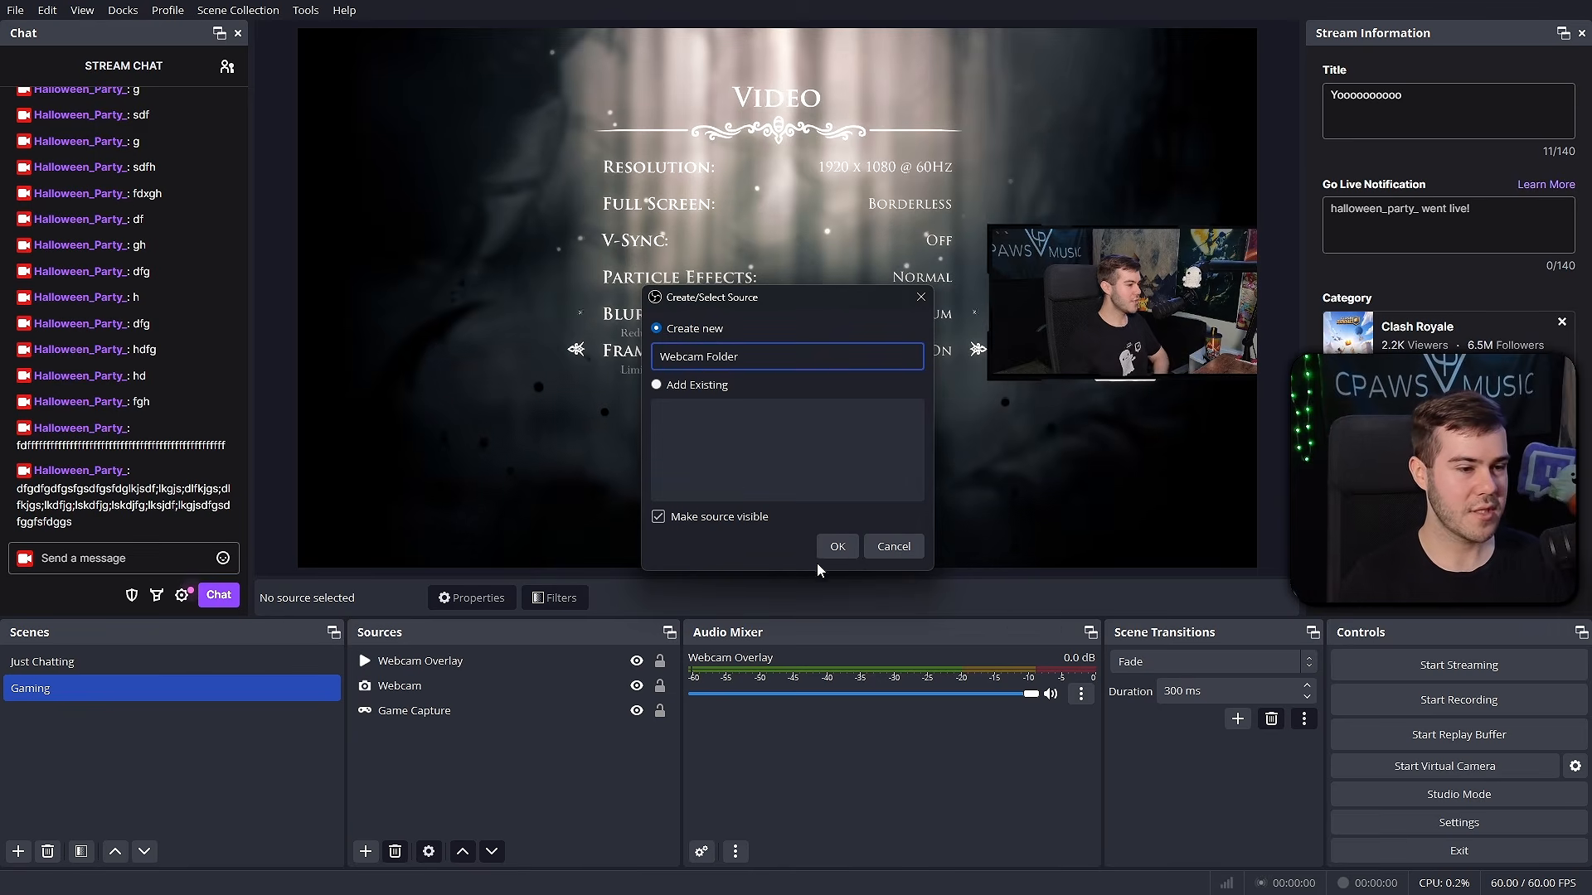
{"action": "left_click", "coordinate": [839, 547]}
- Place the Webcam Overlay and Webcam sources inside the Webcam Folder group, with Webcam Overlay above Webcam
{"action": "left_click", "coordinate": [448, 689]}
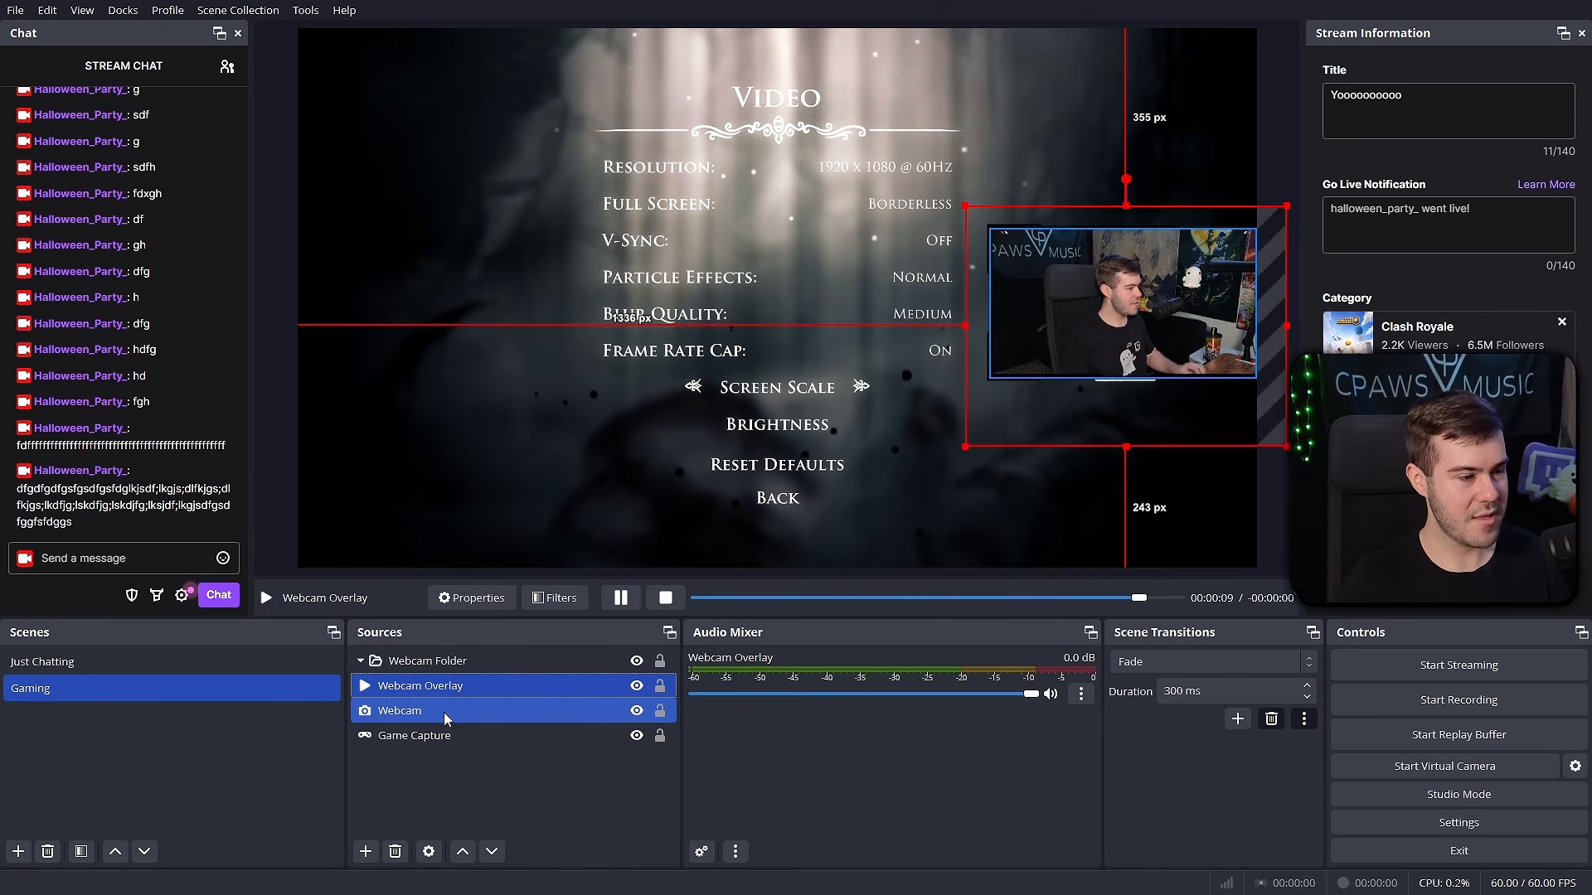
{"action": "left_click_drag", "start_coordinate": [453, 686], "coordinate": [456, 663]}
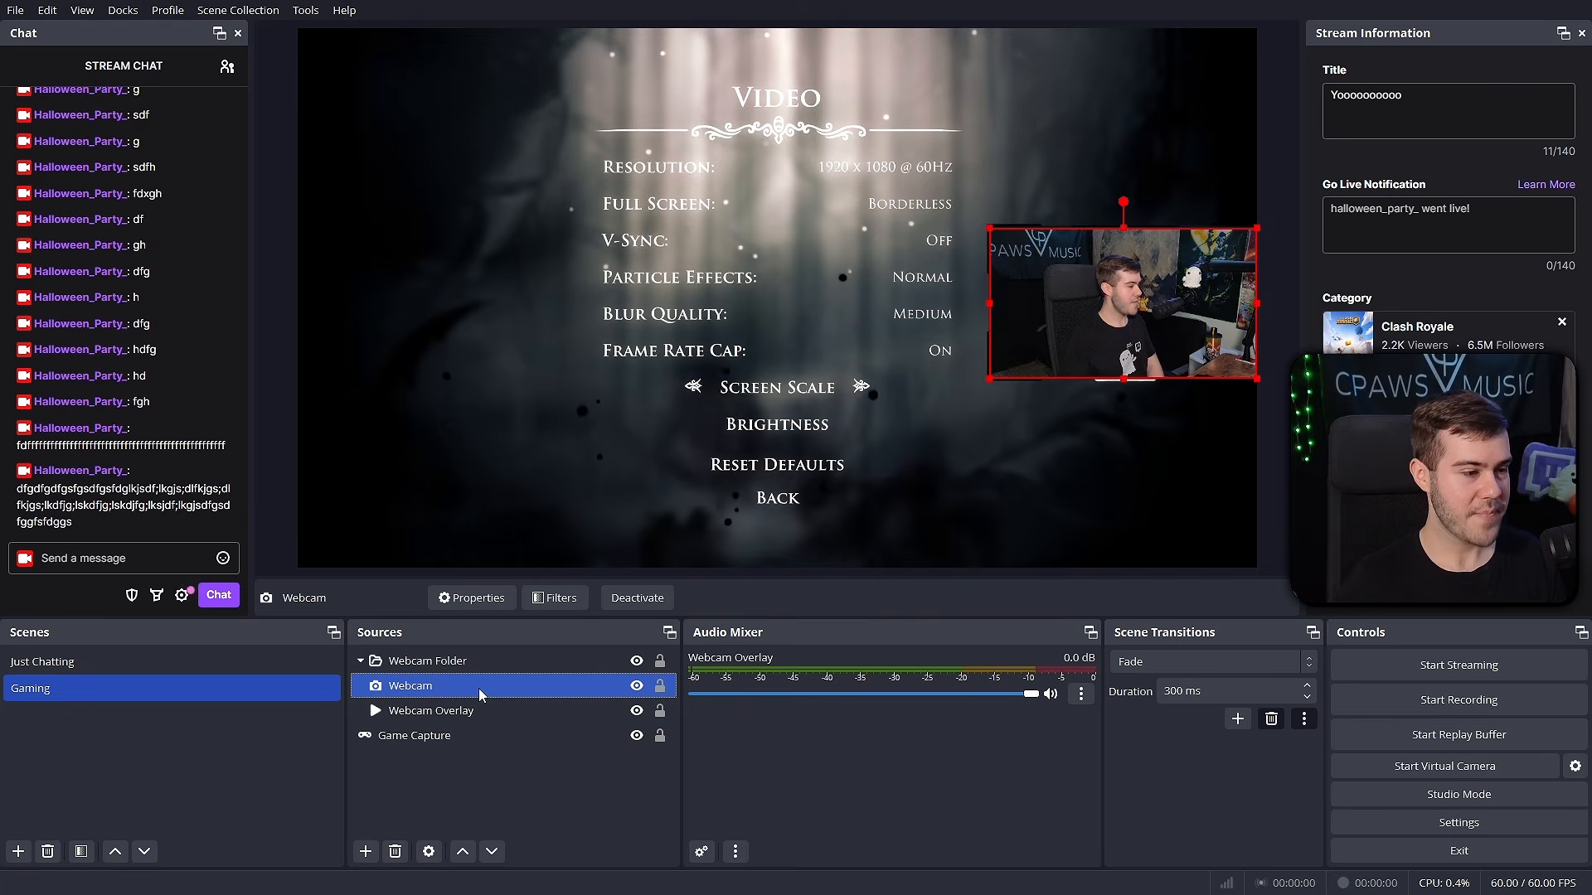
{"action": "left_click", "coordinate": [448, 710]}
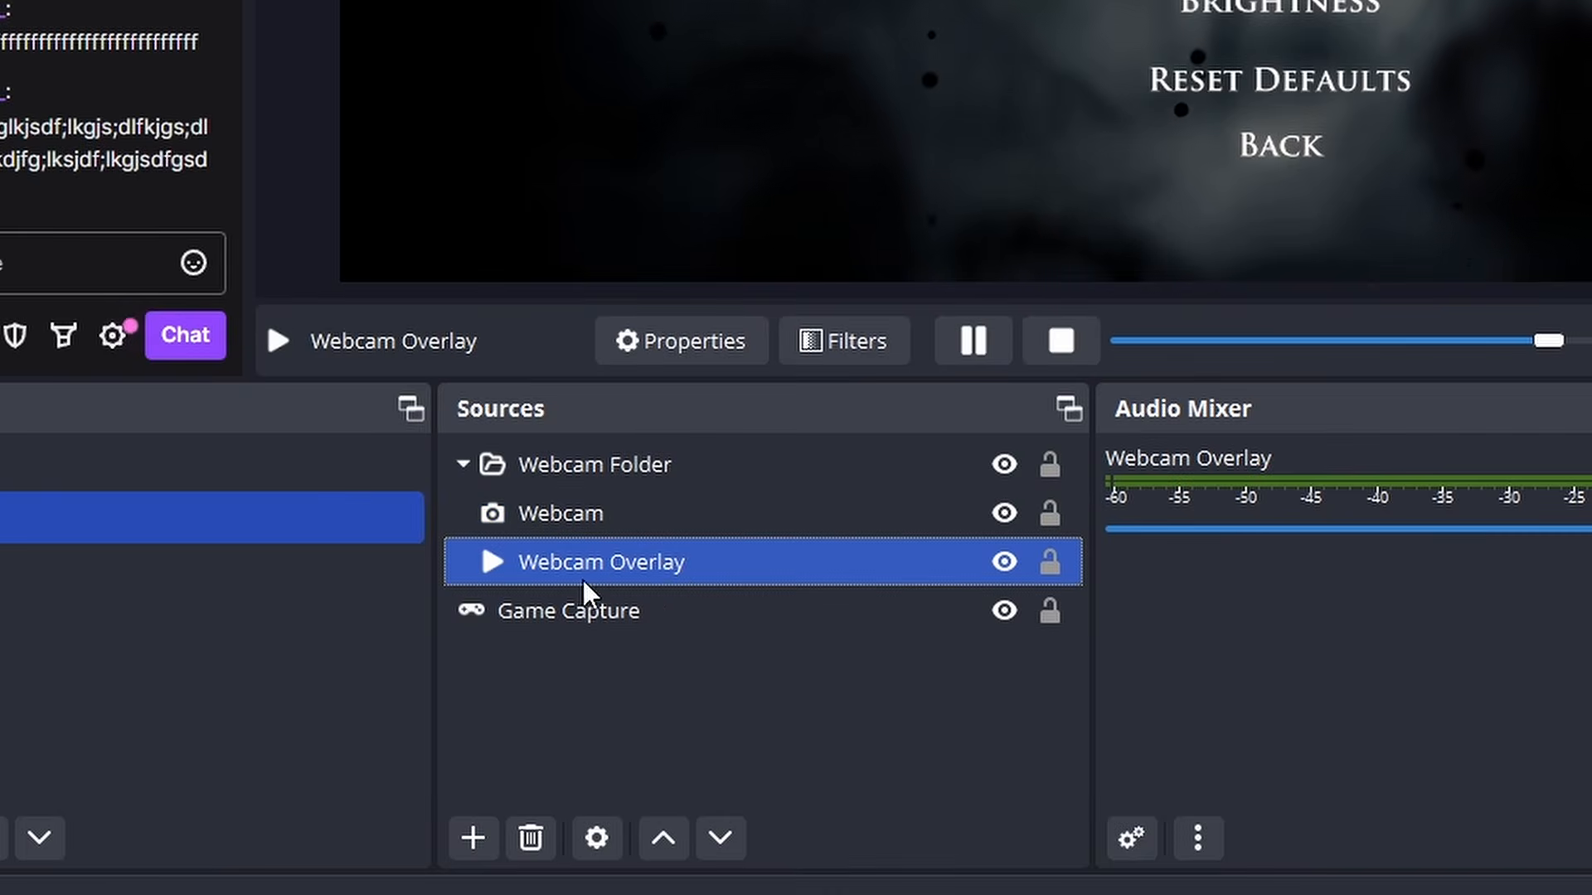
{"action": "left_click_drag", "start_coordinate": [653, 571], "coordinate": [658, 499]}
{"action": "left_click", "coordinate": [685, 554], "text": "ctrl"}
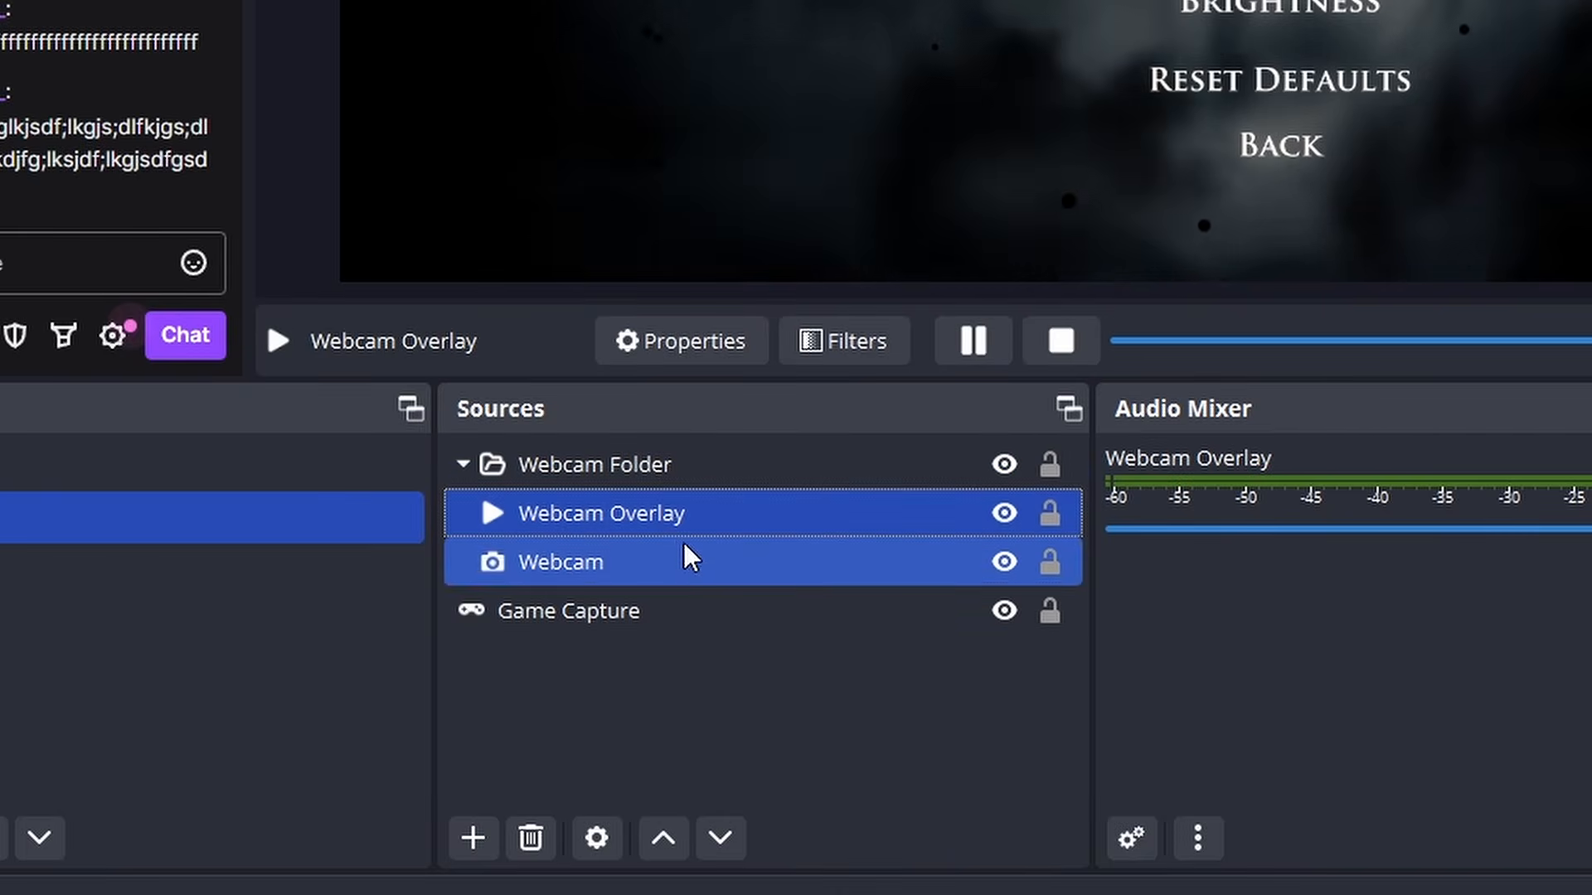
- Shift the Webcam Folder group slightly inward from the canvas's right edge, about 353 px below the canvas top, and lock it
{"action": "left_click", "coordinate": [751, 477]}
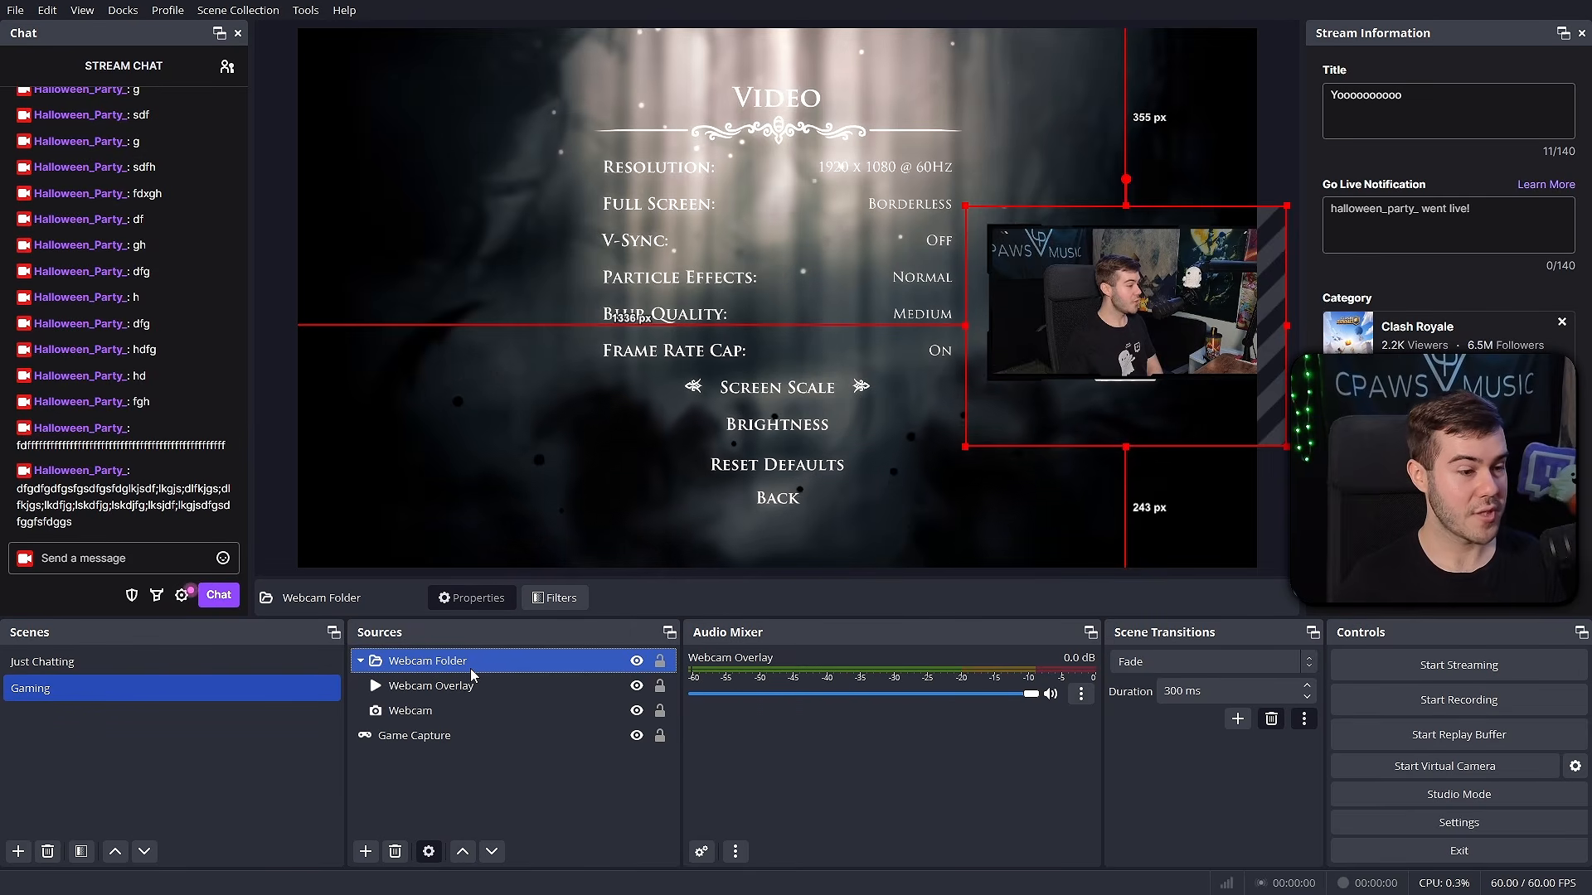
{"action": "mouse_move", "coordinate": [1168, 311]}
{"action": "left_mouse_down"}
{"action": "mouse_move", "coordinate": [909, 333]}
{"action": "mouse_move", "coordinate": [1042, 271]}
{"action": "mouse_move", "coordinate": [1121, 304]}
{"action": "mouse_move", "coordinate": [1160, 296]}
{"action": "mouse_move", "coordinate": [1159, 313]}
{"action": "left_mouse_up"}
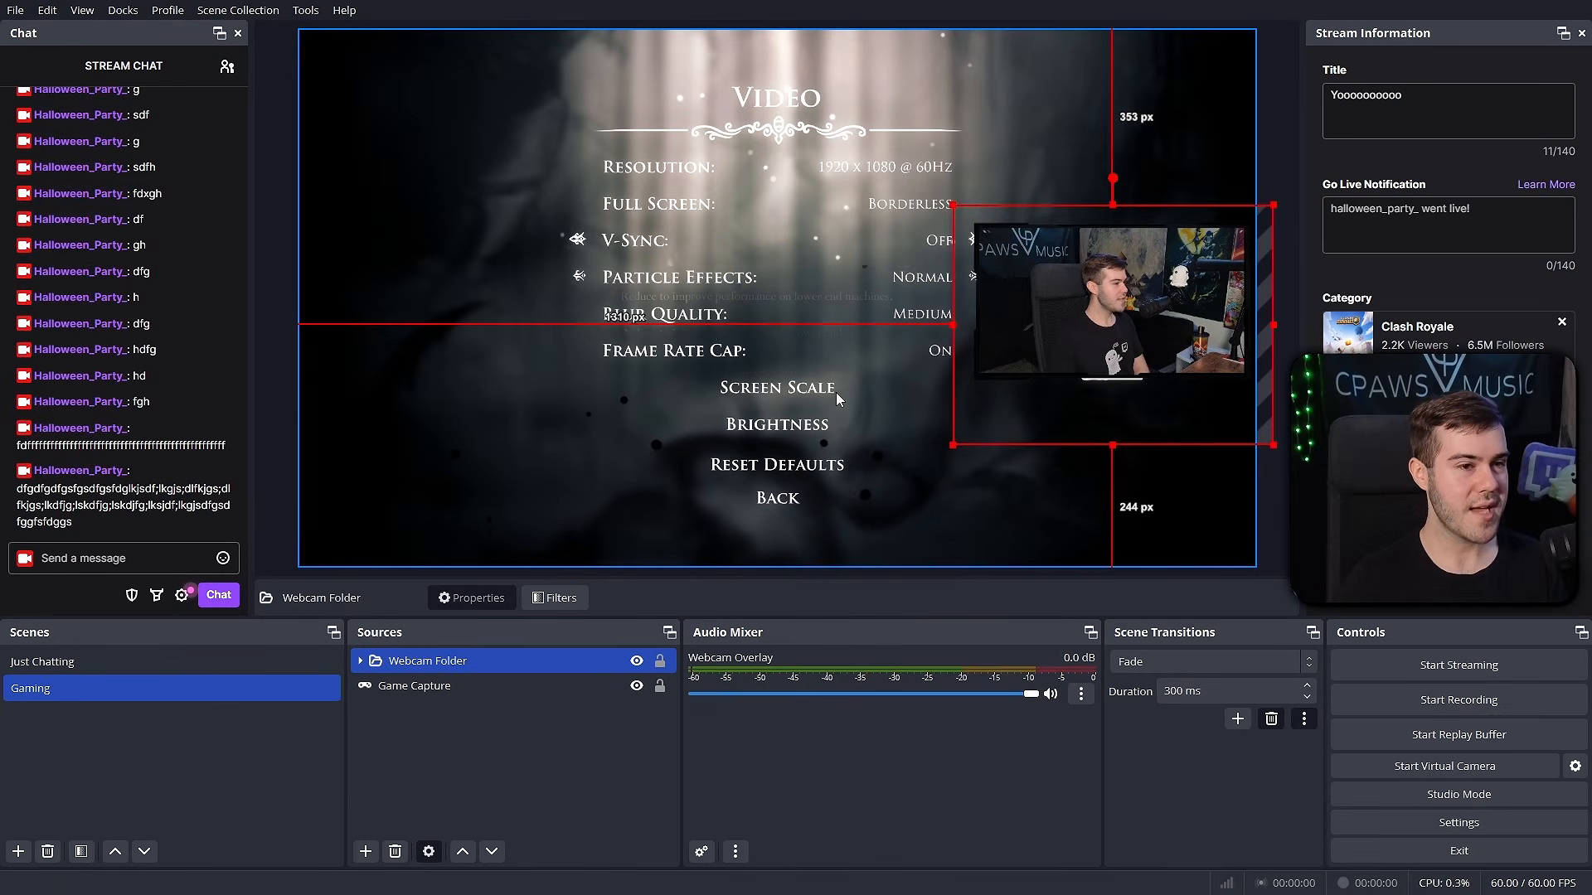
{"action": "left_click", "coordinate": [655, 686], "text": "ctrl"}
{"action": "left_click", "coordinate": [661, 661]}
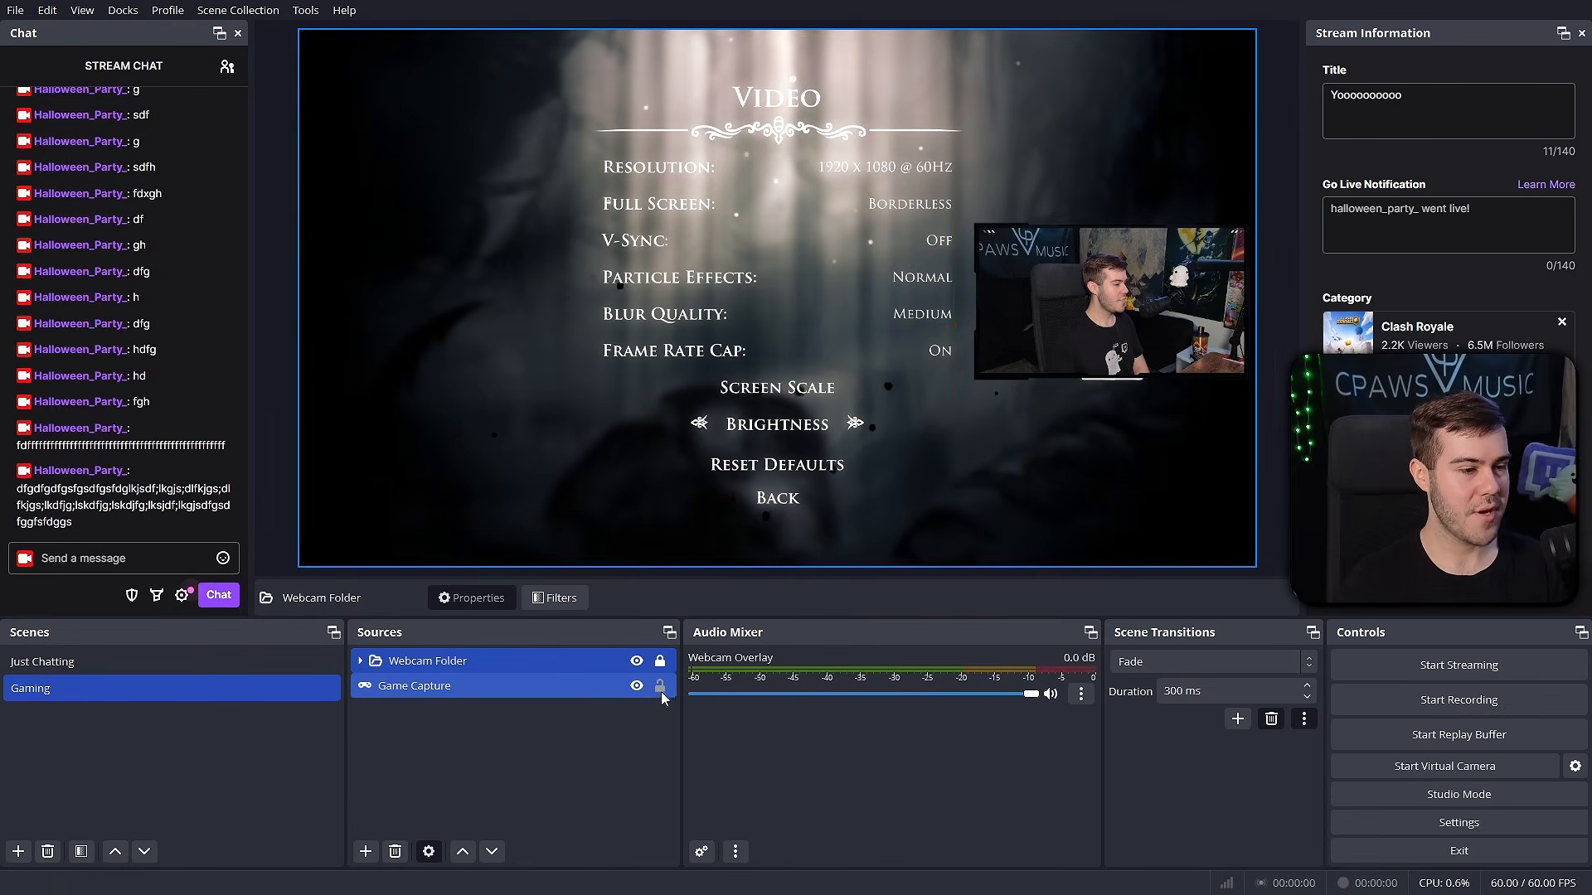
- Test moving the Game Capture source, return it to fill the canvas, and lock it
{"action": "left_click", "coordinate": [663, 693]}
{"action": "left_click_drag", "start_coordinate": [770, 421], "coordinate": [678, 409]}
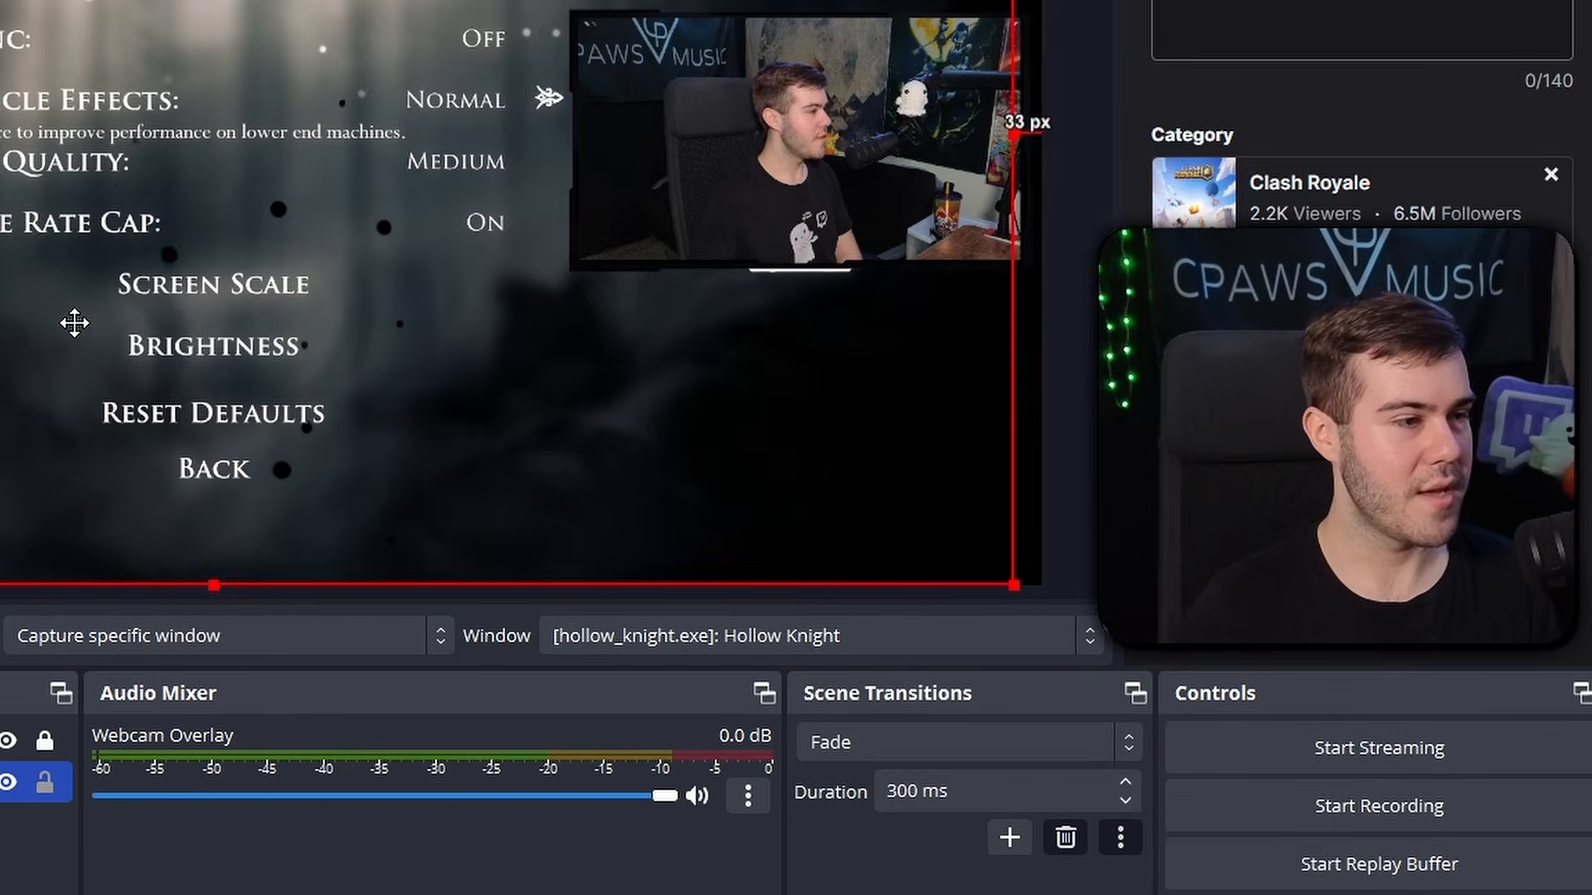
{"action": "left_click_drag", "start_coordinate": [75, 324], "coordinate": [102, 325]}
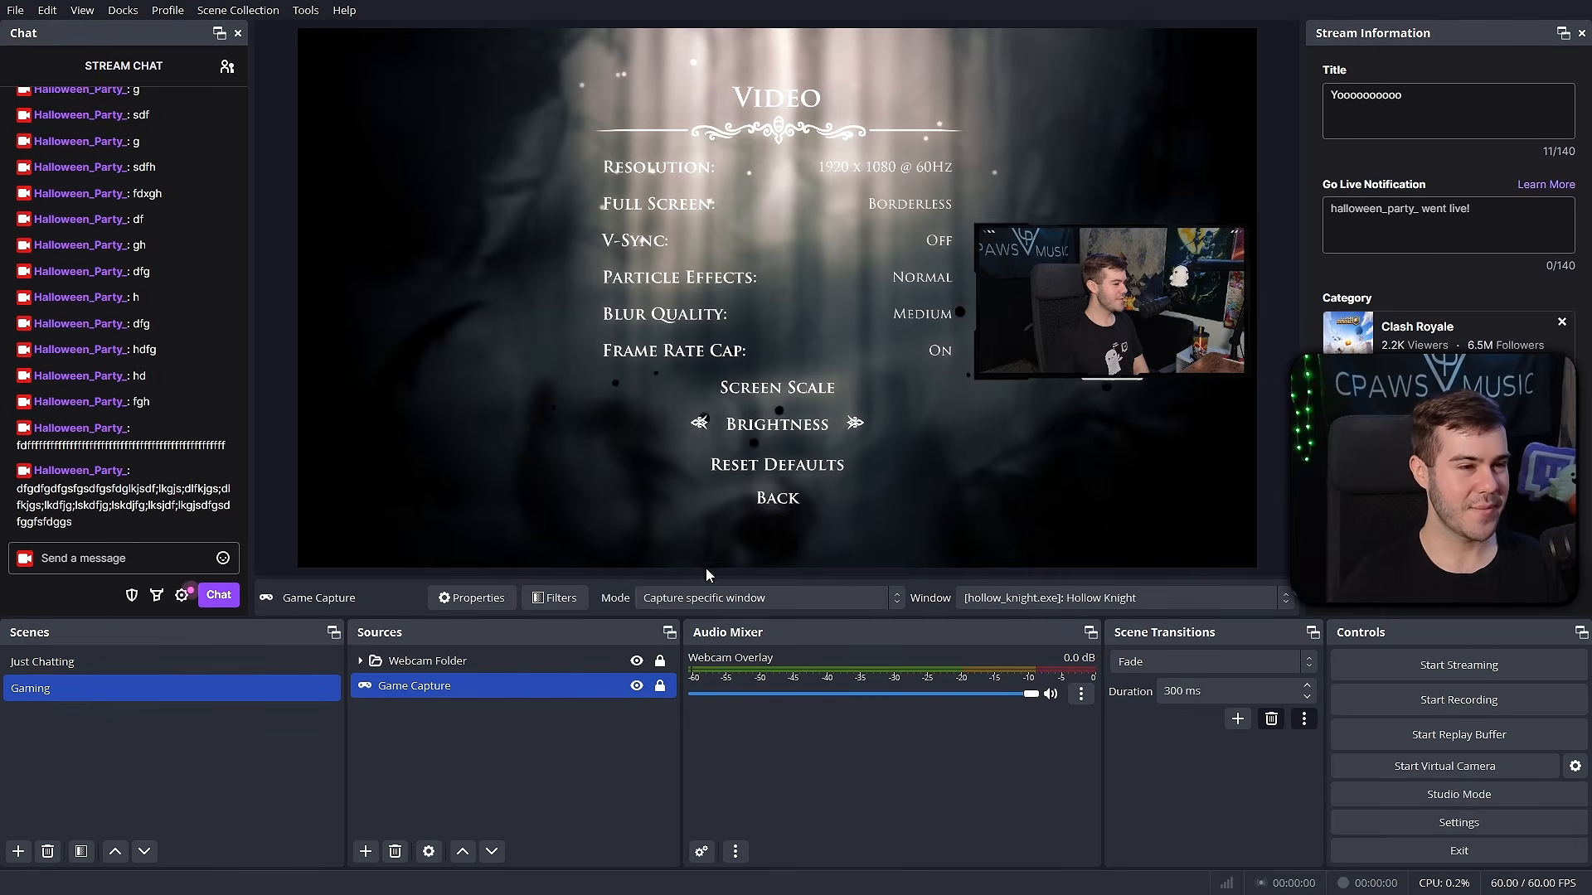
{"action": "left_click", "coordinate": [661, 687]}
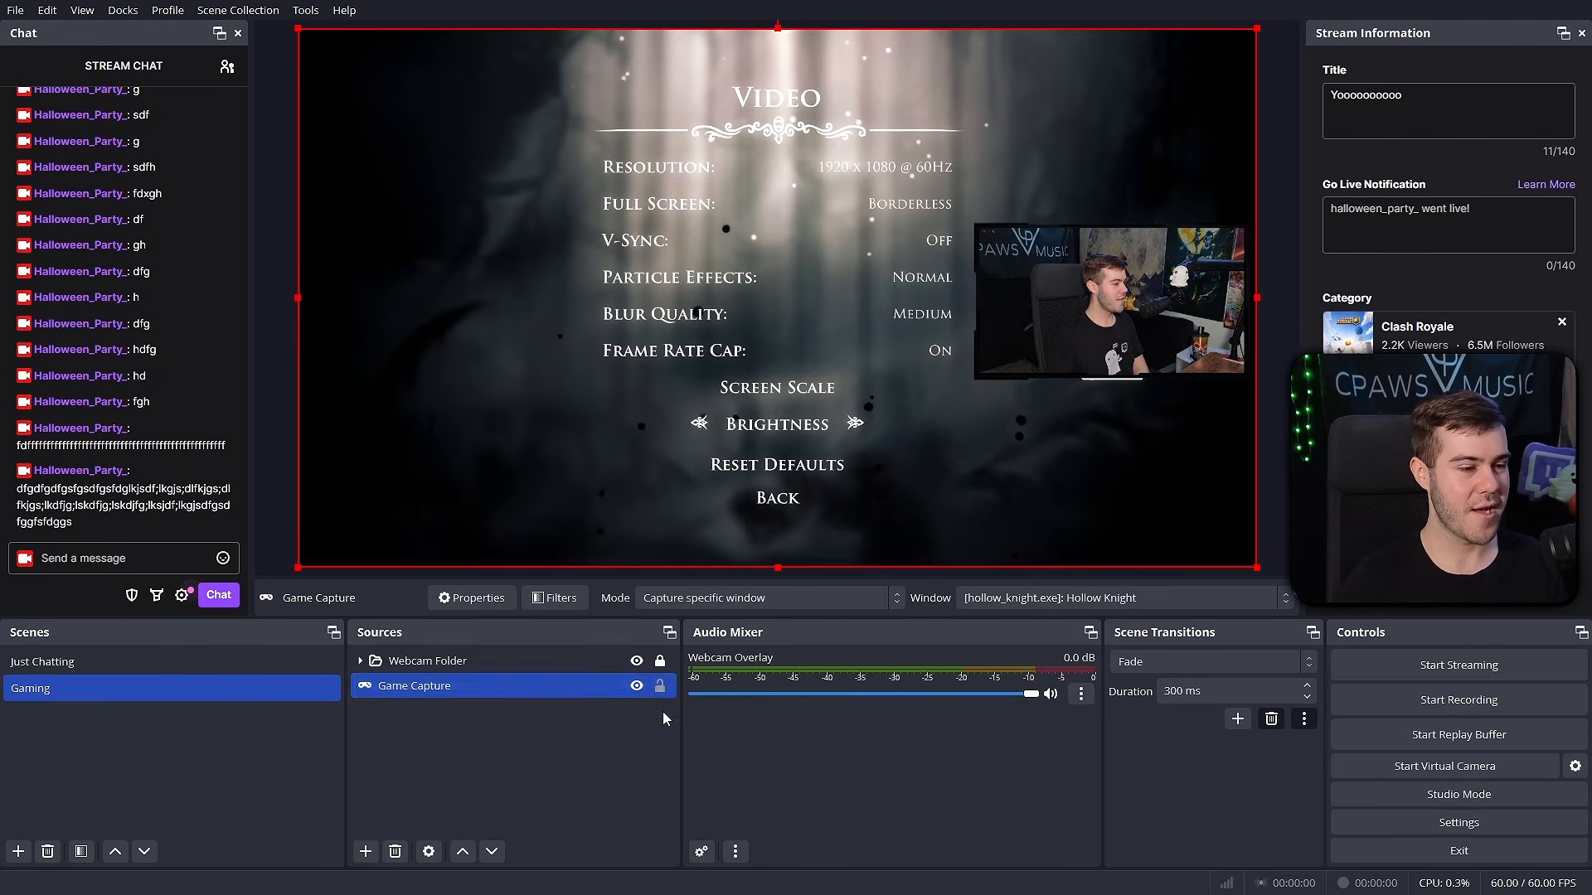
{"action": "left_click", "coordinate": [52, 783]}
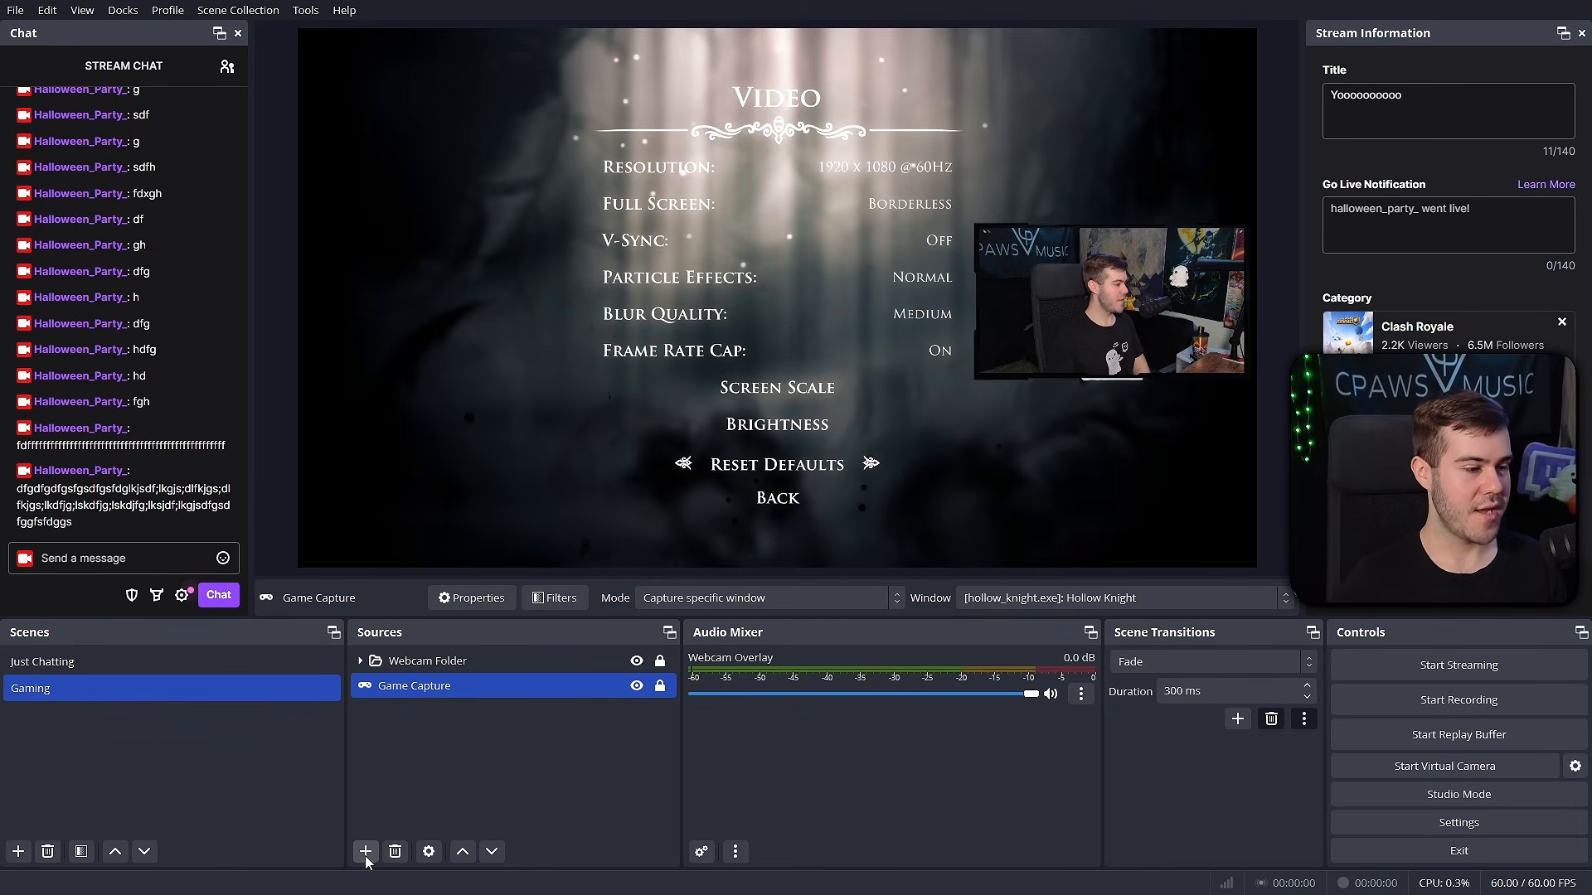
- Add the existing Chatbox browser source to the Gaming scene and place it in the canvas's lower-left corner, about 480 px below the top
{"action": "left_click", "coordinate": [366, 854]}
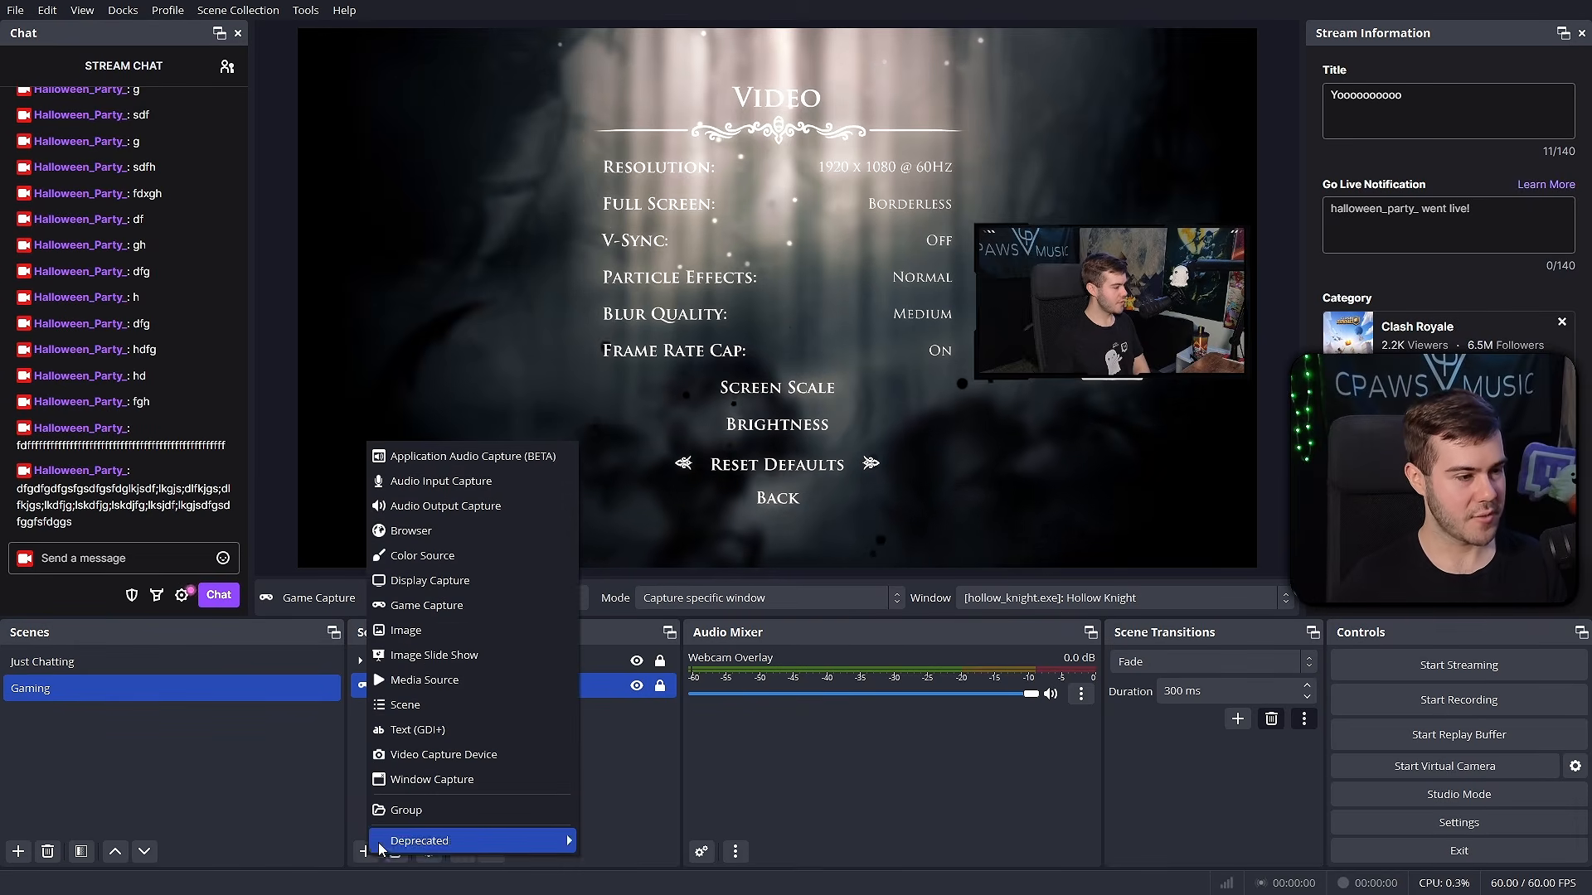
{"action": "left_click", "coordinate": [474, 535]}
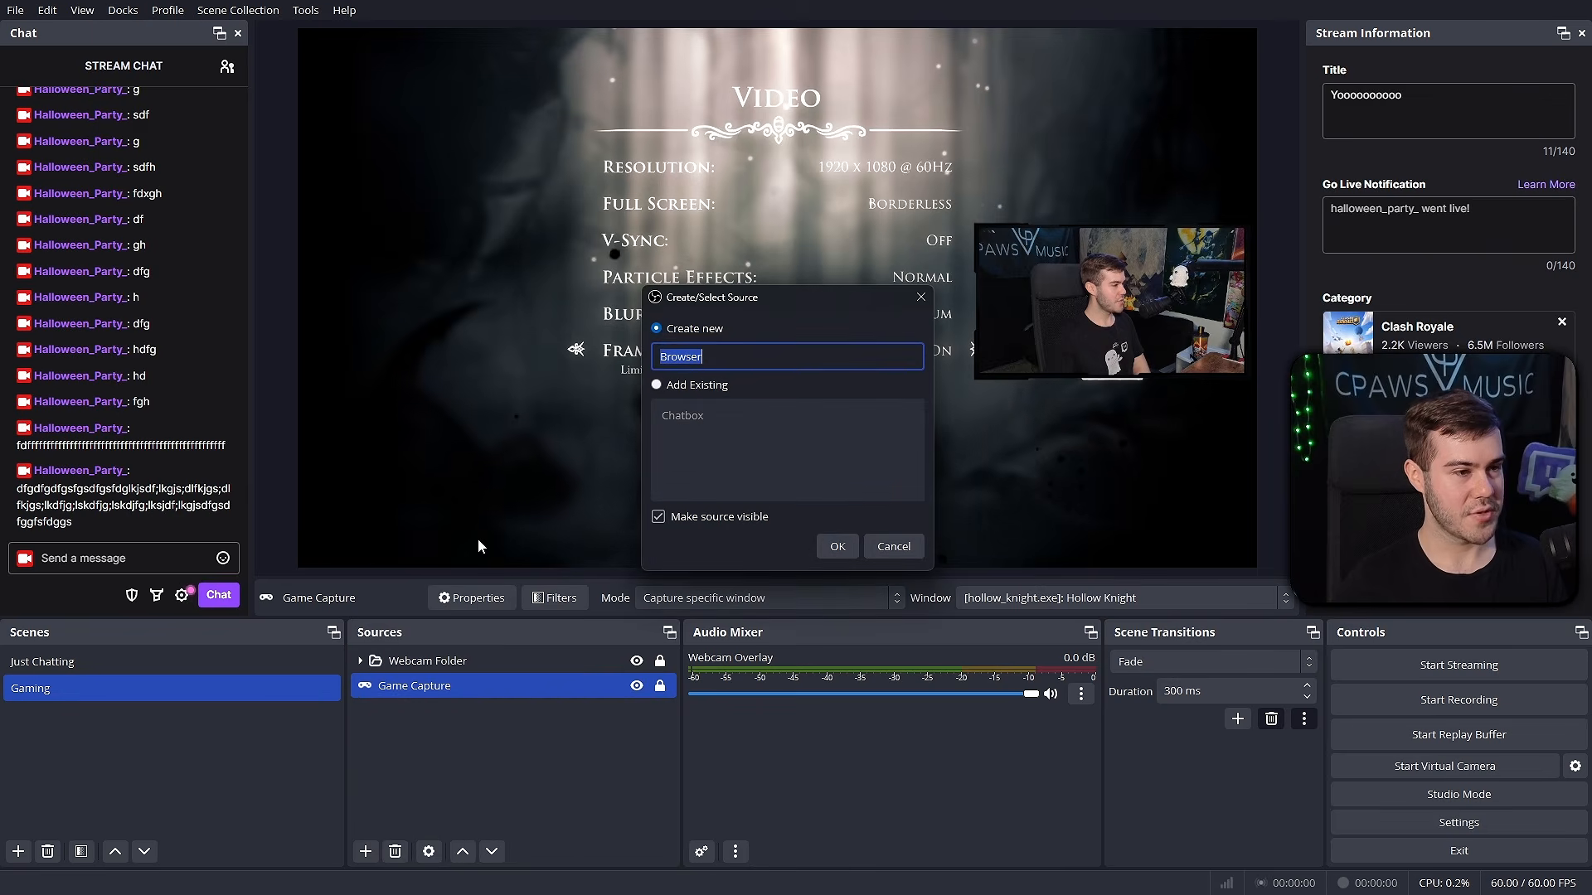
{"action": "left_click", "coordinate": [683, 385]}
{"action": "left_click", "coordinate": [709, 415]}
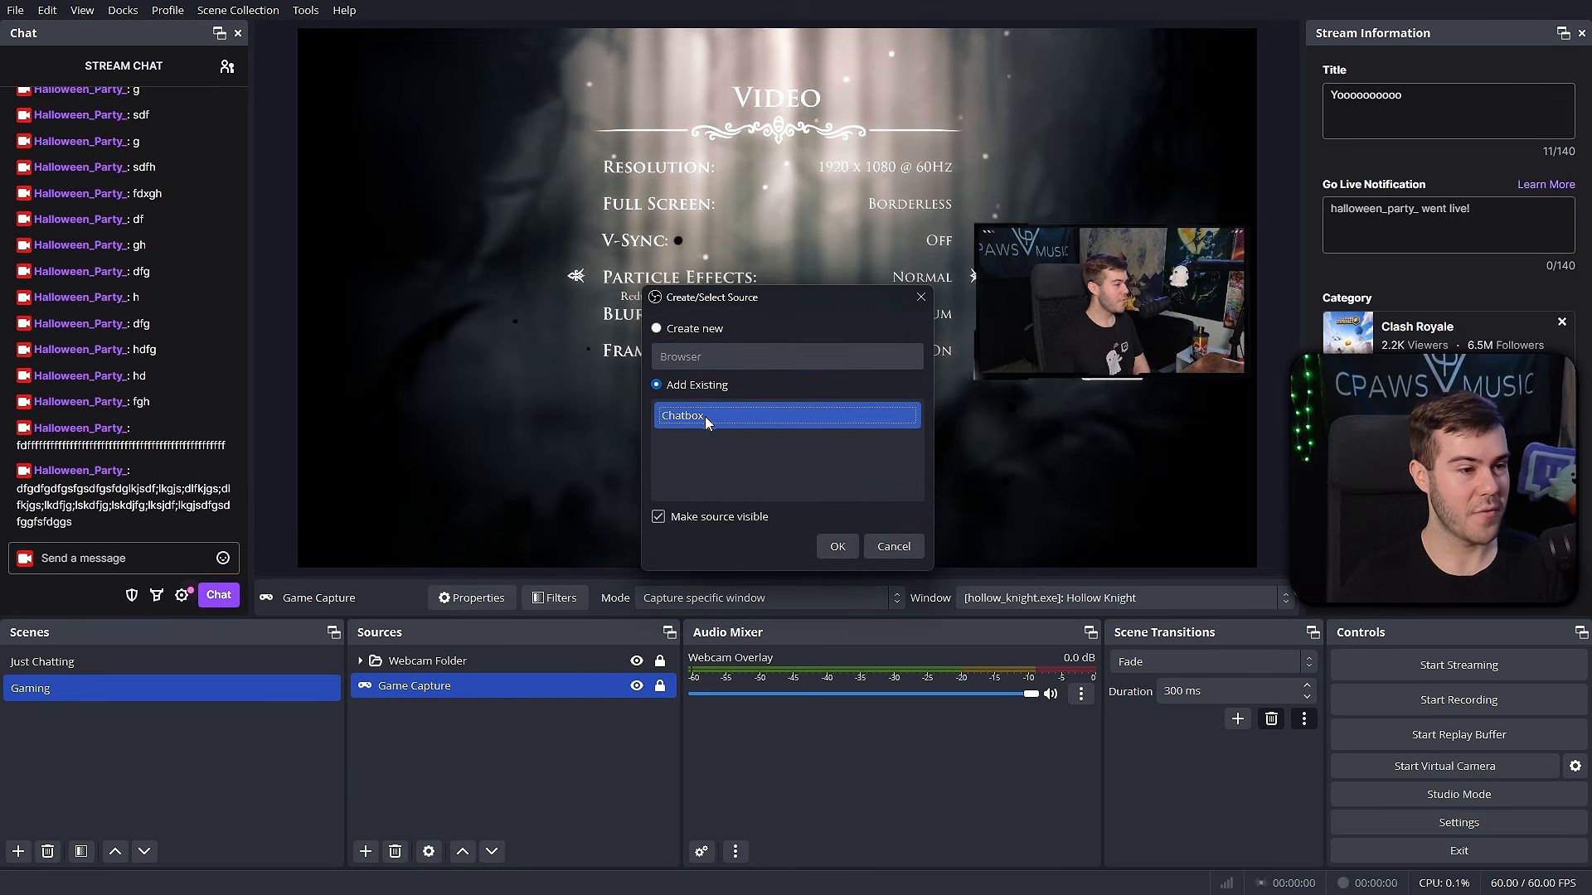
{"action": "left_click", "coordinate": [838, 547]}
{"action": "left_click_drag", "start_coordinate": [408, 241], "coordinate": [412, 472]}
- Send several short test messages such as "sdfgasdfg", "asdfg", "sdf" and "g" in the stream chat to test the Chatbox
{"action": "left_click", "coordinate": [137, 561]}
{"action": "type", "text": "sdfgasdfg"}
{"action": "key", "text": "Return"}
{"action": "type", "text": "asdfg"}
{"action": "key", "text": "Return"}
{"action": "type", "text": "sdf"}
{"action": "key", "text": "Return"}
{"action": "type", "text": "g"}
{"action": "key", "text": "Return"}
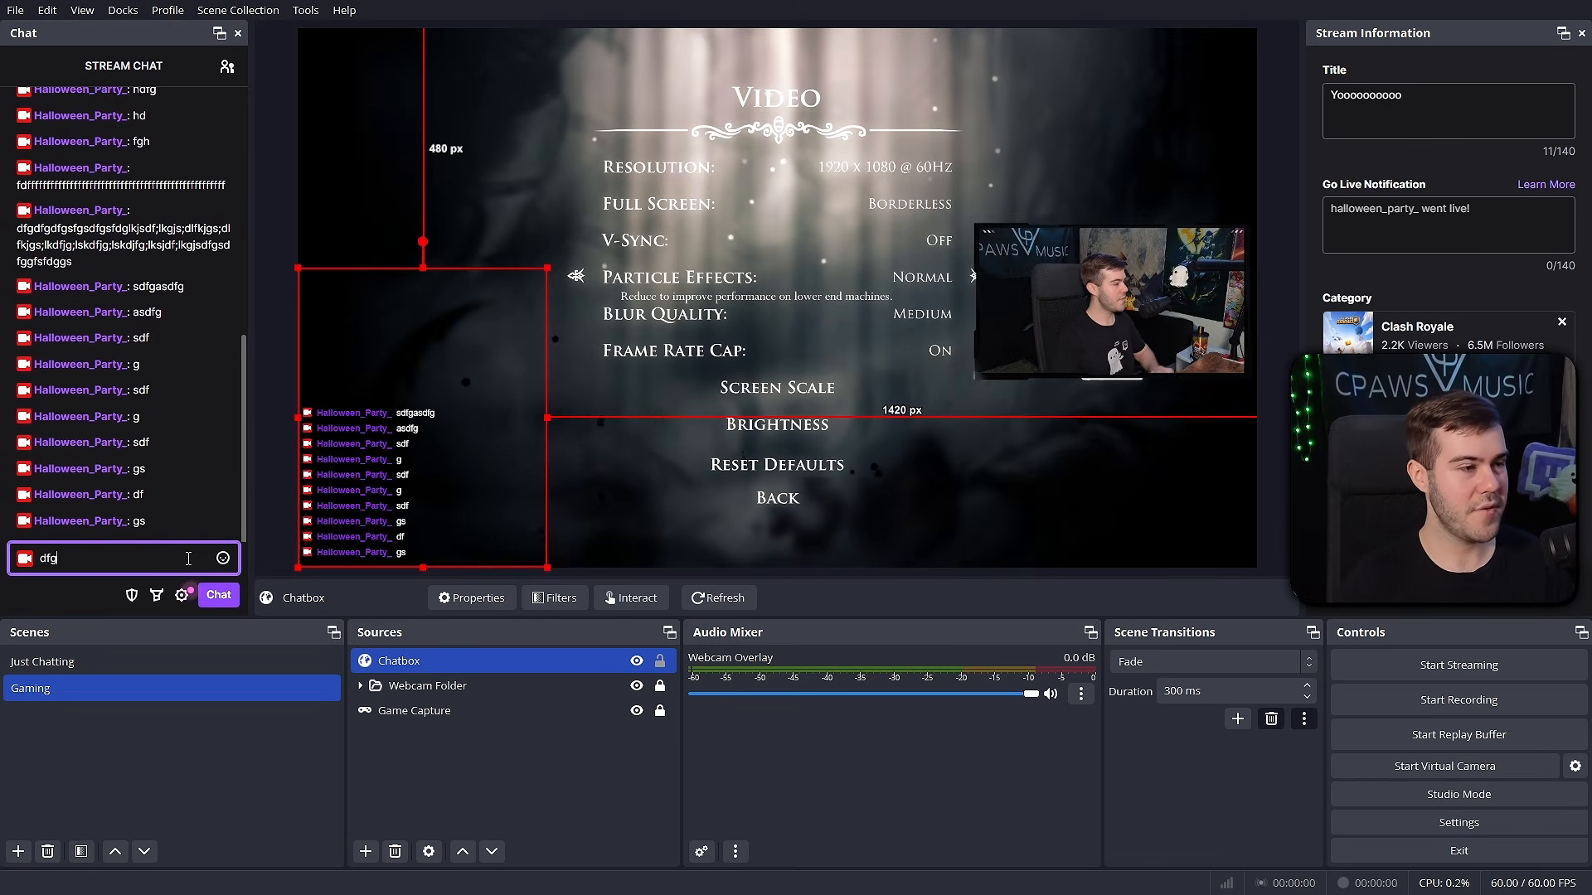
- Clear the source selection and compare the Just Chatting scene with the Gaming scene, ending on Gaming
{"action": "left_click", "coordinate": [286, 442]}
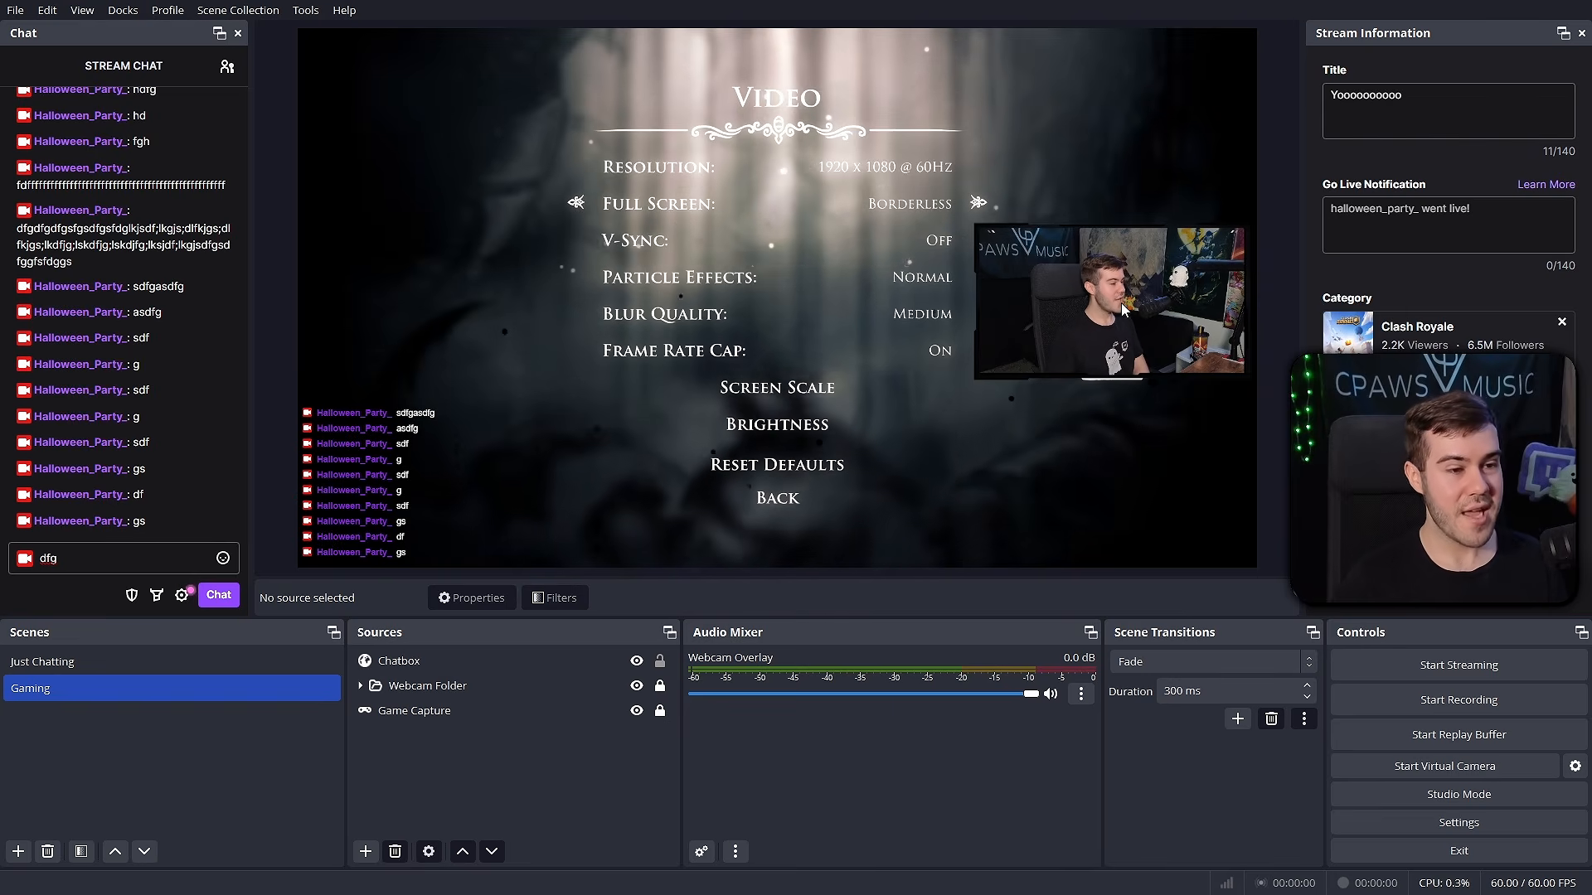
{"action": "left_click", "coordinate": [94, 666]}
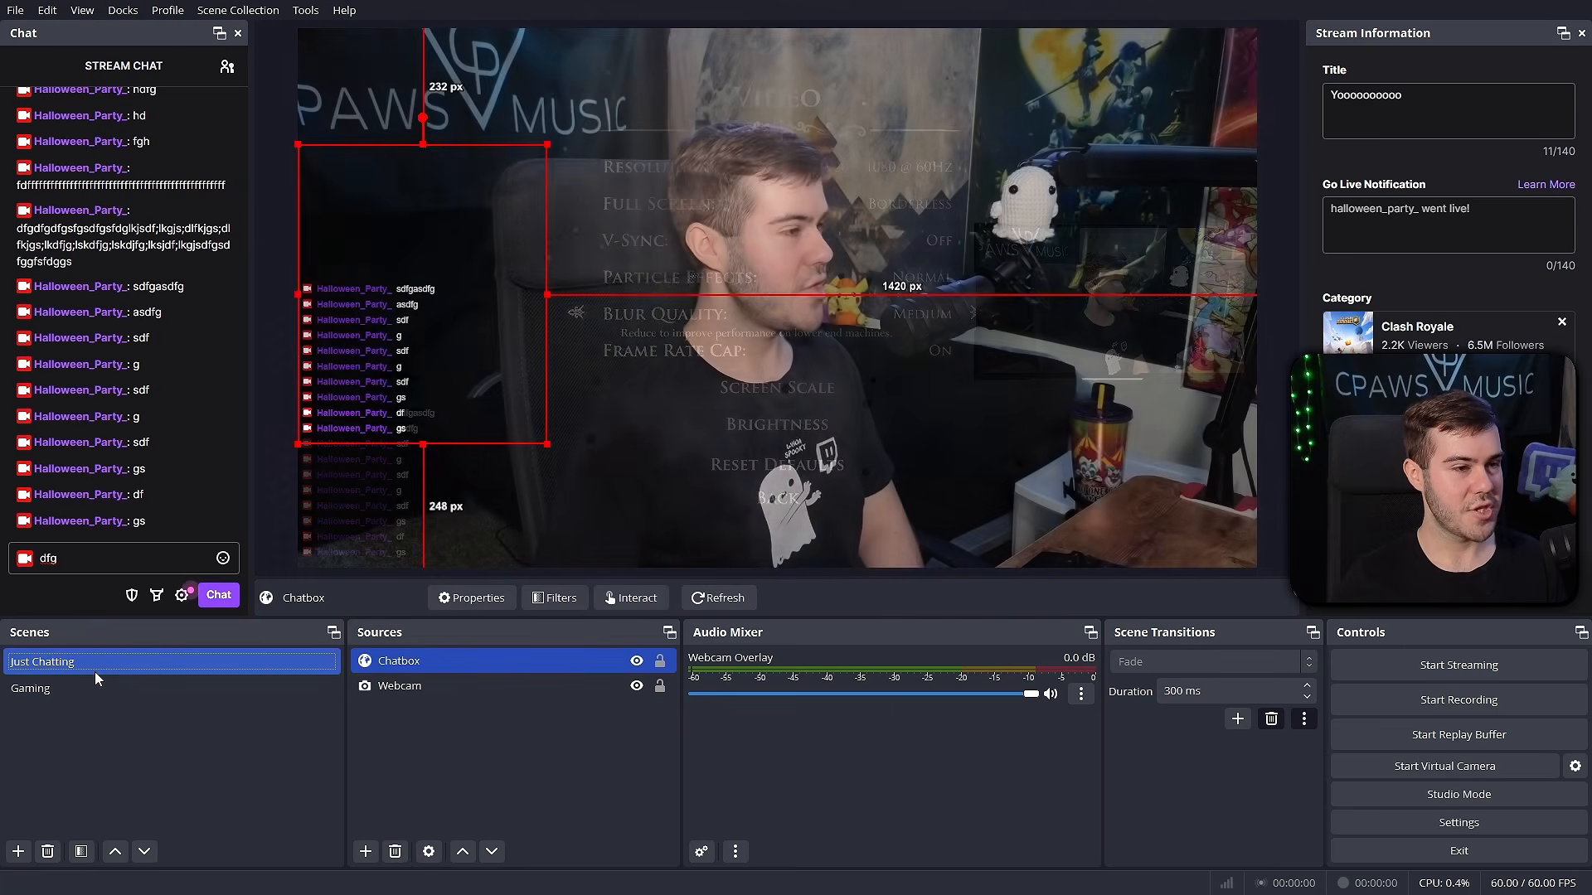
{"action": "left_click", "coordinate": [95, 684]}
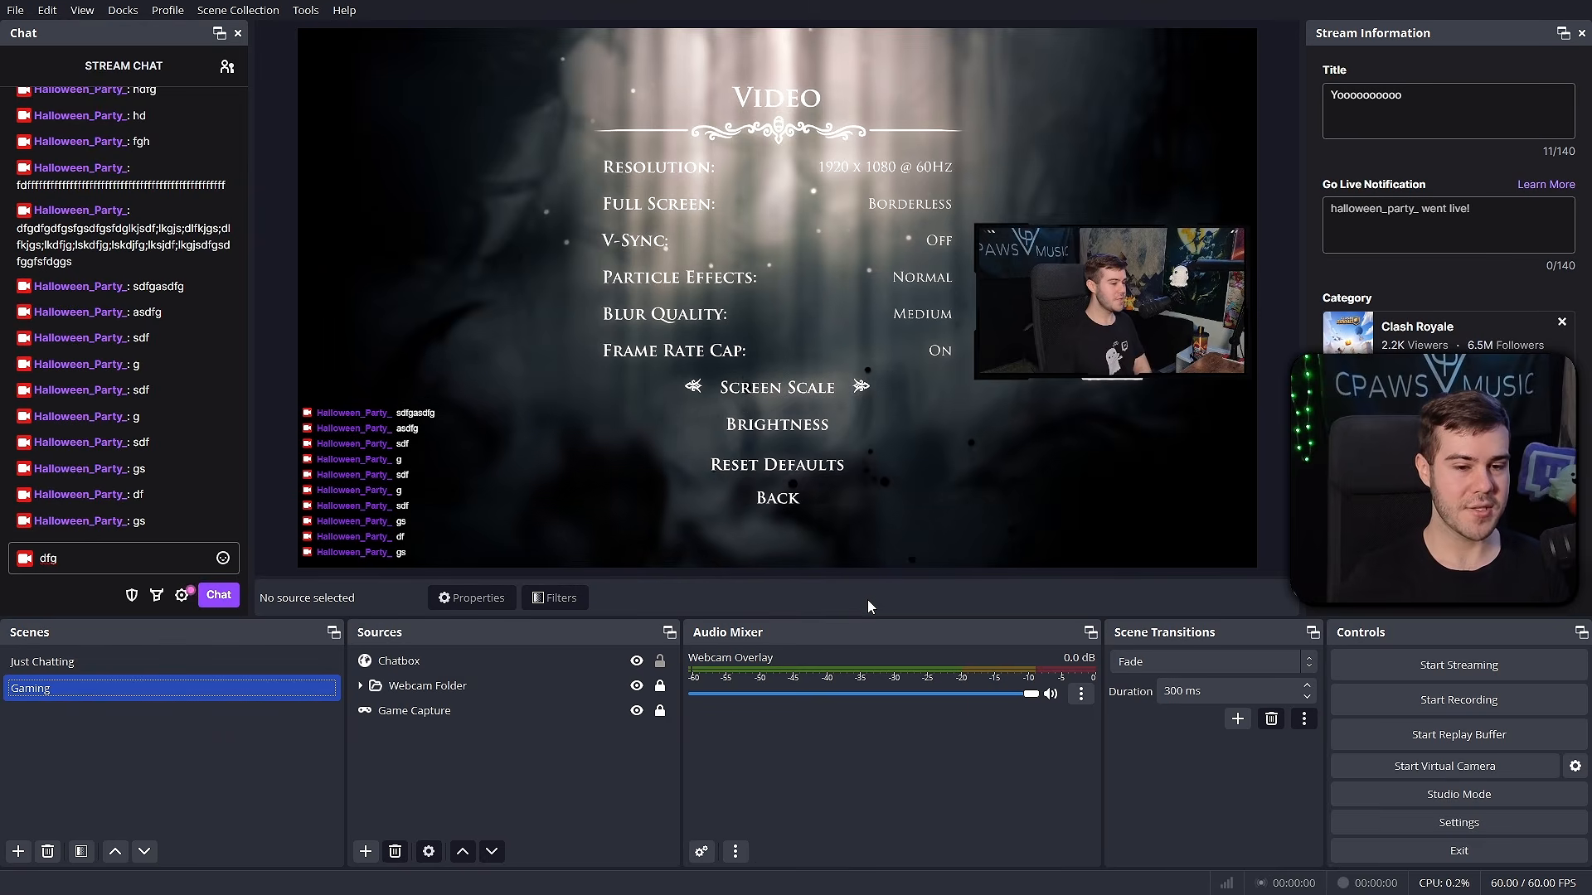
- Set the program theme to Rachni in the general settings and apply it
{"action": "left_click", "coordinate": [1476, 827]}
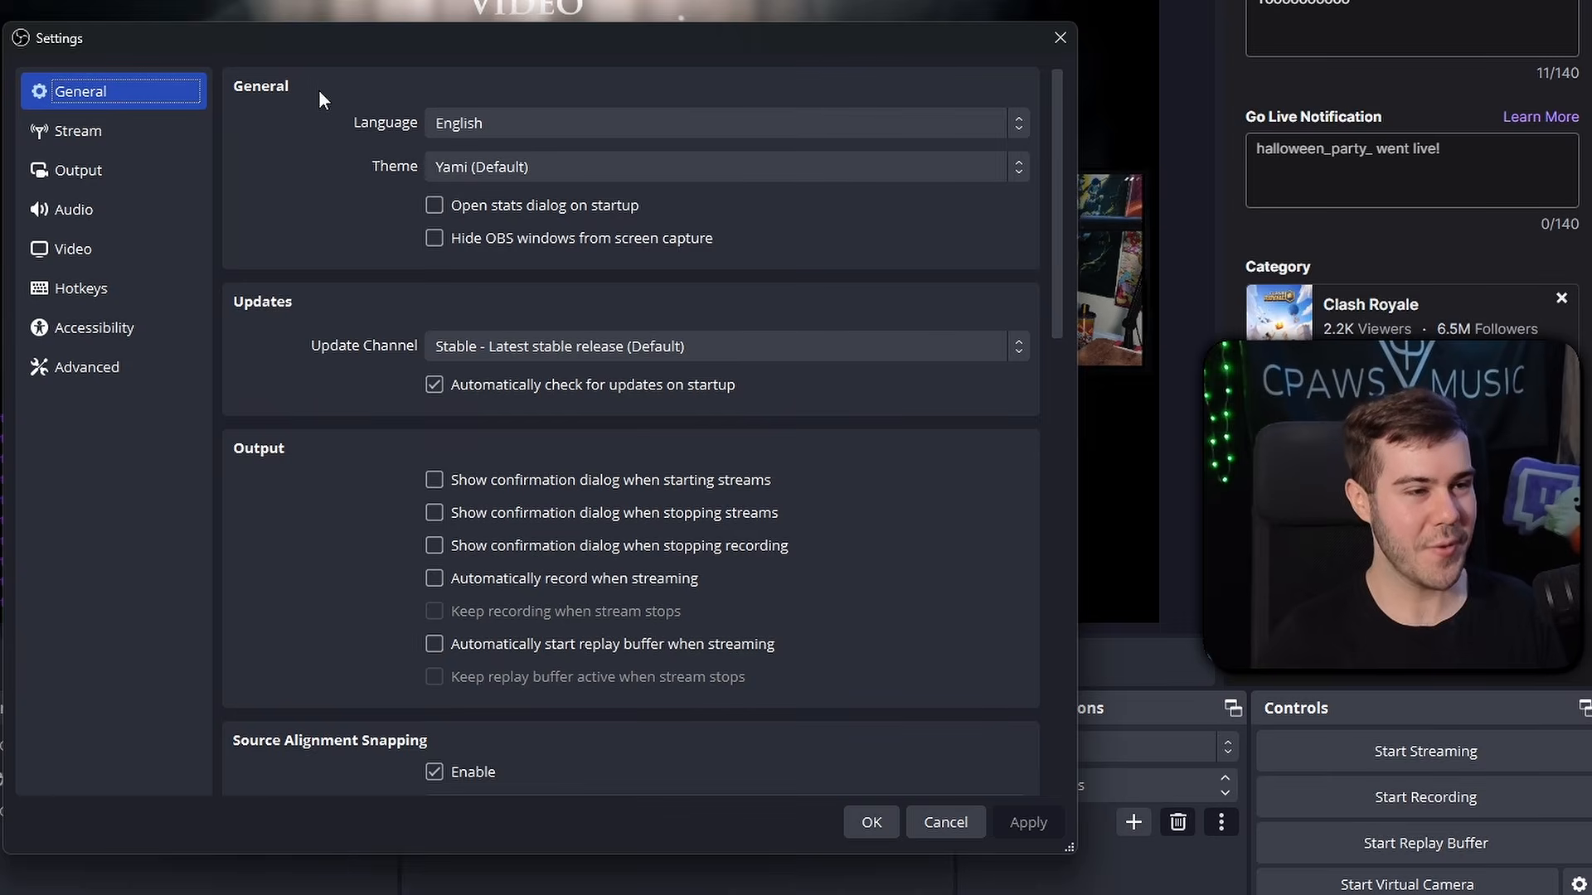
{"action": "left_click", "coordinate": [509, 165]}
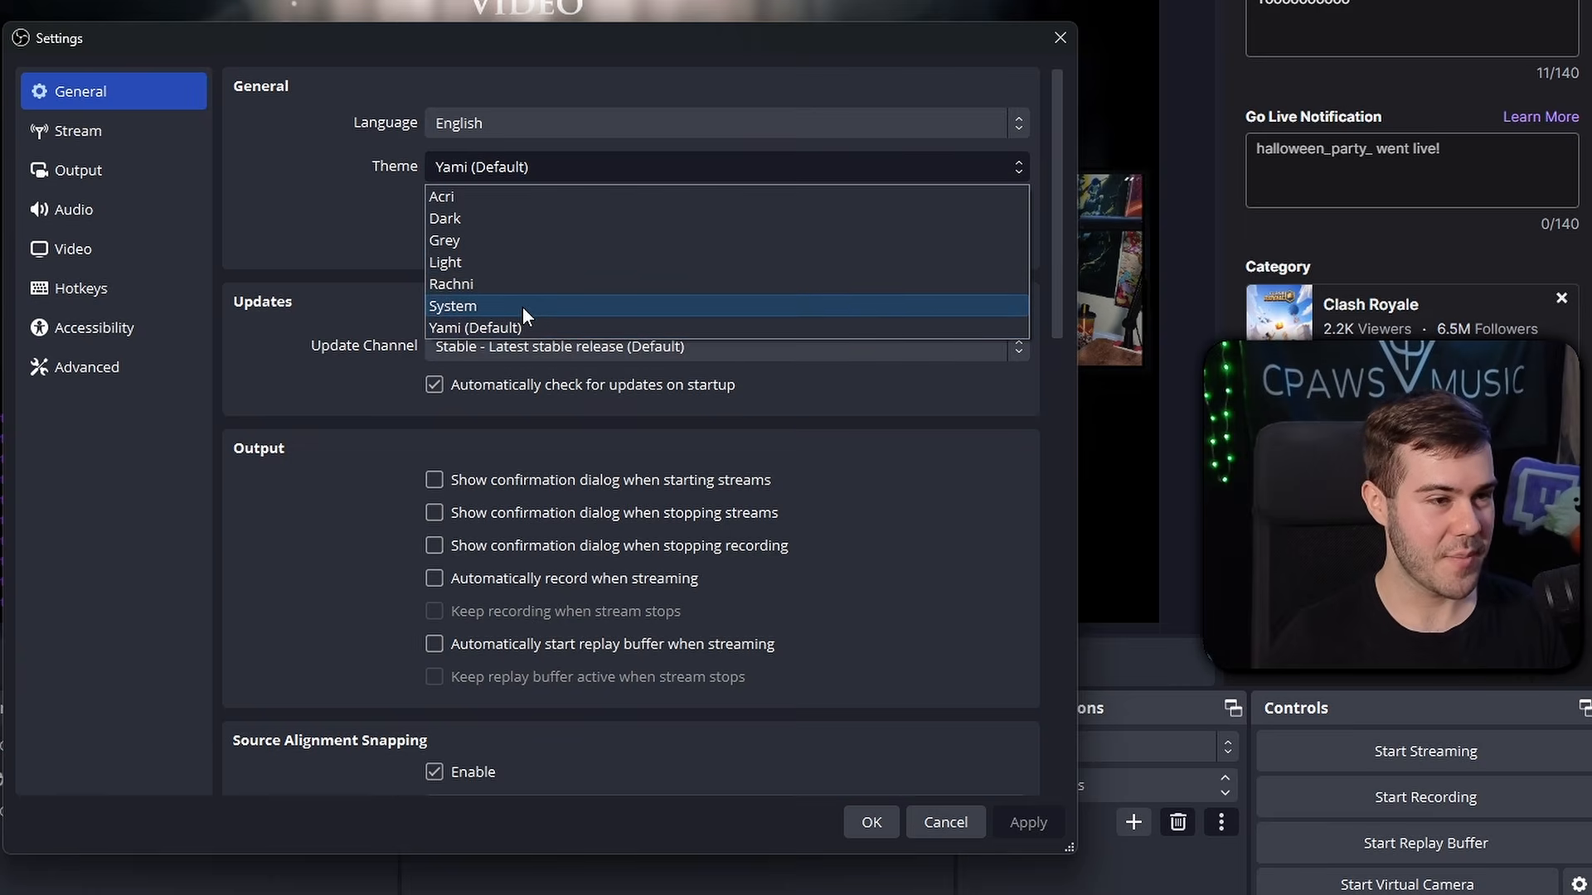
{"action": "left_click", "coordinate": [522, 283]}
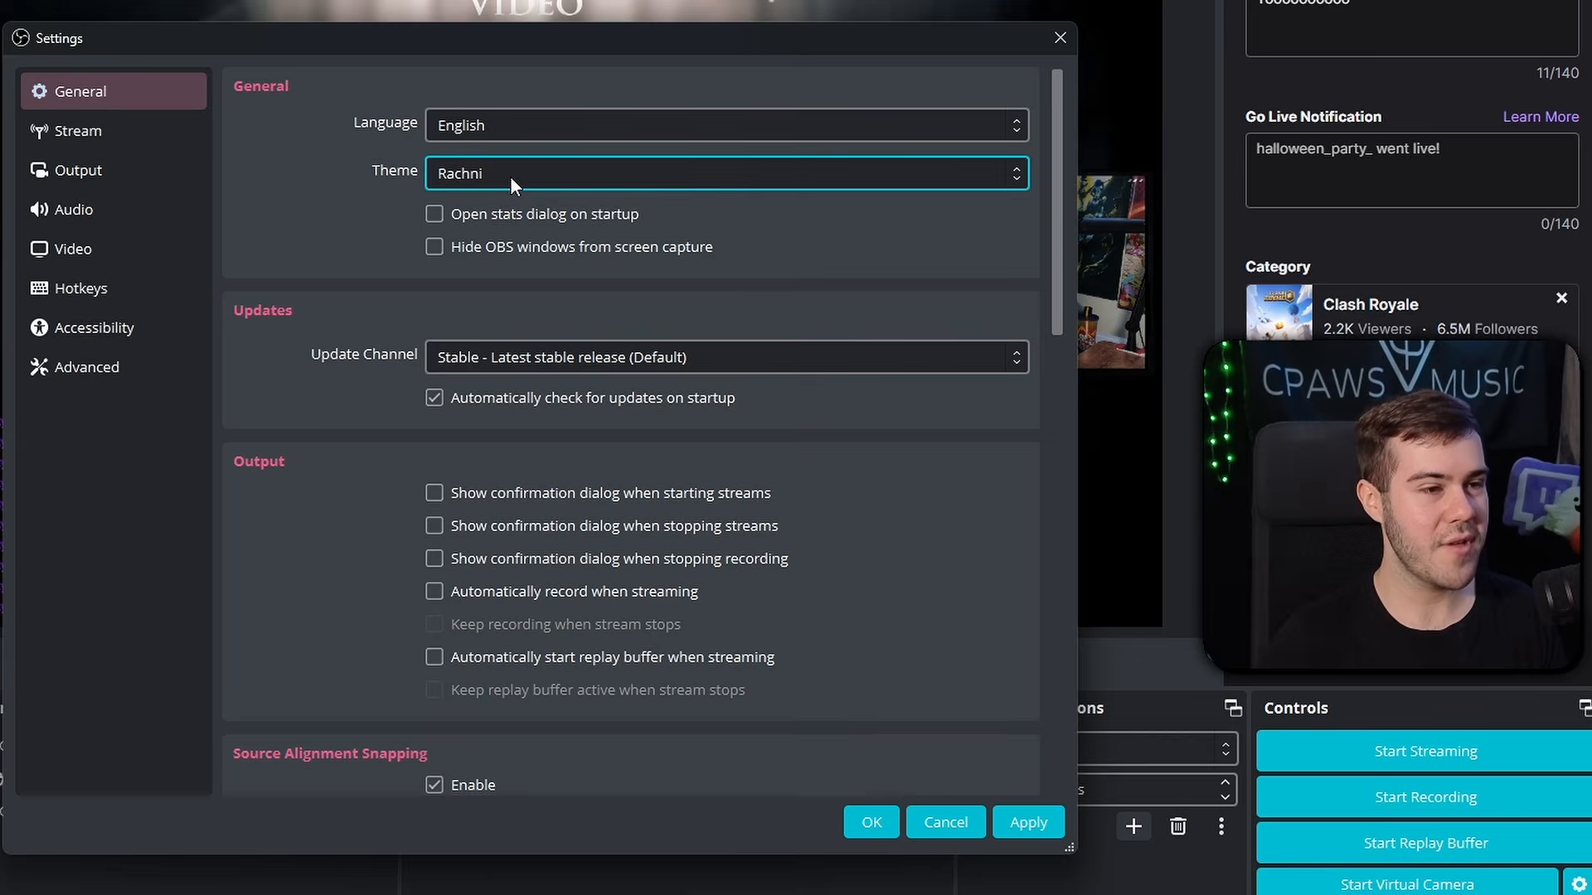
{"action": "left_click", "coordinate": [1028, 822]}
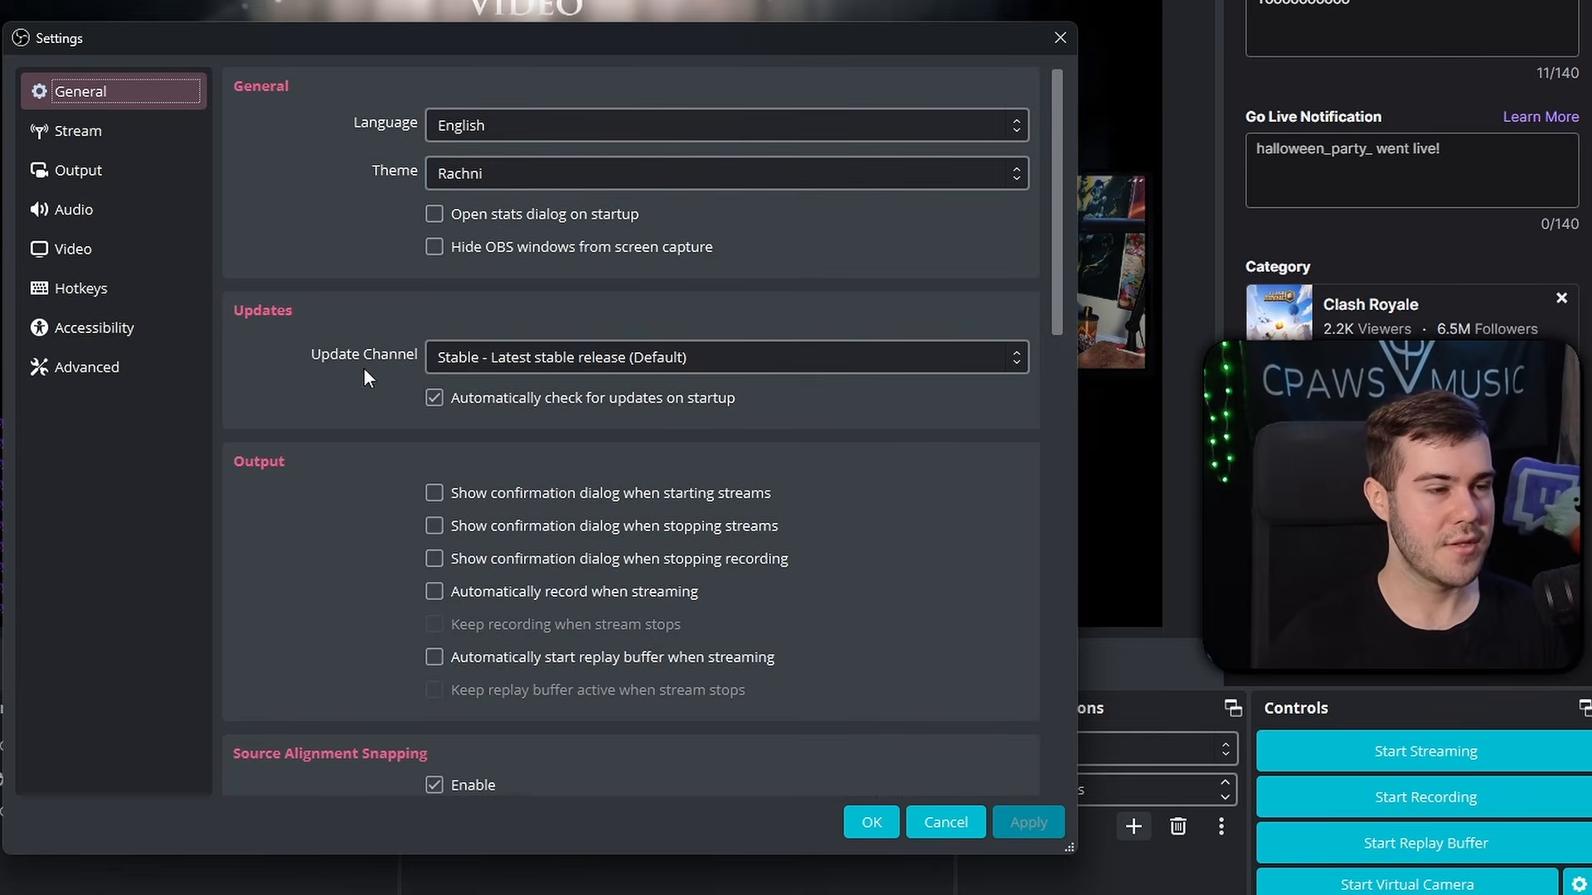
- Review the general settings, including the update, output confirmation, source snapping, projector and system tray options
{"action": "scroll", "coordinate": [327, 332], "scroll_direction": "down", "scroll_amount": 4}
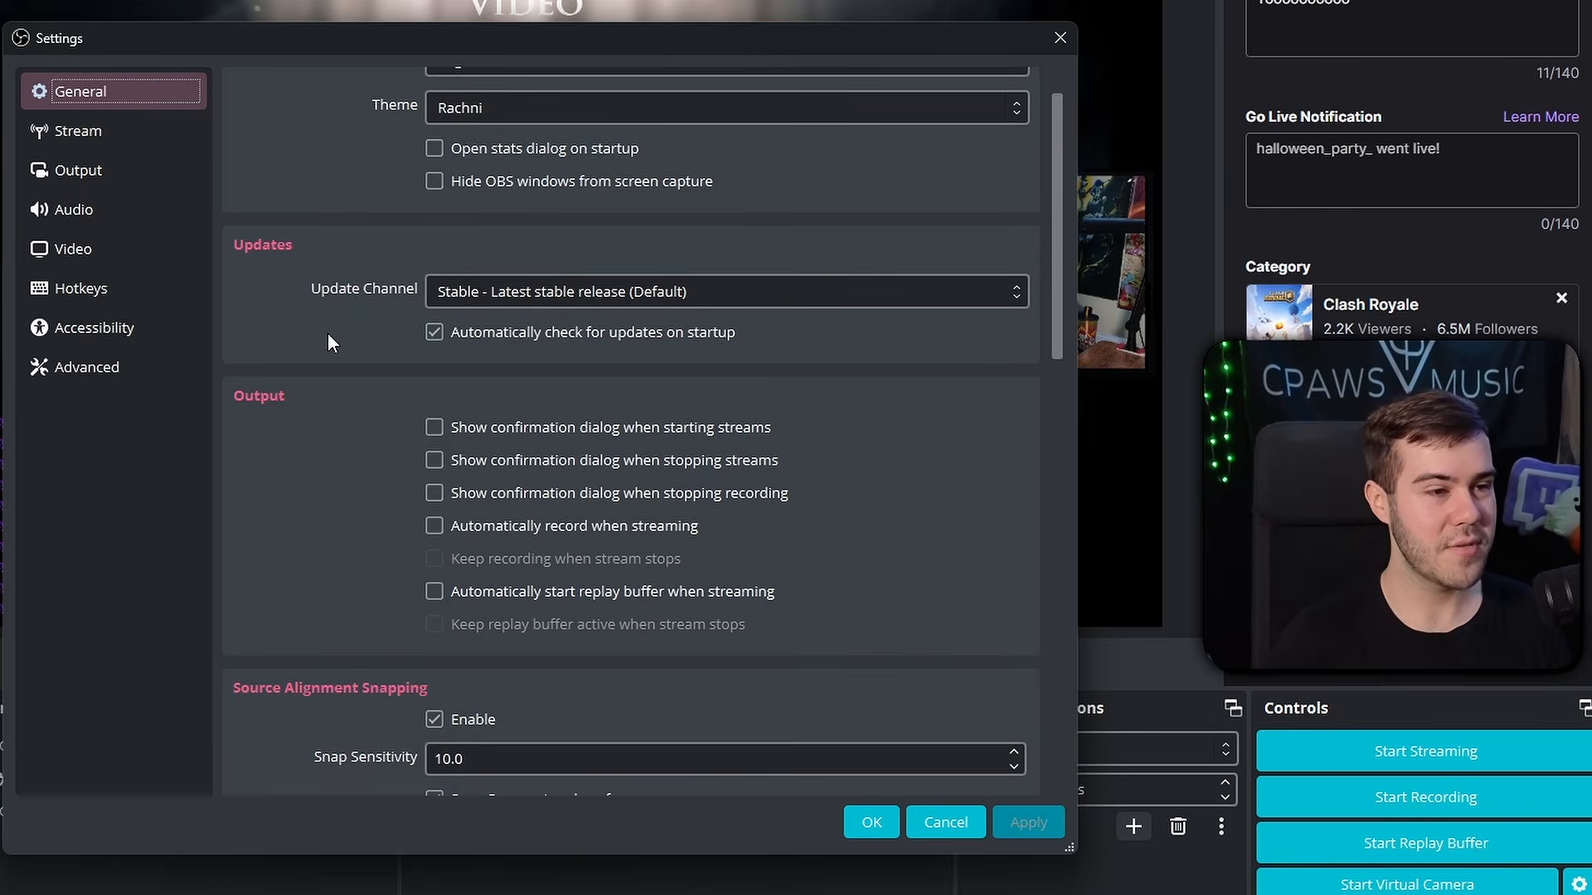
{"action": "scroll", "coordinate": [308, 346], "scroll_direction": "up", "scroll_amount": 3}
{"action": "scroll", "coordinate": [307, 332], "scroll_direction": "up", "scroll_amount": 1}
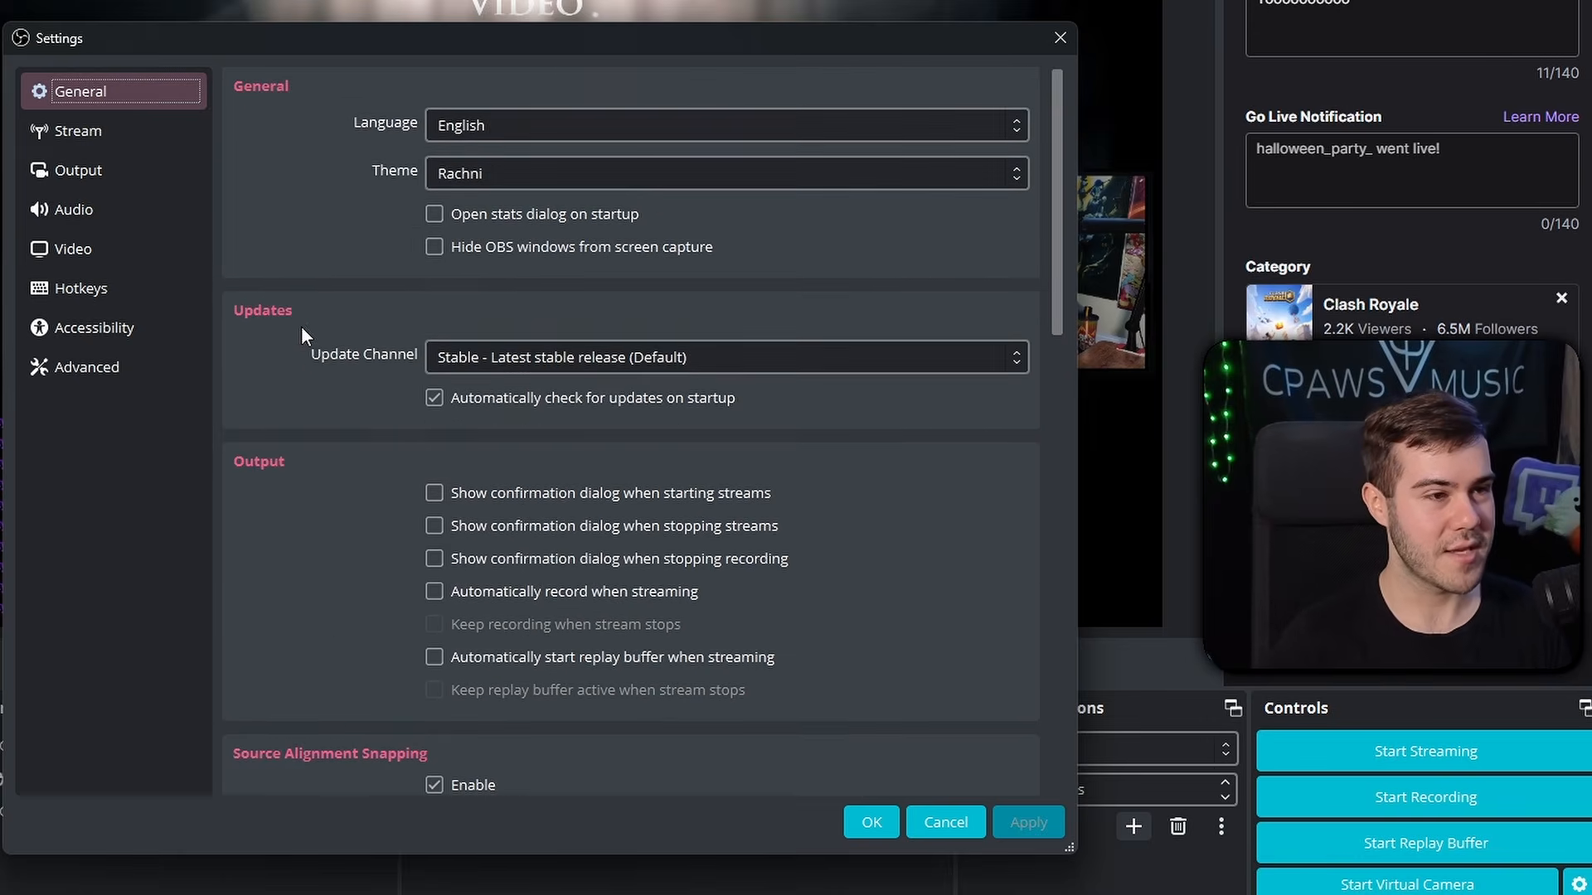
{"action": "scroll", "coordinate": [307, 331], "scroll_direction": "down", "scroll_amount": 1}
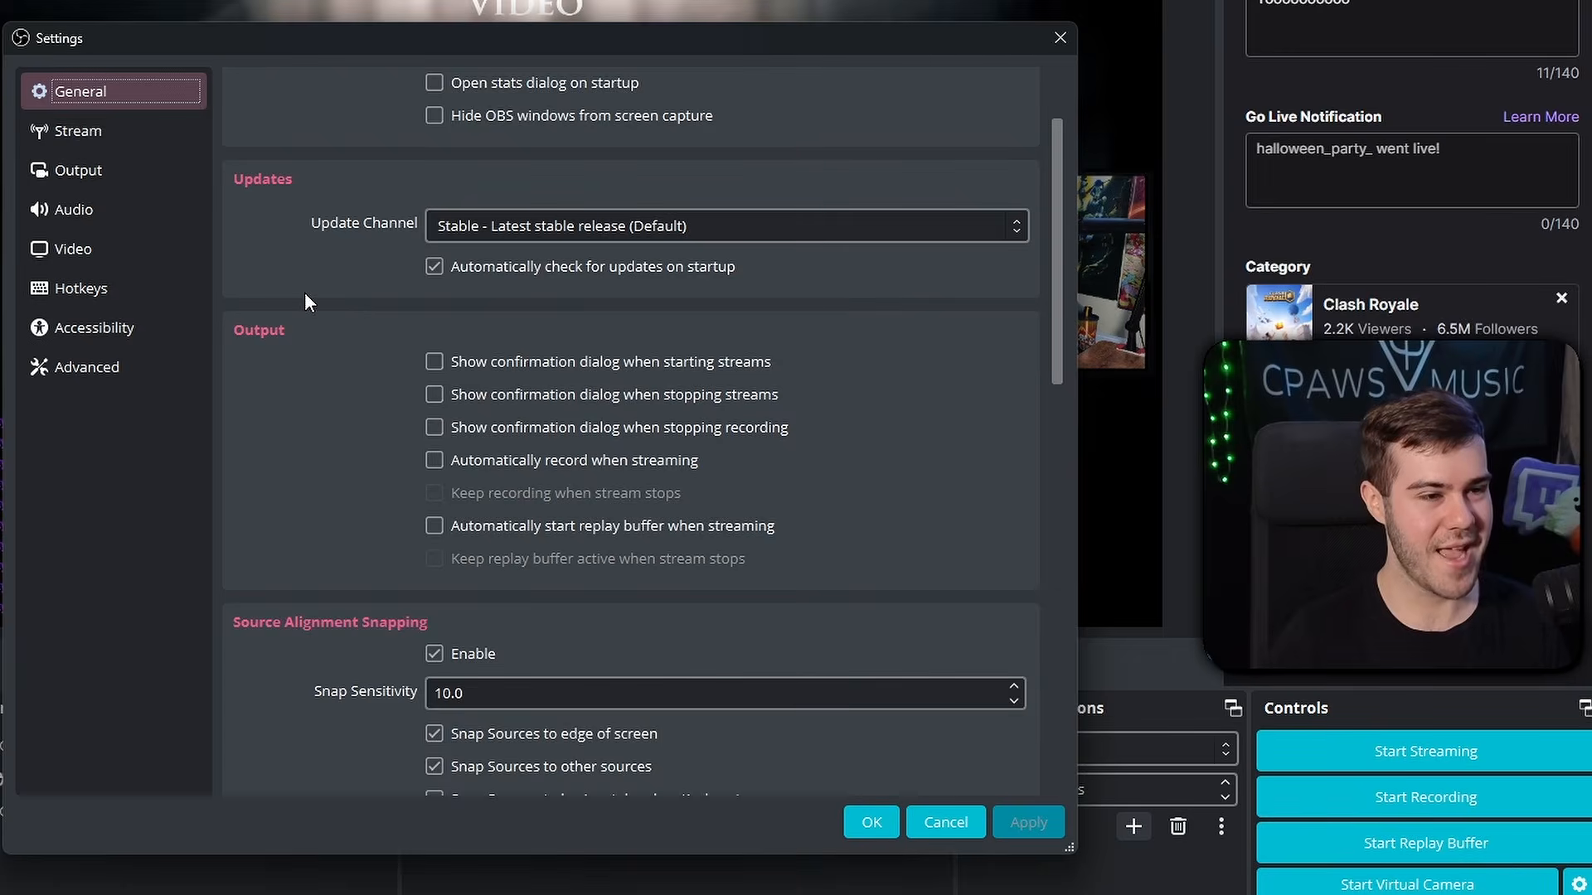
{"action": "scroll", "coordinate": [305, 291], "scroll_direction": "down", "scroll_amount": 2}
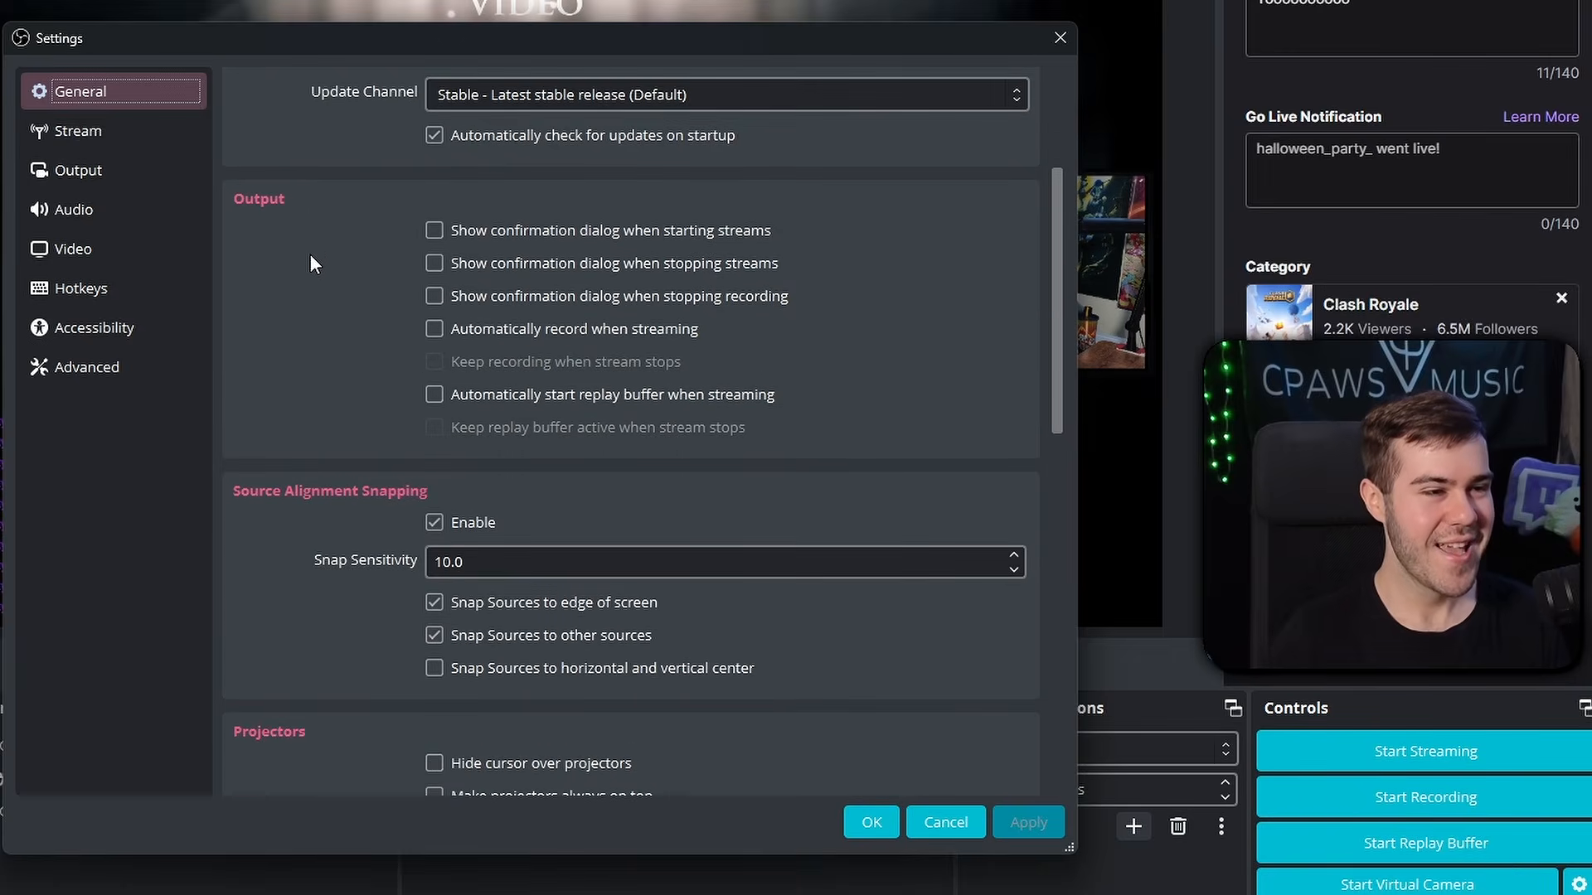
{"action": "scroll", "coordinate": [331, 299], "scroll_direction": "up", "scroll_amount": 3}
{"action": "scroll", "coordinate": [348, 319], "scroll_direction": "down", "scroll_amount": 2}
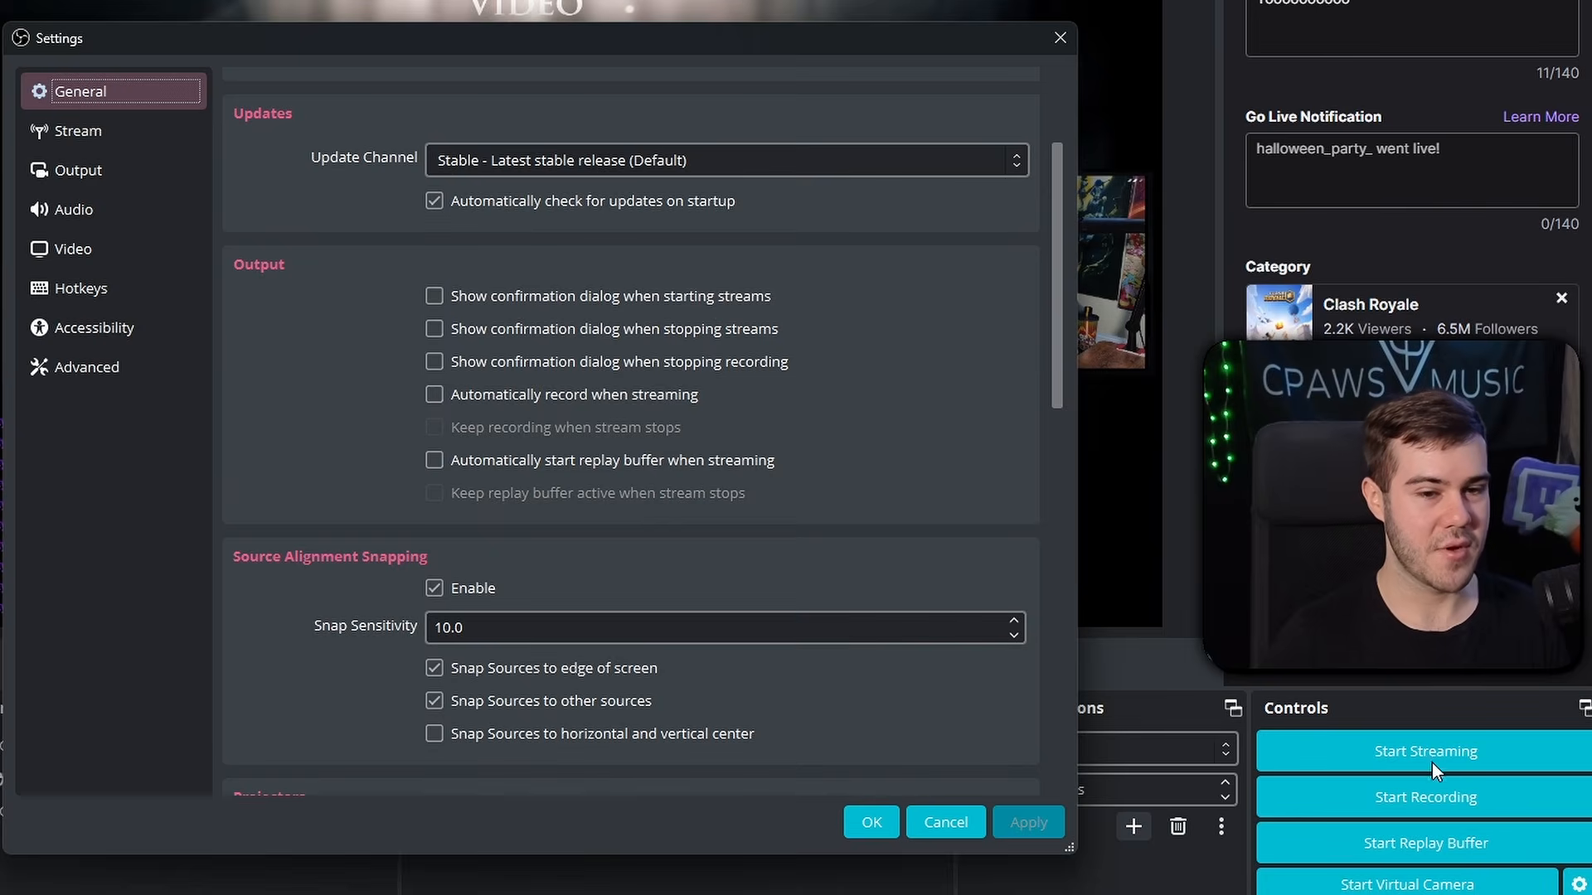
{"action": "left_click", "coordinate": [446, 300]}
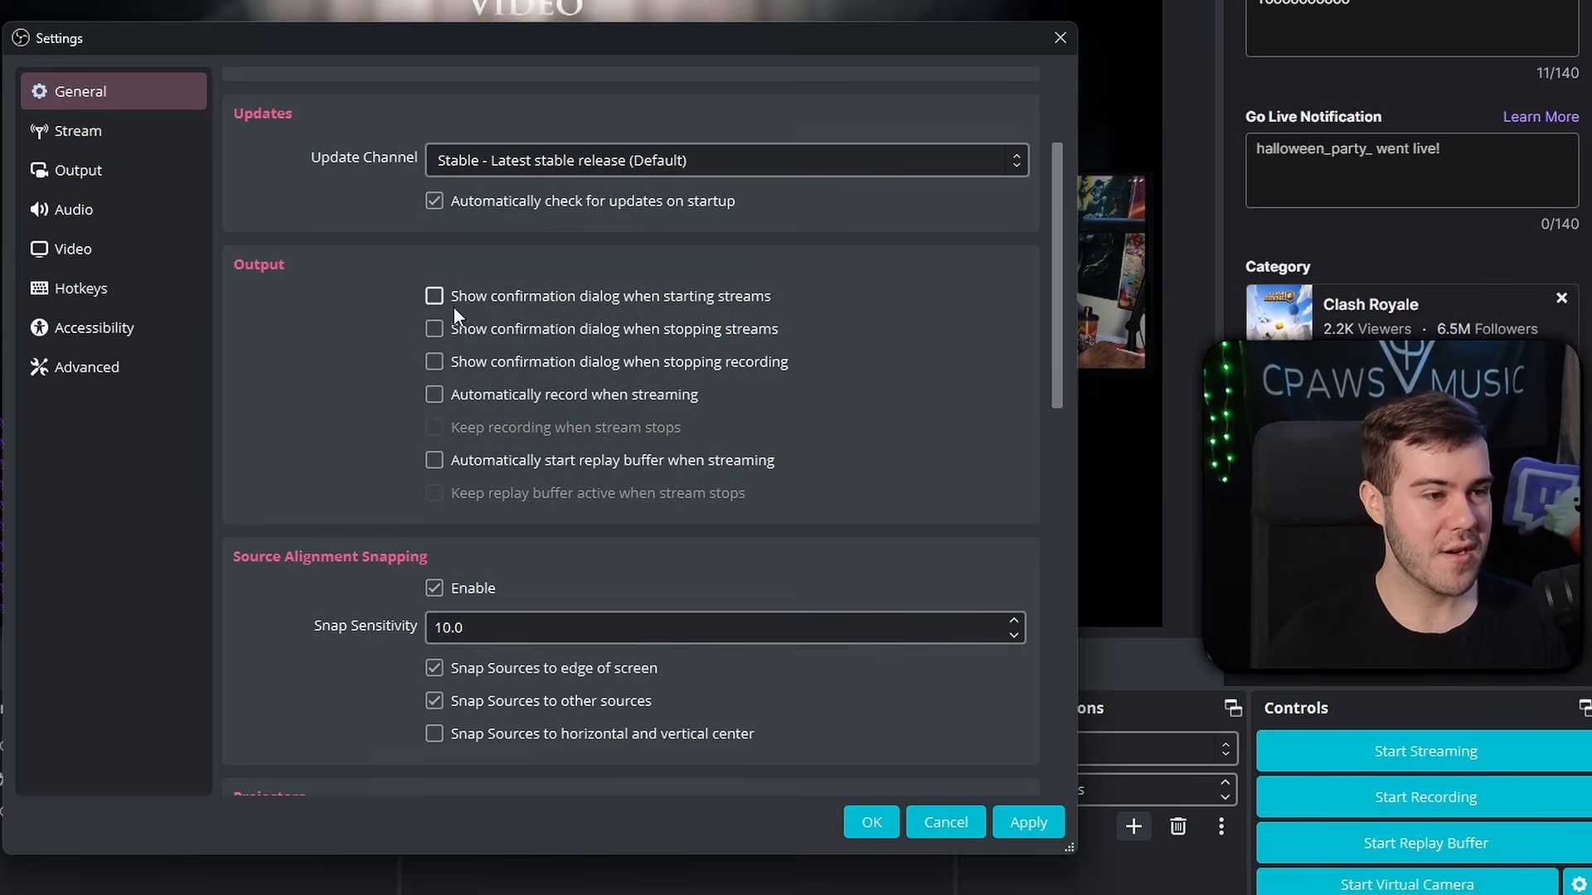
{"action": "scroll", "coordinate": [354, 425], "scroll_direction": "down", "scroll_amount": 15}
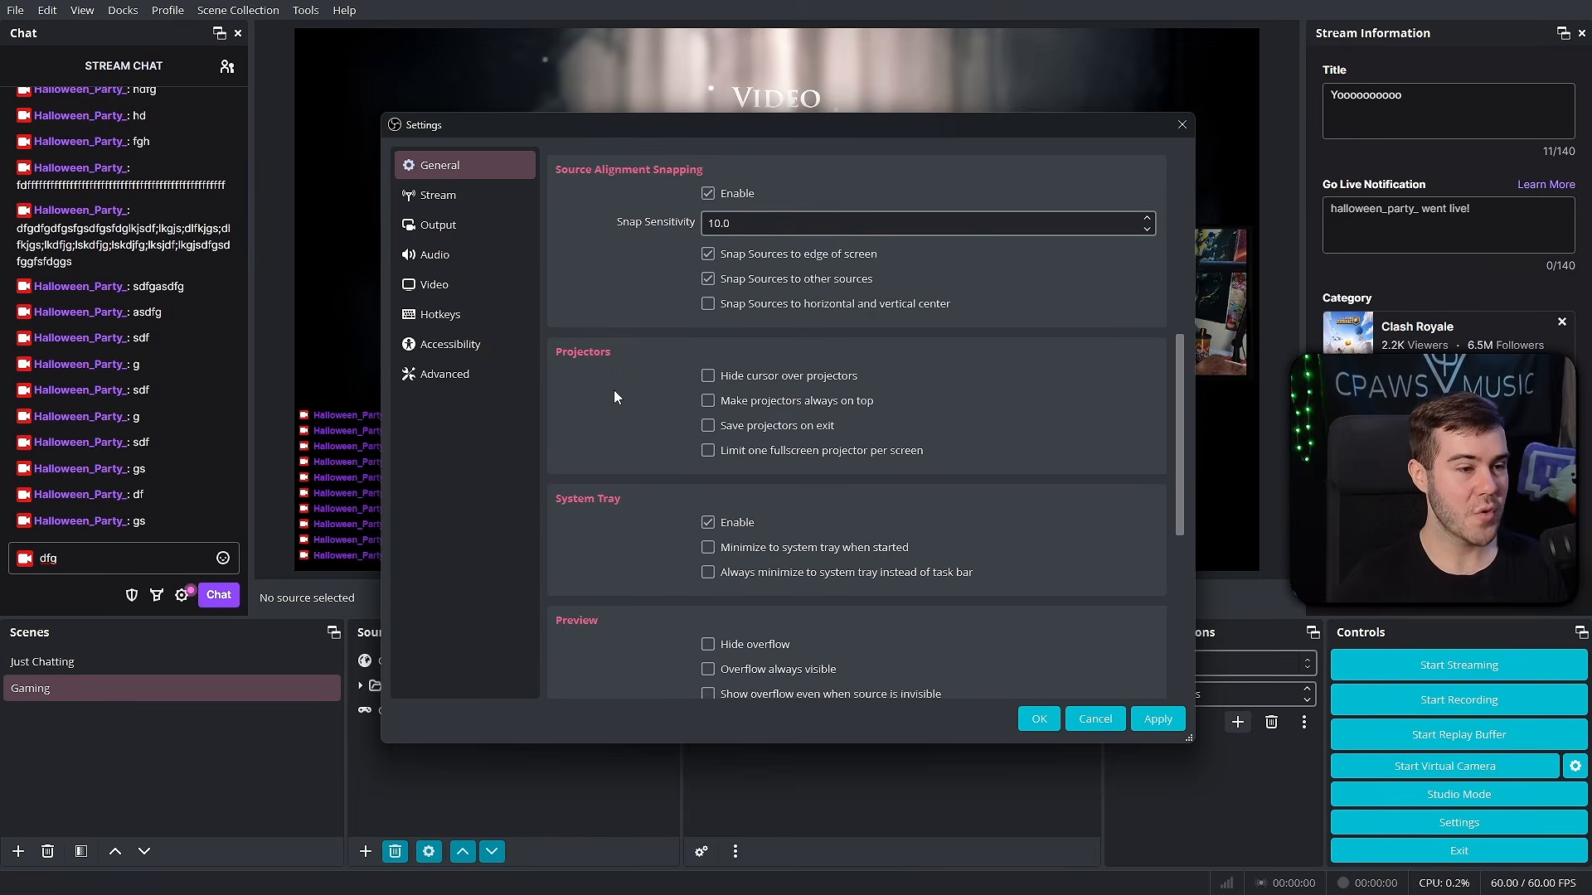
{"action": "scroll", "coordinate": [613, 394], "scroll_direction": "down", "scroll_amount": 1}
{"action": "scroll", "coordinate": [614, 394], "scroll_direction": "up", "scroll_amount": 15}
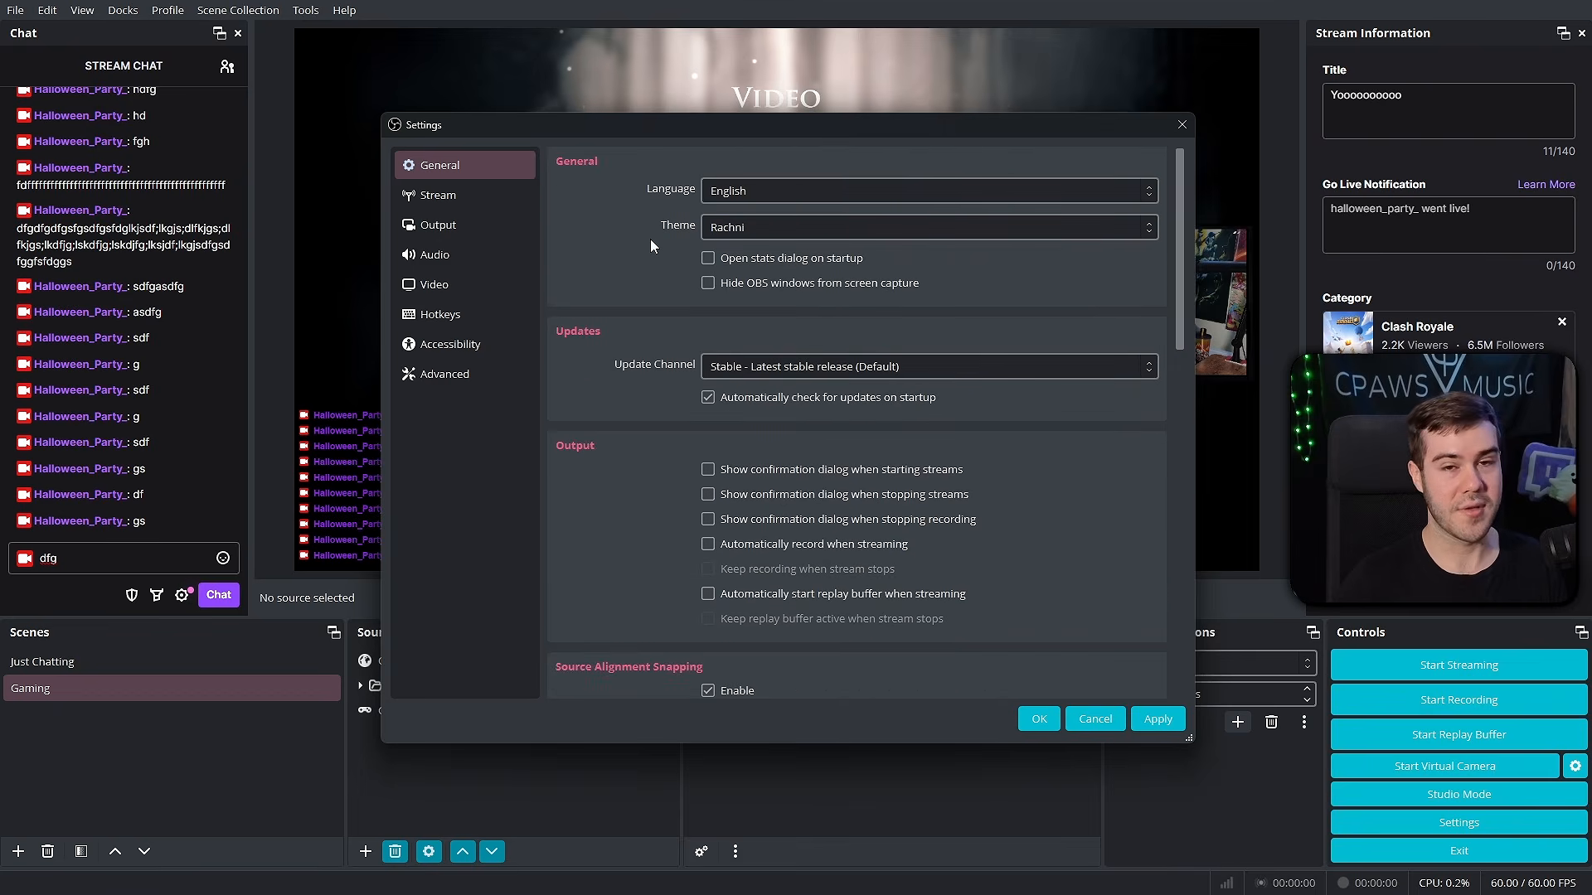
- Check the stream service settings and choose Advanced as the output mode in the output settings
{"action": "left_click", "coordinate": [466, 198]}
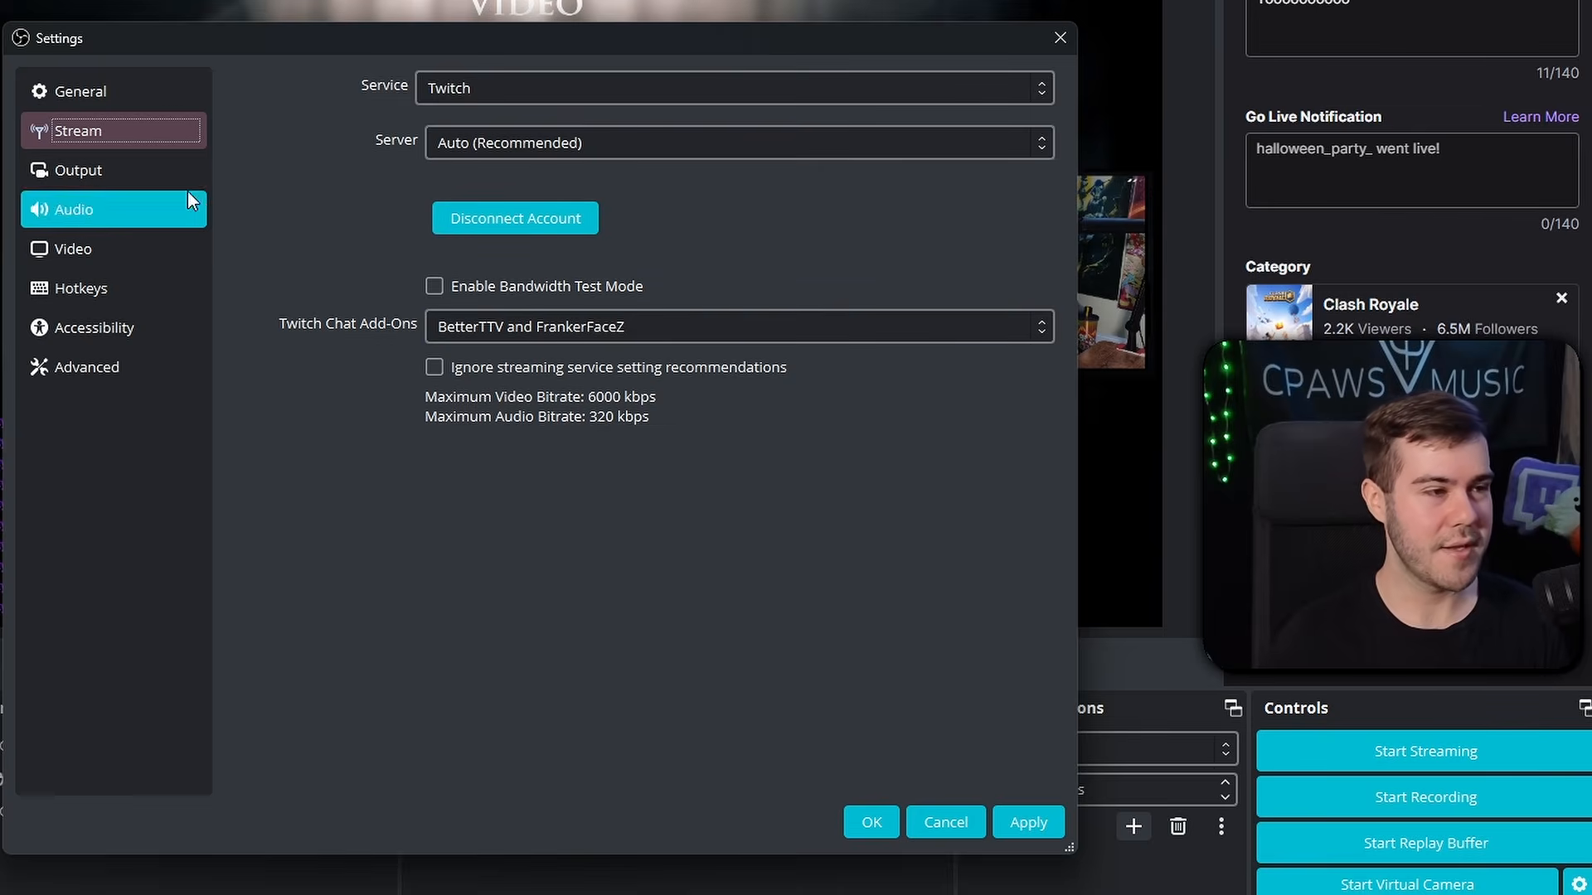
{"action": "left_click", "coordinate": [148, 177]}
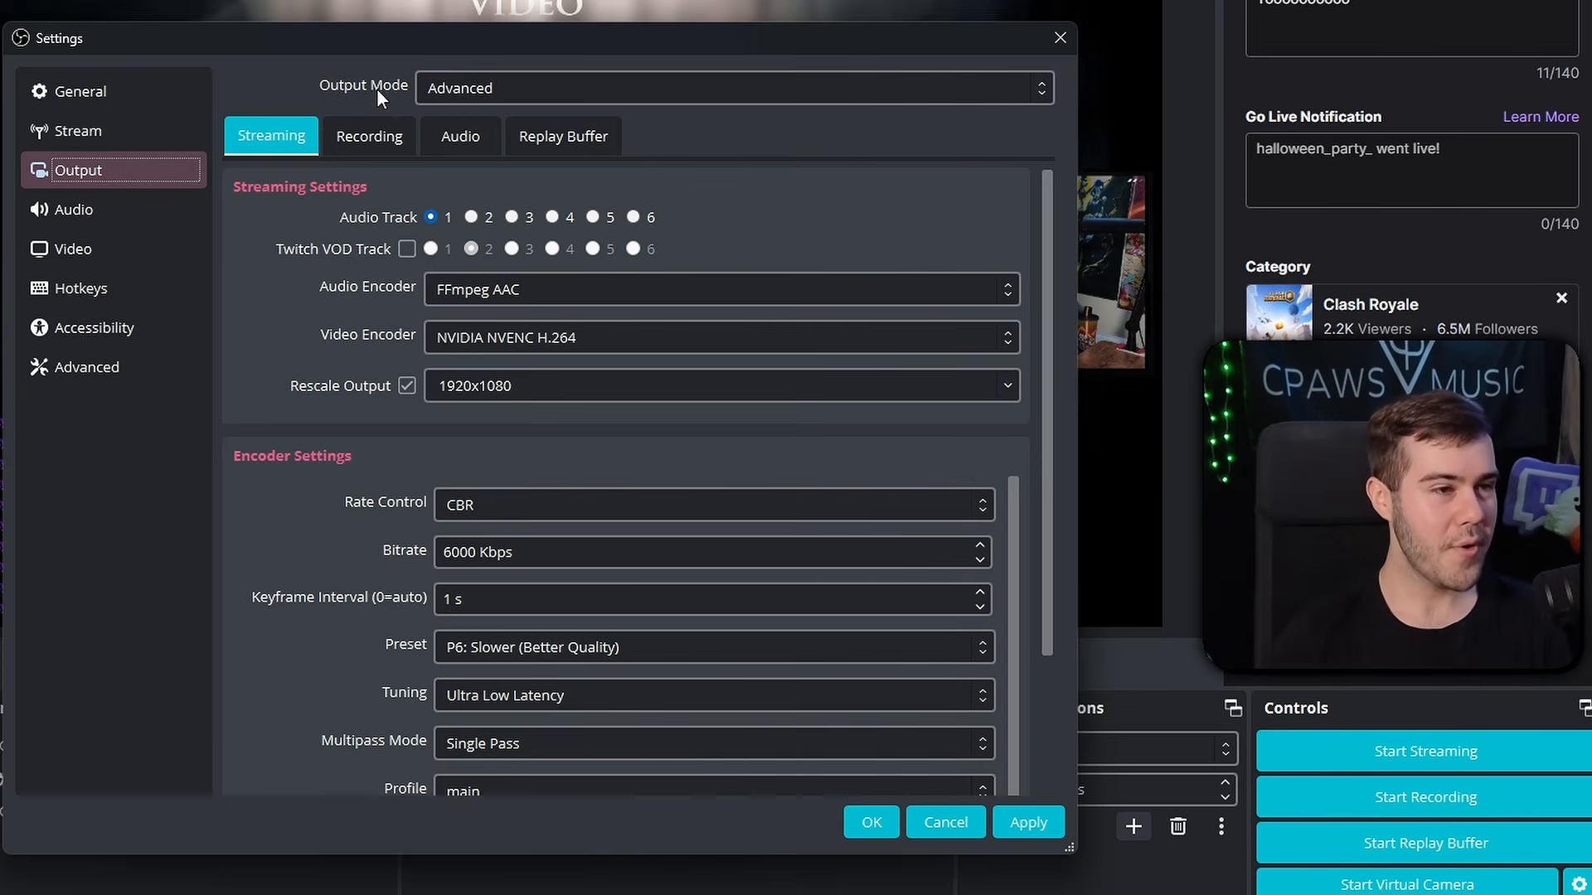
{"action": "left_click", "coordinate": [464, 89]}
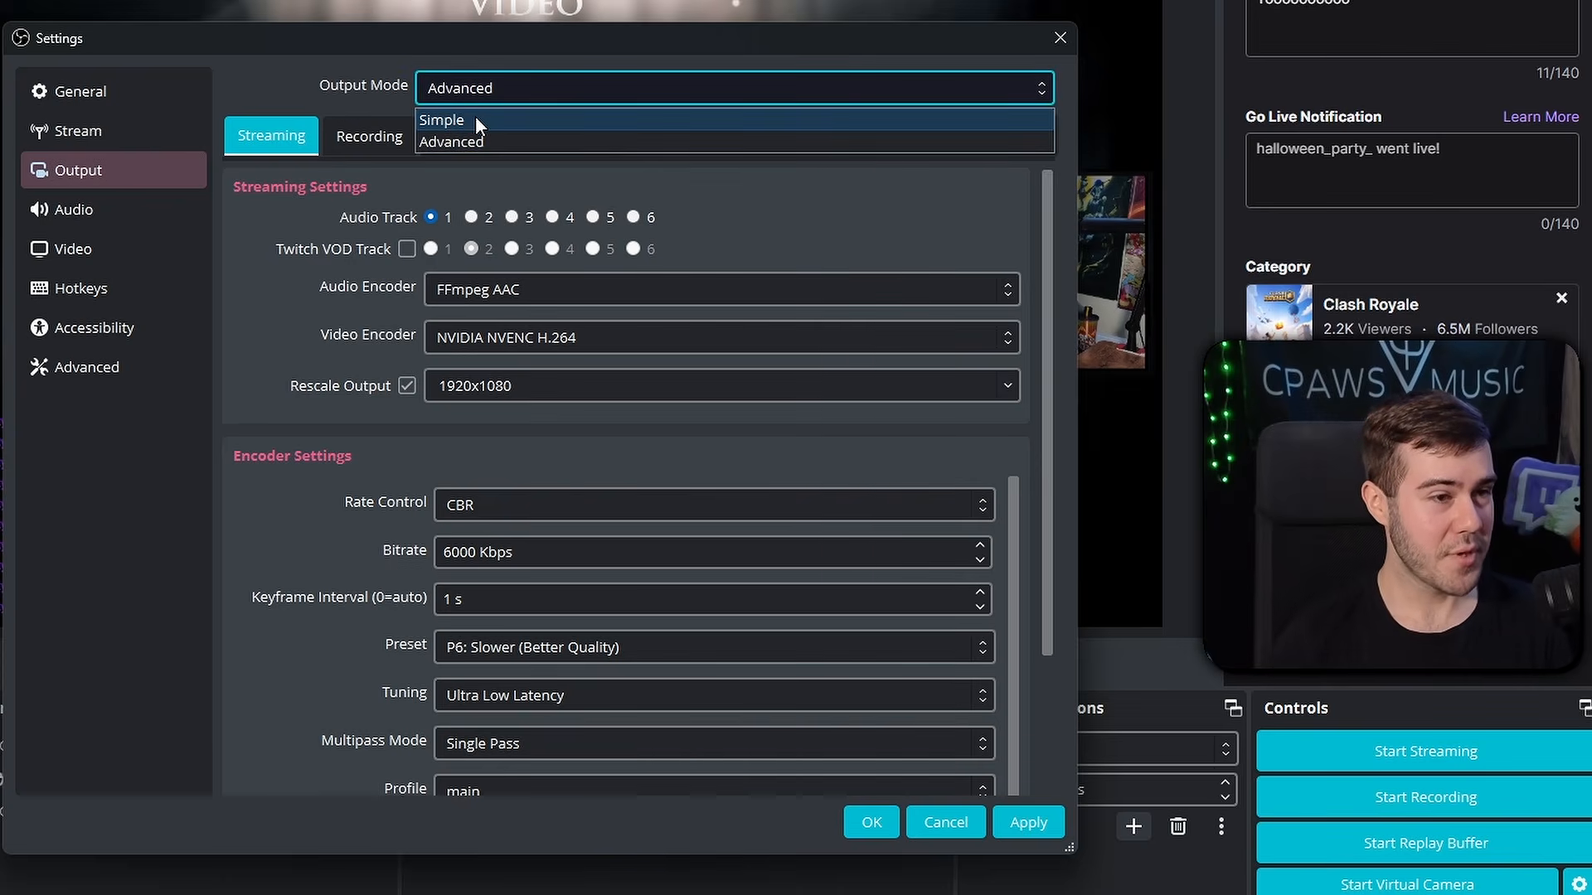
{"action": "left_click", "coordinate": [462, 142]}
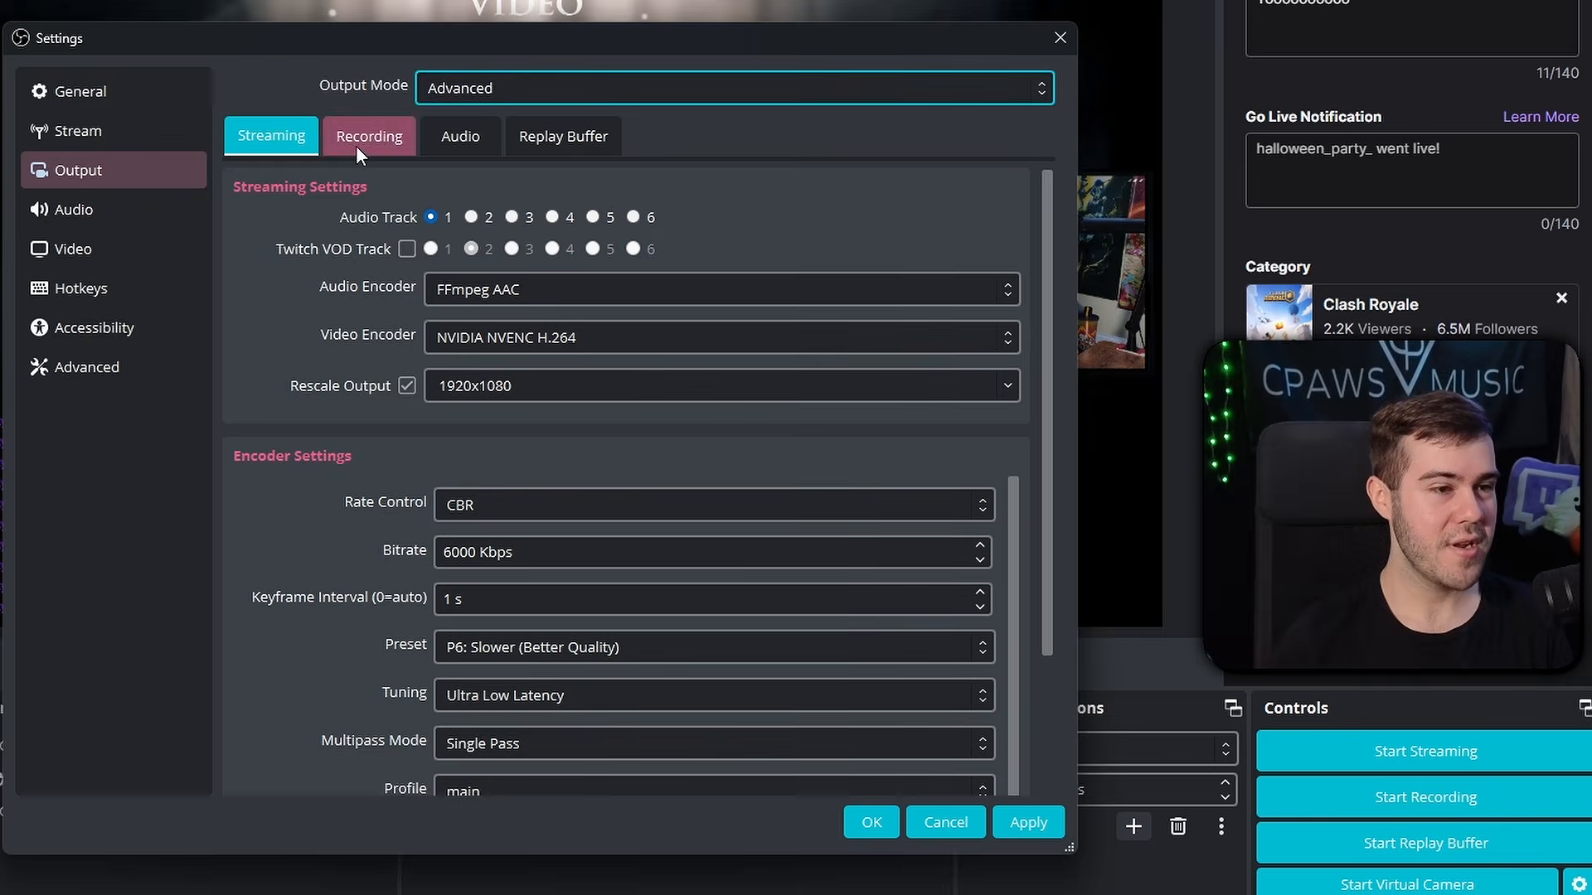
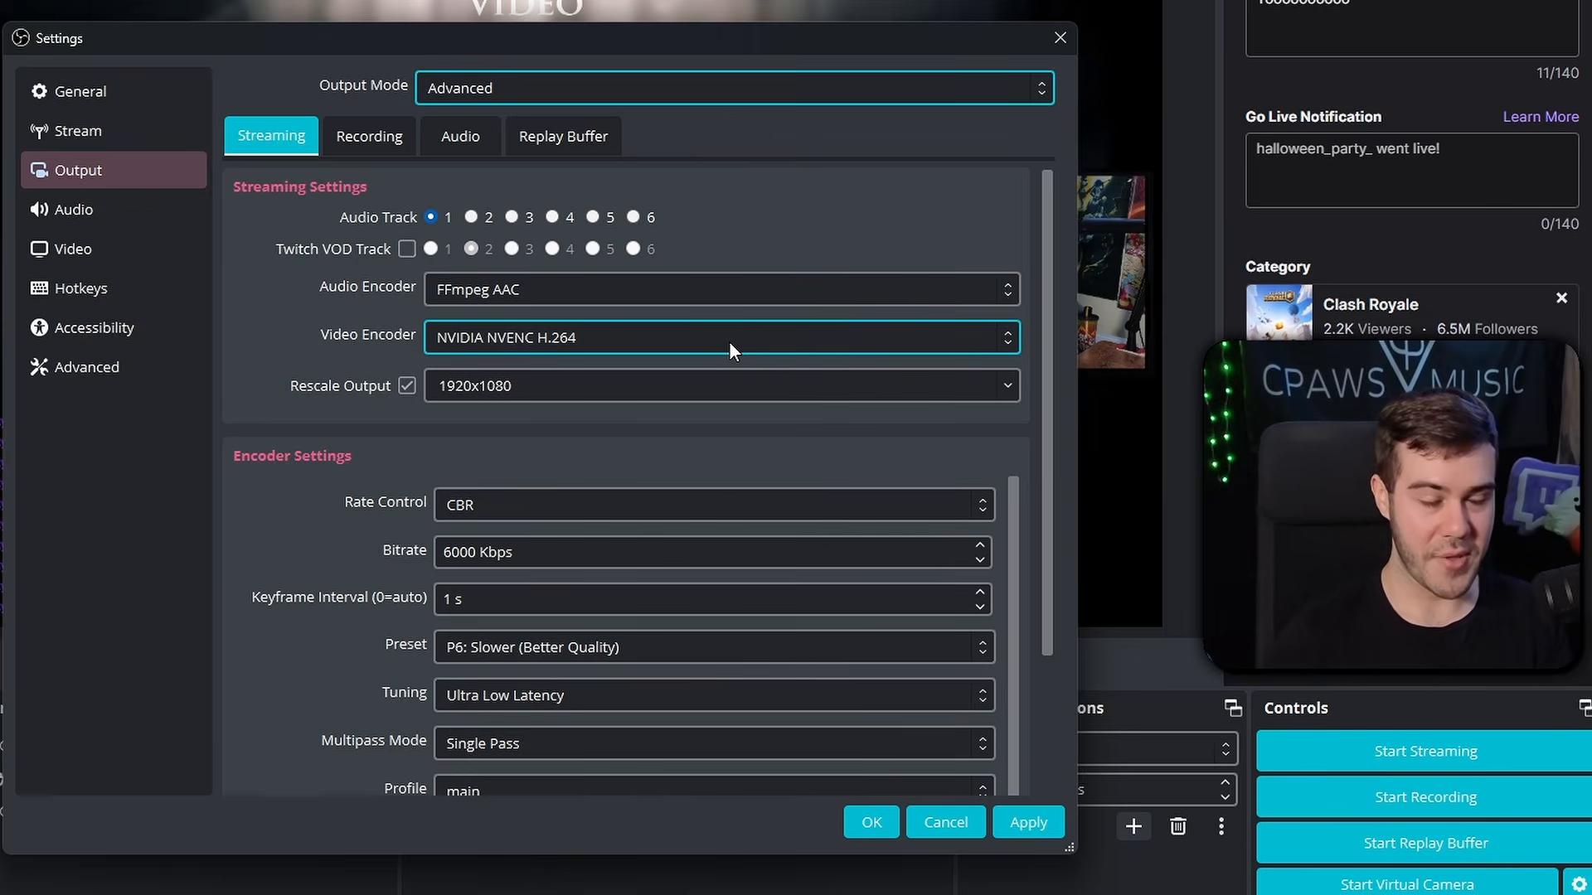
- Try the x264 video encoder for streaming and switch back to NVIDIA NVENC H.264
{"action": "left_click", "coordinate": [653, 350]}
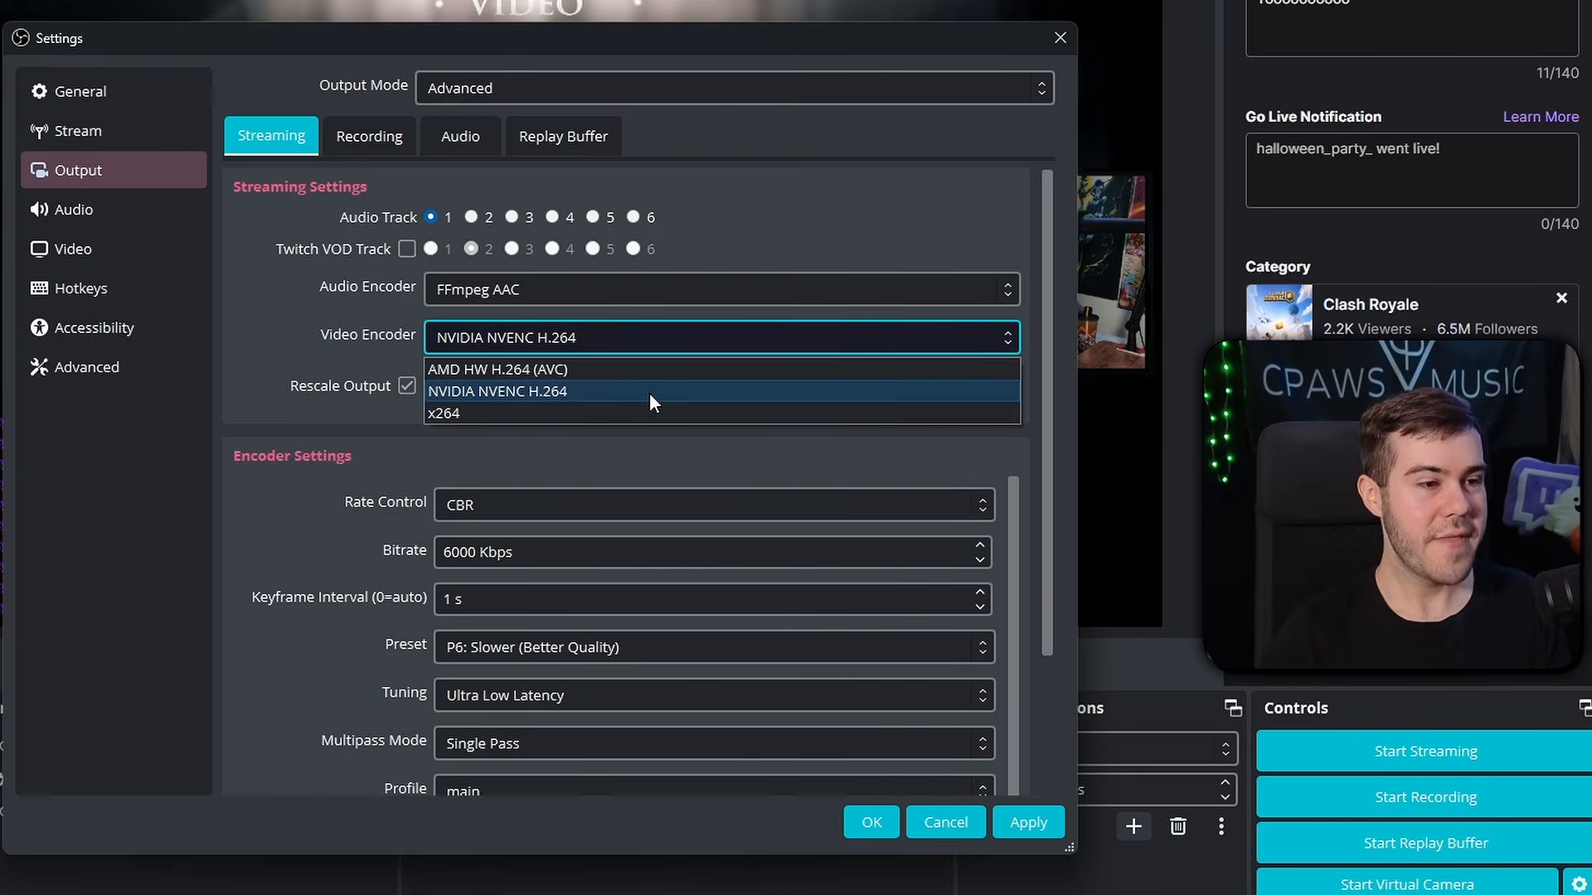
{"action": "left_click", "coordinate": [524, 416]}
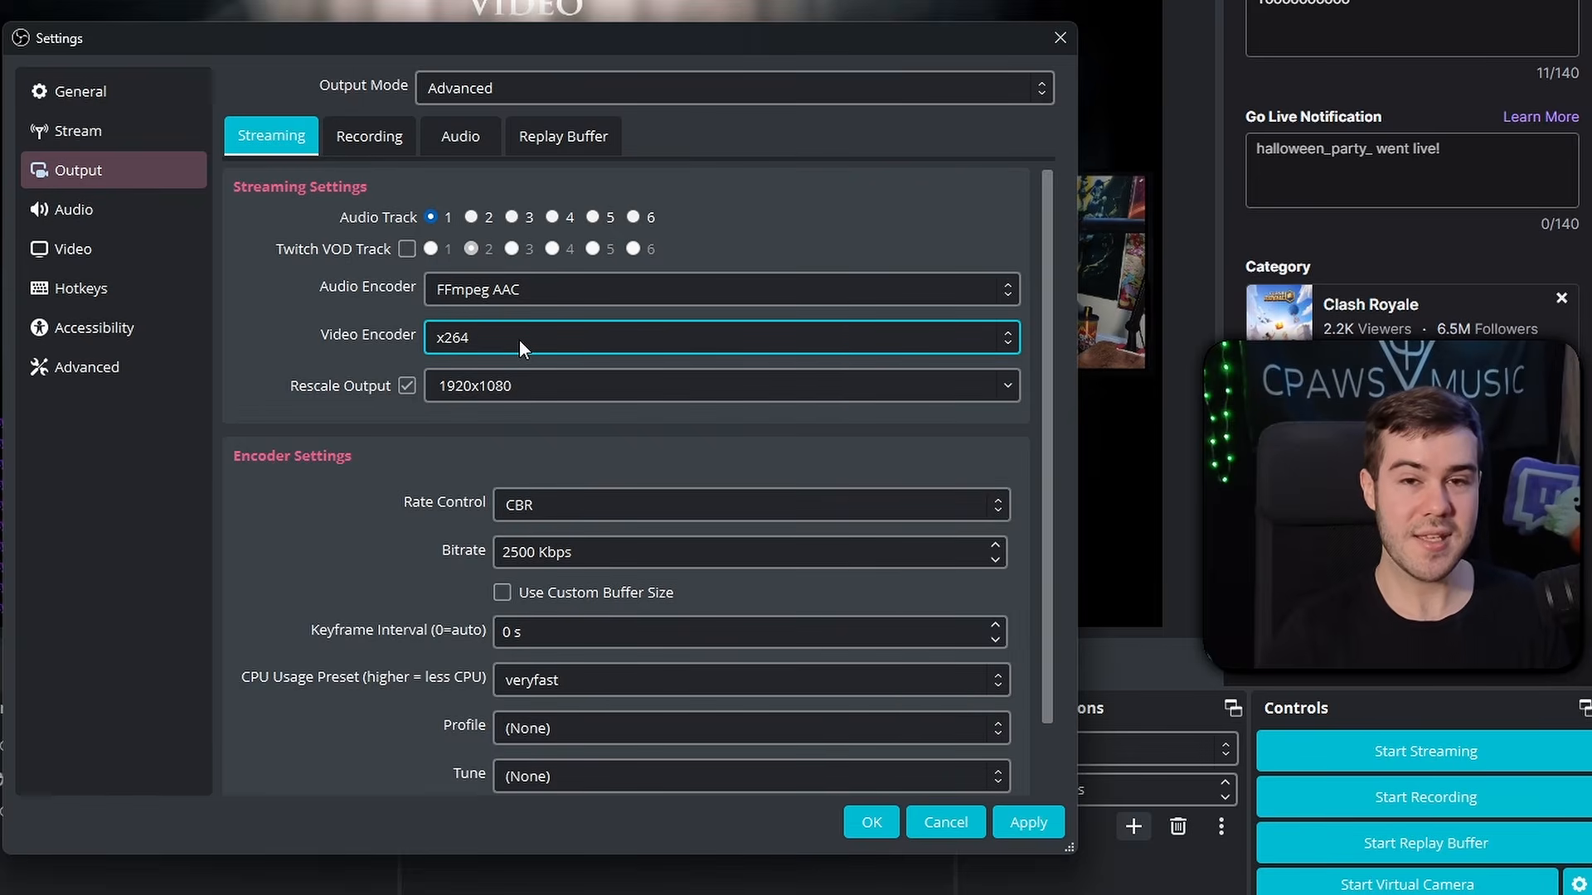
{"action": "left_click", "coordinate": [519, 340]}
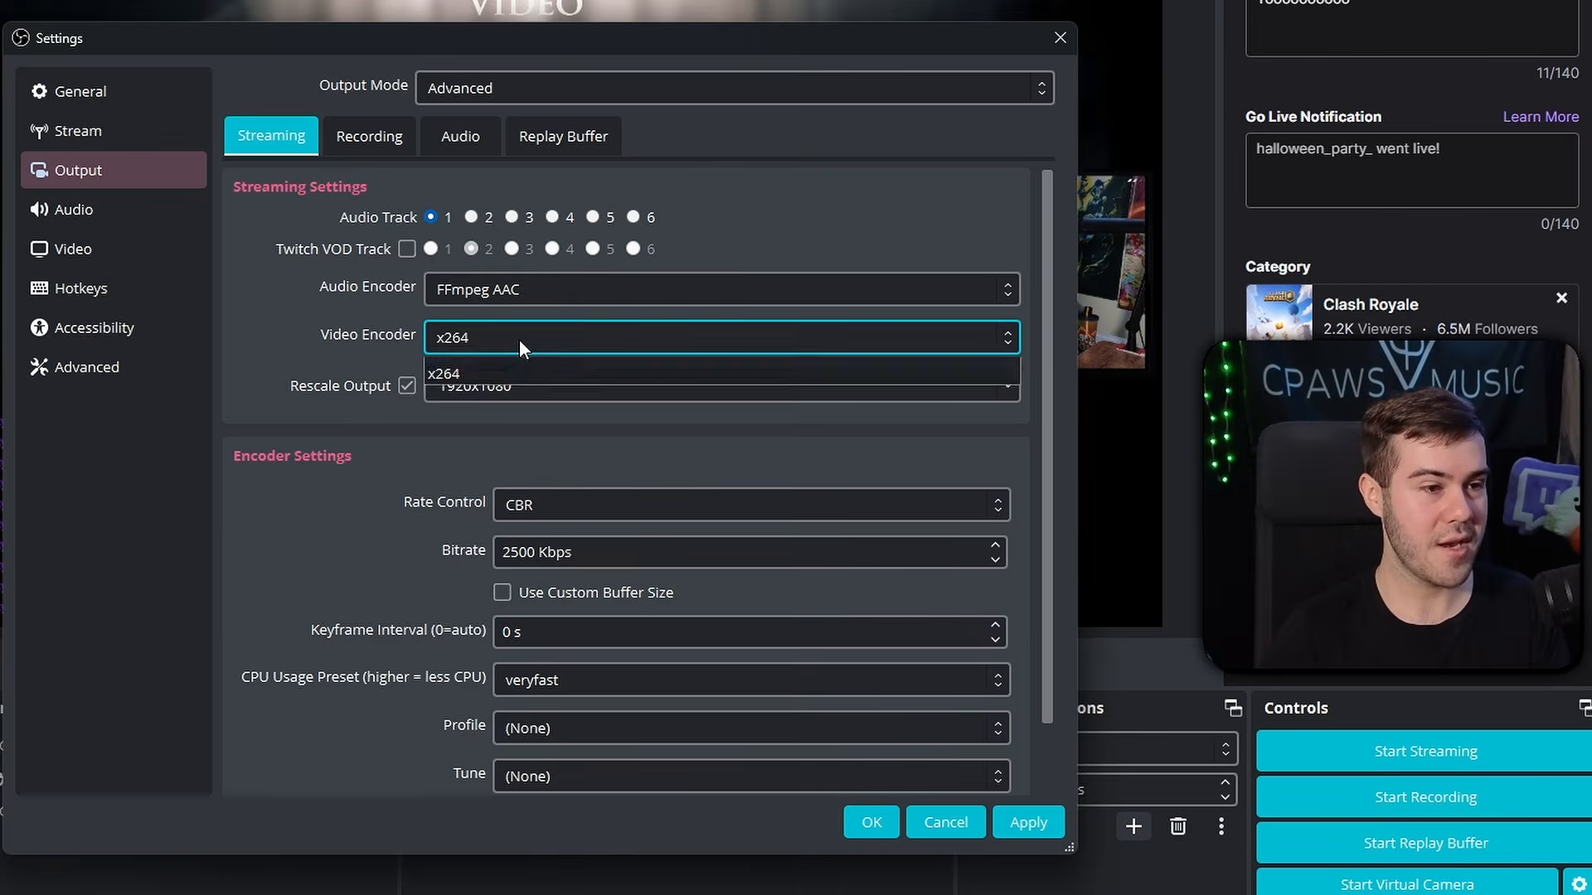
{"action": "left_click", "coordinate": [499, 393]}
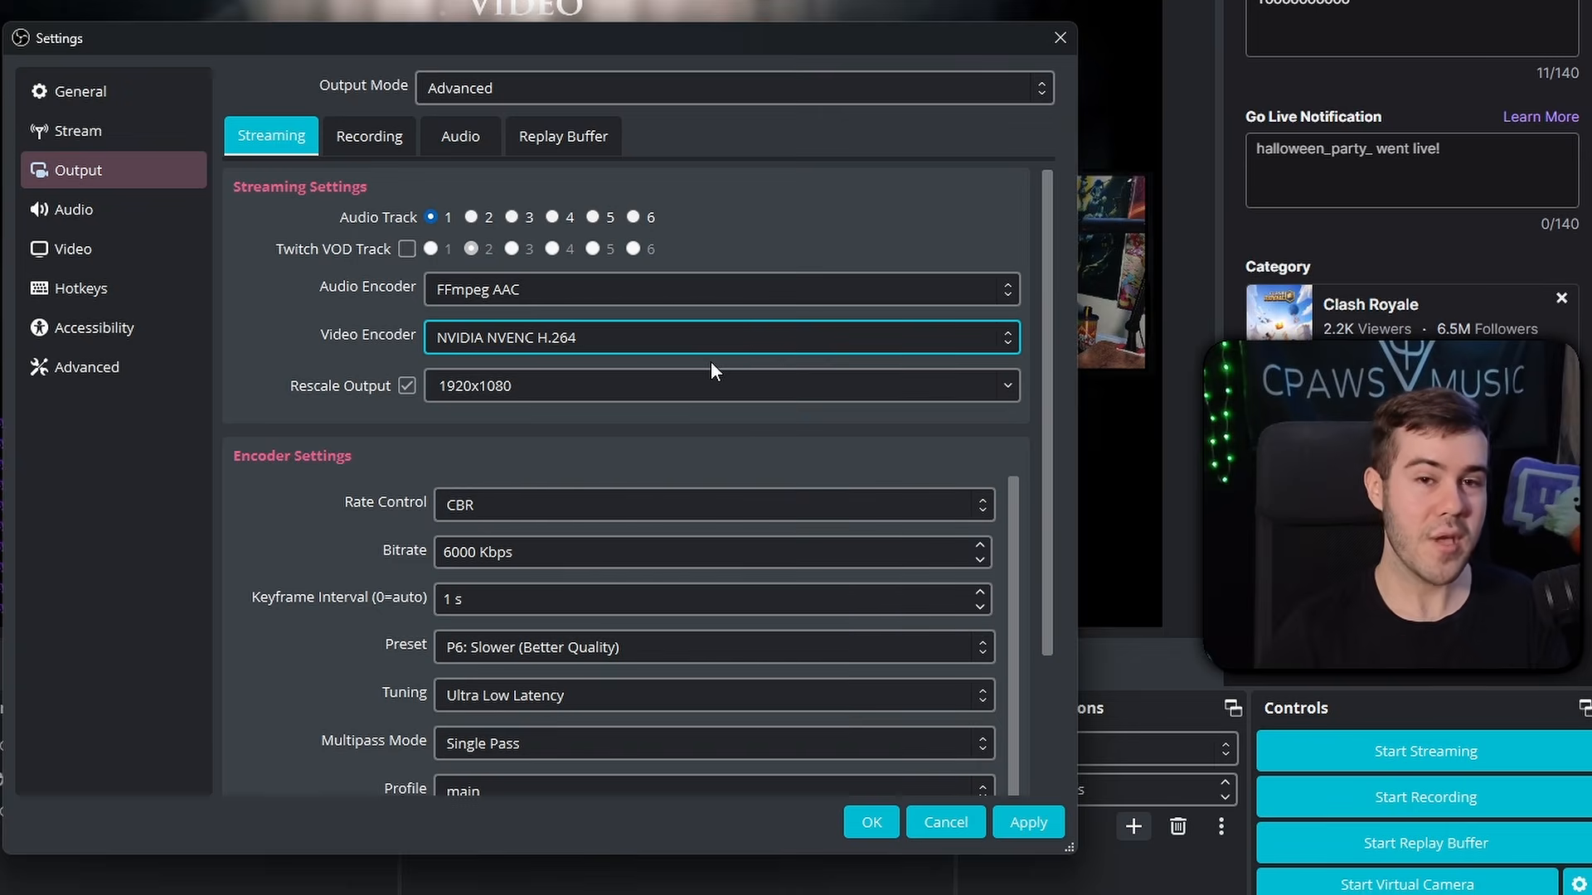
{"action": "left_click", "coordinate": [644, 340]}
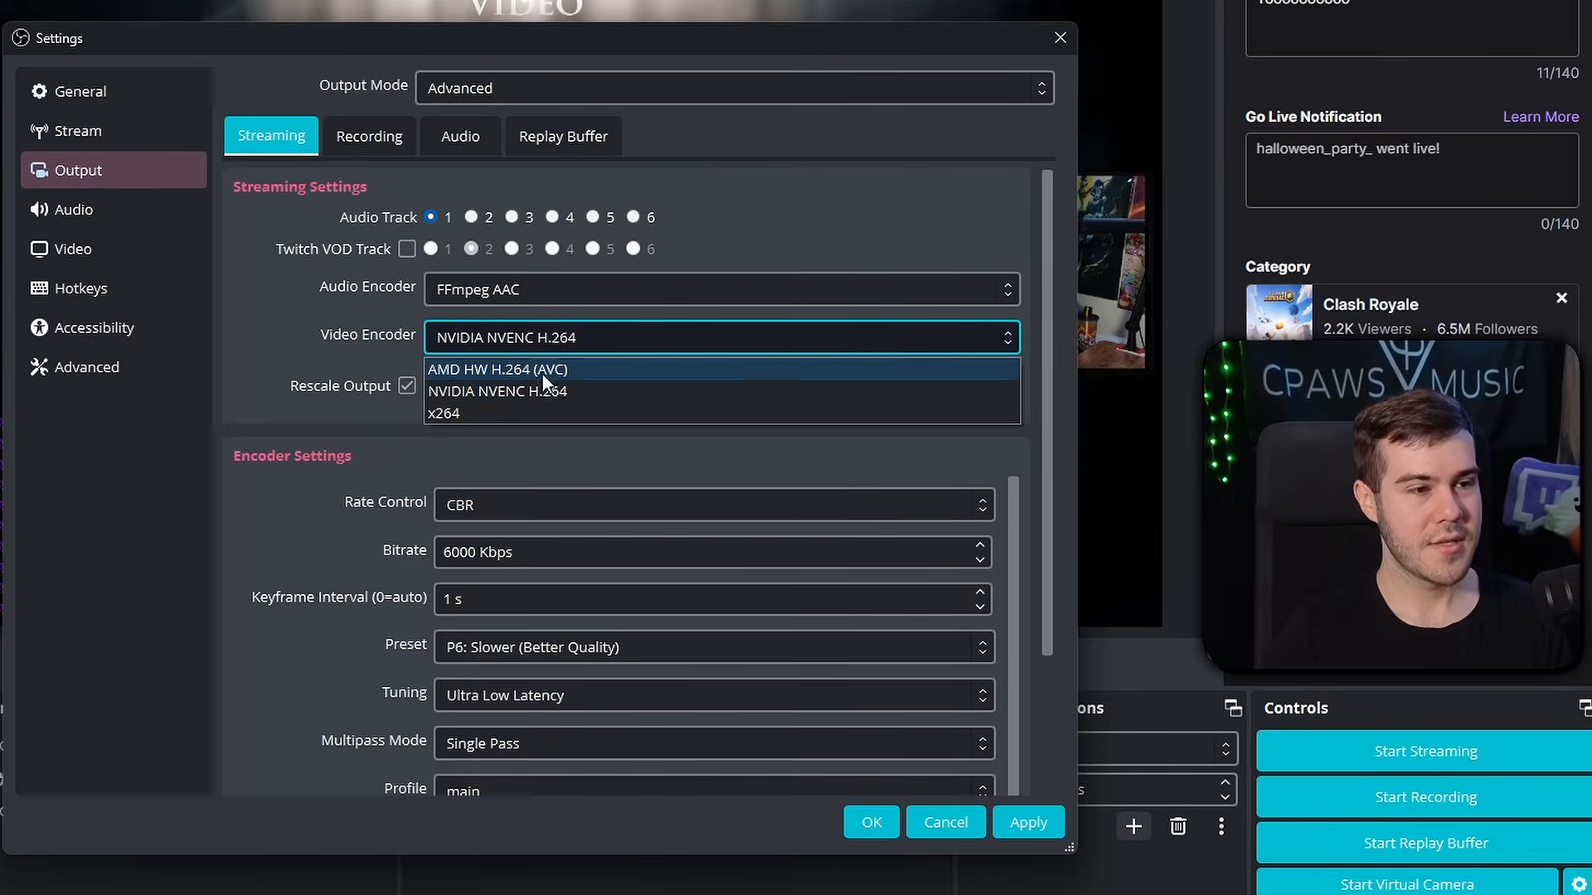
{"action": "left_click", "coordinate": [532, 391]}
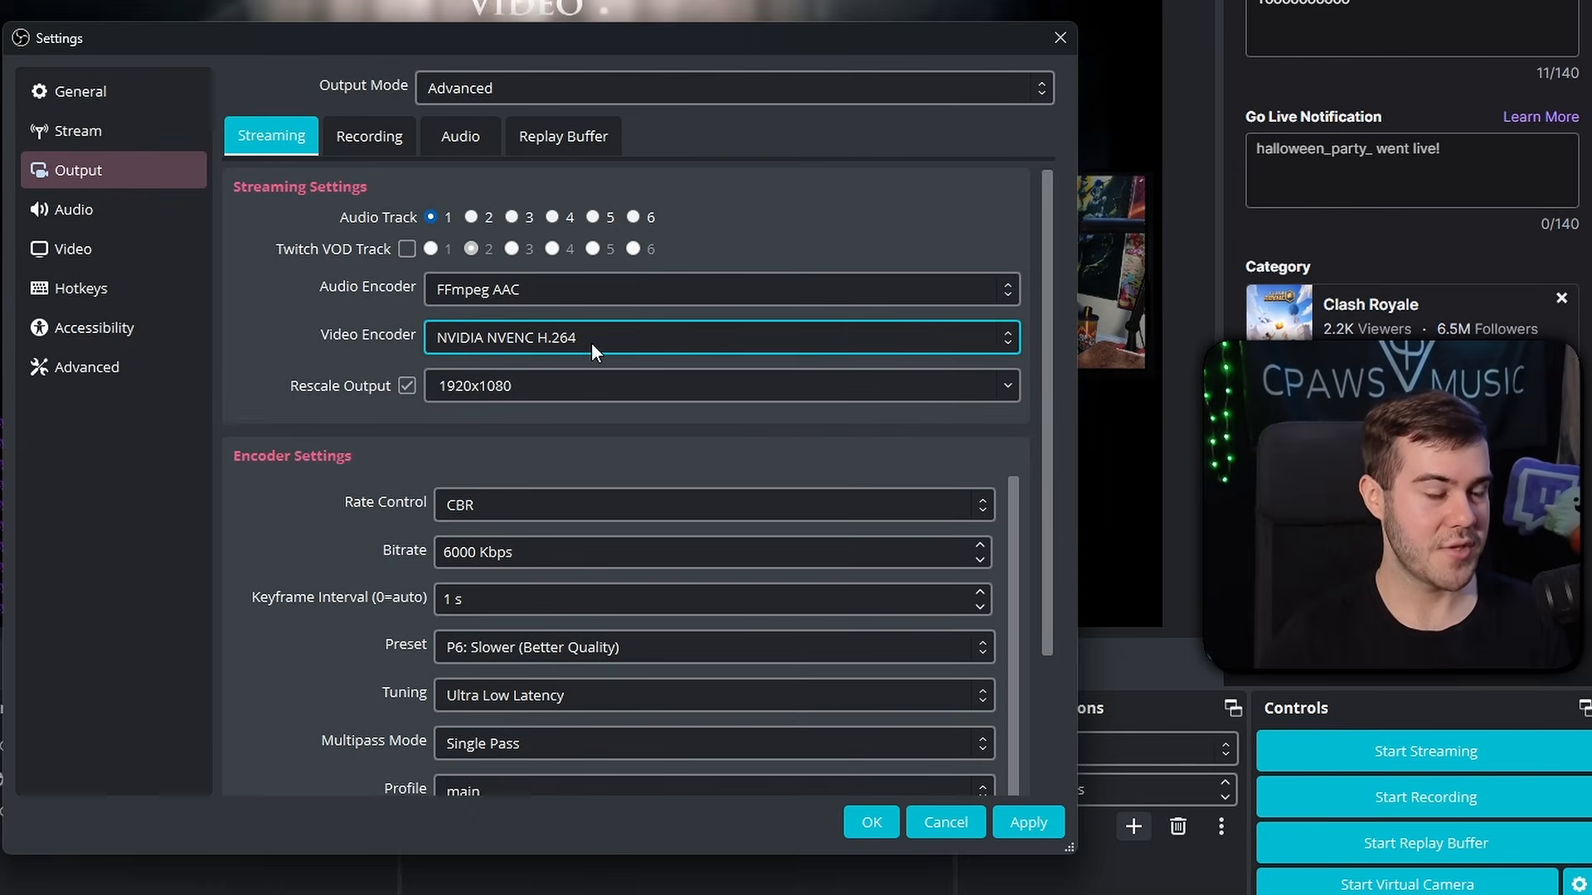
- Review the NVENC encoder settings, including rate control, bitrate, keyframe interval, preset, tuning, multipass mode and profile
{"action": "scroll", "coordinate": [271, 379], "scroll_direction": "down", "scroll_amount": 2}
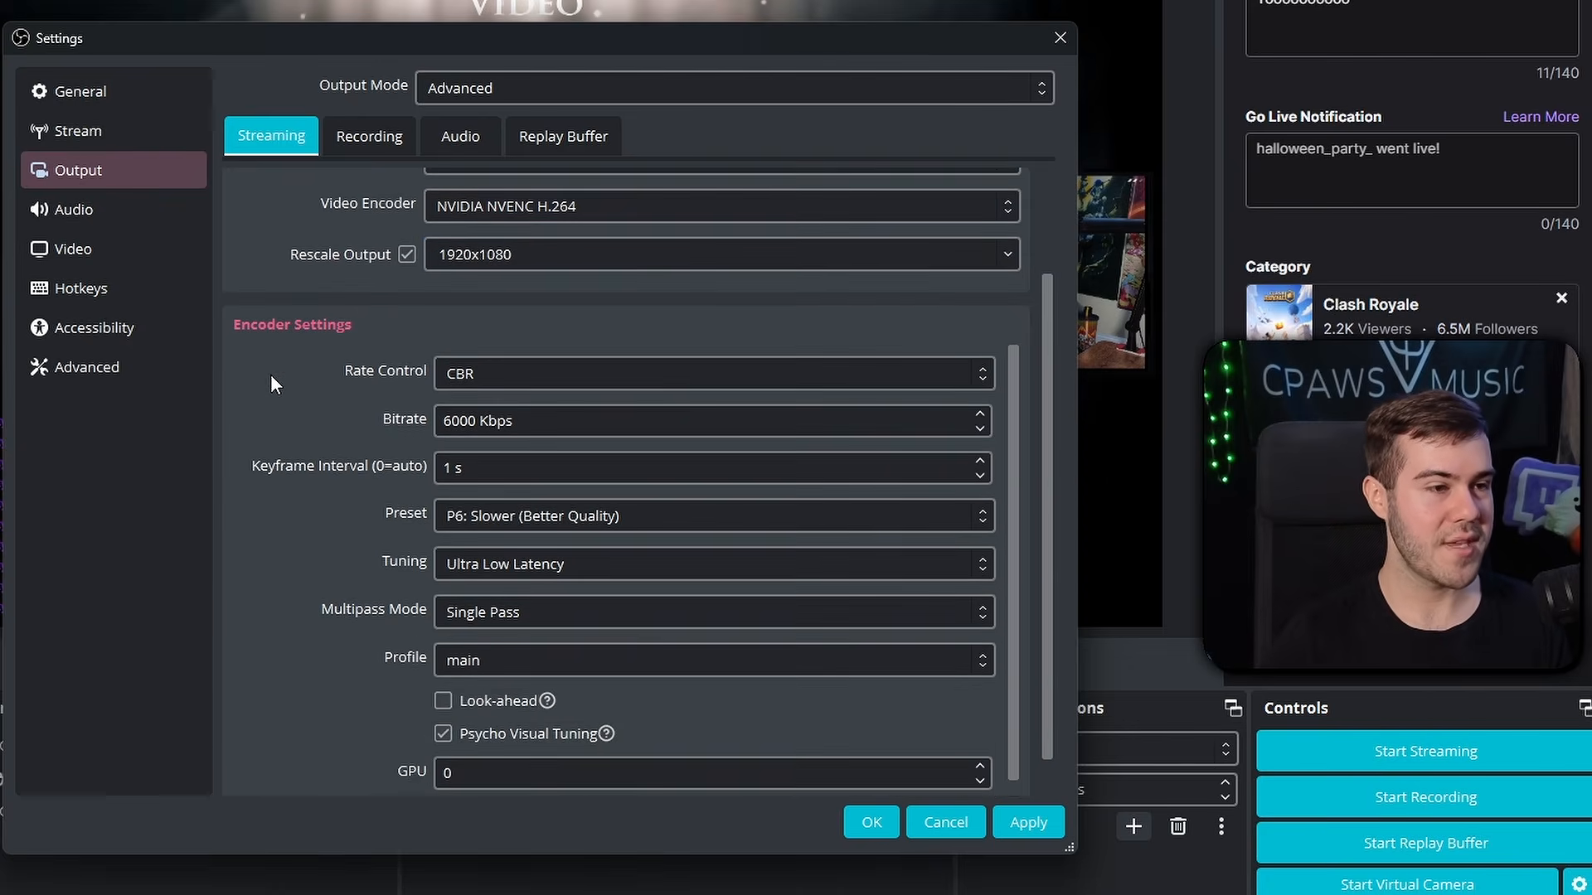
{"action": "scroll", "coordinate": [270, 374], "scroll_direction": "up", "scroll_amount": 1}
{"action": "scroll", "coordinate": [274, 369], "scroll_direction": "down", "scroll_amount": 1}
{"action": "scroll", "coordinate": [340, 477], "scroll_direction": "up", "scroll_amount": 1}
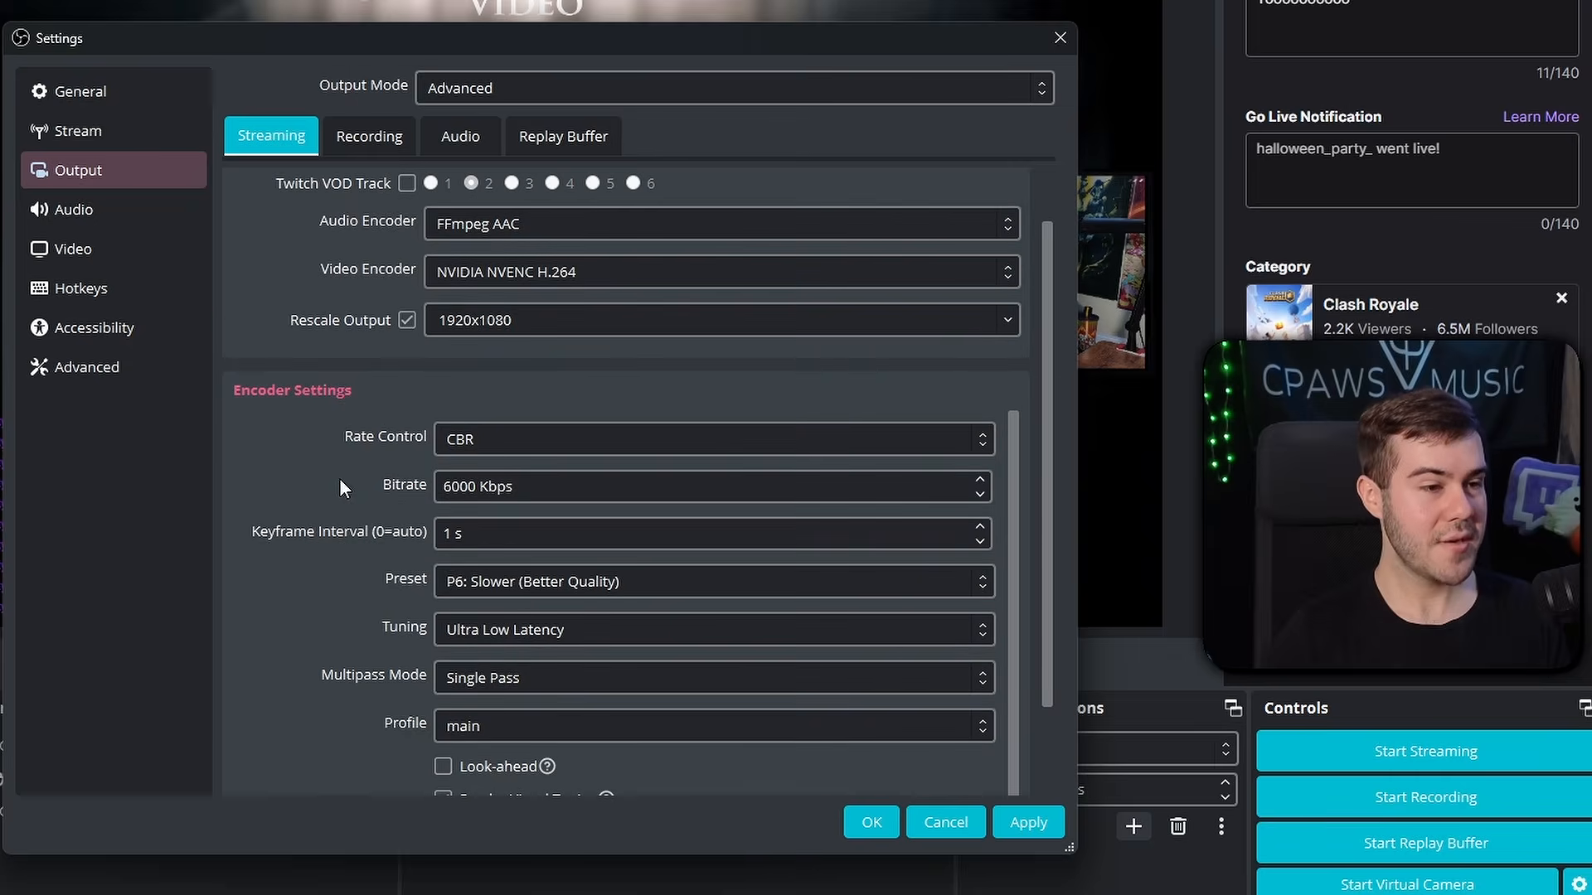
{"action": "scroll", "coordinate": [222, 315], "scroll_direction": "down", "scroll_amount": 2}
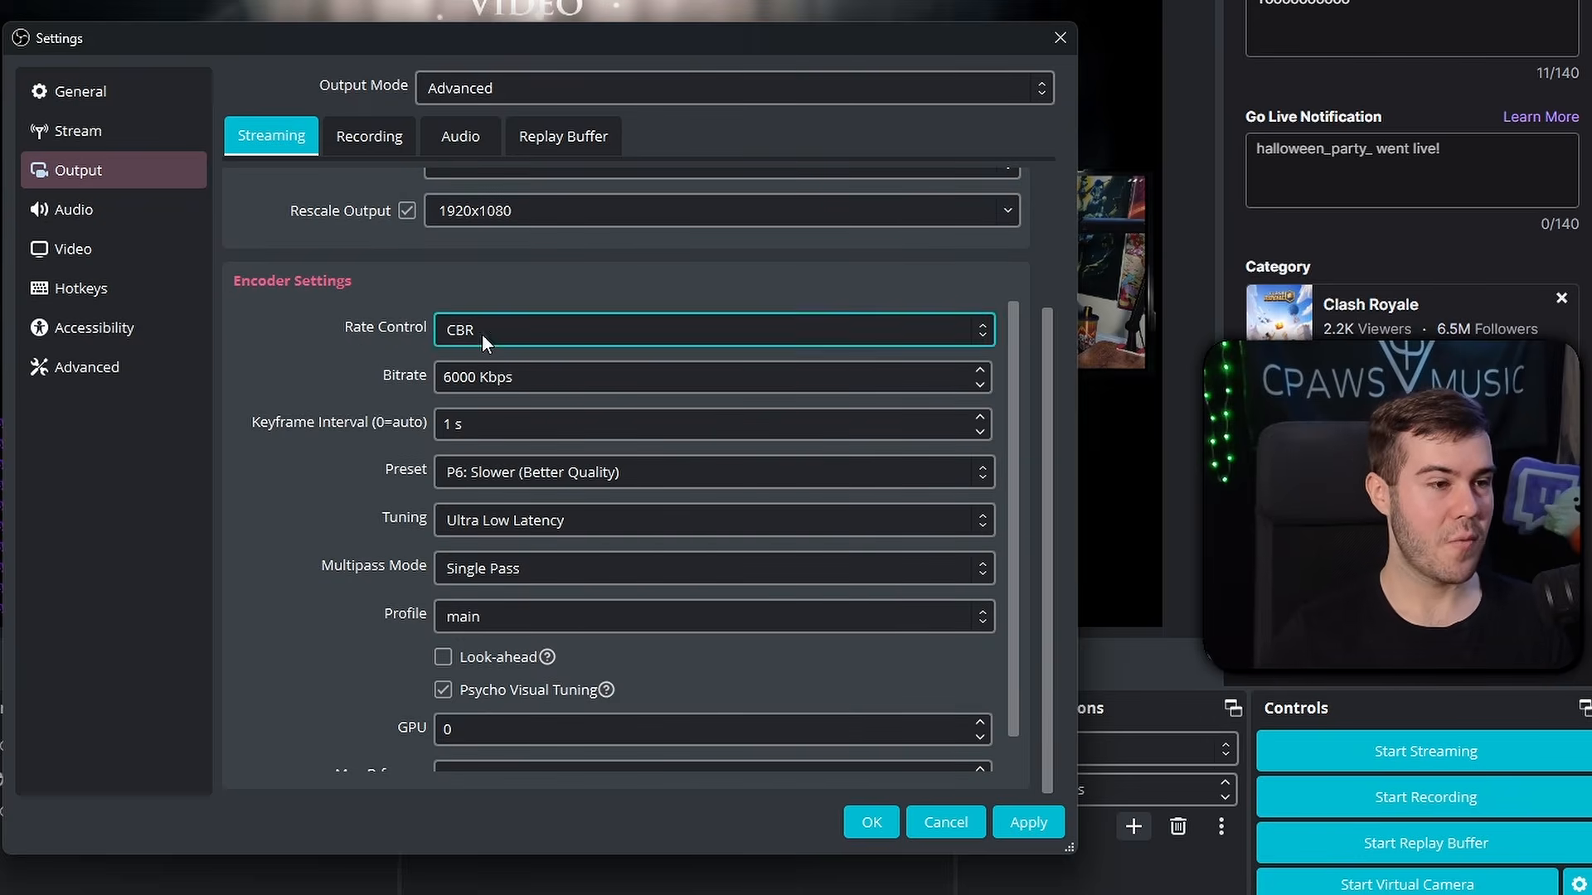
{"action": "left_click", "coordinate": [471, 379]}
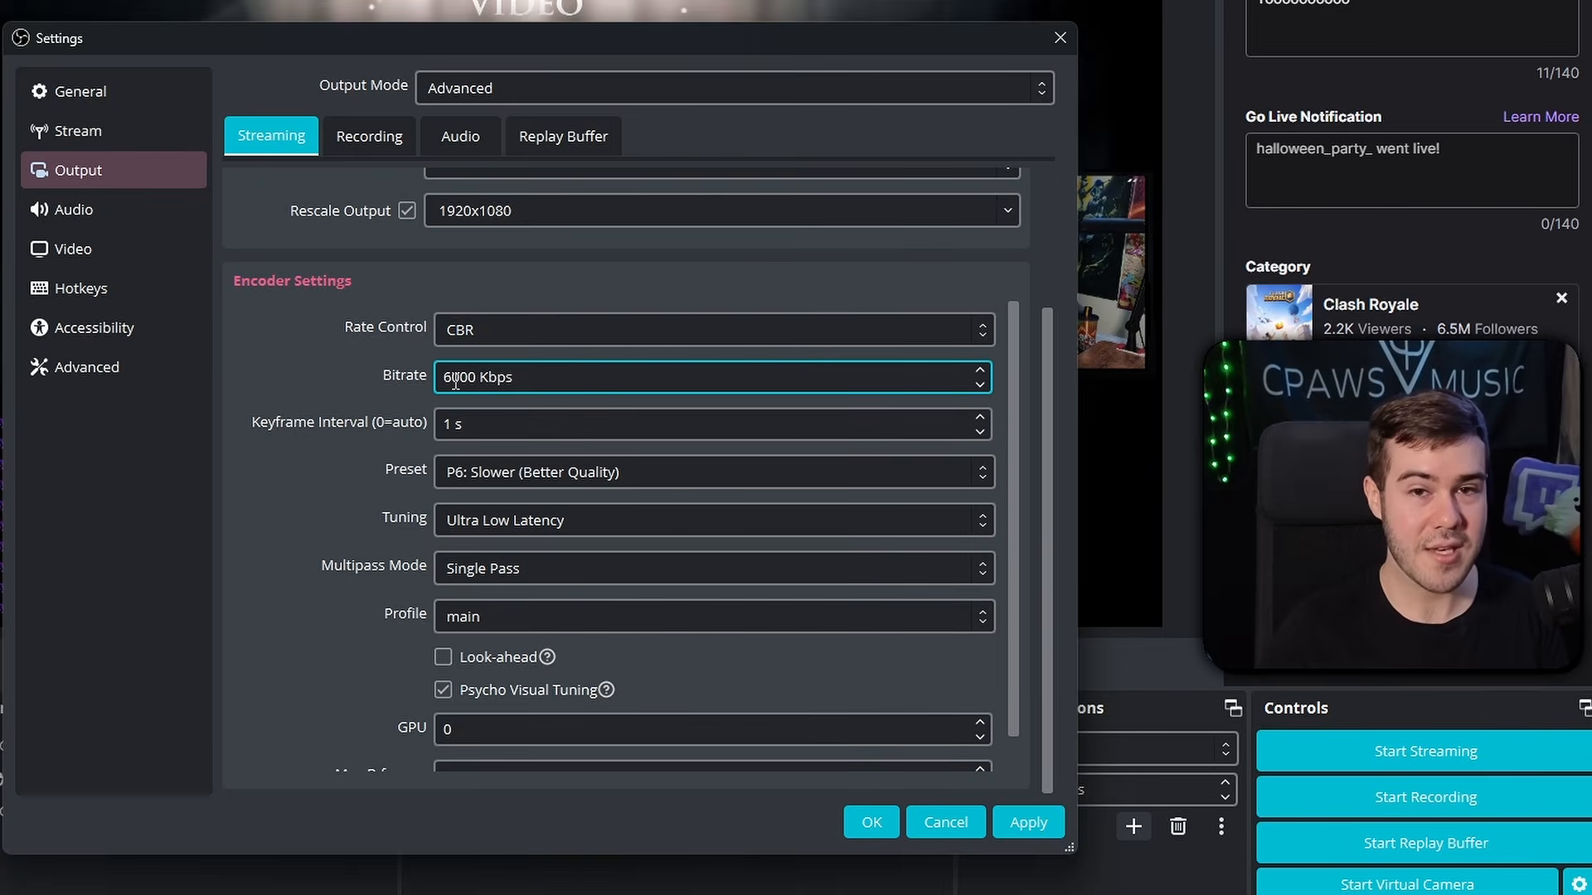
{"action": "scroll", "coordinate": [355, 520], "scroll_direction": "up", "scroll_amount": 3}
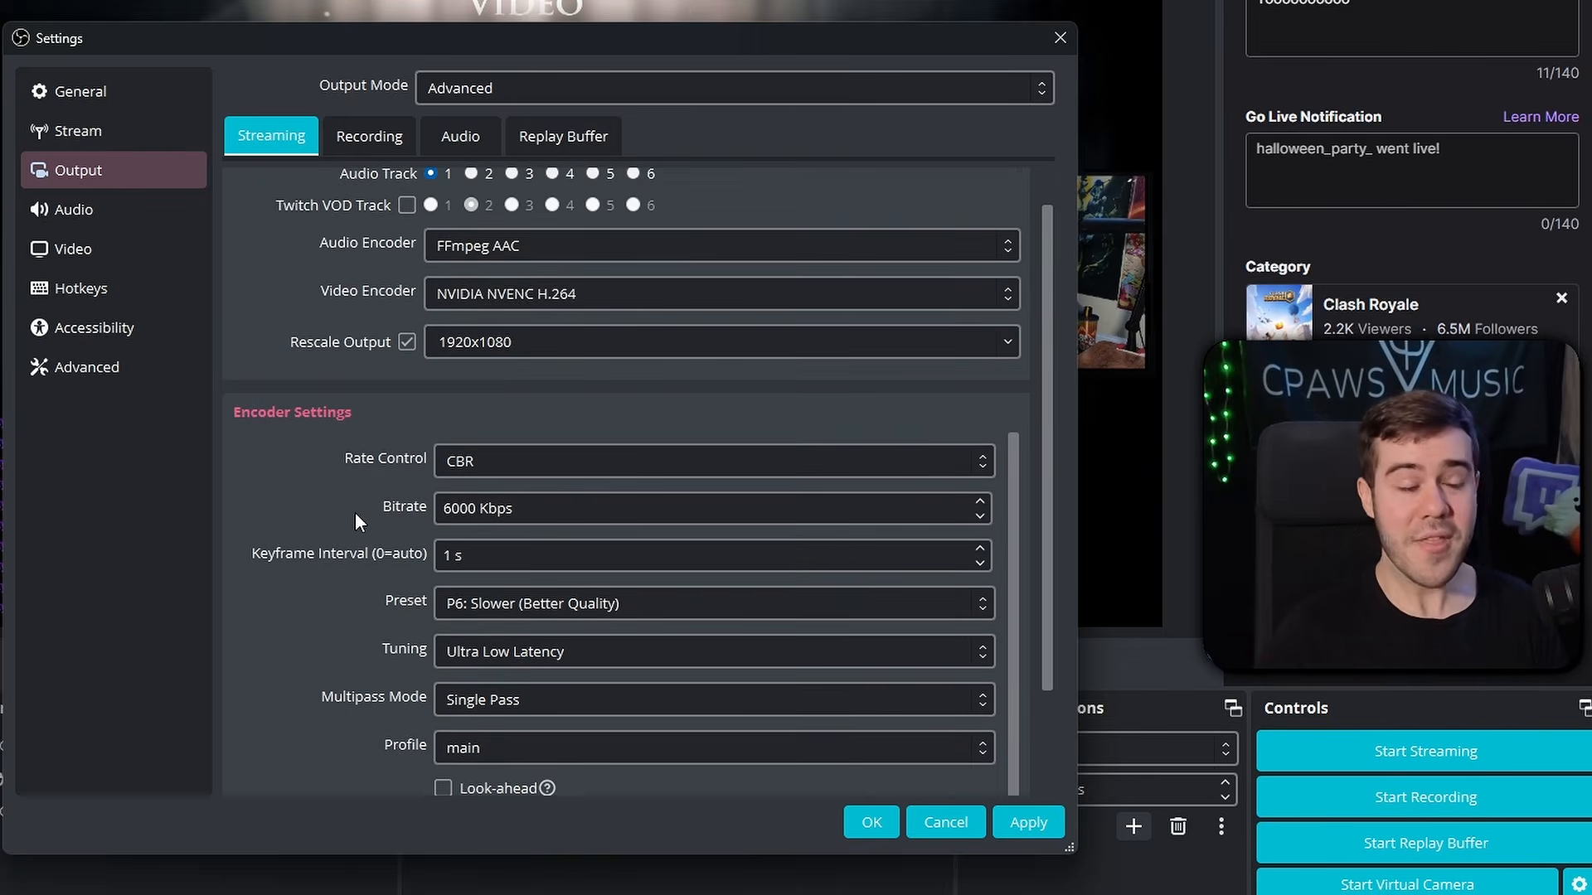
{"action": "scroll", "coordinate": [345, 543], "scroll_direction": "down", "scroll_amount": 4}
{"action": "scroll", "coordinate": [340, 543], "scroll_direction": "up", "scroll_amount": 1}
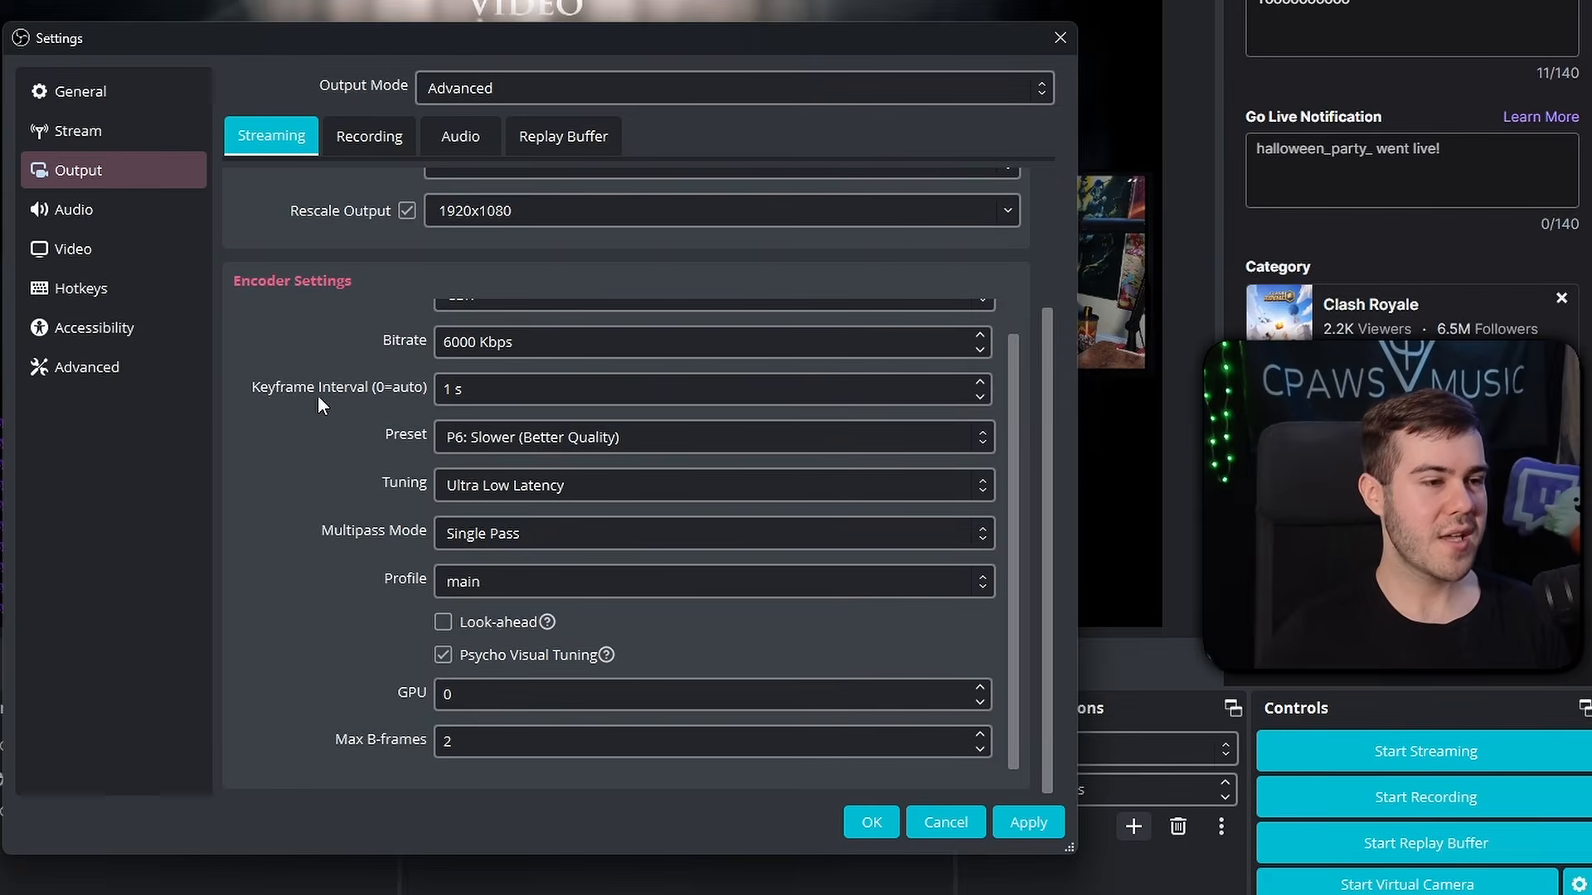
{"action": "left_click", "coordinate": [147, 340]}
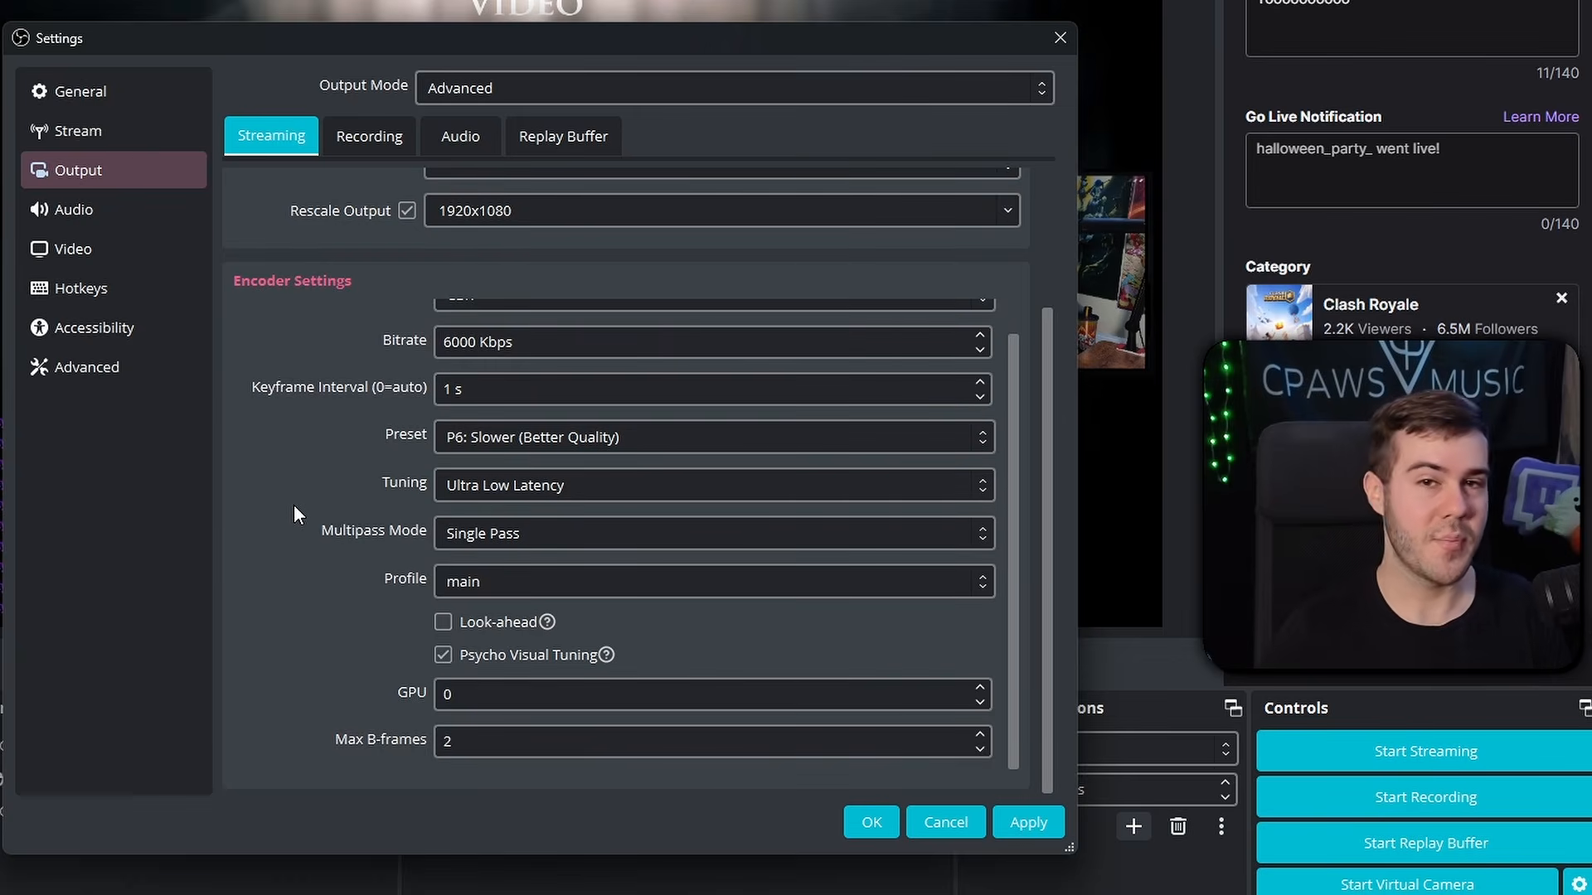
- Switch the streaming video encoder to x264 and set its bitrate to 6000 Kbps
{"action": "scroll", "coordinate": [293, 504], "scroll_direction": "up", "scroll_amount": 3}
{"action": "left_click", "coordinate": [580, 337]}
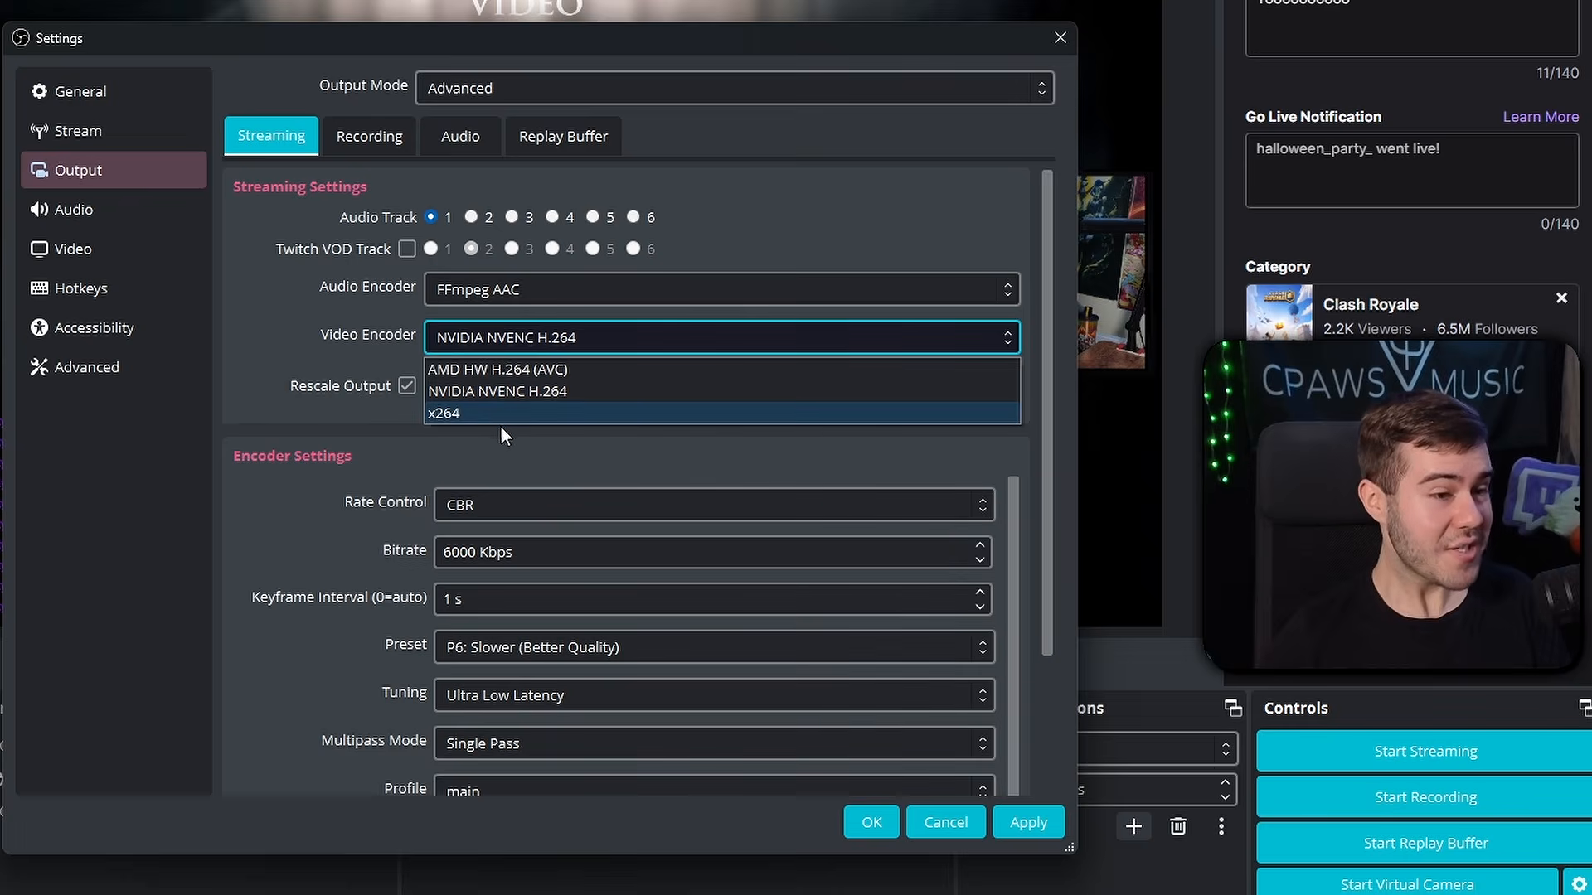
{"action": "left_click", "coordinate": [499, 418]}
{"action": "scroll", "coordinate": [289, 421], "scroll_direction": "down", "scroll_amount": 2}
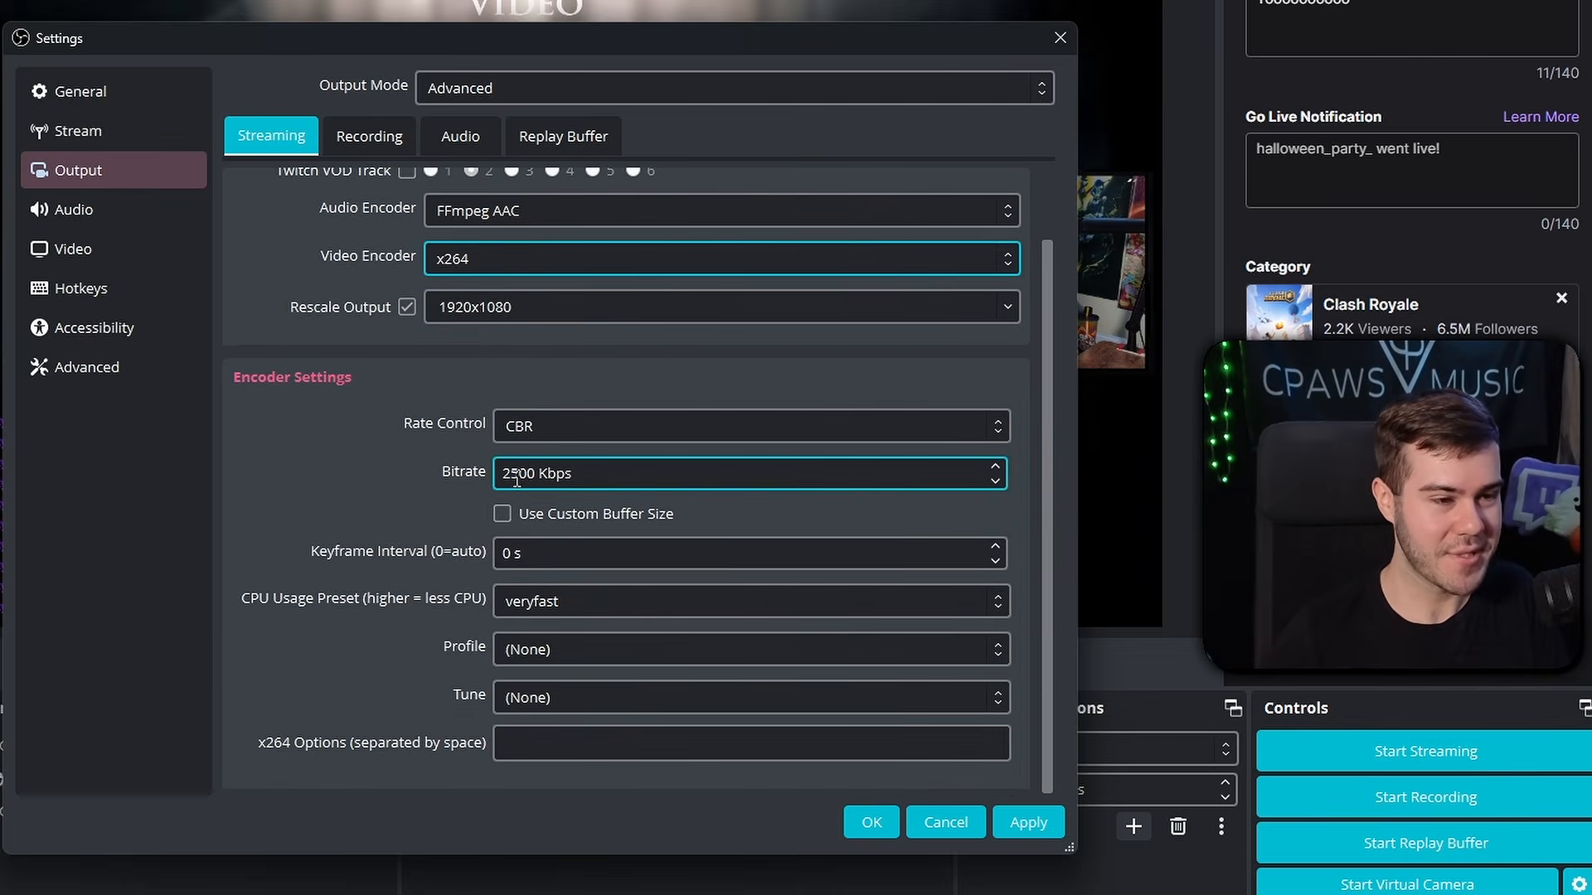
{"action": "left_click_drag", "start_coordinate": [521, 473], "coordinate": [450, 477]}
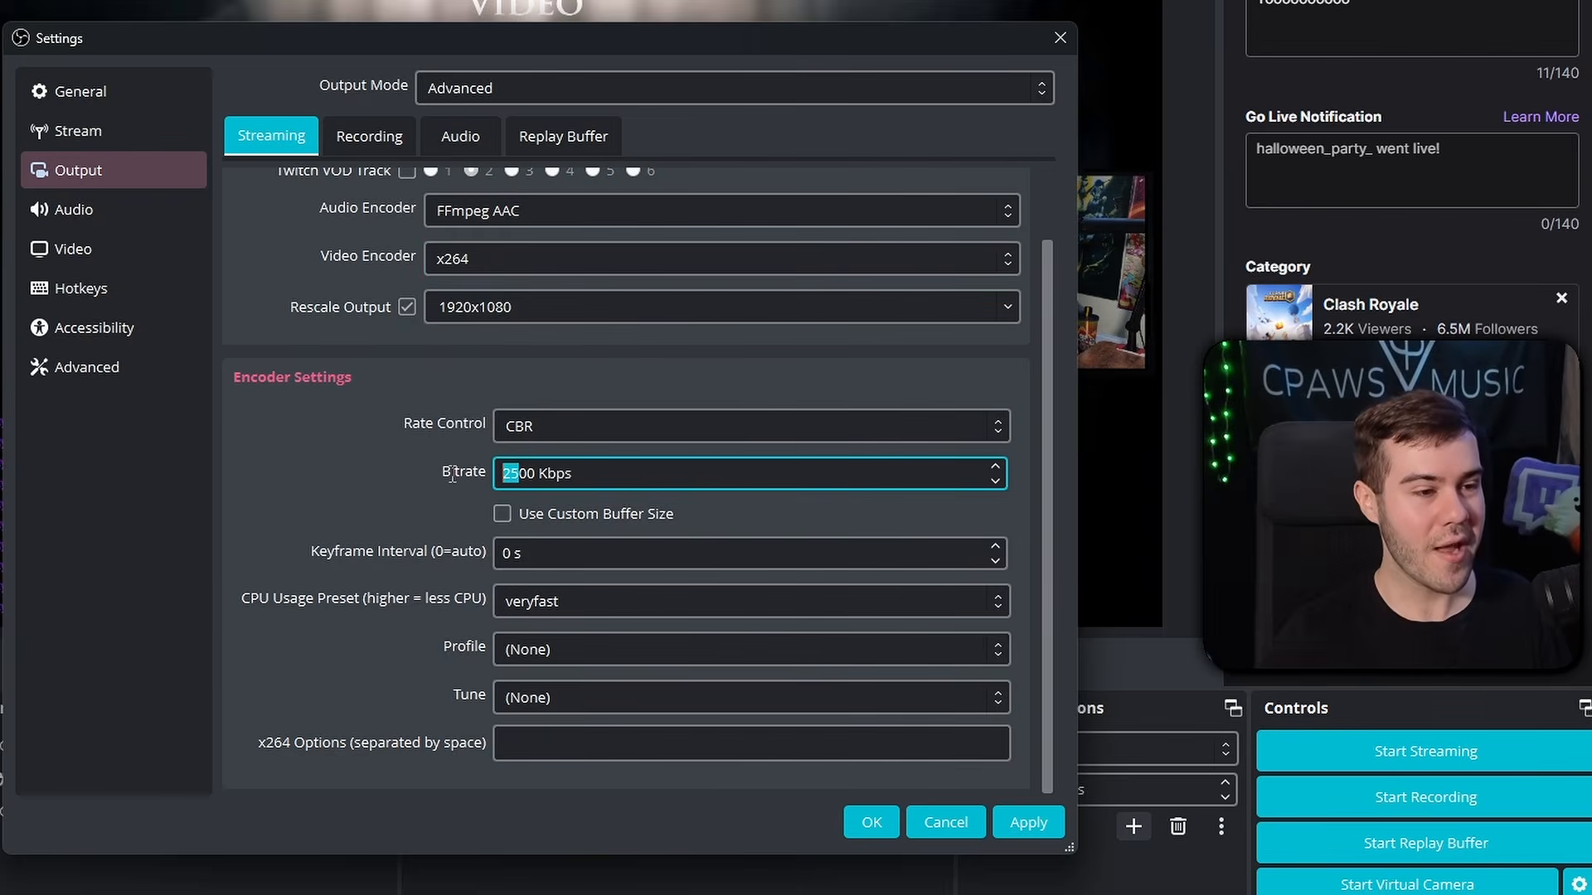
{"action": "type", "text": "60"}
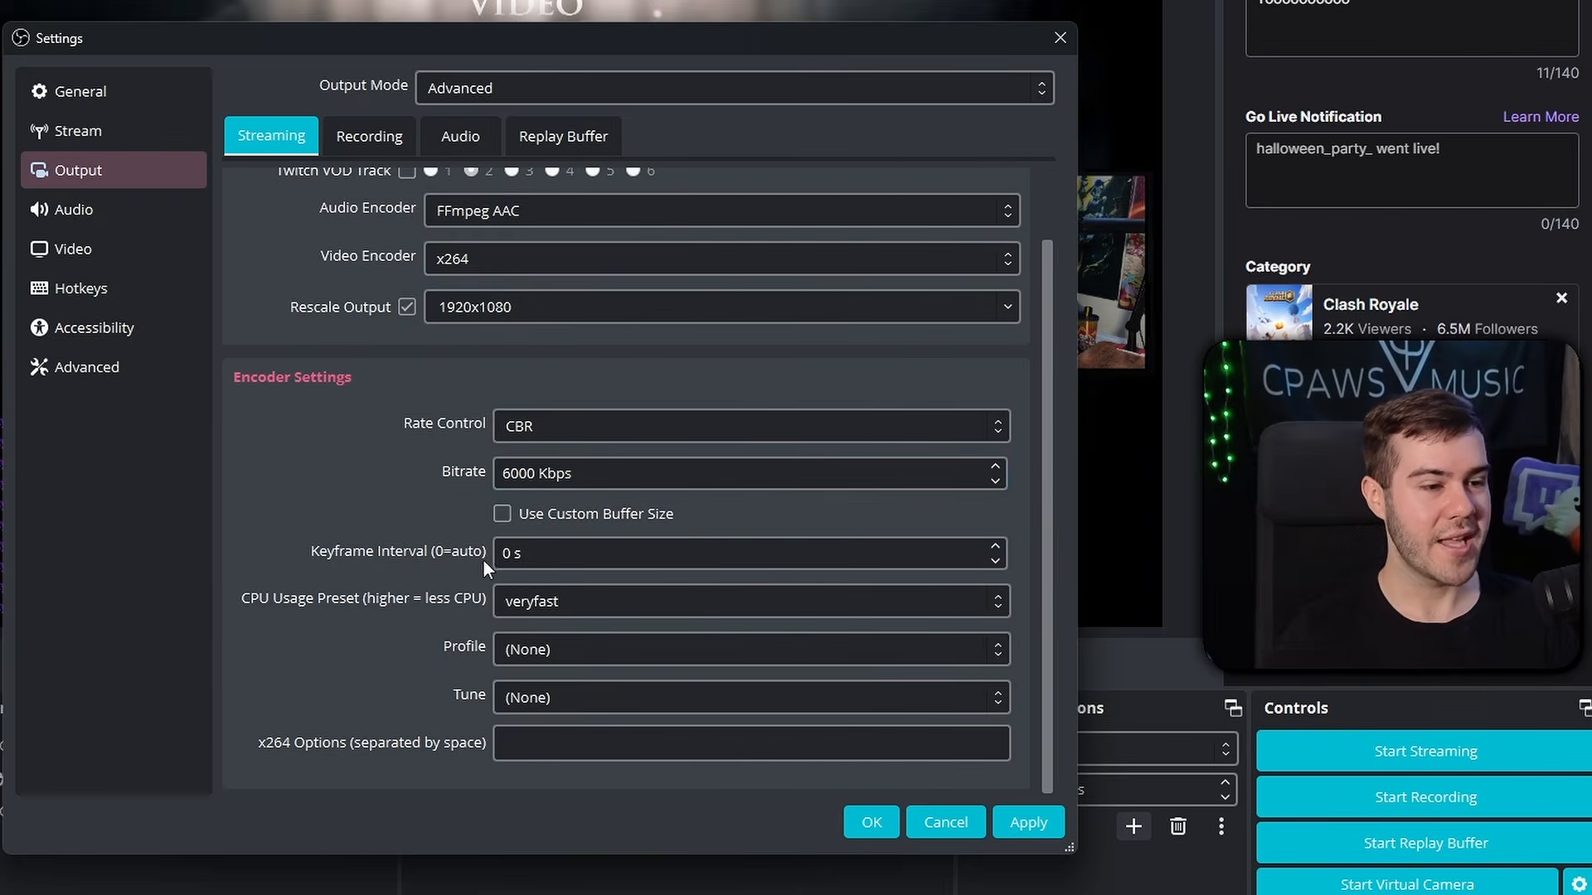
- Set the x264 encoder's profile to high and review its remaining encoder settings
{"action": "left_click", "coordinate": [518, 557]}
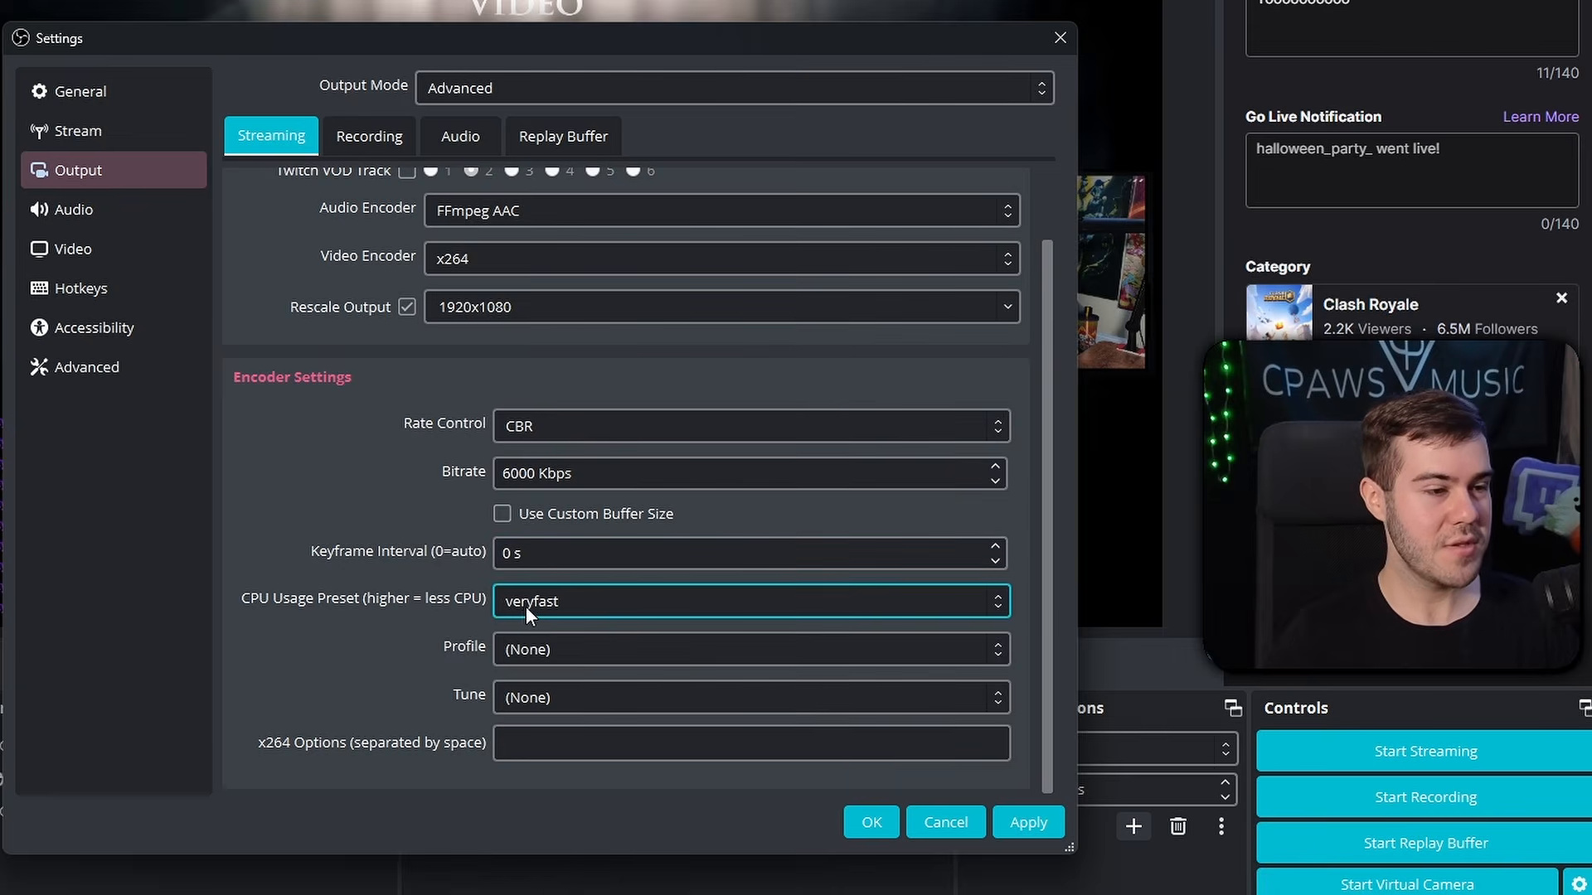
{"action": "left_click", "coordinate": [570, 649]}
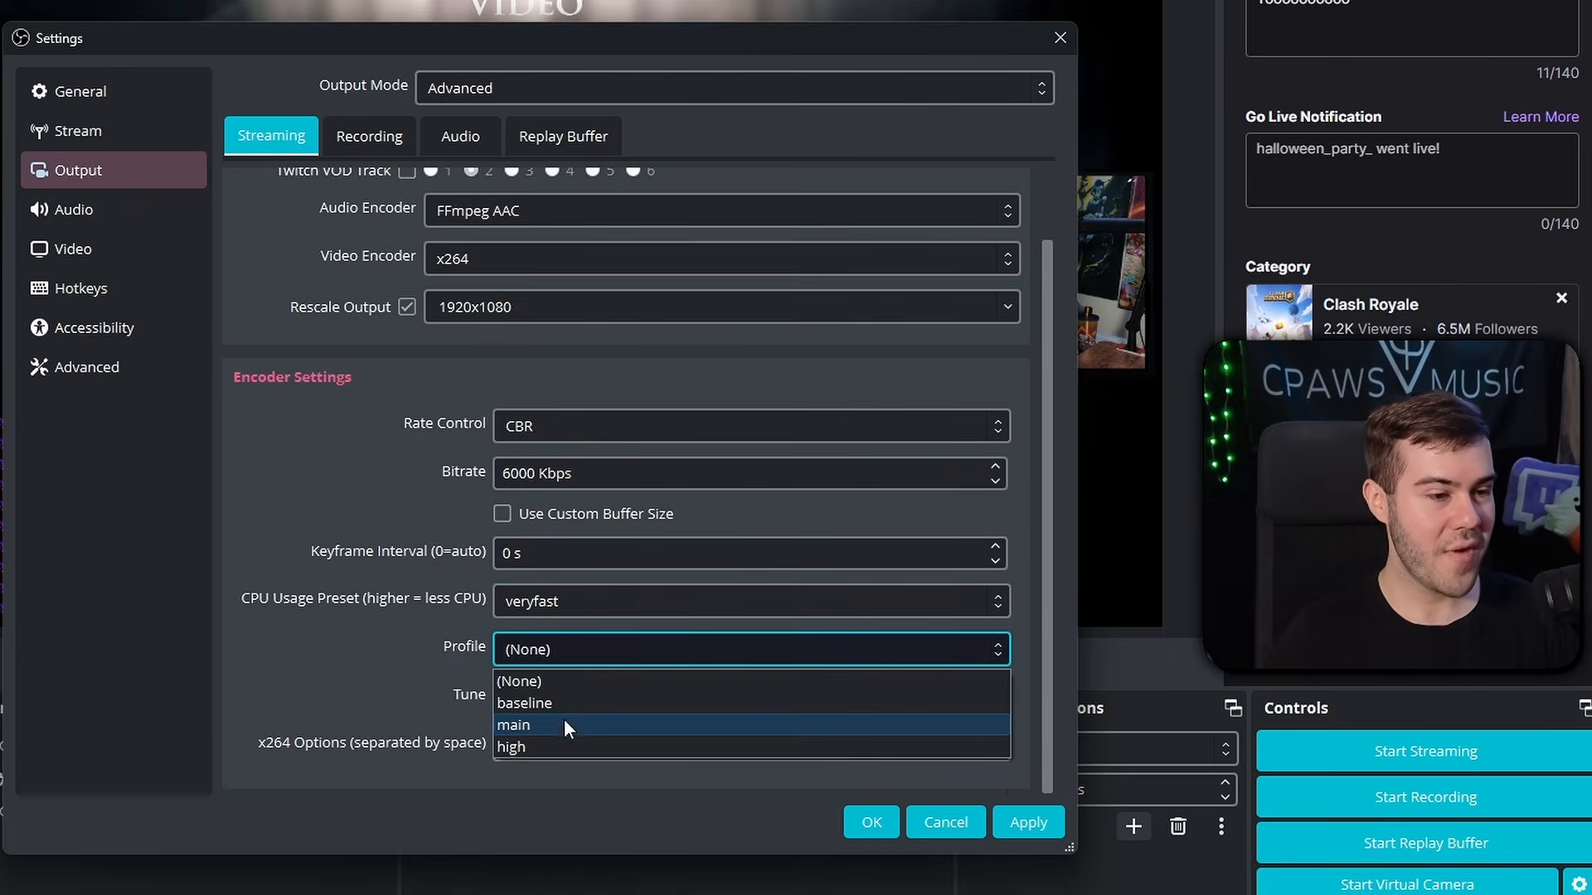
{"action": "left_click", "coordinate": [558, 746]}
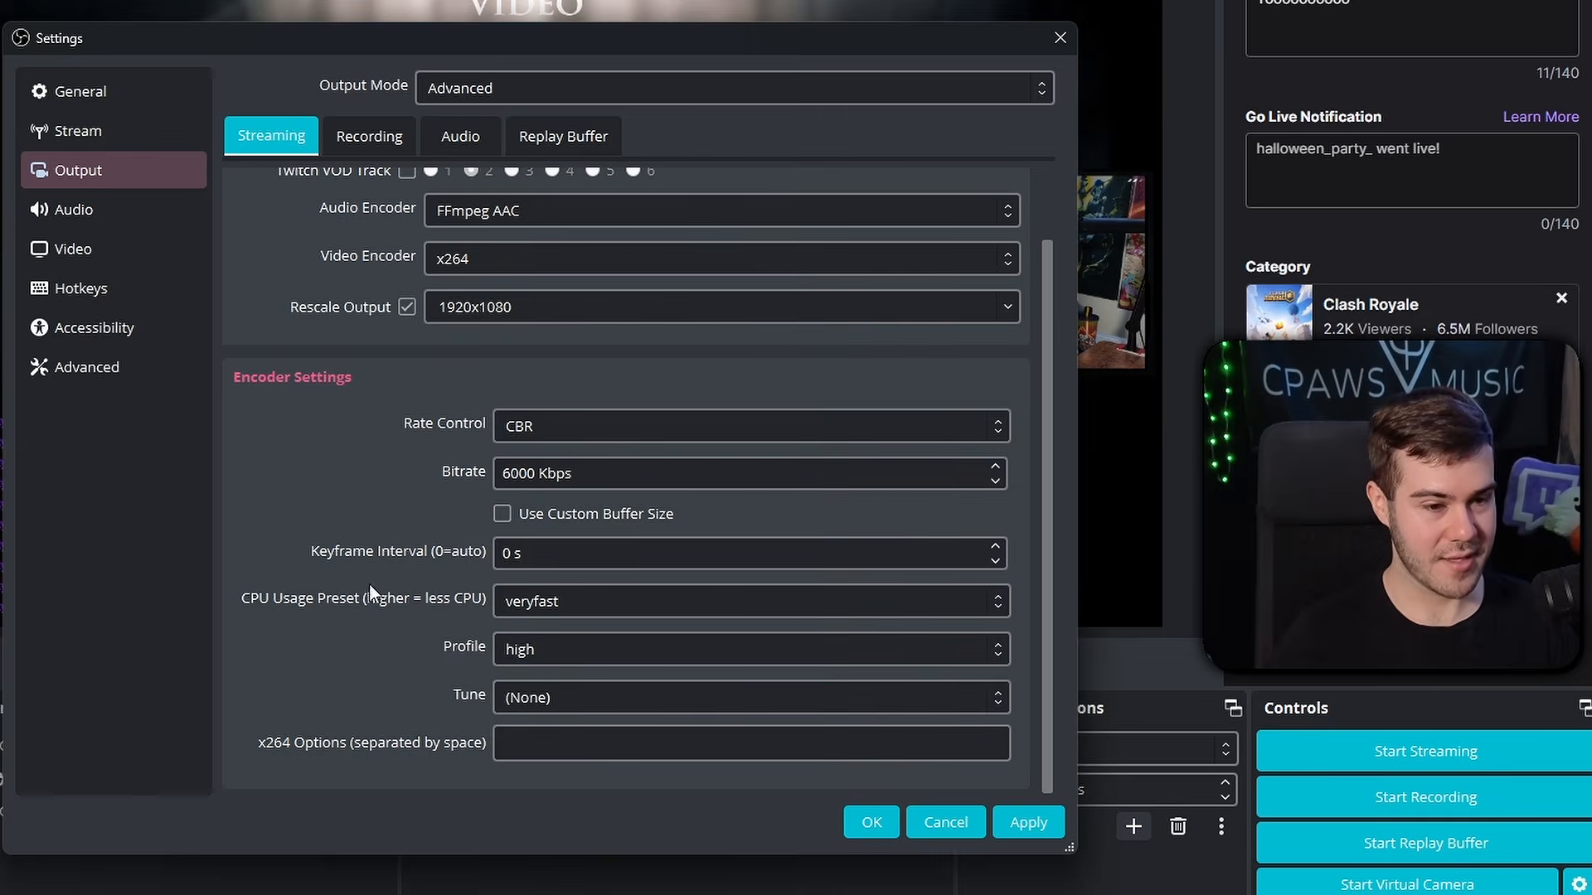
{"action": "scroll", "coordinate": [386, 629], "scroll_direction": "up", "scroll_amount": 2}
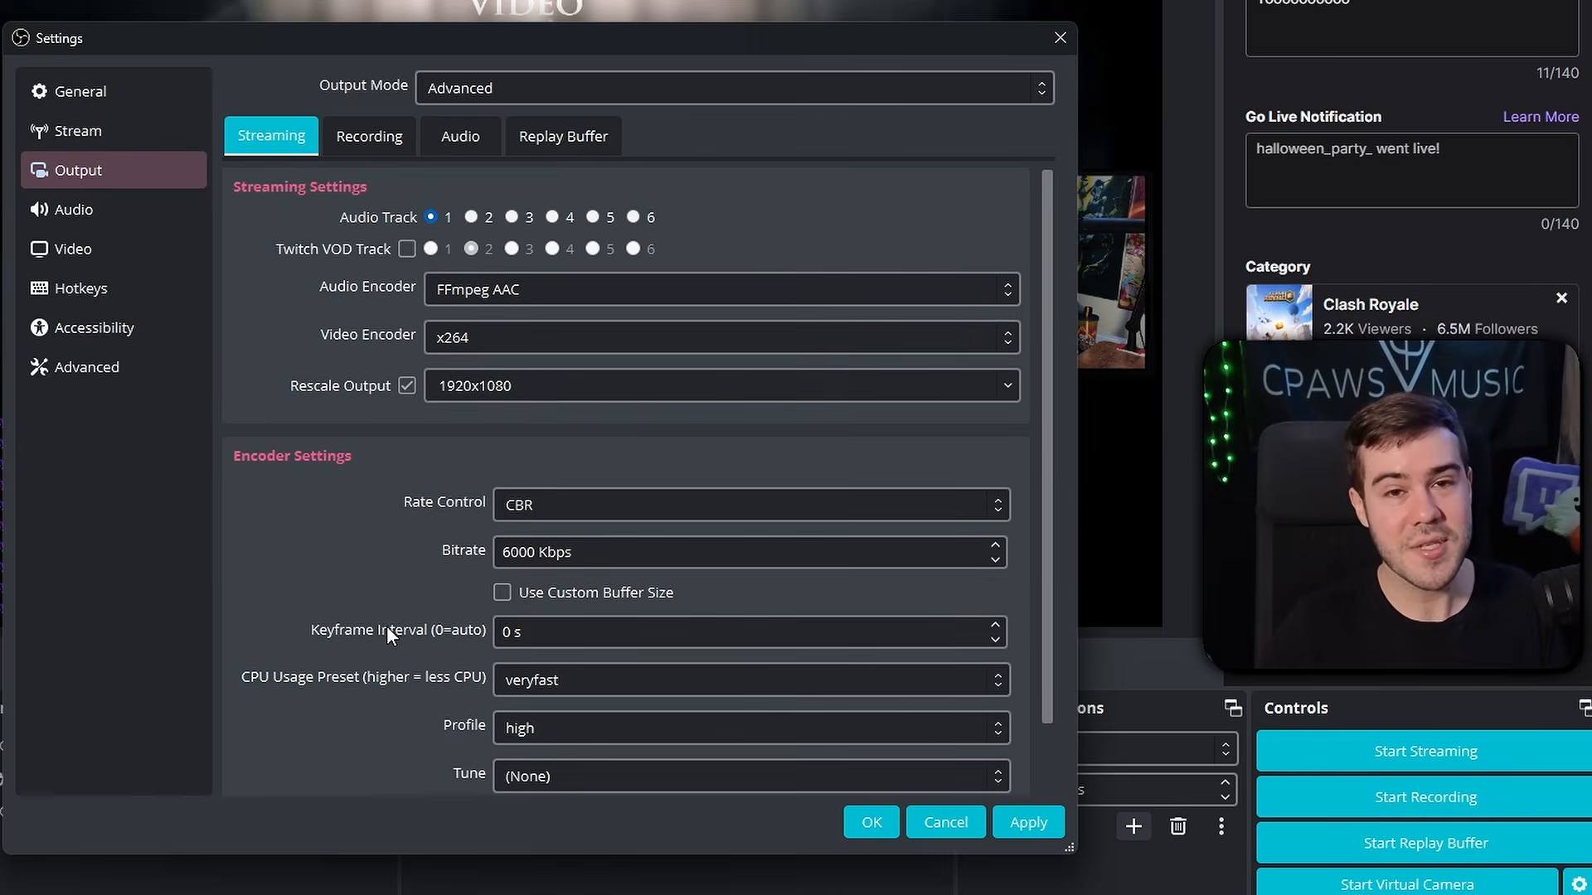
{"action": "scroll", "coordinate": [386, 617], "scroll_direction": "down", "scroll_amount": 2}
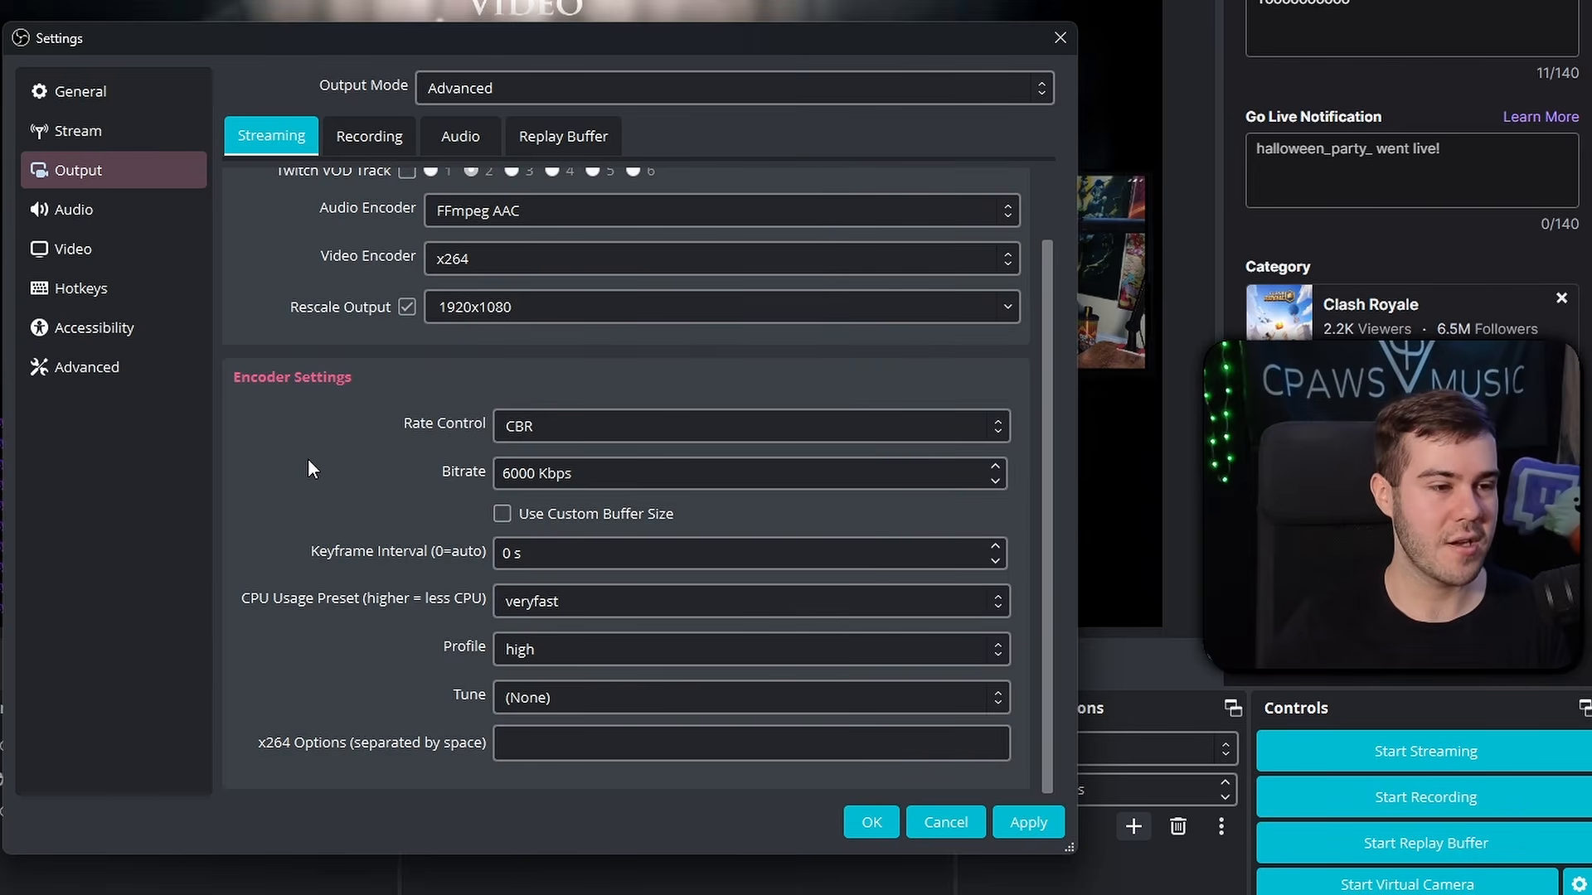
- Set the streaming video encoder back to NVIDIA NVENC H.264, check its encoder settings and apply the output settings
{"action": "scroll", "coordinate": [307, 465], "scroll_direction": "up", "scroll_amount": 2}
{"action": "left_click", "coordinate": [493, 340]}
{"action": "left_click", "coordinate": [493, 392]}
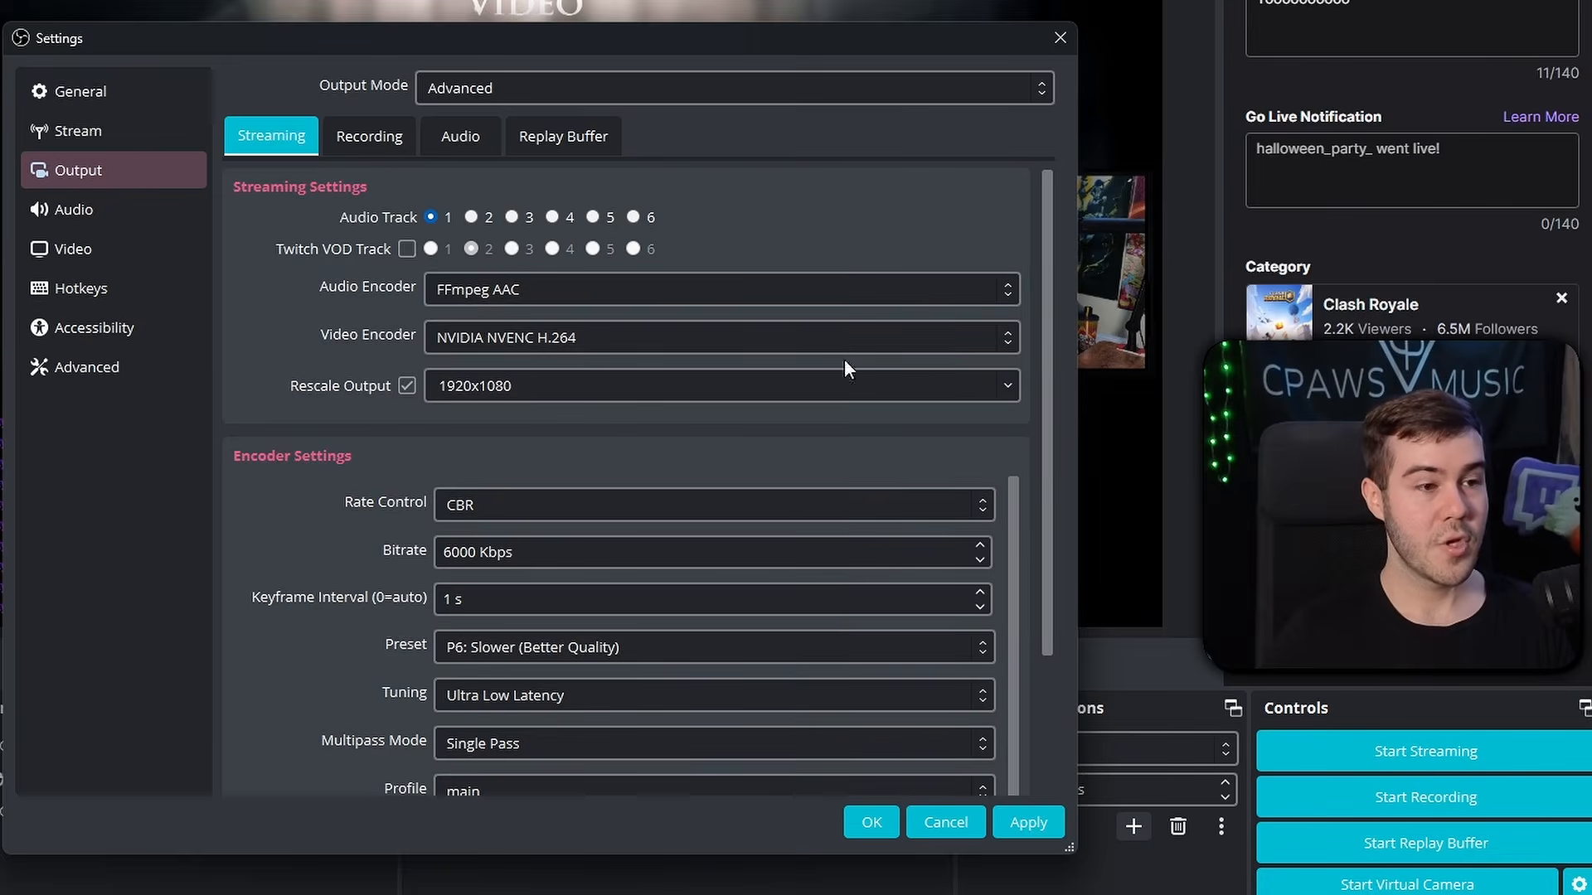
{"action": "scroll", "coordinate": [0, 483], "scroll_direction": "down", "scroll_amount": 3}
{"action": "scroll", "coordinate": [321, 541], "scroll_direction": "up", "scroll_amount": 3}
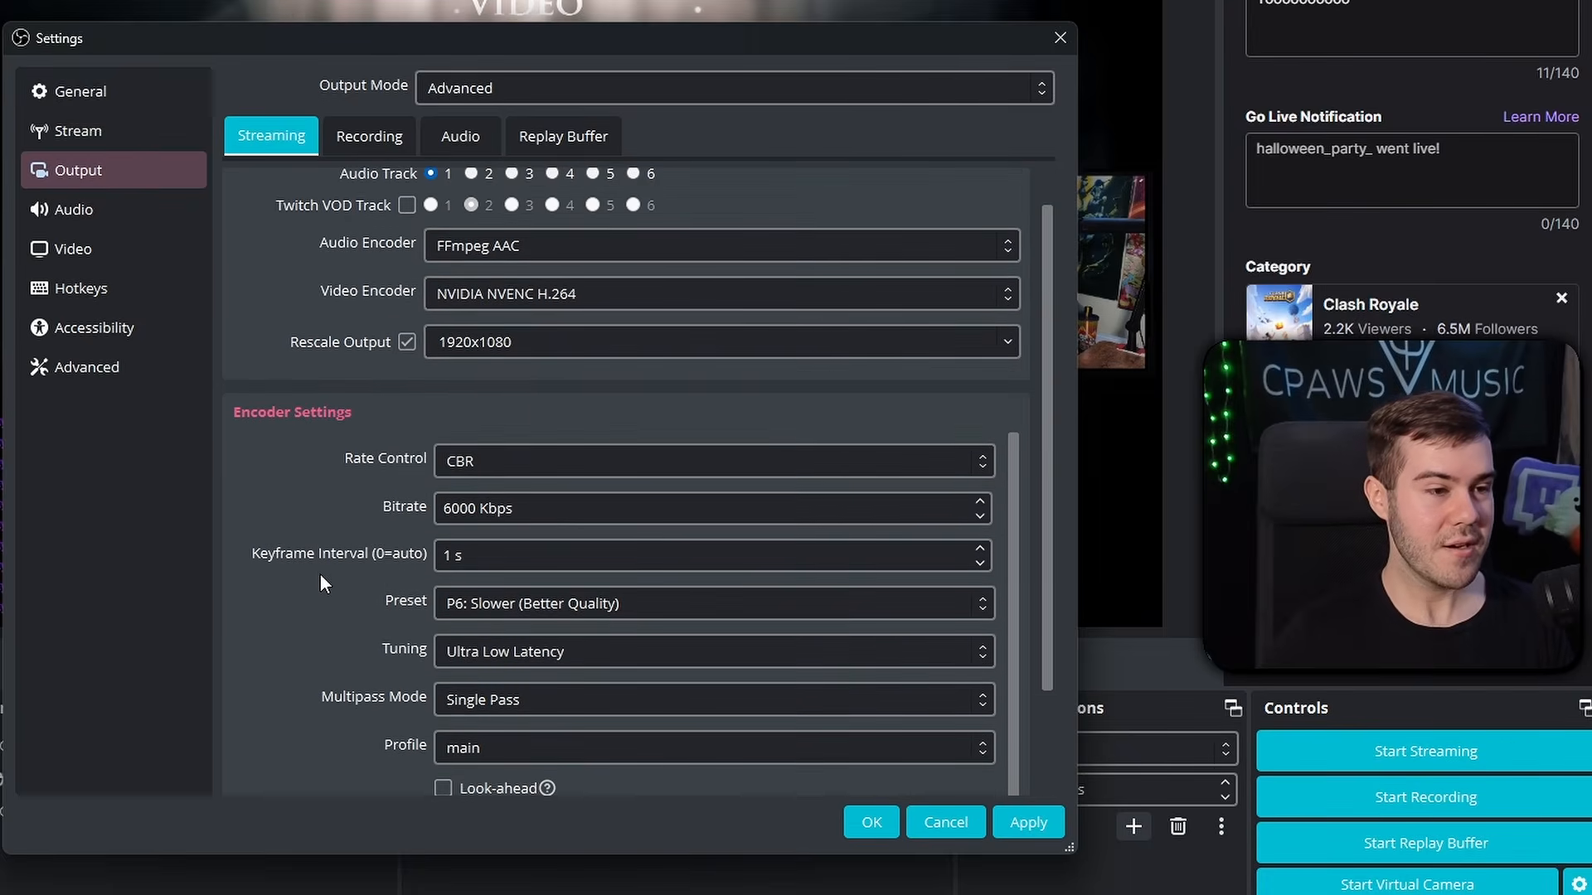
{"action": "left_click", "coordinate": [1028, 822]}
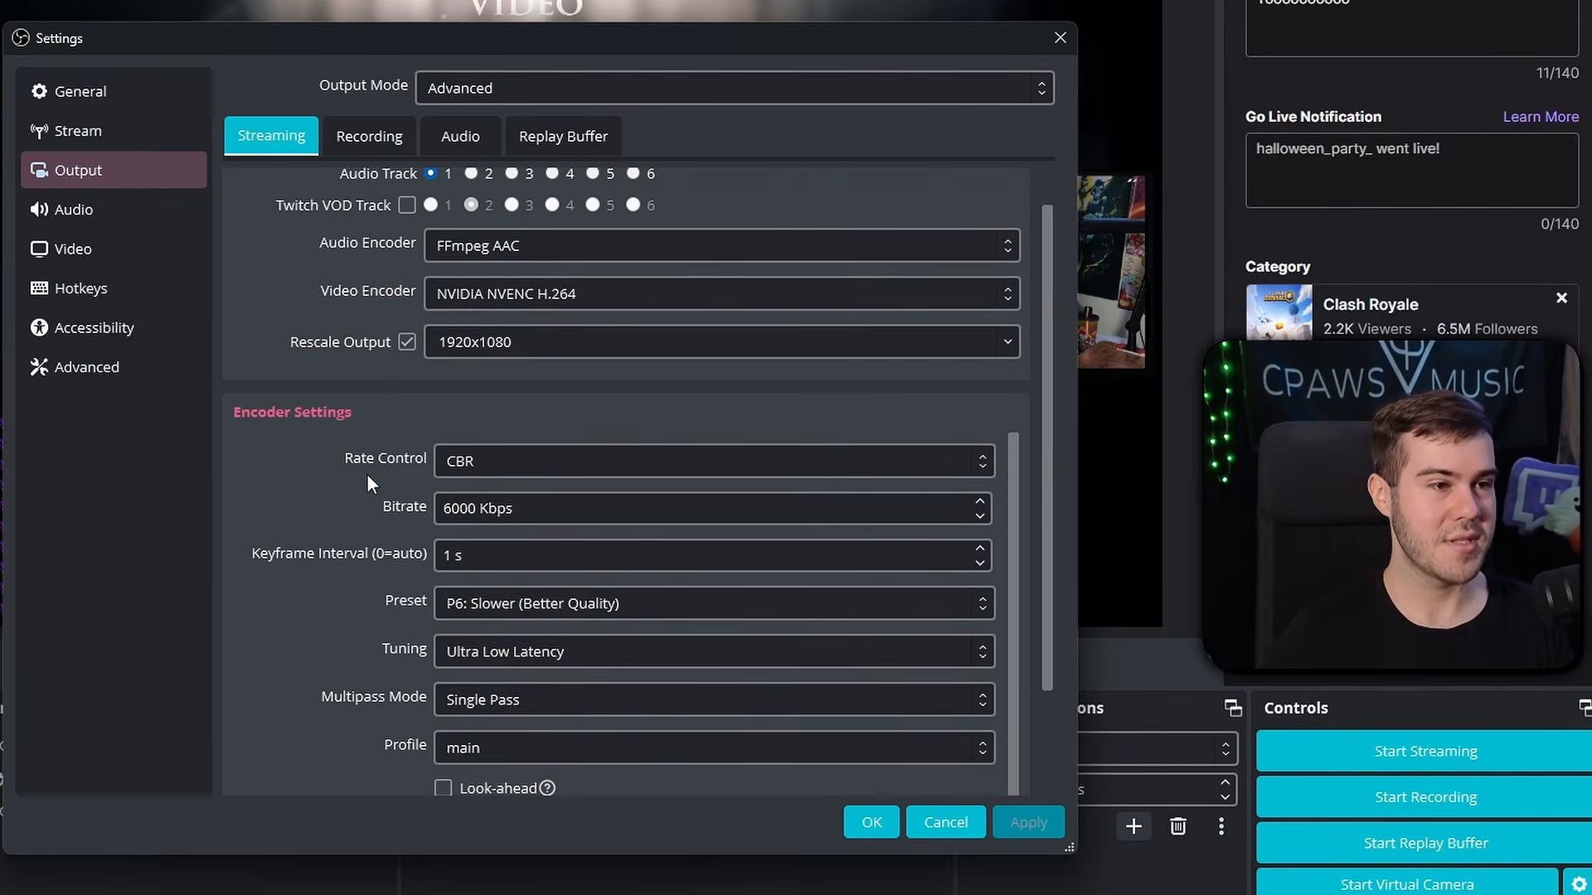
- Check the audio bitrates of the output tracks, then disable the replay buffer and apply the change
{"action": "scroll", "coordinate": [359, 504], "scroll_direction": "up", "scroll_amount": 1}
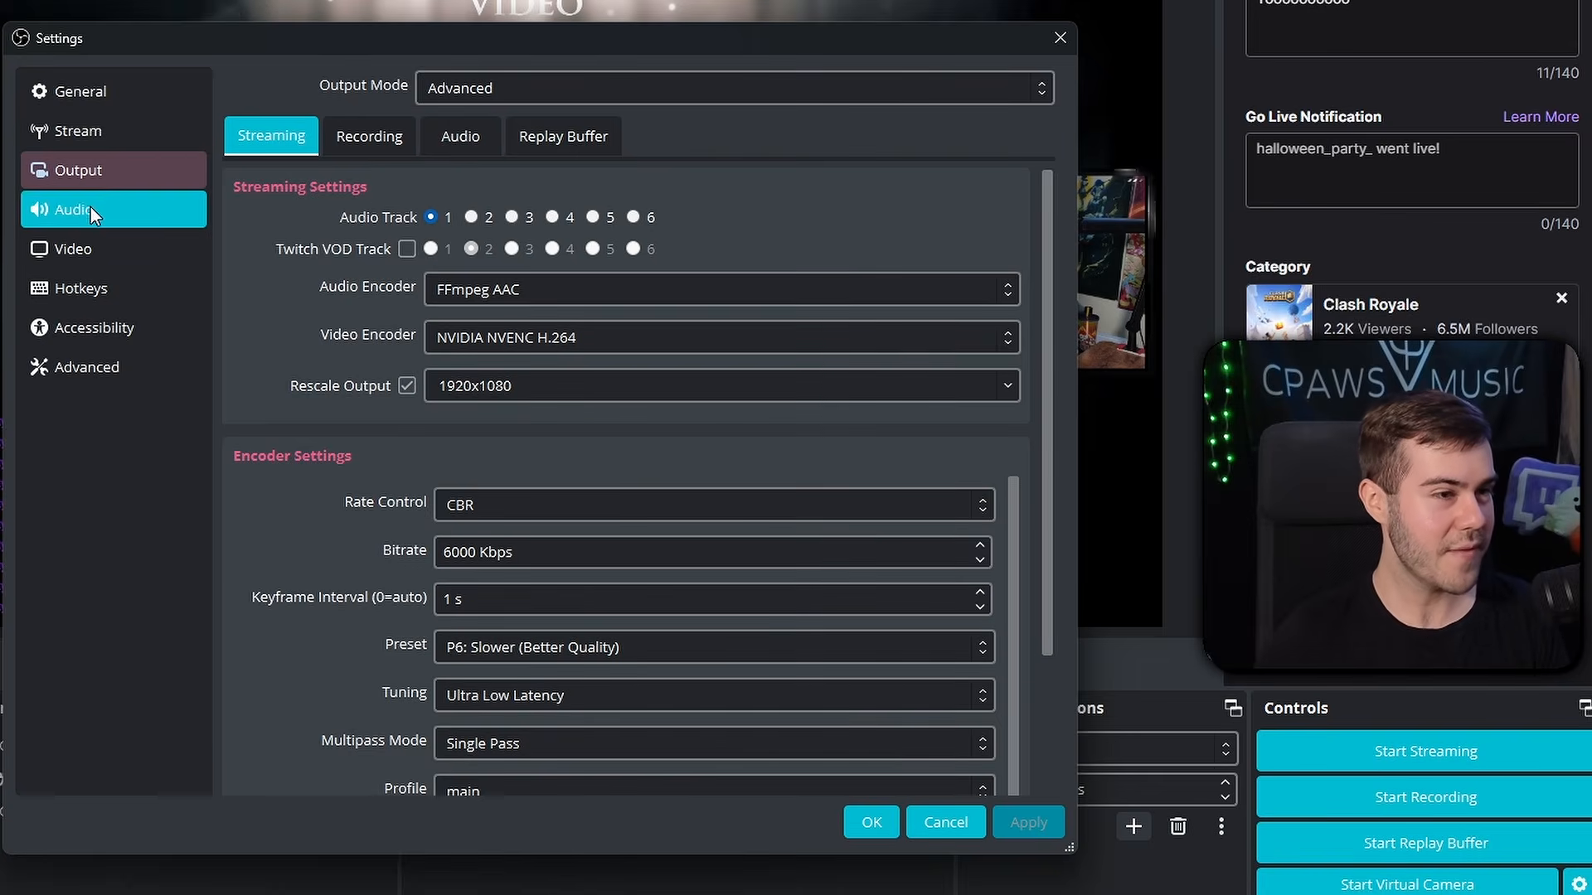
{"action": "left_click", "coordinate": [465, 137]}
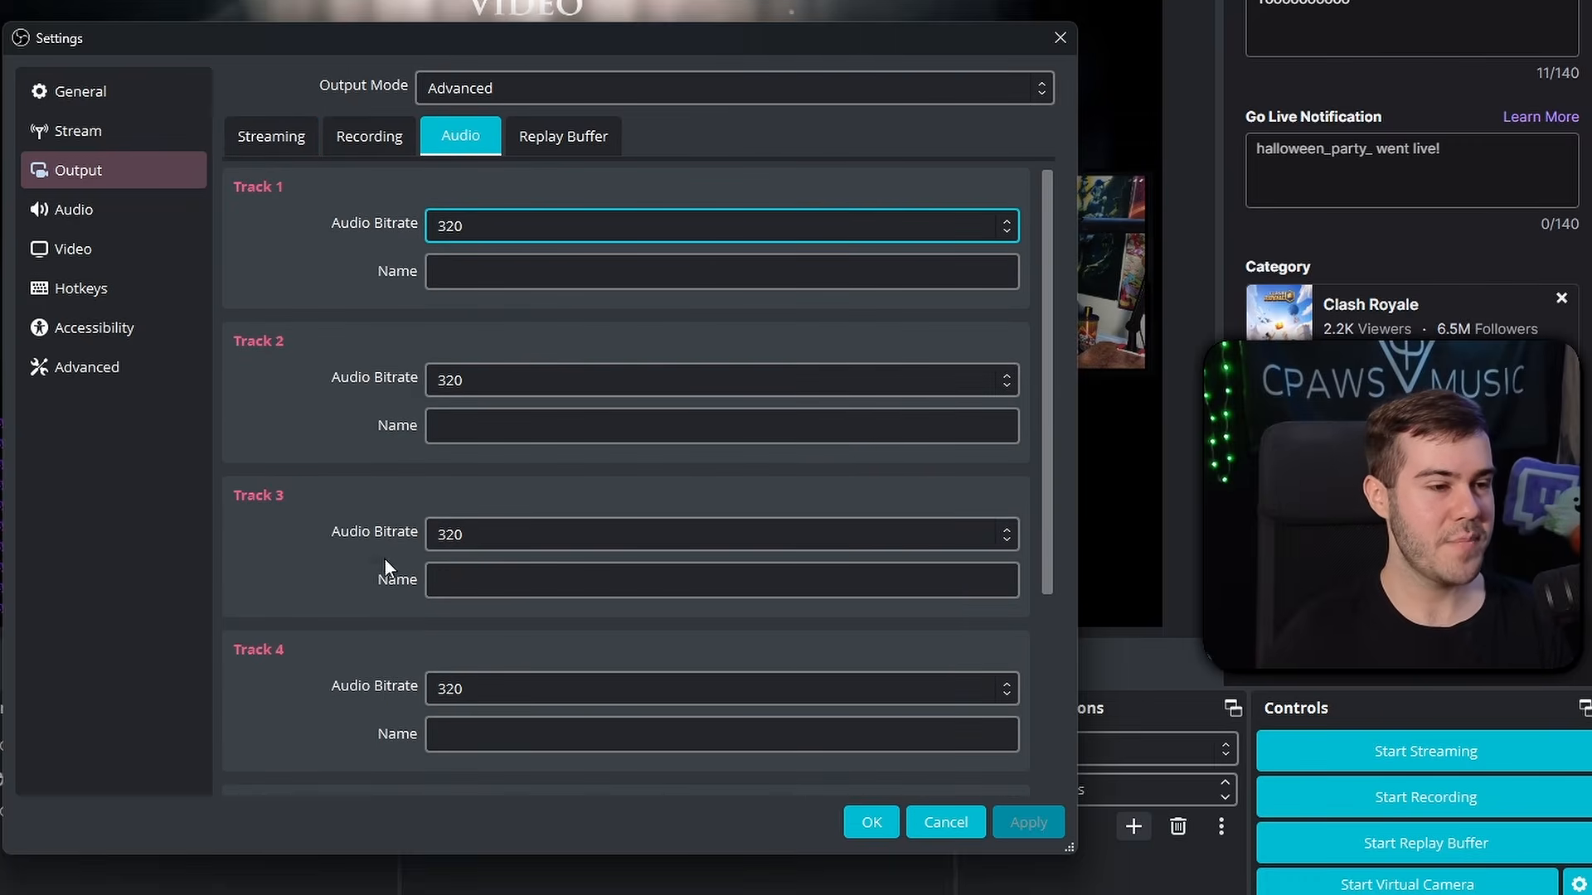
{"action": "scroll", "coordinate": [384, 555], "scroll_direction": "down", "scroll_amount": 5}
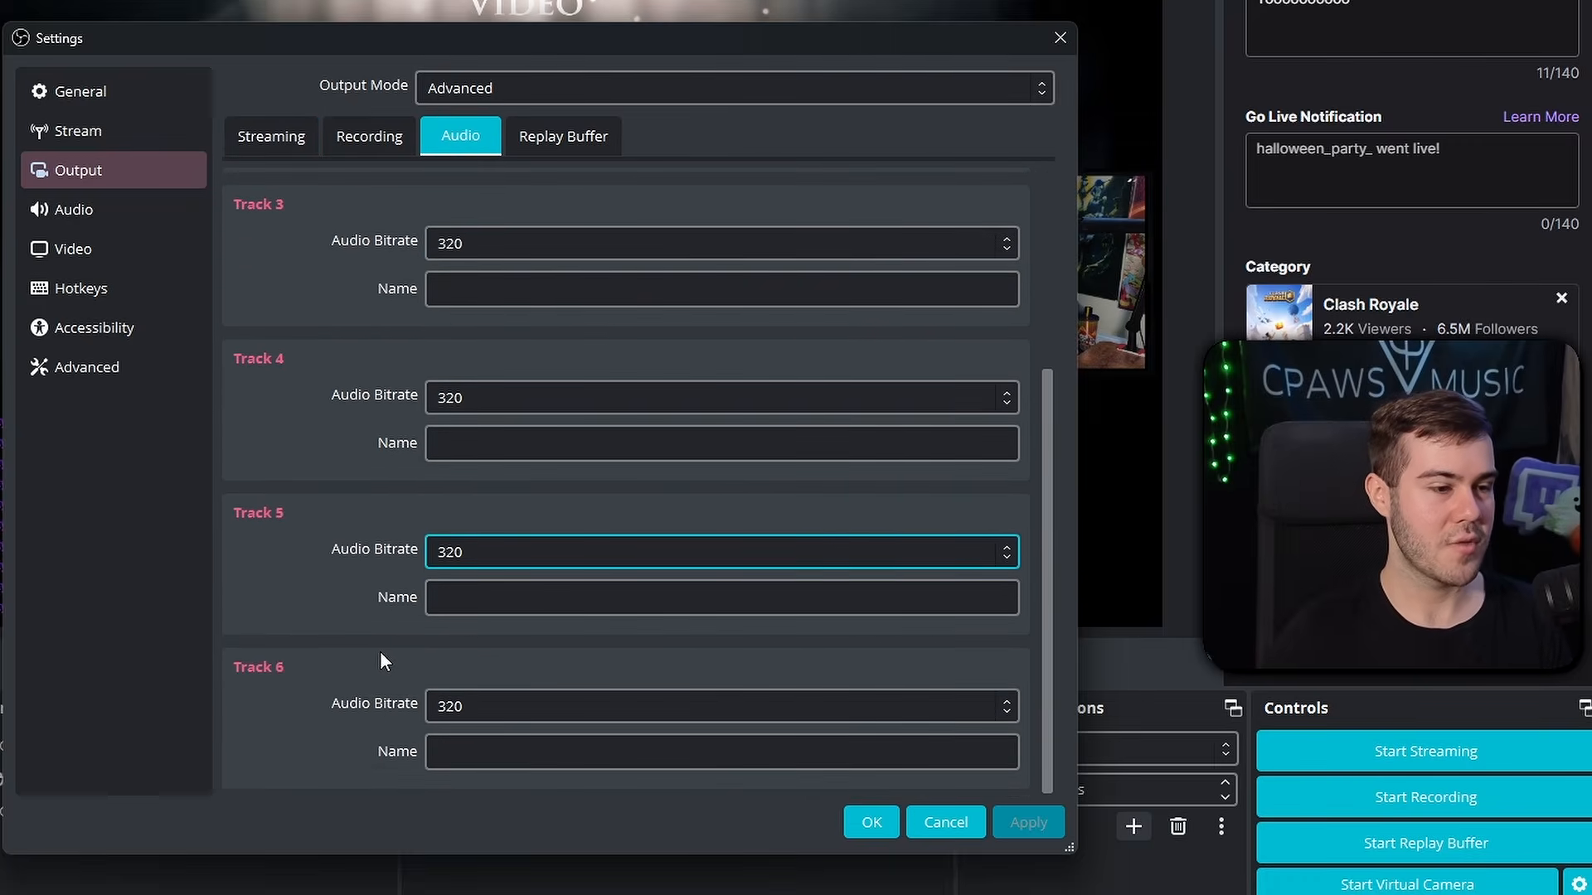
{"action": "scroll", "coordinate": [378, 647], "scroll_direction": "up", "scroll_amount": 5}
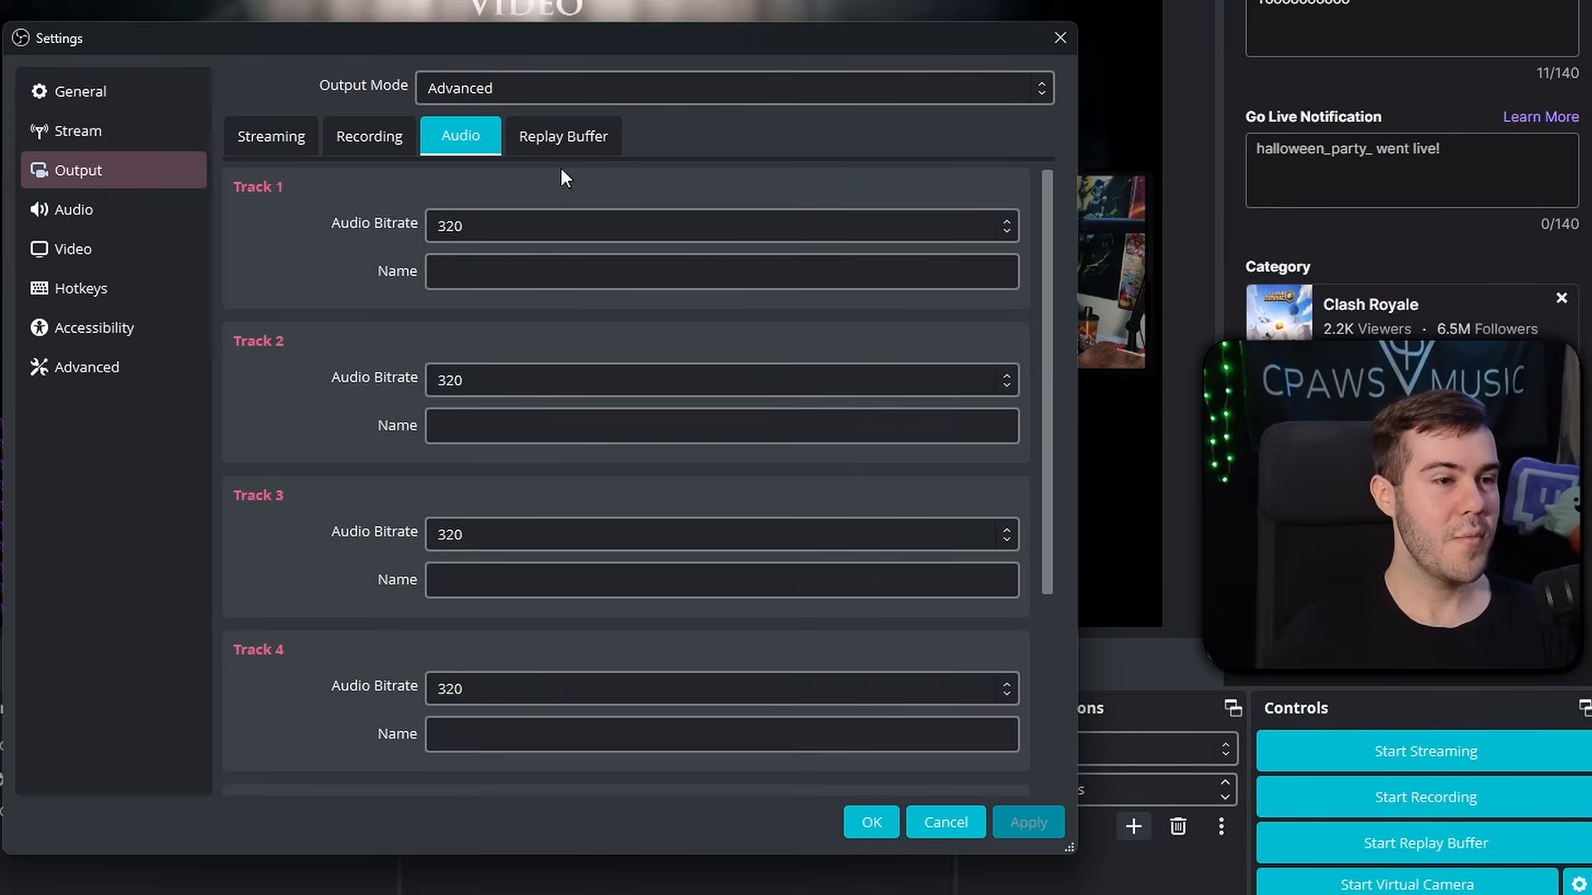
{"action": "left_click", "coordinate": [575, 137]}
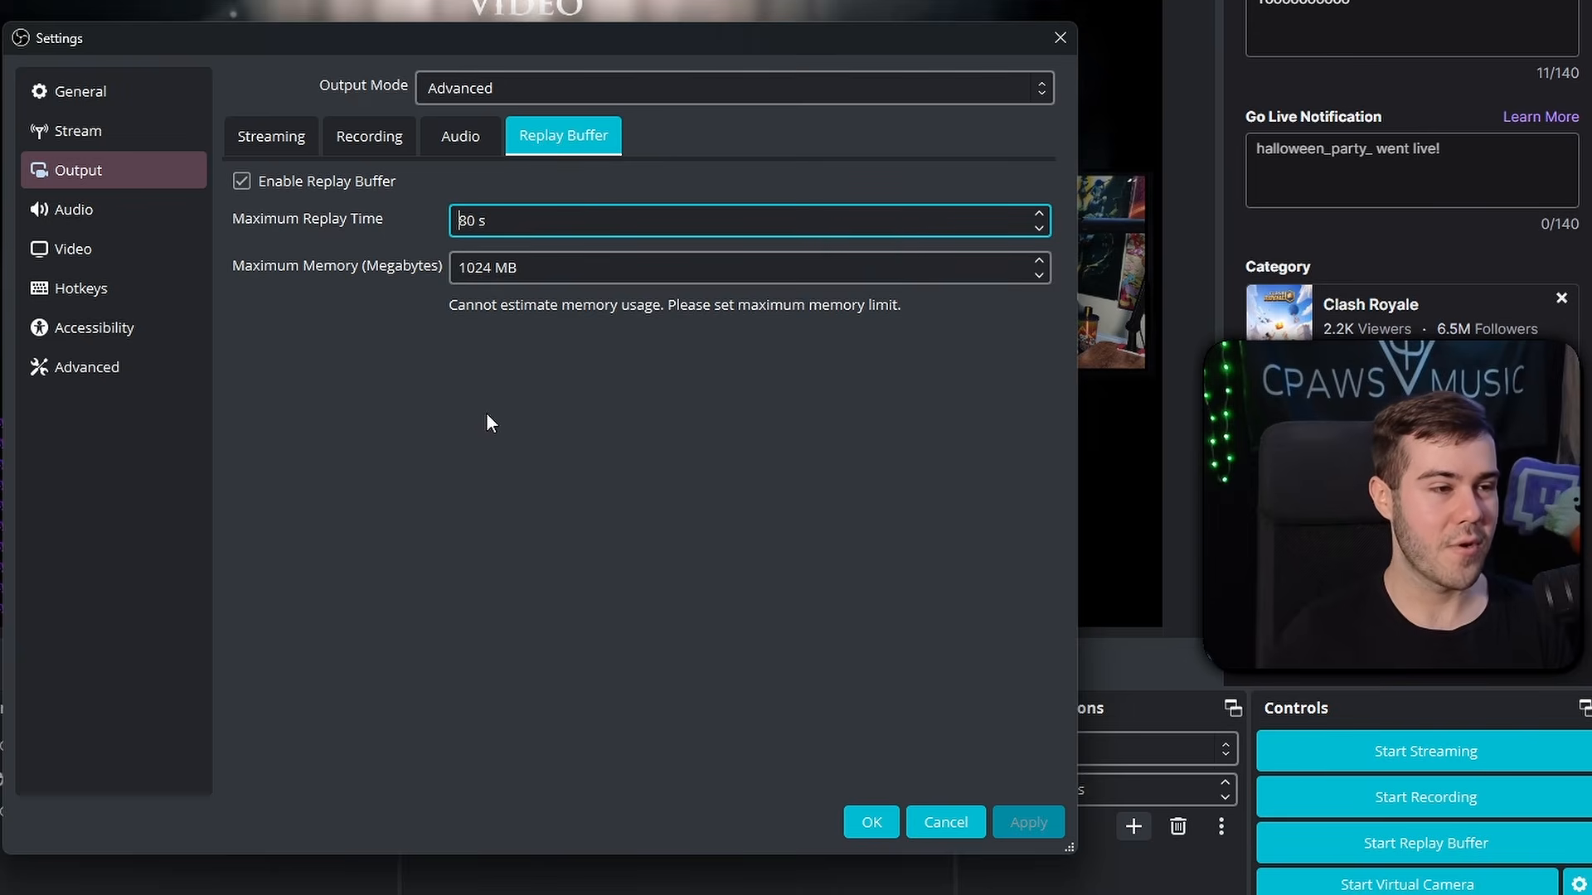
{"action": "left_click", "coordinate": [244, 183]}
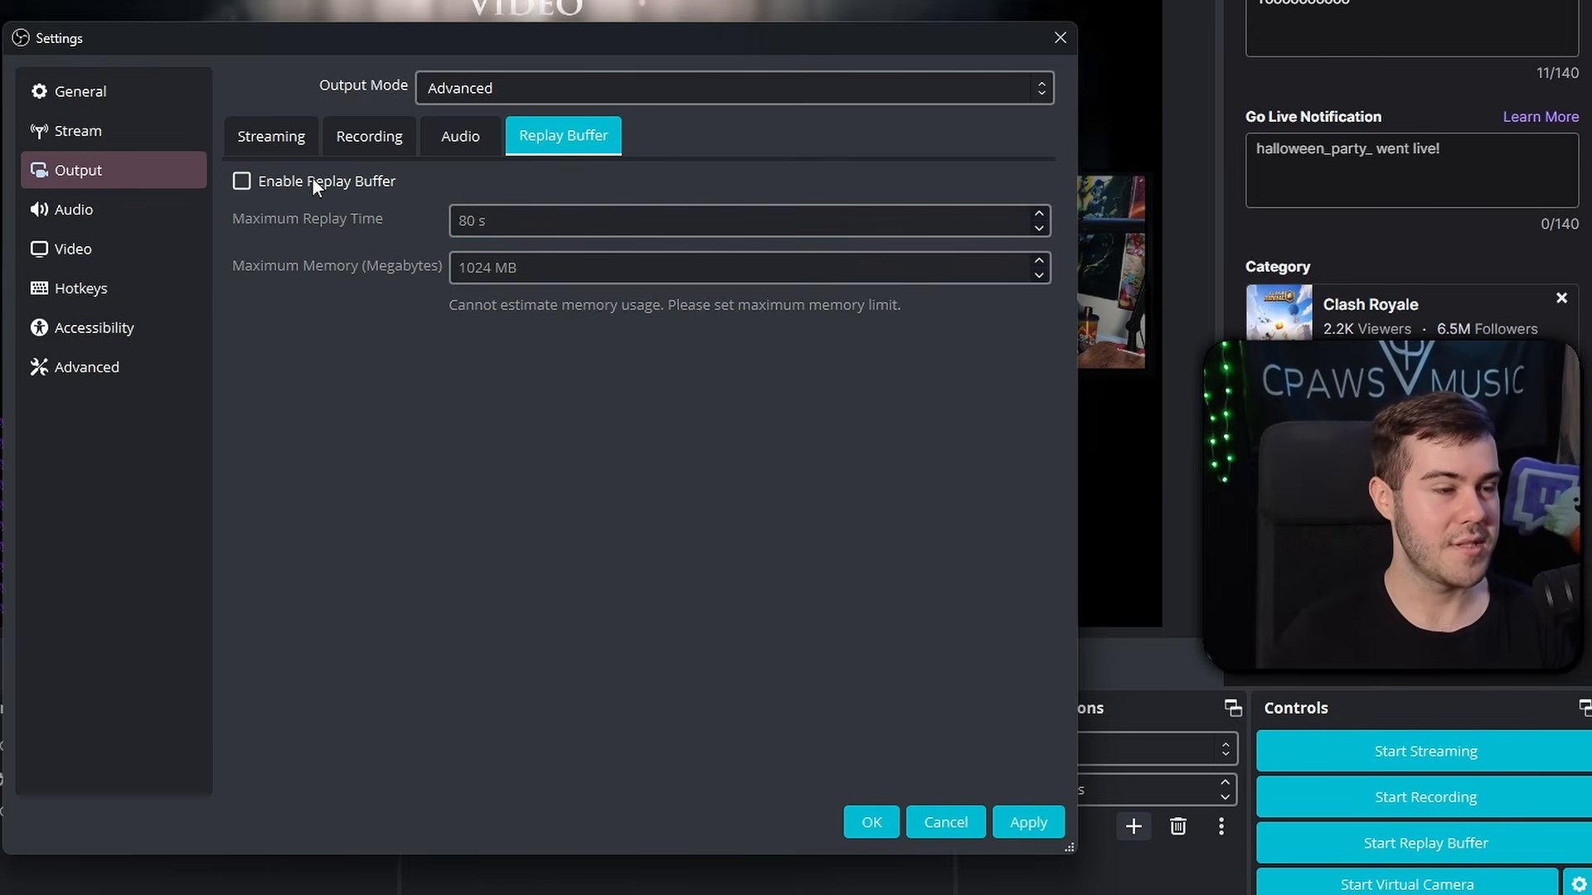
{"action": "left_click", "coordinate": [1022, 819]}
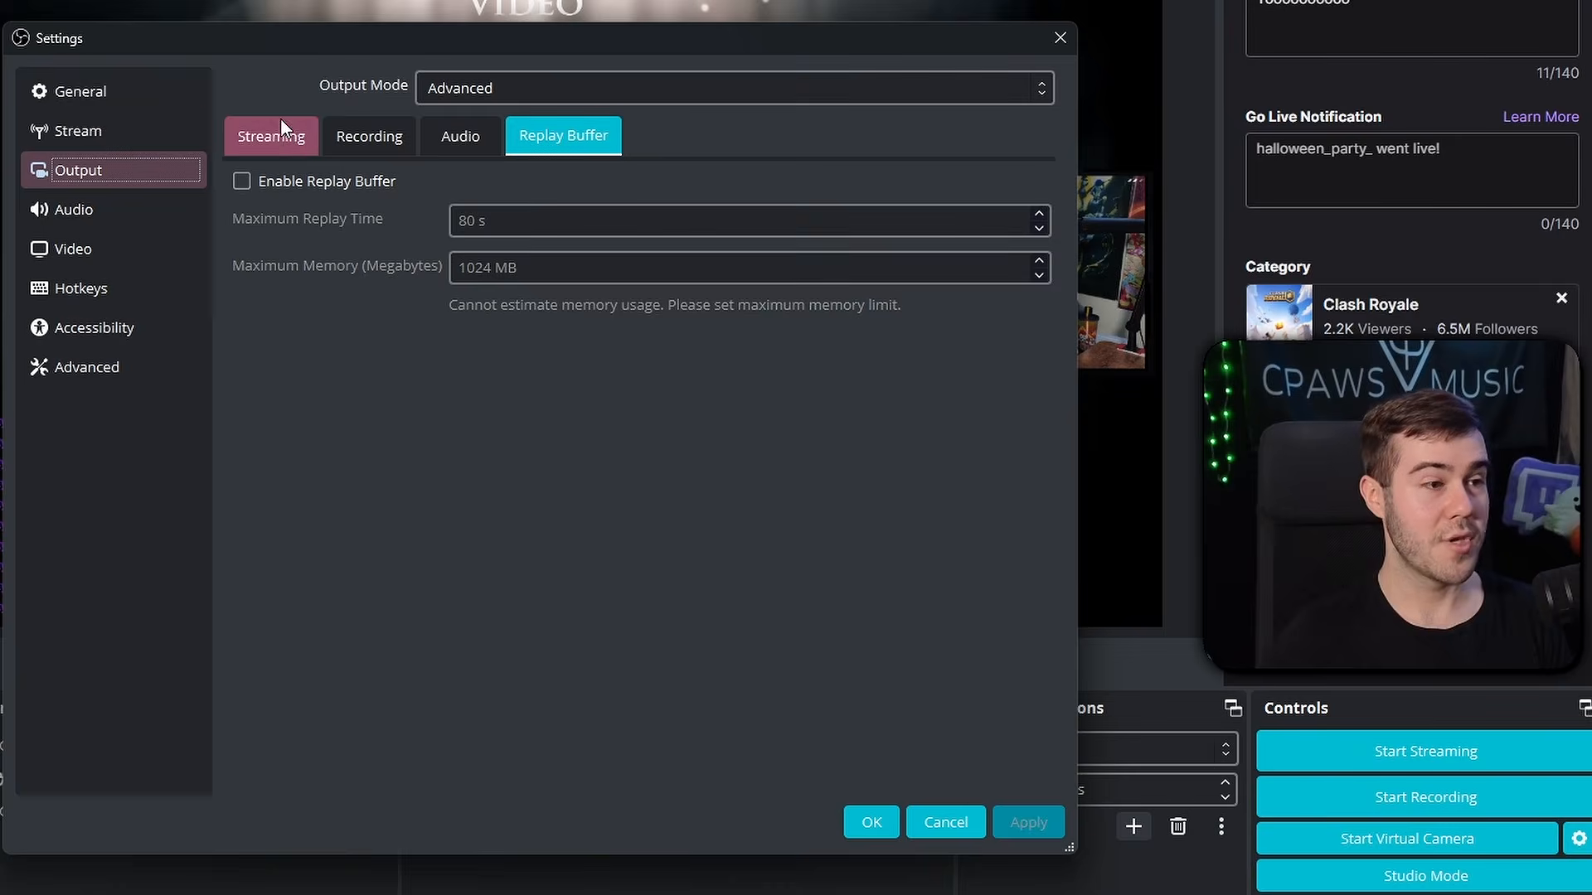
{"action": "left_click", "coordinate": [91, 176]}
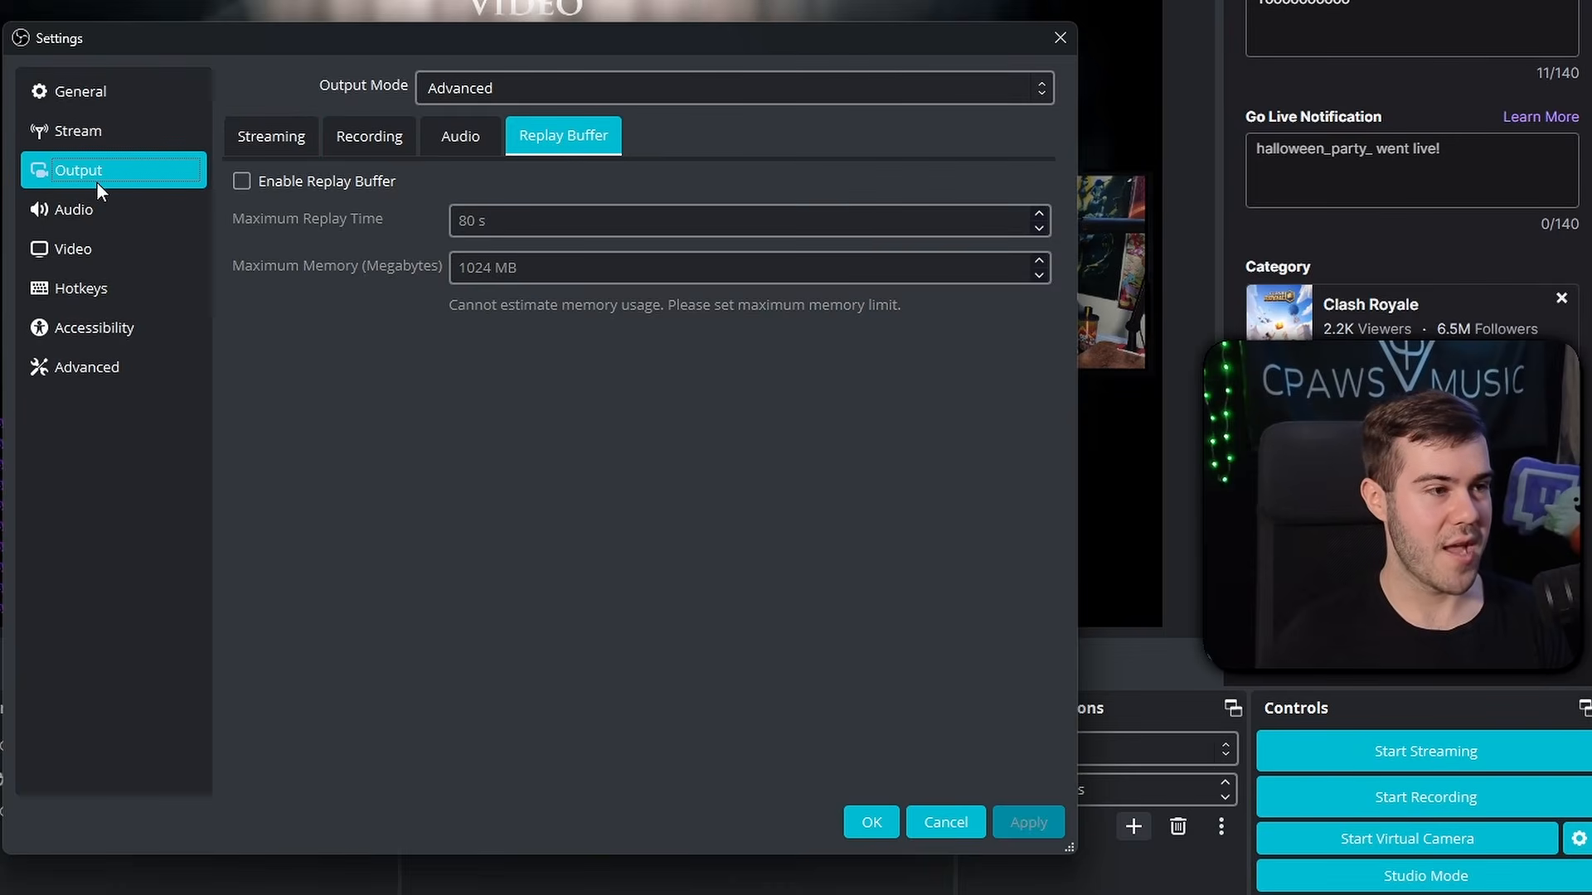
- Set the global Desktop Audio device to Default in the audio settings
{"action": "left_click", "coordinate": [111, 203]}
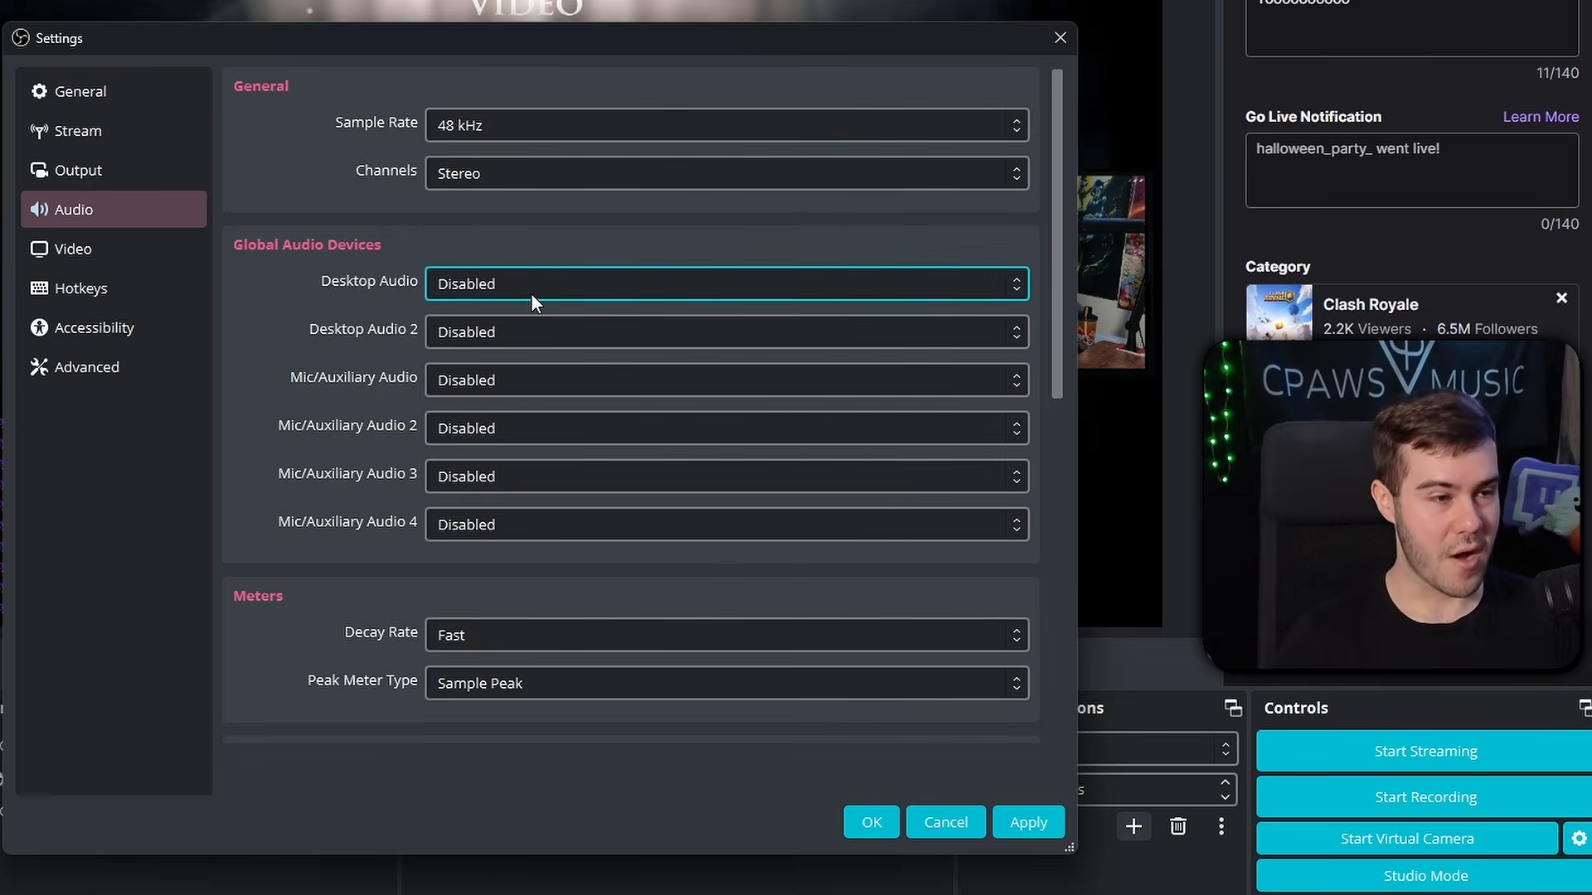
{"action": "left_click", "coordinate": [506, 285]}
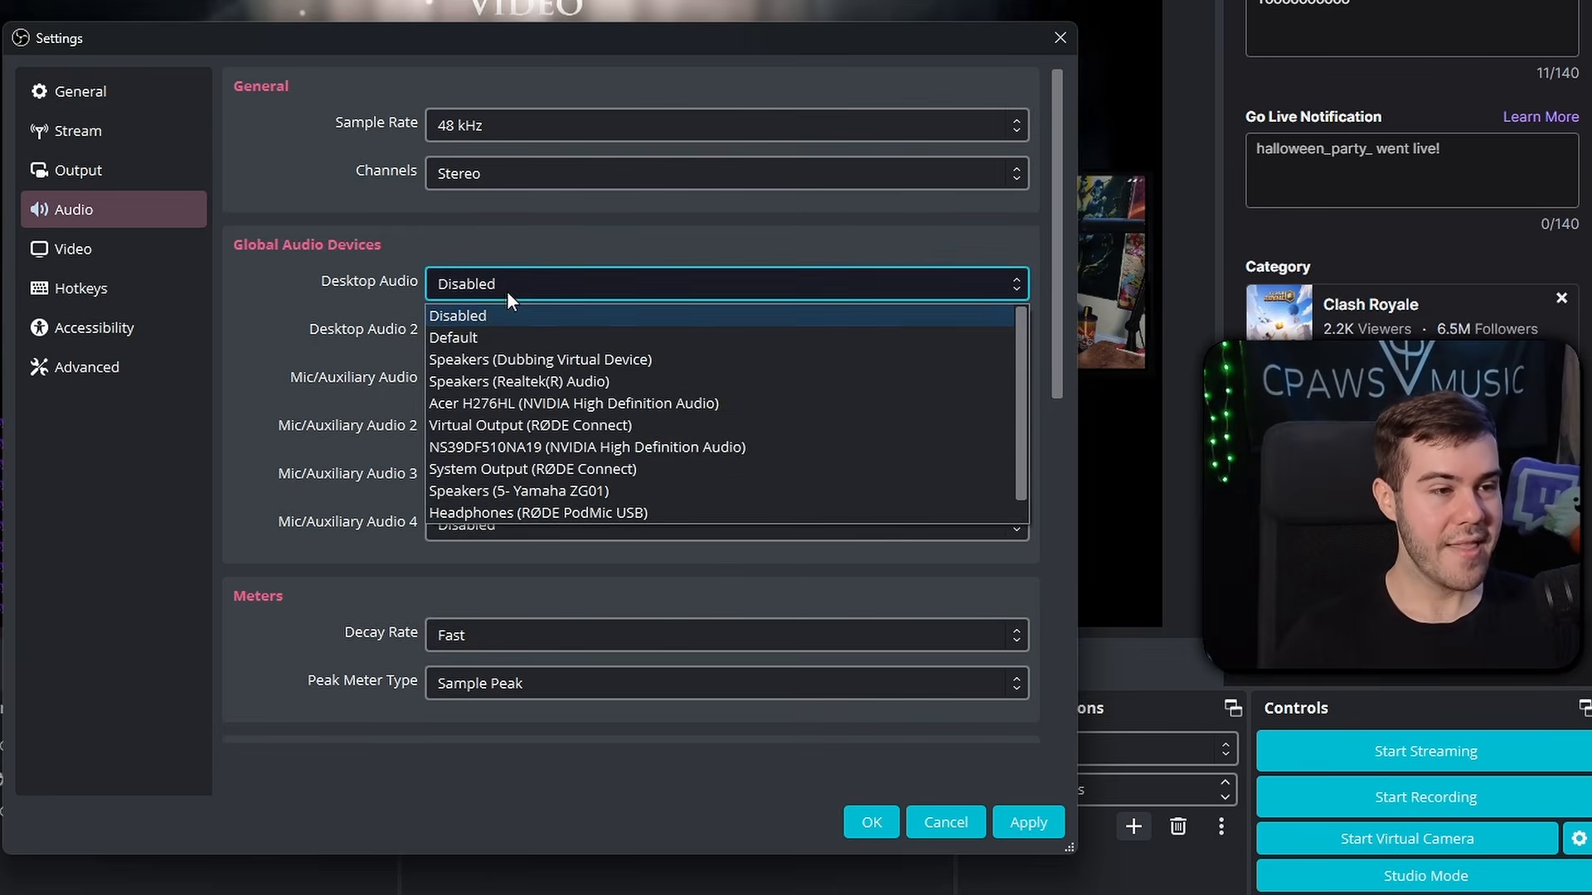
{"action": "left_click", "coordinate": [500, 337]}
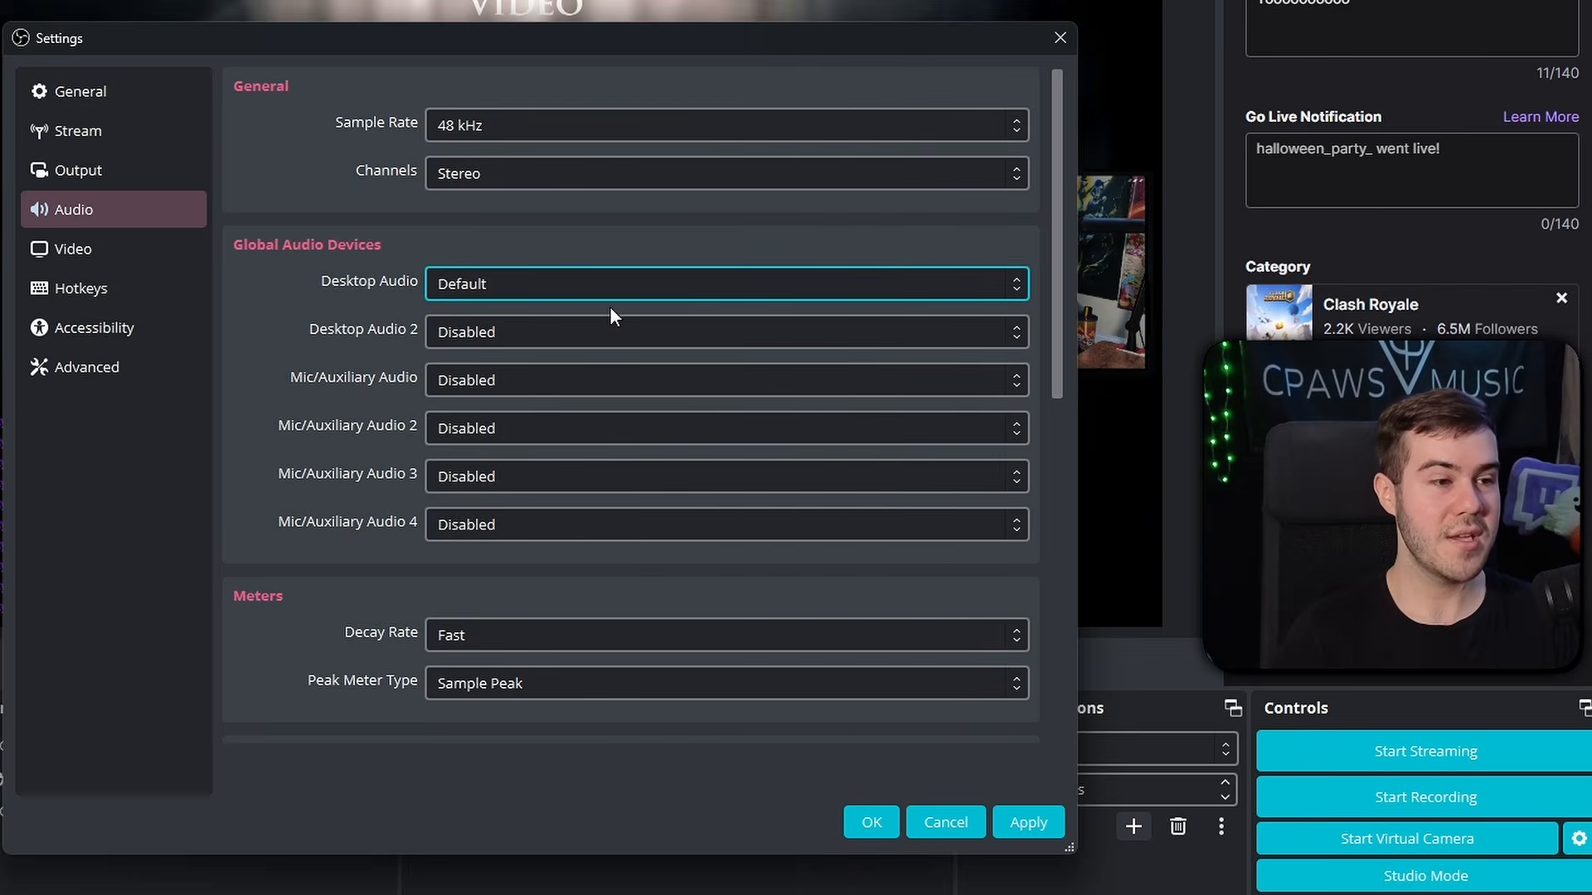
{"action": "left_click", "coordinate": [517, 289]}
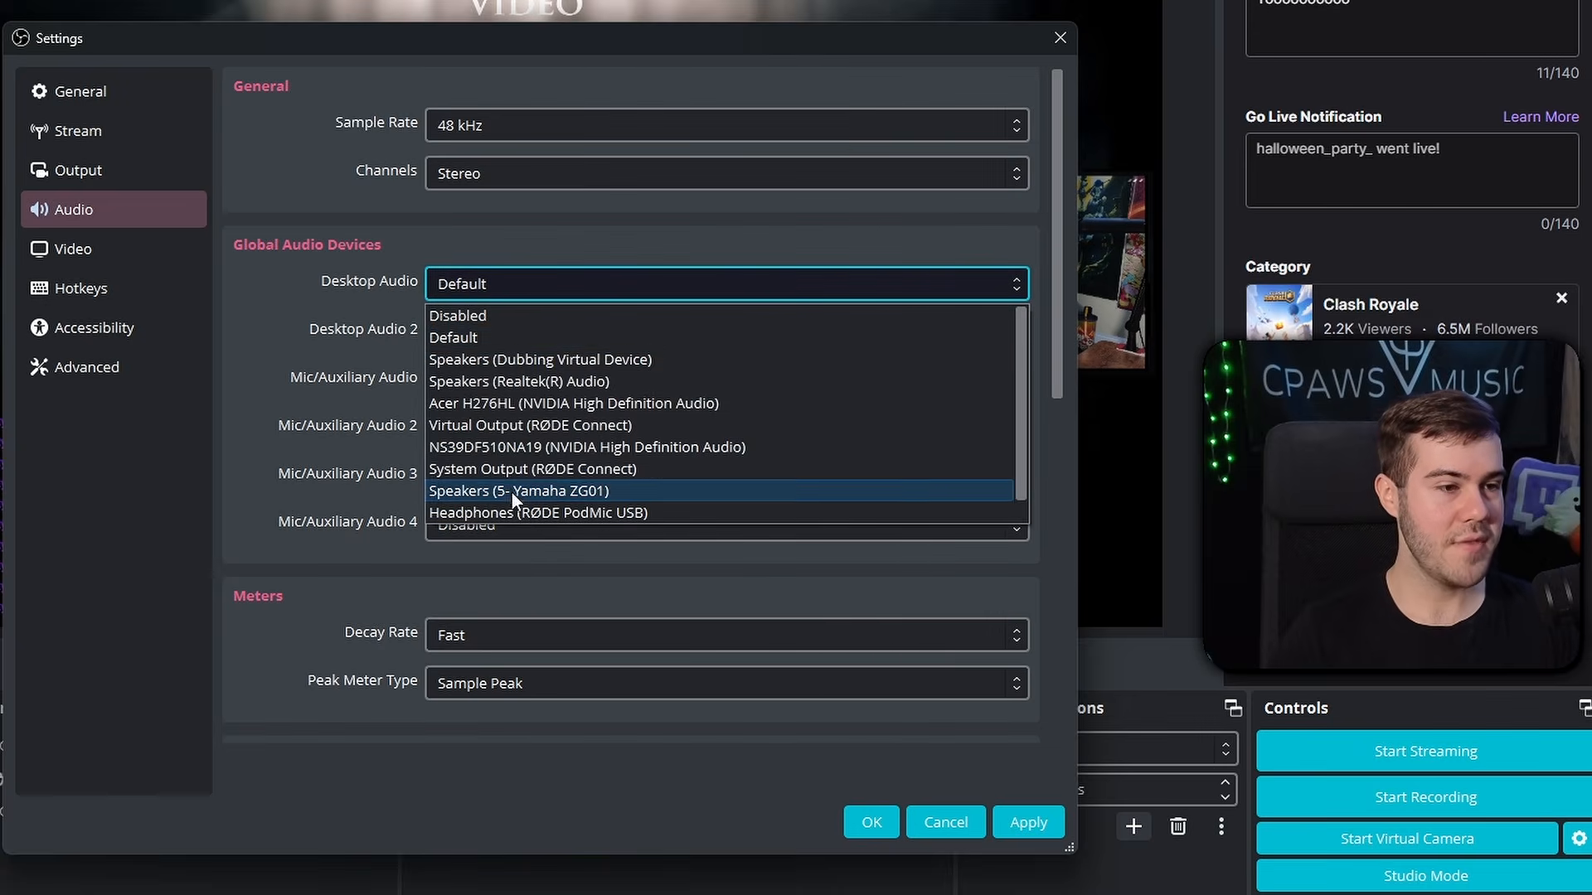
{"action": "left_click", "coordinate": [515, 340]}
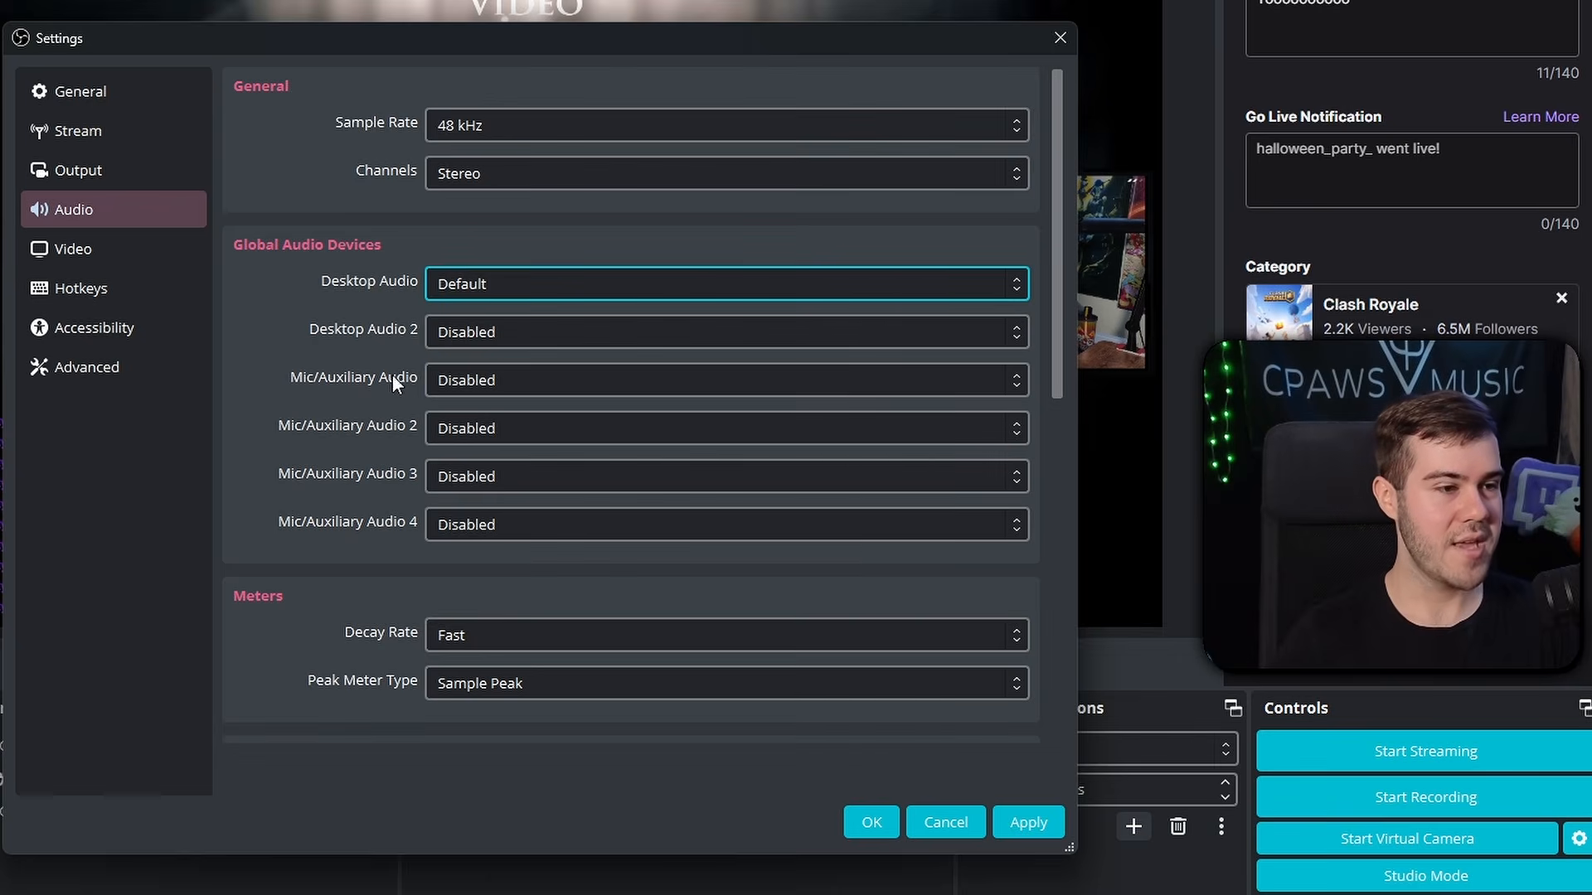
- Set the Mic/Auxiliary Audio device to Desktop Microphone (RØDE PodMic USB)
{"action": "left_click", "coordinate": [522, 380]}
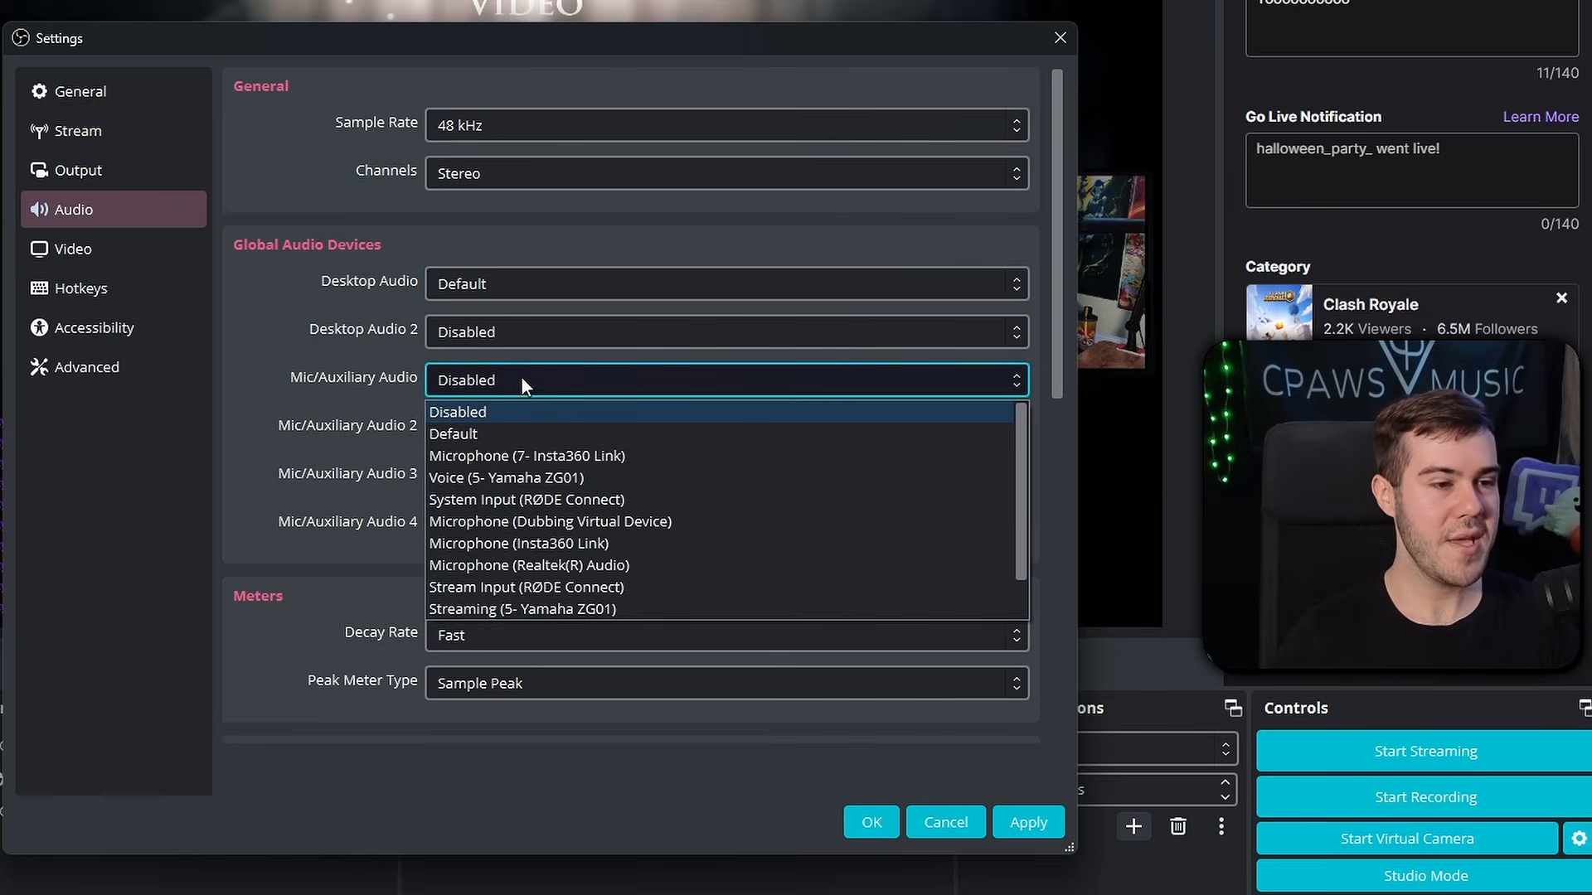
{"action": "scroll", "coordinate": [554, 594], "scroll_direction": "down", "scroll_amount": 1}
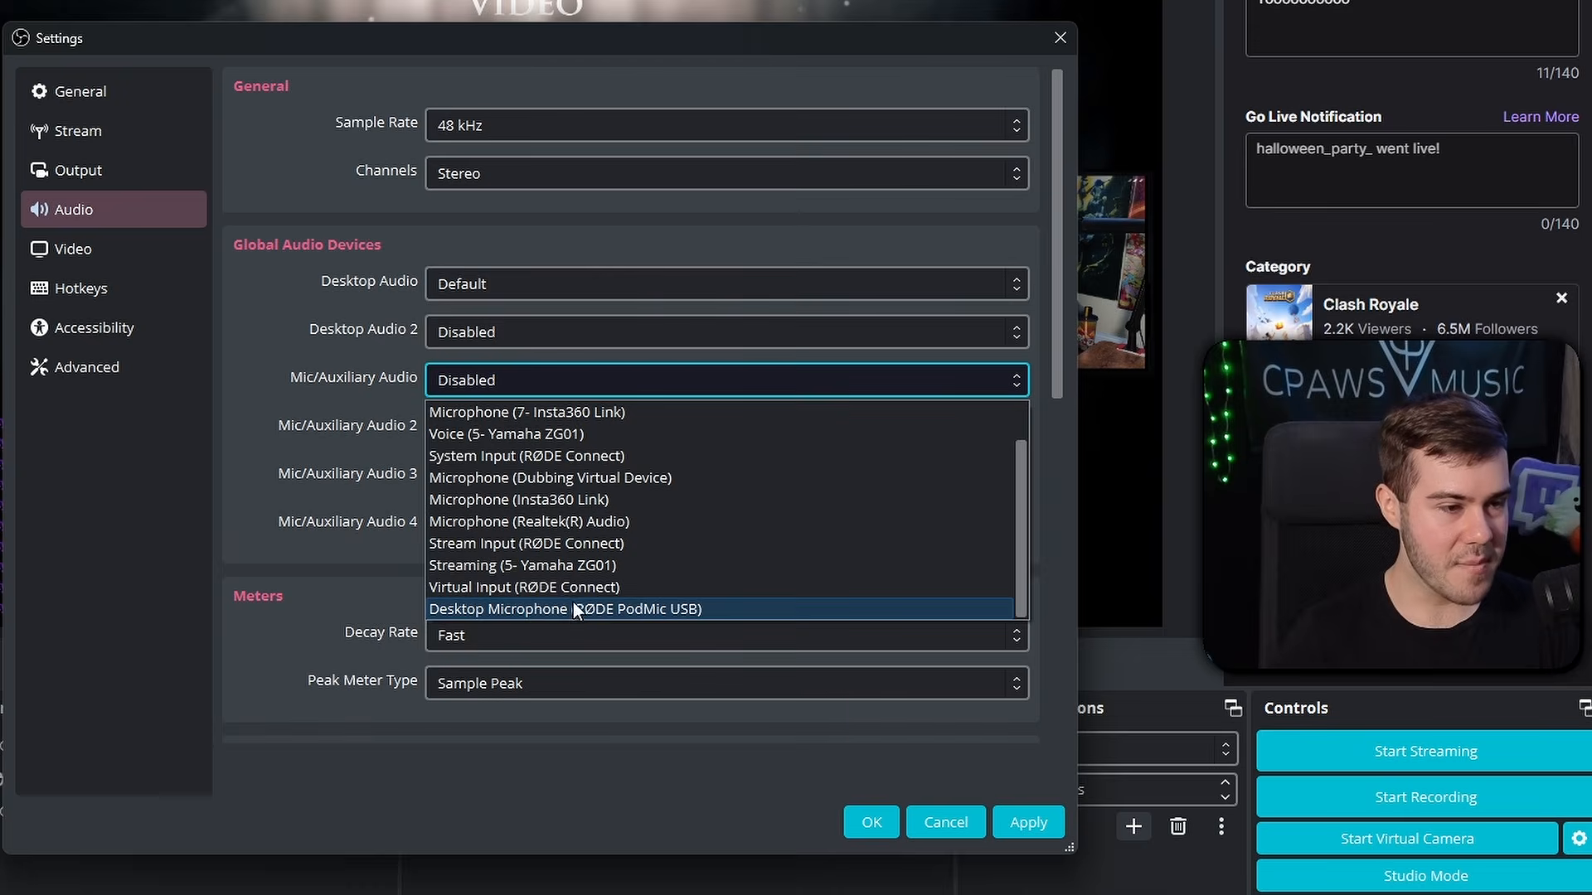
{"action": "left_click", "coordinate": [519, 610]}
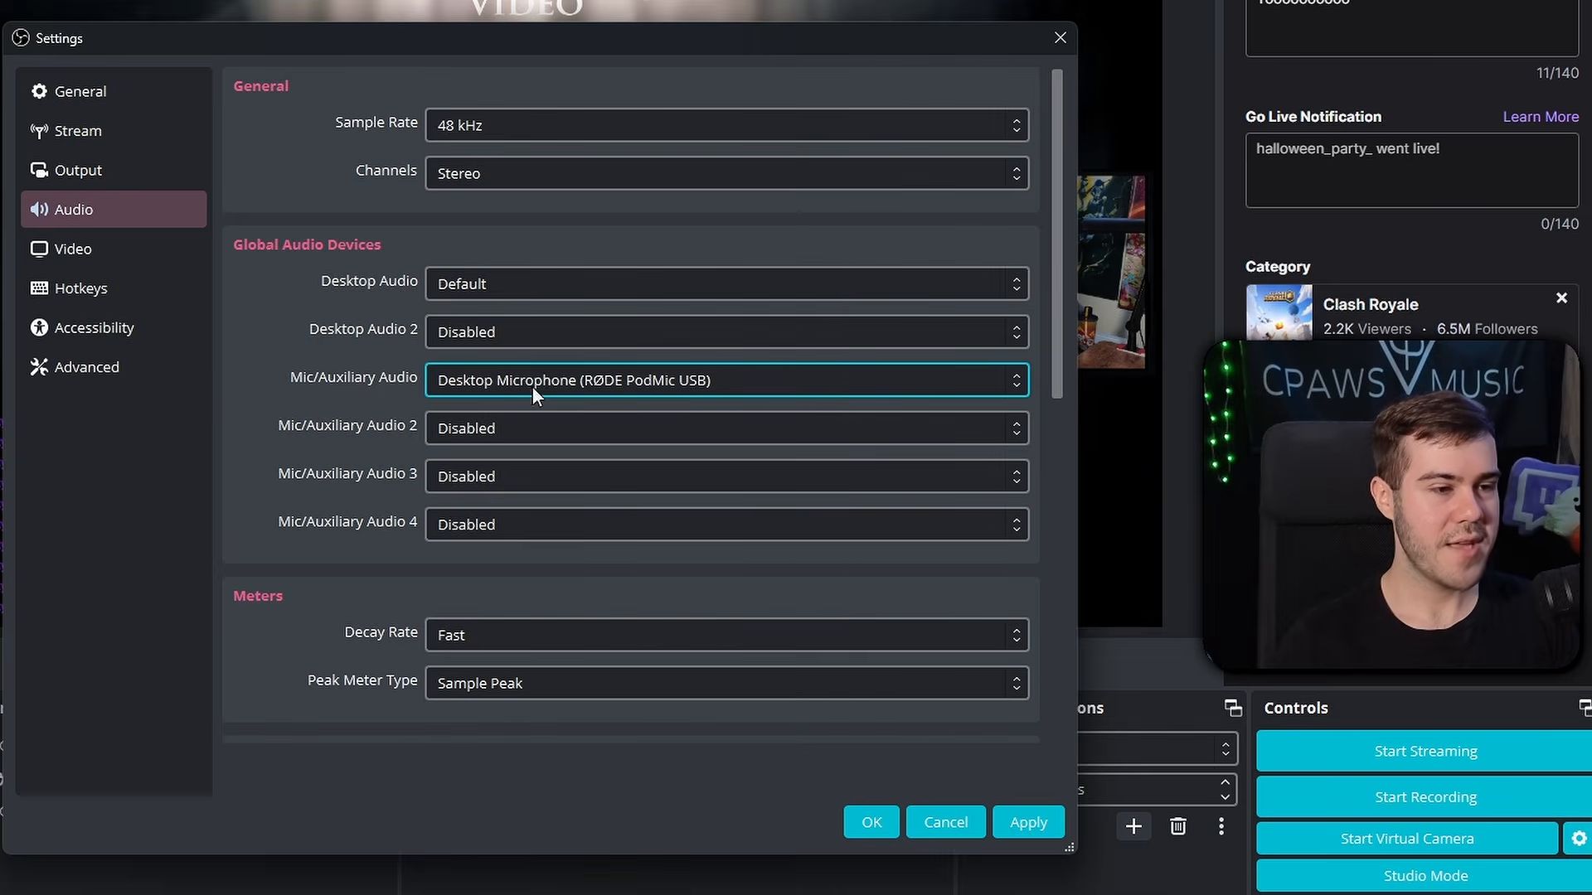
- Review the meter, monitoring and push-to-talk options, apply the audio device changes and close the settings
{"action": "scroll", "coordinate": [391, 486], "scroll_direction": "down", "scroll_amount": 5}
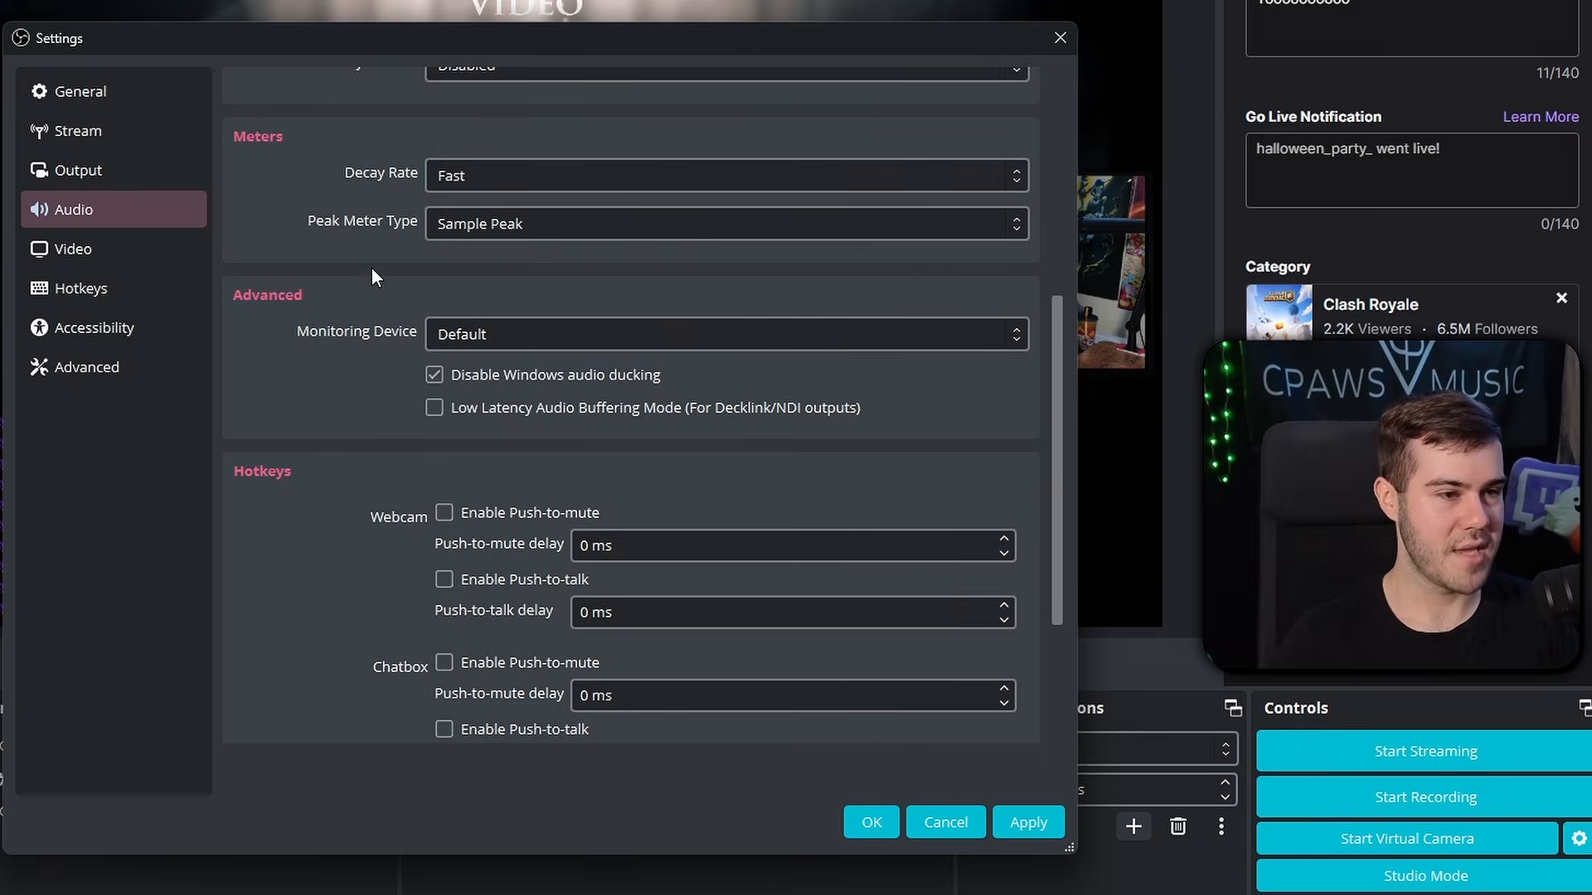
{"action": "scroll", "coordinate": [358, 460], "scroll_direction": "up", "scroll_amount": 1}
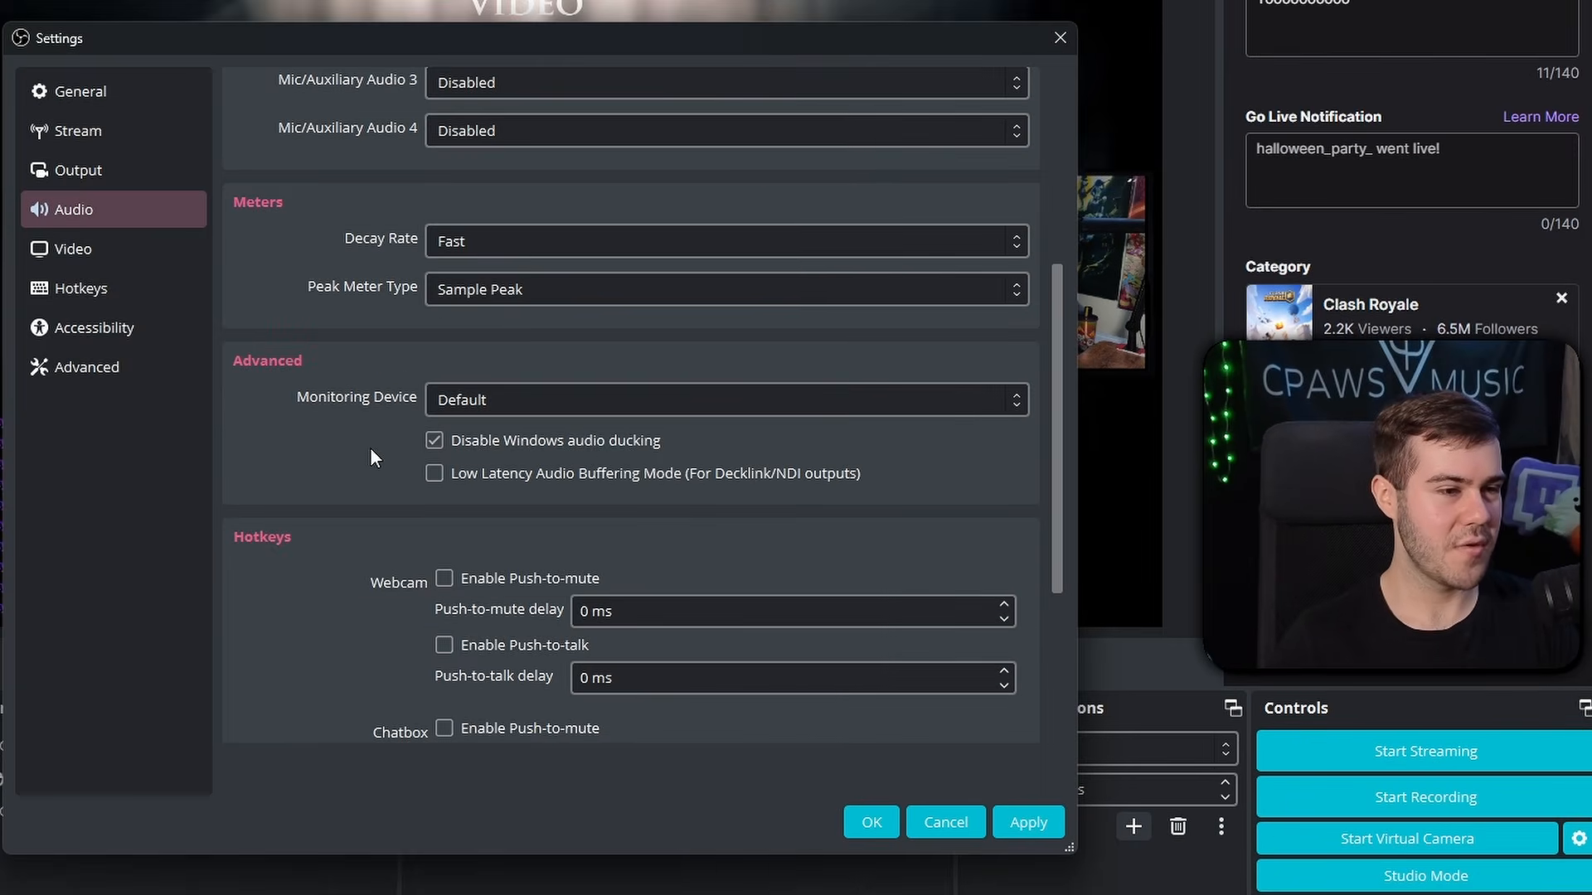
{"action": "scroll", "coordinate": [370, 452], "scroll_direction": "up", "scroll_amount": 1}
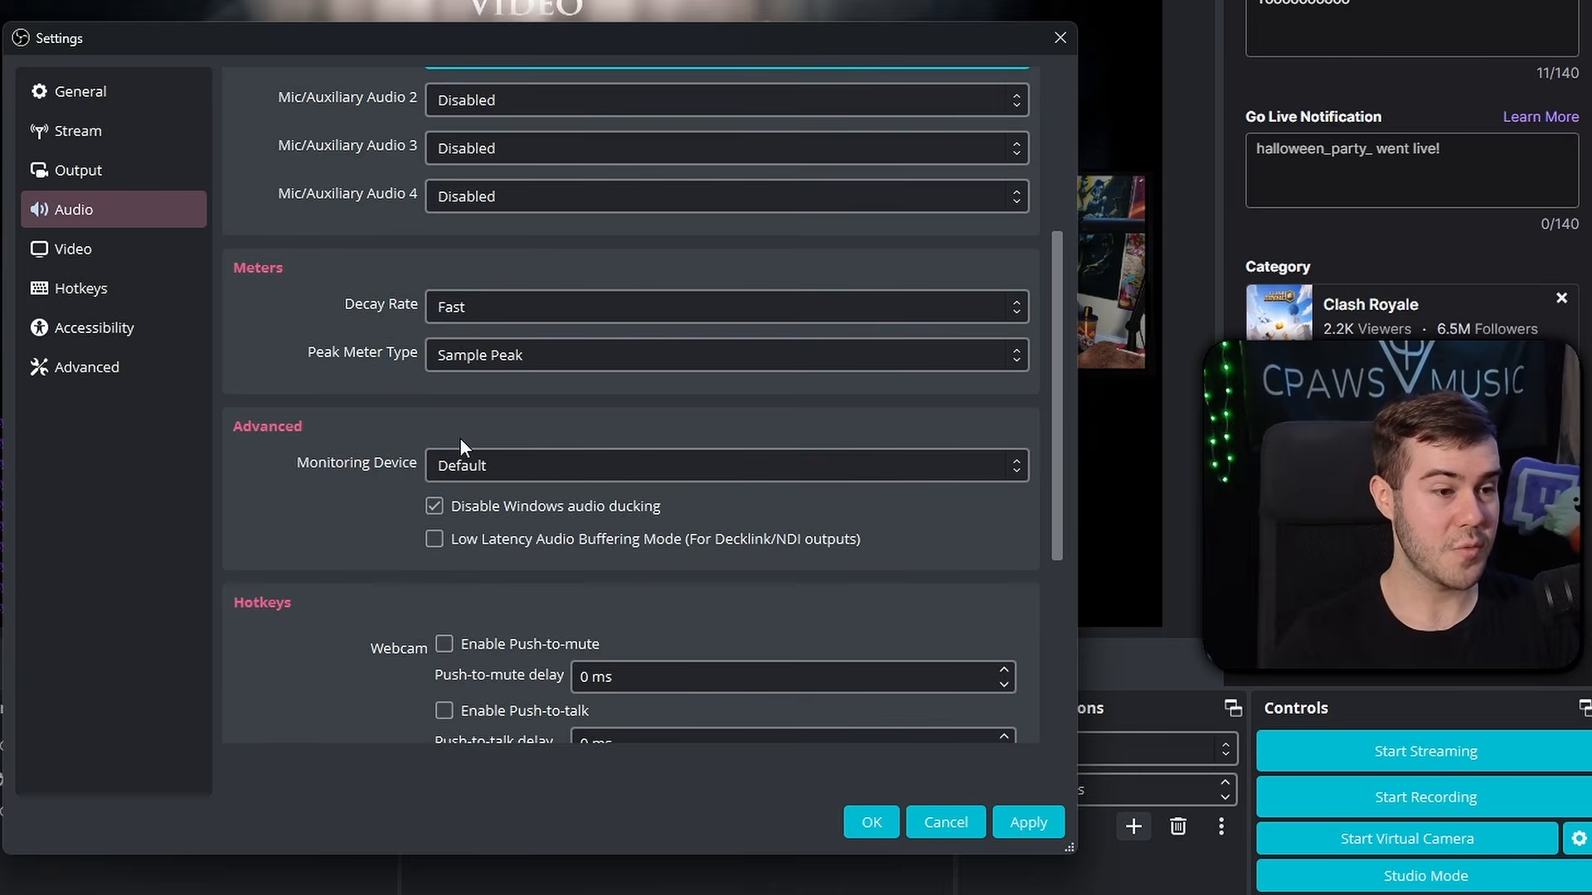
{"action": "scroll", "coordinate": [383, 446], "scroll_direction": "down", "scroll_amount": 1}
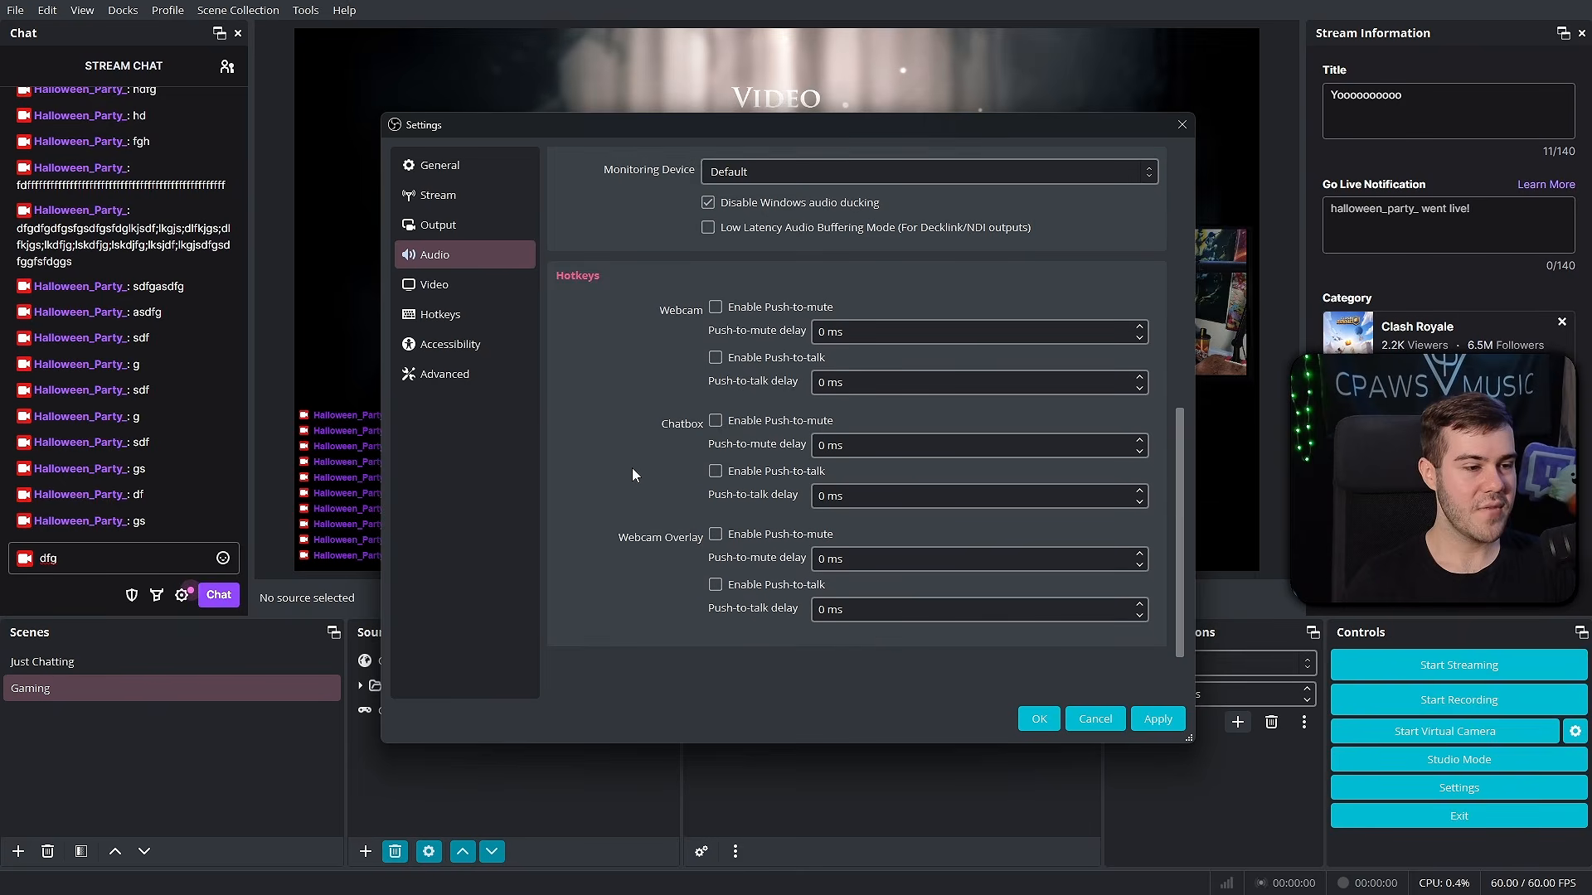
{"action": "scroll", "coordinate": [645, 499], "scroll_direction": "up", "scroll_amount": 3}
{"action": "scroll", "coordinate": [643, 481], "scroll_direction": "up", "scroll_amount": 5}
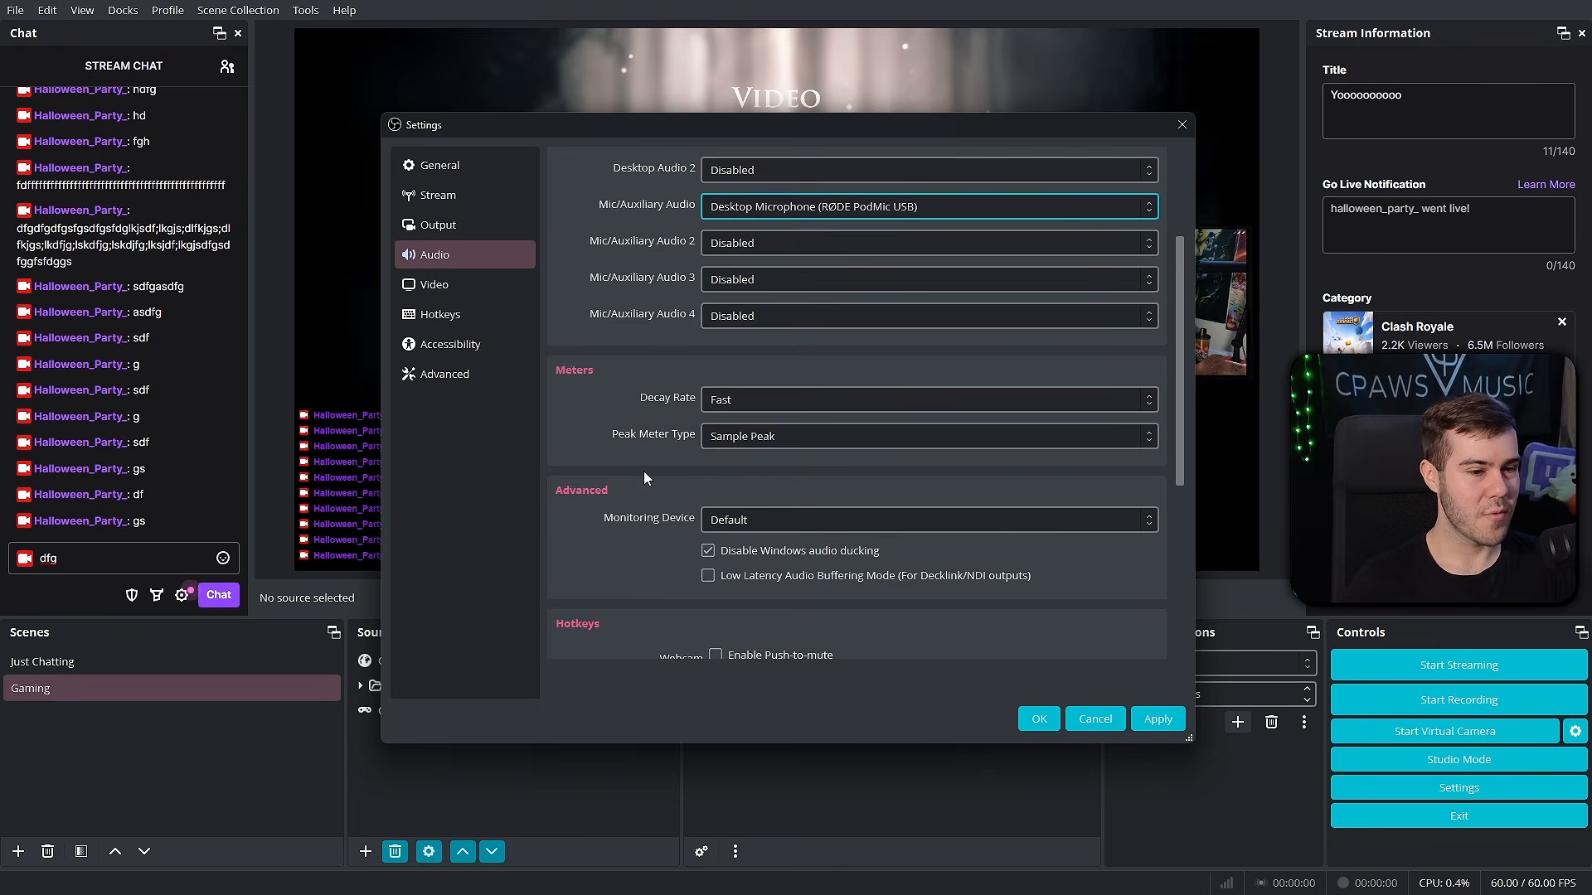
{"action": "left_click", "coordinate": [1162, 722]}
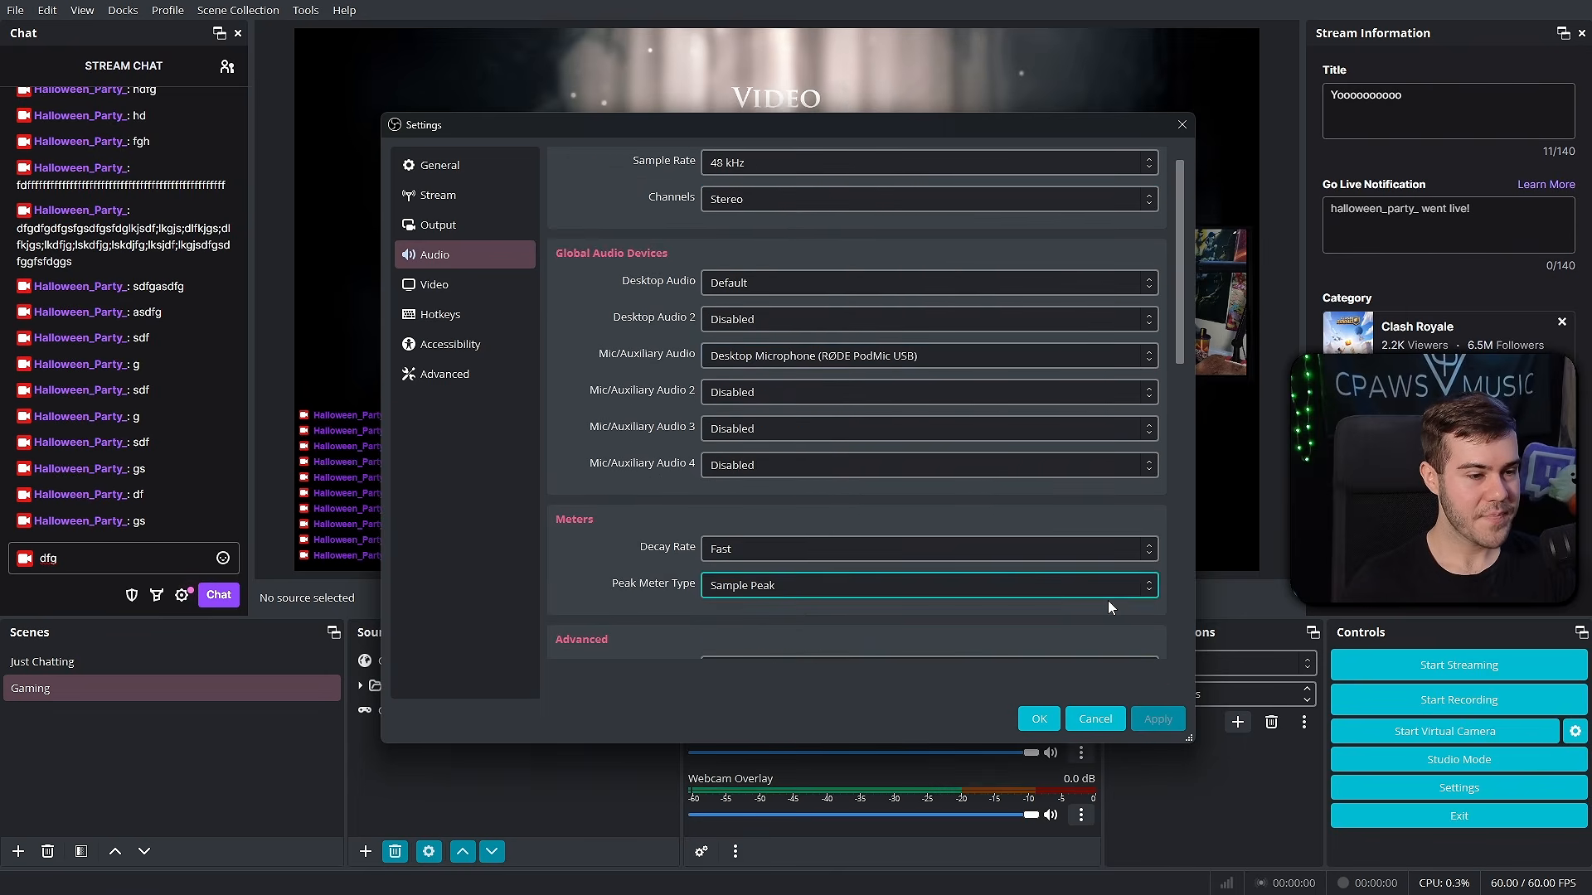
{"action": "left_click_drag", "start_coordinate": [920, 129], "coordinate": [928, 2]}
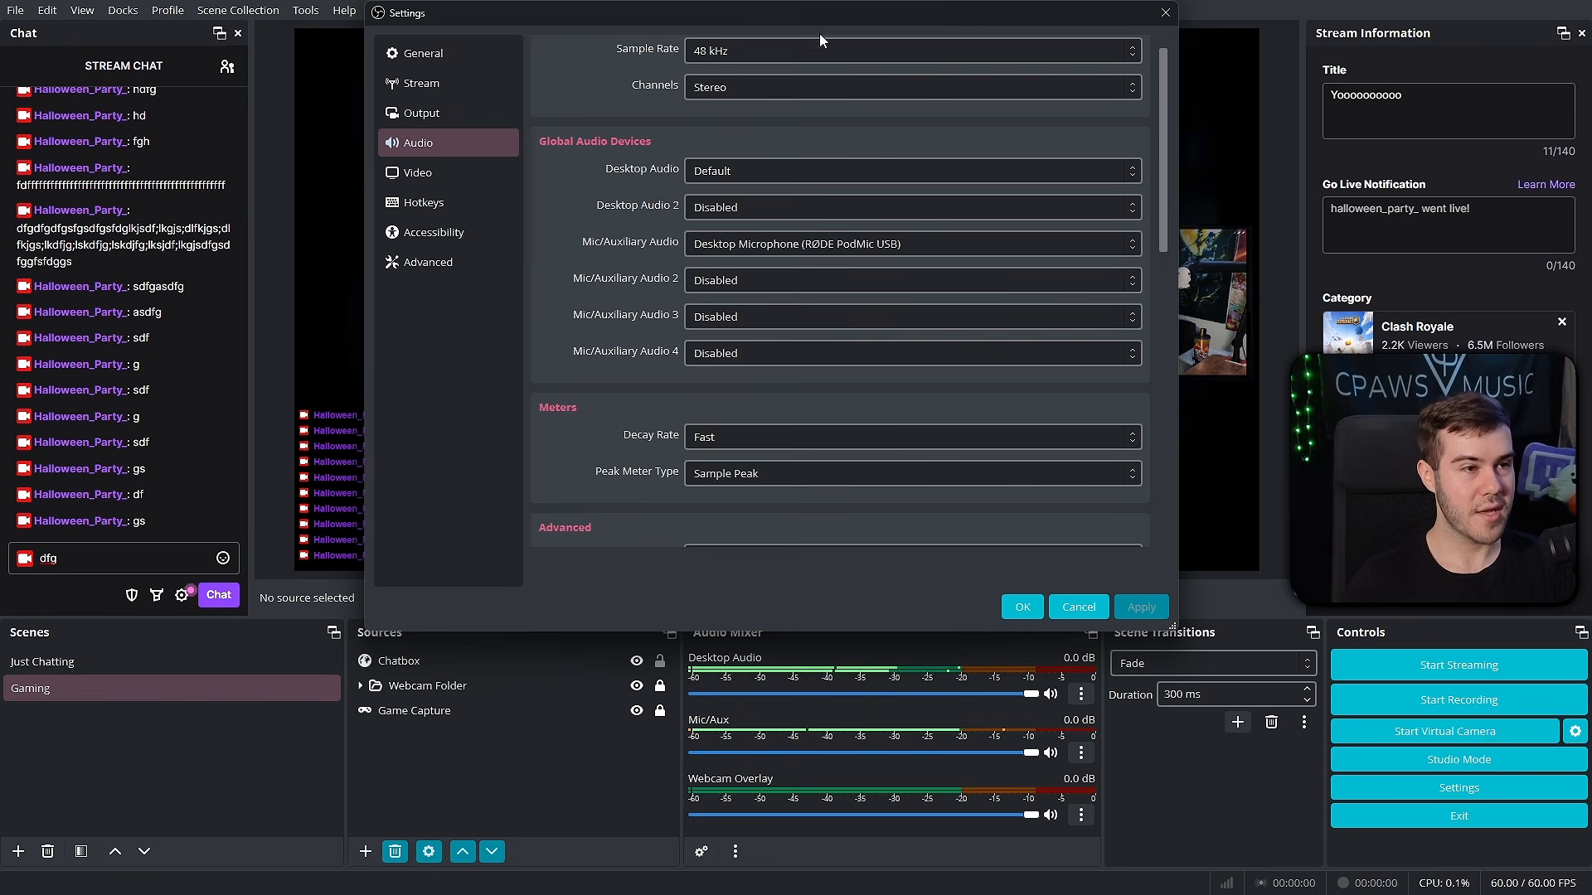
{"action": "left_click_drag", "start_coordinate": [837, 18], "coordinate": [857, 152]}
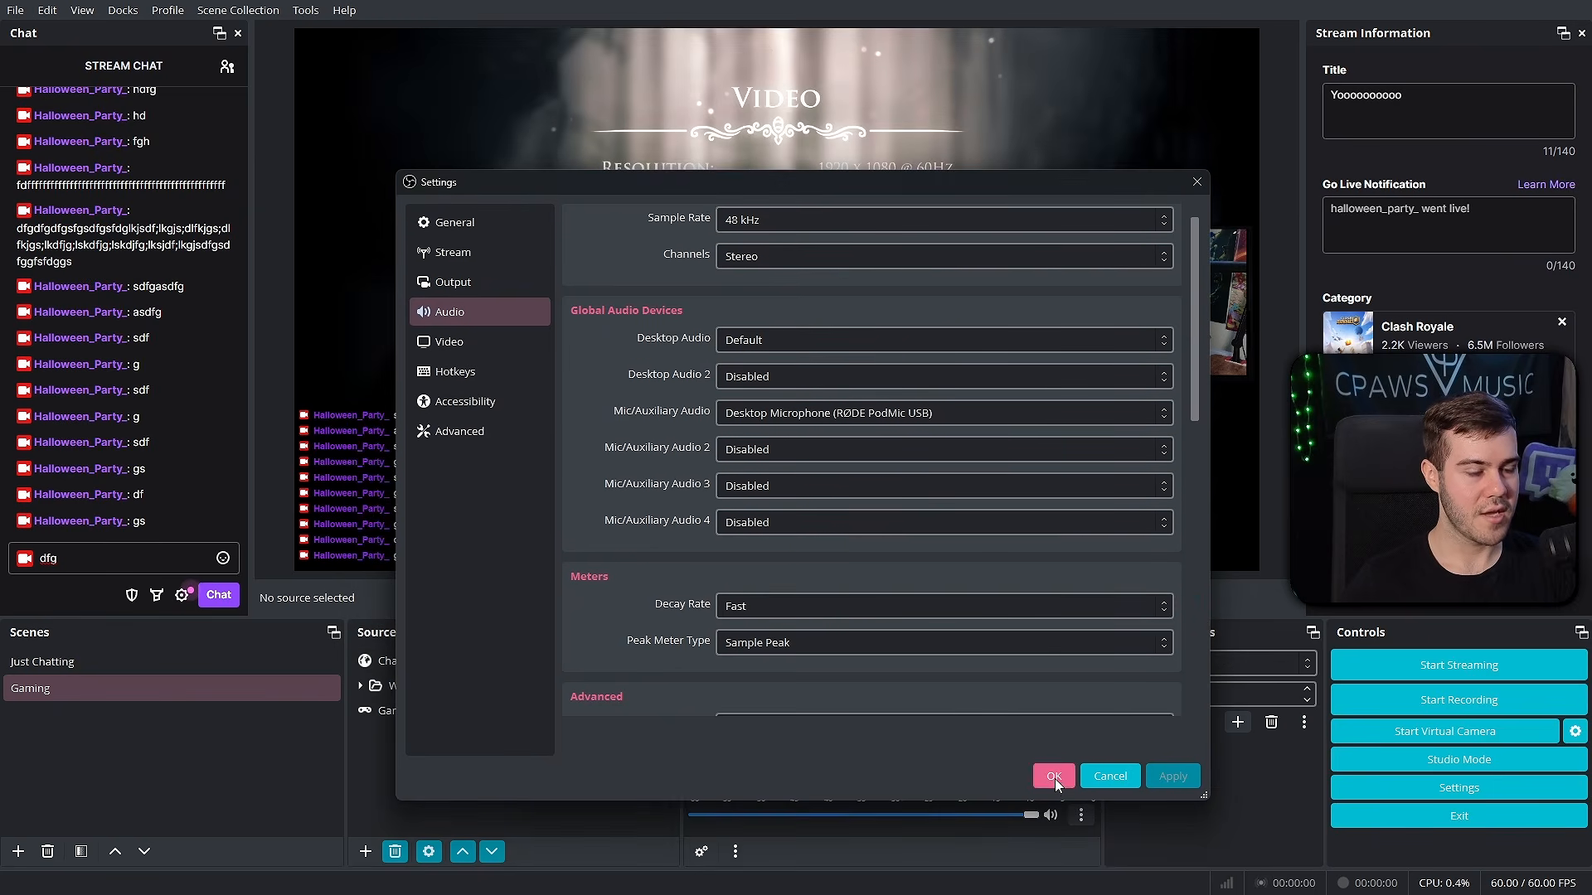
{"action": "left_click", "coordinate": [1055, 777]}
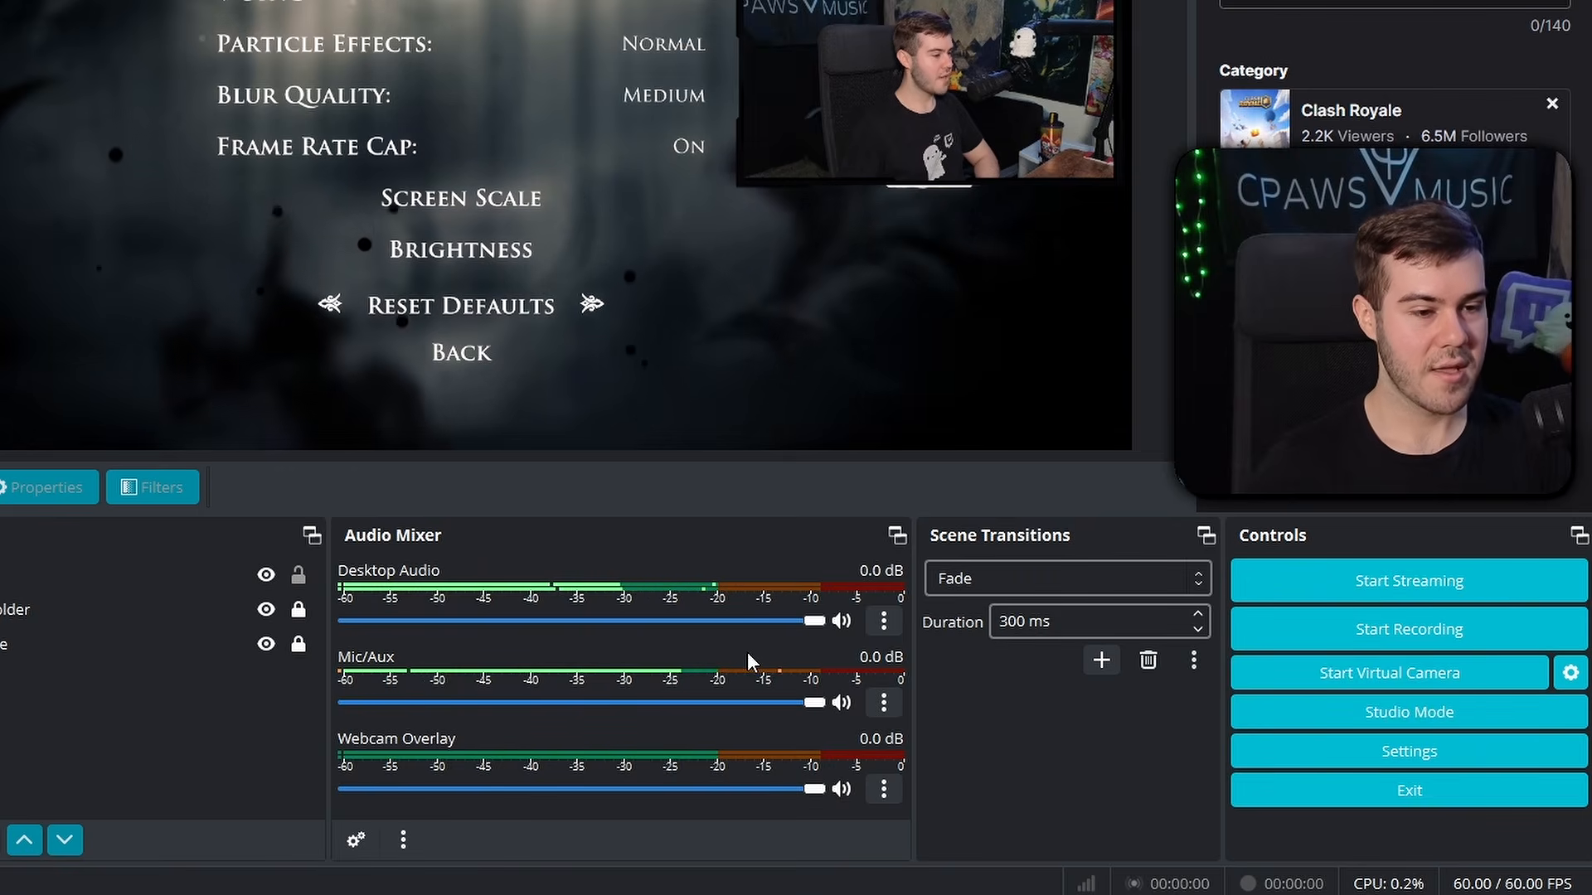
- Lower the Desktop Audio volume in the audio mixer to -2.7 dB and keep Mic/Aux at 0.0 dB
{"action": "left_click_drag", "start_coordinate": [812, 625], "coordinate": [753, 622]}
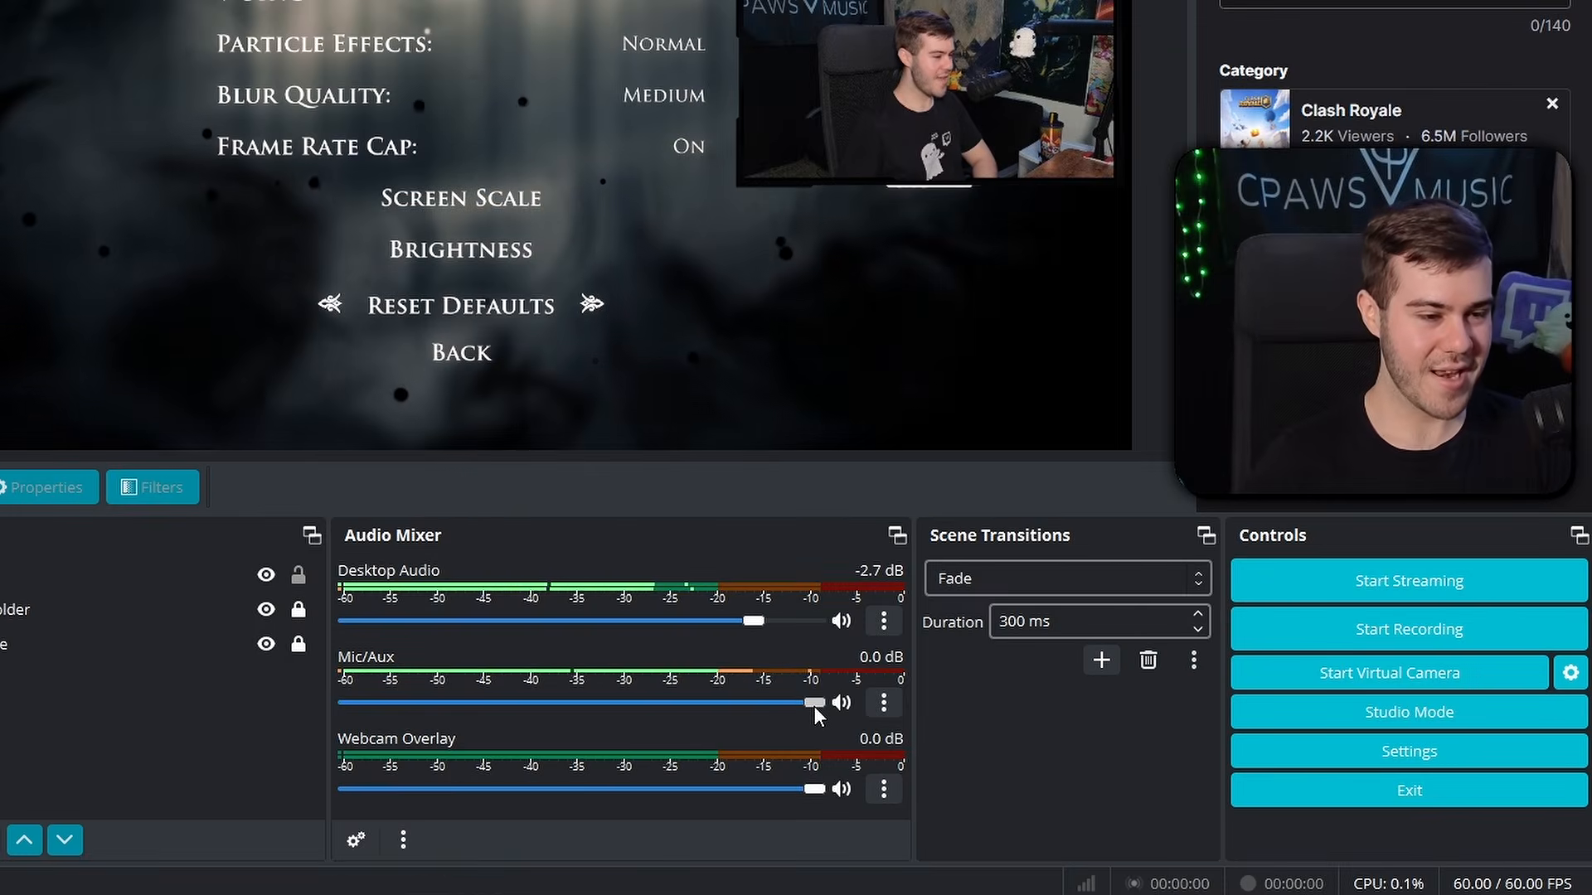
{"action": "mouse_move", "coordinate": [814, 707]}
{"action": "left_mouse_down"}
{"action": "mouse_move", "coordinate": [756, 706]}
{"action": "mouse_move", "coordinate": [803, 713]}
{"action": "mouse_move", "coordinate": [835, 690]}
{"action": "left_mouse_up"}
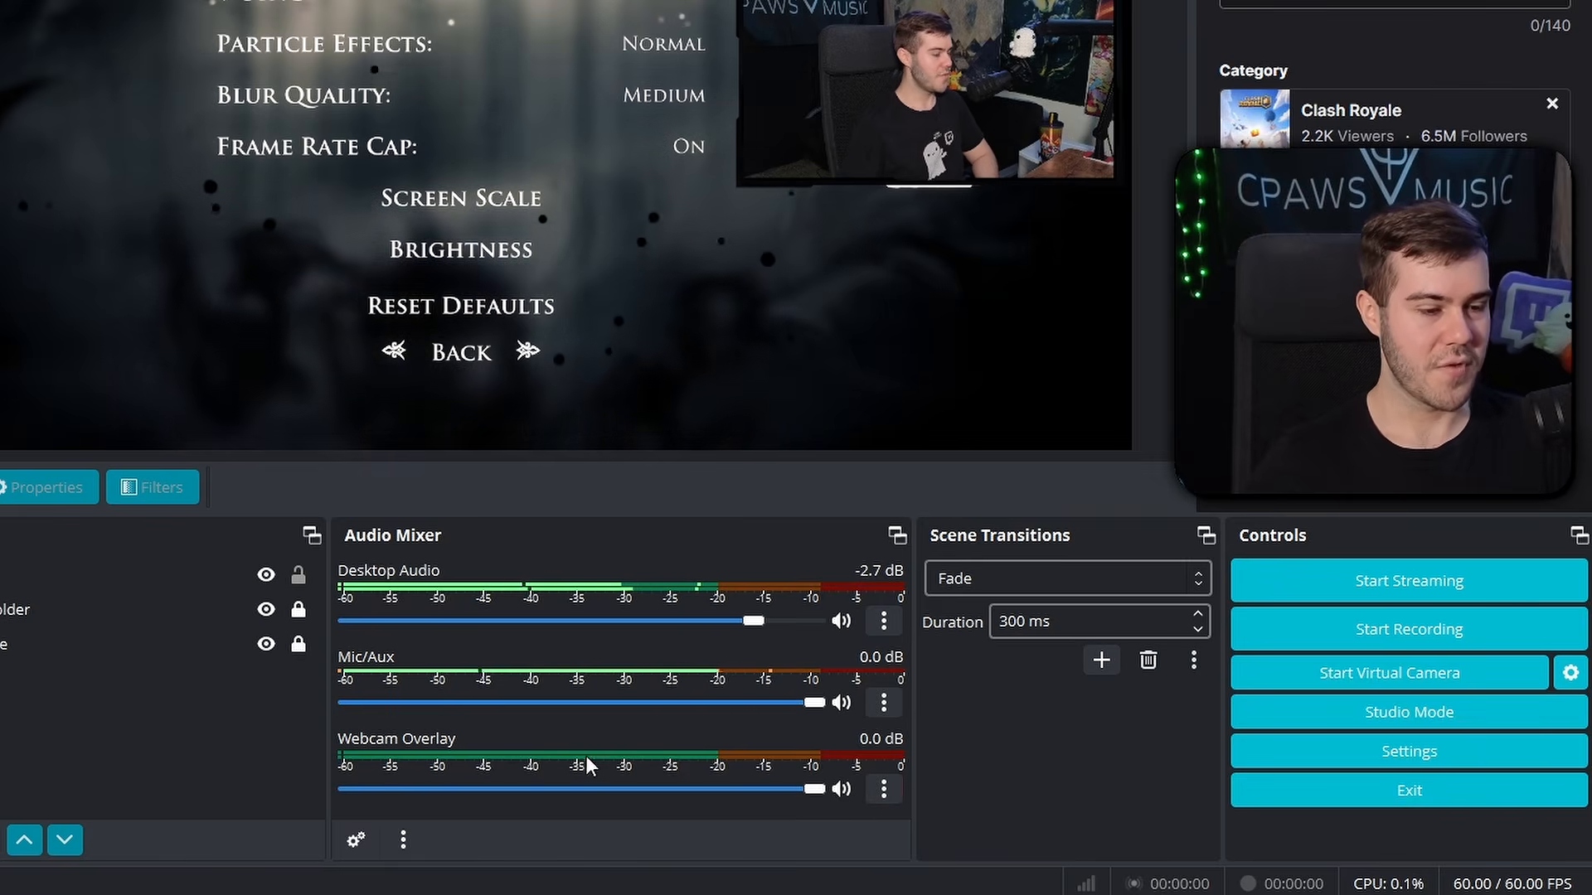
- Hide the Webcam Overlay channel in the audio mixer, unhide it again and mute it
{"action": "left_click", "coordinate": [887, 793]}
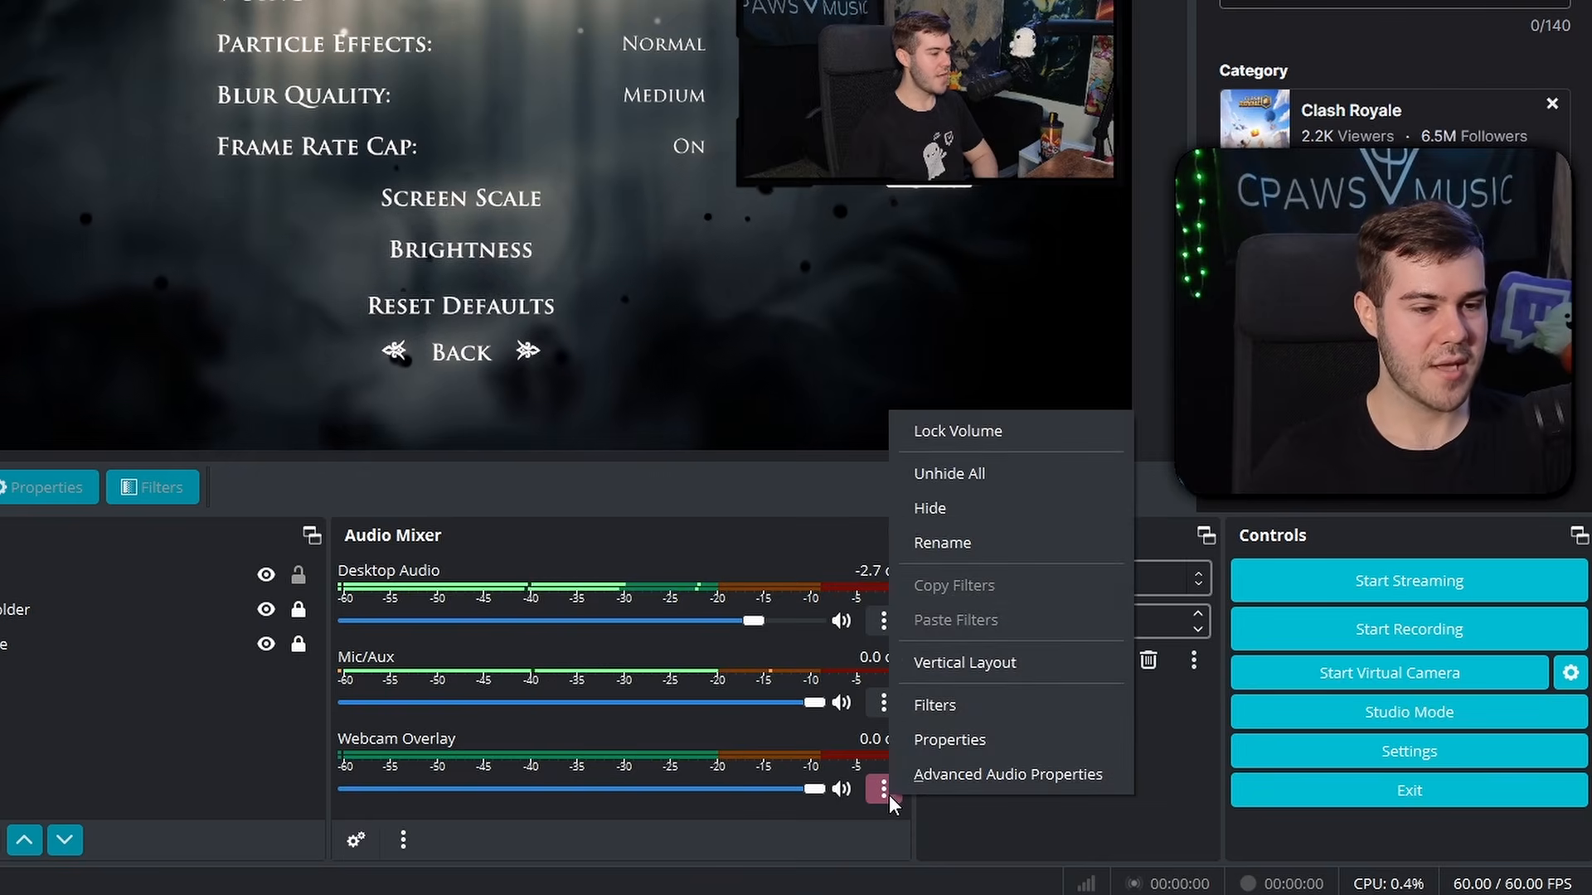
{"action": "left_click", "coordinate": [977, 508]}
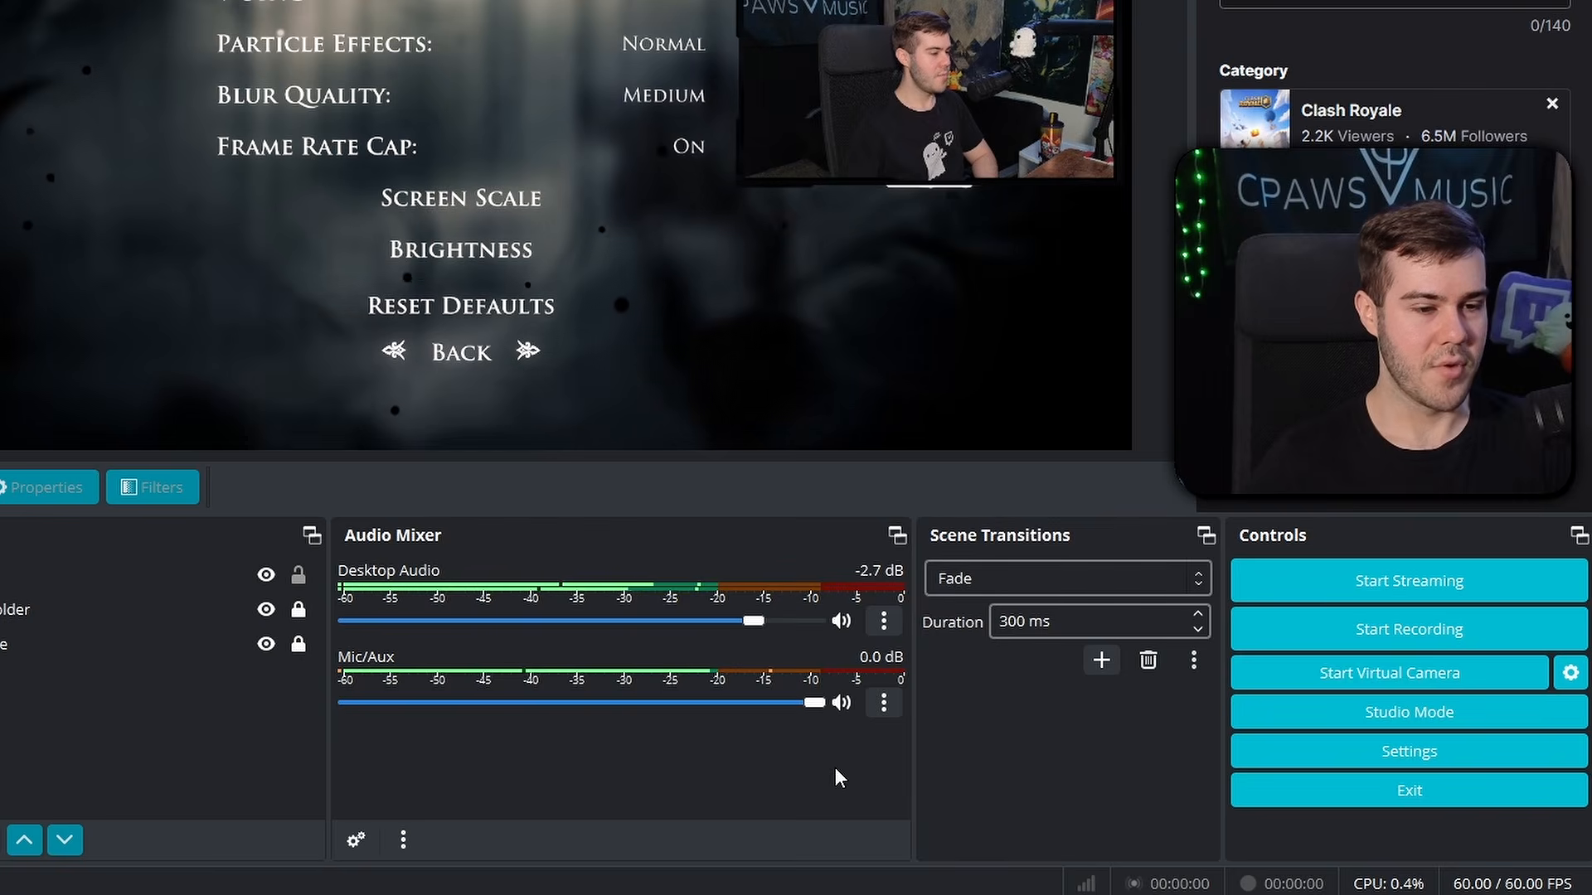
{"action": "left_click", "coordinate": [404, 839]}
{"action": "left_click", "coordinate": [469, 776]}
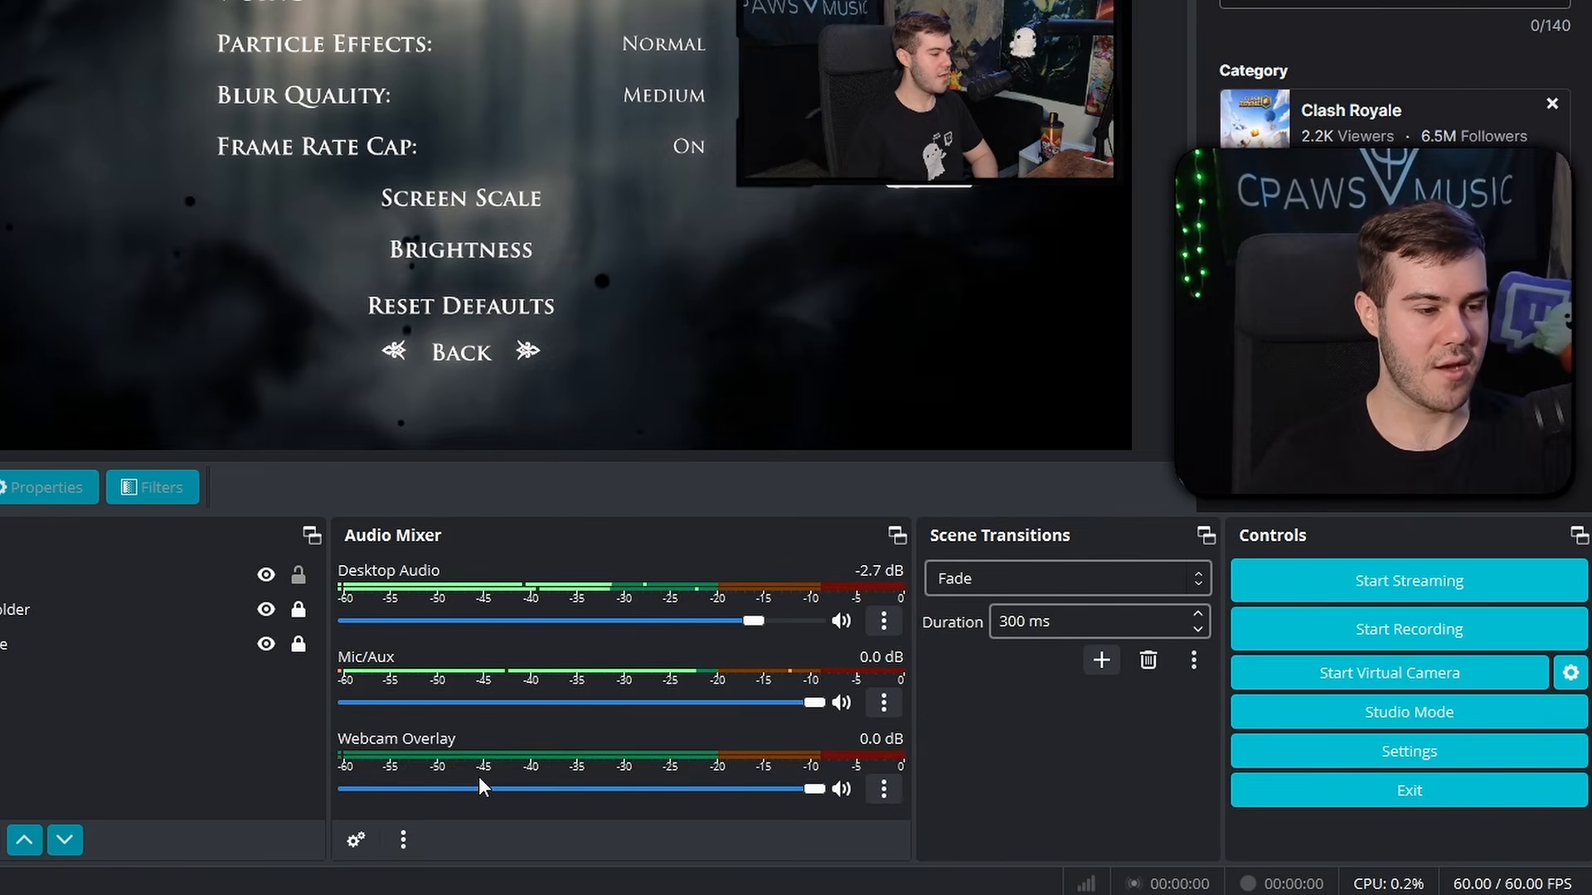
{"action": "left_click", "coordinate": [842, 790]}
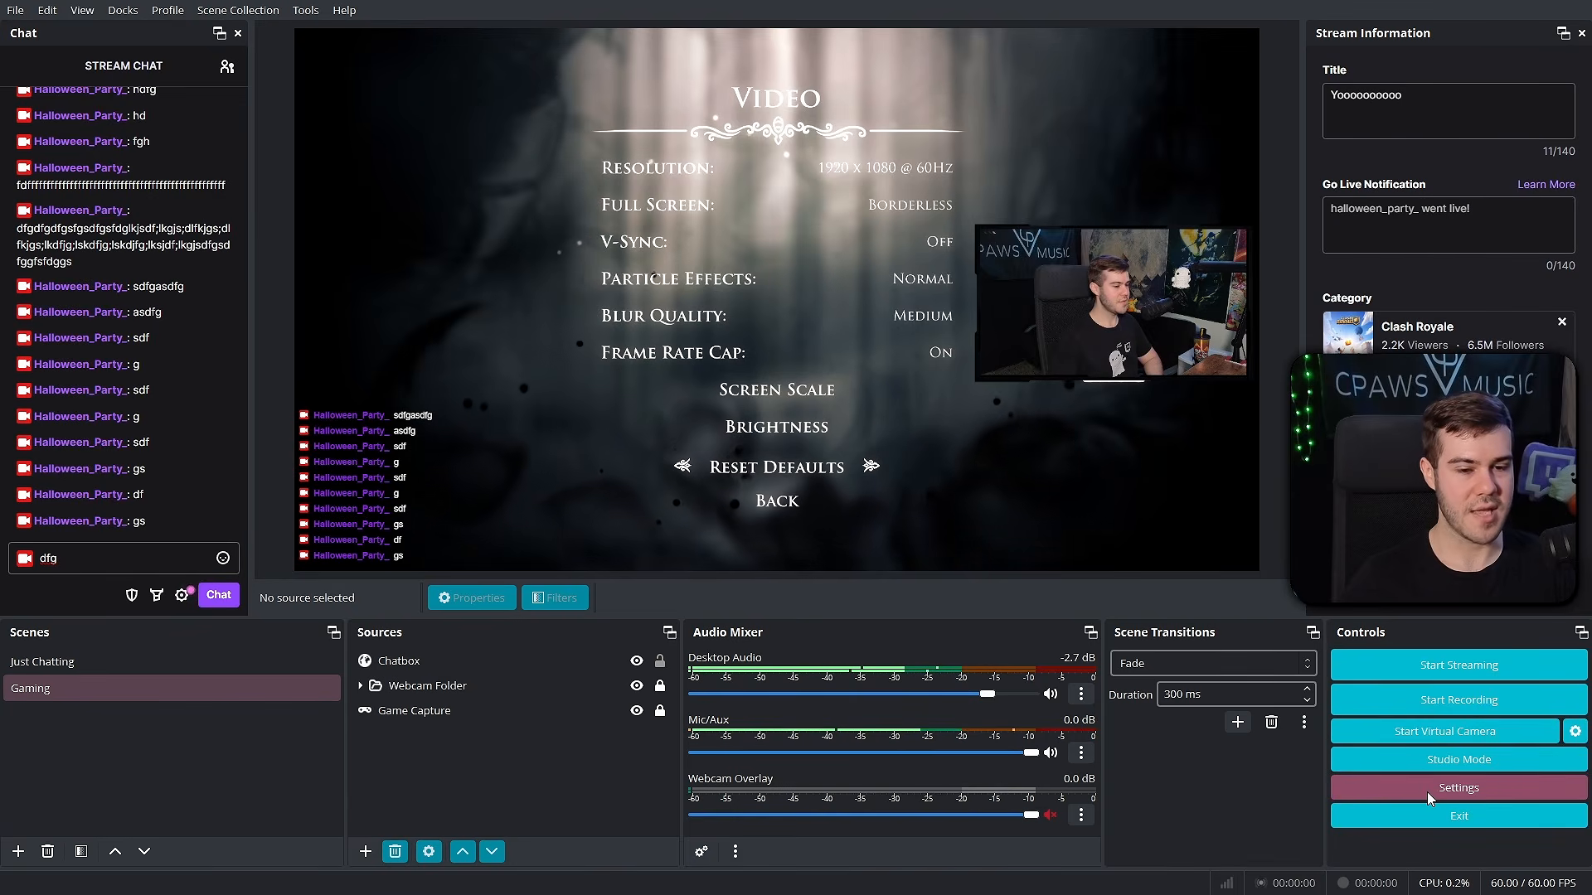
- Reopen the audio settings and look over the available Desktop Audio devices without changing the selection
{"action": "left_click", "coordinate": [1426, 793]}
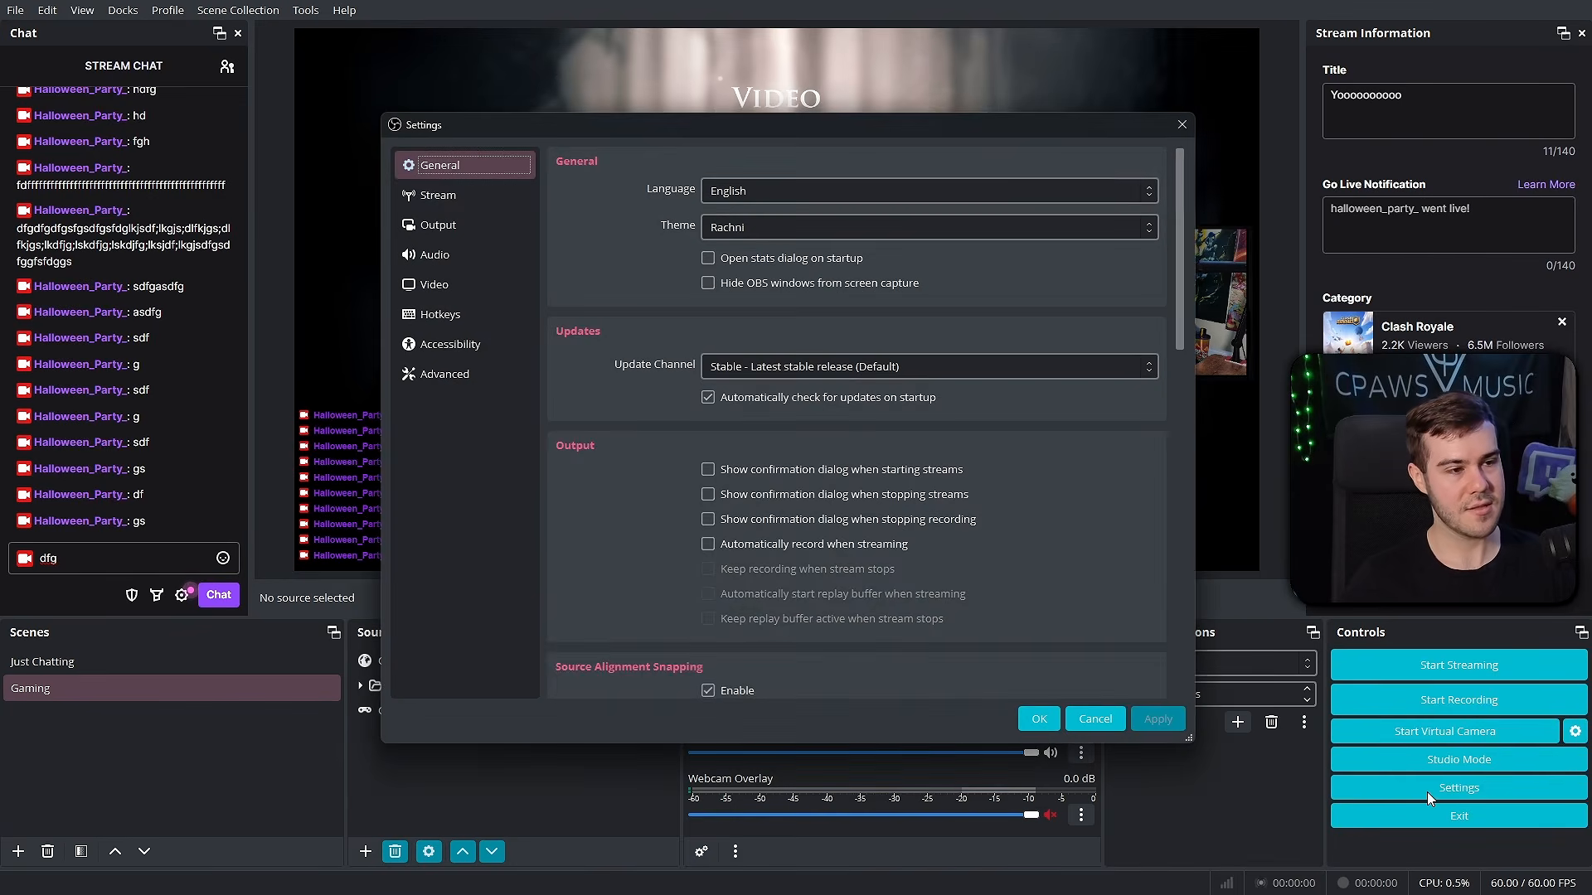
{"action": "left_click", "coordinate": [416, 246]}
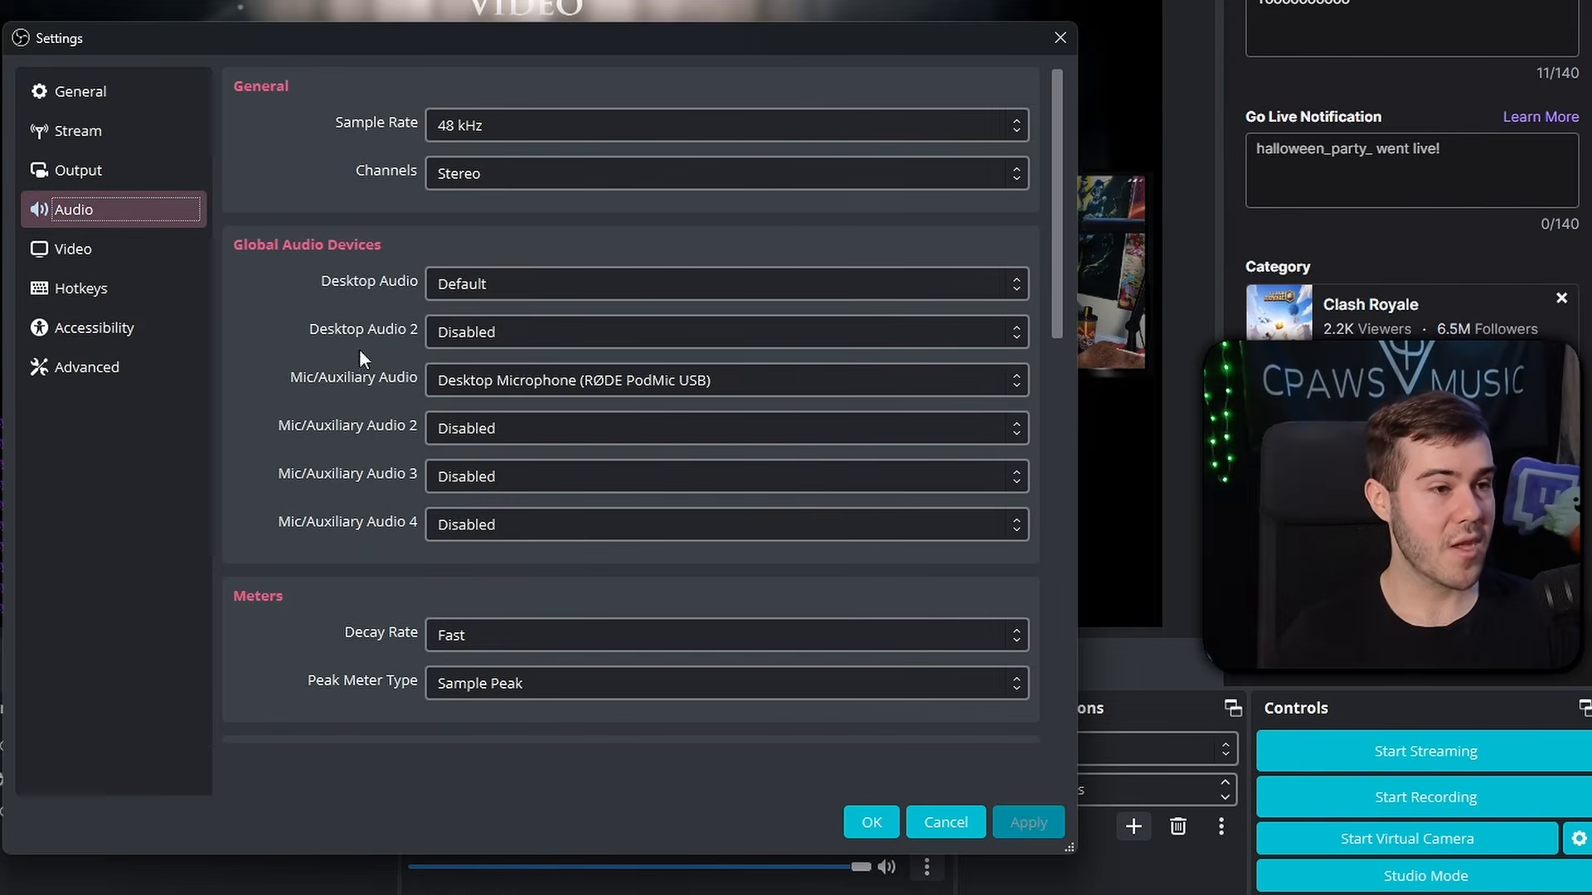
{"action": "mouse_move", "coordinate": [572, 45]}
{"action": "left_mouse_down"}
{"action": "mouse_move", "coordinate": [566, 0]}
{"action": "mouse_move", "coordinate": [590, 72]}
{"action": "left_mouse_up"}
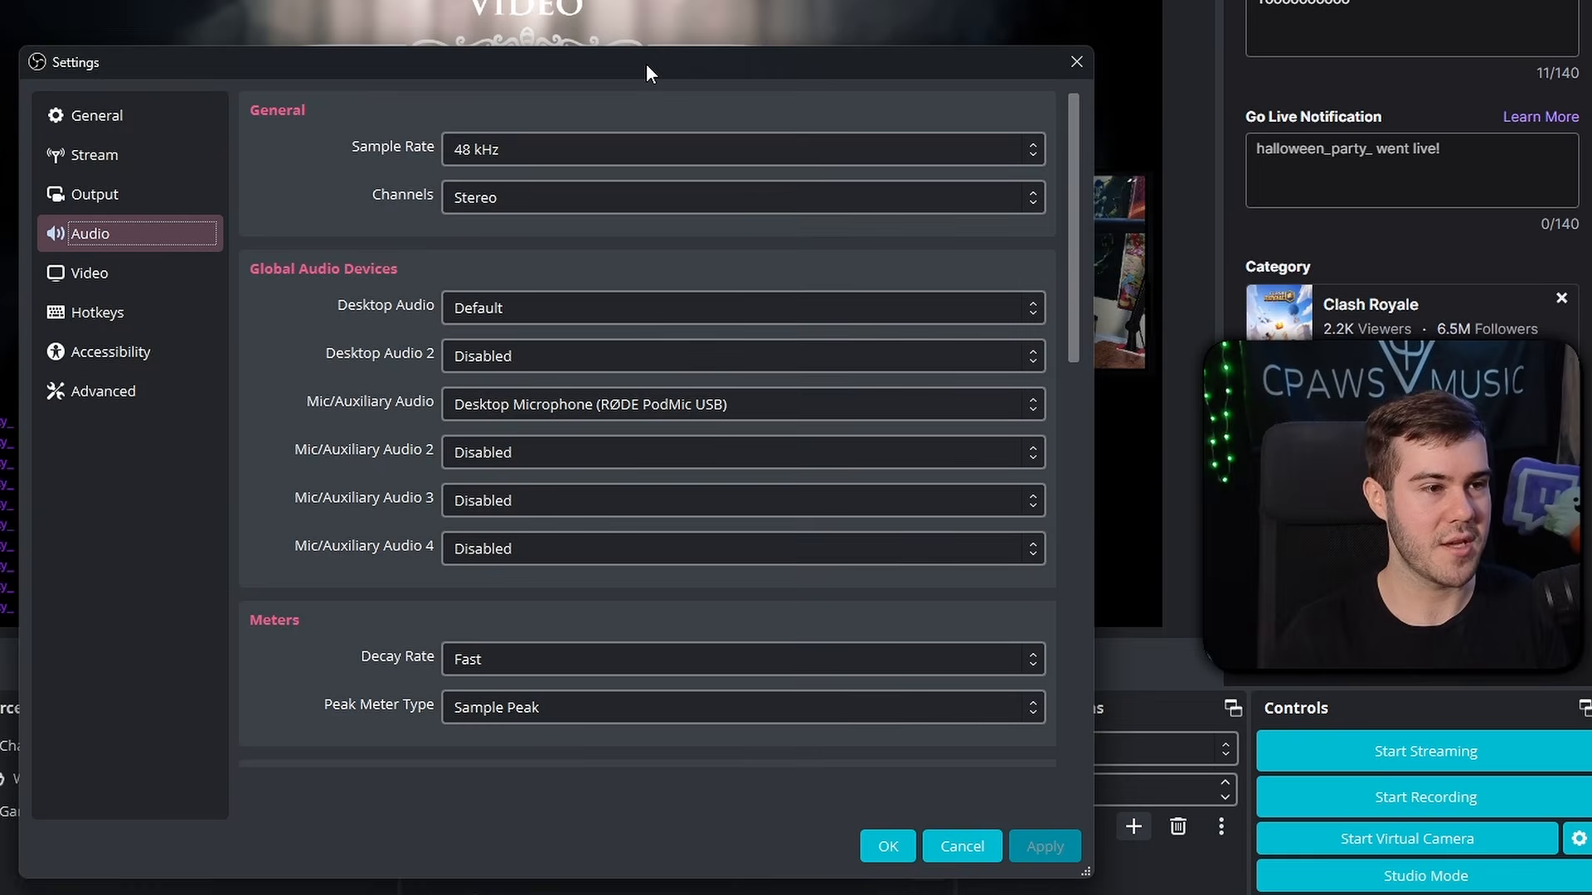
{"action": "left_click_drag", "start_coordinate": [647, 66], "coordinate": [647, 7]}
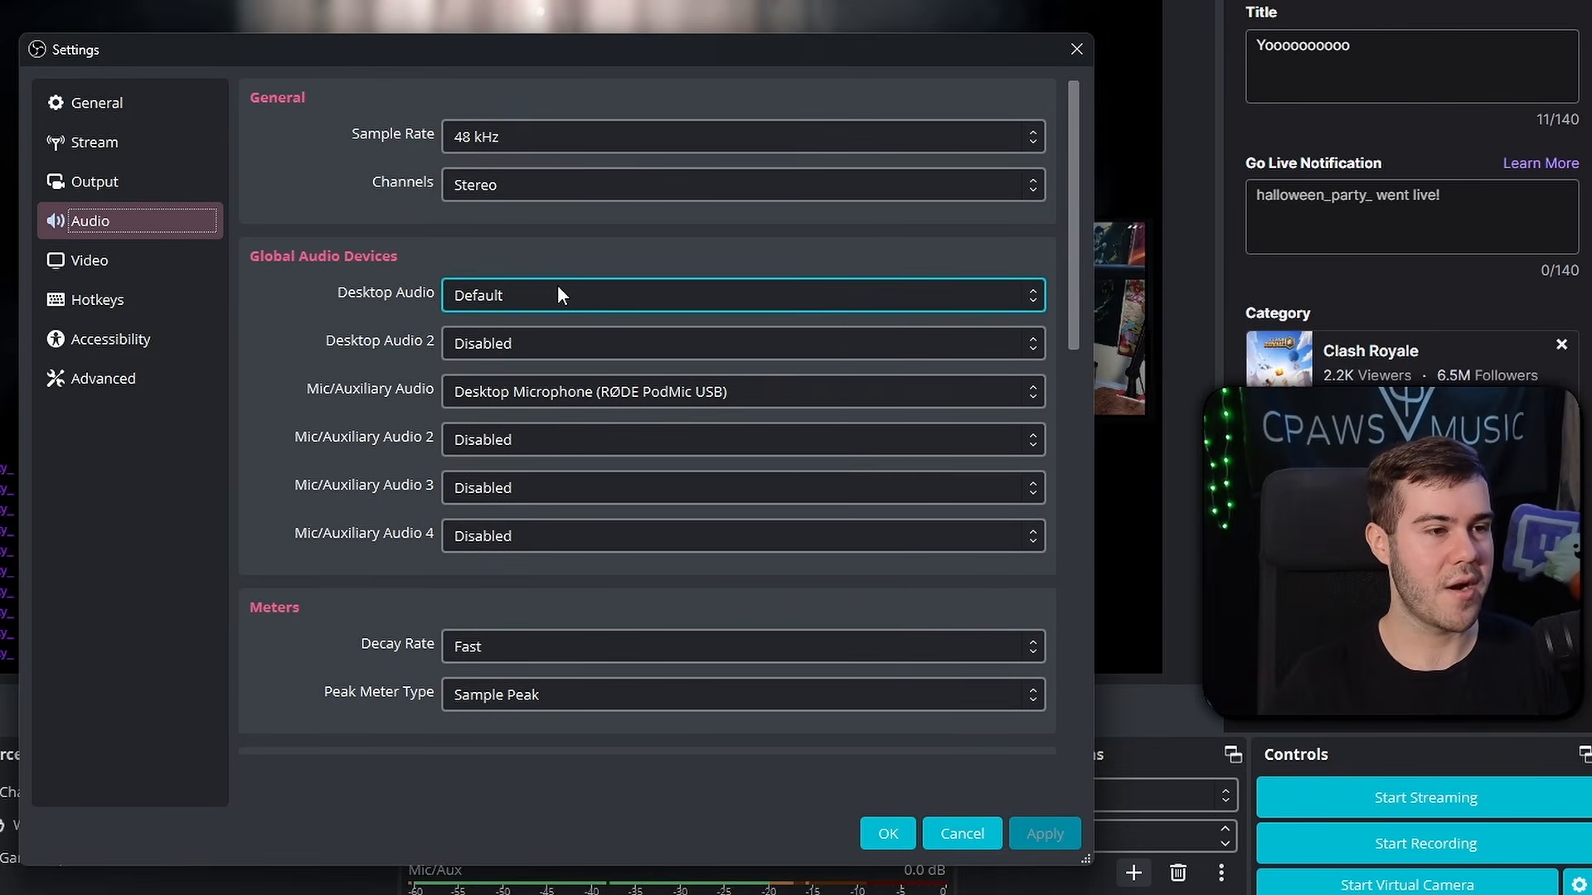
{"action": "left_click", "coordinate": [454, 296]}
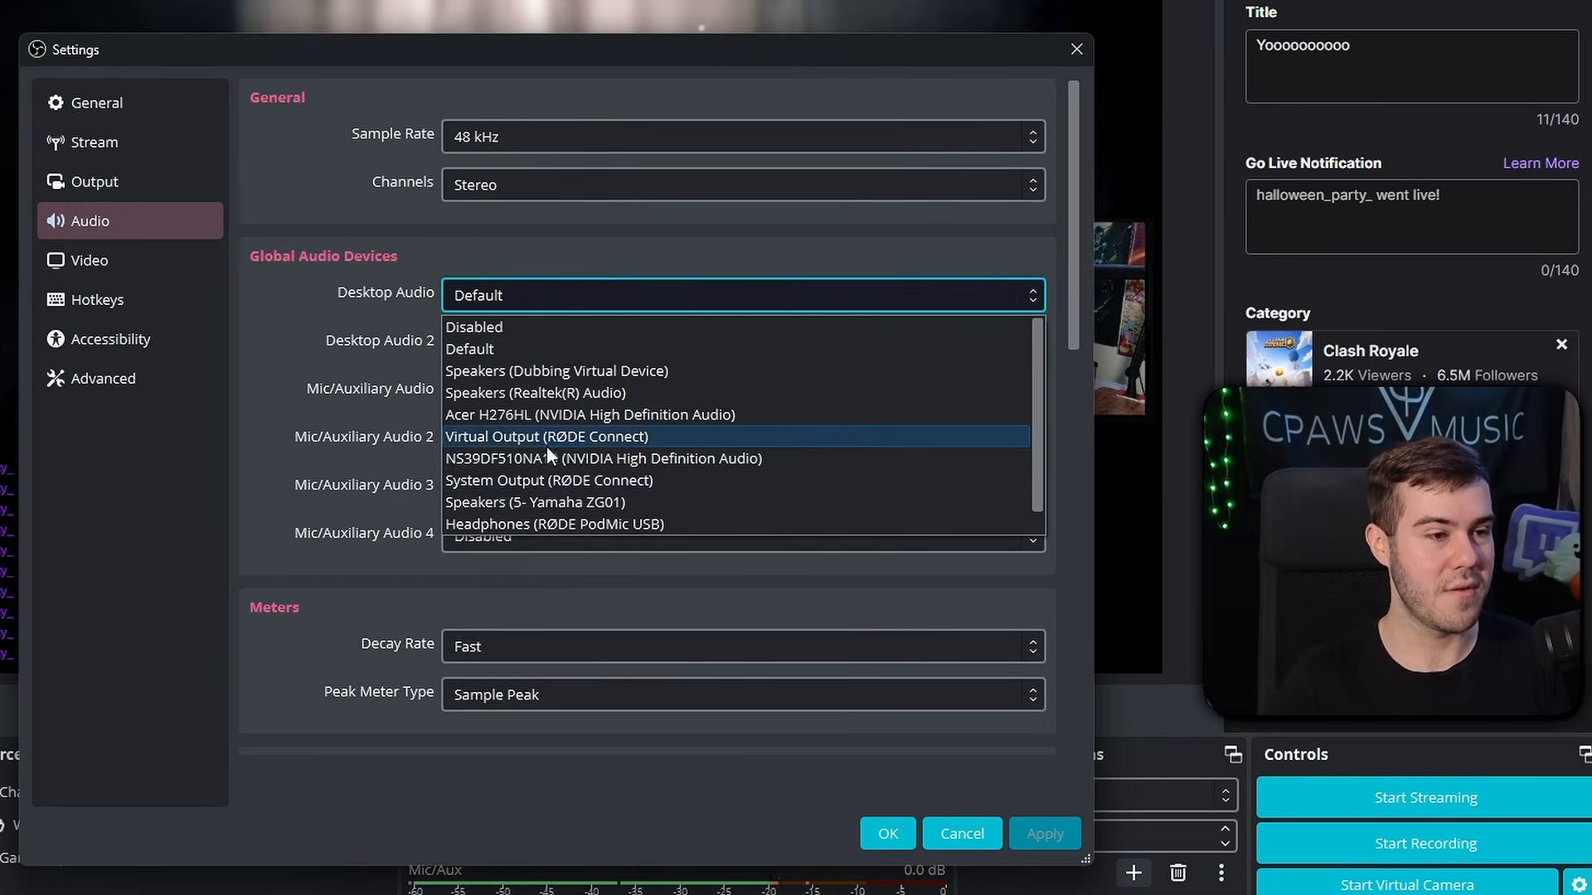
{"action": "left_click", "coordinate": [565, 246]}
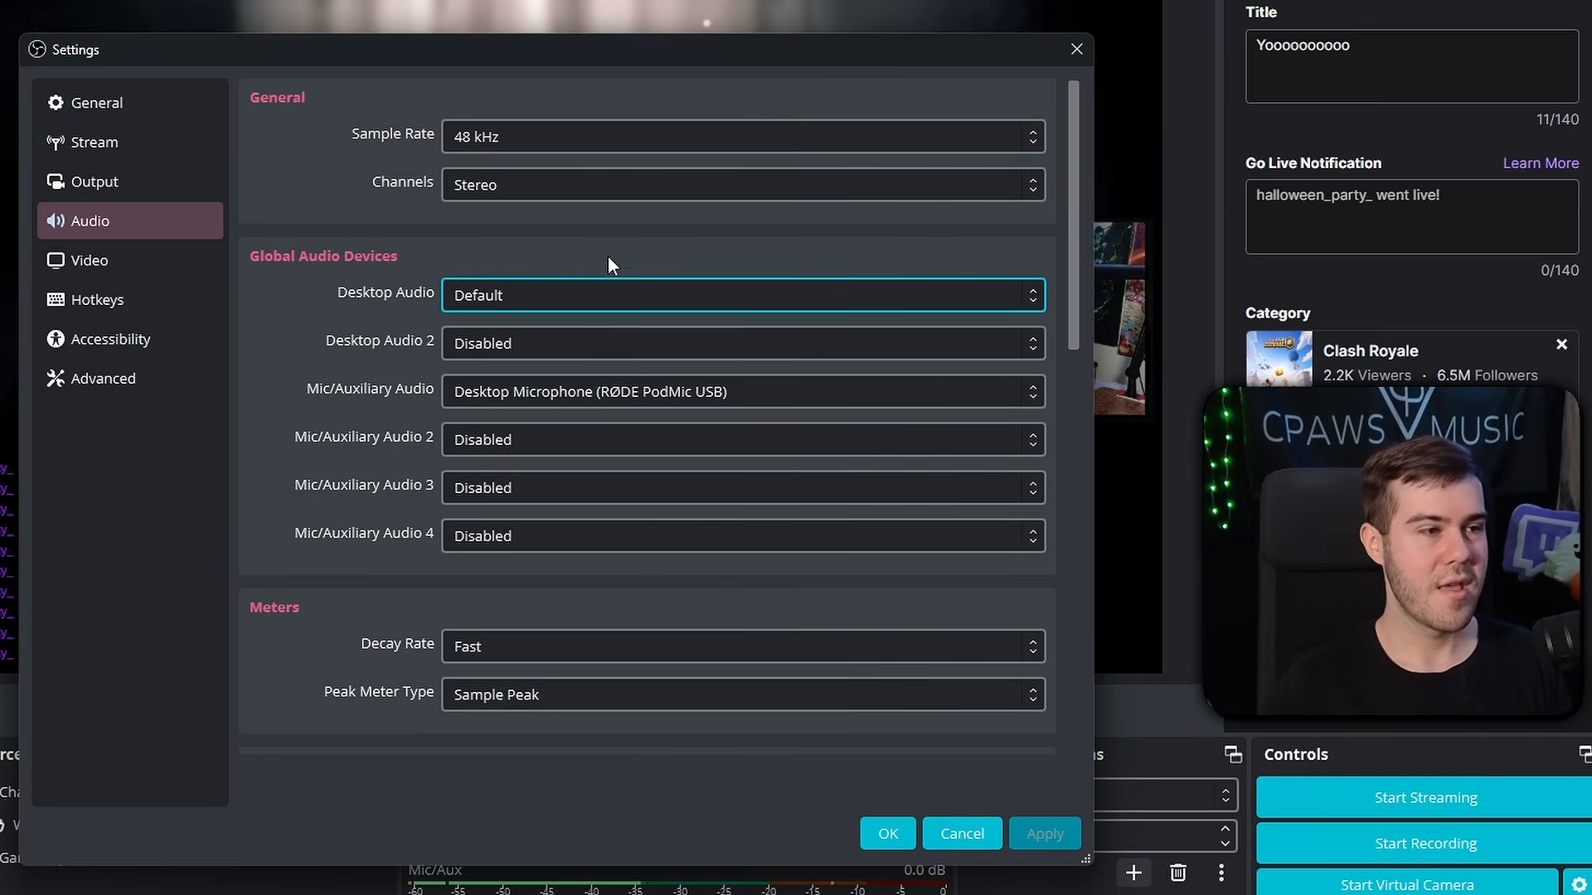
- Open the video settings and check the available base canvas resolutions, keeping 1920x1080
{"action": "left_click", "coordinate": [123, 267]}
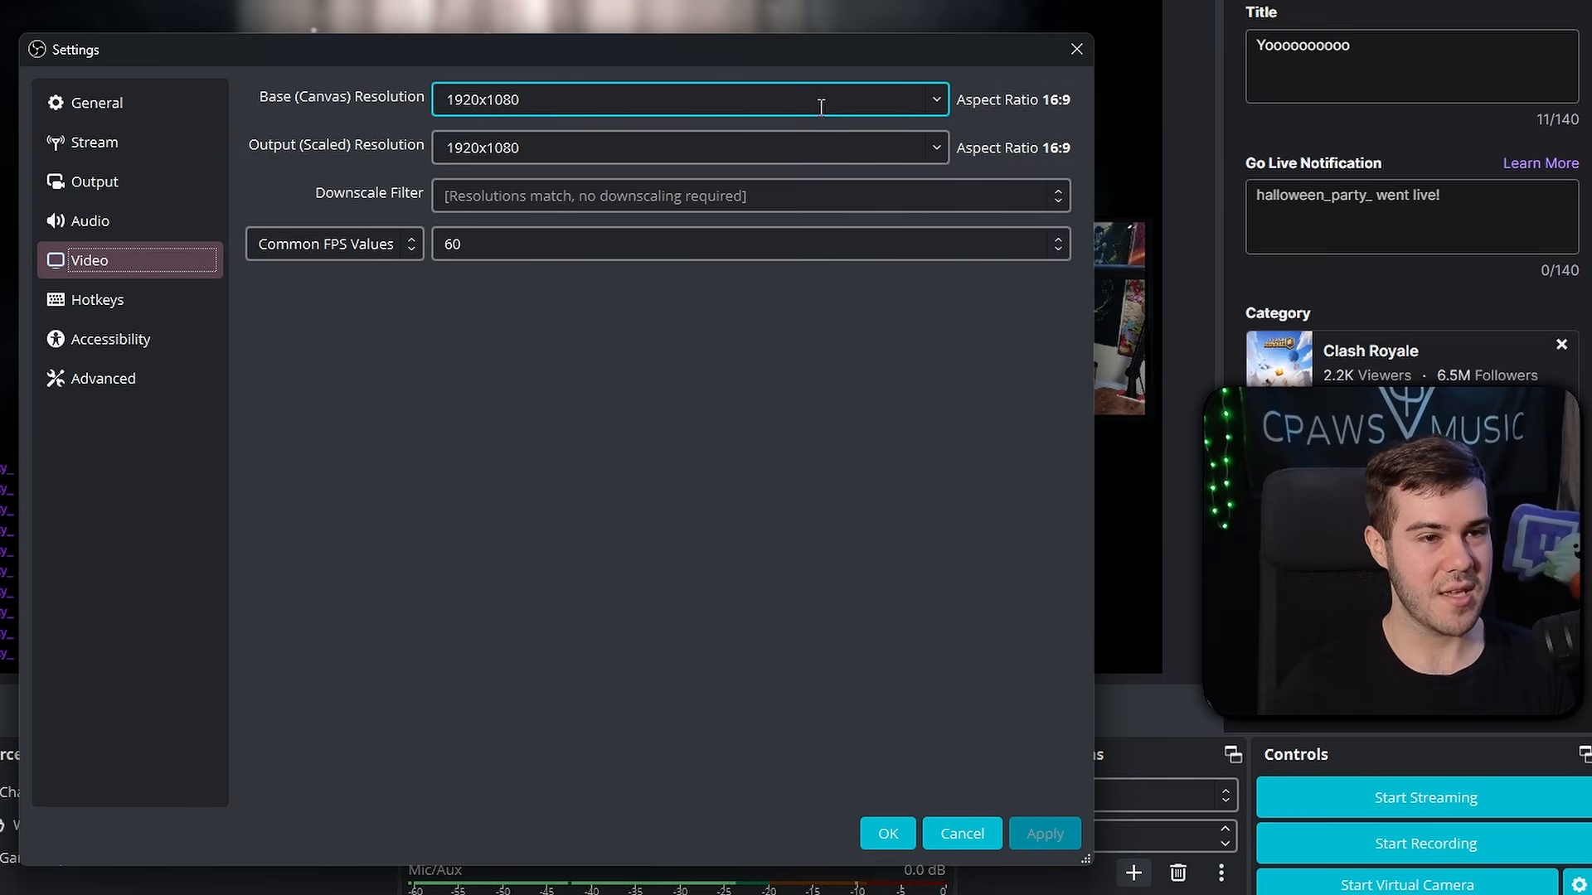
{"action": "left_click", "coordinate": [934, 106]}
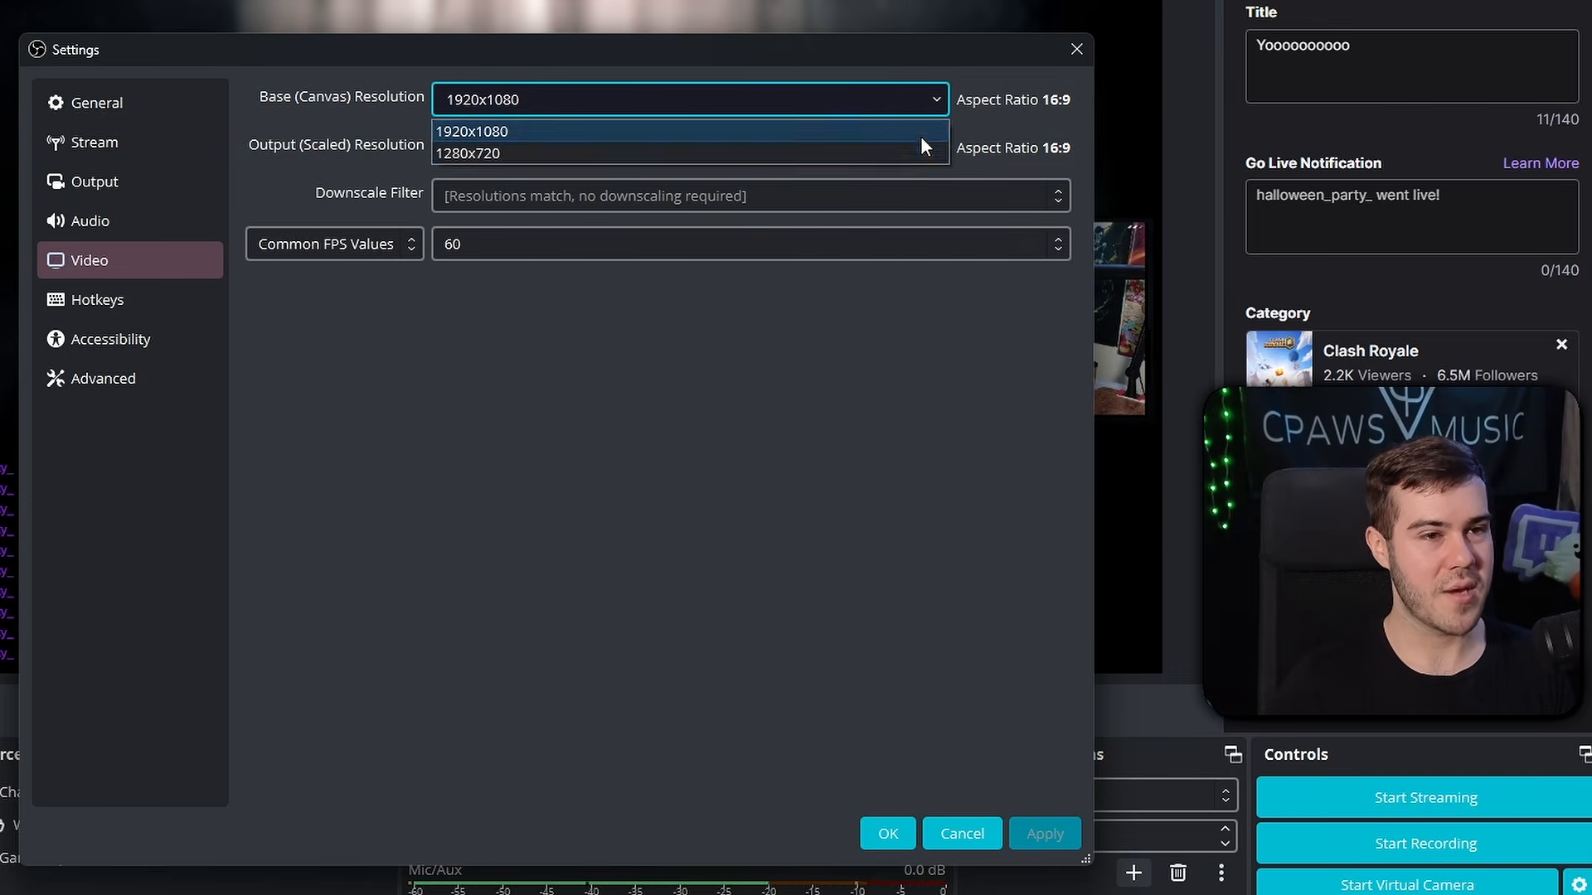
{"action": "left_click", "coordinate": [934, 99]}
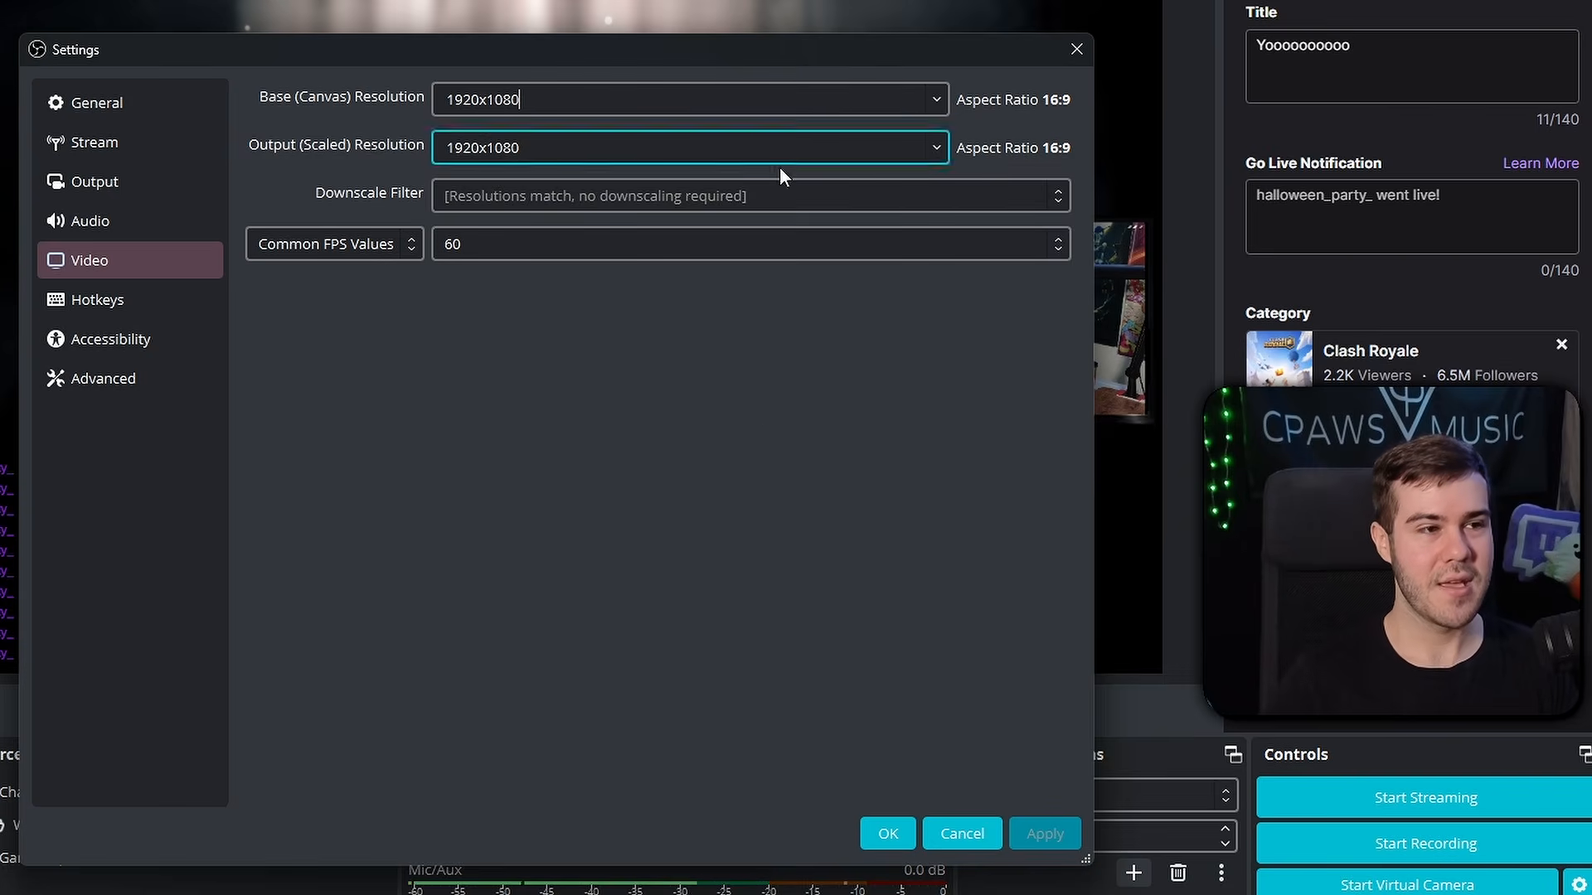
- Try an output (scaled) resolution of 1280x720, then return it to 1920x1080
{"action": "left_click", "coordinate": [937, 149]}
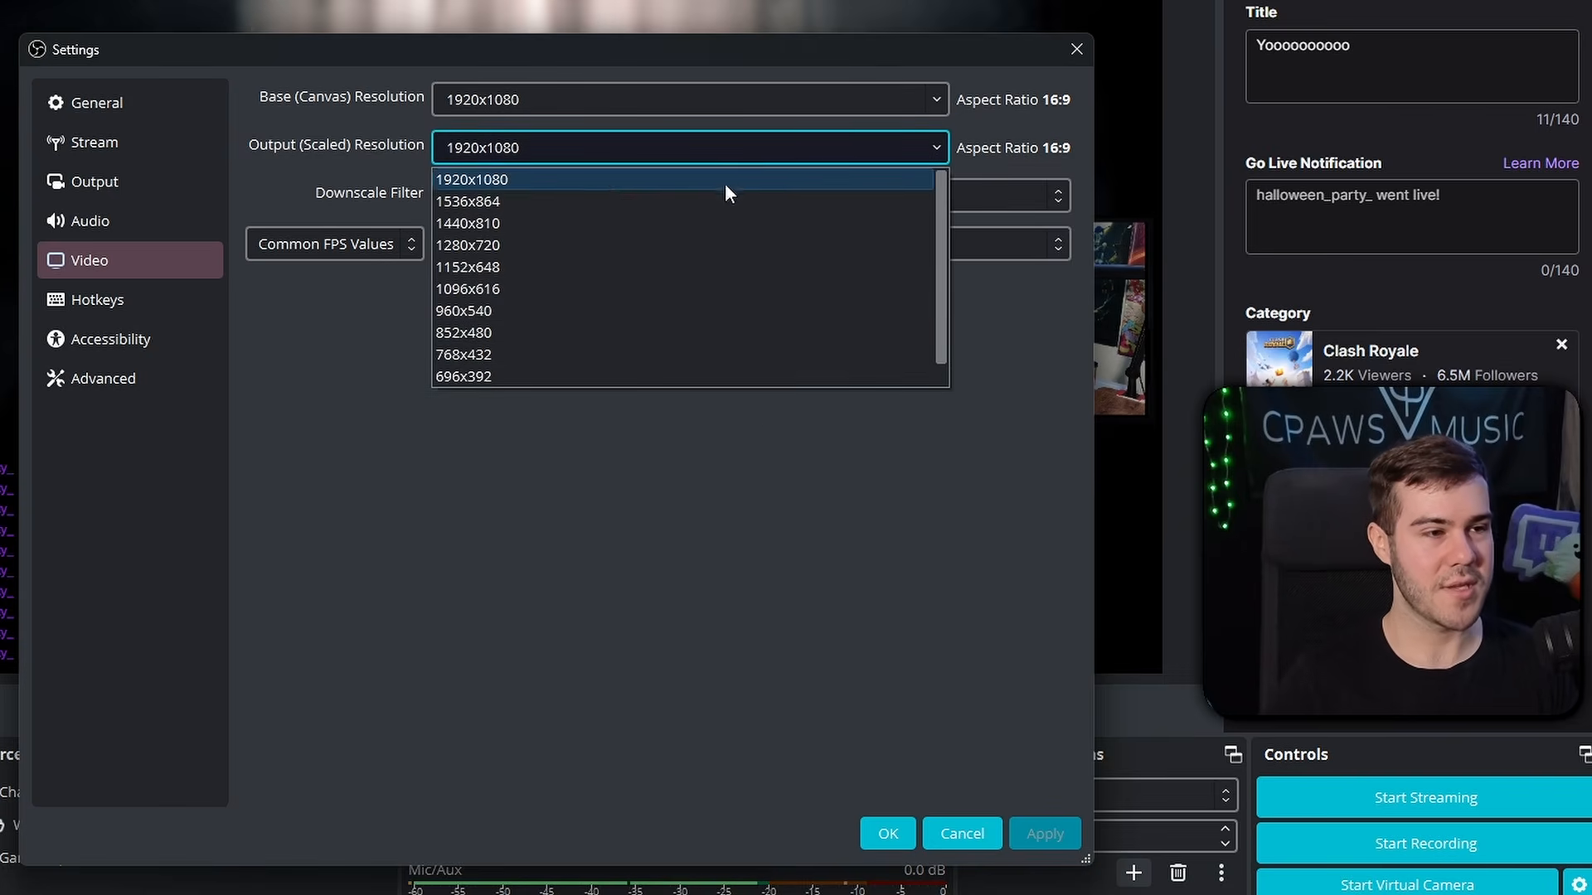
{"action": "left_click", "coordinate": [526, 252]}
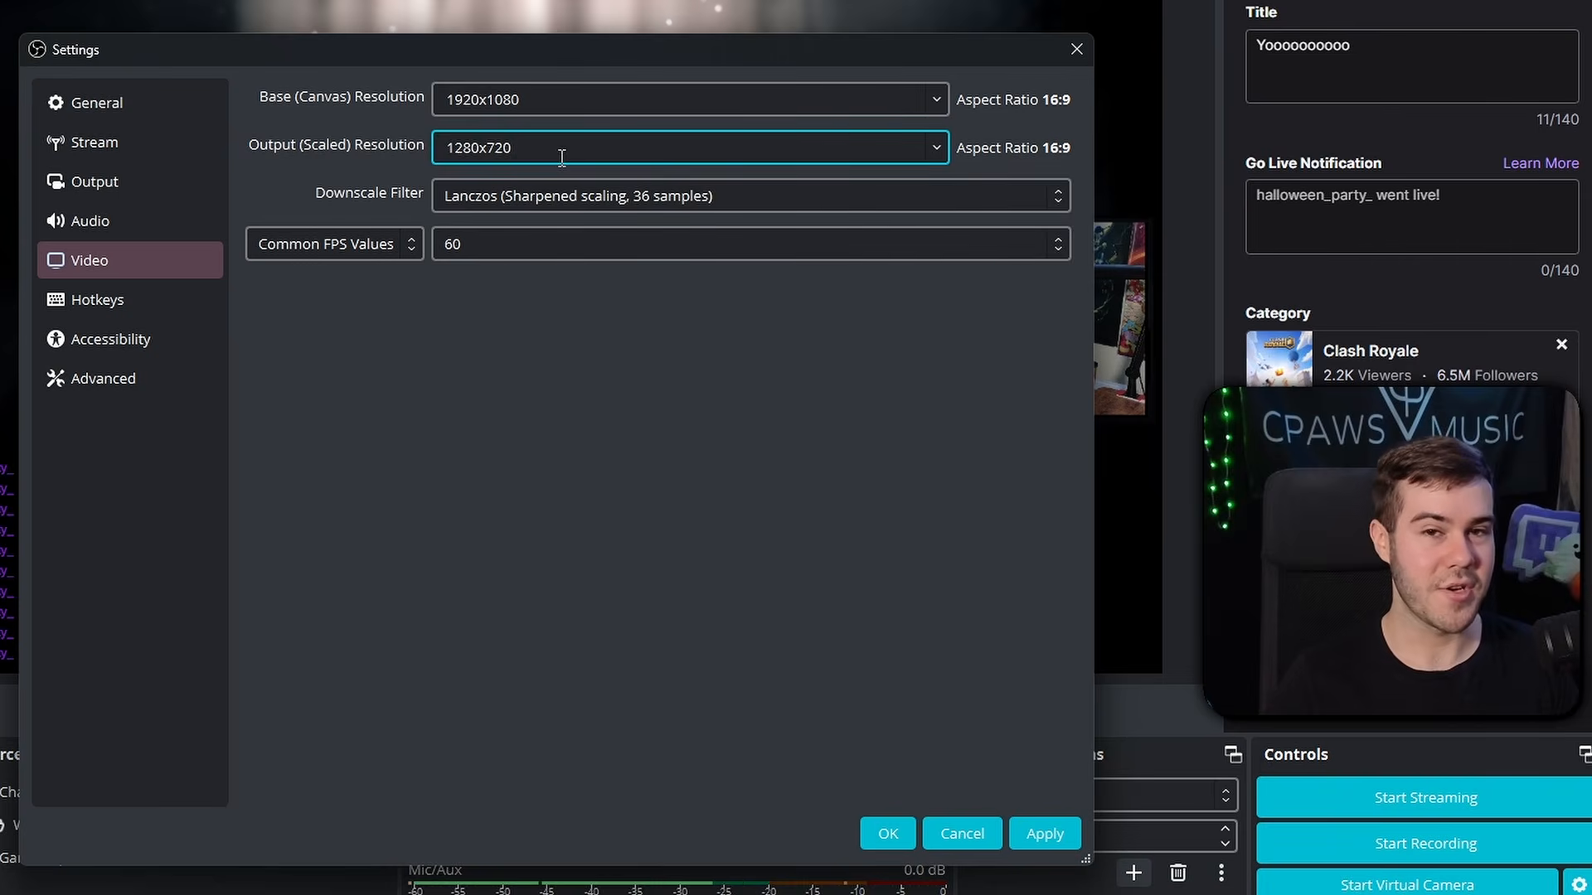
{"action": "left_click", "coordinate": [937, 148]}
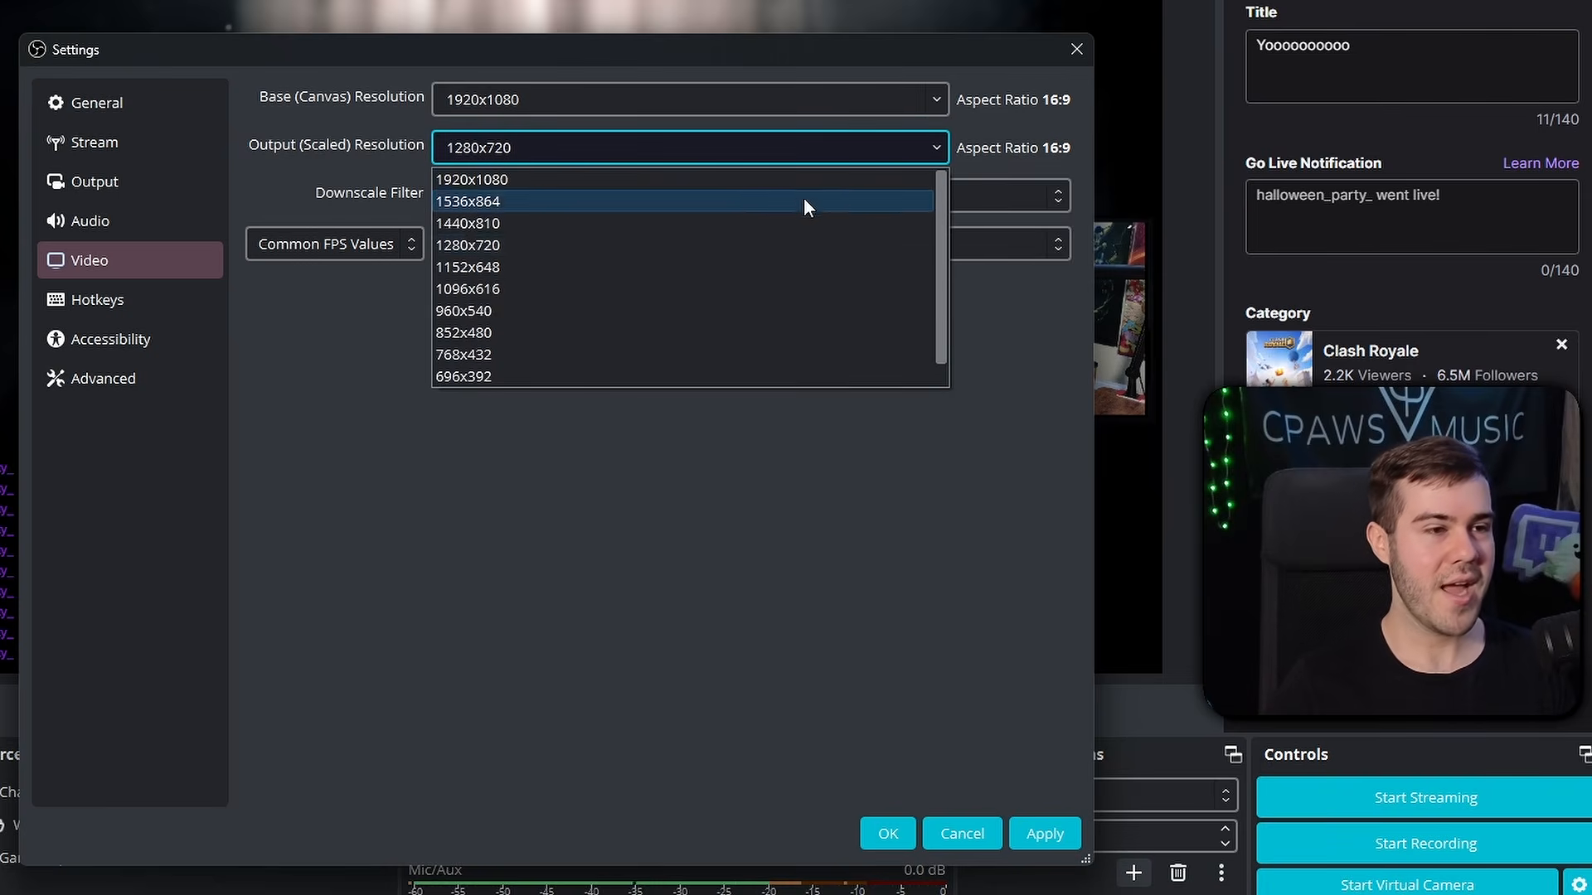
{"action": "left_click", "coordinate": [733, 185]}
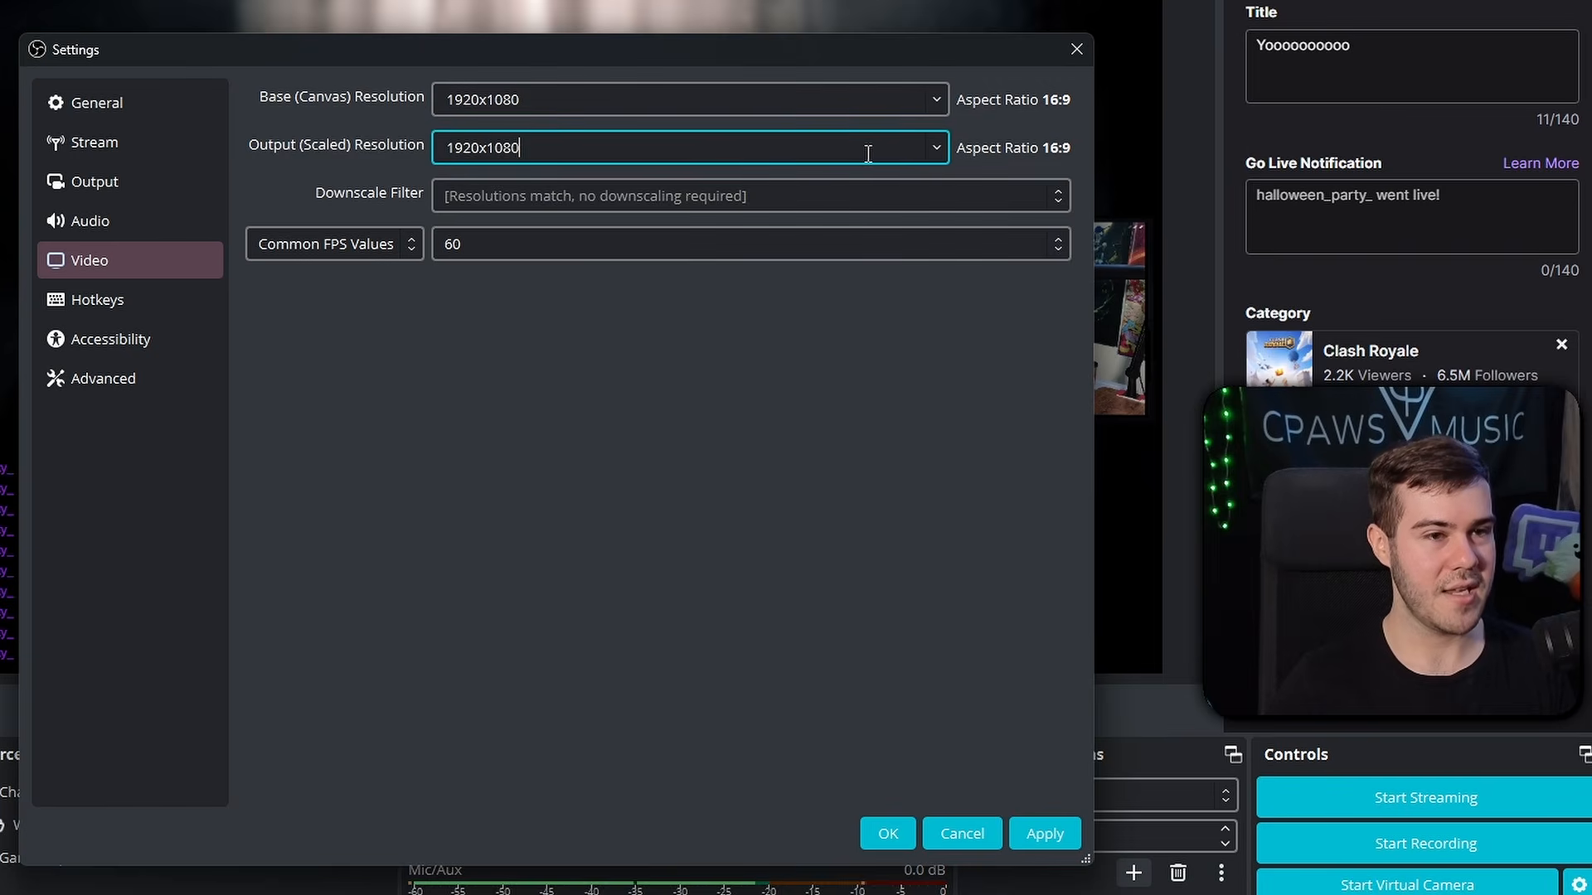
- Try a 1280x720 output resolution with the Lanczos (Sharpened scaling, 36 samples) downscale filter, and restore the output to 1920x1080
{"action": "left_click", "coordinate": [939, 152]}
{"action": "left_click", "coordinate": [698, 240]}
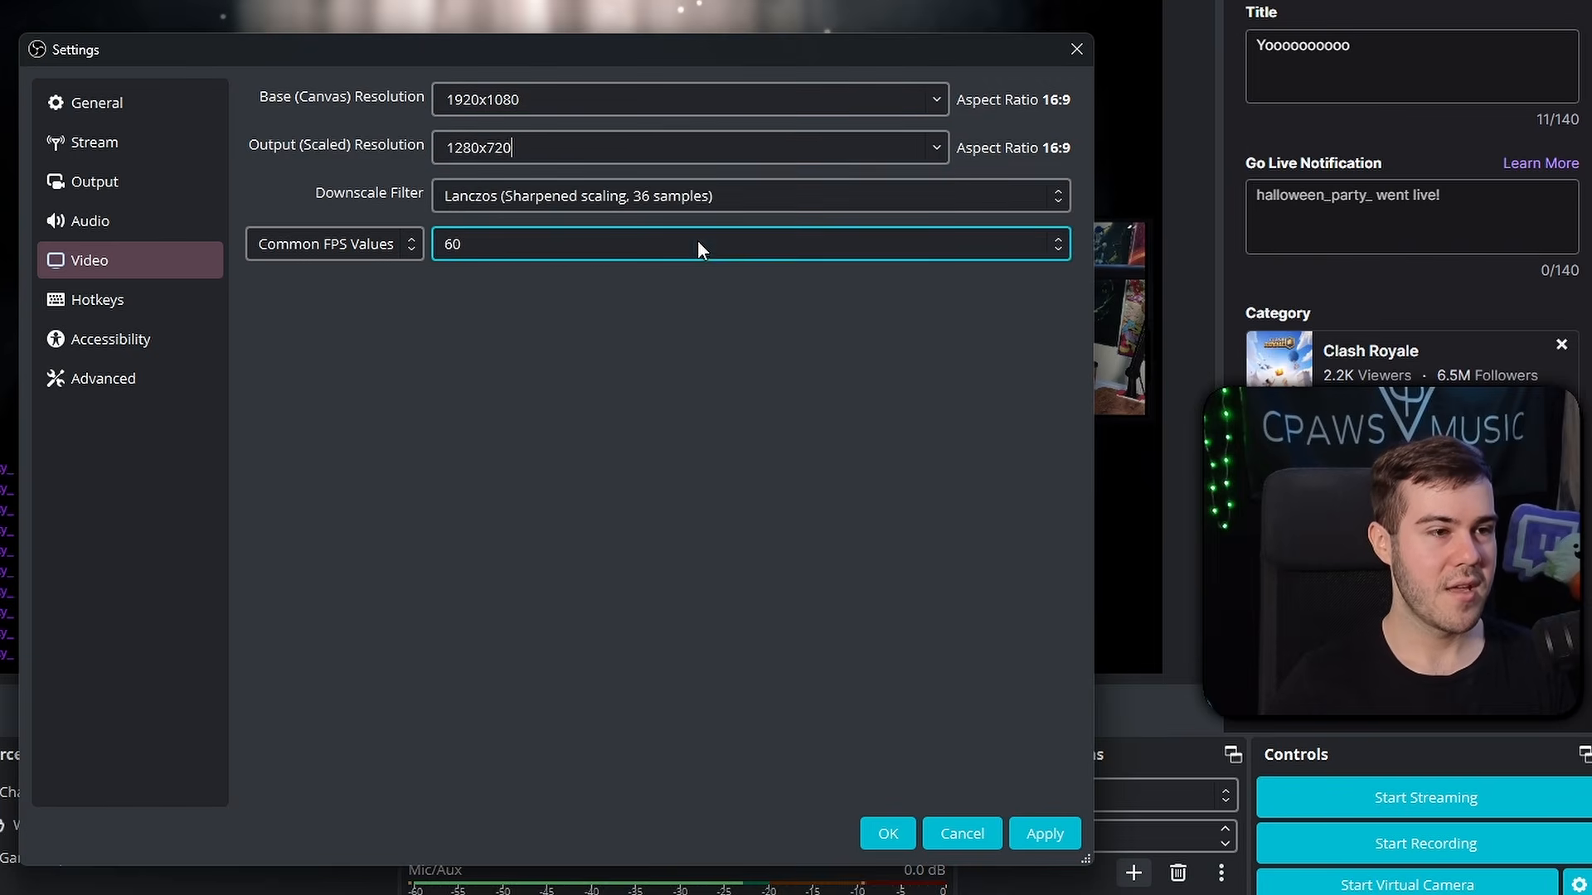
{"action": "left_click", "coordinate": [637, 195]}
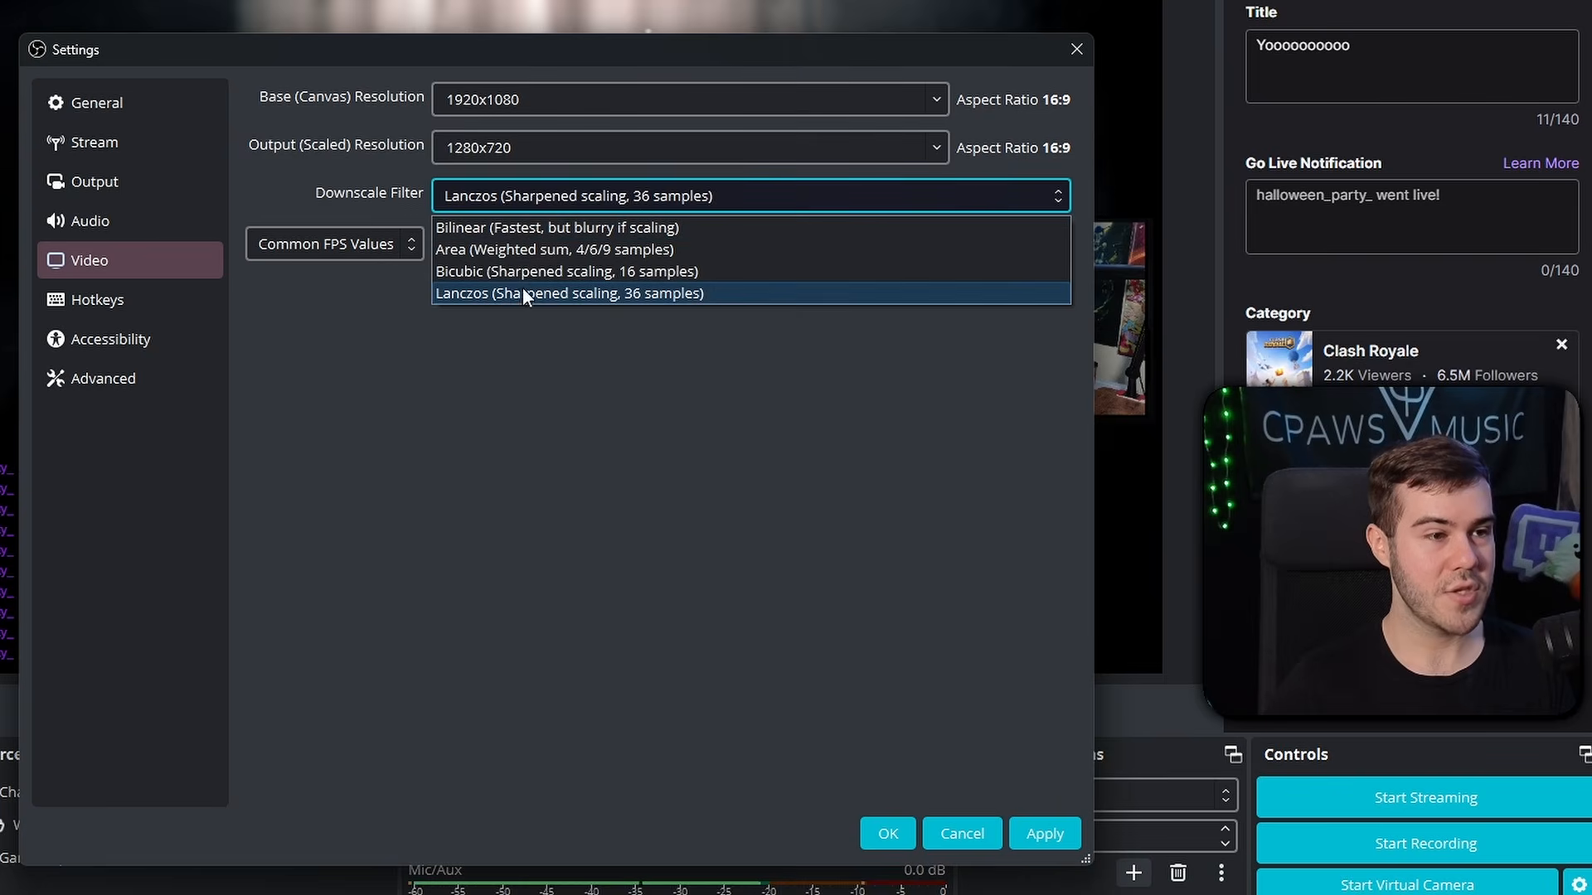
{"action": "left_click", "coordinate": [567, 294]}
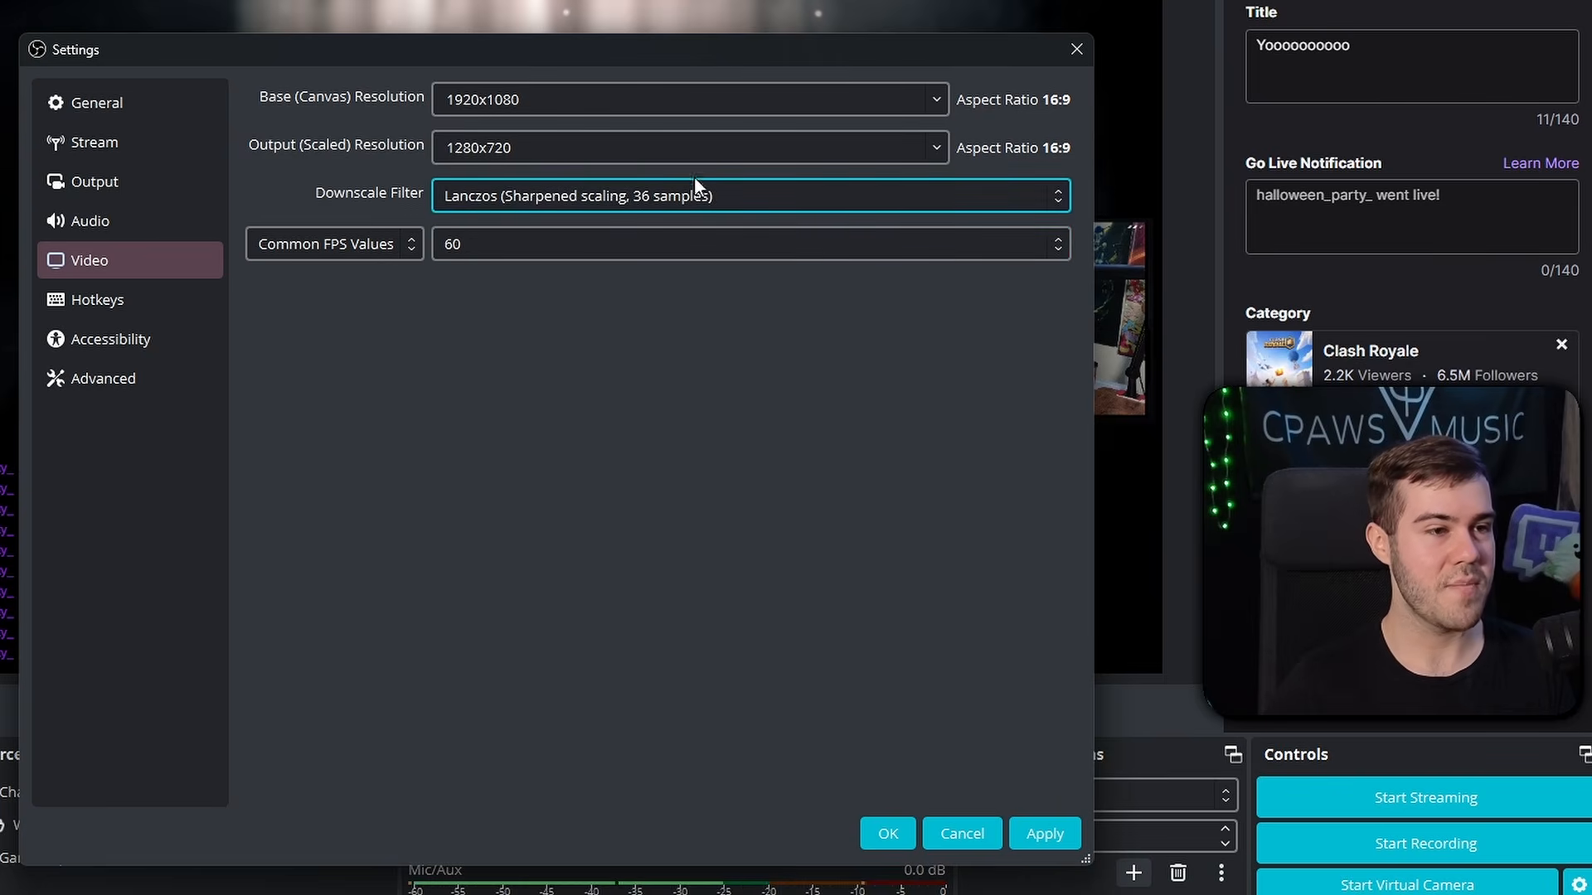
{"action": "left_click", "coordinate": [932, 147]}
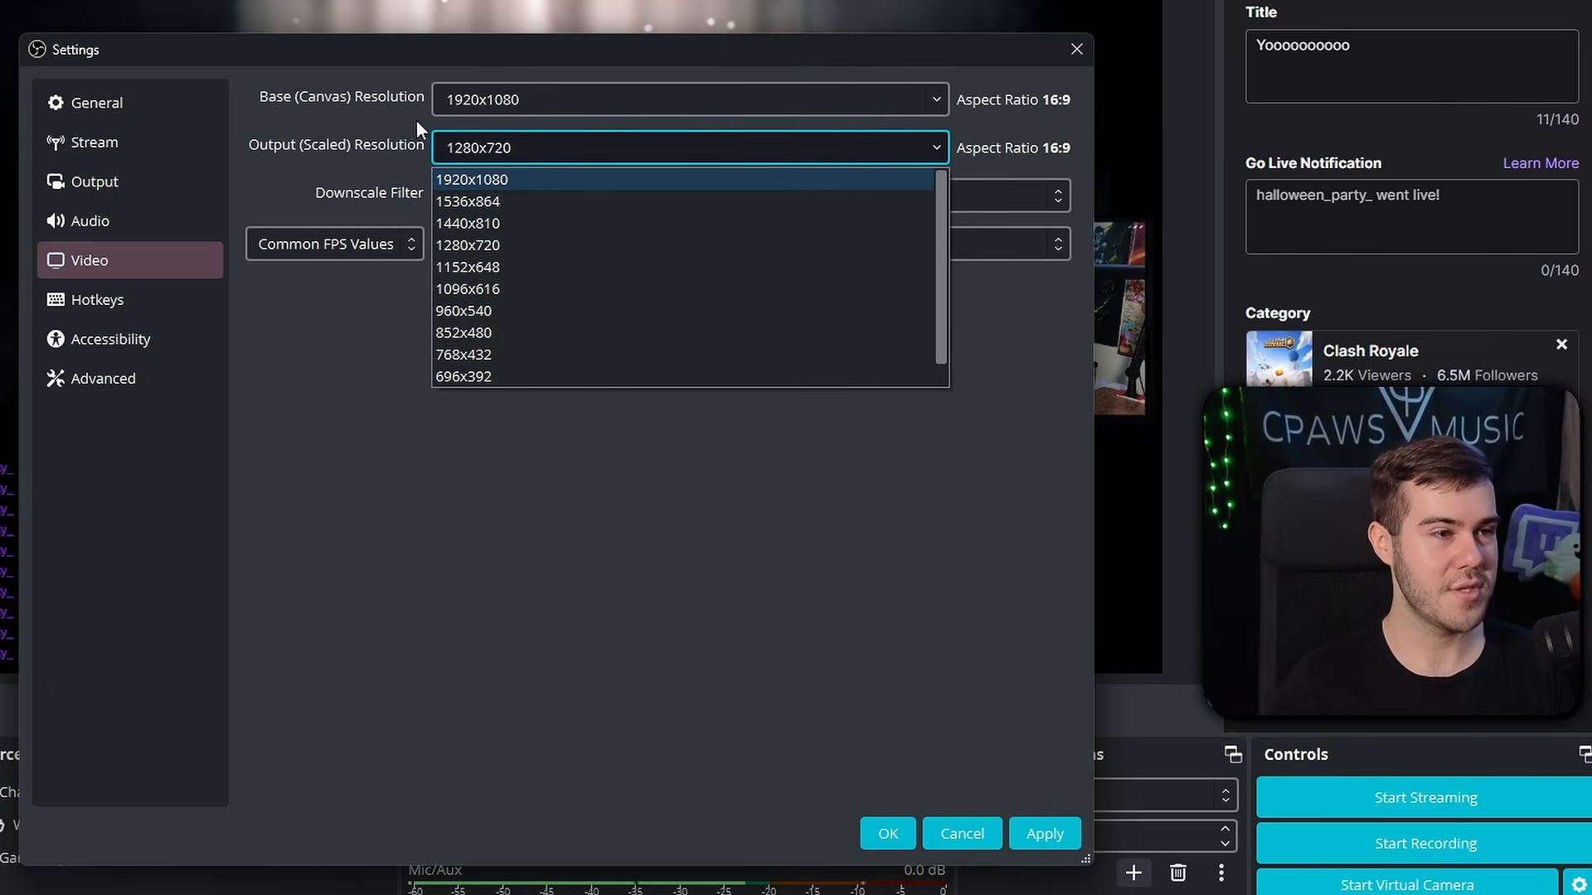
{"action": "left_click", "coordinate": [560, 180]}
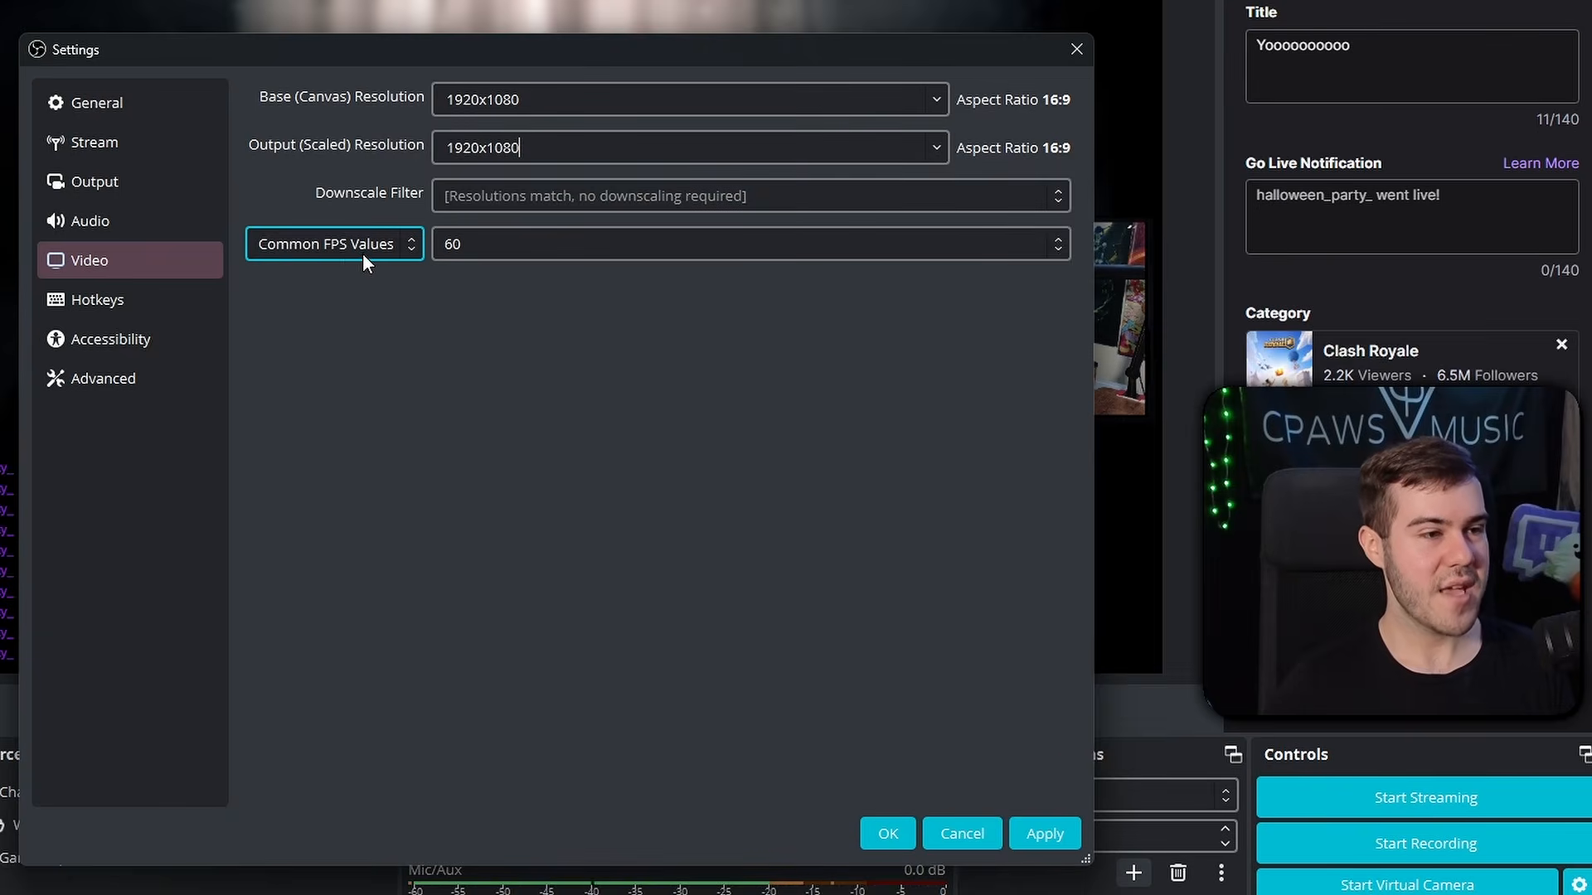
- Check the frame-rate type and the available FPS options, keeping Common FPS Values at 60
{"action": "left_click", "coordinate": [361, 252]}
{"action": "left_click", "coordinate": [307, 270]}
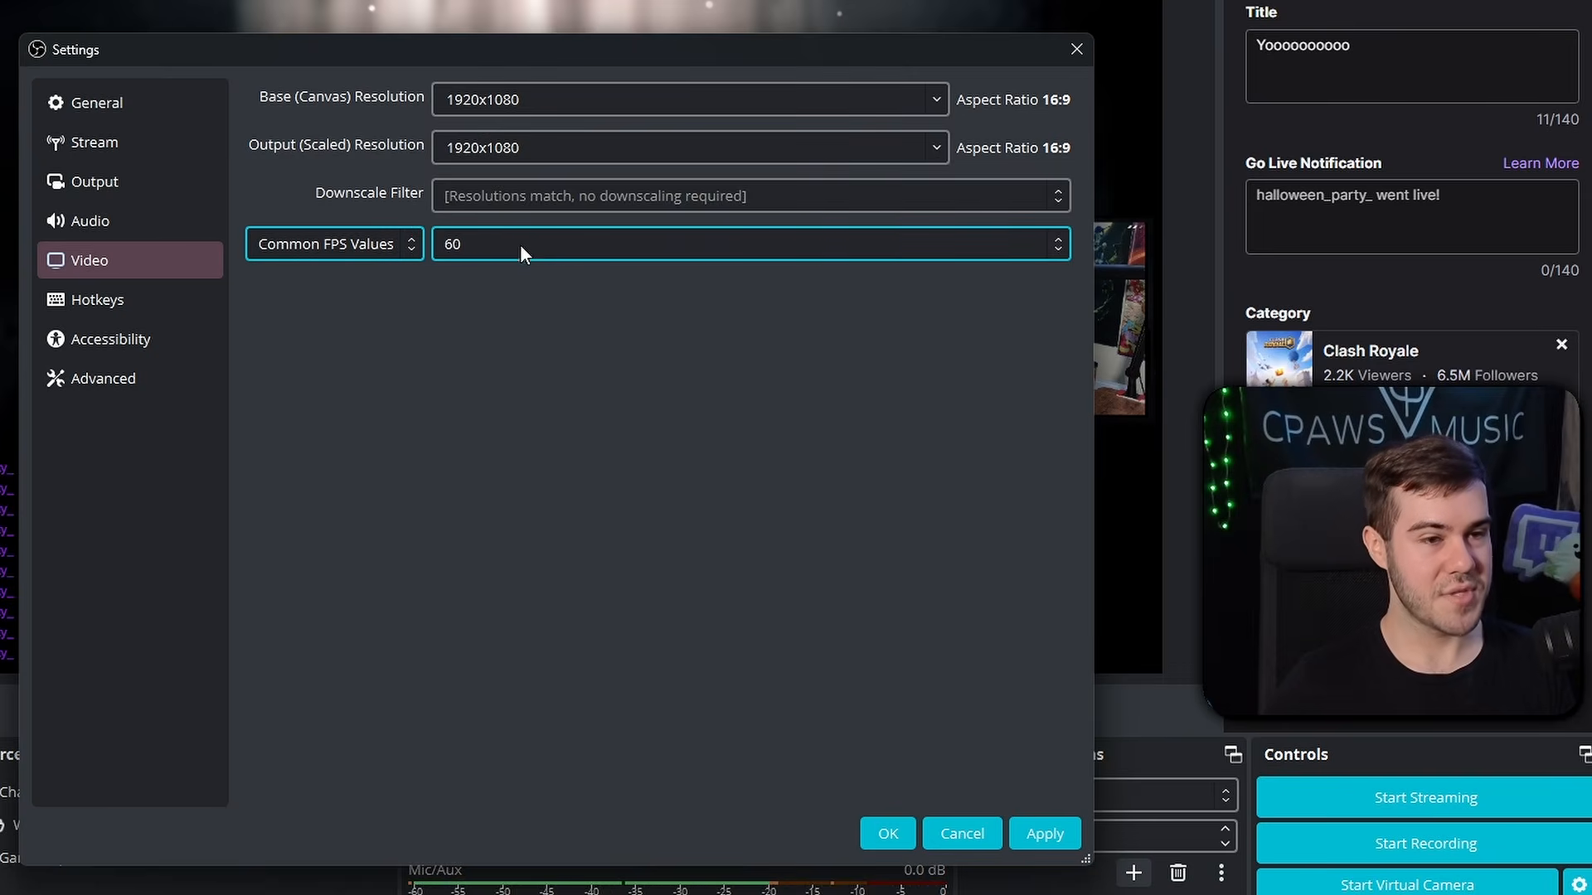
{"action": "left_click_drag", "start_coordinate": [486, 147], "coordinate": [548, 149]}
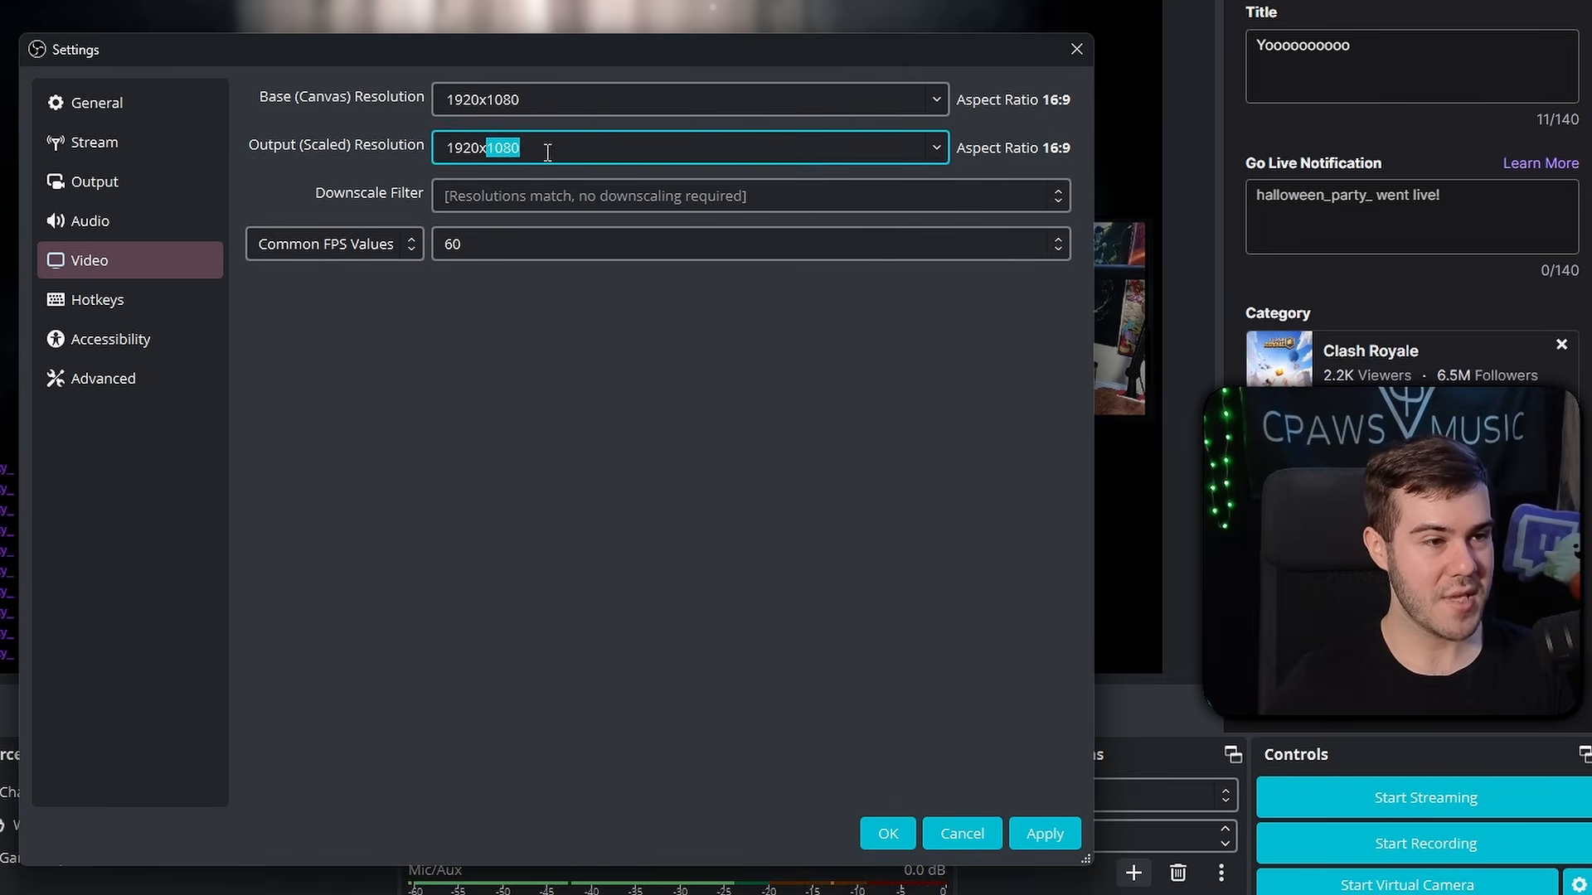
{"action": "left_click", "coordinate": [483, 243]}
{"action": "left_click", "coordinate": [335, 292]}
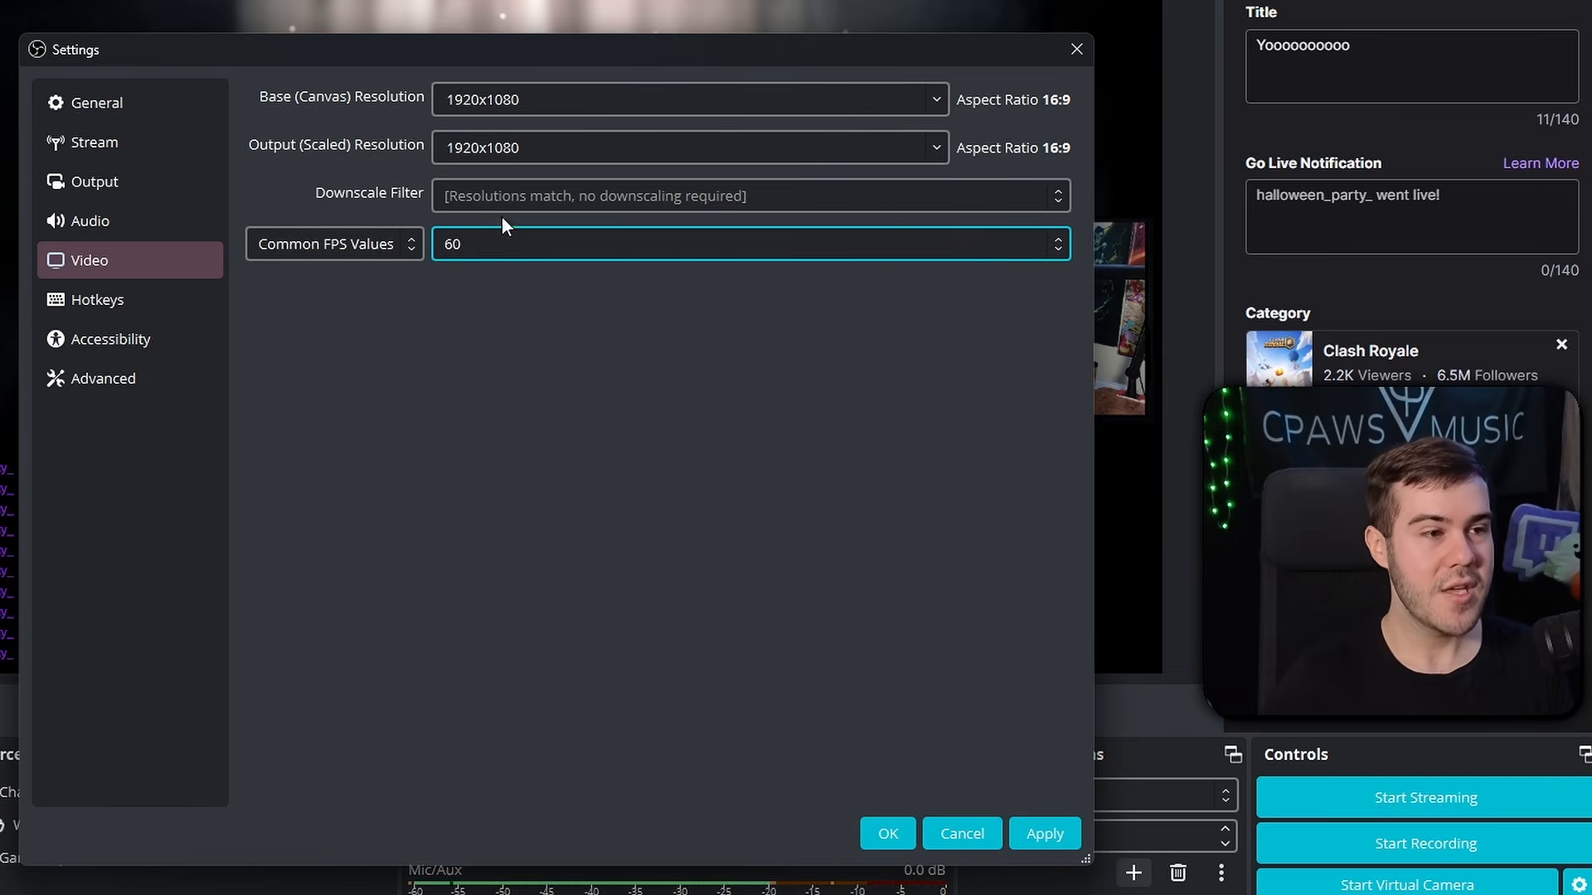
- Set the frame rate to 30 FPS and the output (scaled) resolution to 1280x720
{"action": "left_click", "coordinate": [506, 244]}
{"action": "left_click", "coordinate": [485, 382]}
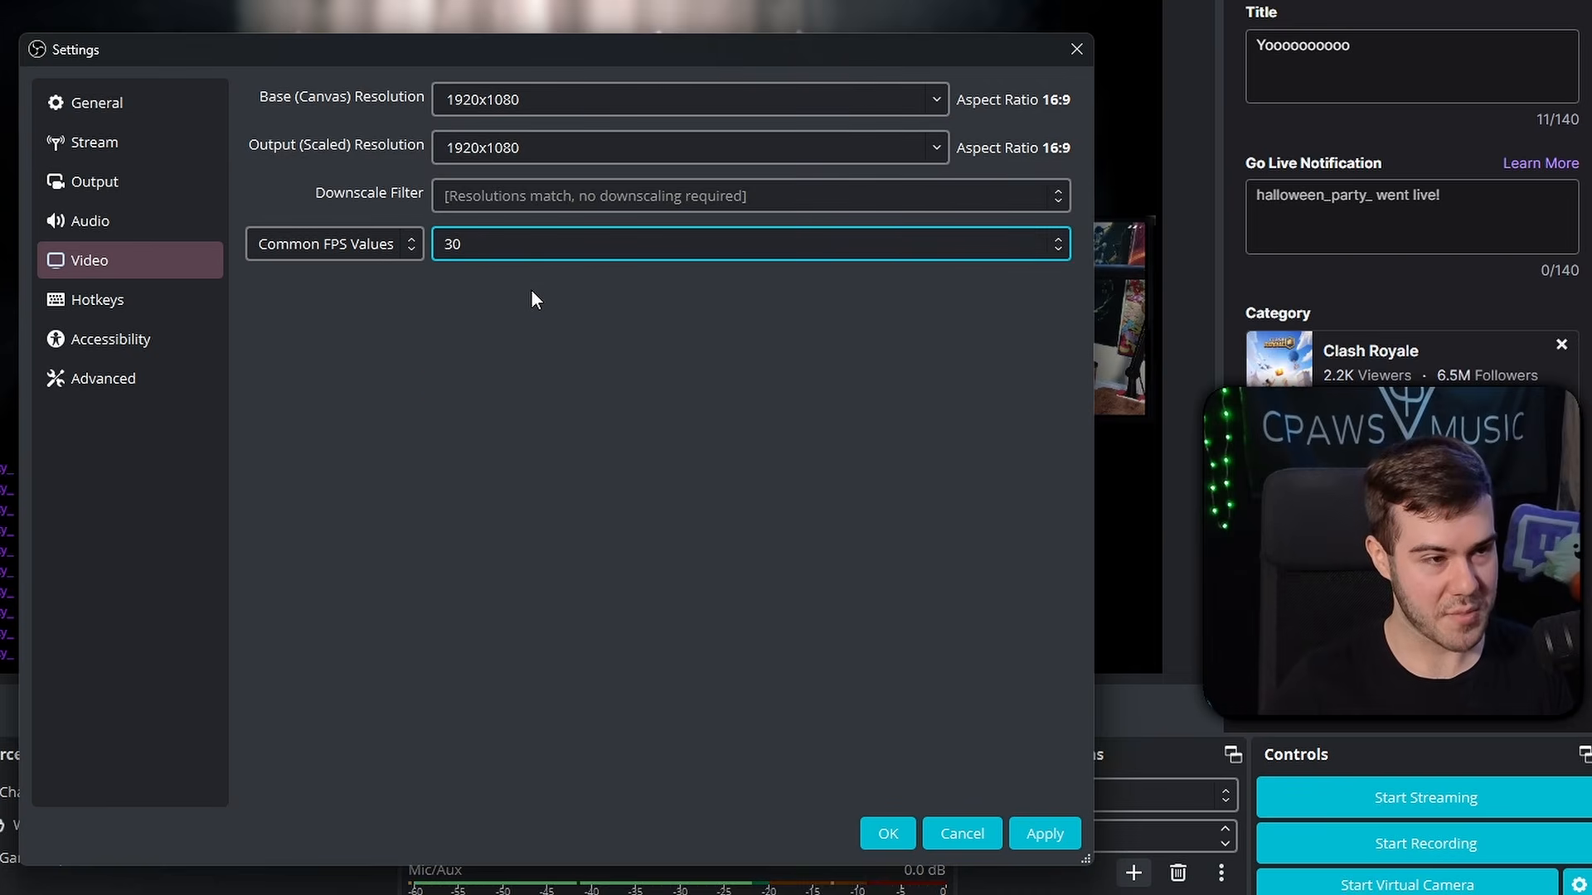
{"action": "left_click", "coordinate": [937, 147]}
{"action": "left_click", "coordinate": [630, 247]}
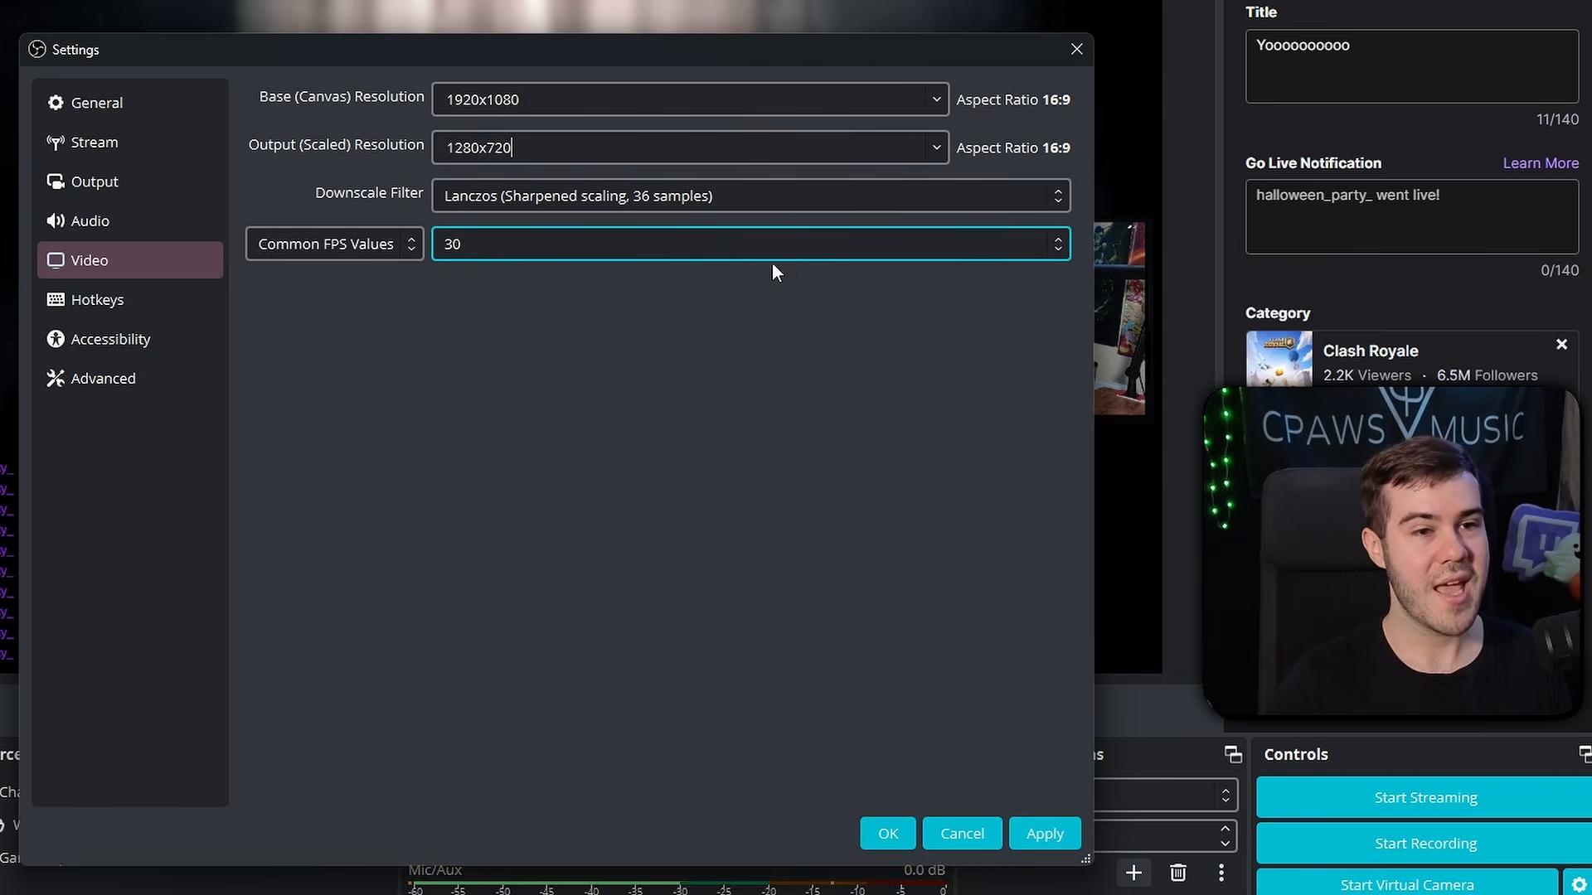
- Set the frame rate to 60 FPS and the output (scaled) resolution to 1920x1080, and apply the video settings
{"action": "left_click", "coordinate": [817, 246]}
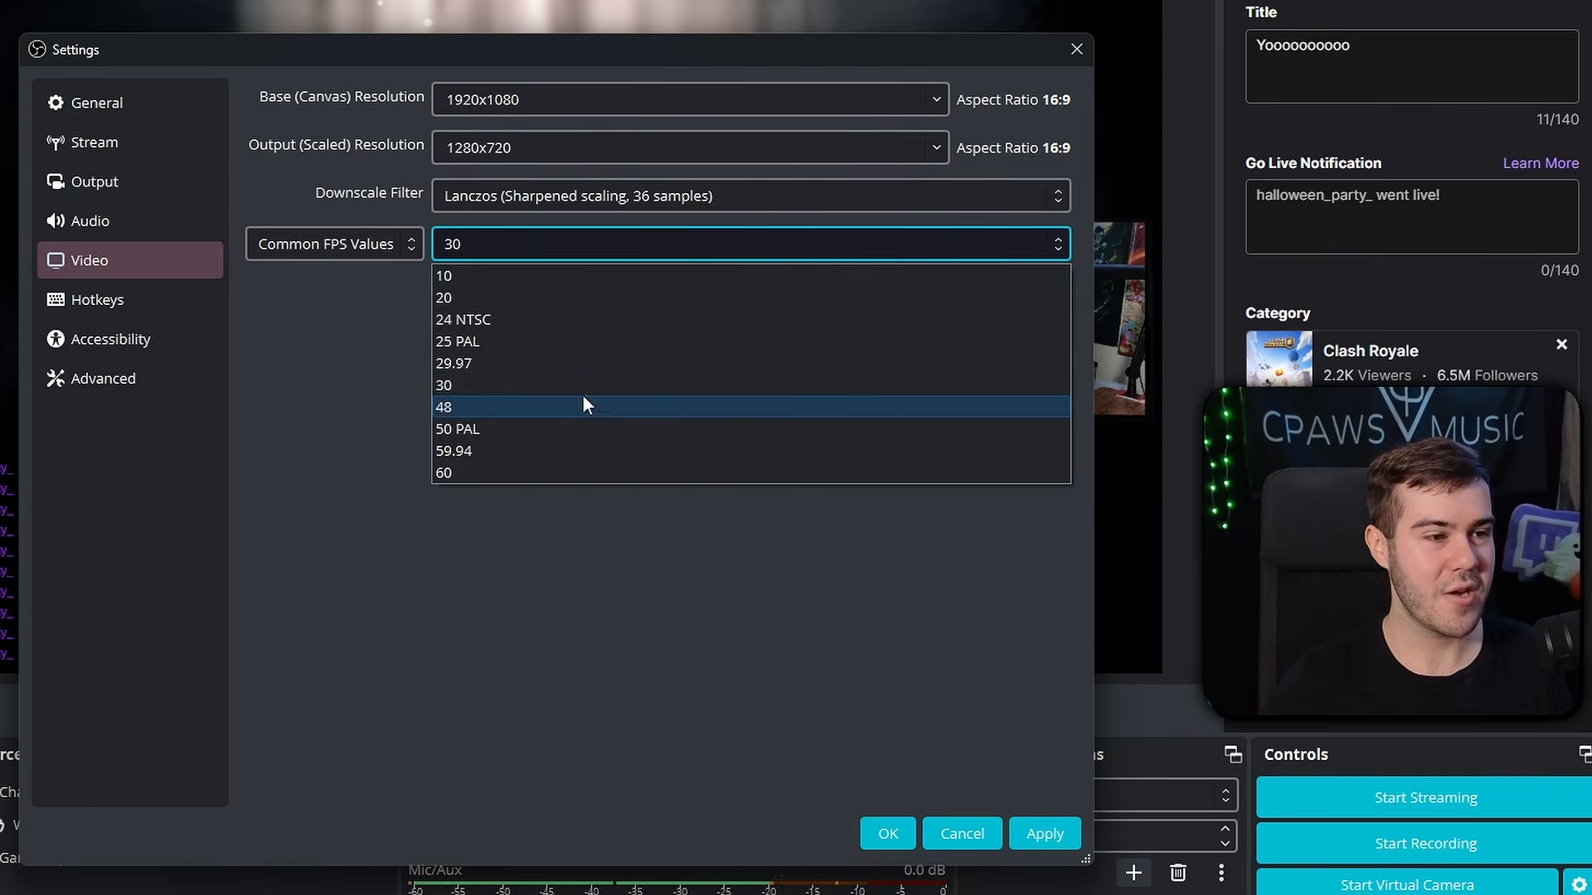
{"action": "left_click", "coordinate": [539, 475]}
{"action": "left_click", "coordinate": [935, 149]}
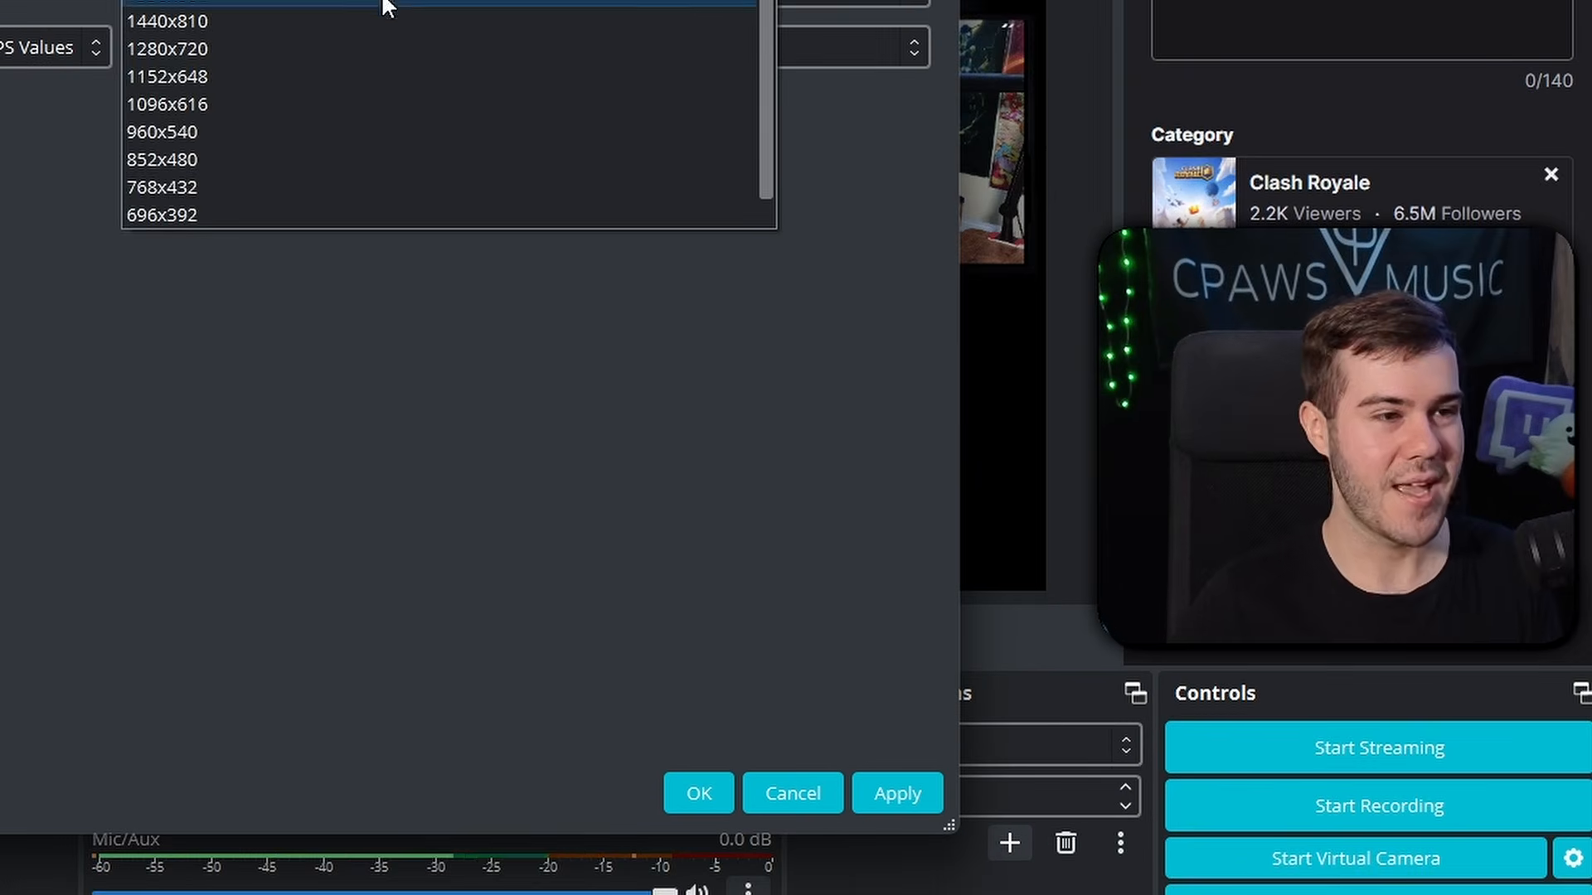
{"action": "left_click", "coordinate": [663, 245]}
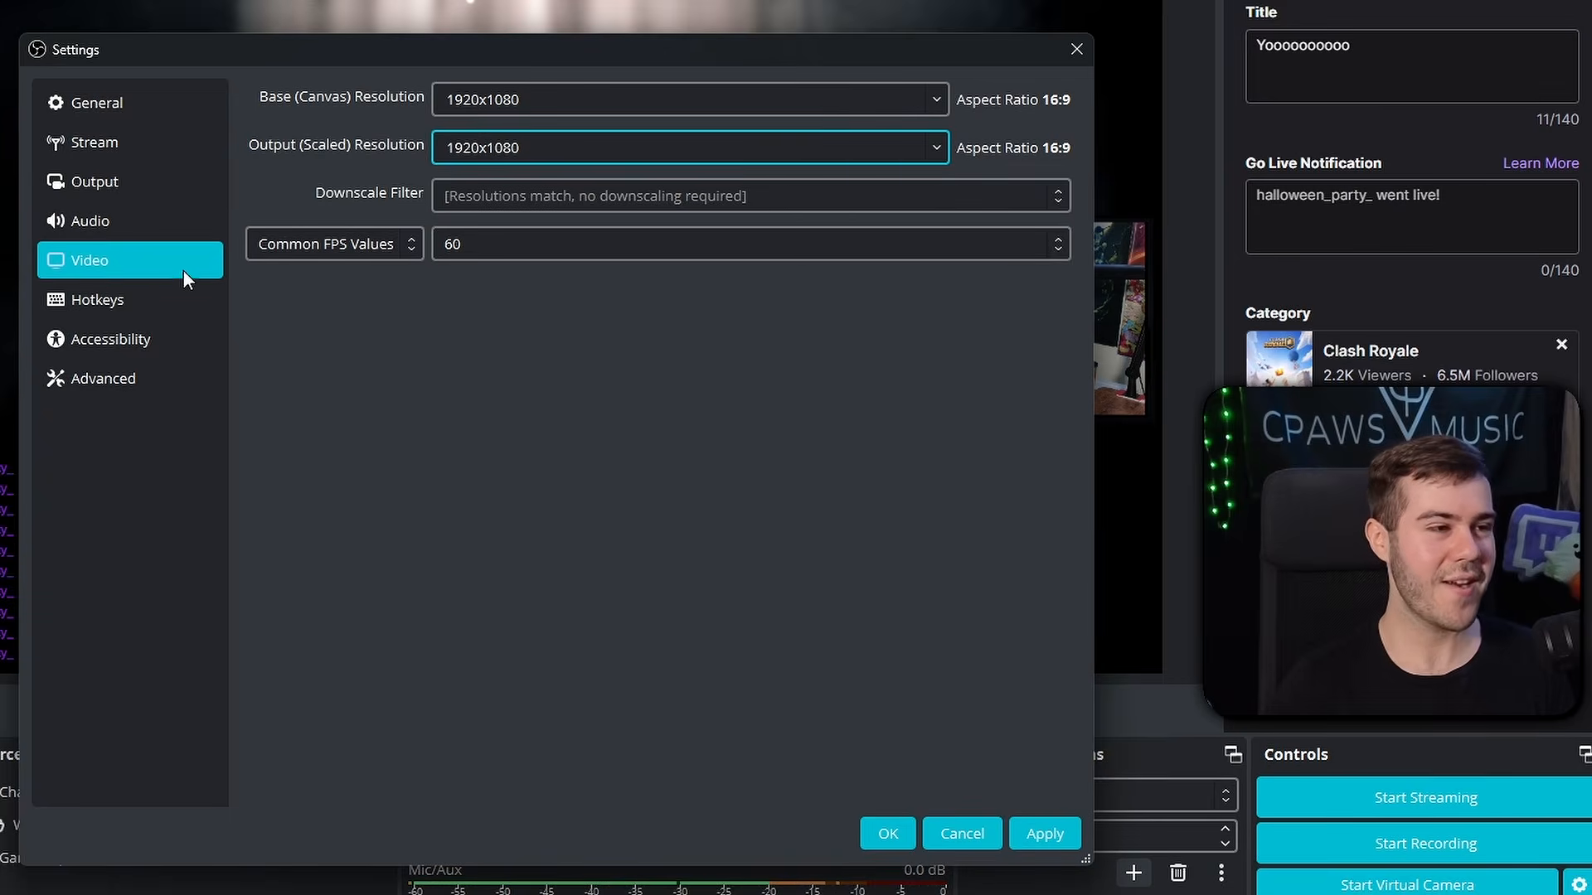
{"action": "left_click", "coordinate": [456, 245]}
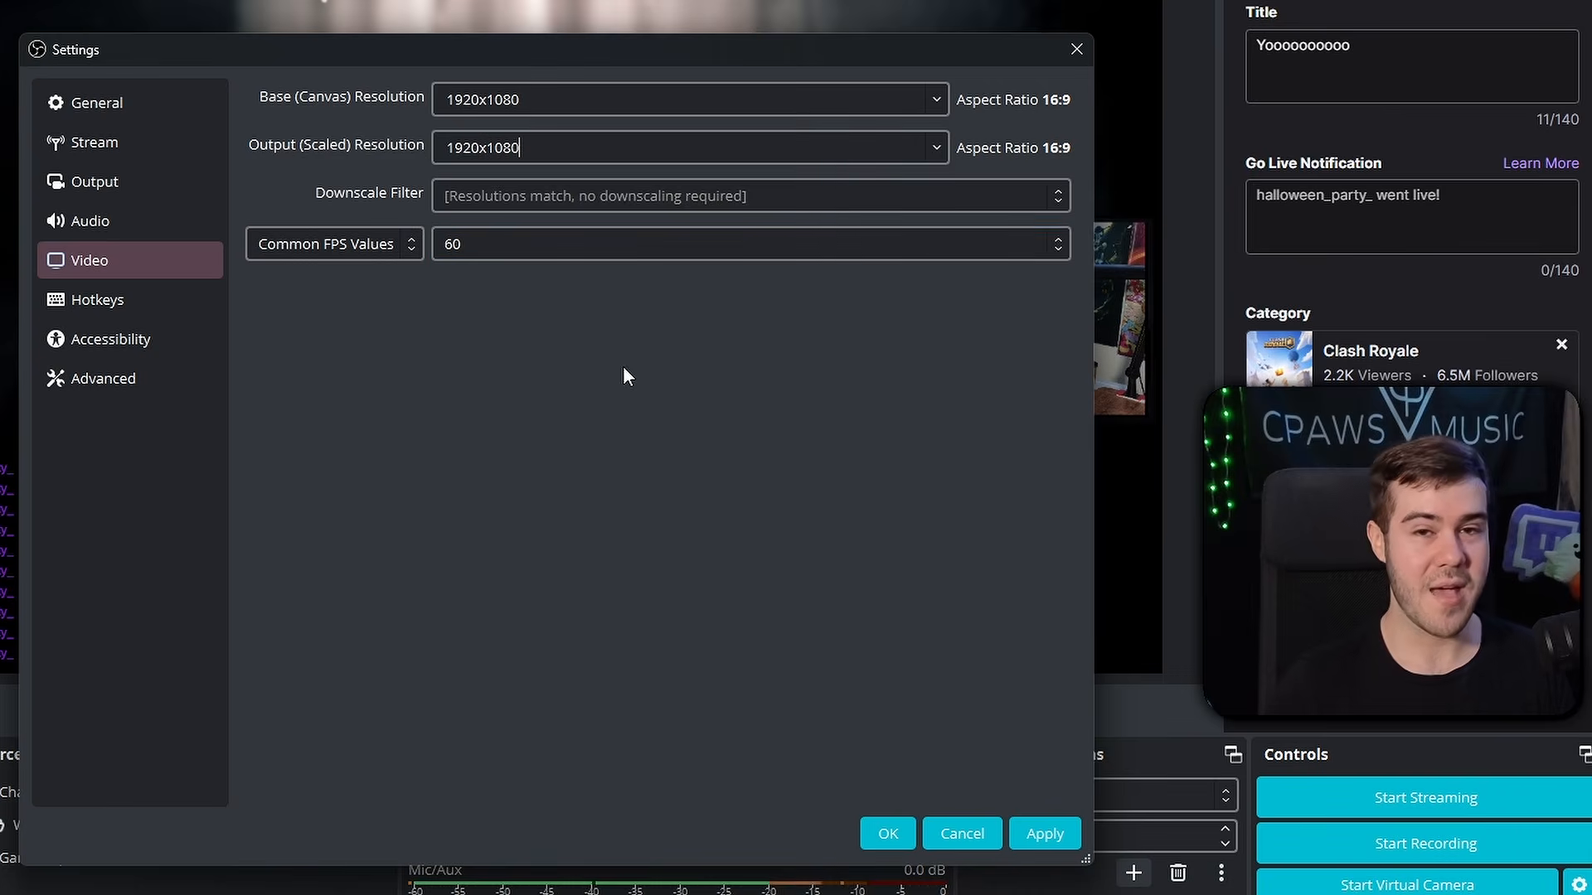
{"action": "left_click", "coordinate": [1062, 835]}
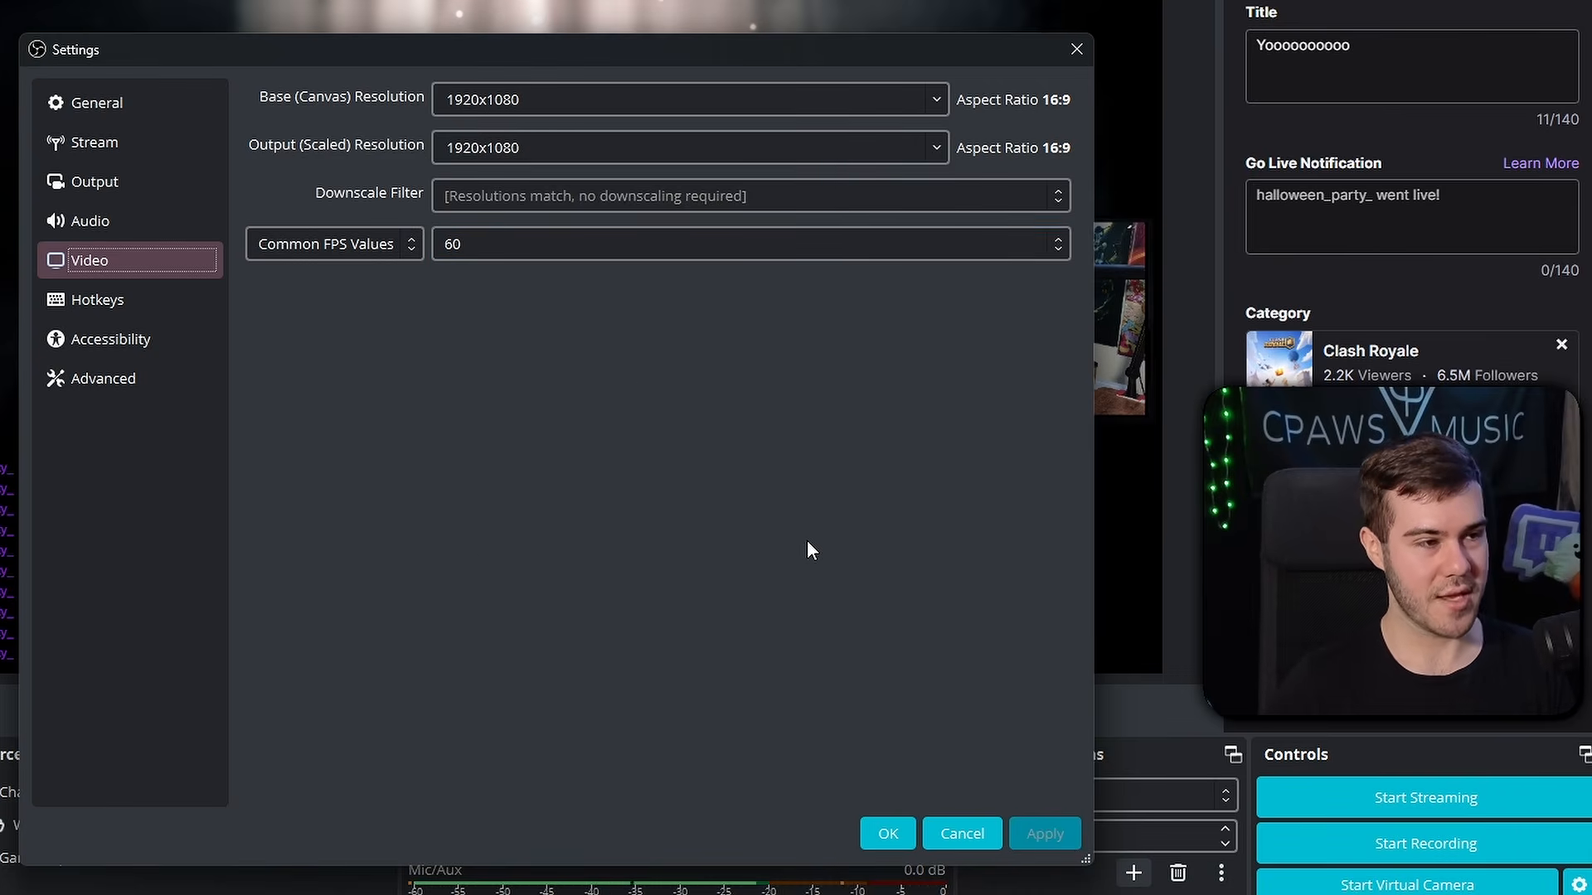
- Open the hotkey settings and look over the streaming, recording, replay buffer and virtual camera hotkeys
{"action": "left_click", "coordinate": [133, 302]}
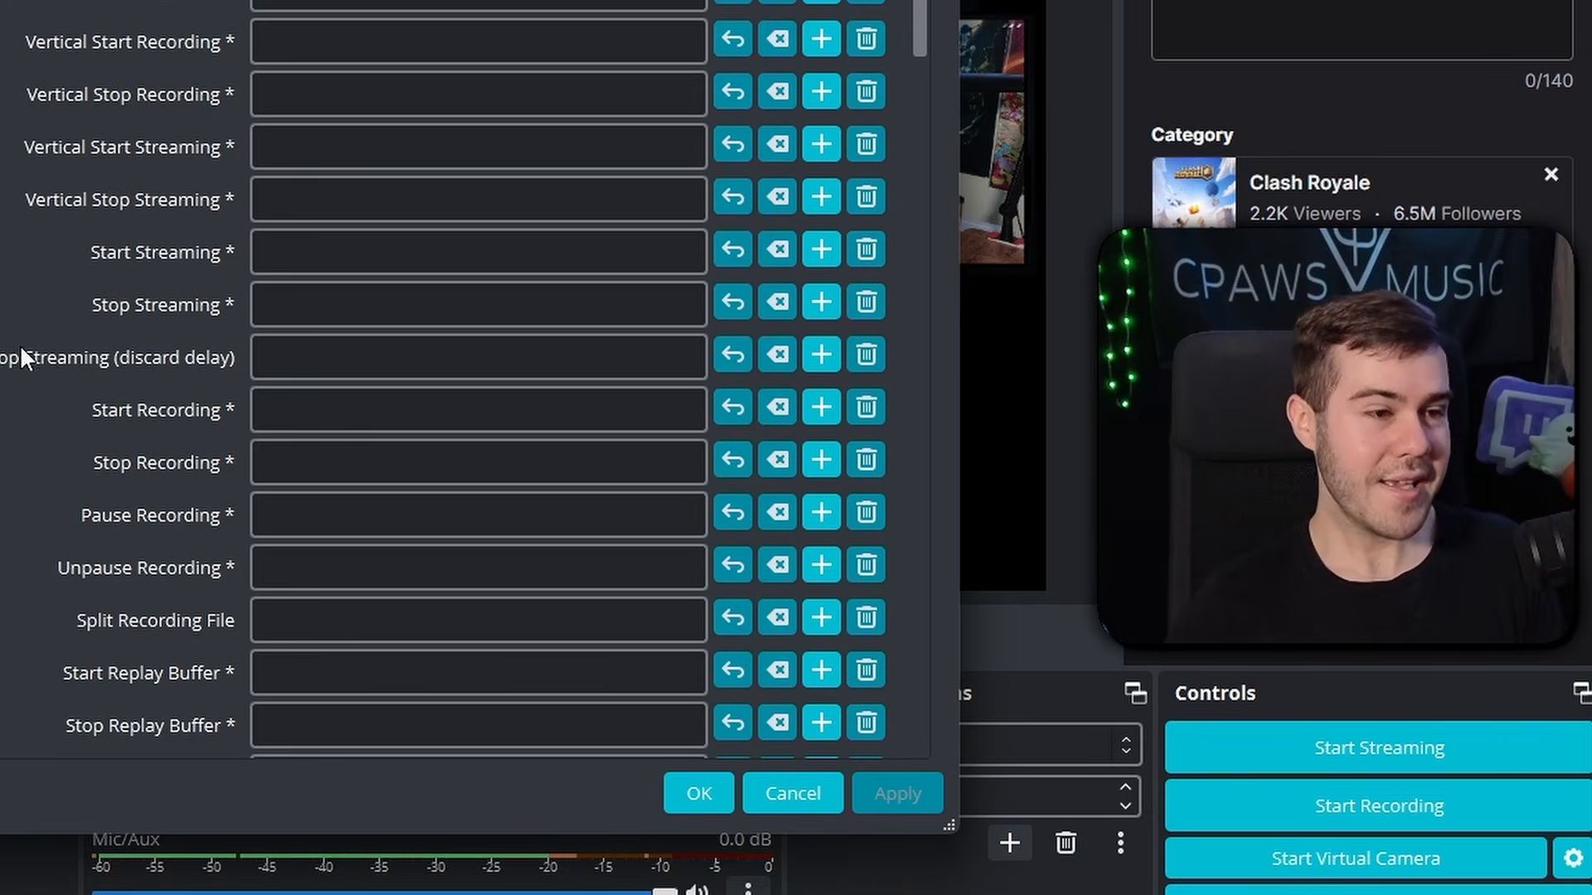
{"action": "scroll", "coordinate": [20, 345], "scroll_direction": "down", "scroll_amount": 3}
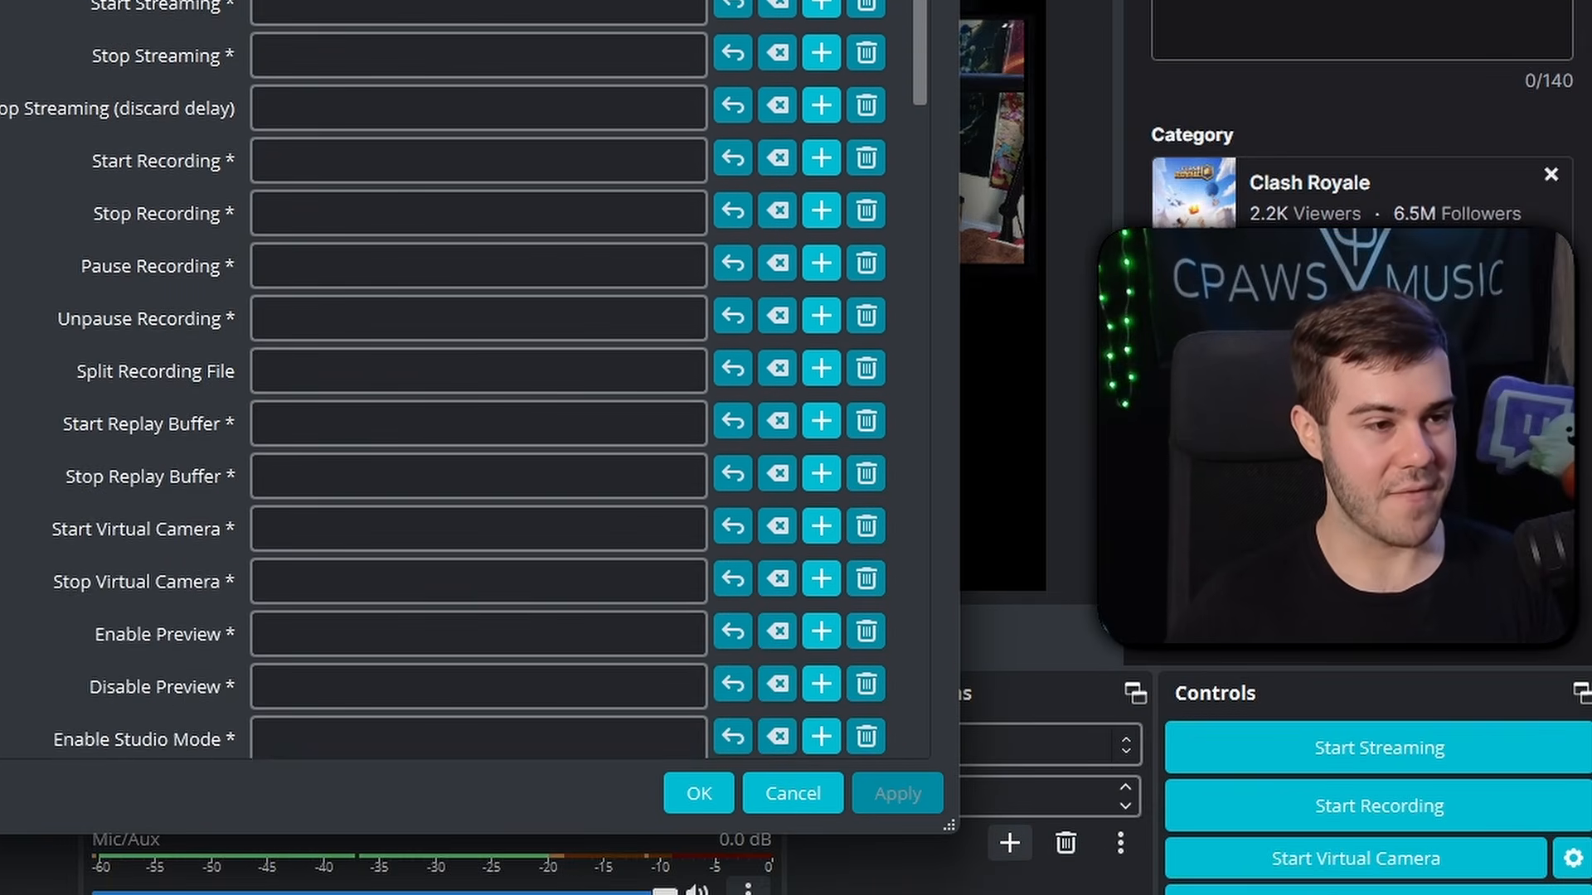
{"action": "scroll", "coordinate": [20, 344], "scroll_direction": "up", "scroll_amount": 3}
{"action": "scroll", "coordinate": [465, 382], "scroll_direction": "down", "scroll_amount": 5}
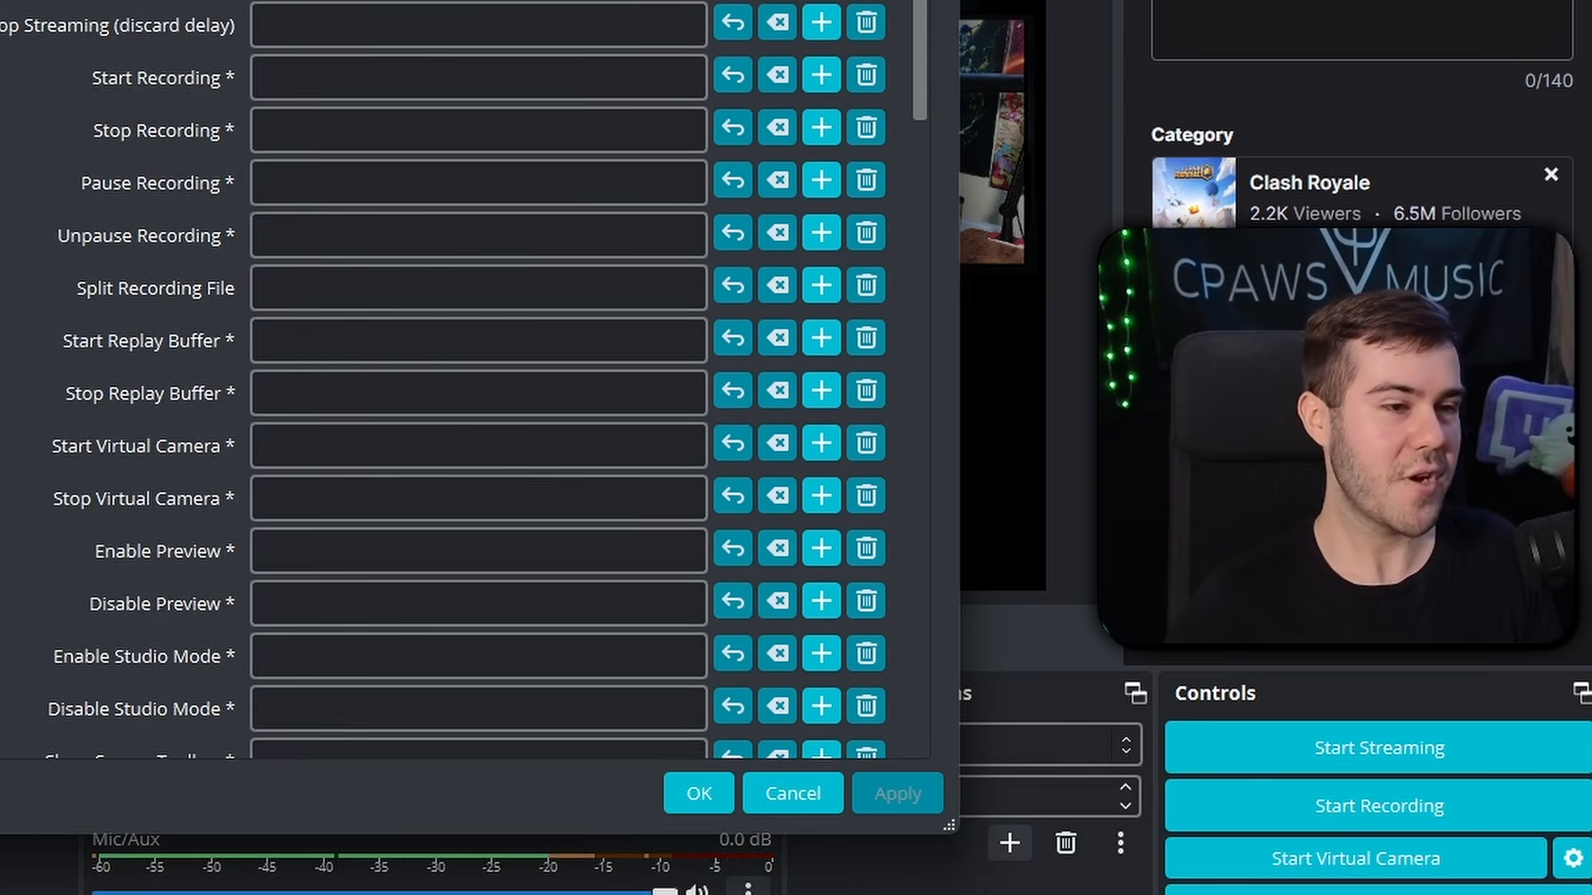
{"action": "scroll", "coordinate": [464, 382], "scroll_direction": "down", "scroll_amount": 5}
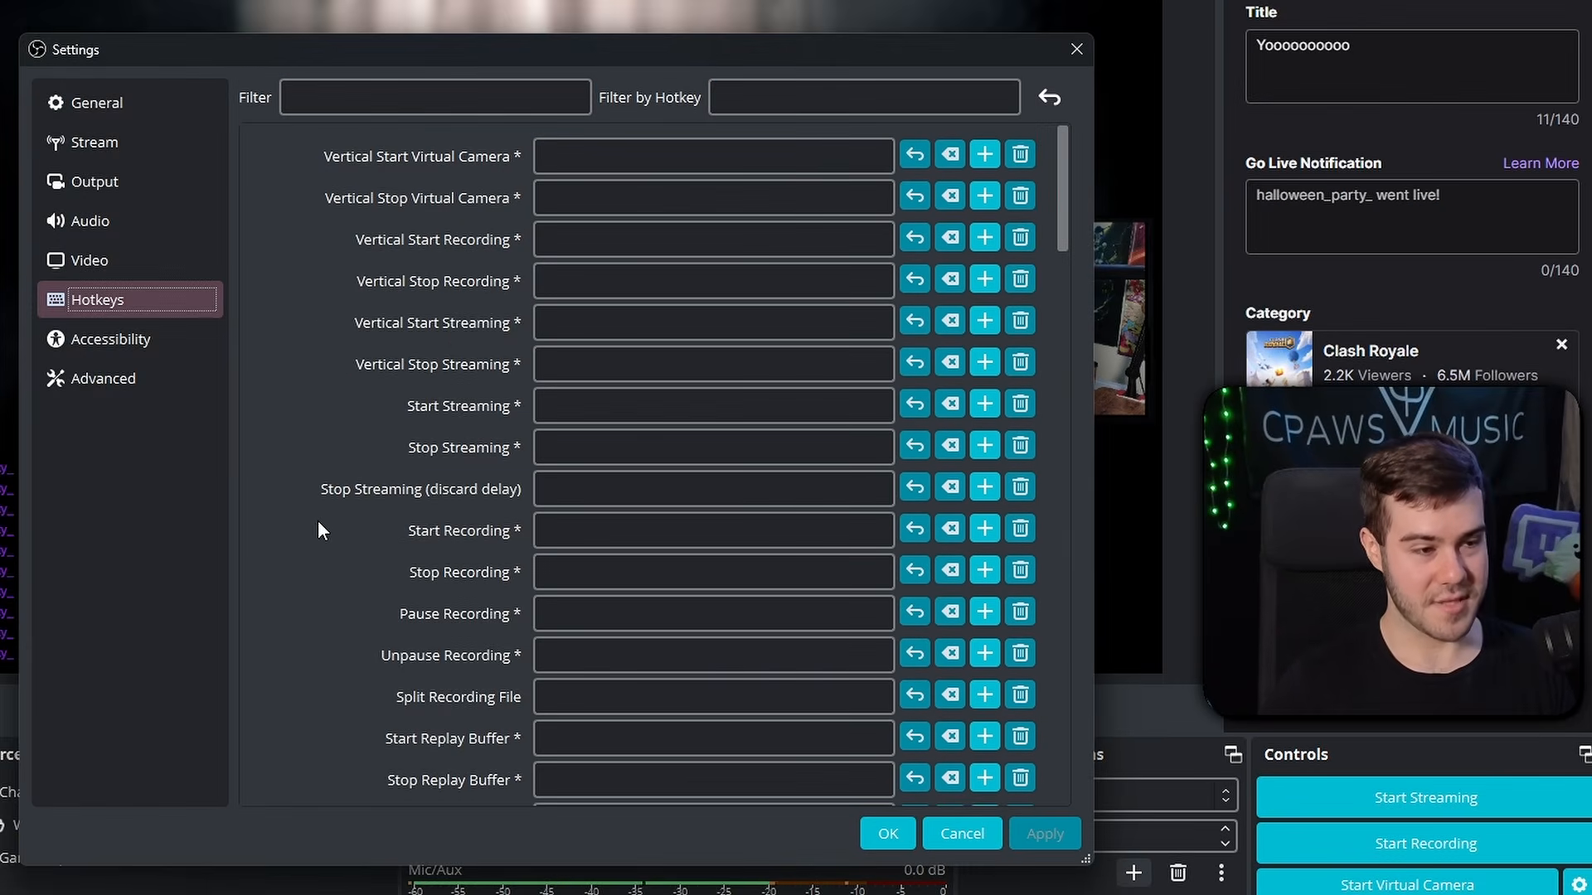
{"action": "scroll", "coordinate": [316, 526], "scroll_direction": "down", "scroll_amount": 3}
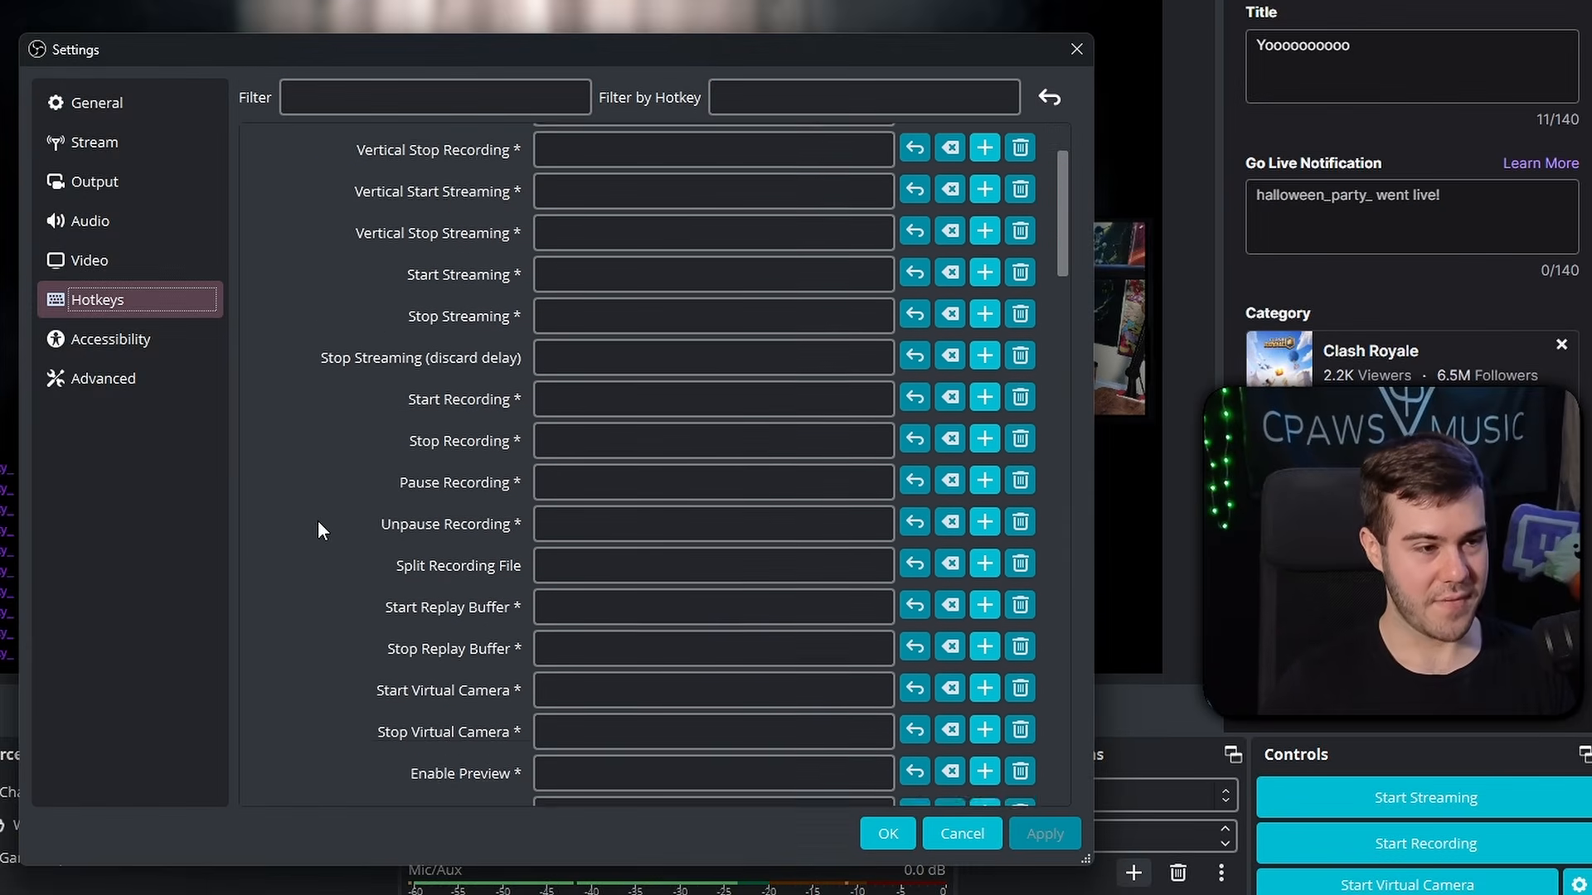
{"action": "scroll", "coordinate": [309, 512], "scroll_direction": "up", "scroll_amount": 2}
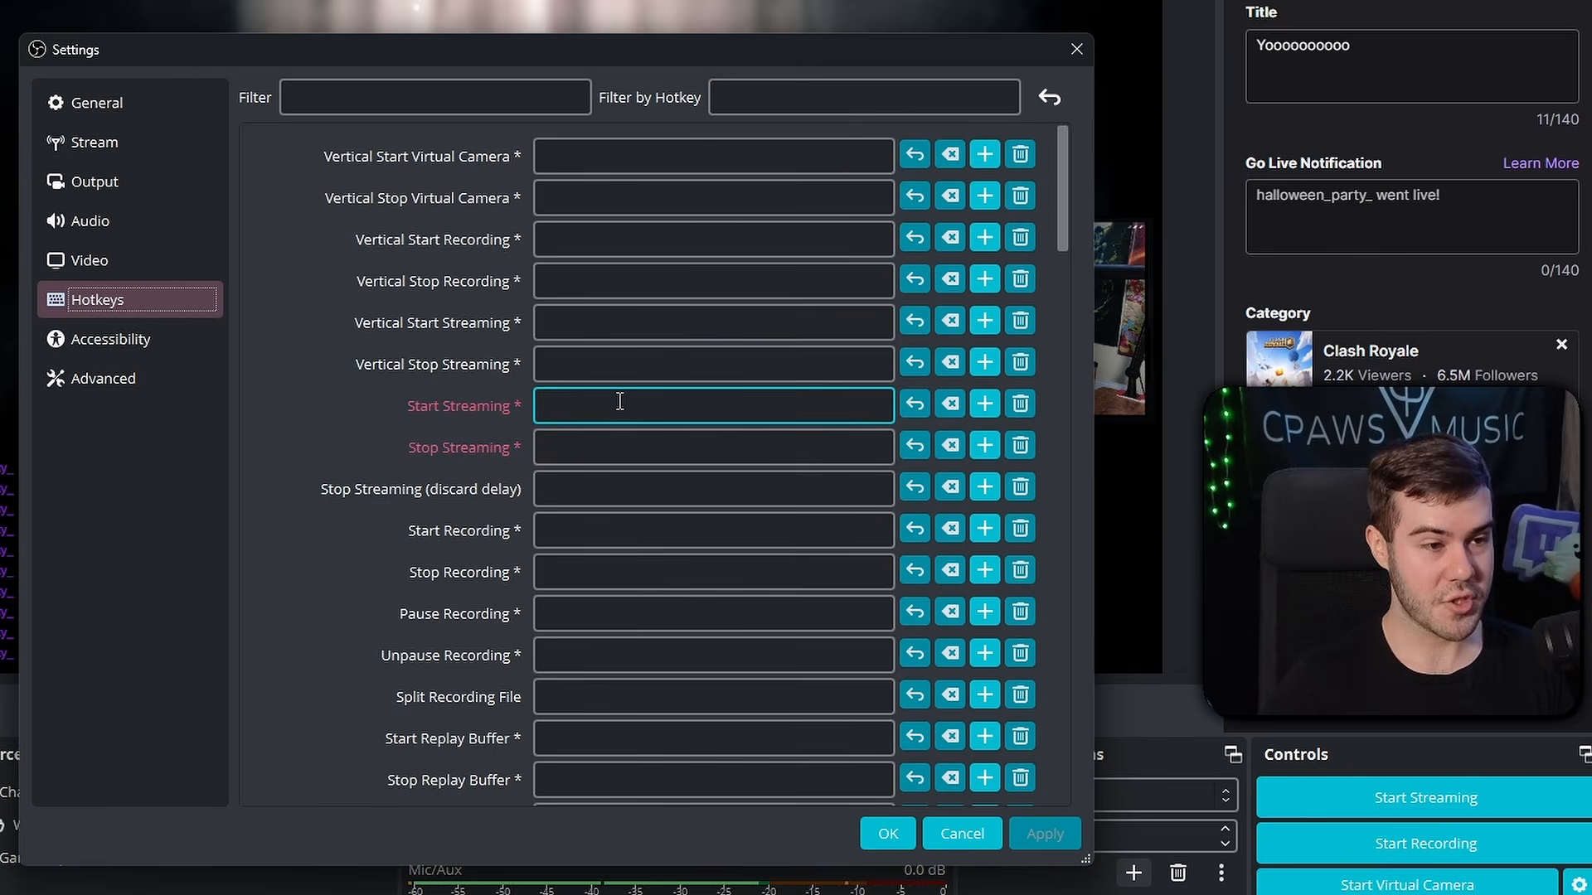
- Assign L as the Start Streaming hotkey and clear it again
{"action": "left_click", "coordinate": [557, 409]}
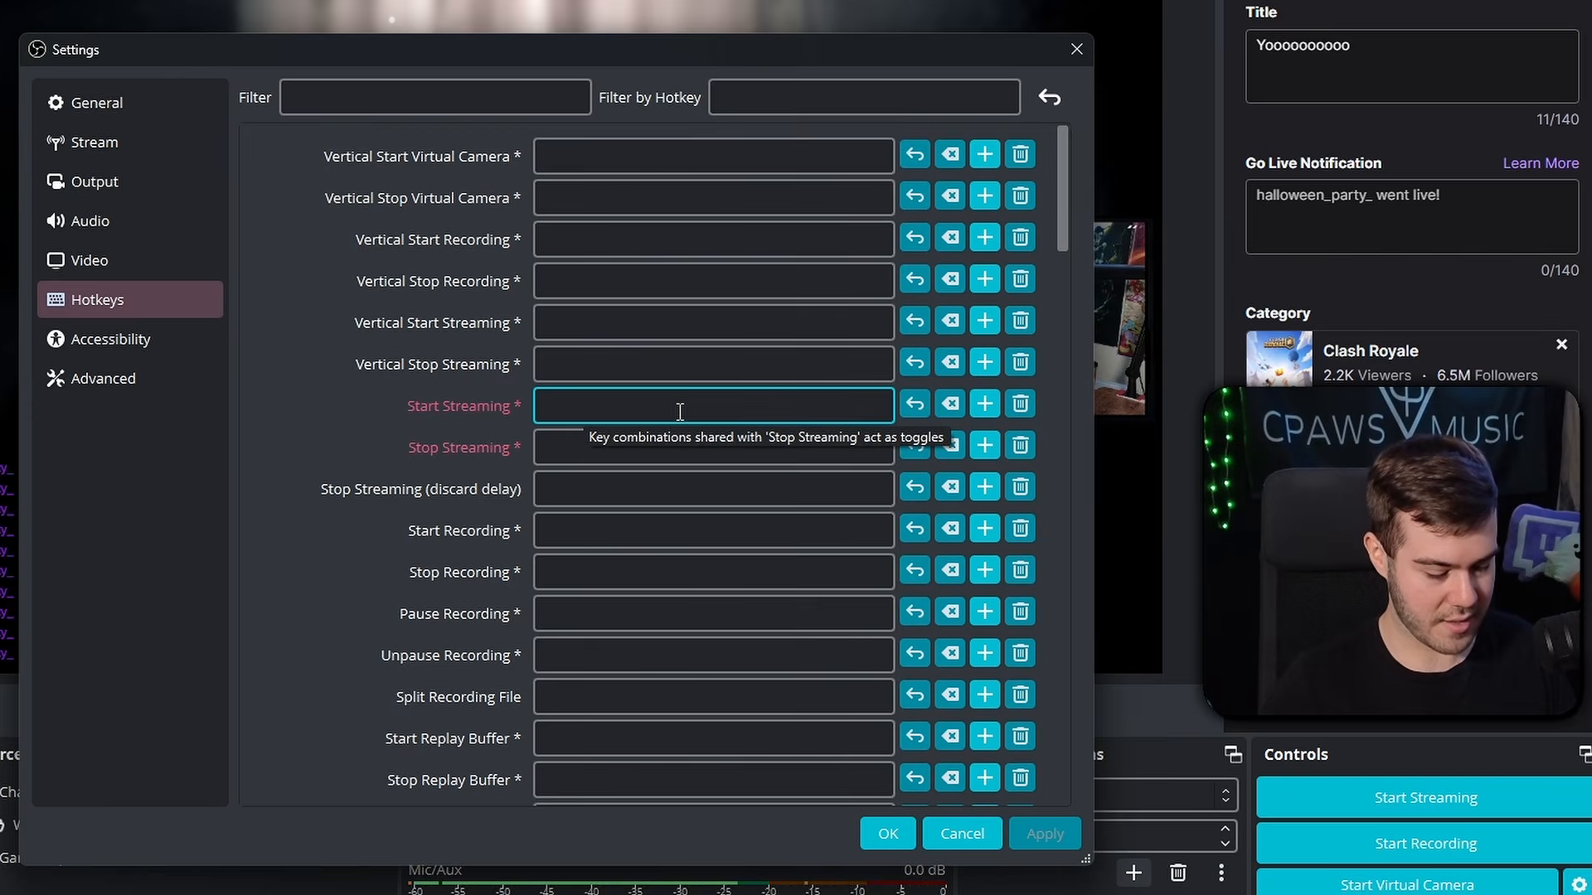
{"action": "key", "text": "l"}
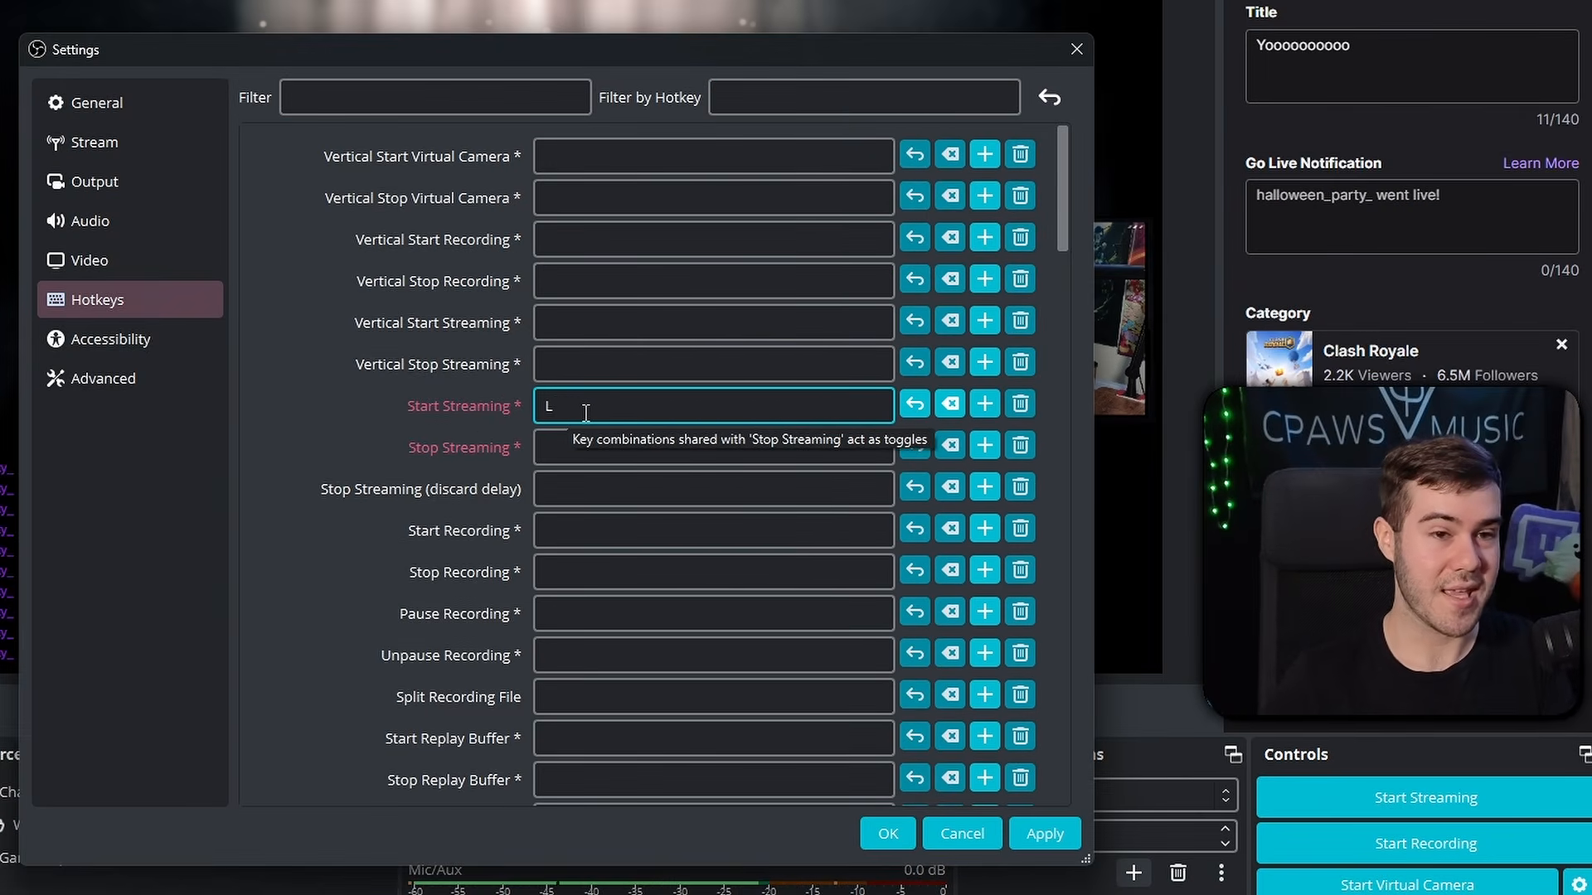
{"action": "left_click", "coordinate": [606, 453]}
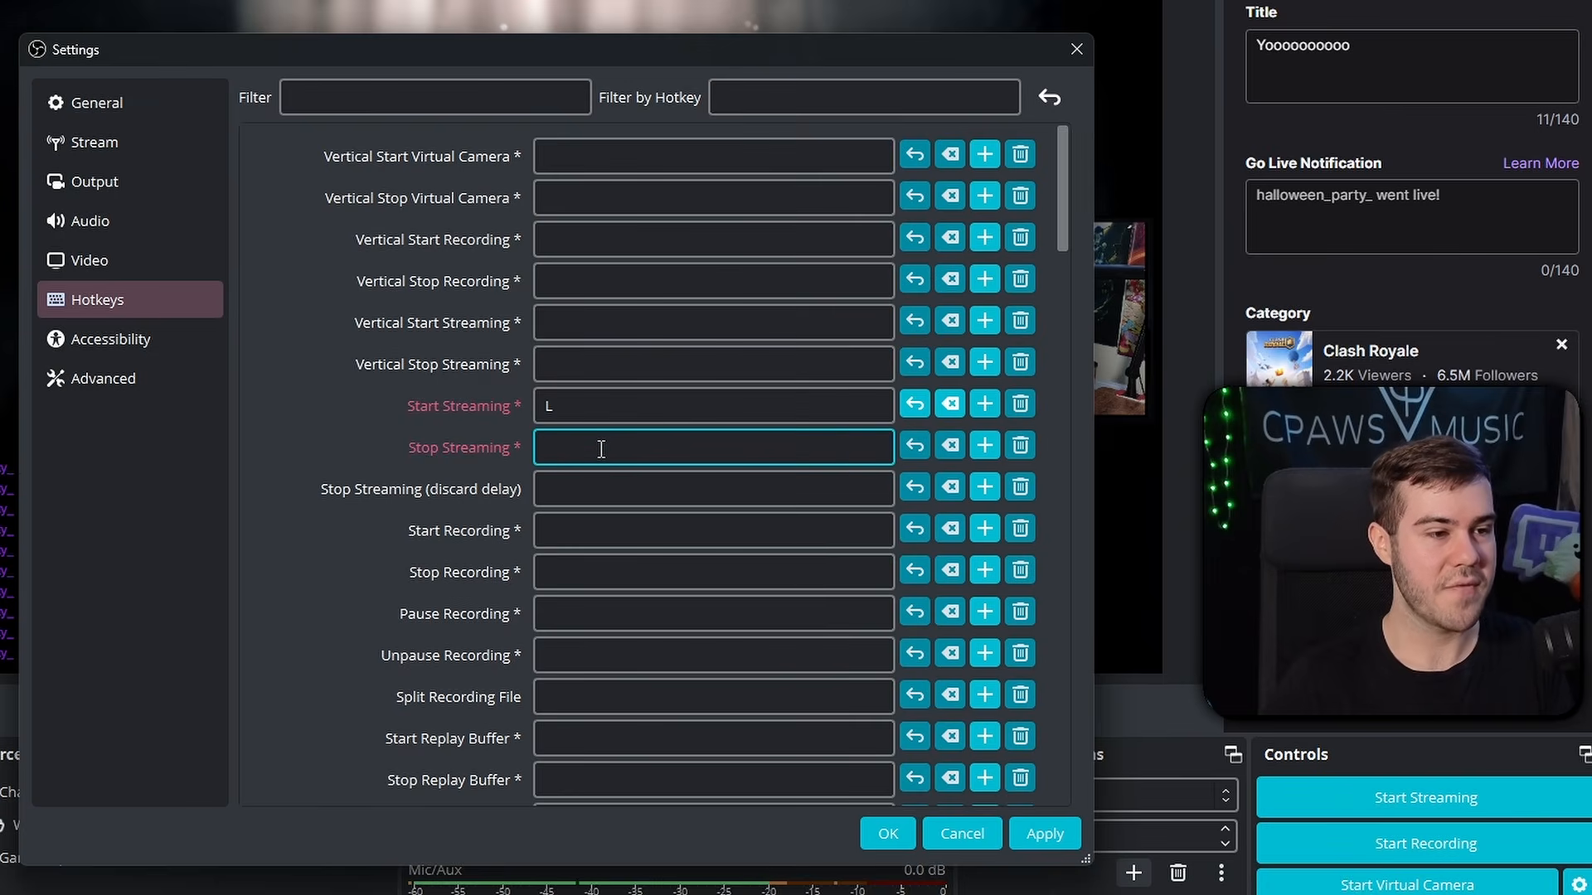
{"action": "left_click", "coordinate": [1021, 406]}
{"action": "left_click", "coordinate": [663, 409]}
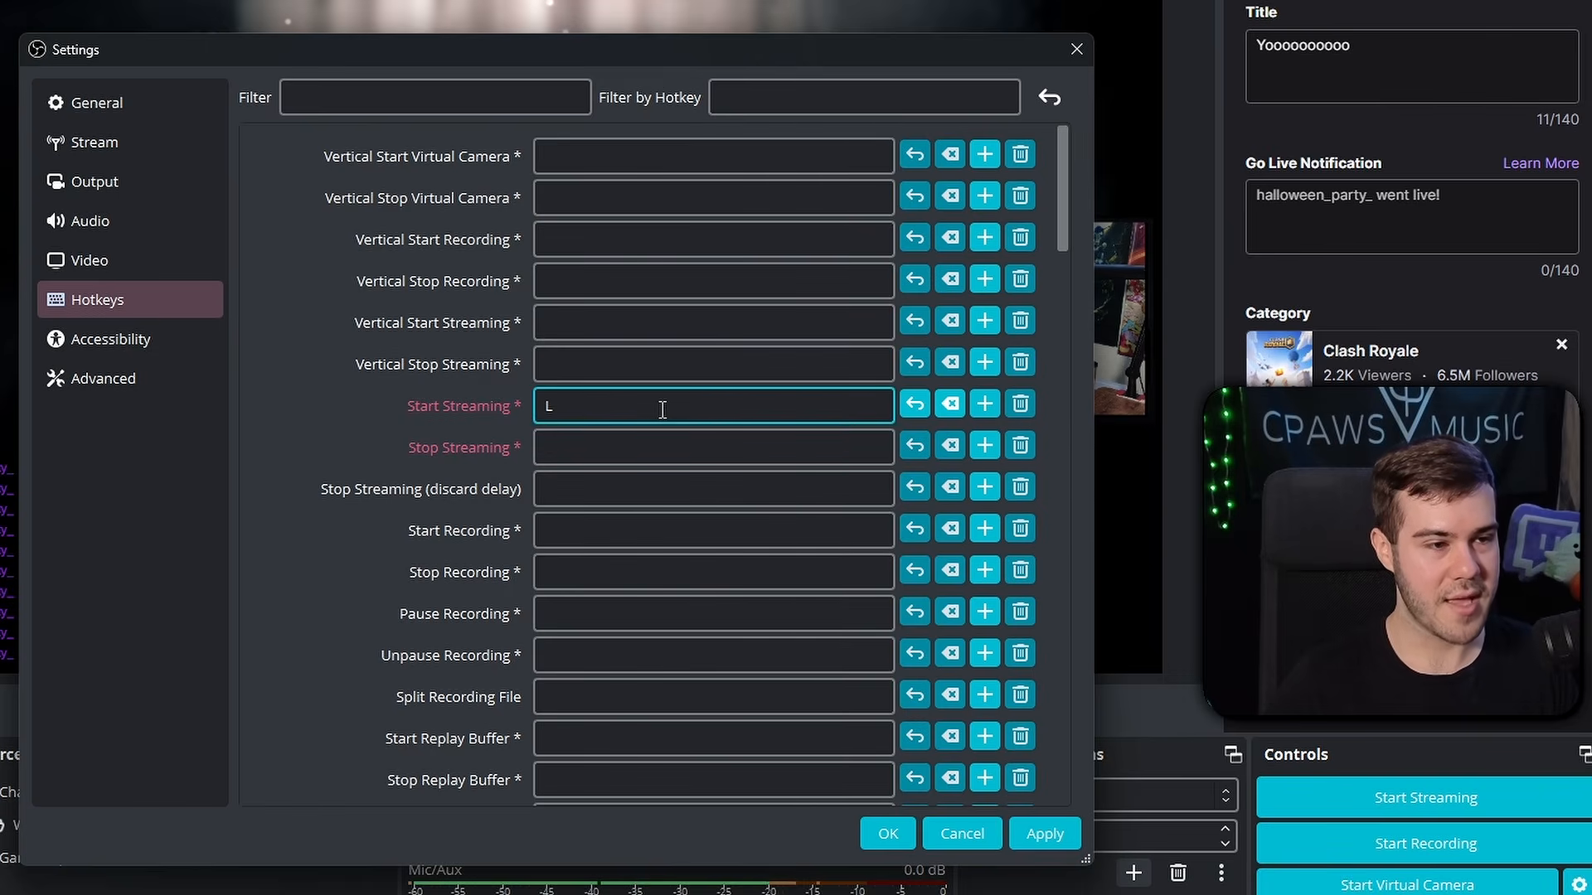
{"action": "left_click", "coordinate": [952, 408]}
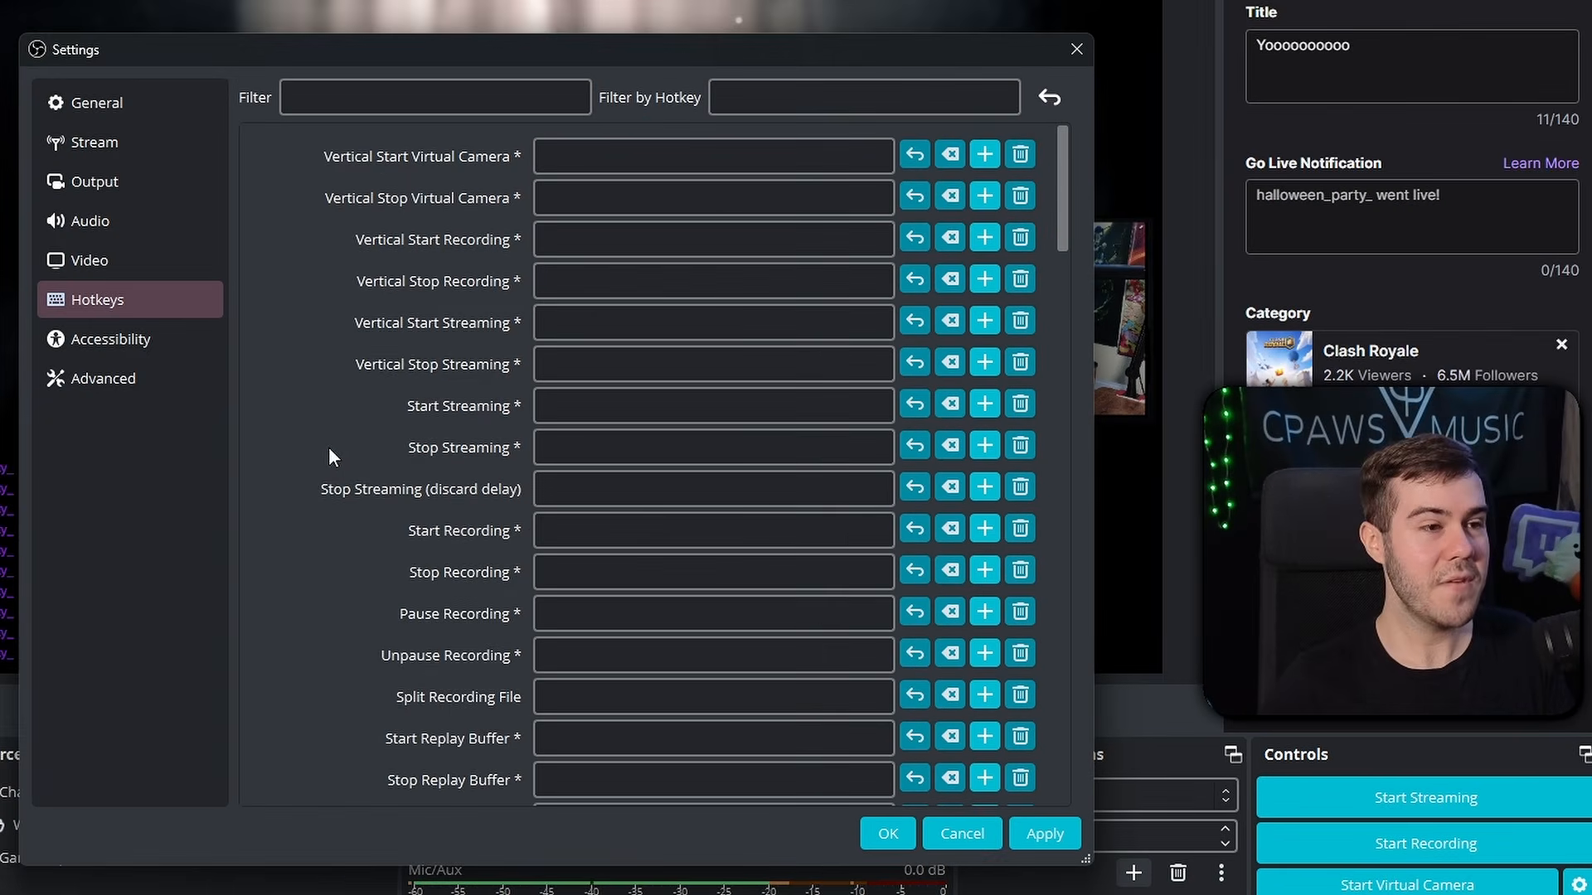
- Look through the scene and source hotkeys, such as those for Chatbox, Desktop Audio and Game Capture
{"action": "scroll", "coordinate": [330, 448], "scroll_direction": "down", "scroll_amount": 15}
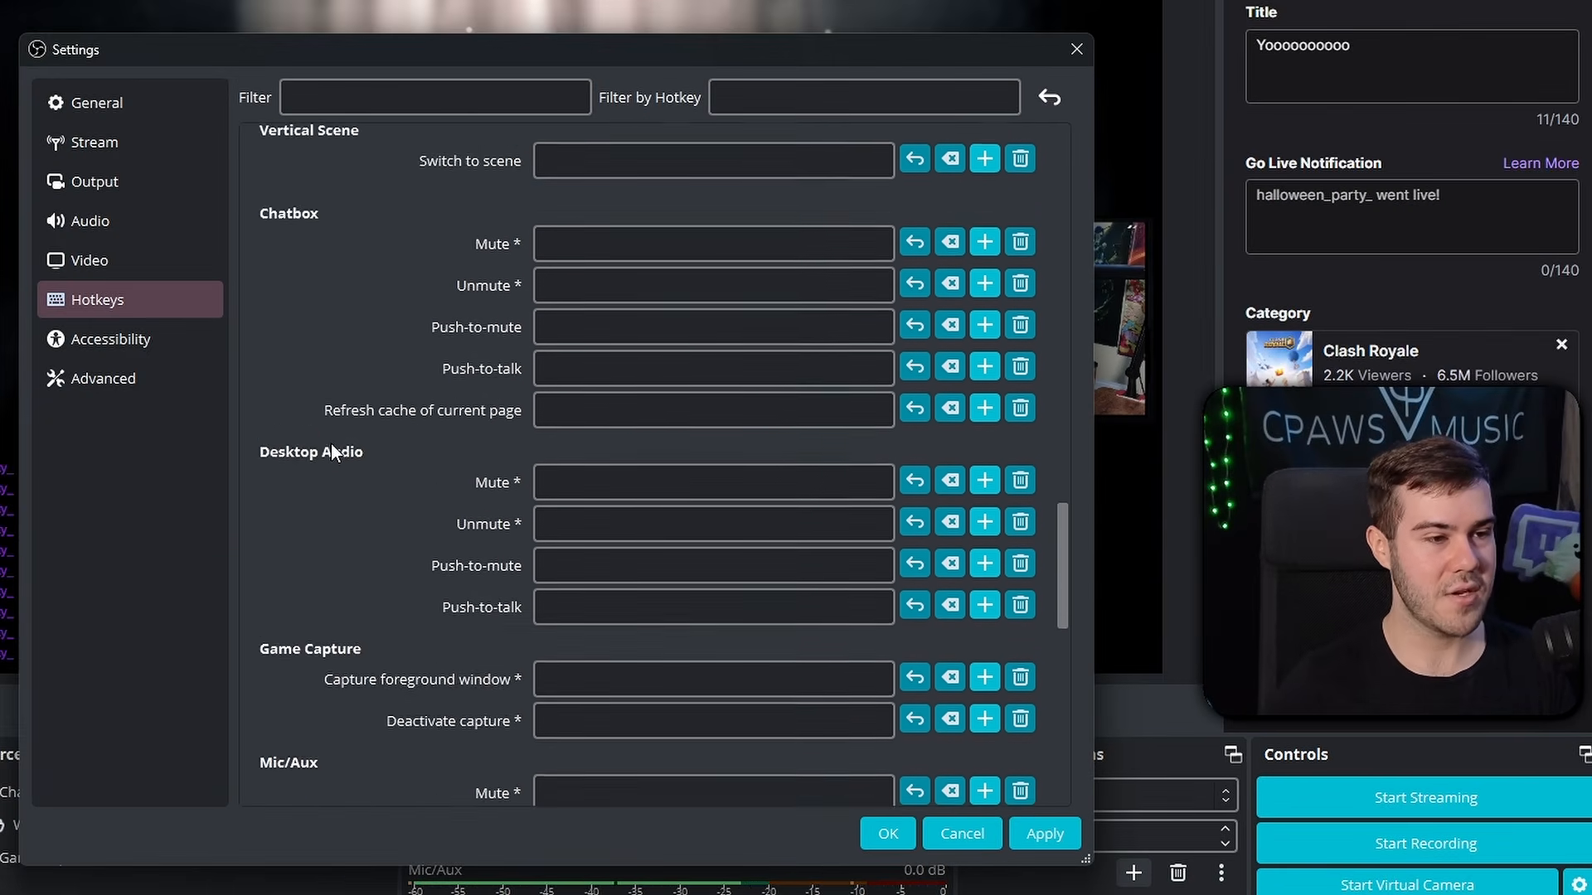
{"action": "scroll", "coordinate": [331, 443], "scroll_direction": "up", "scroll_amount": 15}
{"action": "scroll", "coordinate": [329, 515], "scroll_direction": "up", "scroll_amount": 10}
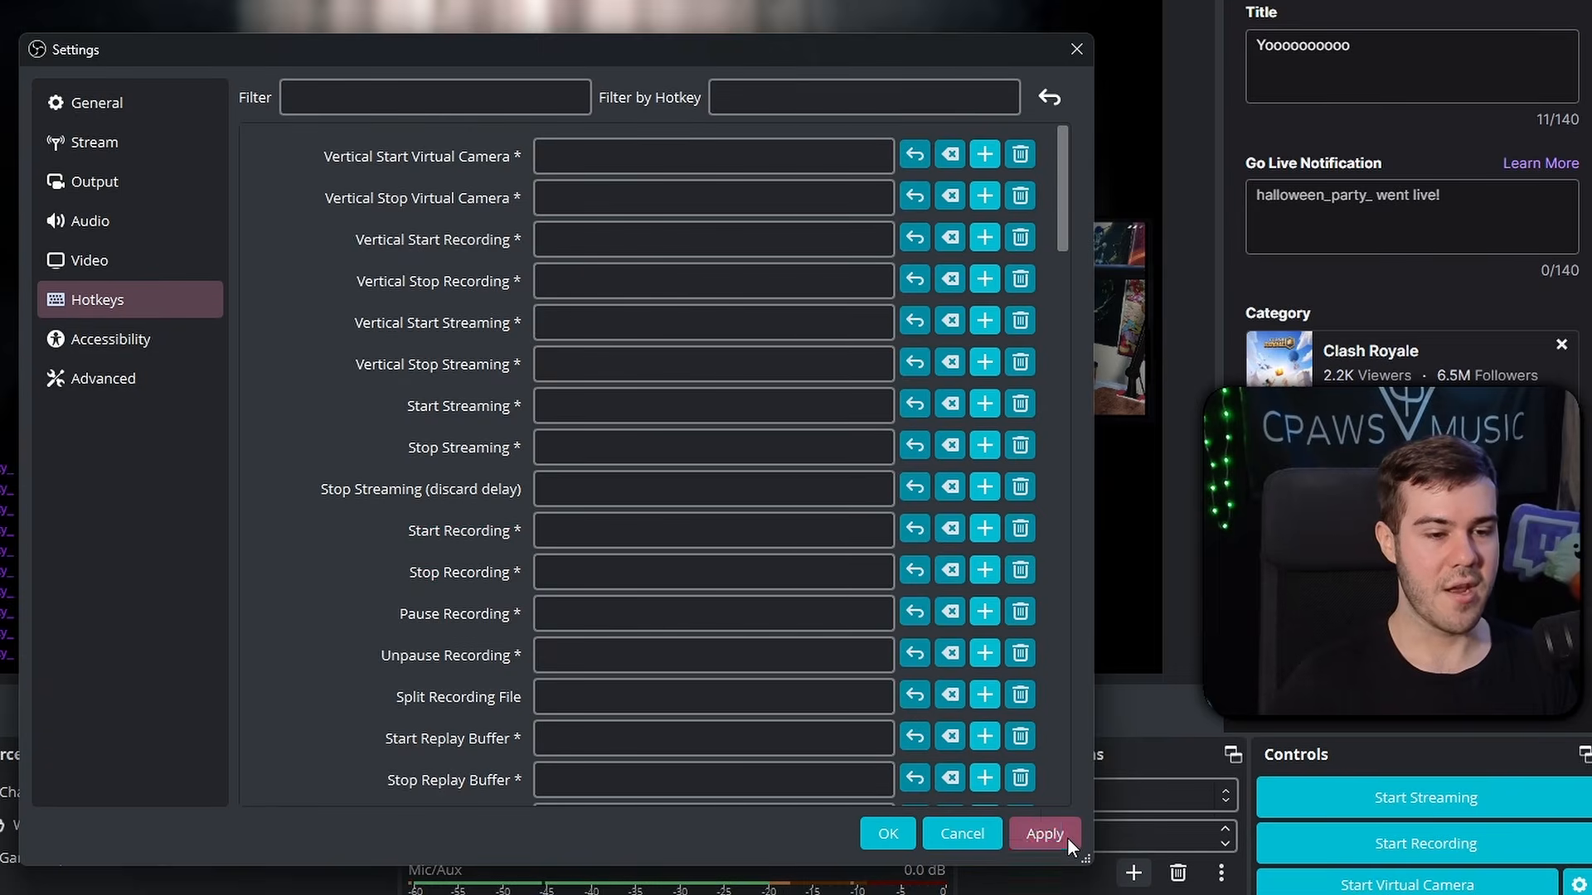
{"action": "left_click", "coordinate": [926, 798]}
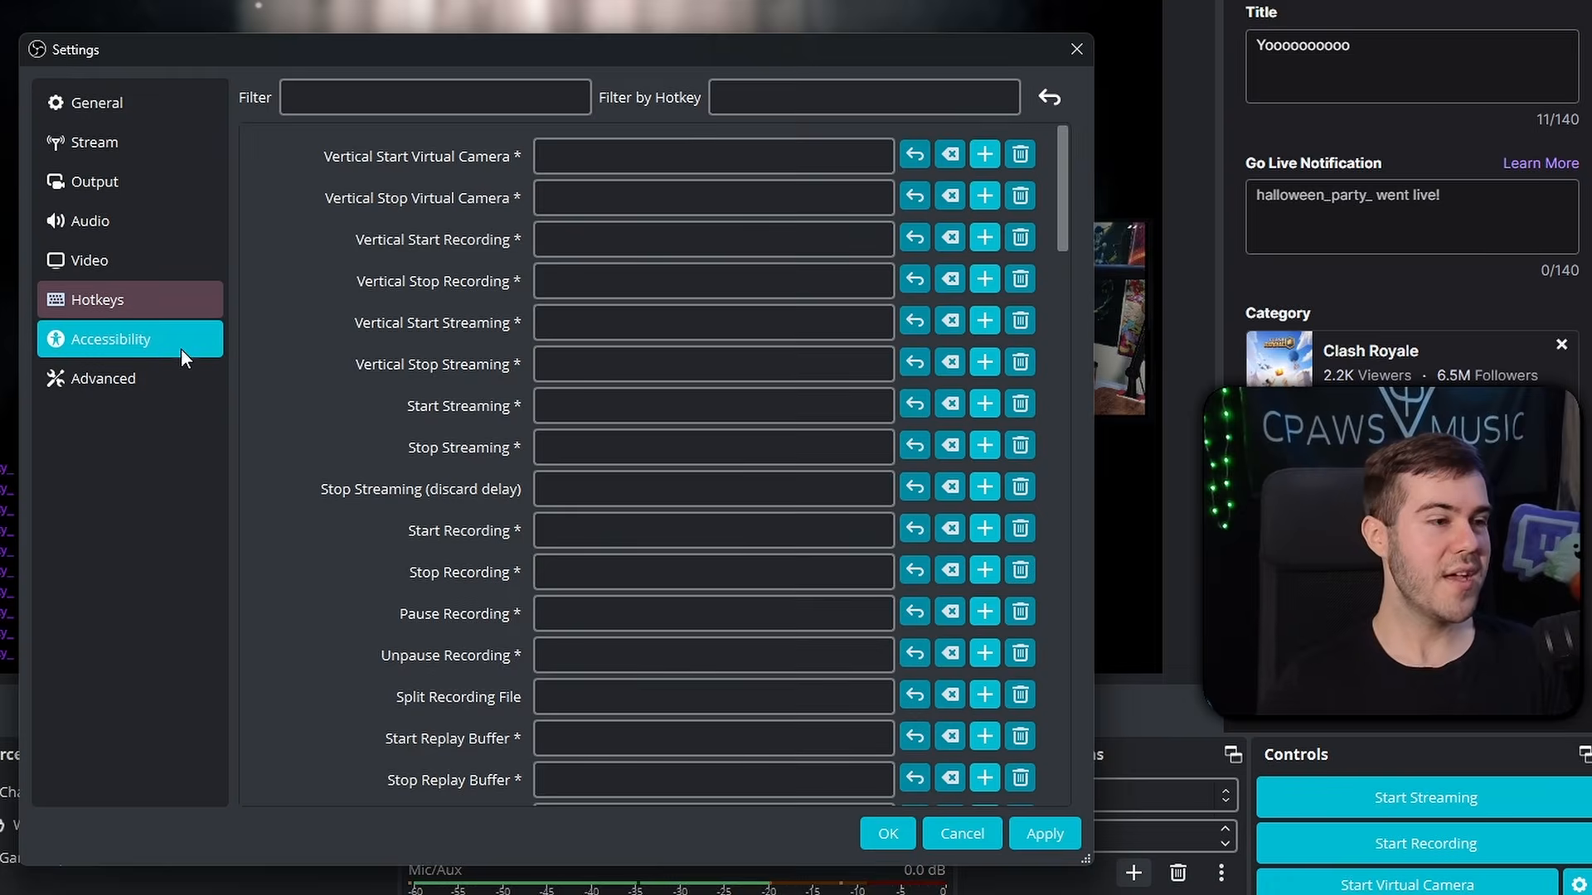
- Look over the accessibility color settings and open the advanced settings
{"action": "left_click", "coordinate": [170, 353]}
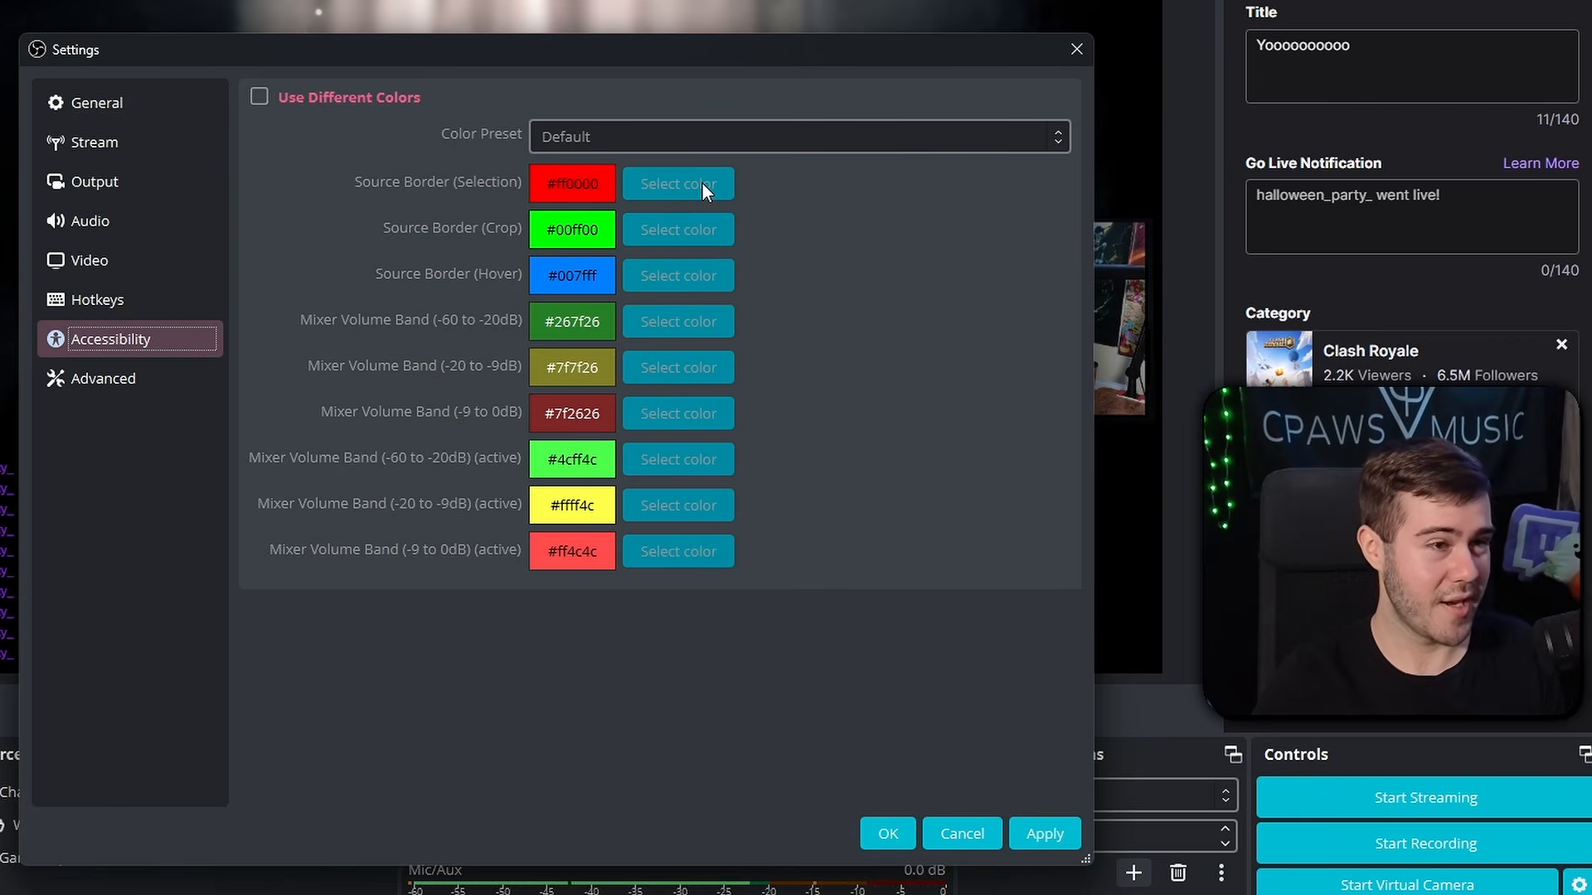
{"action": "left_click", "coordinate": [139, 381]}
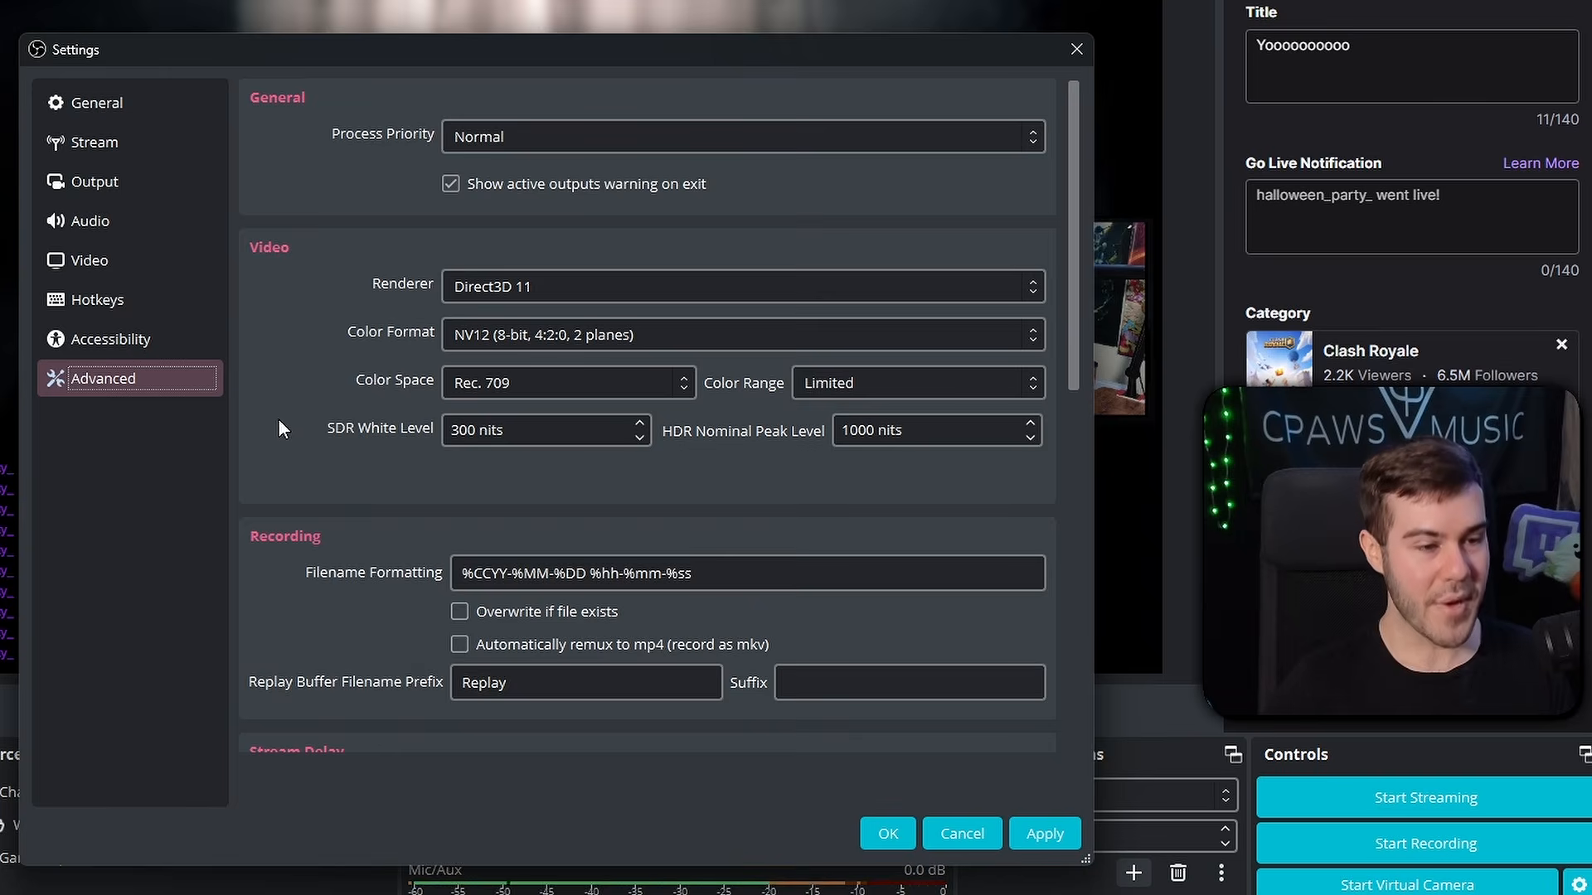
- Enable dynamically changing the bitrate to manage congestion in the advanced network settings, then apply and close the settings
{"action": "scroll", "coordinate": [302, 333], "scroll_direction": "down", "scroll_amount": 15}
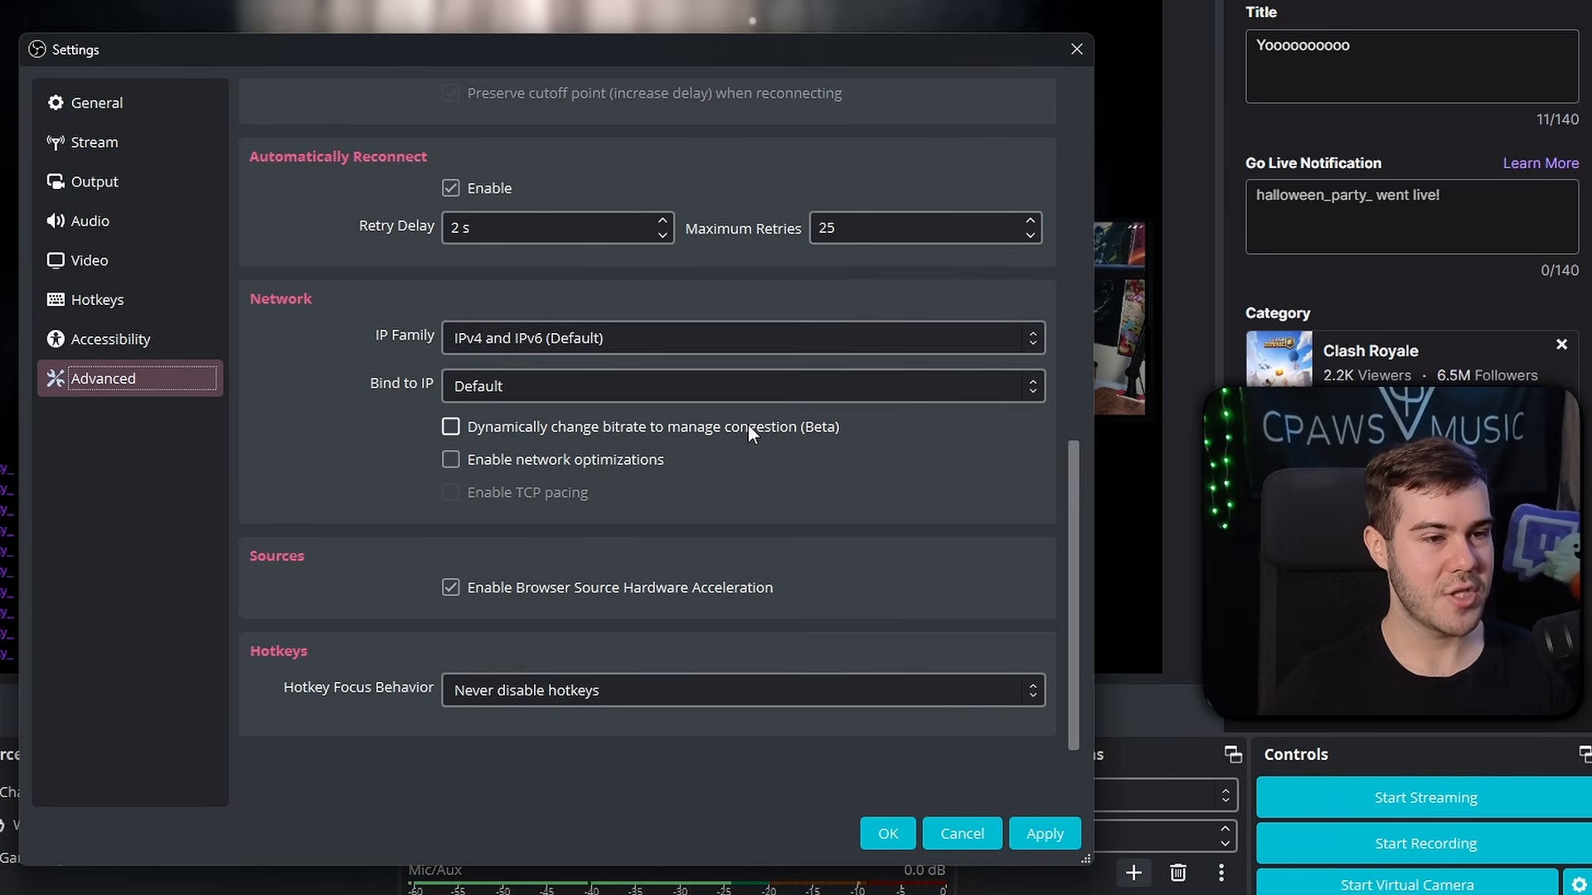
{"action": "left_click", "coordinate": [452, 427]}
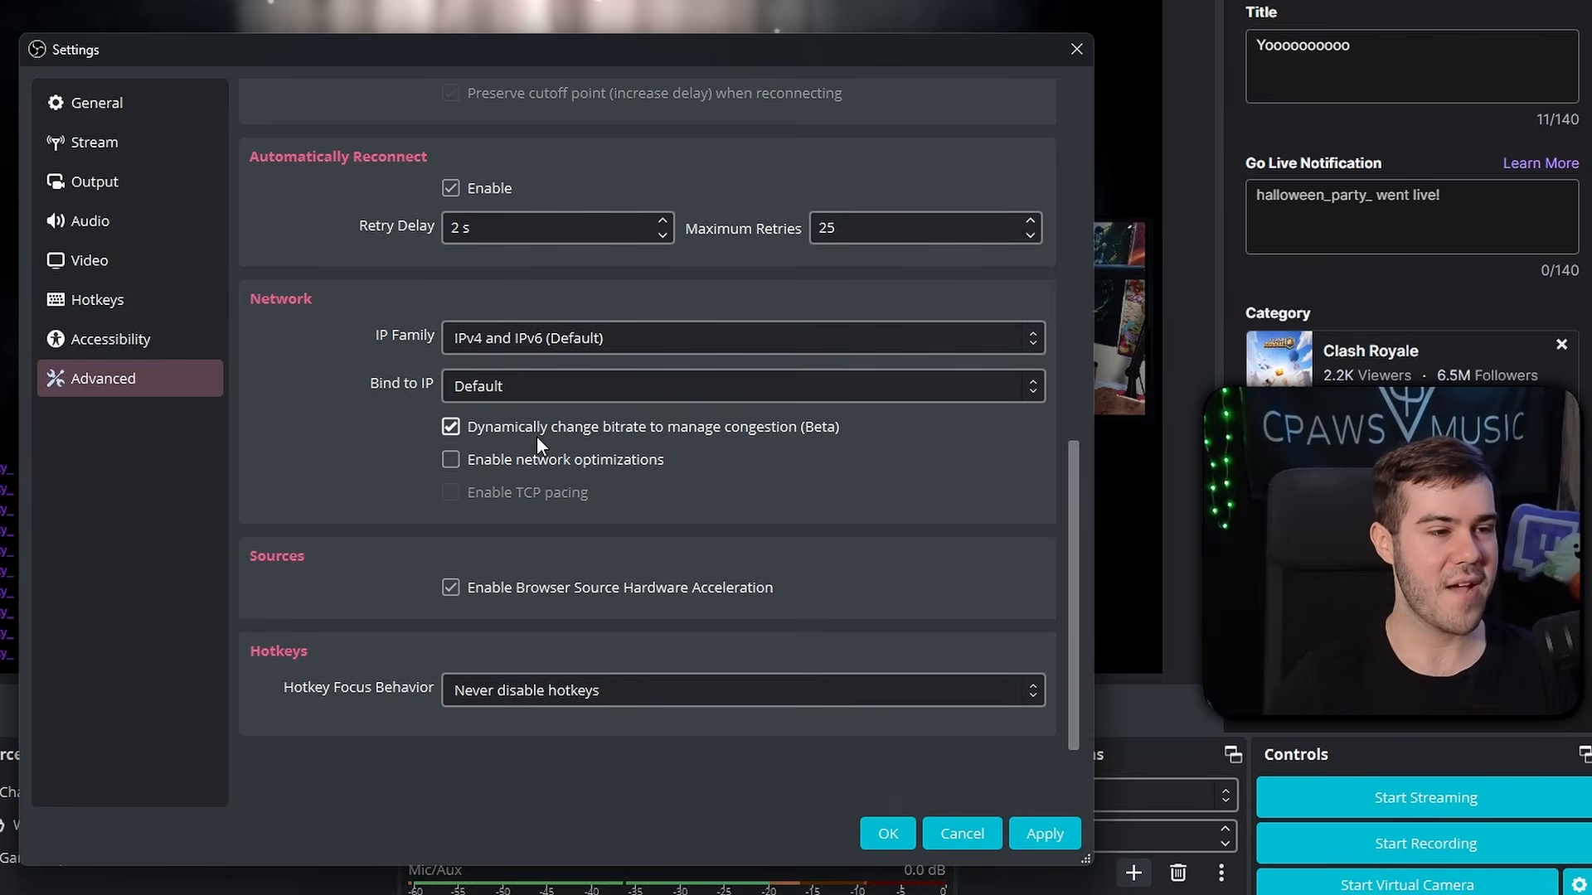
{"action": "left_click", "coordinate": [1045, 833]}
{"action": "left_click", "coordinate": [888, 839]}
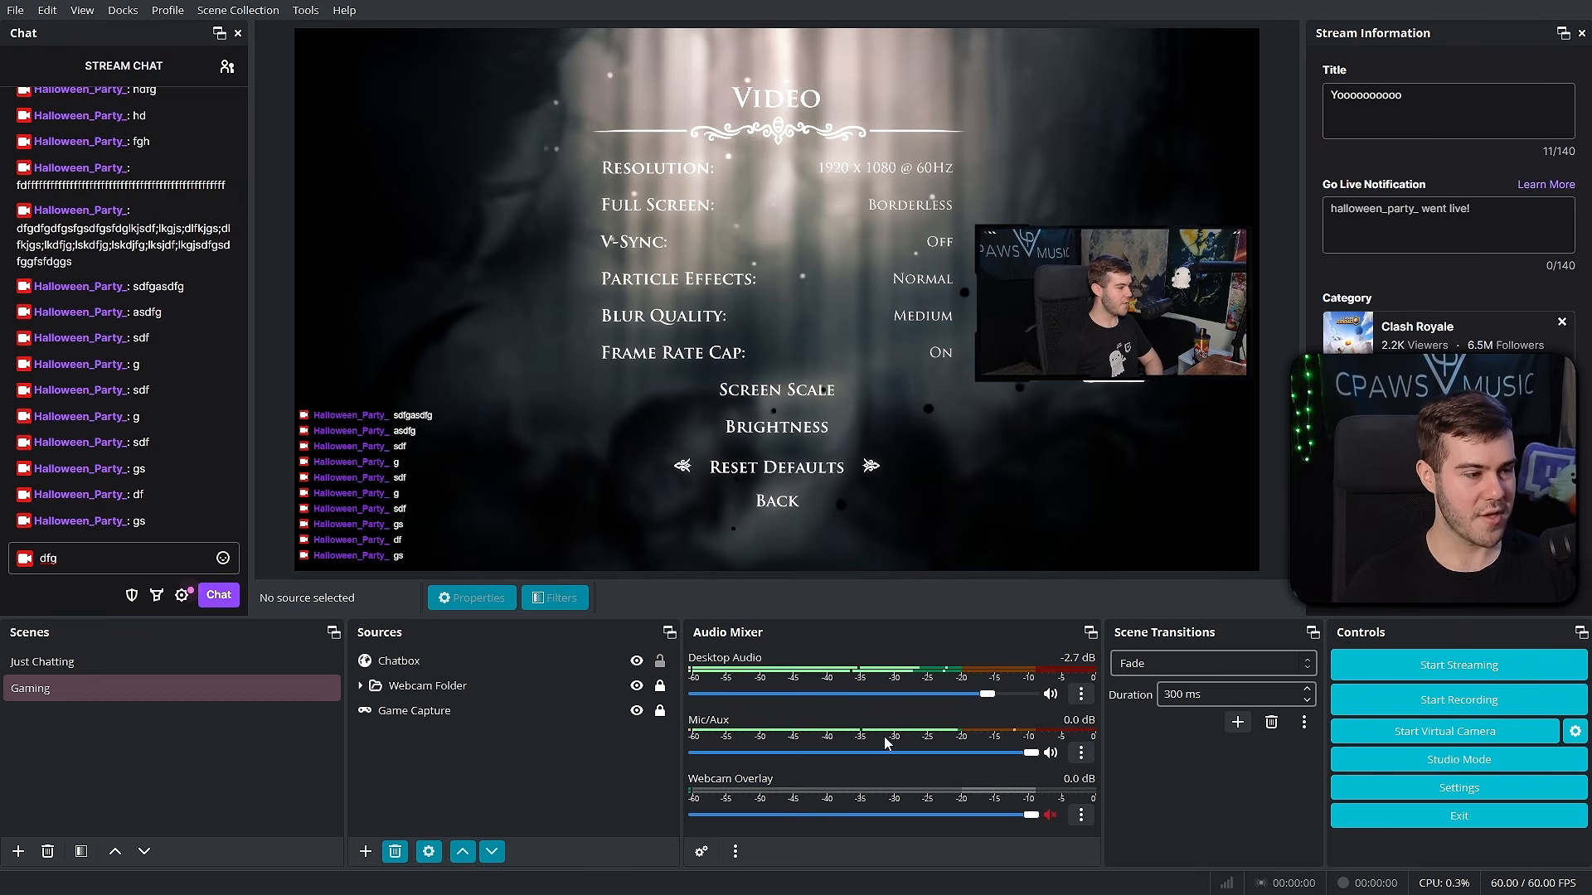
- Check the Just Chatting and Gaming scenes, then add a new scene named Starting Soon
{"action": "left_click", "coordinate": [118, 668]}
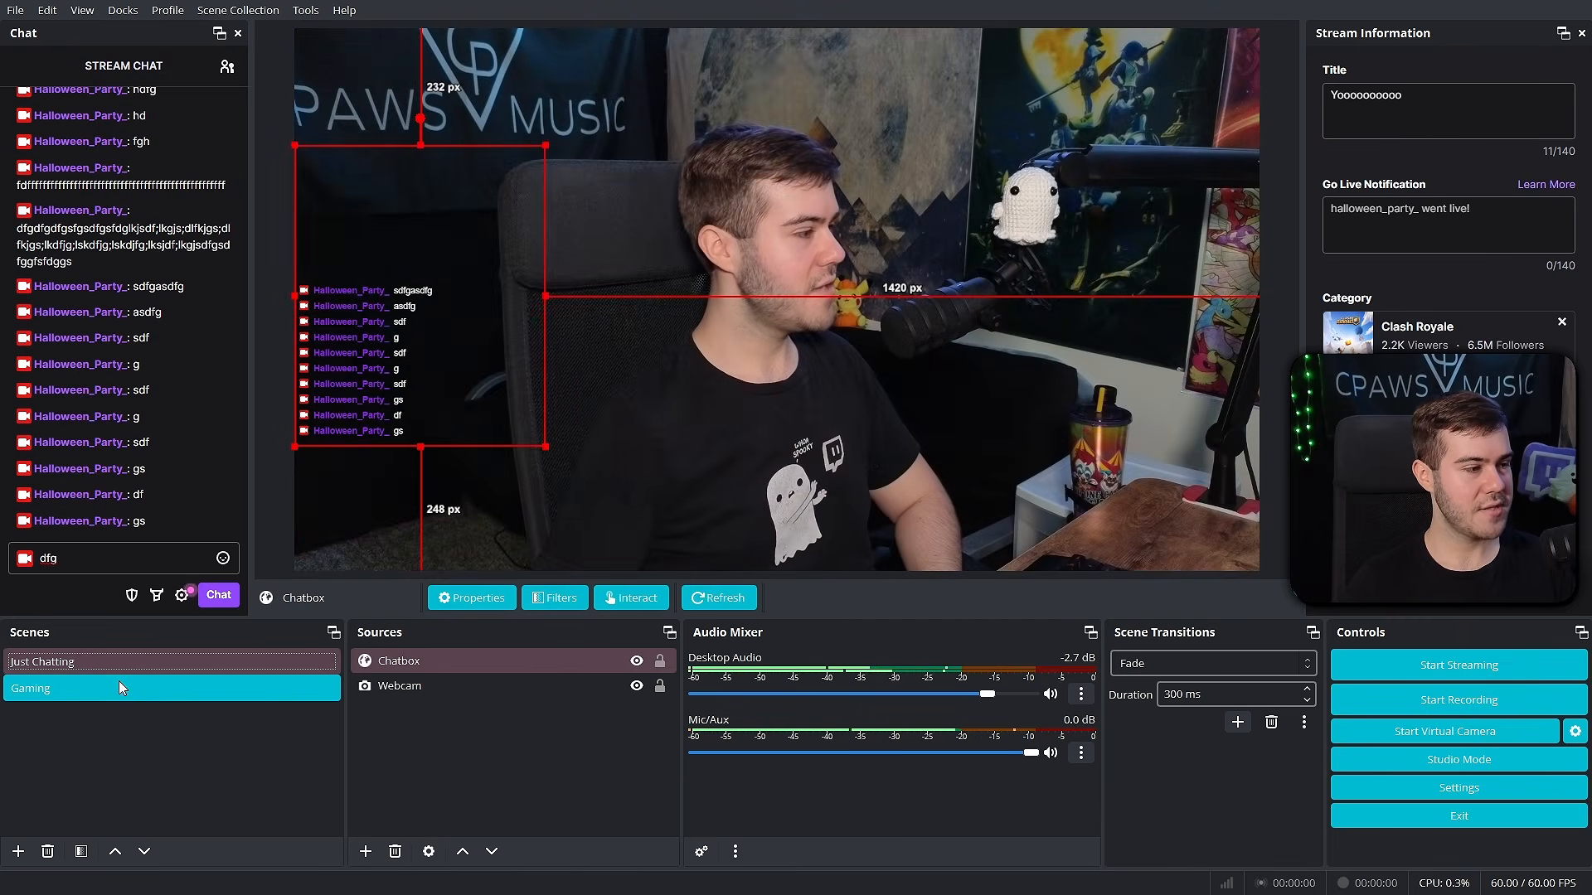
{"action": "left_click", "coordinate": [128, 693]}
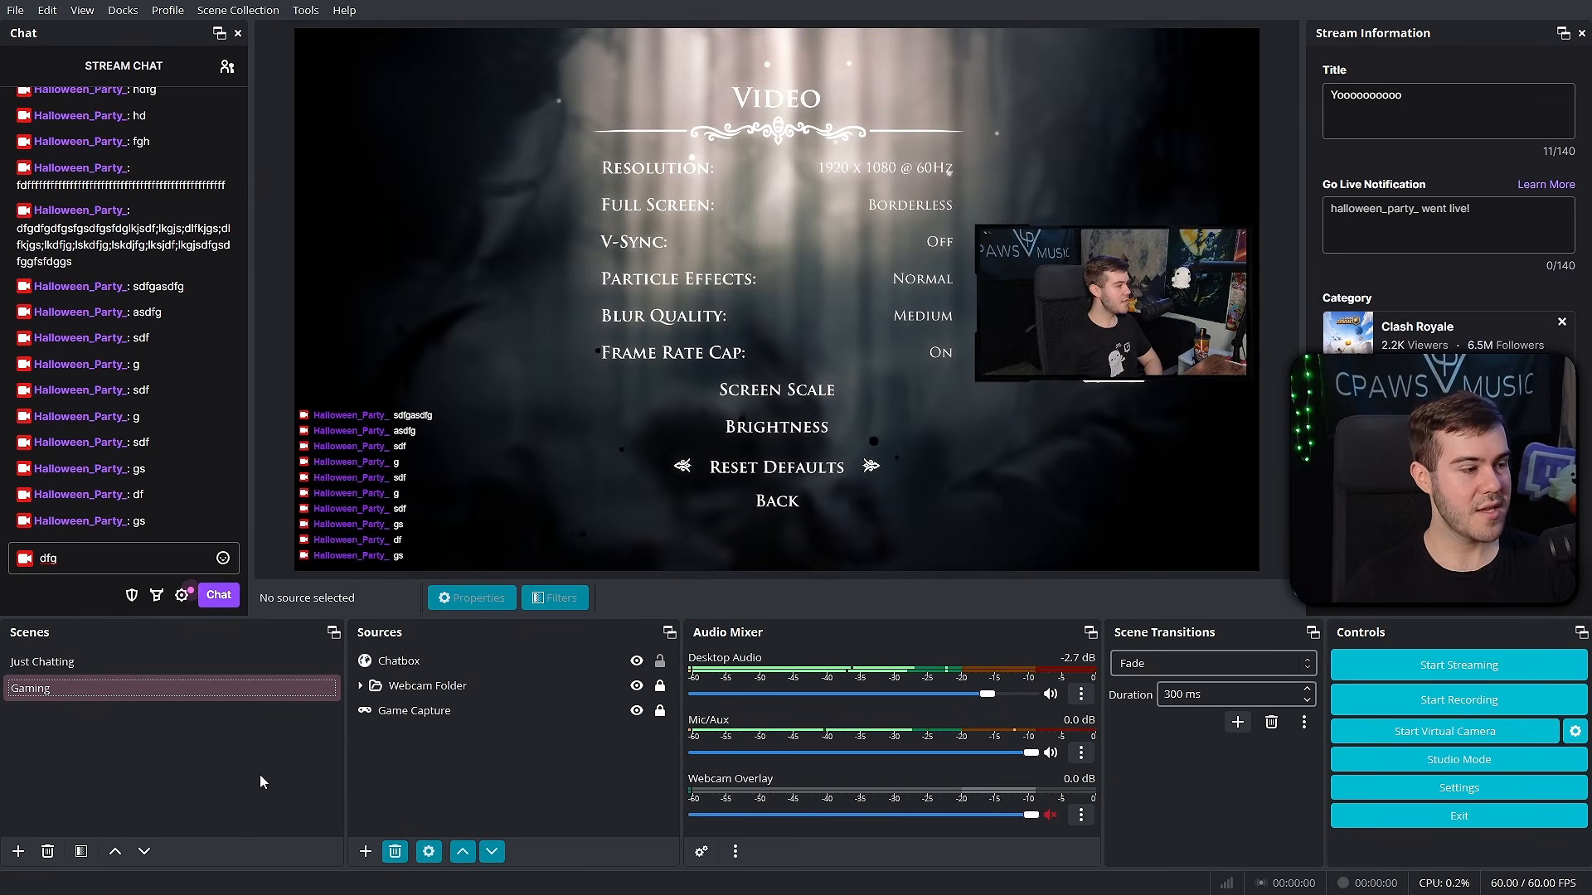
{"action": "left_click", "coordinate": [18, 851]}
{"action": "type", "text": "Starting Soon"}
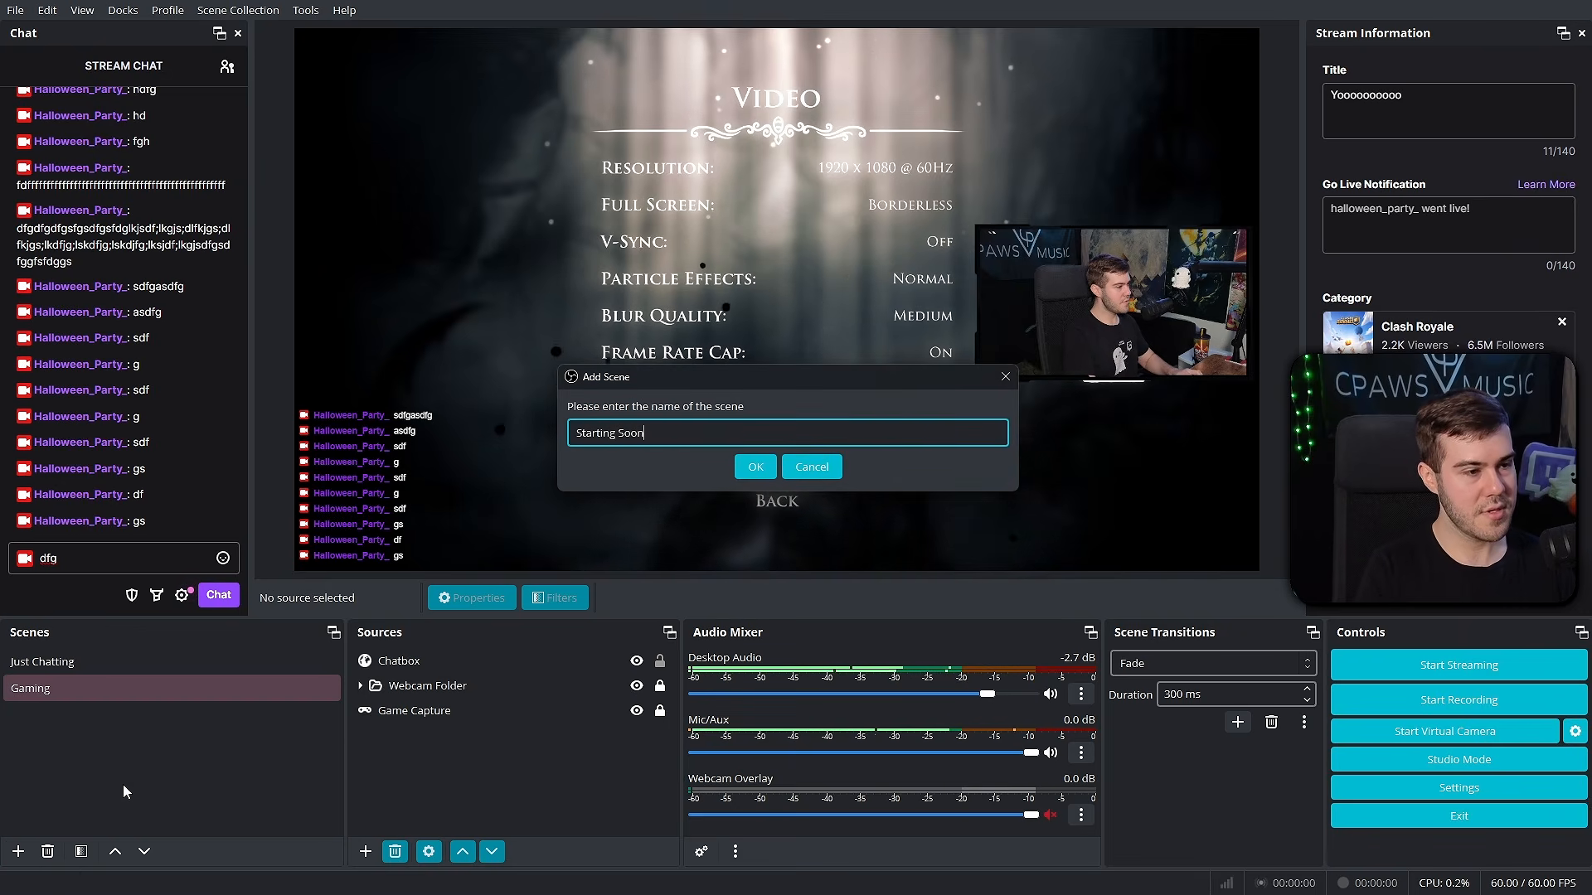
{"action": "left_click", "coordinate": [758, 465]}
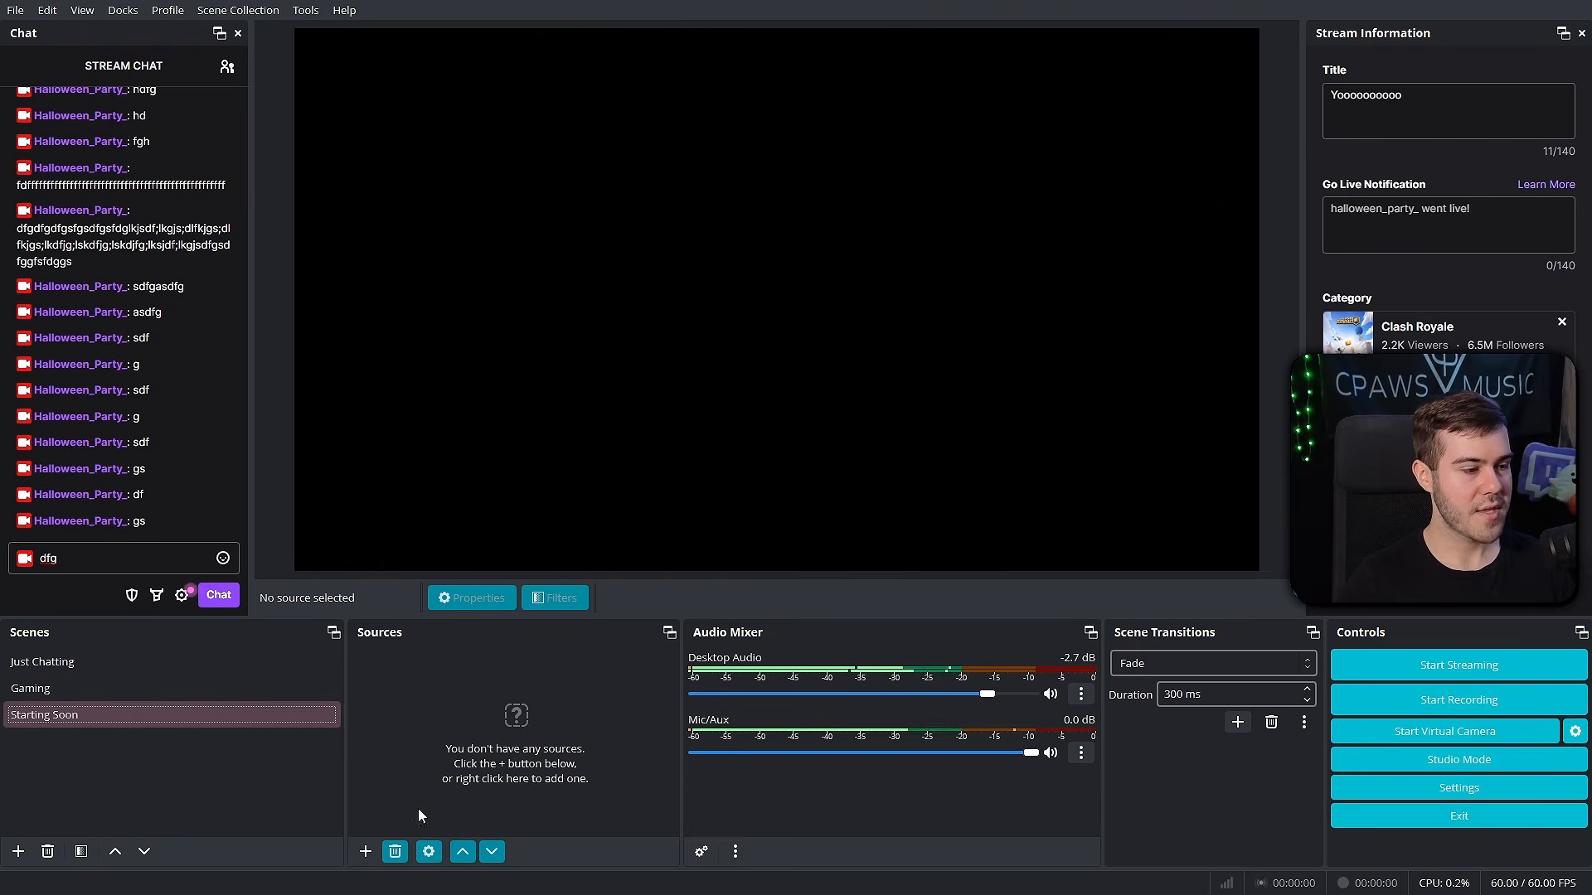
- Look over the source types available for the Starting Soon scene without adding one, and switch back to the Gaming scene
{"action": "left_click", "coordinate": [366, 852]}
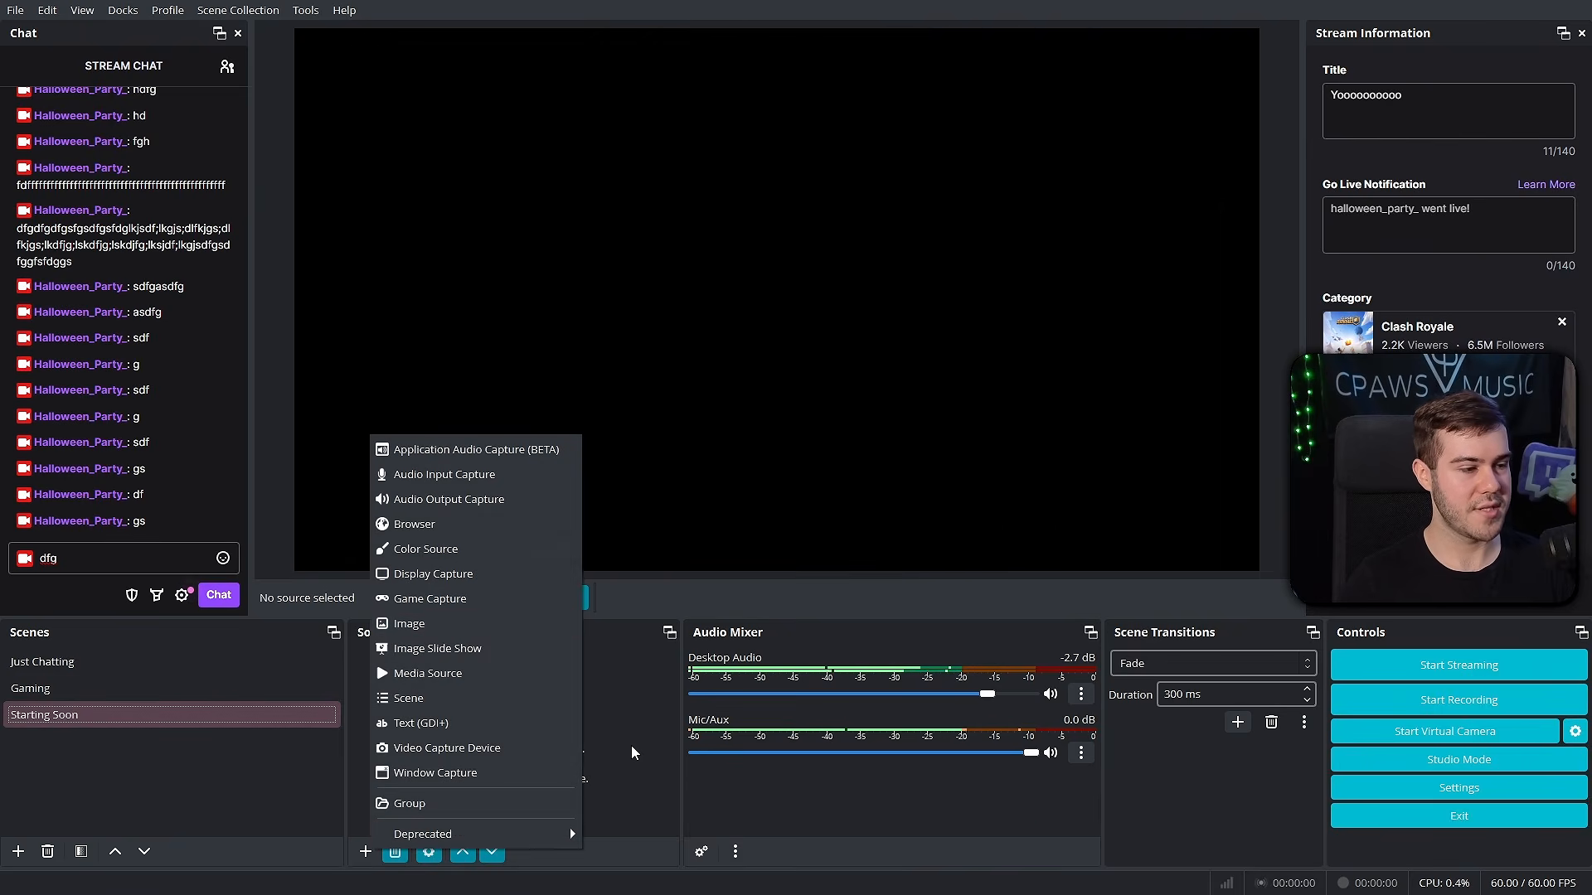
{"action": "left_click", "coordinate": [146, 669]}
{"action": "left_click", "coordinate": [126, 684]}
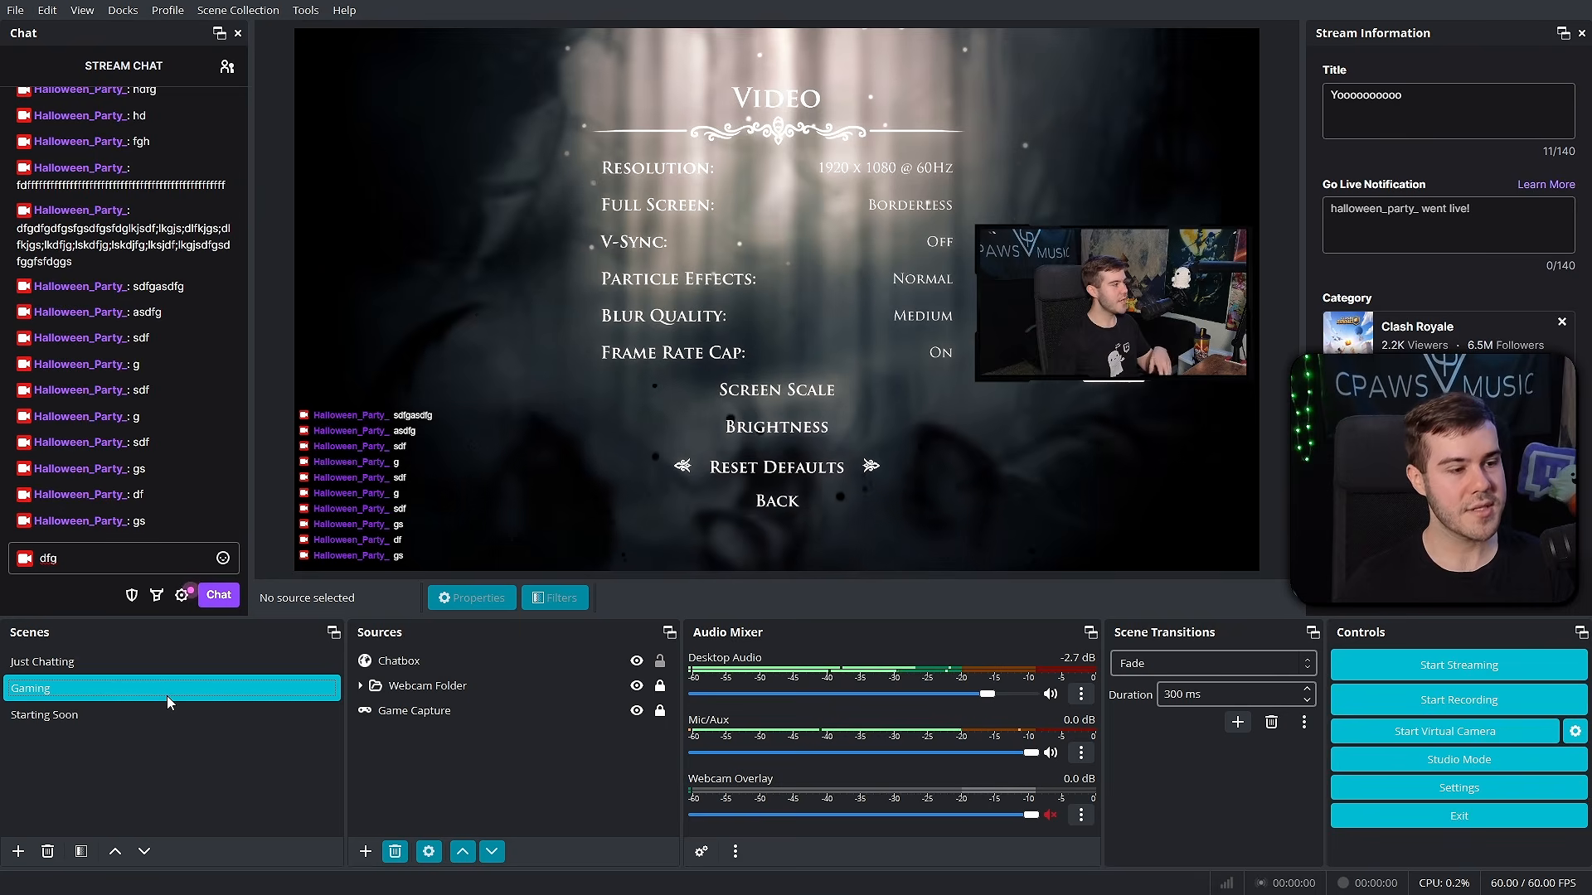
{"action": "left_click", "coordinate": [412, 701]}
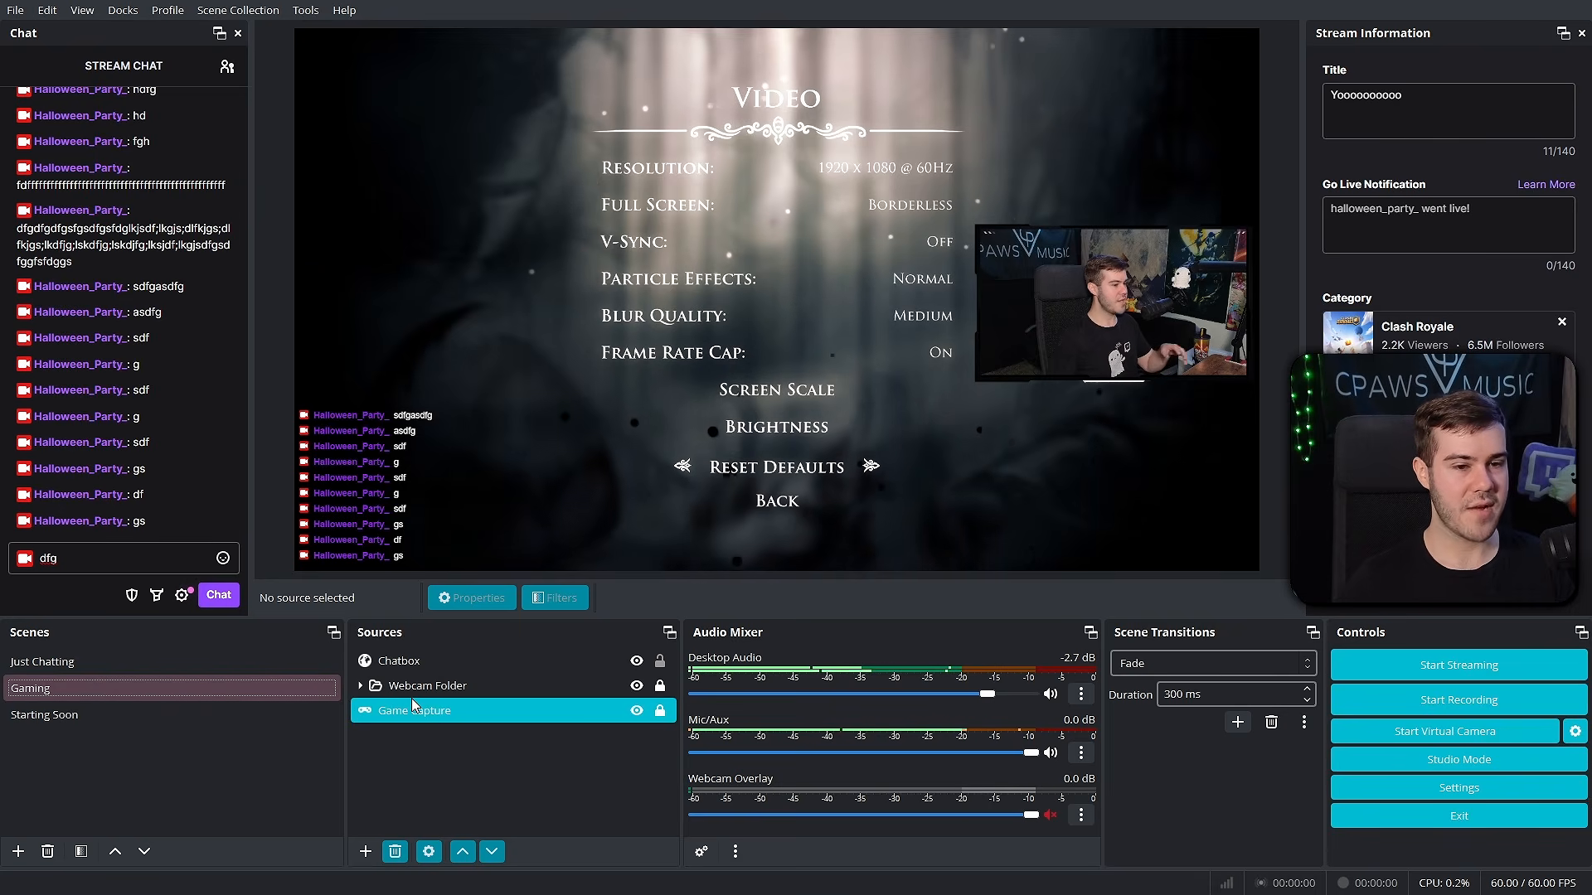
- Review the stream title in the stream information and start streaming the Gaming scene
{"action": "double_click", "coordinate": [1364, 118]}
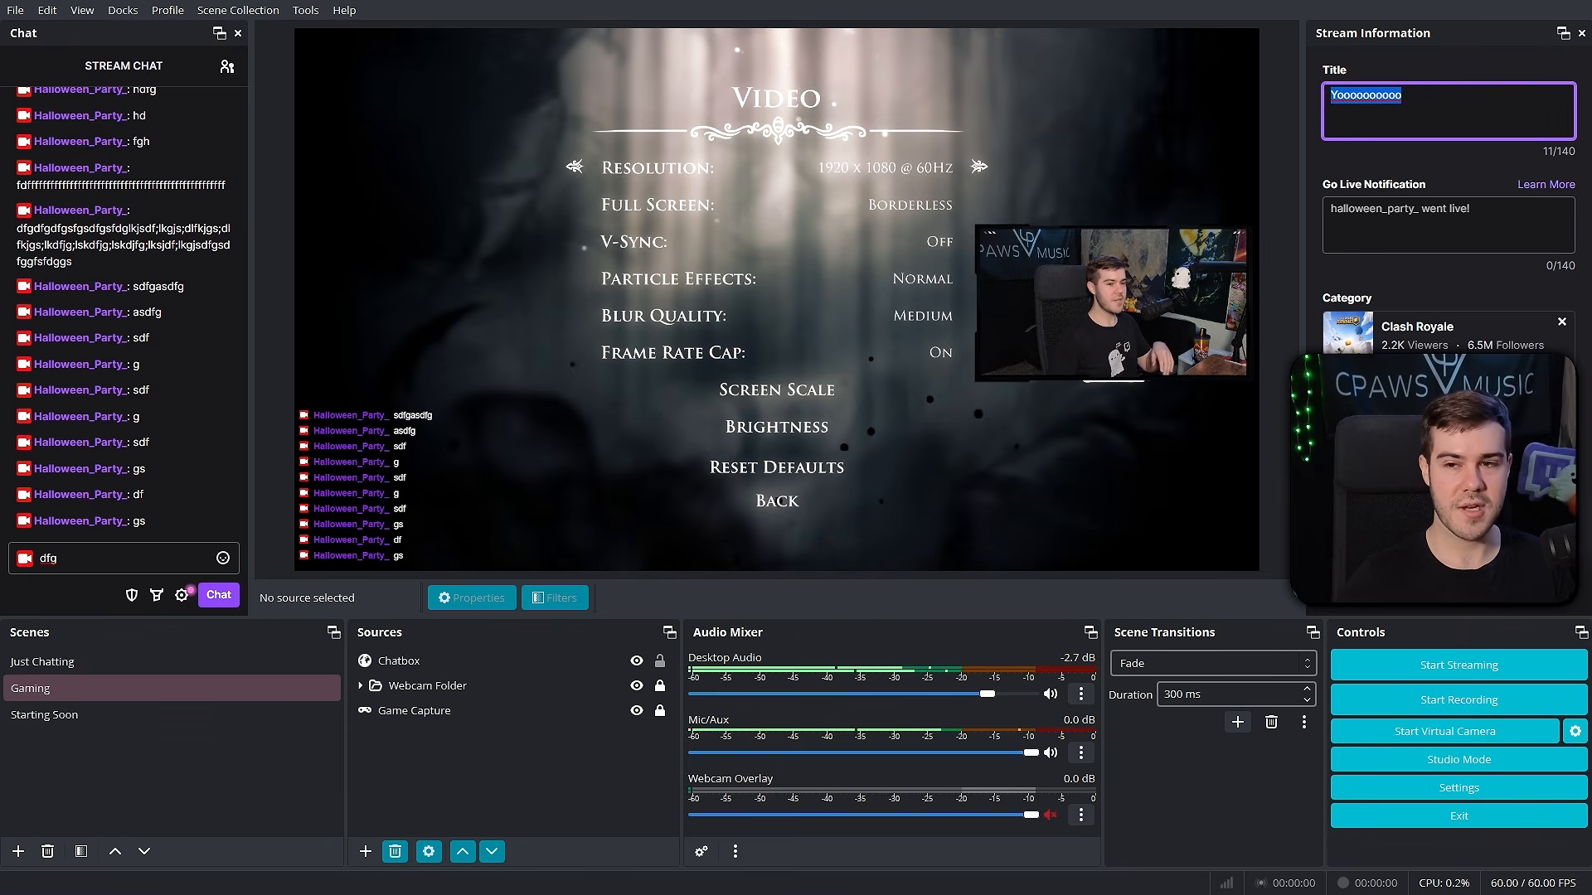
{"action": "left_click", "coordinate": [1550, 594]}
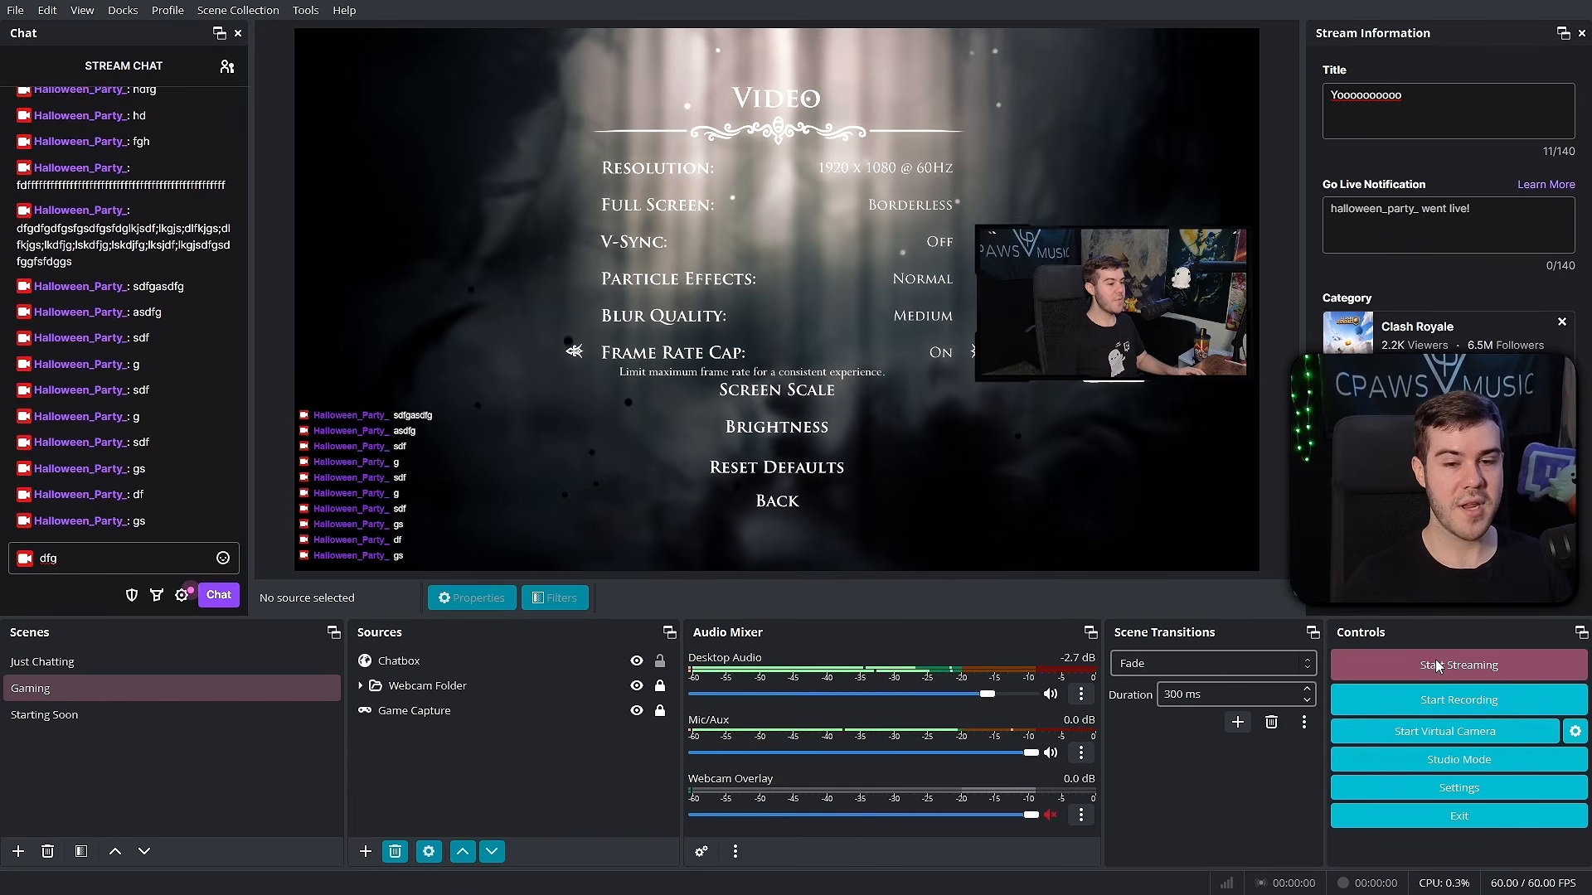
{"action": "left_click", "coordinate": [1405, 665]}
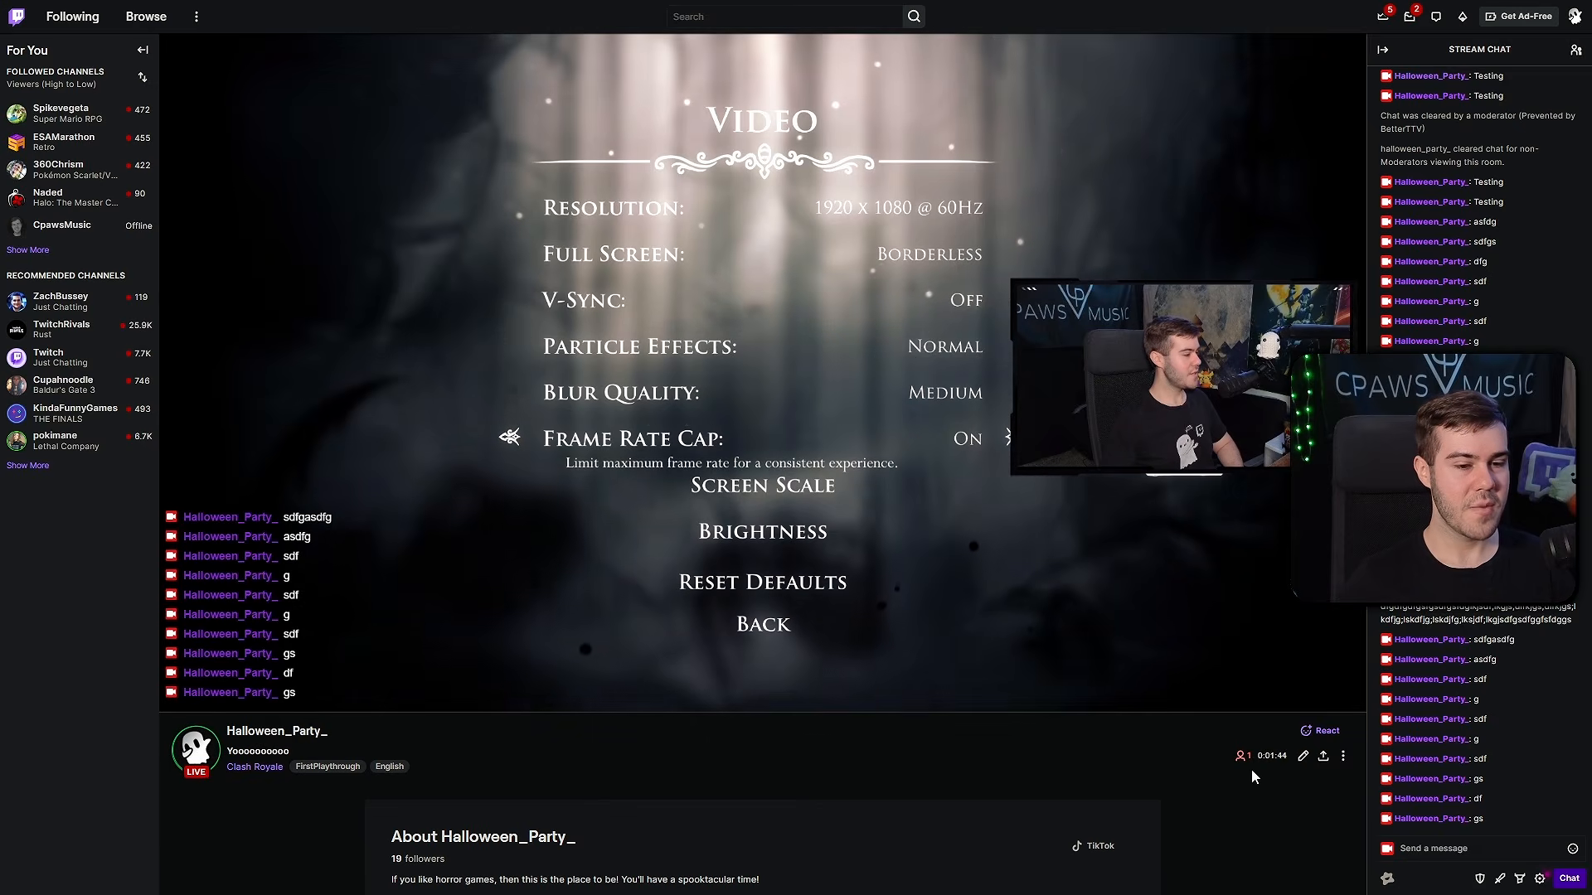
- On the live Twitch channel page, check the stream's uptime and send random test messages in the chat
{"action": "left_click_drag", "start_coordinate": [1260, 761], "coordinate": [1280, 757]}
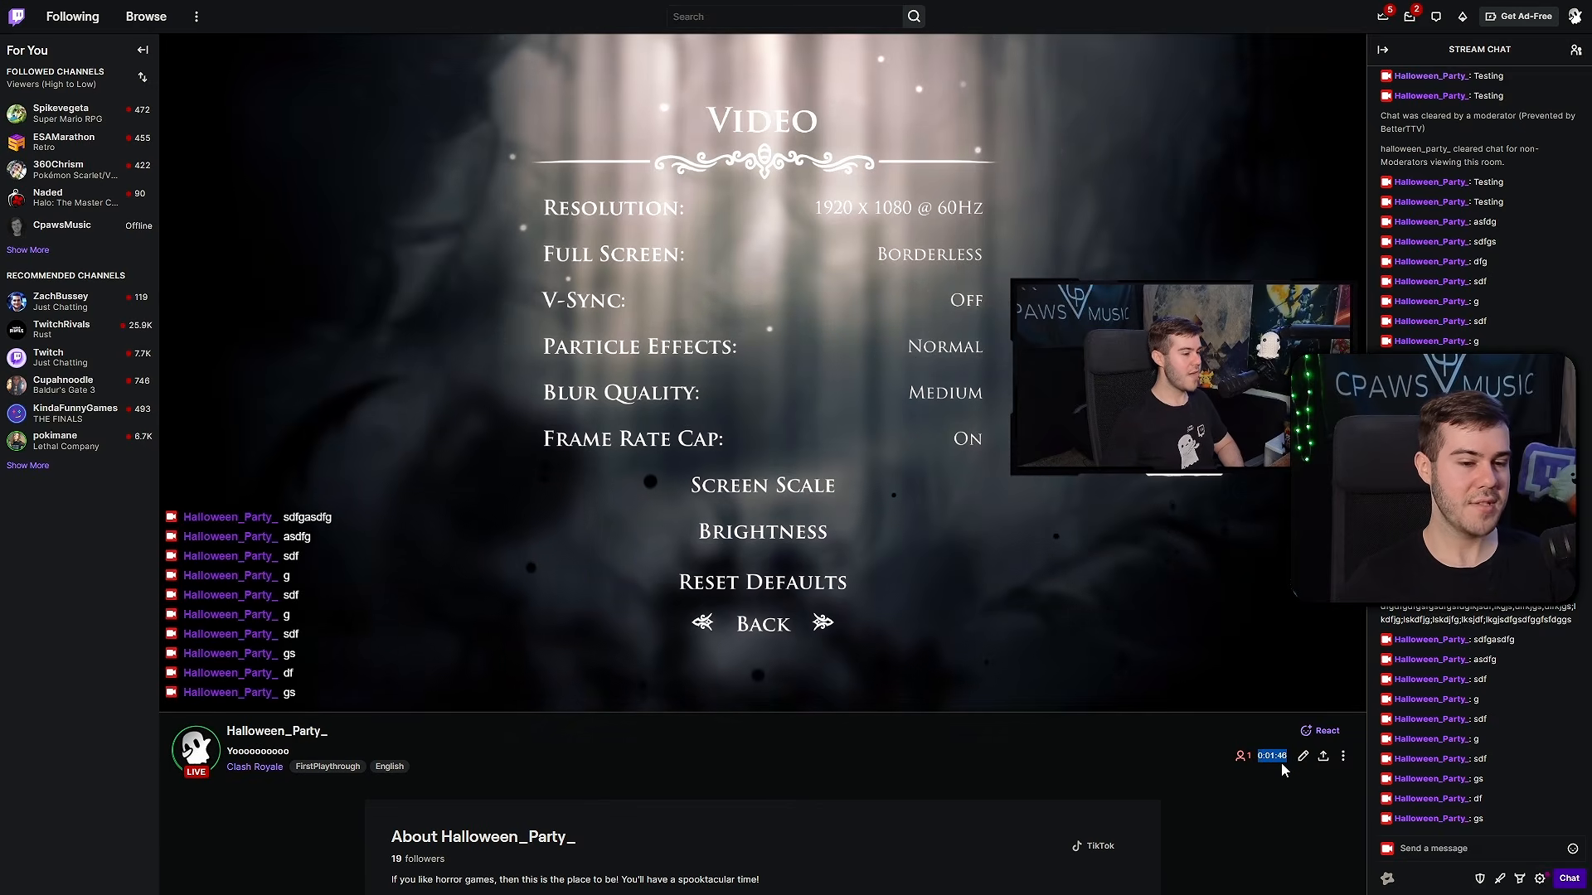
{"action": "left_click", "coordinate": [1280, 763]}
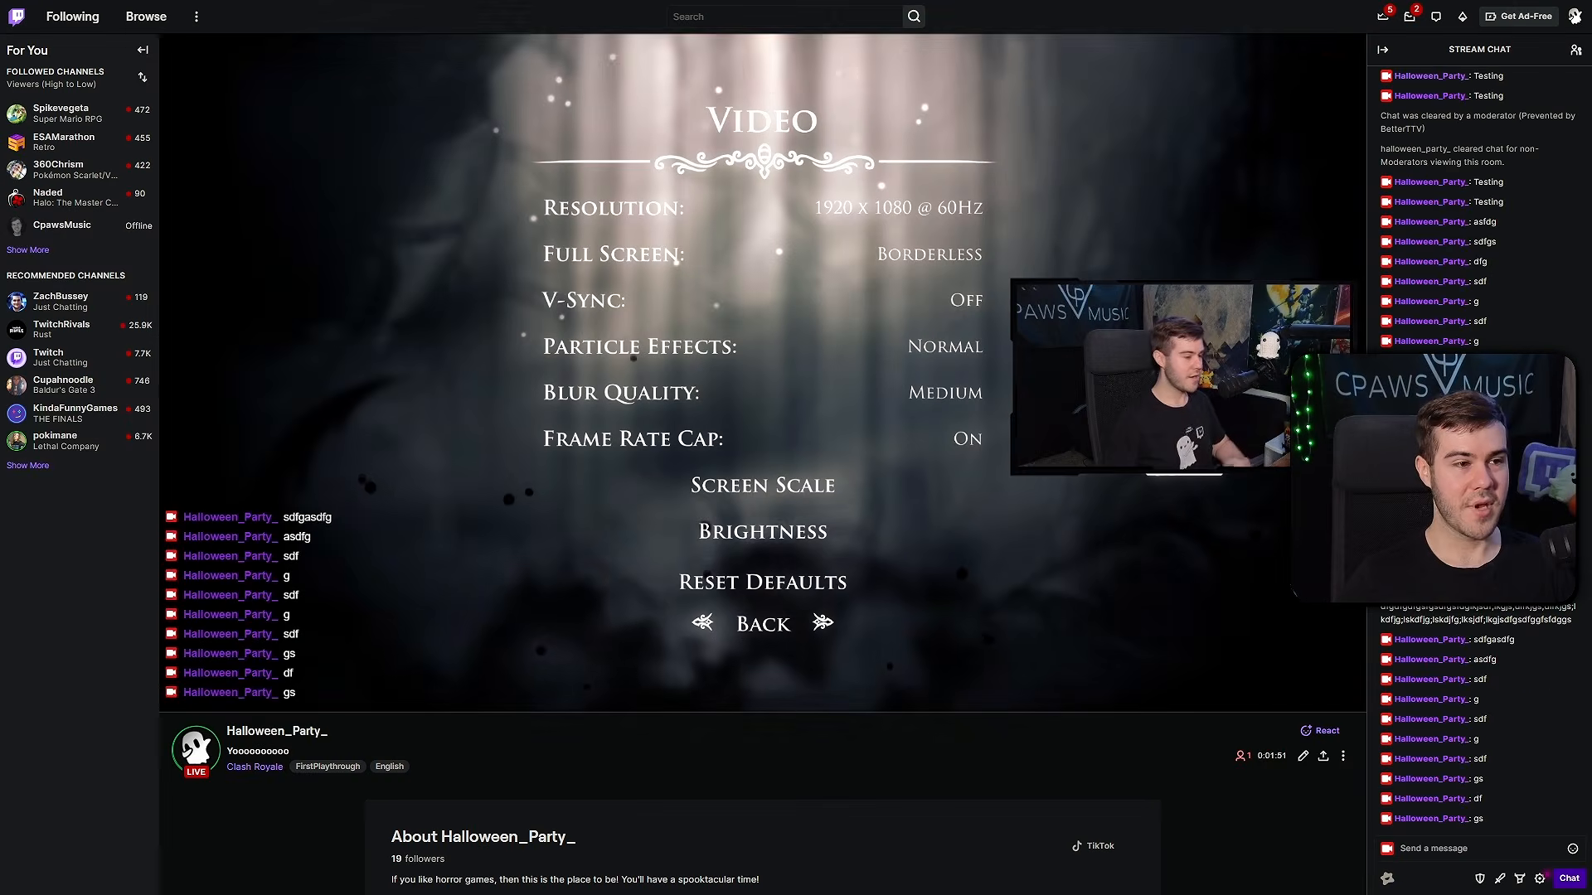
{"action": "left_click", "coordinate": [1459, 840]}
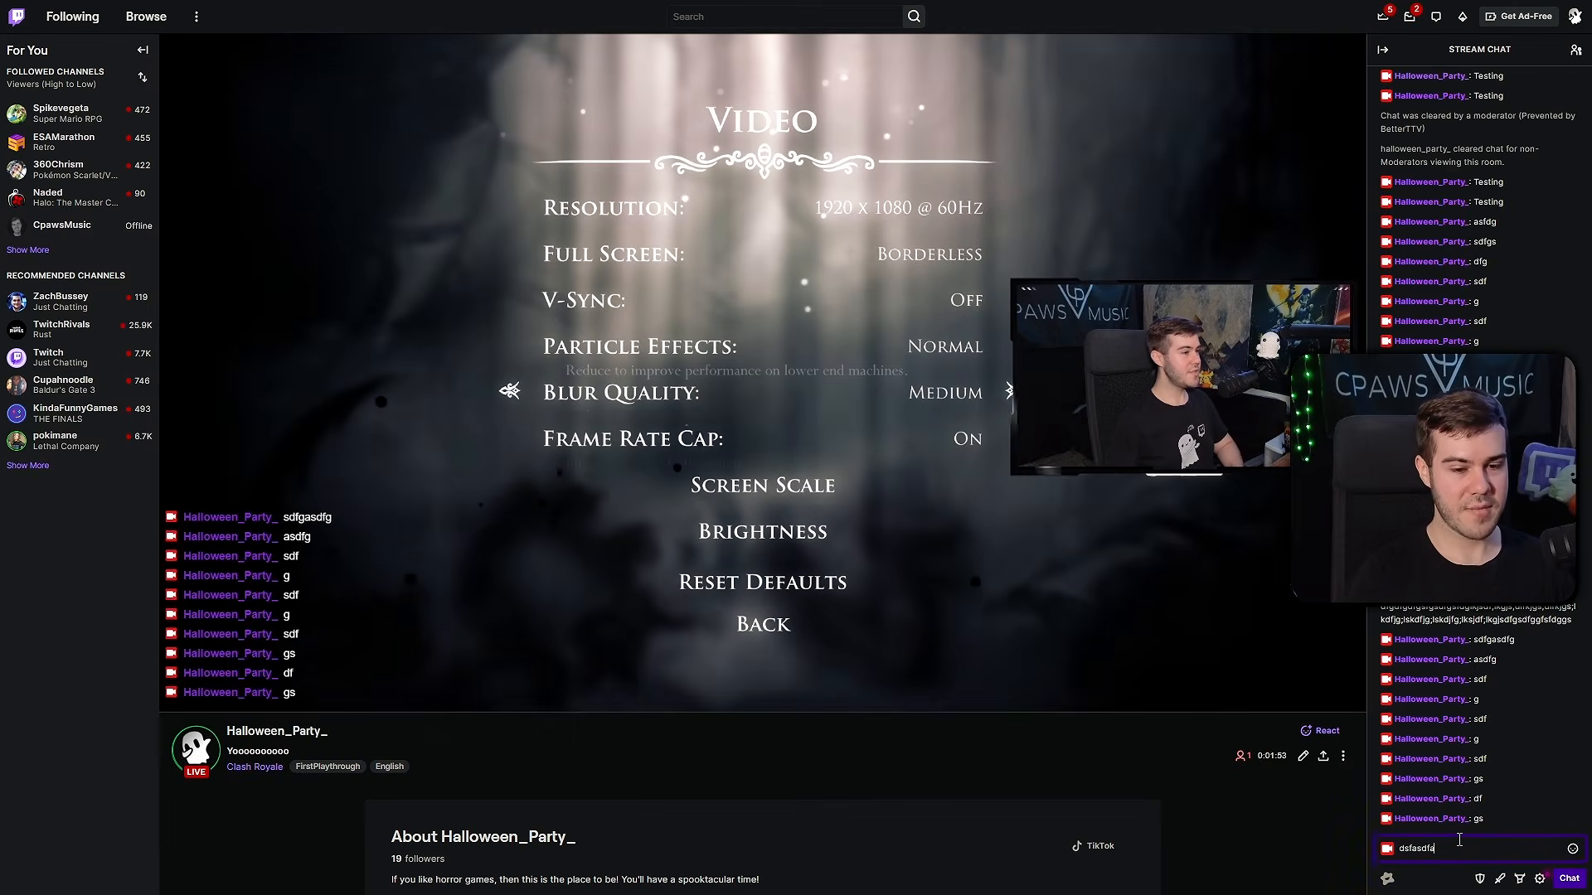
{"action": "type", "text": "g"}
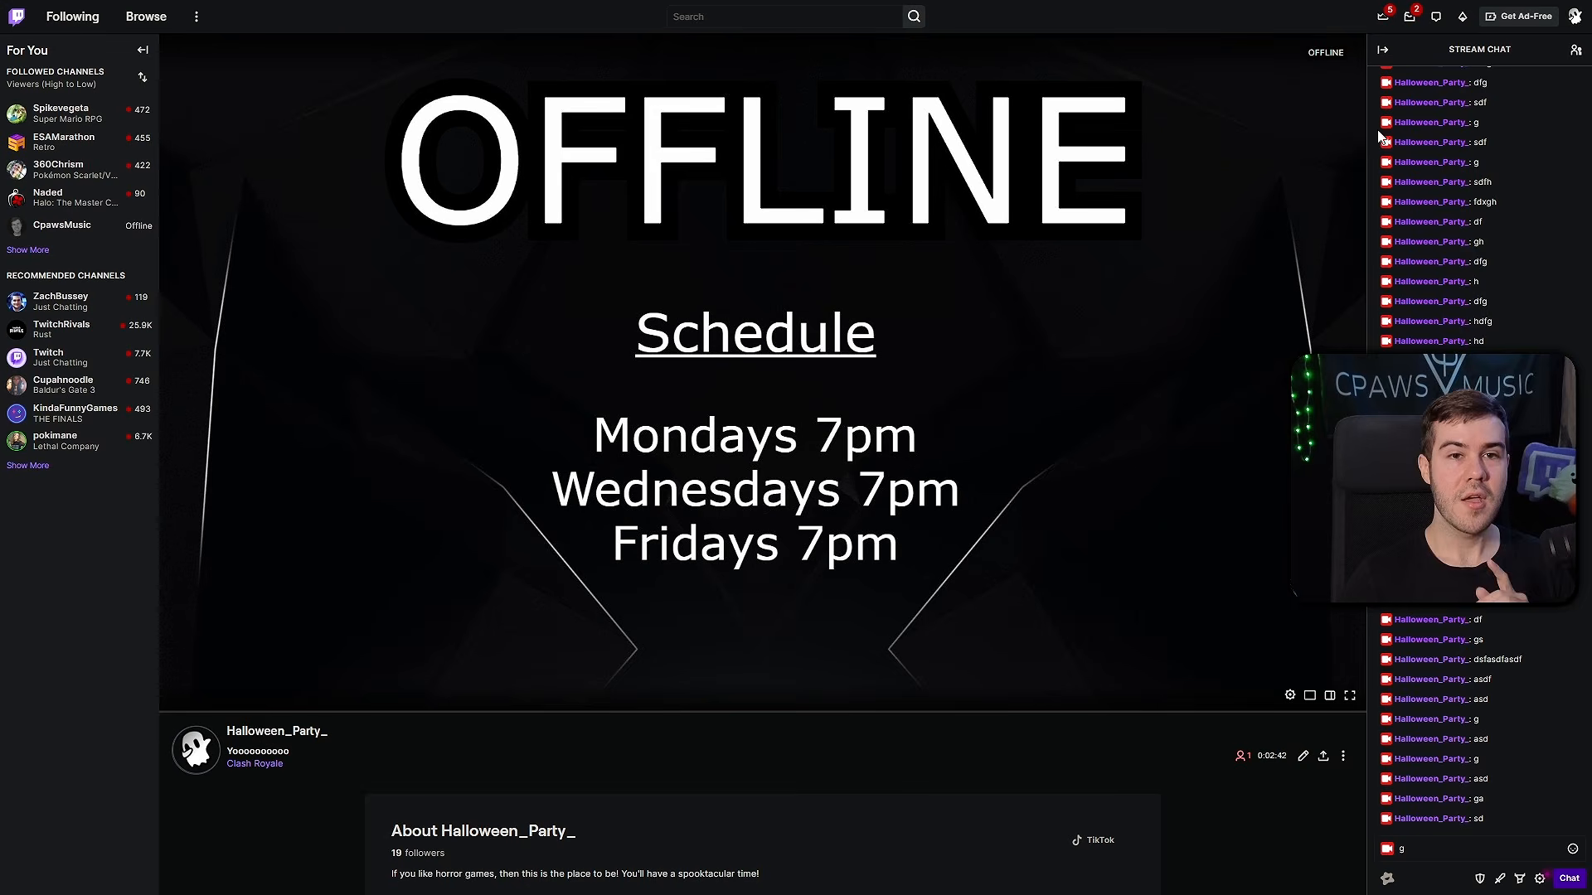
- Open the stream settings in the Twitch Creator Dashboard and review the latency, copyrighted audio, VOD and clips settings
{"action": "left_click", "coordinate": [1574, 18]}
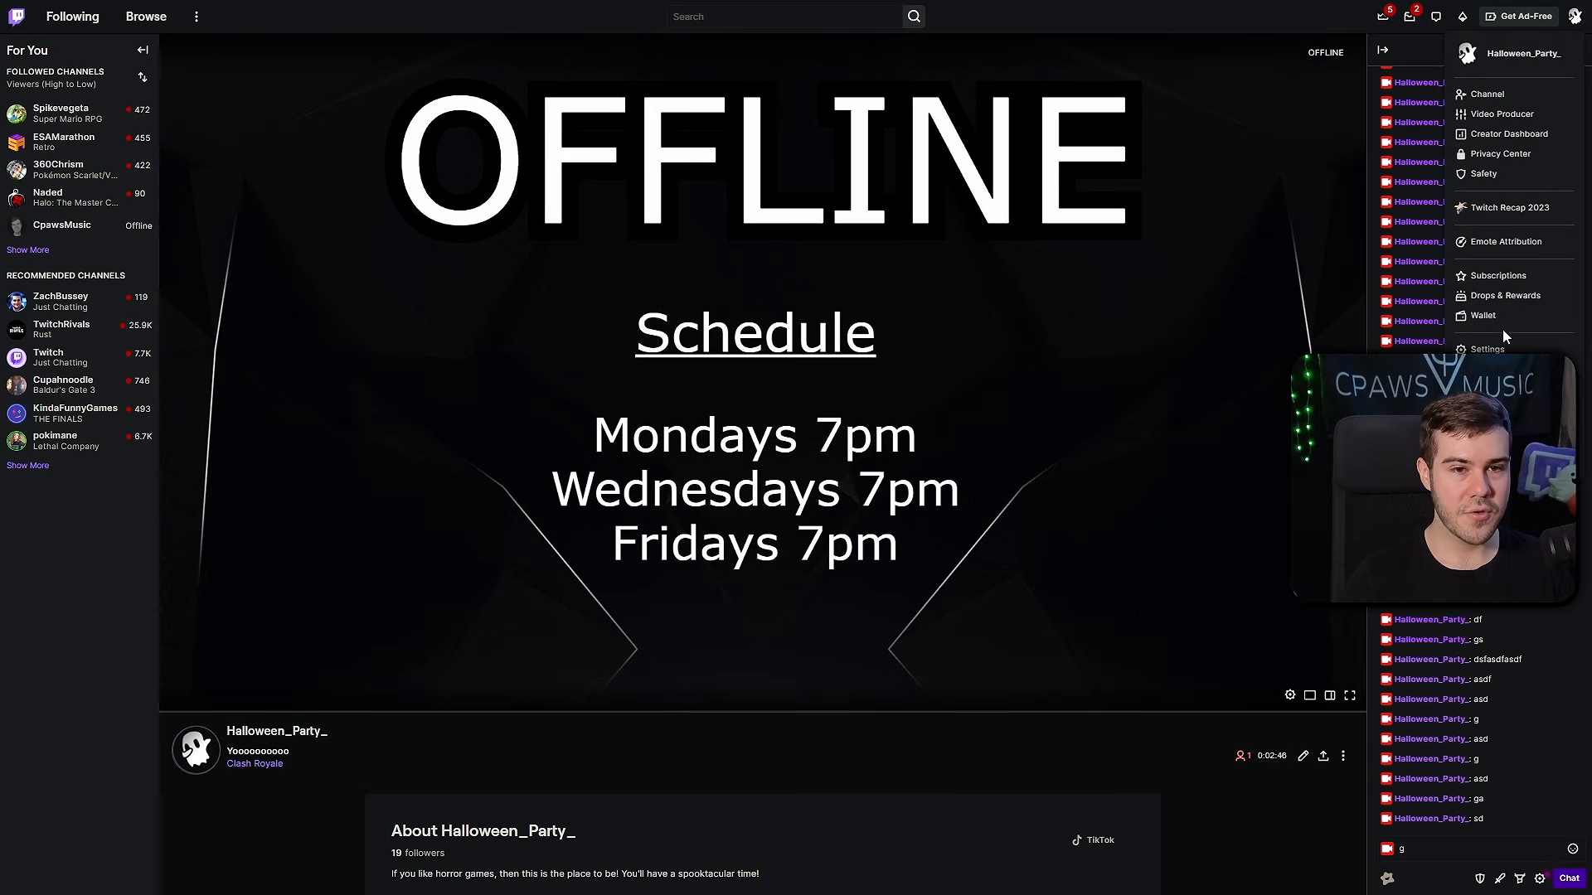
{"action": "left_click", "coordinate": [1500, 350]}
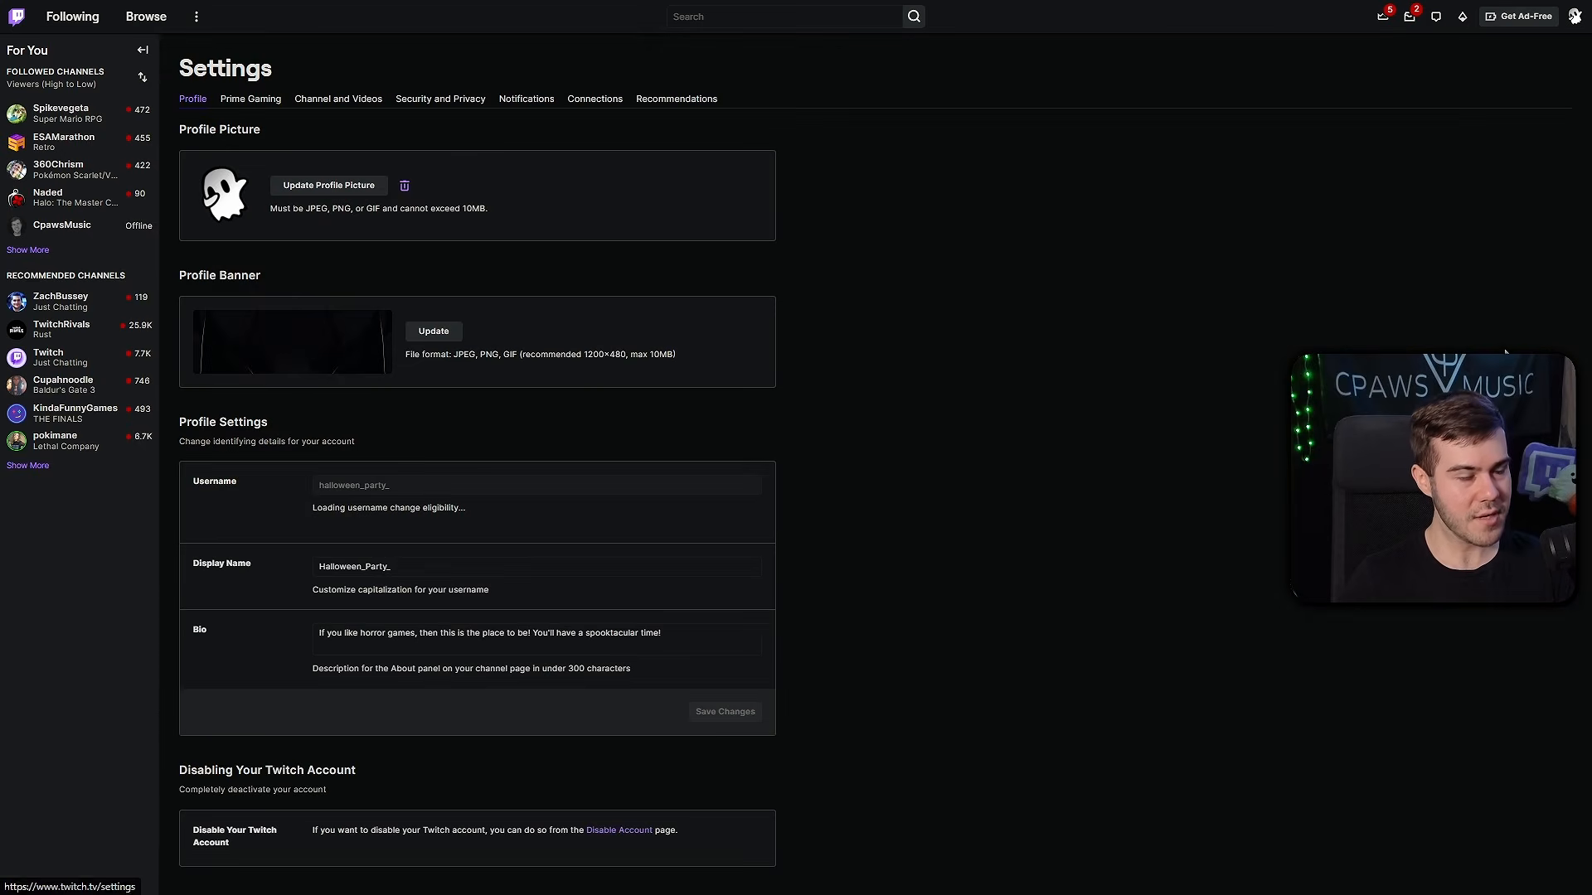
{"action": "left_click", "coordinate": [1575, 18]}
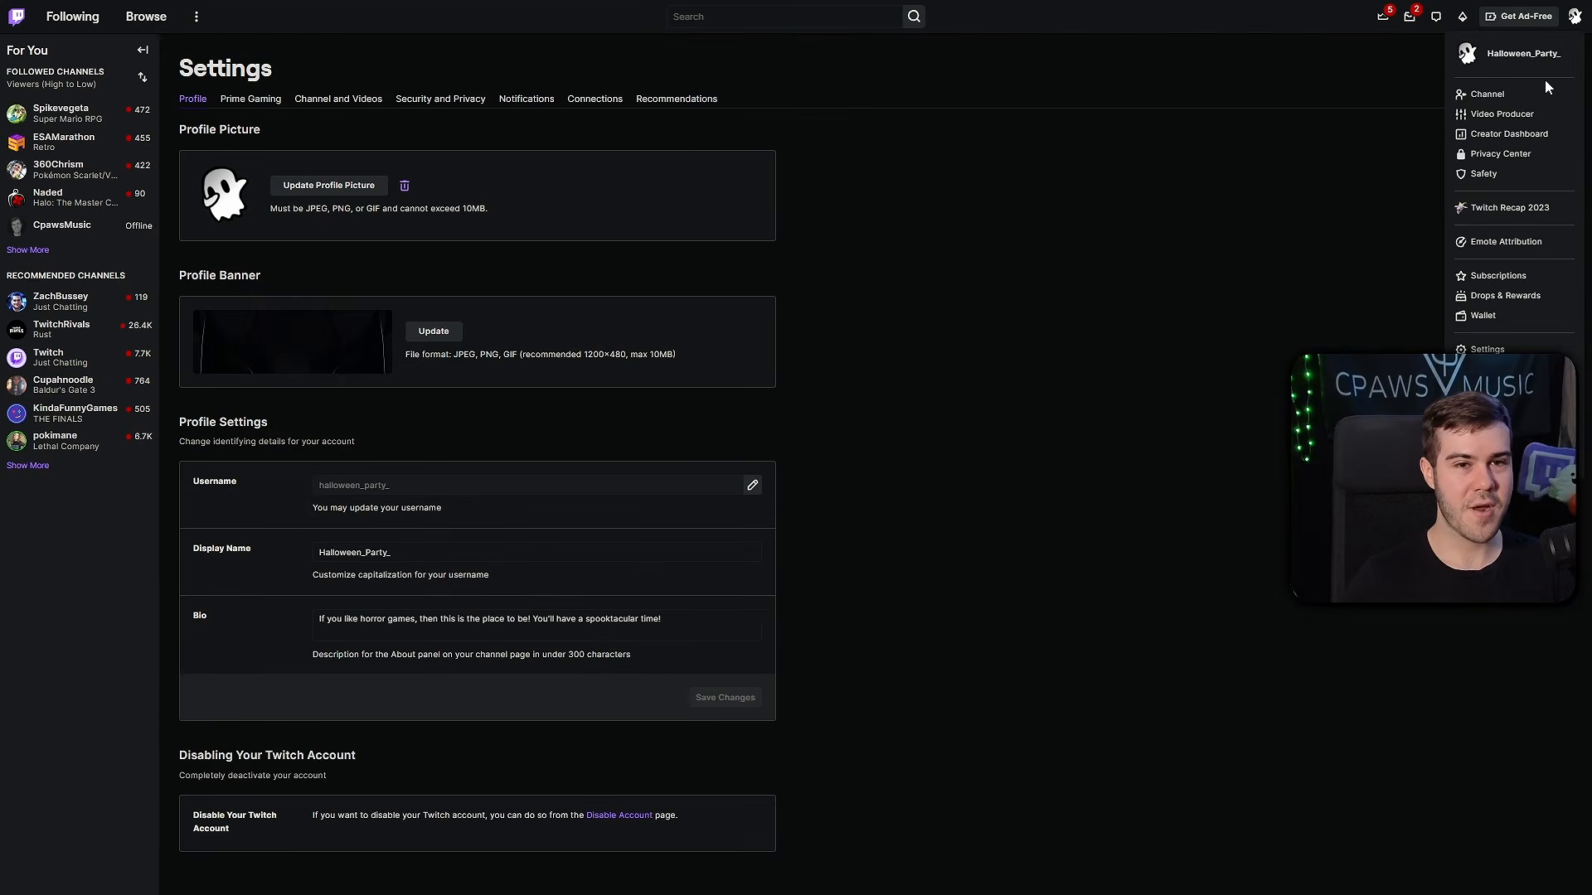
{"action": "left_click", "coordinate": [1500, 137]}
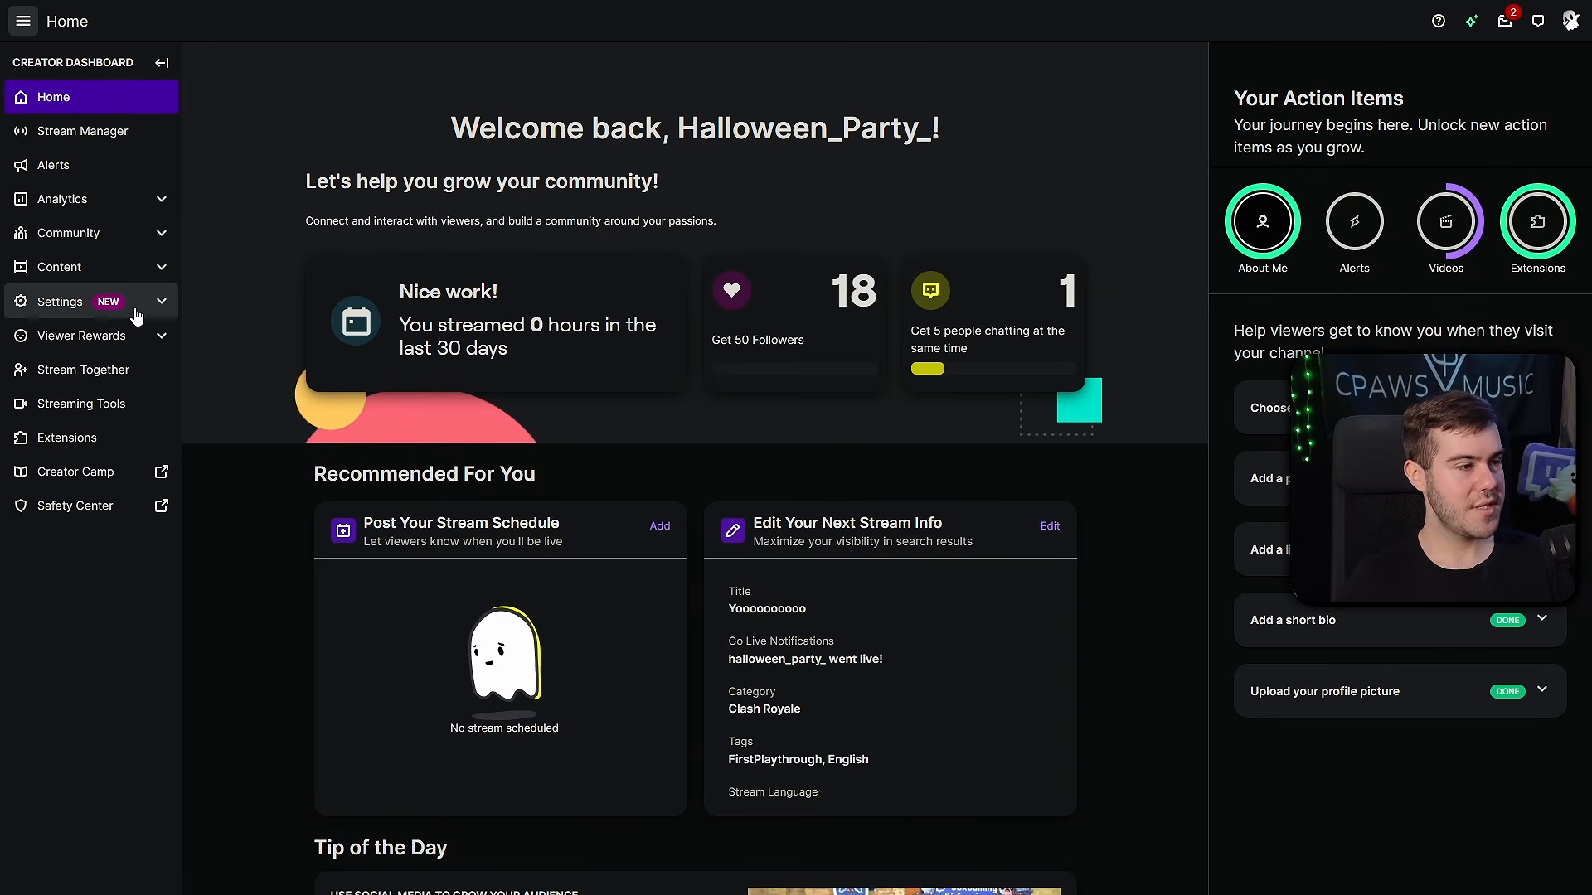
{"action": "left_click", "coordinate": [137, 316]}
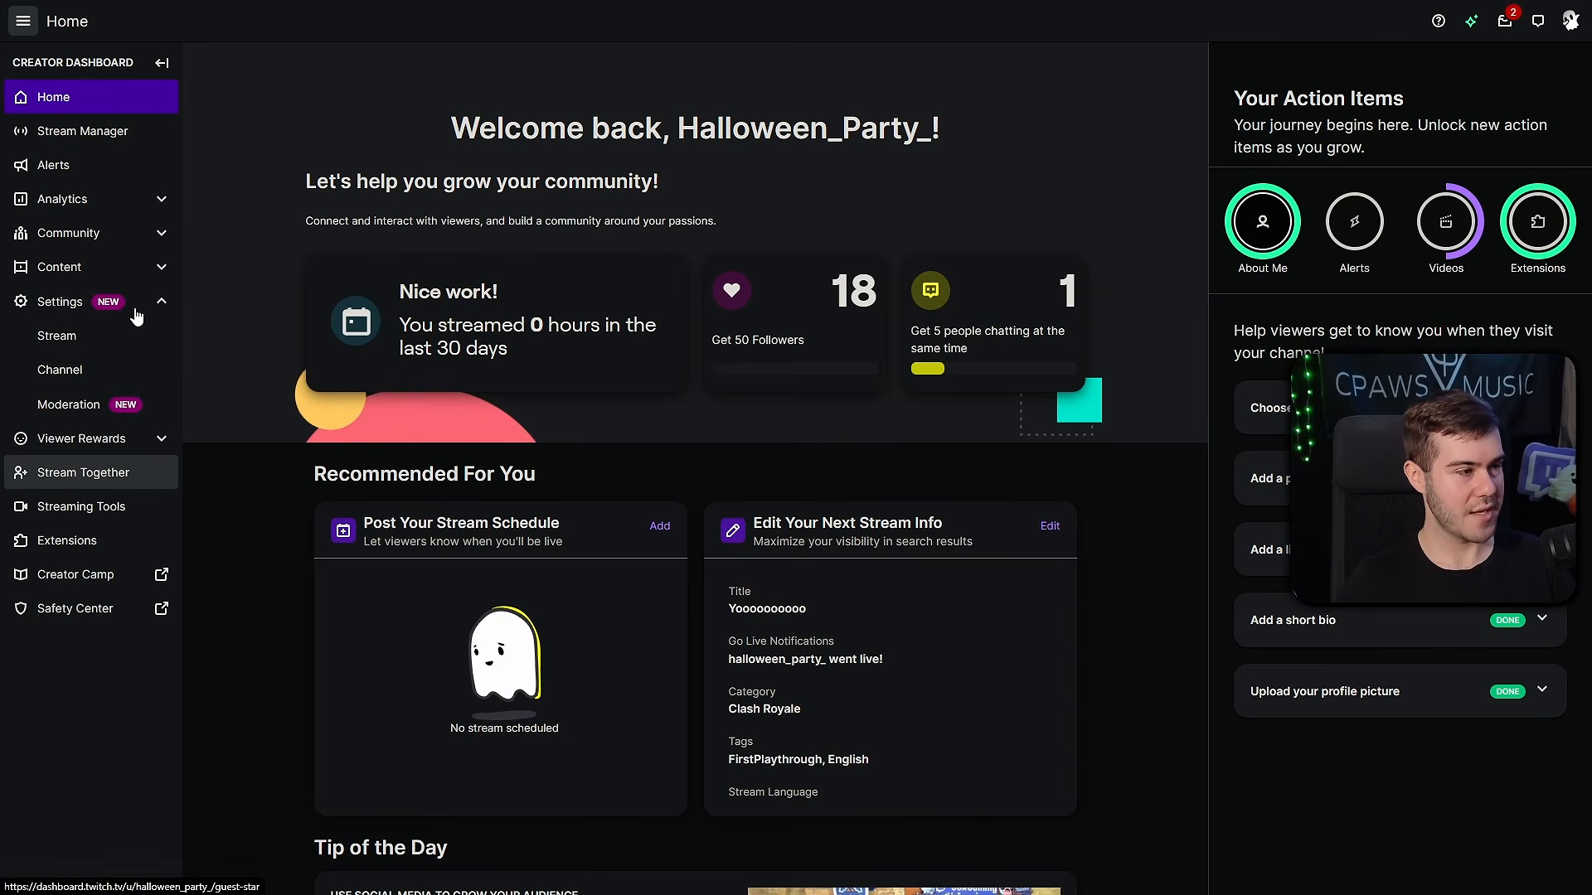
{"action": "left_click", "coordinate": [99, 349]}
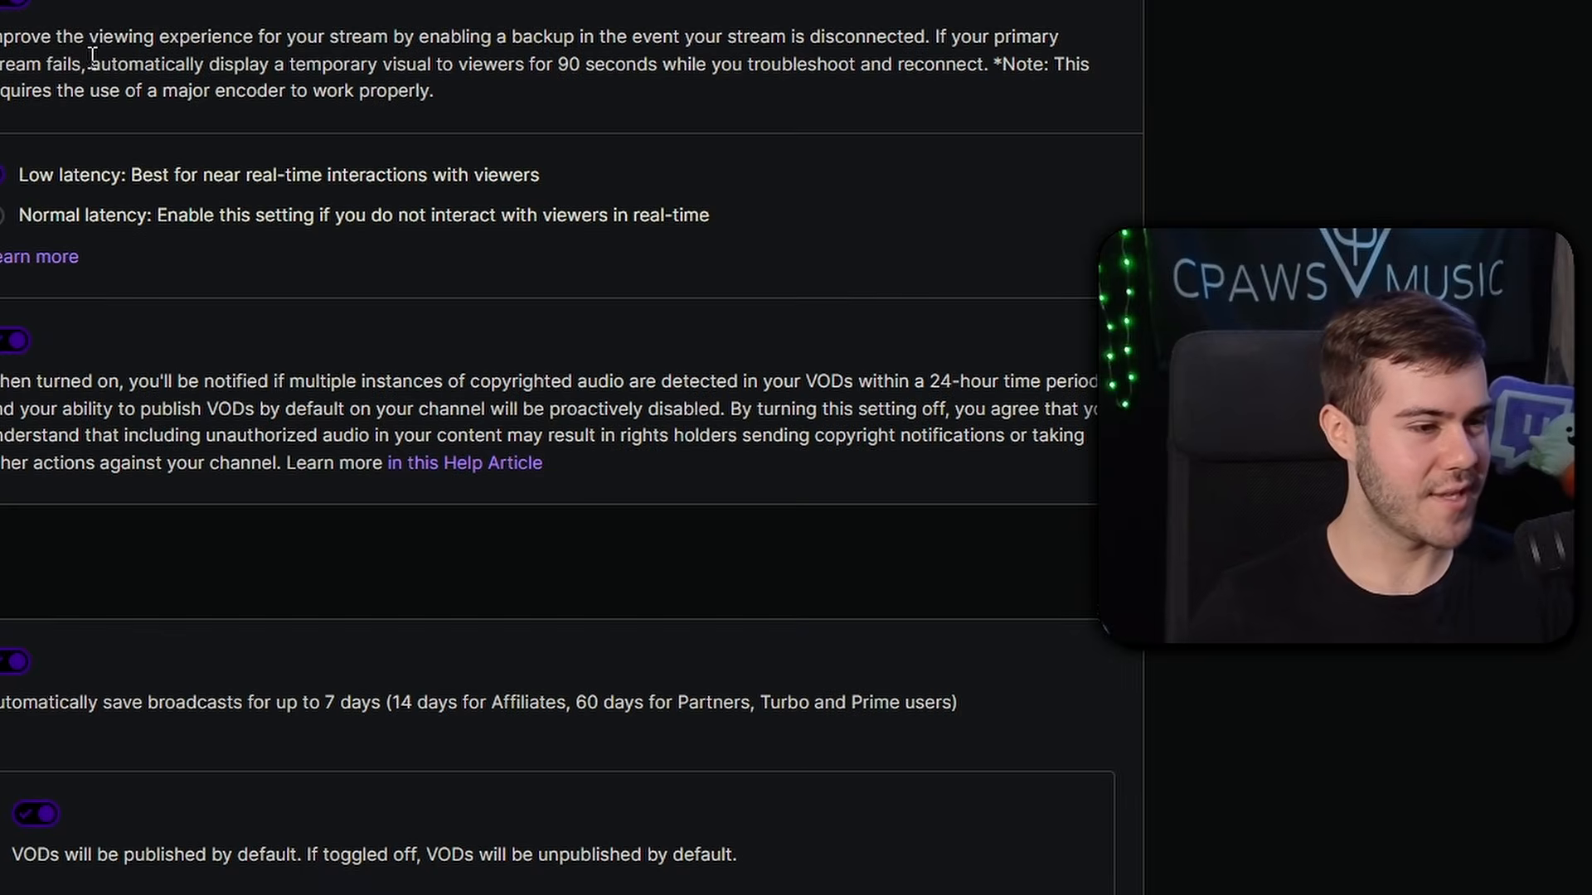
{"action": "scroll", "coordinate": [92, 58], "scroll_direction": "down", "scroll_amount": 3}
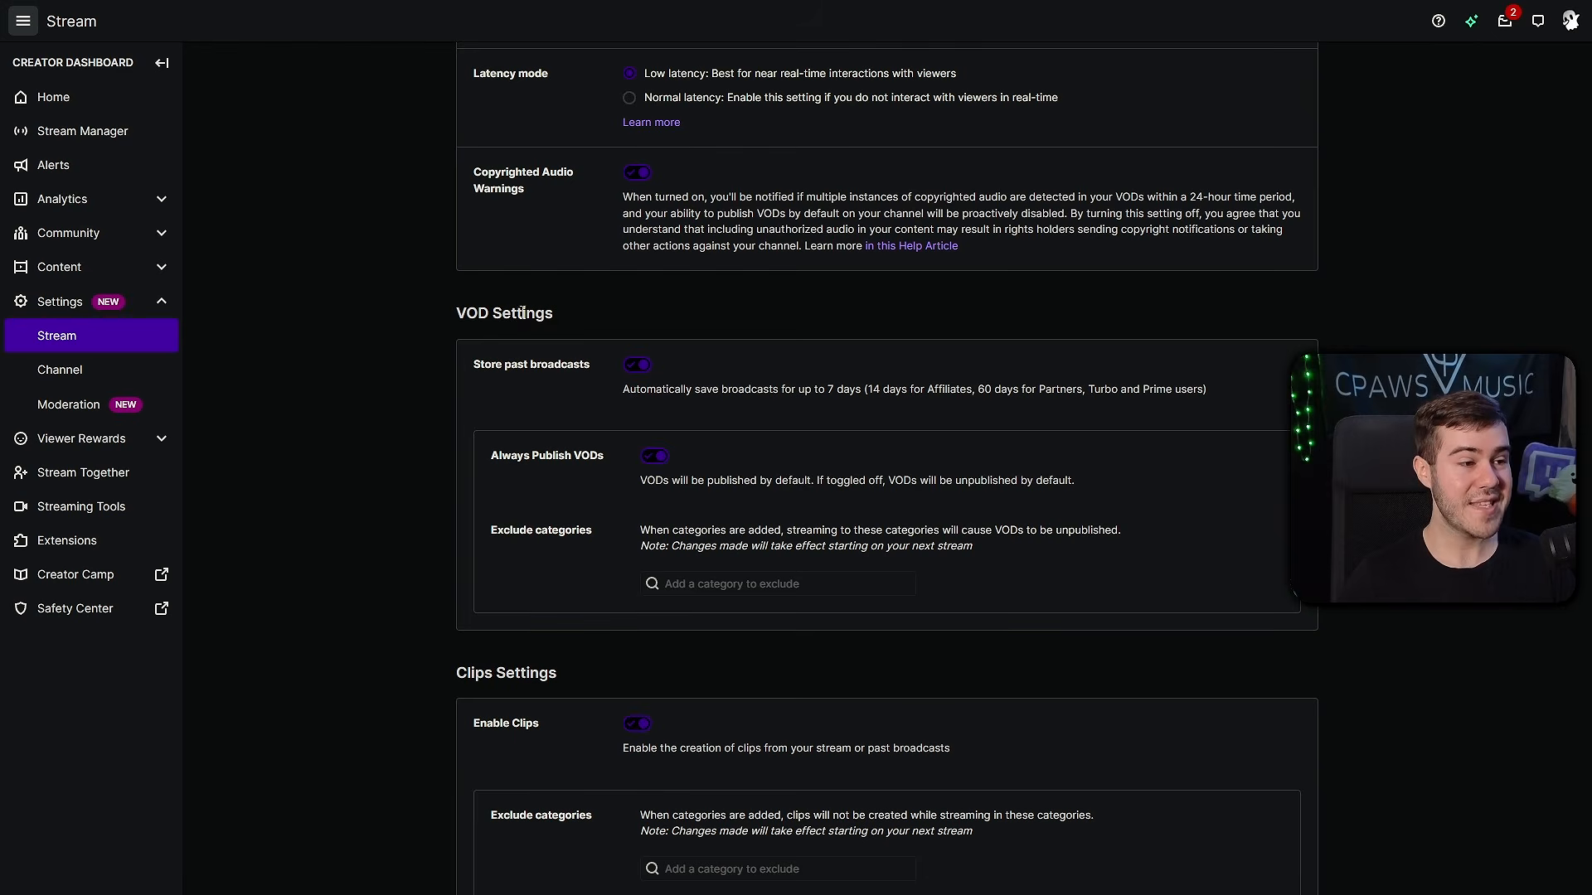
- Open the Video Producer and look over the options available for the past broadcast, such as download, highlight and export
{"action": "left_click", "coordinate": [1571, 25]}
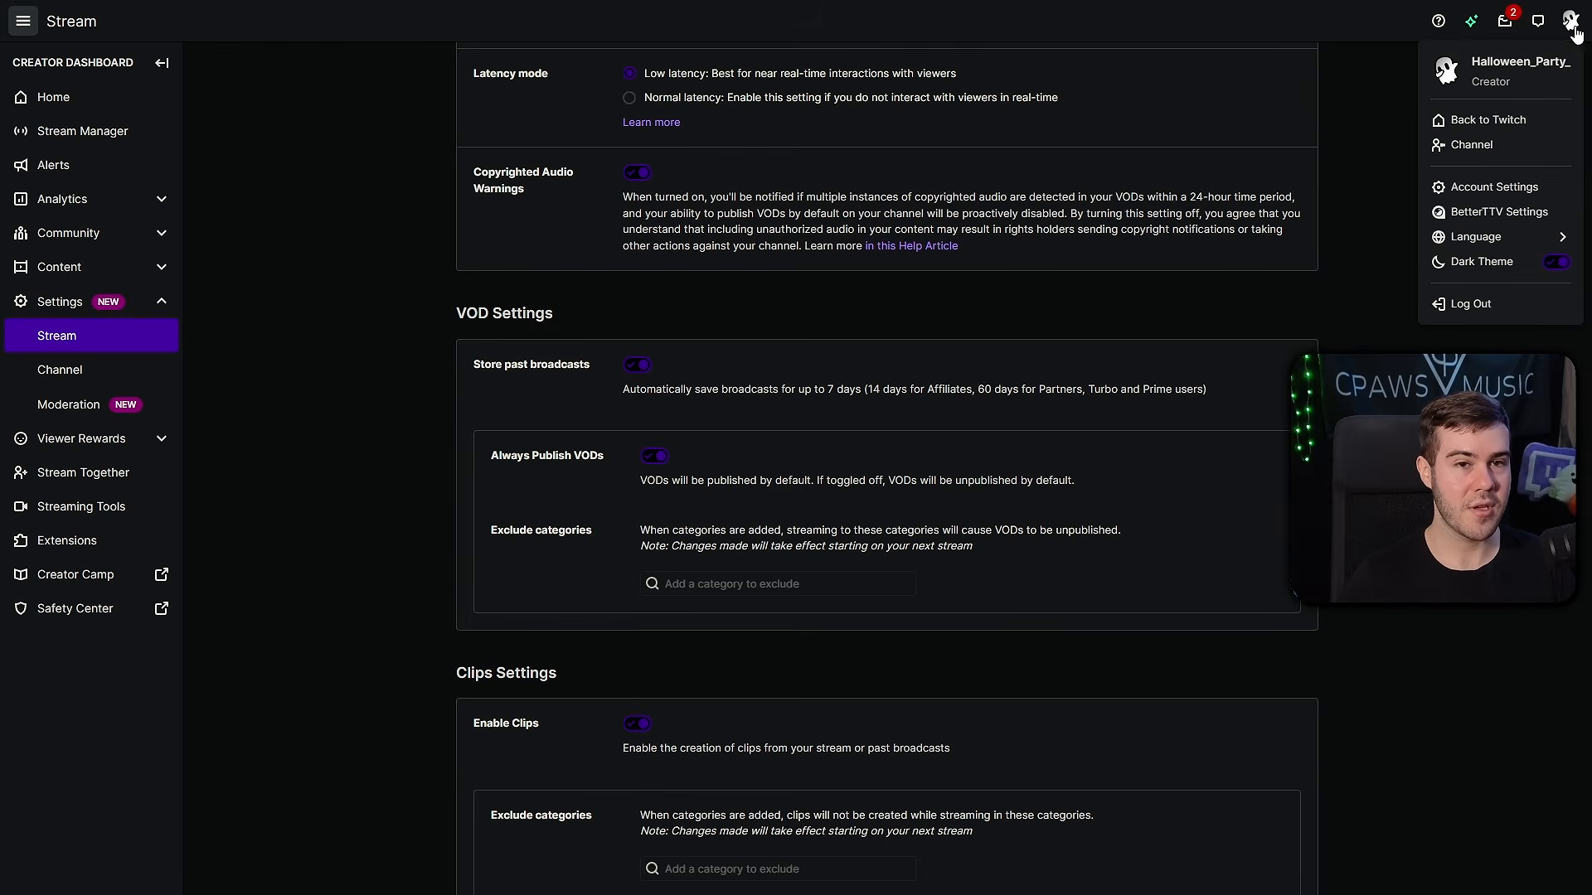
{"action": "left_click", "coordinate": [204, 214]}
{"action": "left_click", "coordinate": [91, 263]}
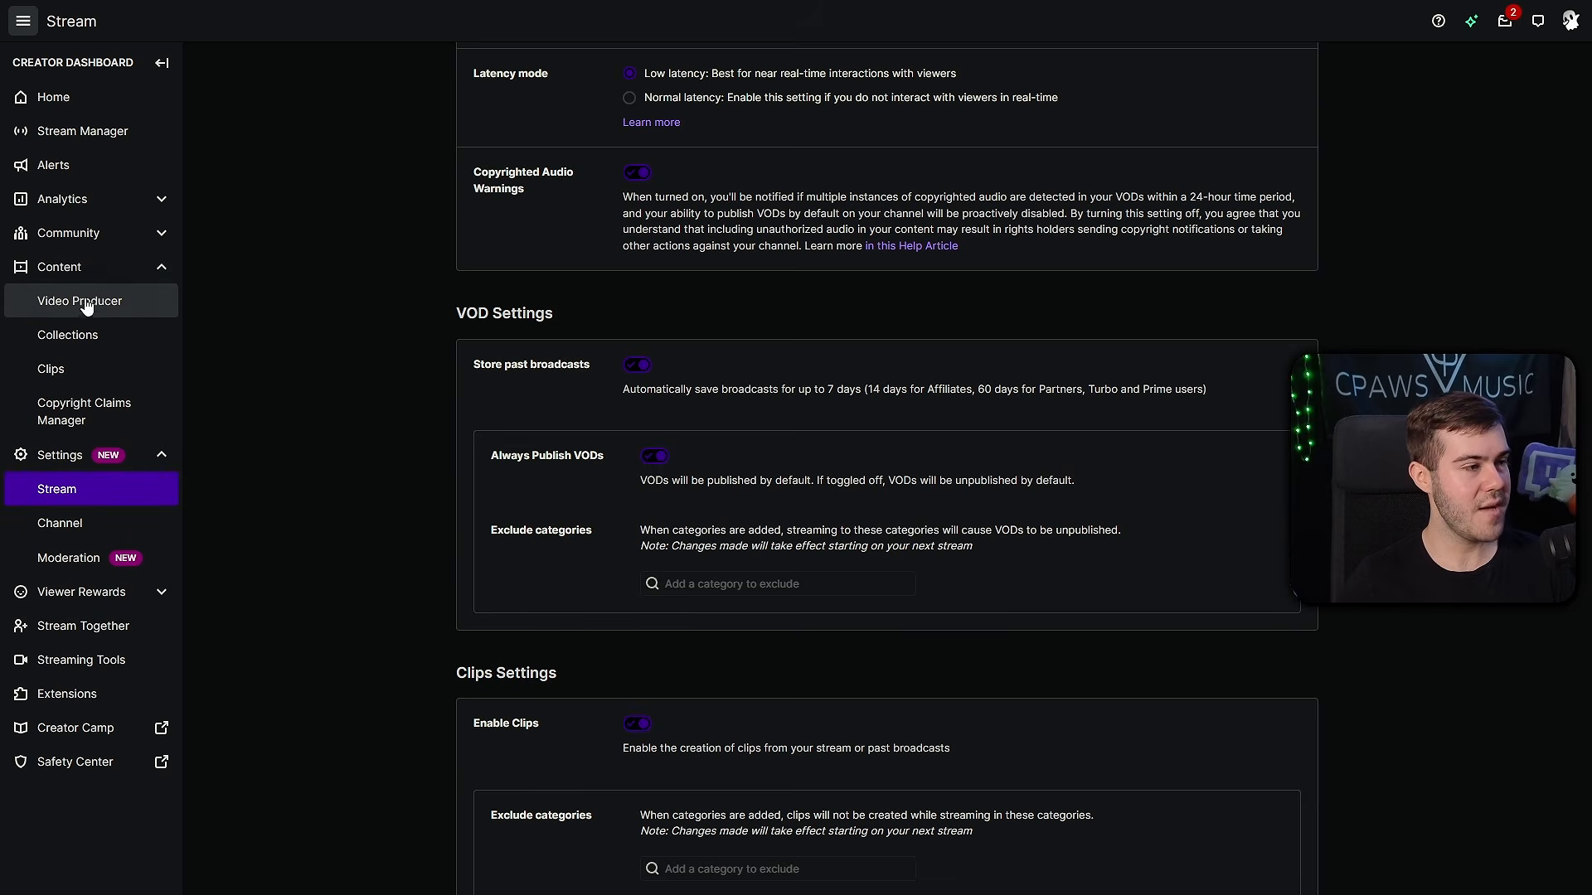
{"action": "left_click", "coordinate": [83, 307]}
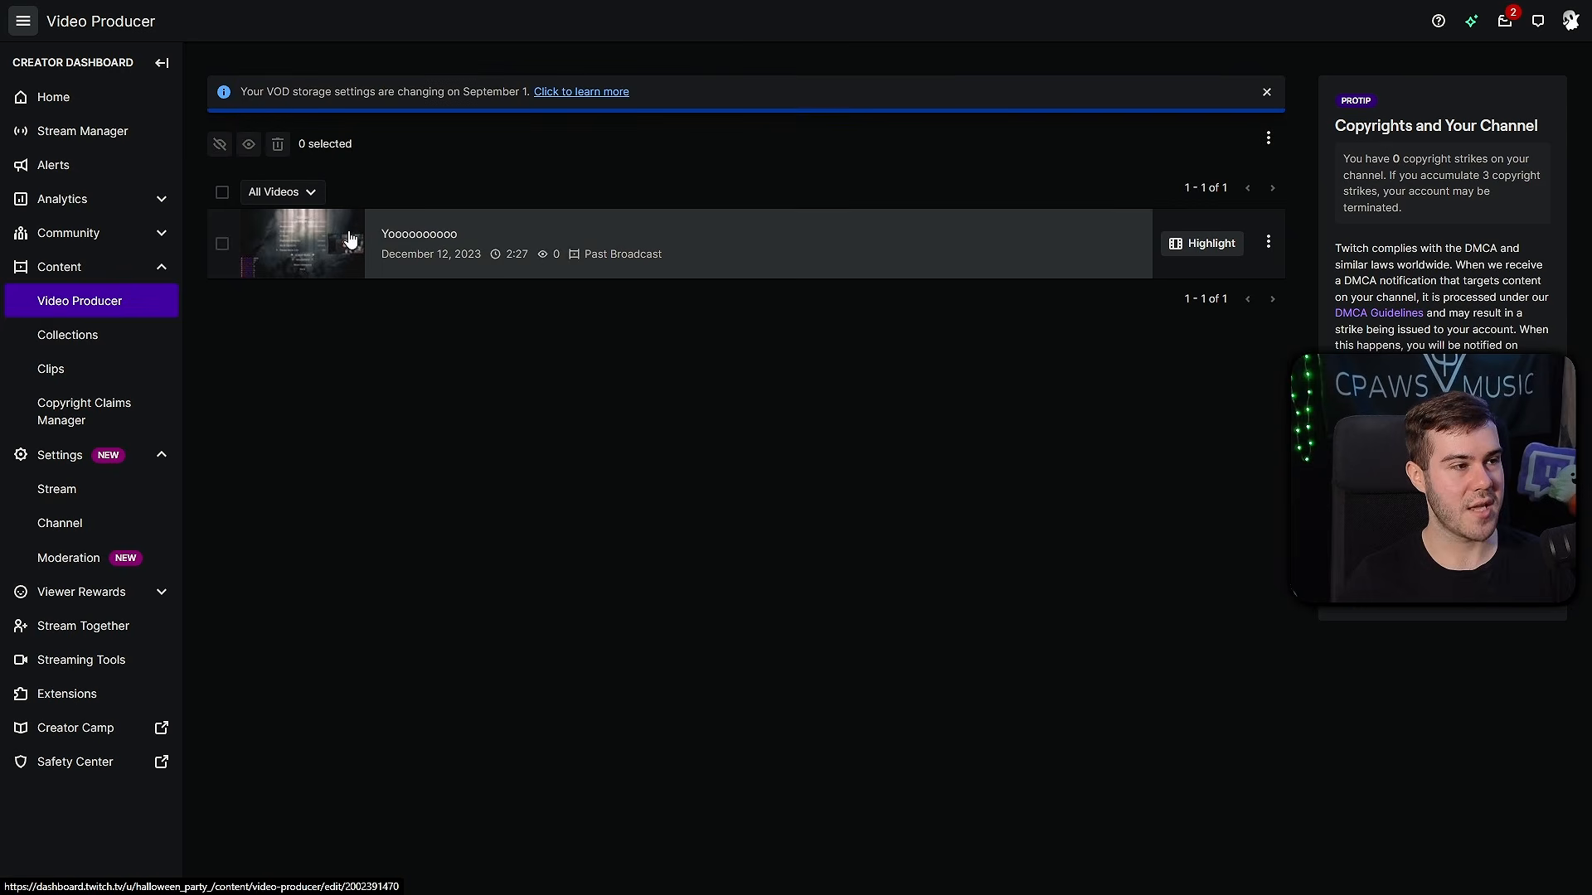
{"action": "left_click", "coordinate": [1270, 243]}
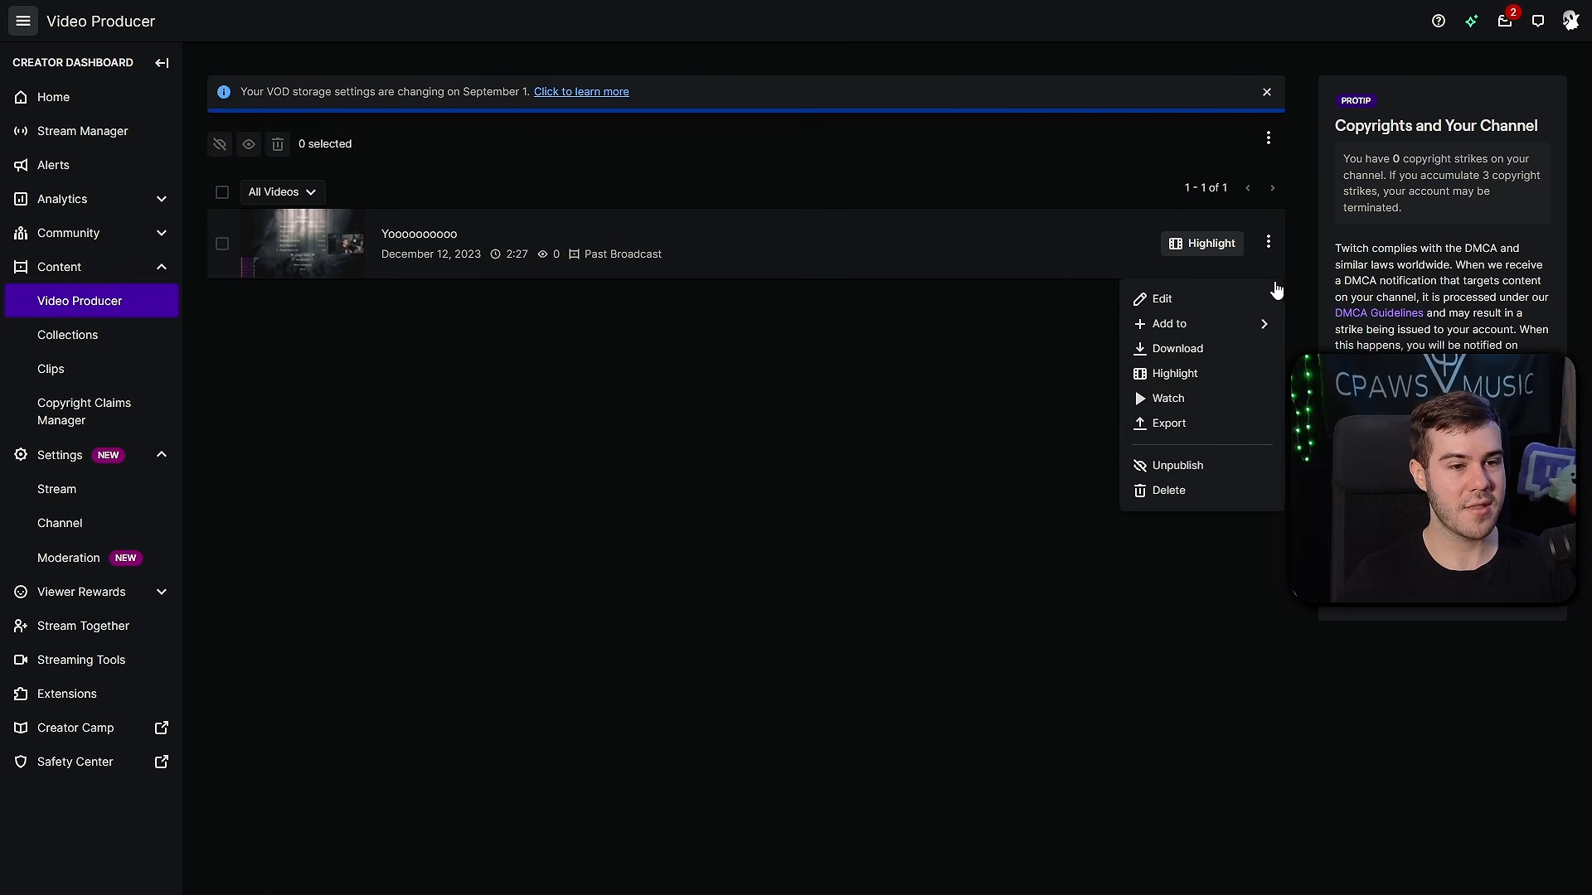
{"action": "left_click", "coordinate": [1051, 355]}
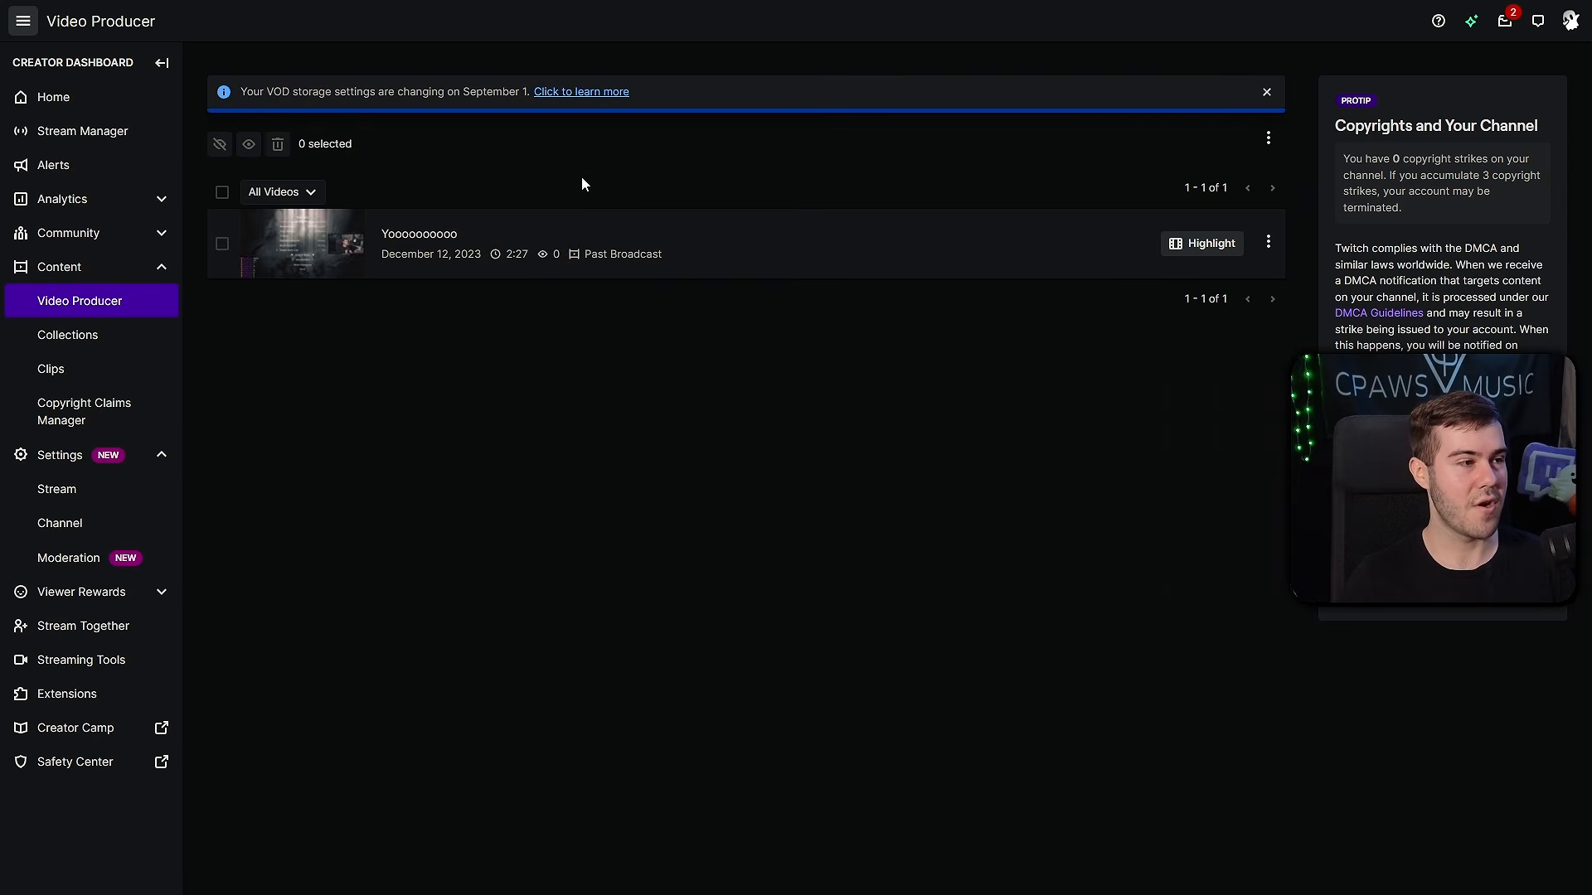